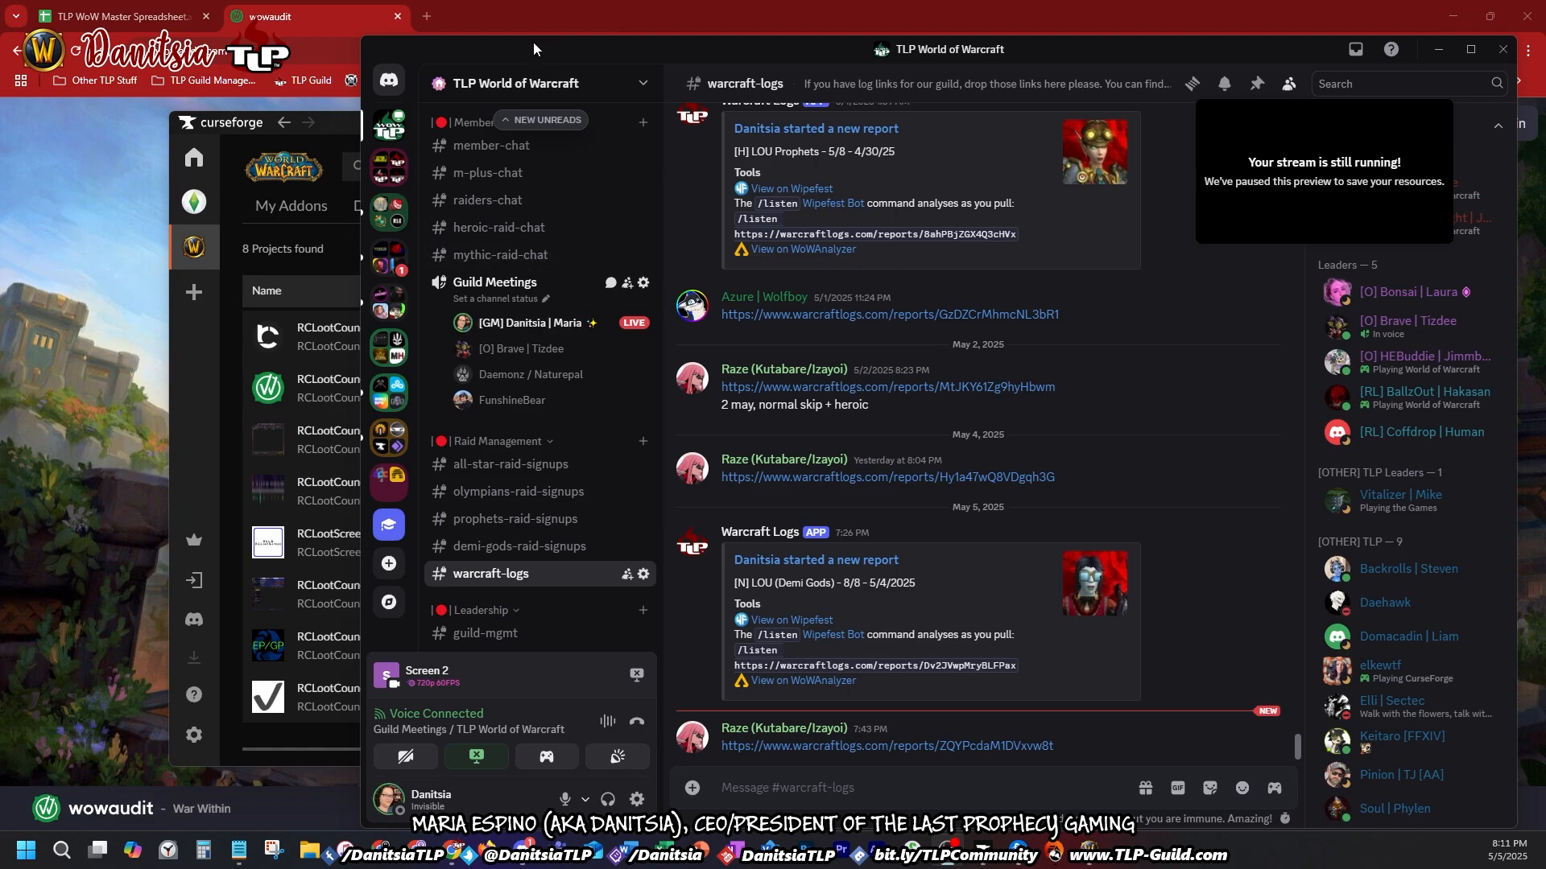
Step: Maximize the chat window and open the start-here channel in the server's Public category
scroll(500, 166, "down", 10)
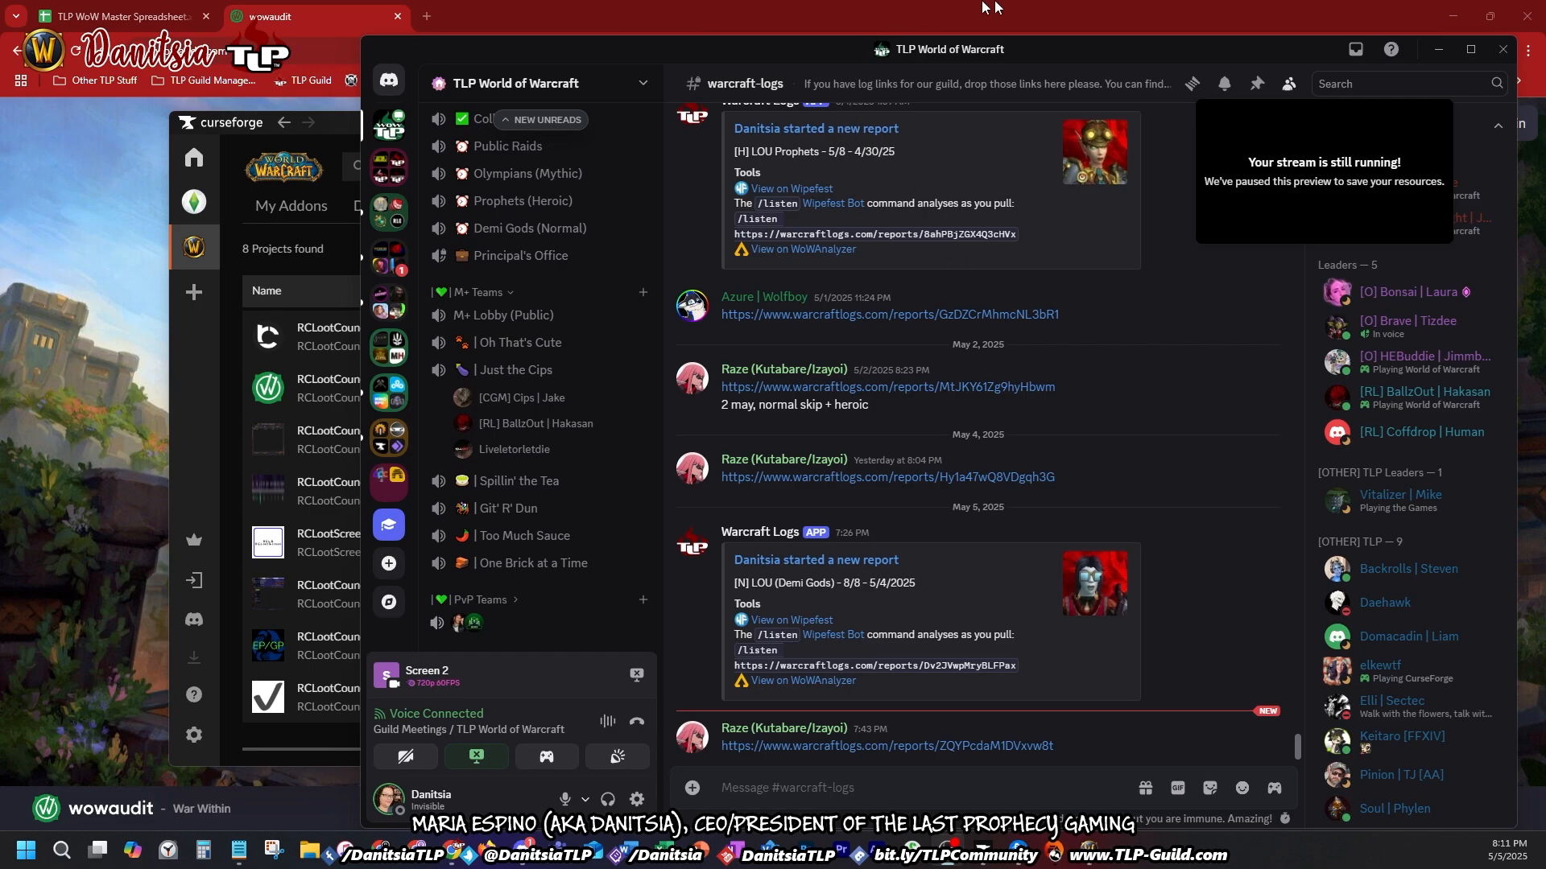
left_click(1470, 53)
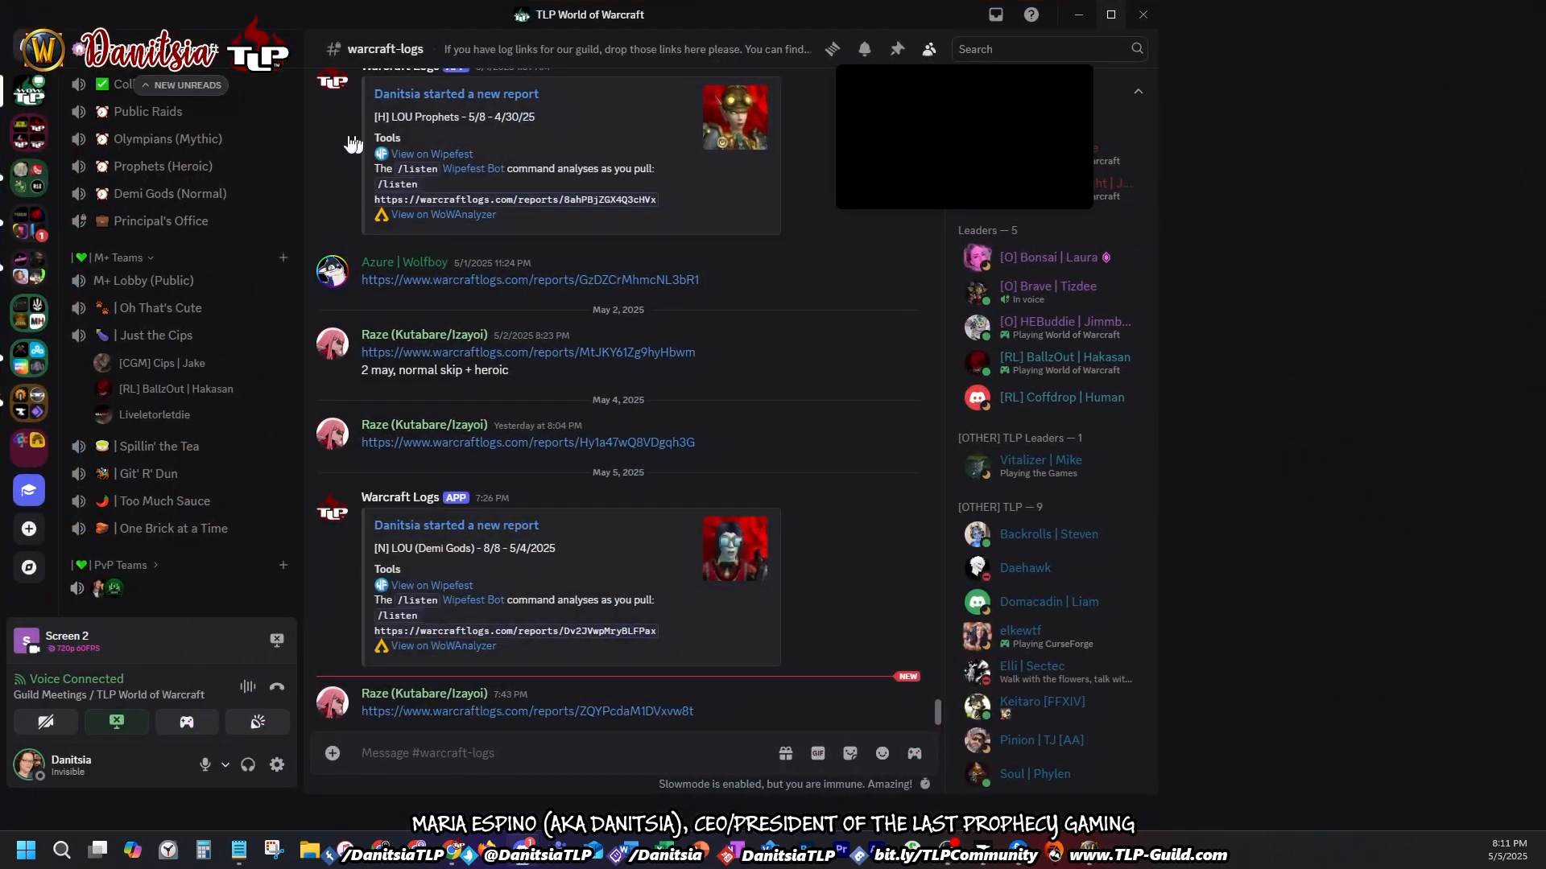
scroll(122, 113, "up", 5)
scroll(122, 113, "up", 3)
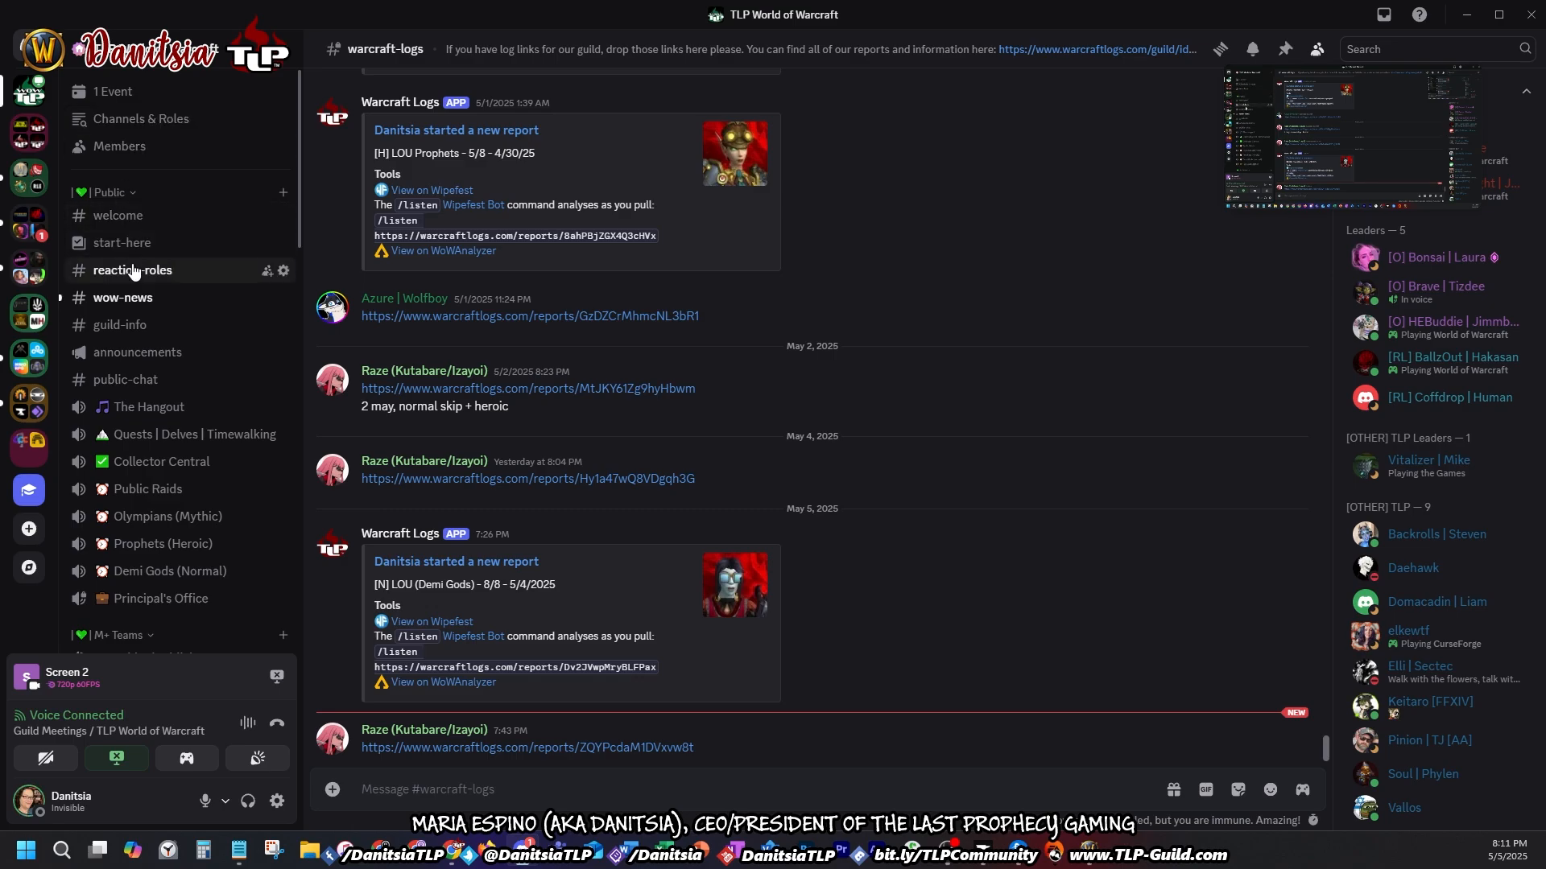
left_click(188, 251)
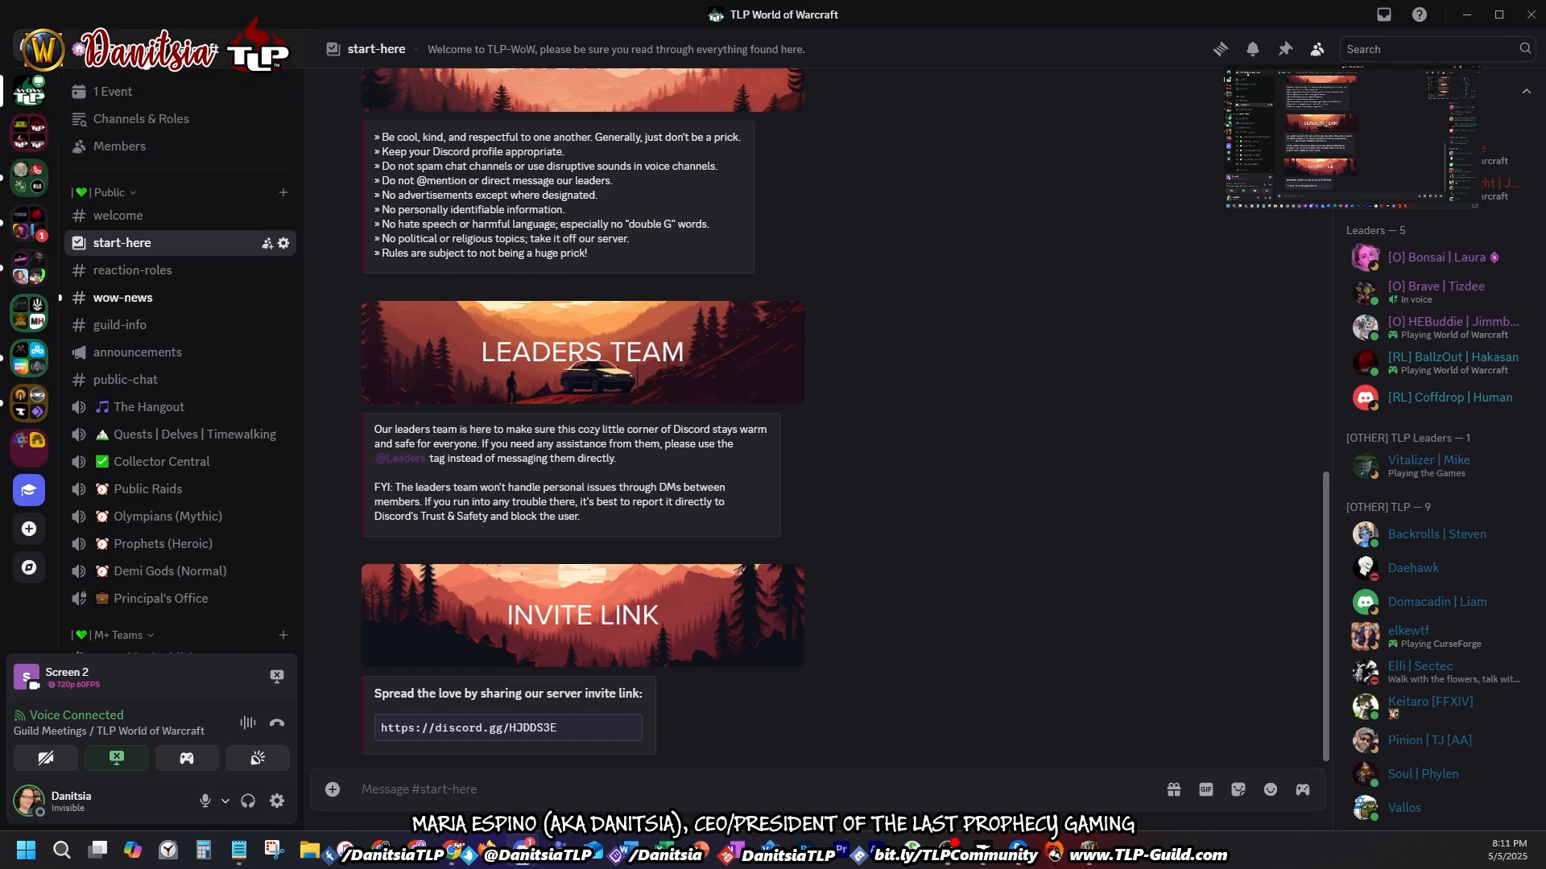
Step: Check the server's Show All Channels option, then return to the start-here channel
left_click(150, 51)
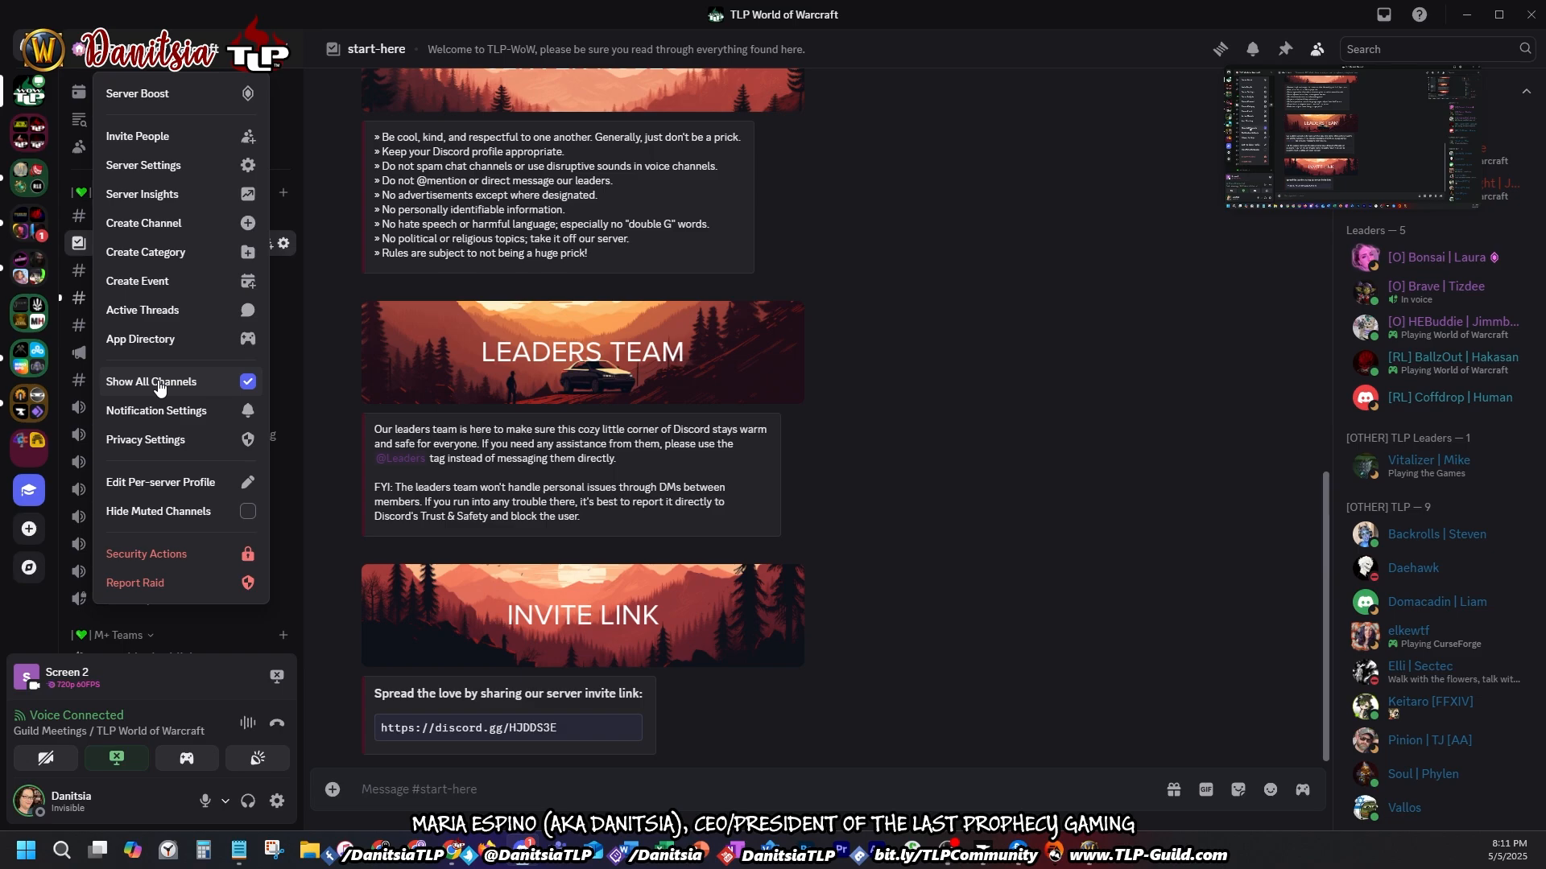
left_click(491, 798)
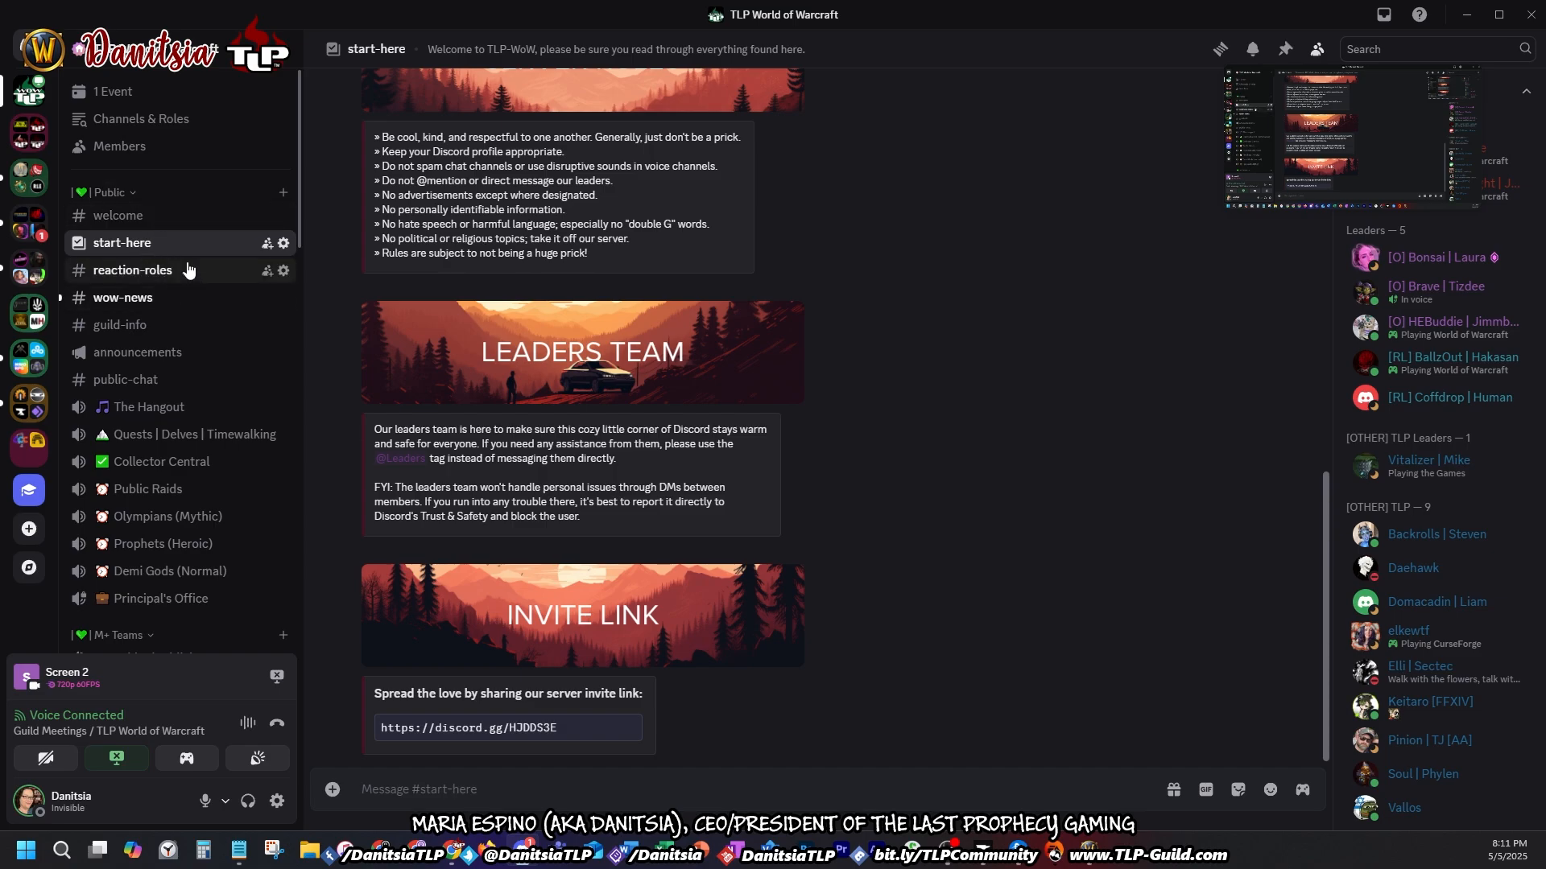
Step: Read the start-here channel from its welcome message through chapter links, server rules and leaders team to the invite link
scroll(672, 346, "up", 5)
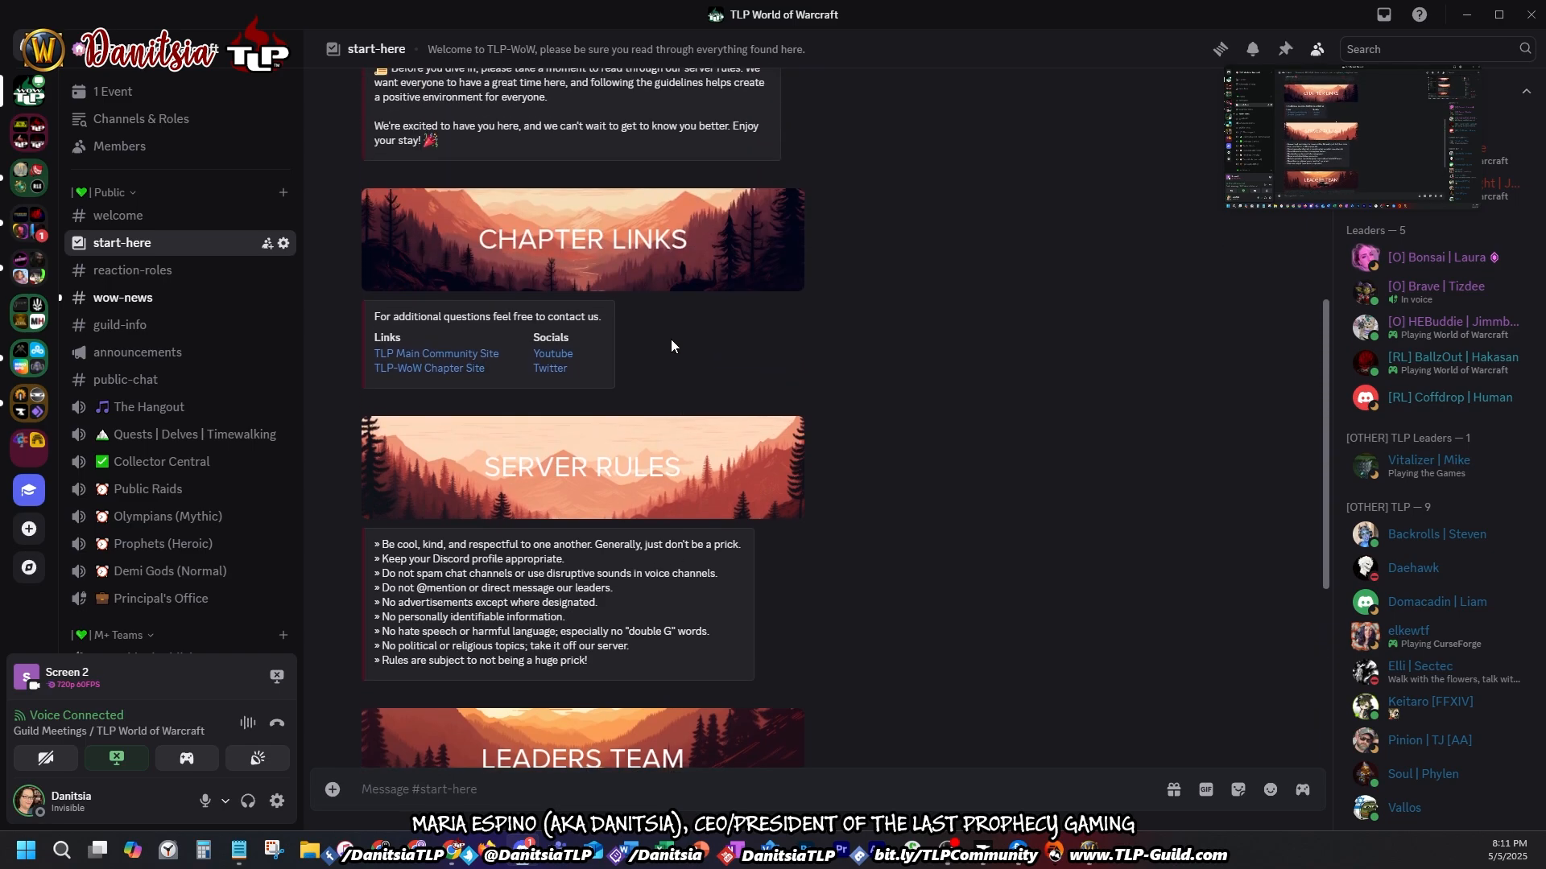
scroll(672, 347, "up", 5)
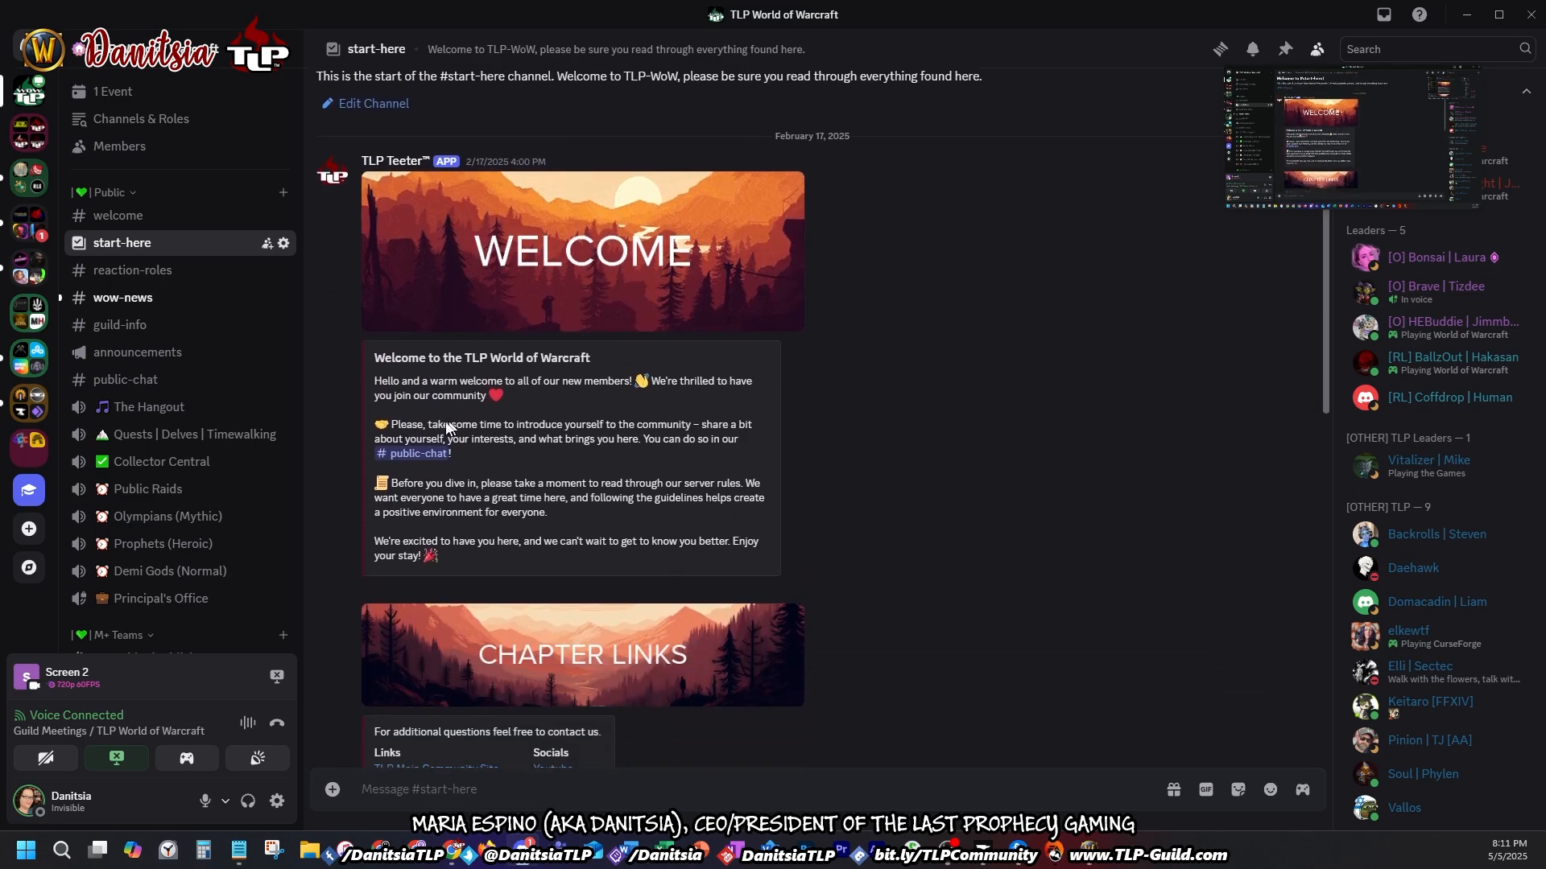
scroll(563, 523, "down", 4)
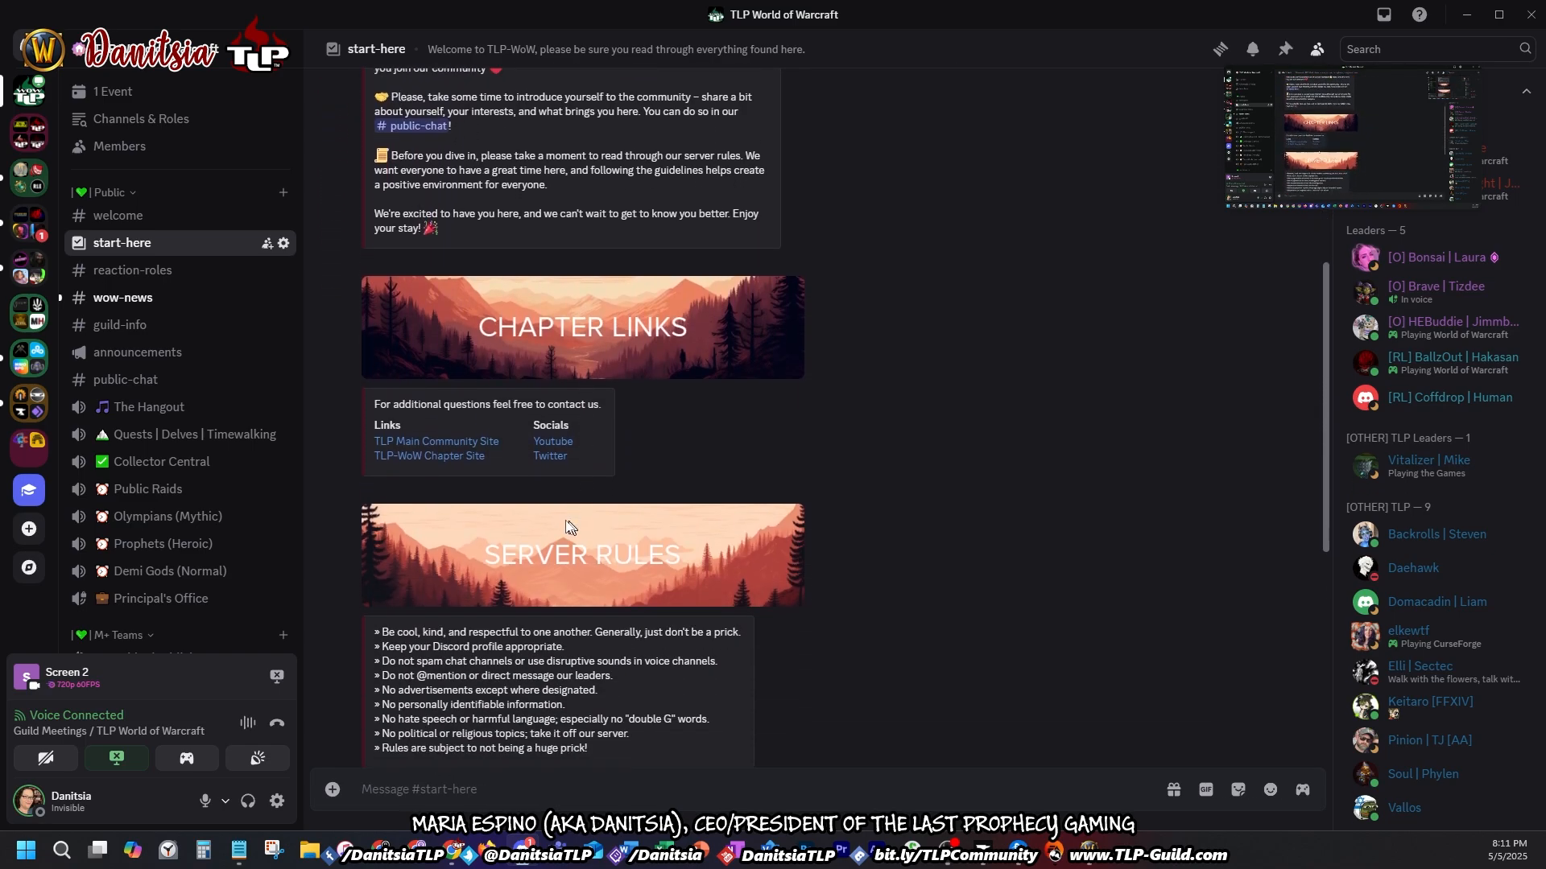
scroll(570, 528, "down", 2)
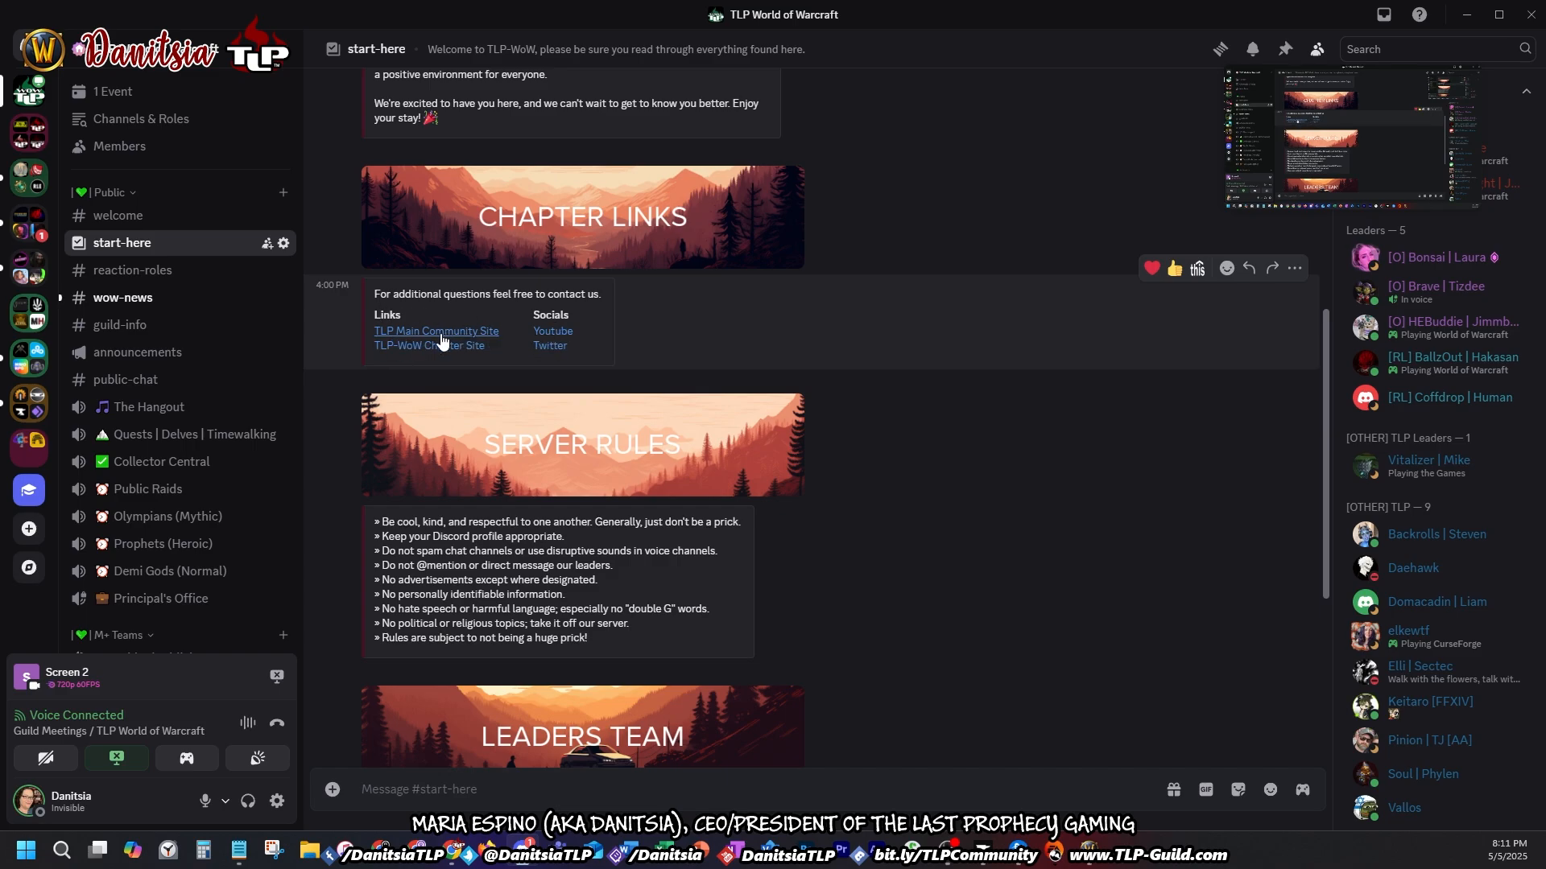
scroll(481, 559, "down", 3)
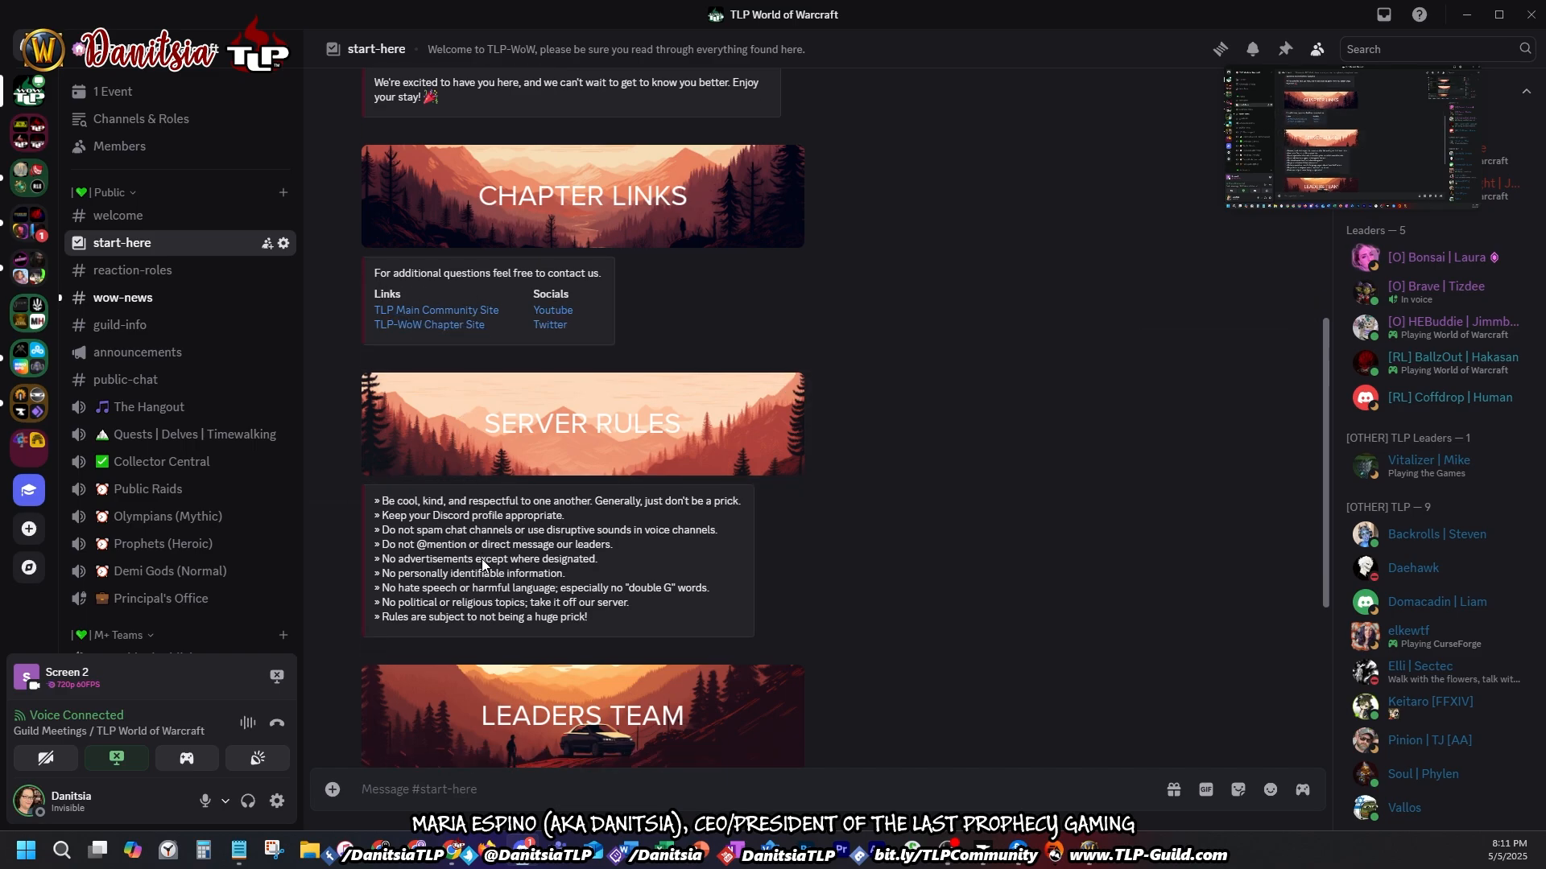
scroll(499, 522, "down", 6)
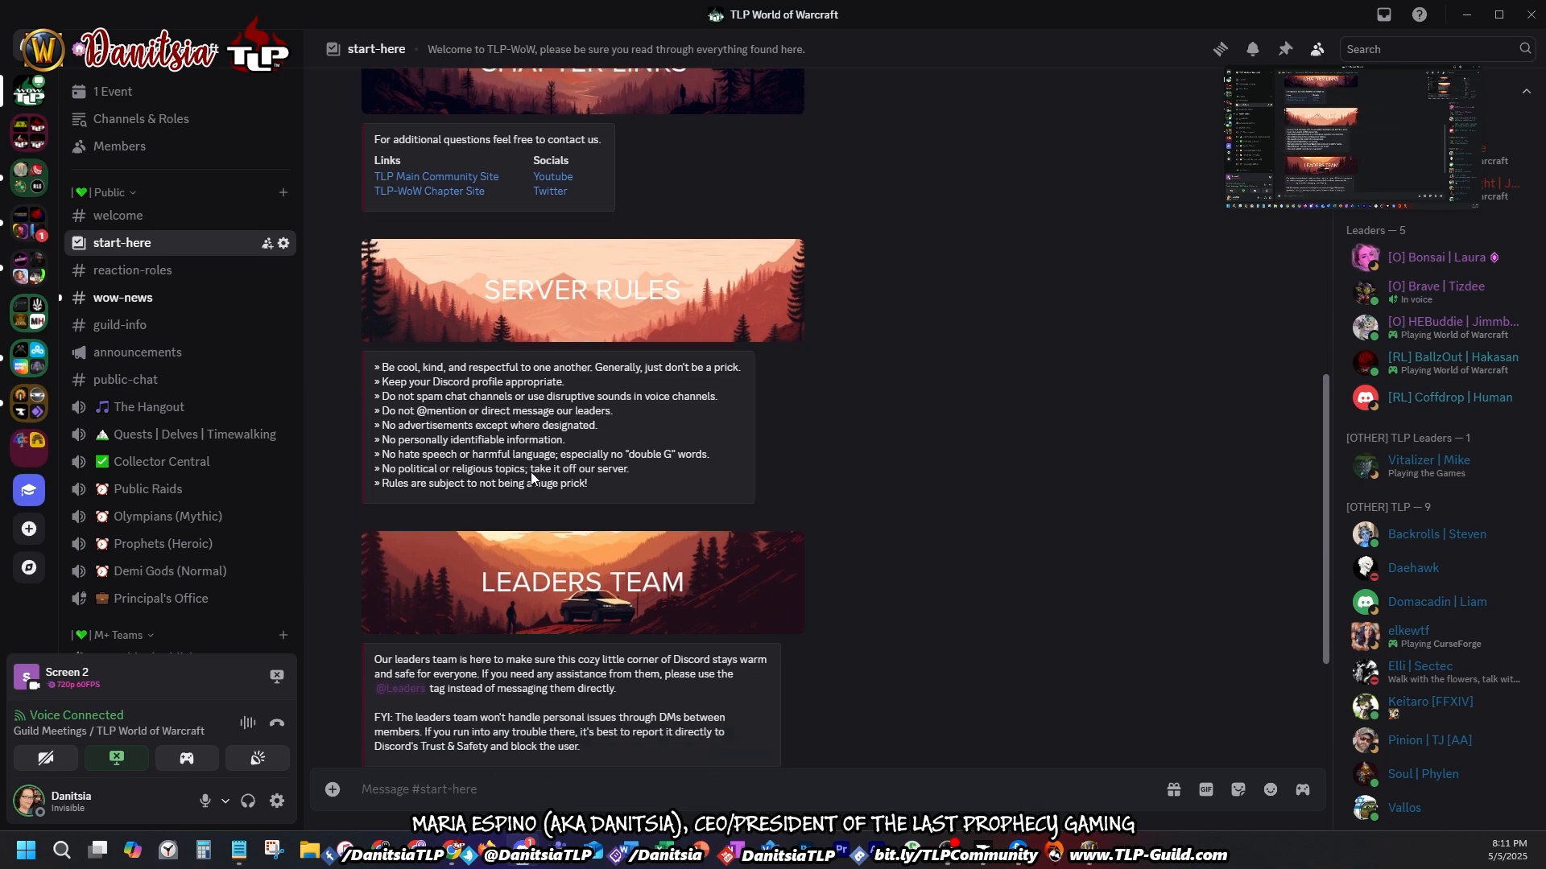
scroll(530, 471, "down", 2)
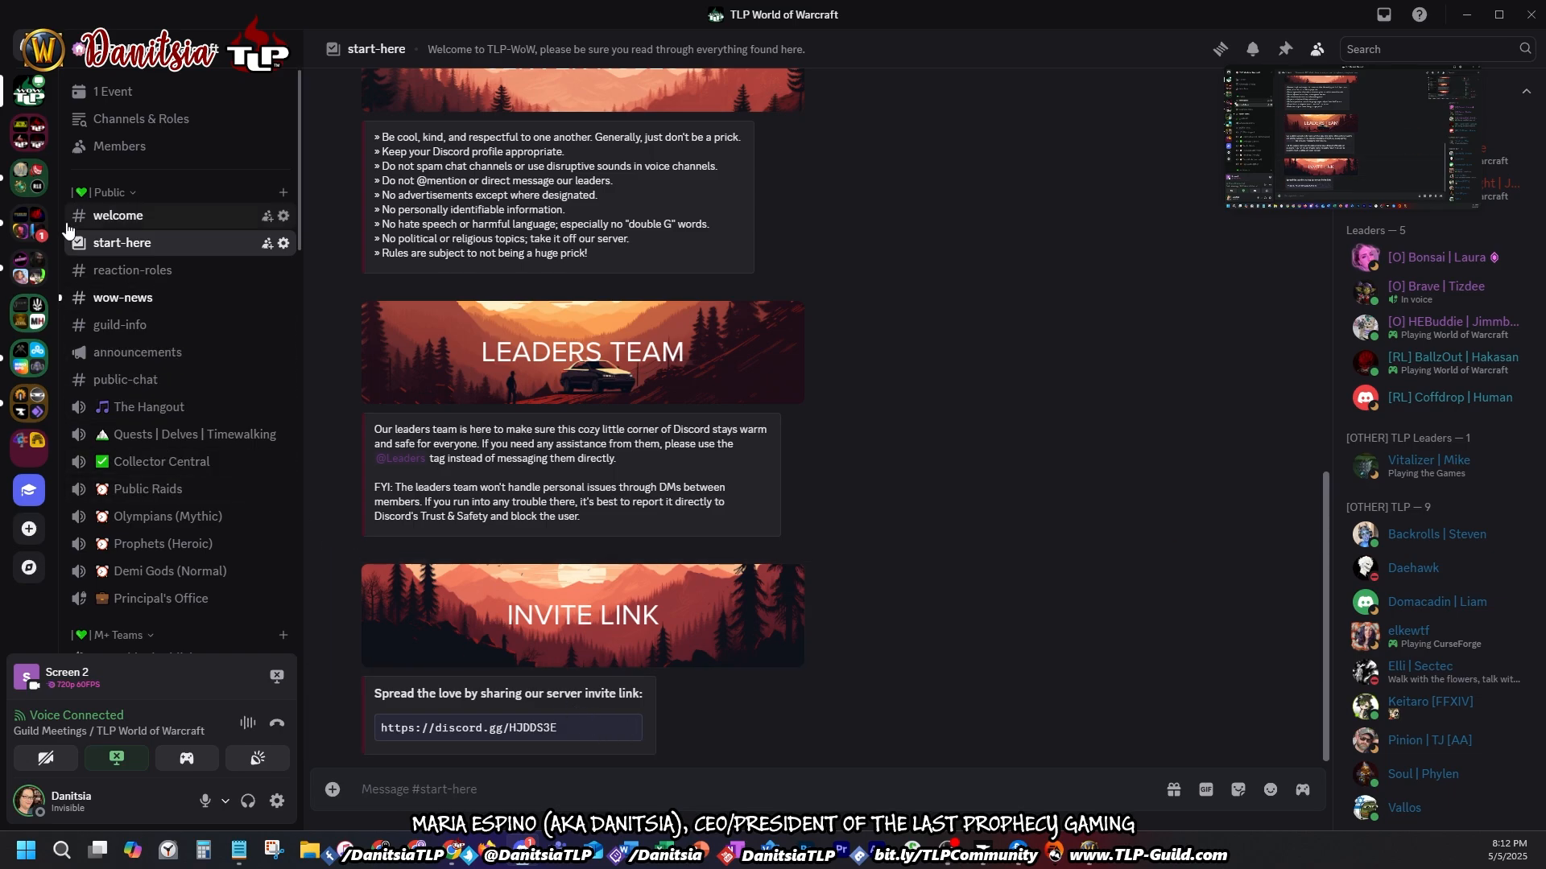
Step: Open the reaction-roles channel and review the role messages for playstyle, Mythic+ dungeons, collecting and WoW classes
left_click(165, 274)
scroll(510, 300, "up", 5)
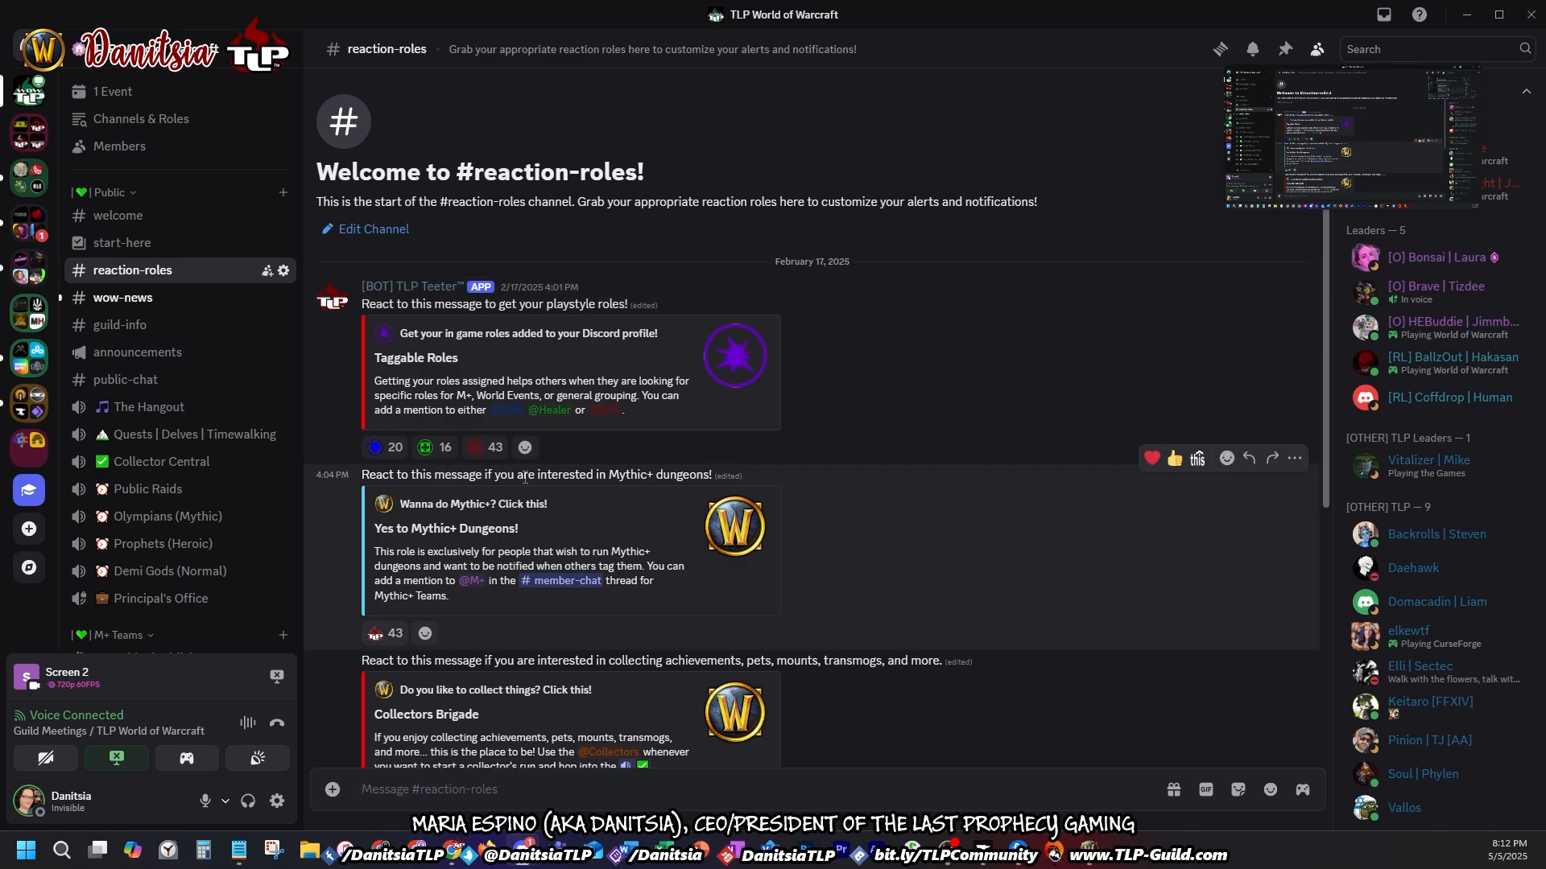
scroll(463, 500, "down", 1)
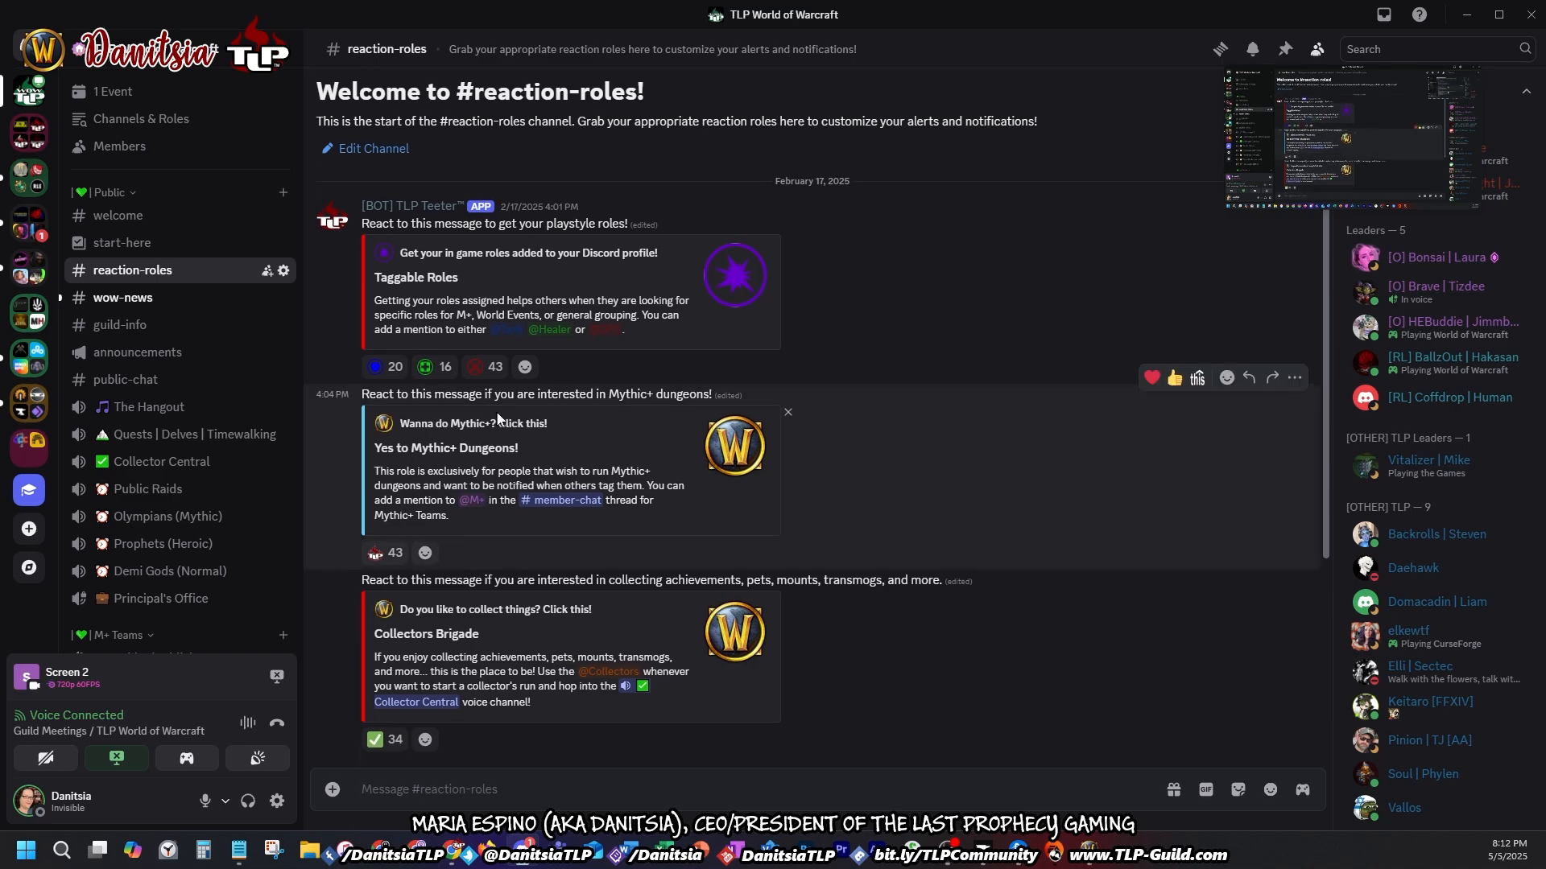
scroll(426, 483, "down", 1)
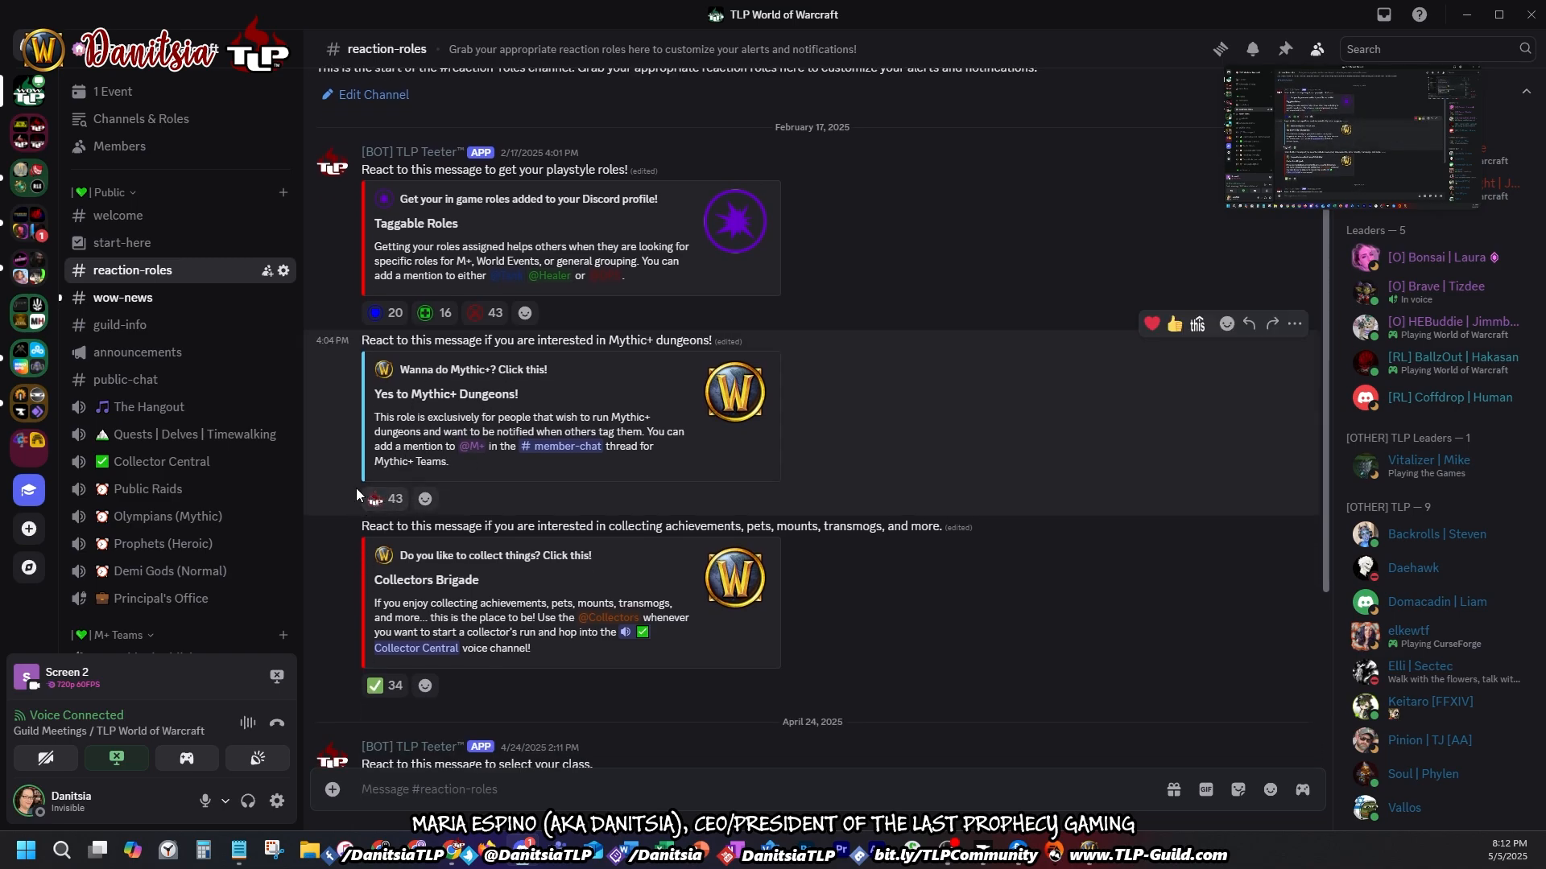
scroll(607, 613, "down", 1)
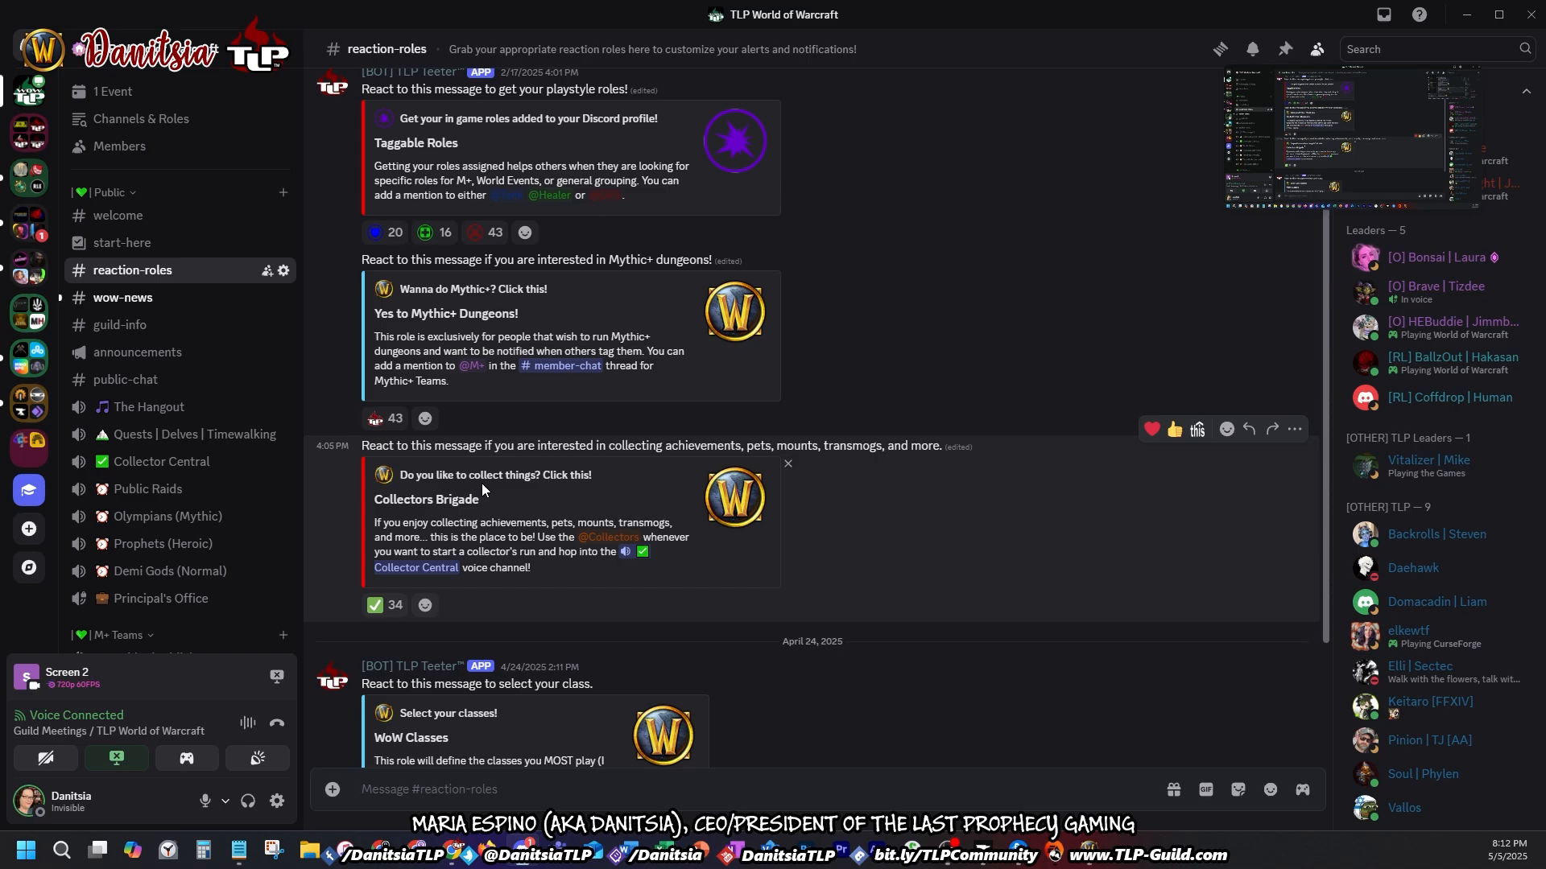
scroll(483, 471, "down", 3)
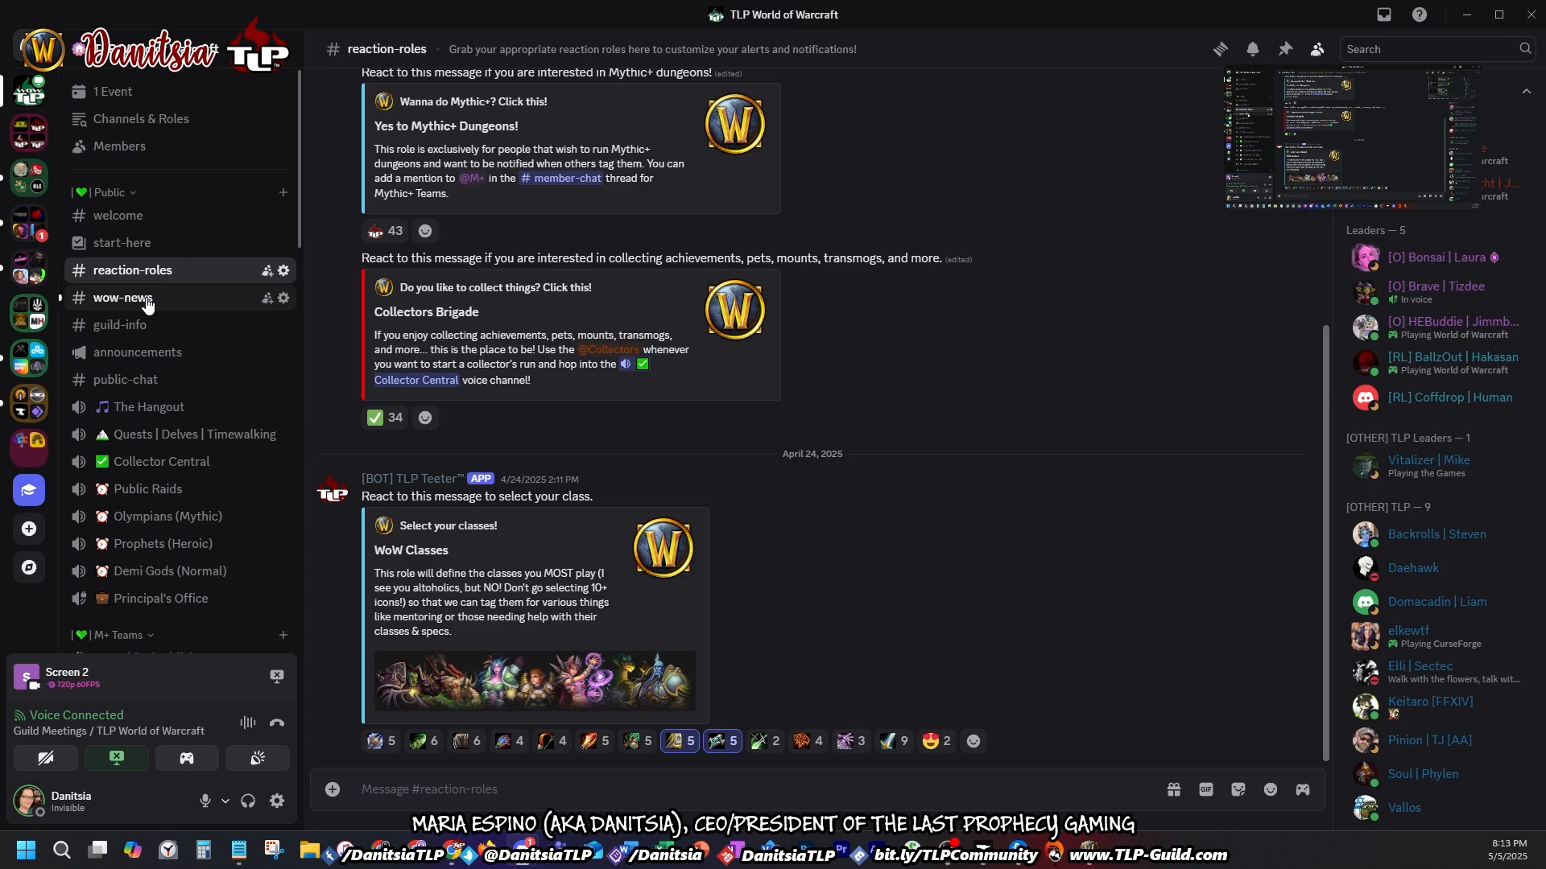
Step: Open the wow-news channel and browse the recent Wowhead news and Blue Tracker posts back down to the newest one
left_click(148, 302)
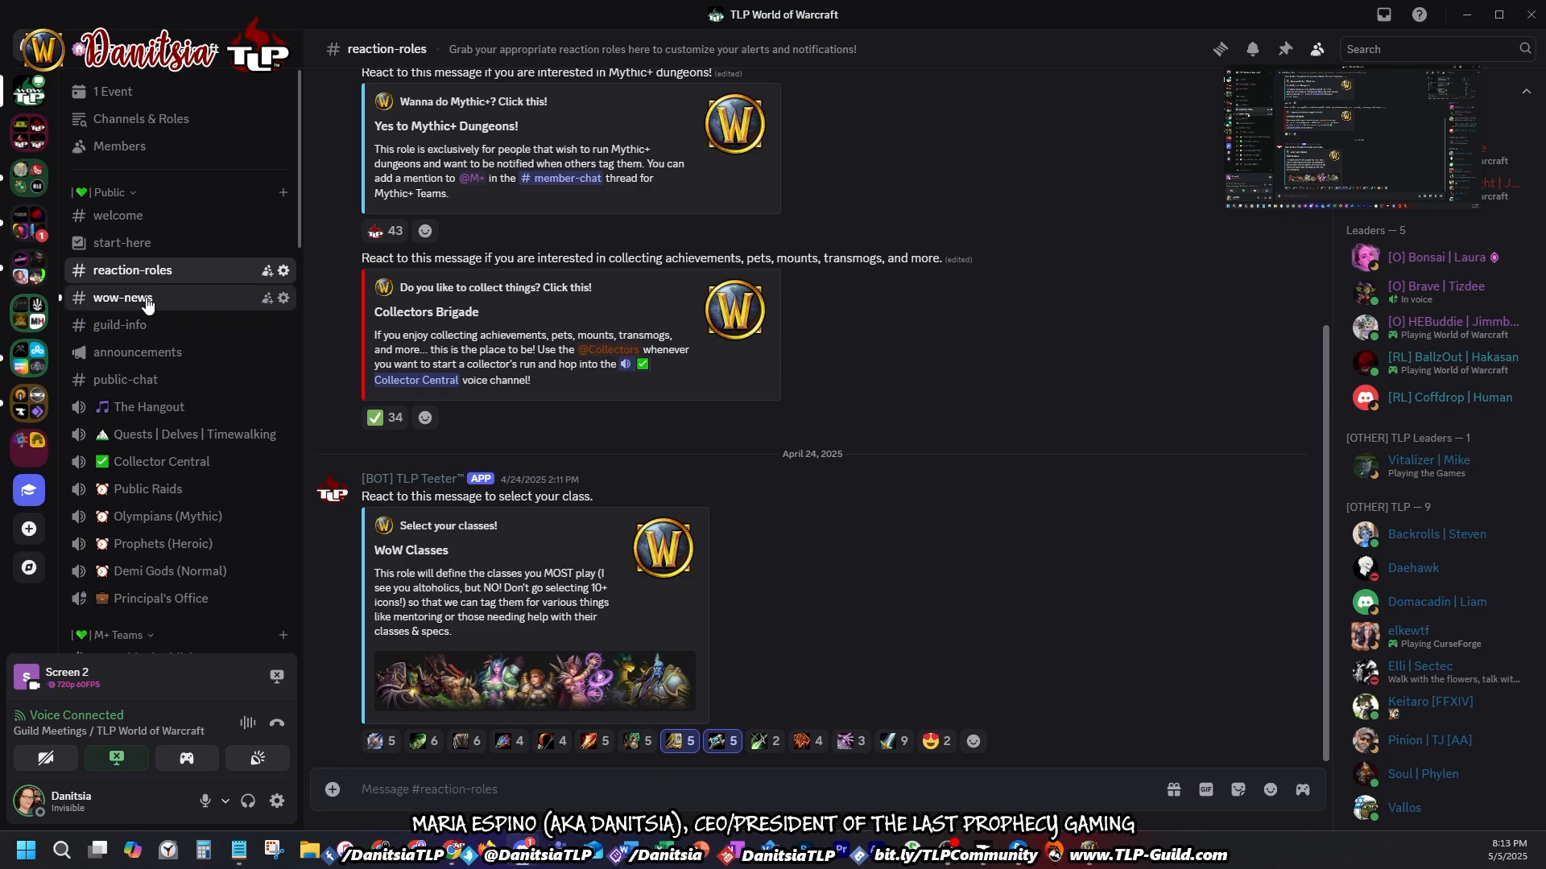
scroll(654, 558, "down", 12)
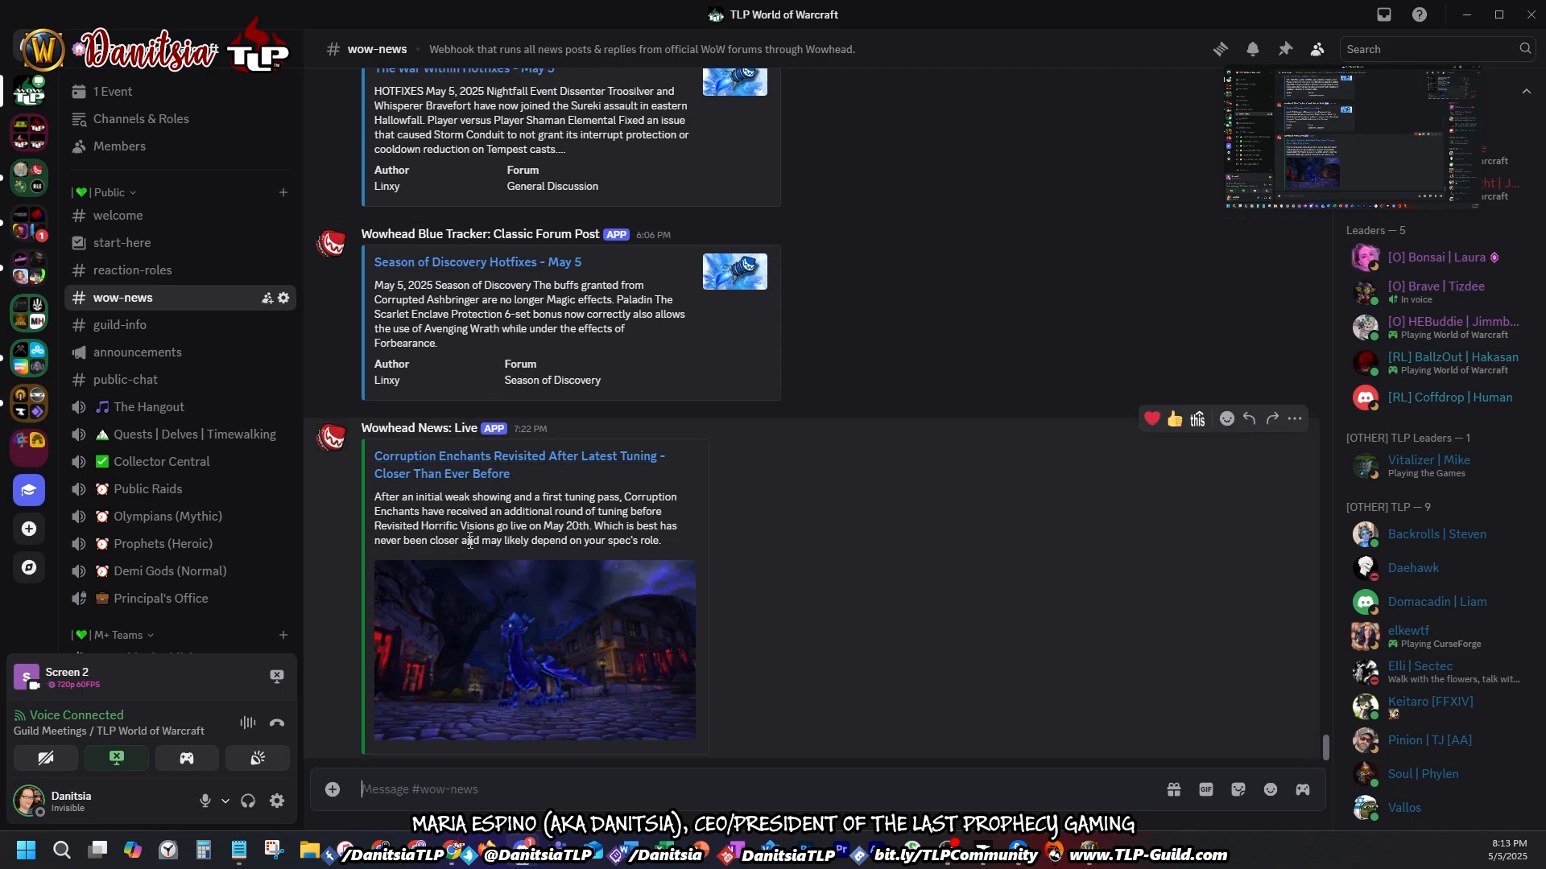
scroll(493, 438, "up", 4)
scroll(457, 330, "up", 10)
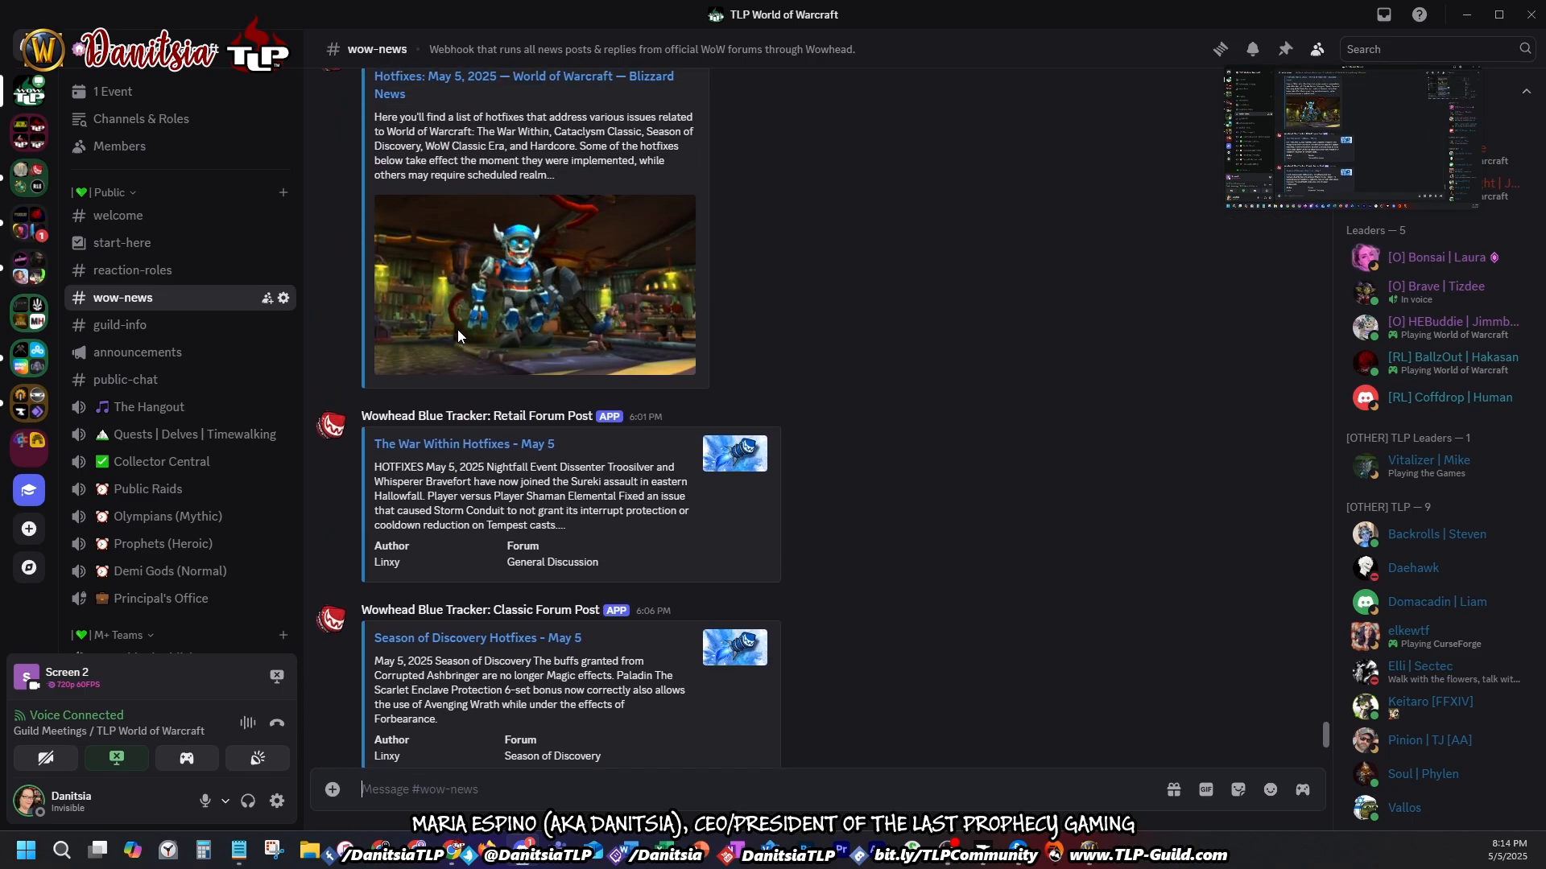
scroll(461, 326, "up", 9)
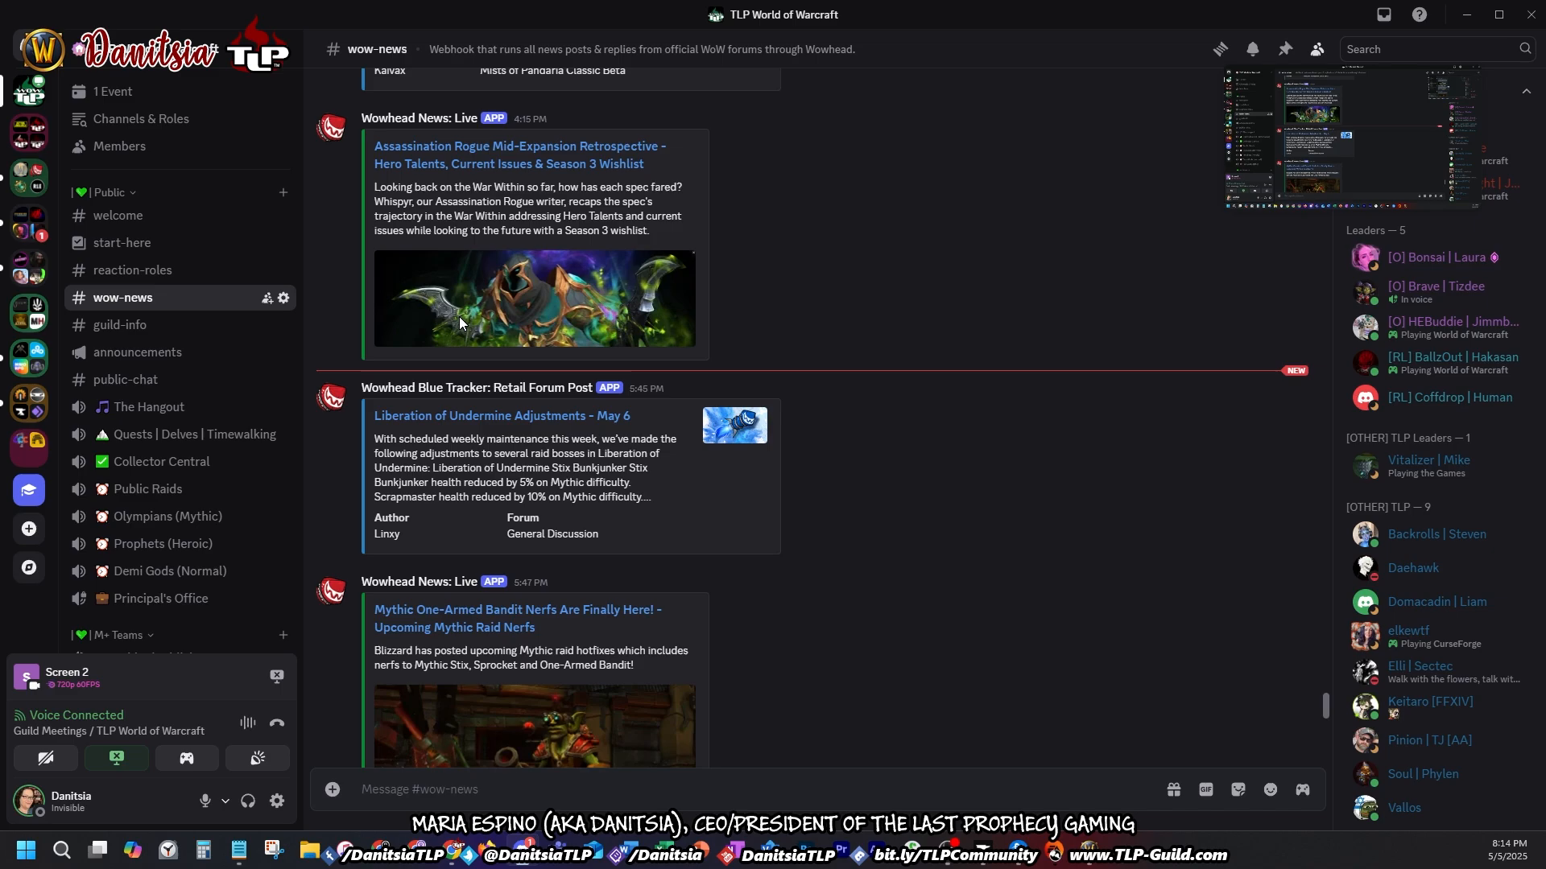
scroll(459, 316, "up", 8)
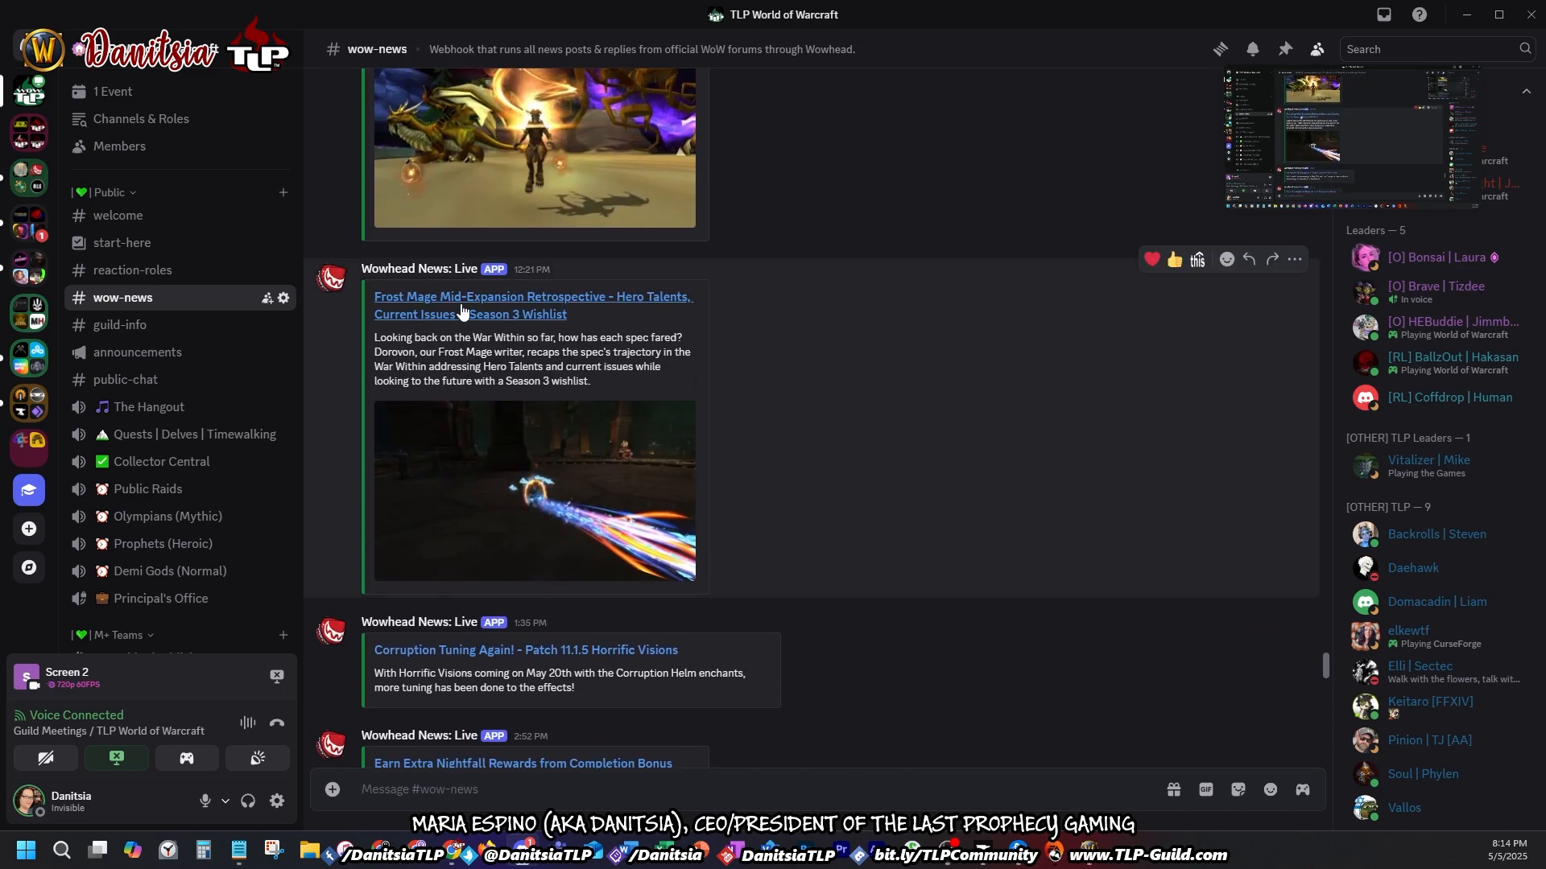
scroll(462, 312, "down", 11)
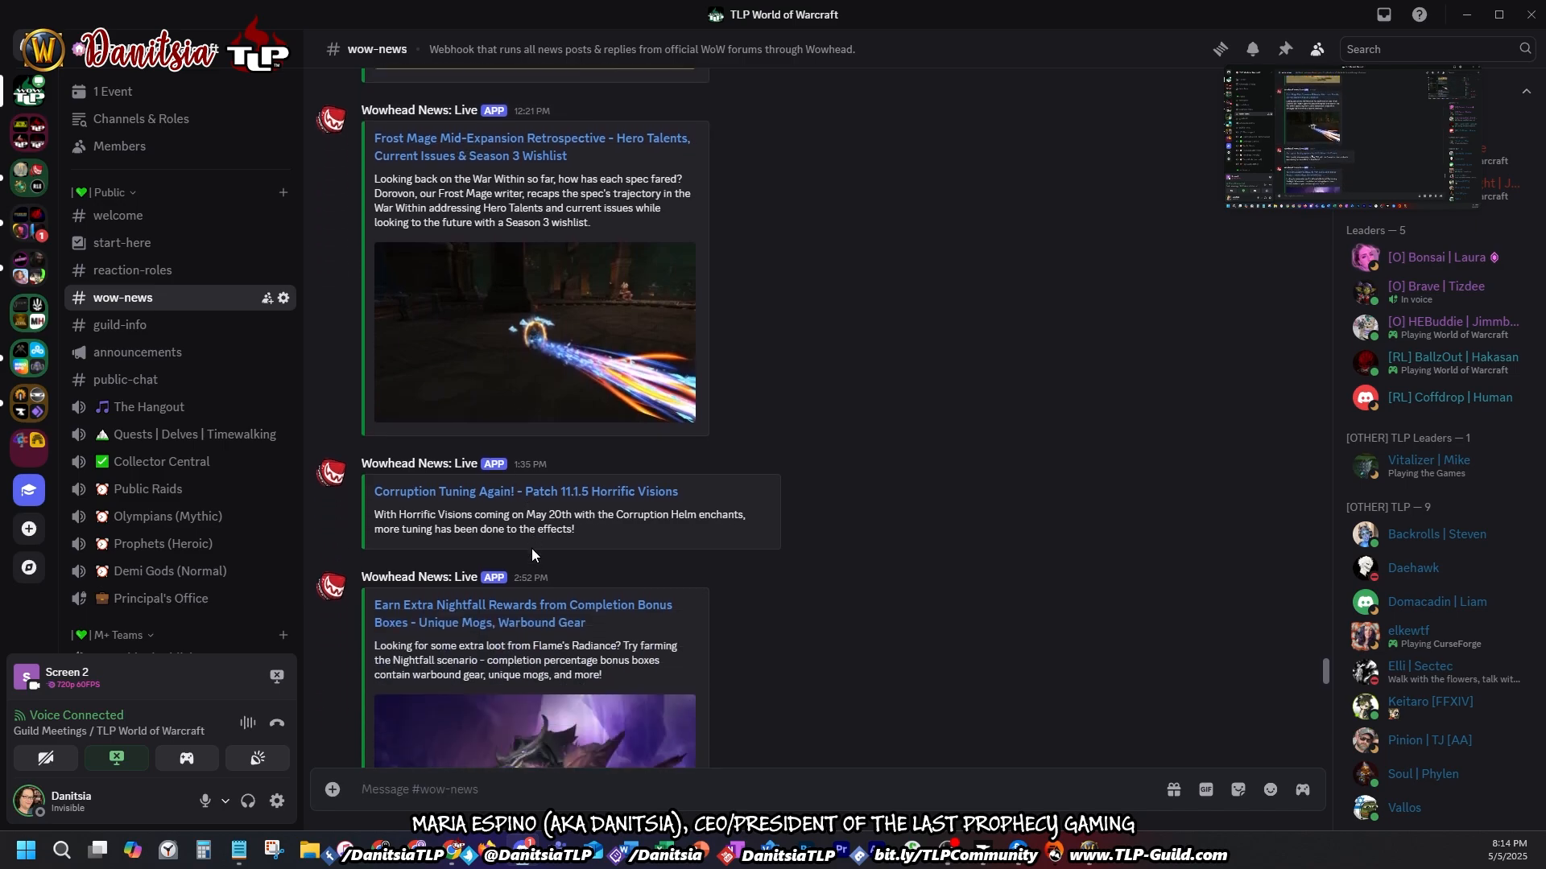
scroll(524, 573, "down", 7)
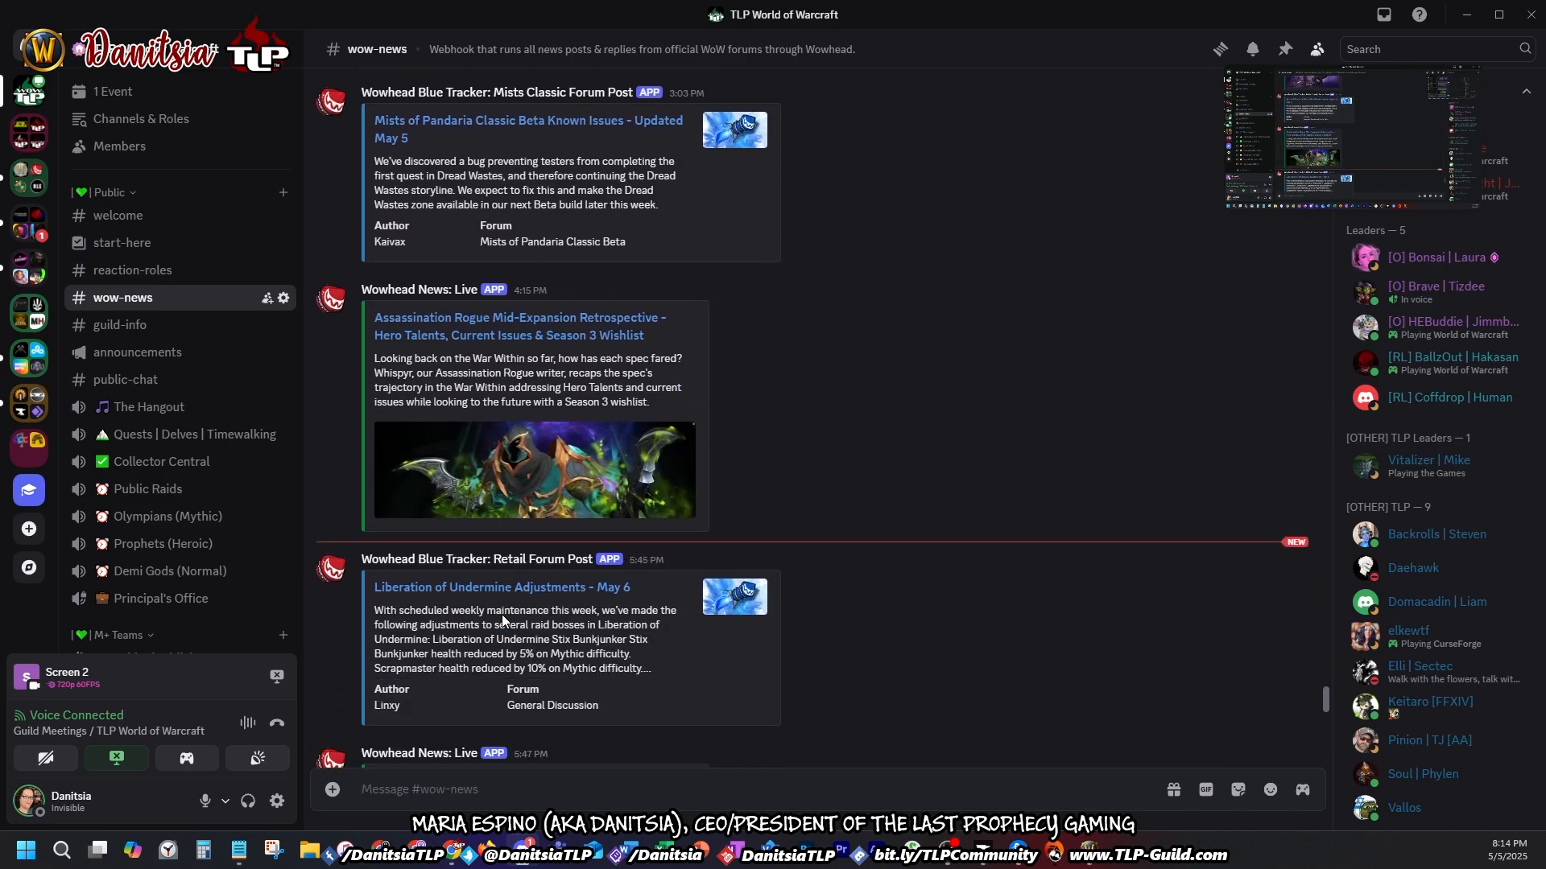
scroll(502, 667, "down", 11)
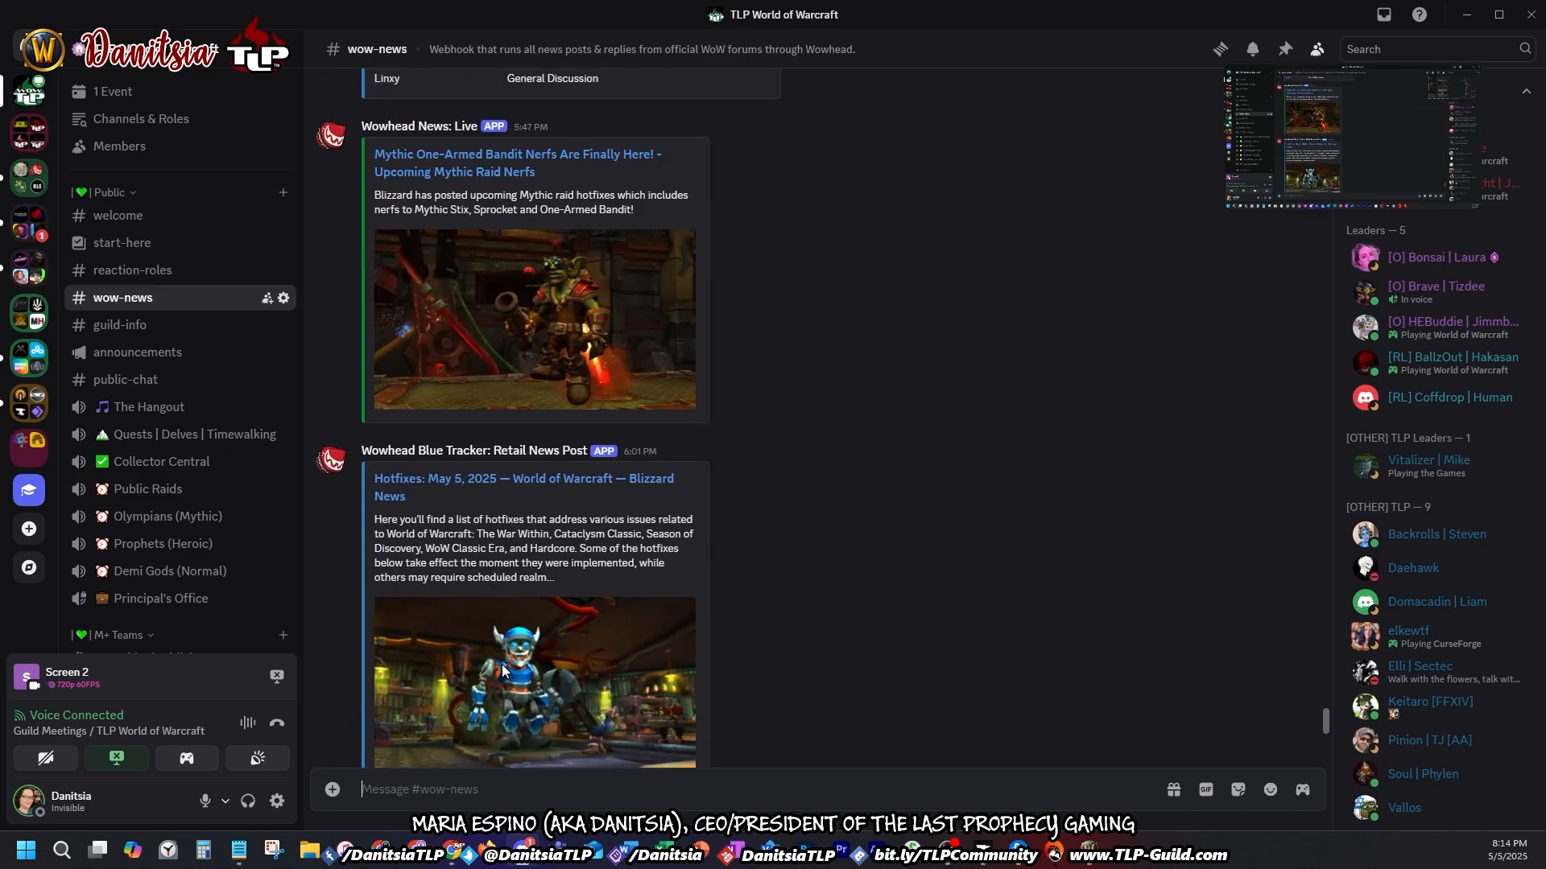
scroll(509, 654, "down", 3)
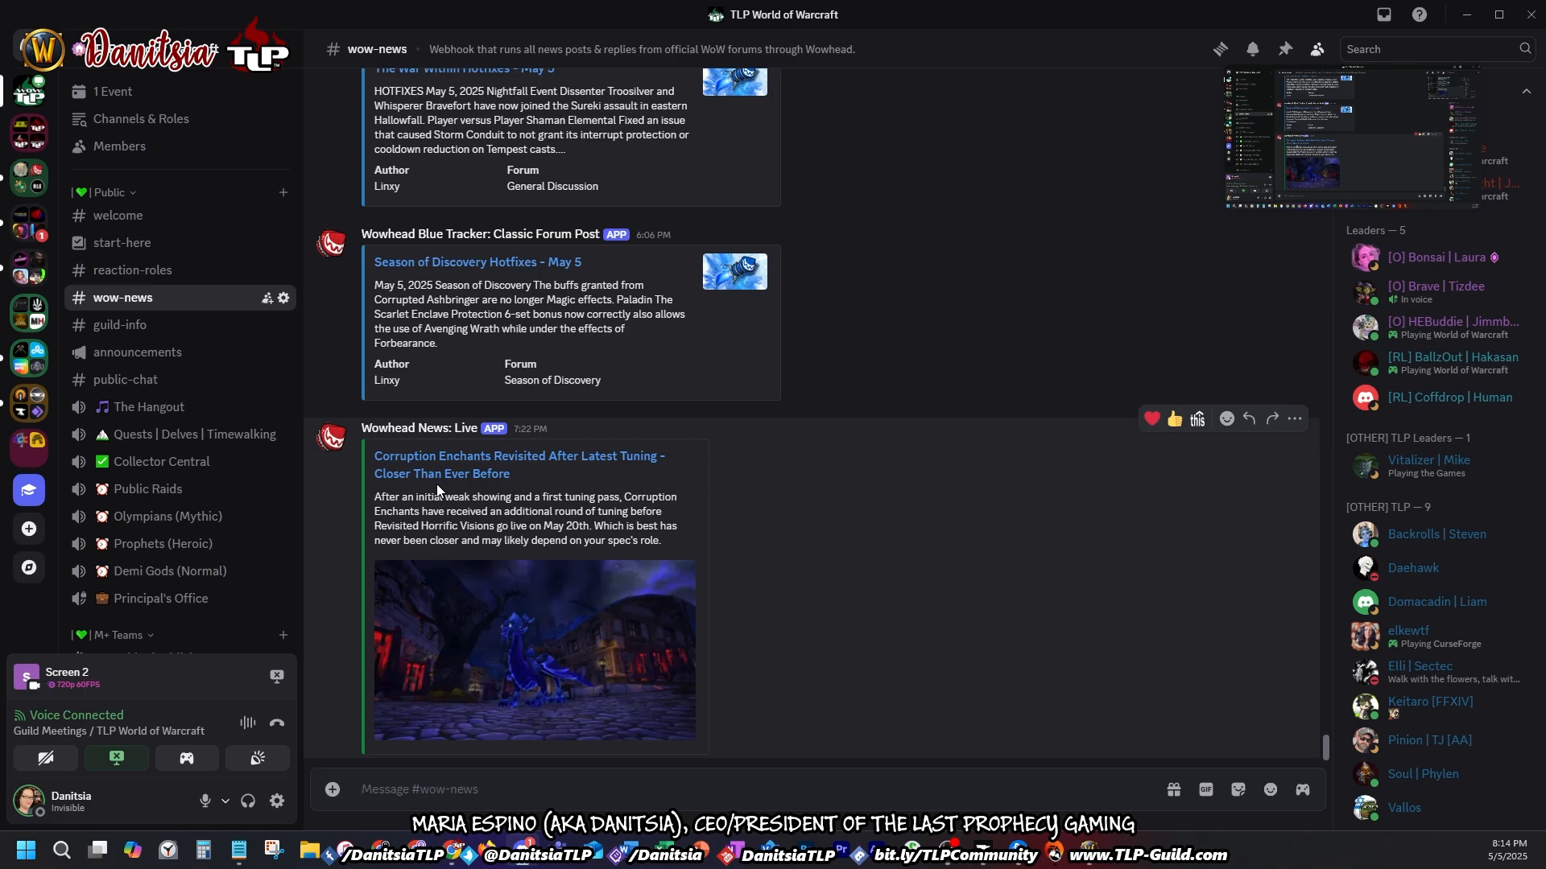
Step: Open the guild-info channel and go to its first post with the official server and guild details
left_click(135, 325)
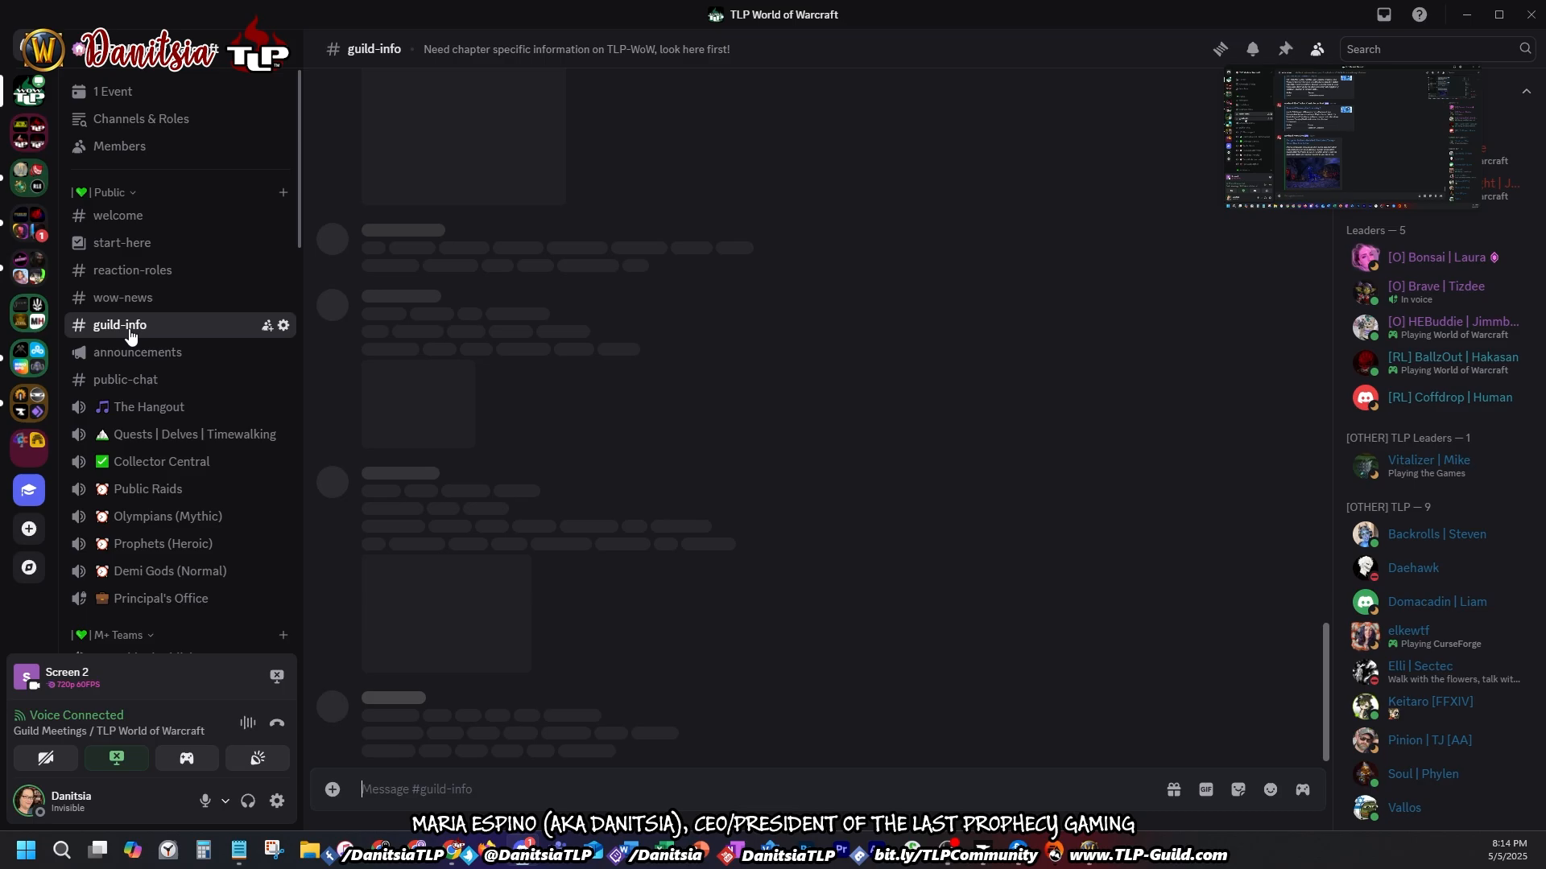
scroll(725, 625, "up", 15)
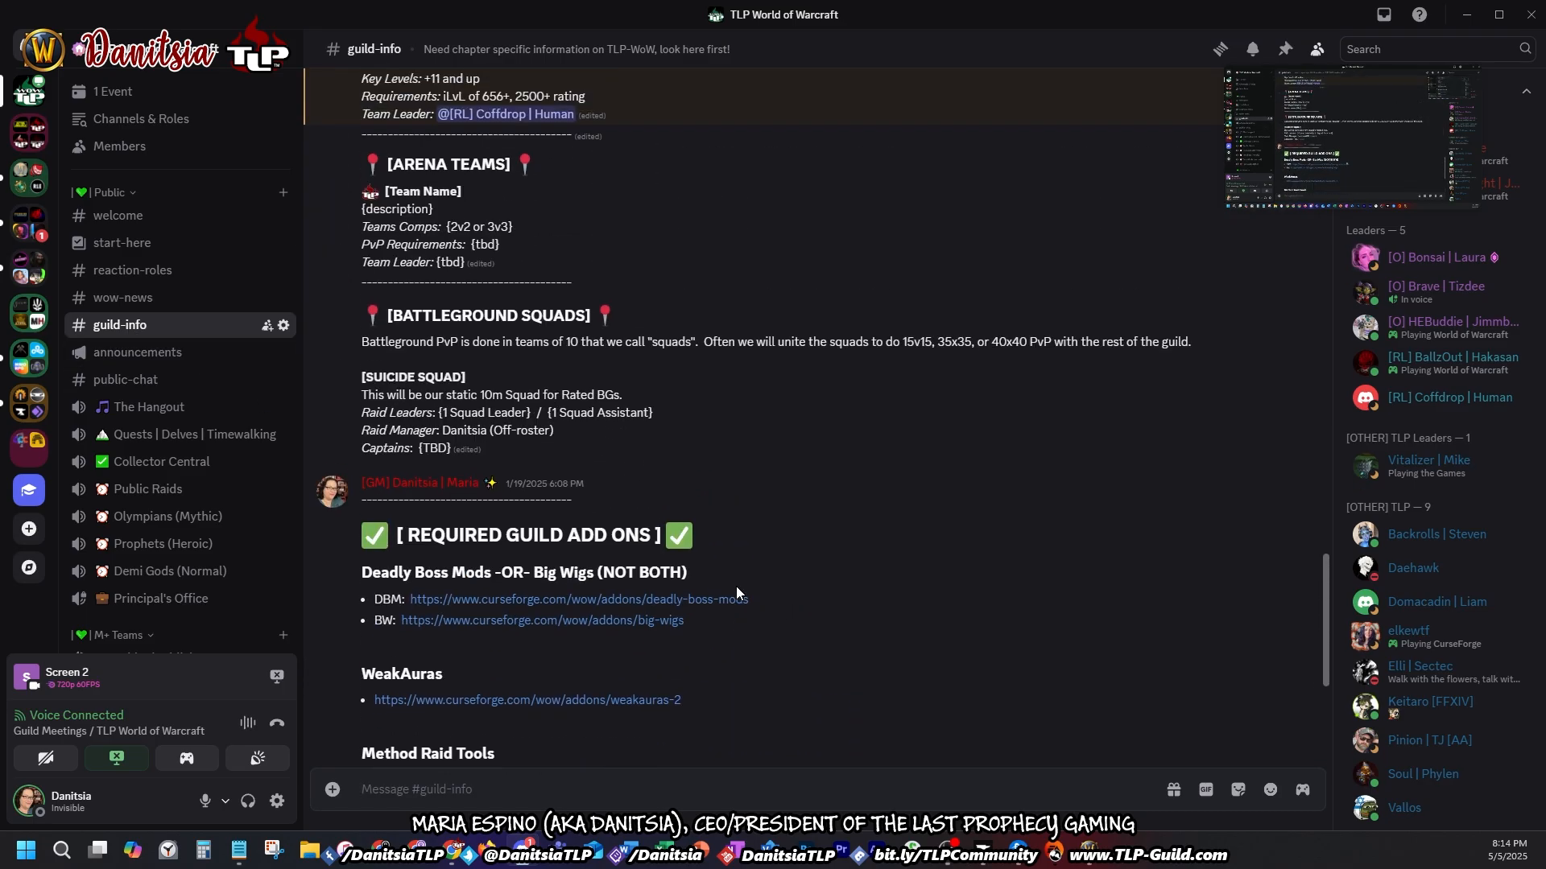
scroll(715, 616, "up", 15)
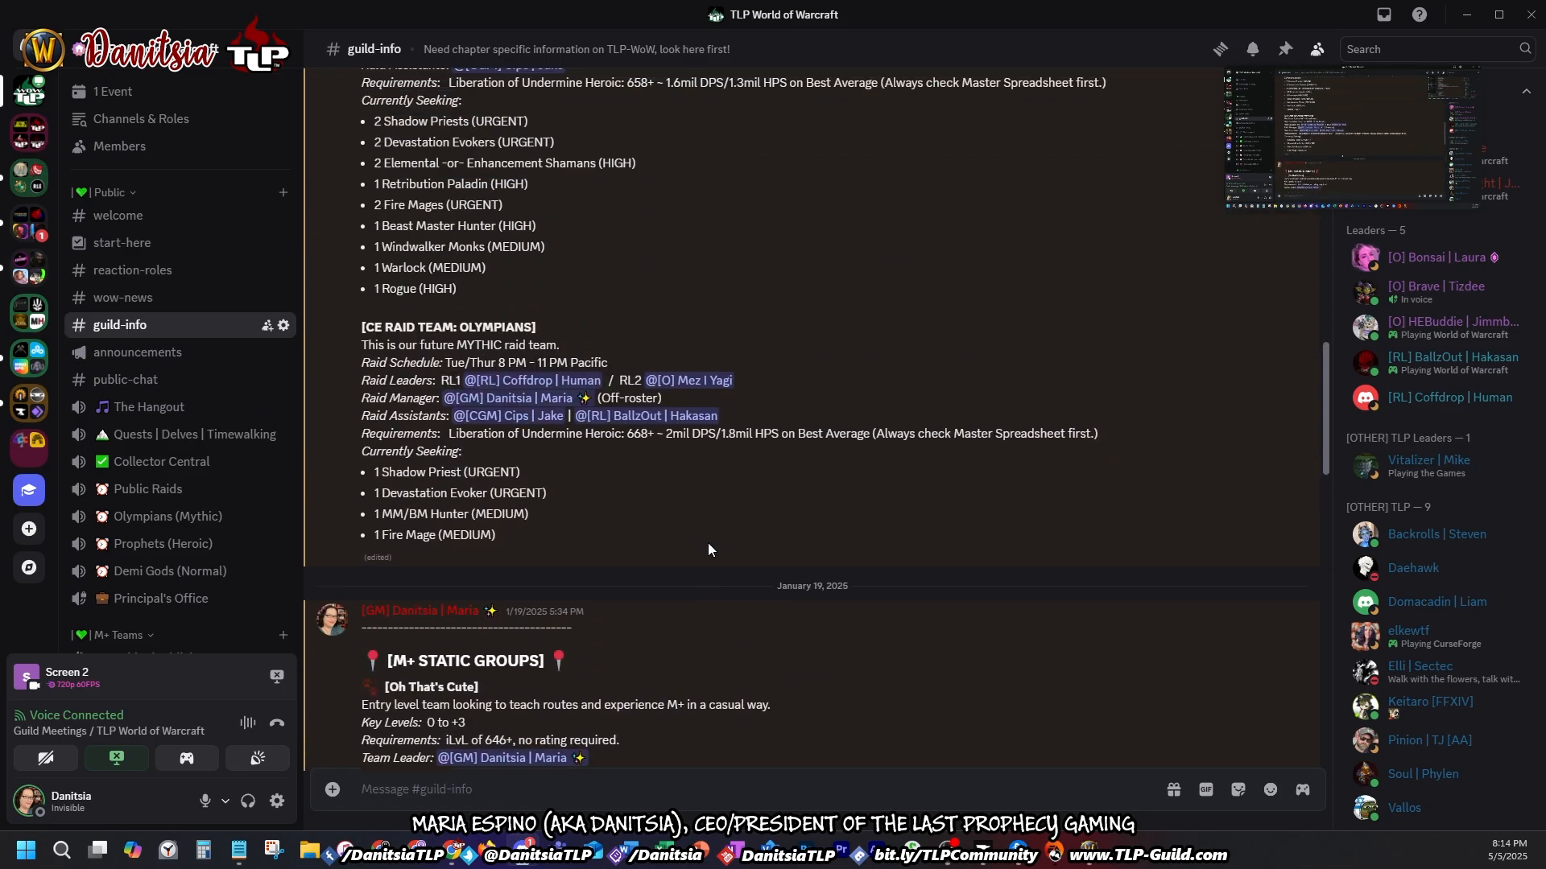
scroll(708, 542, "up", 15)
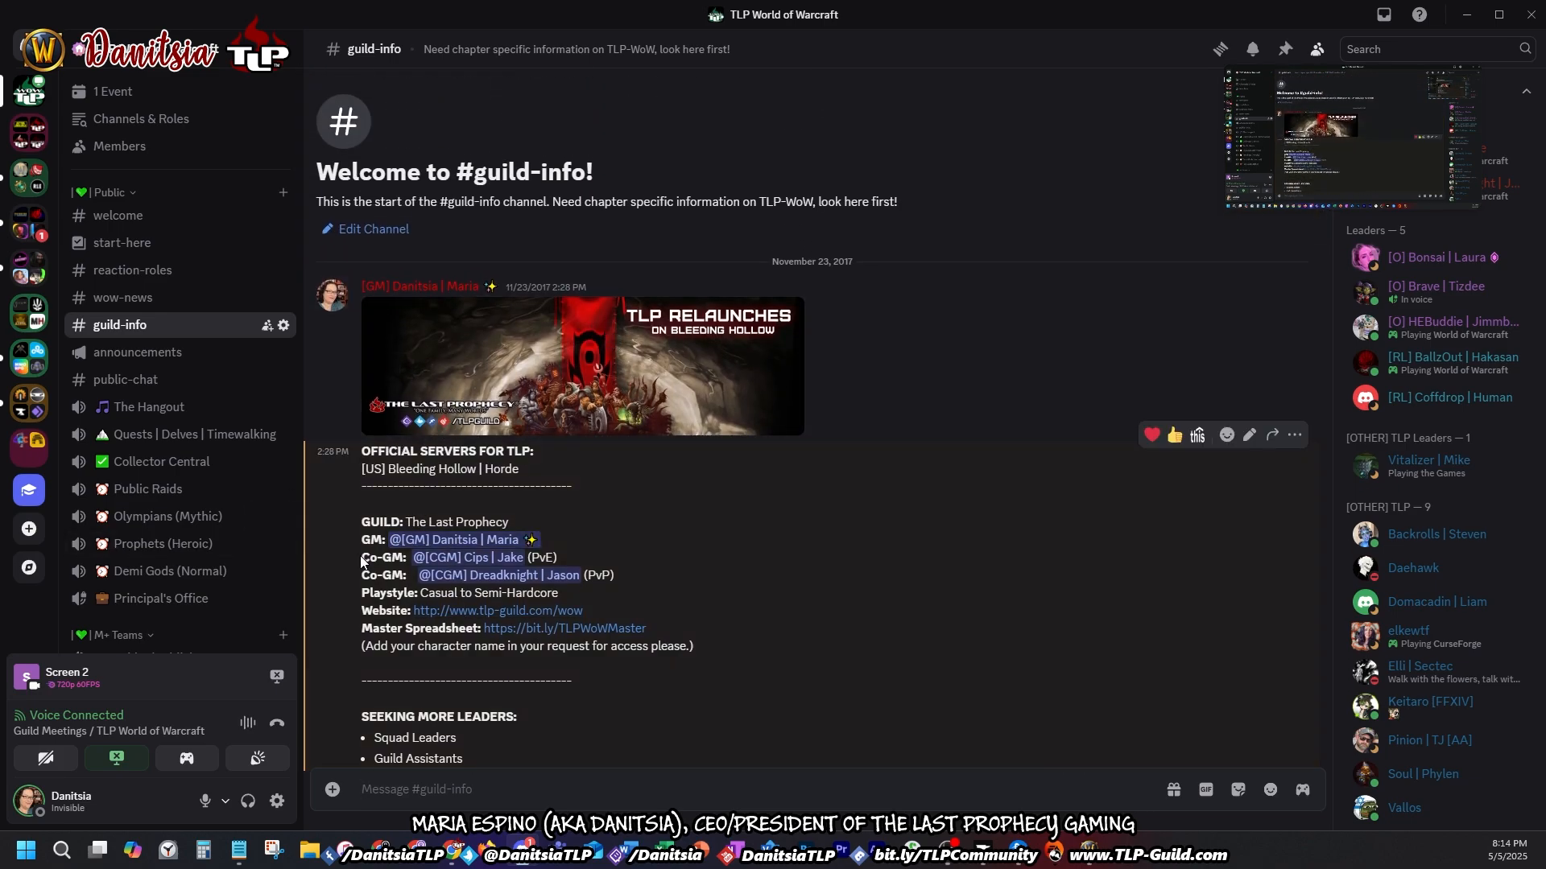
scroll(379, 552, "down", 1)
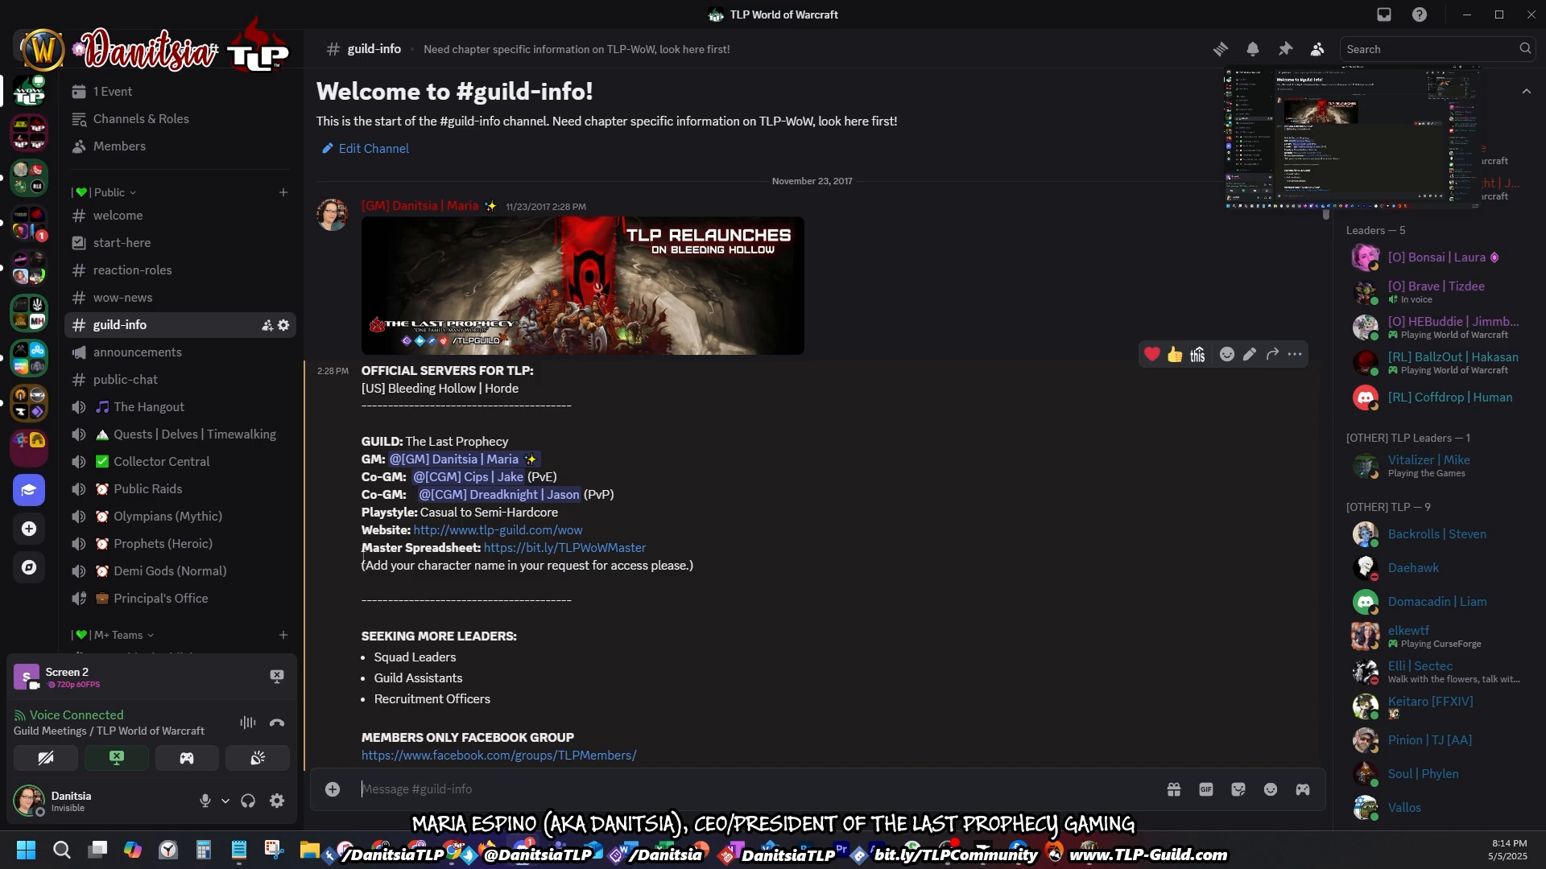
Step: Highlight the Master Spreadsheet link and the access request note beneath it in the guild-info post
left_click_drag(361, 548, 768, 578)
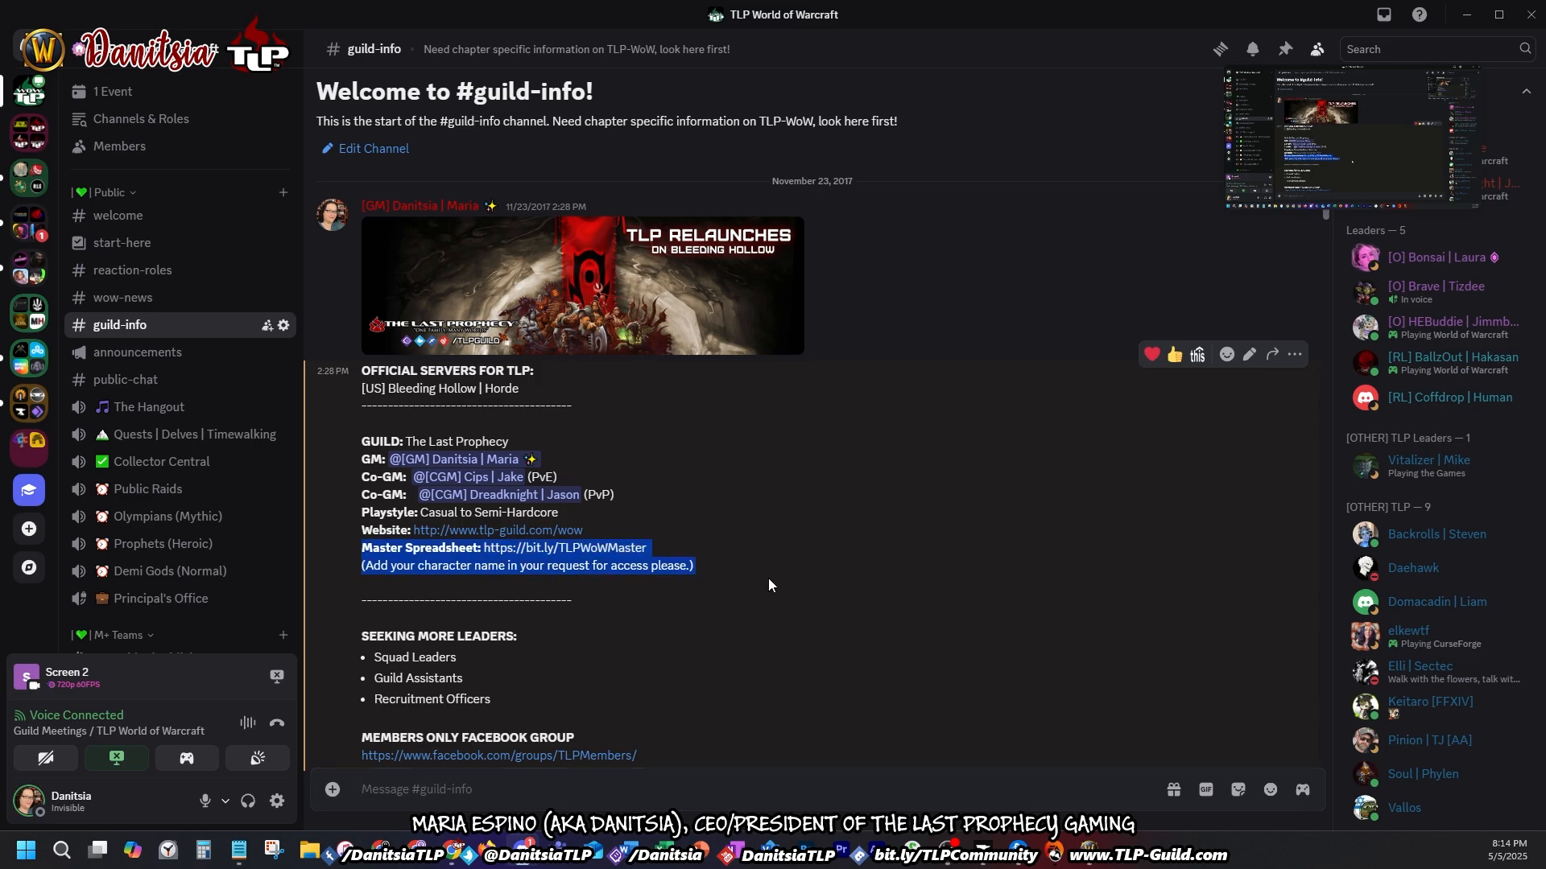
left_click(750, 577)
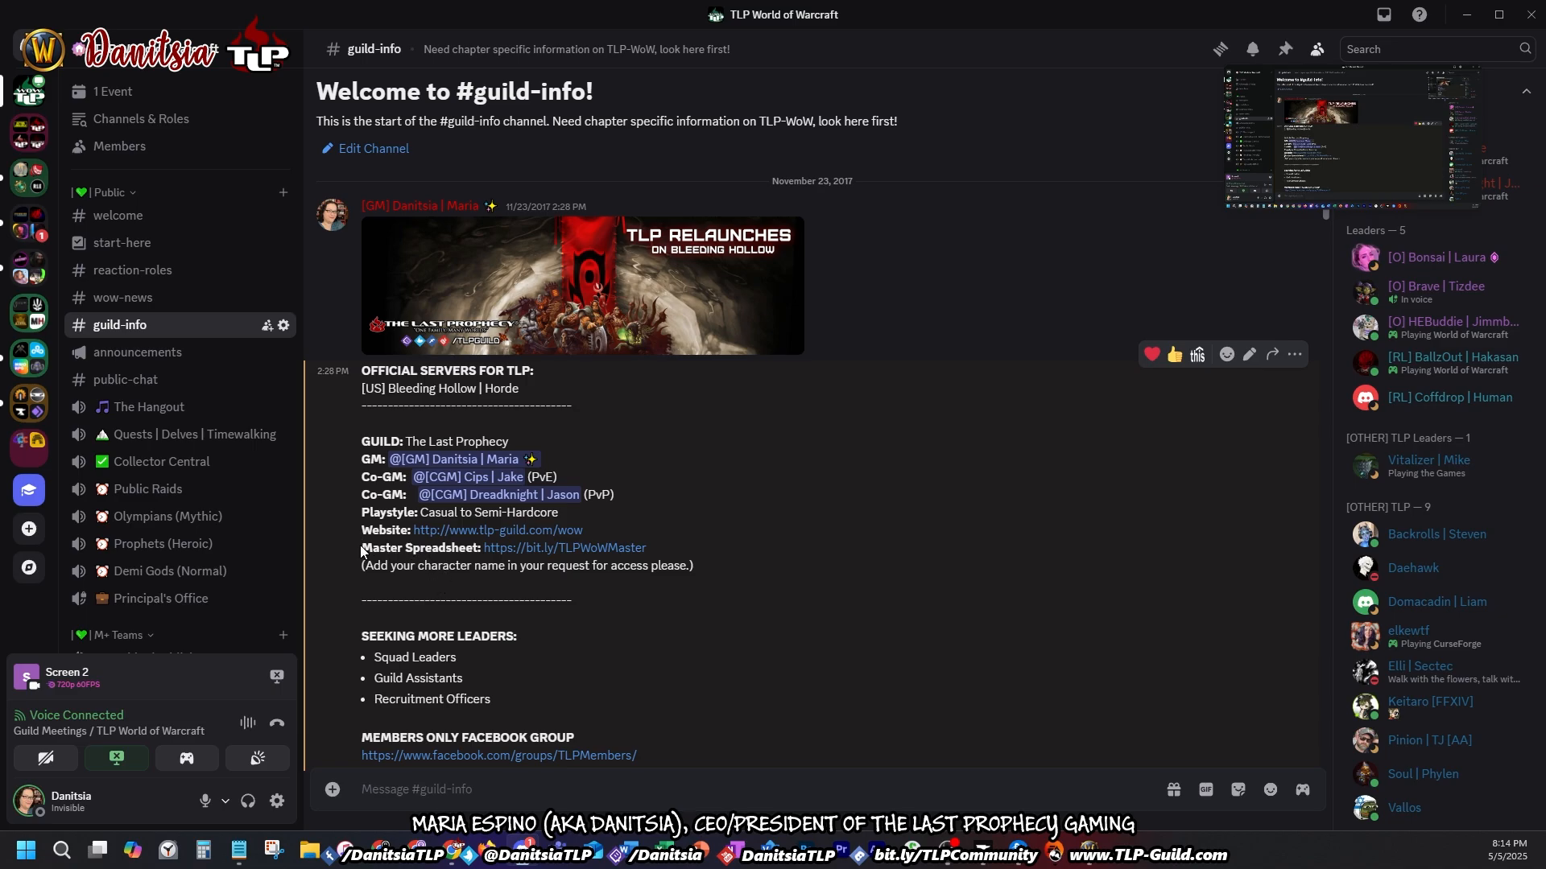
left_click_drag(360, 548, 705, 567)
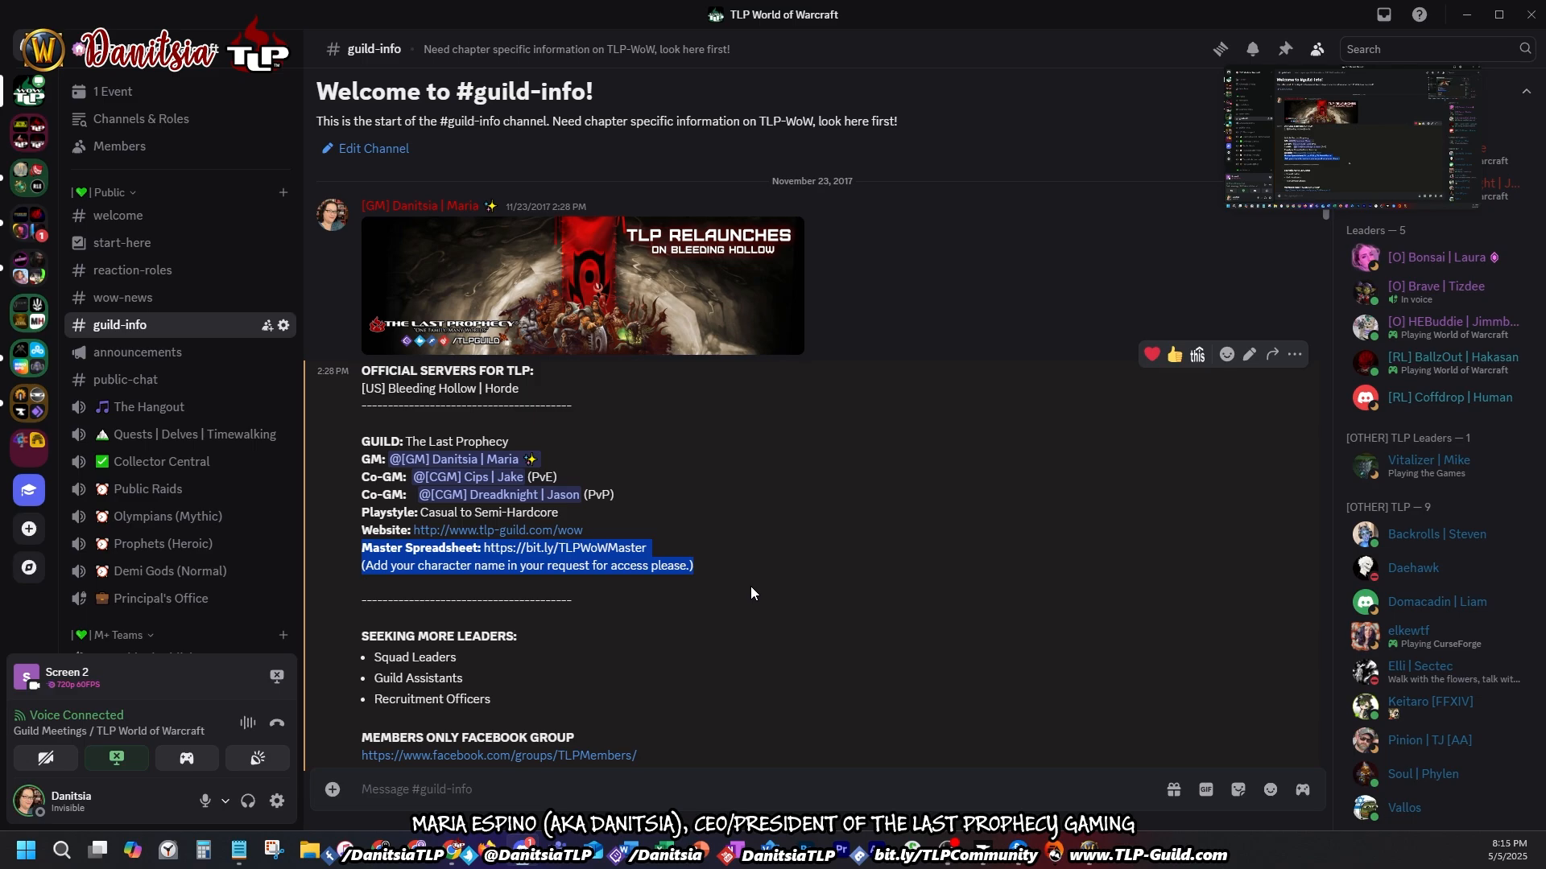
Step: Review the guild-info post's leadership openings, Facebook, Twitter and Blizzard social links, and recruitment messages and forum posts
scroll(647, 649, "down", 3)
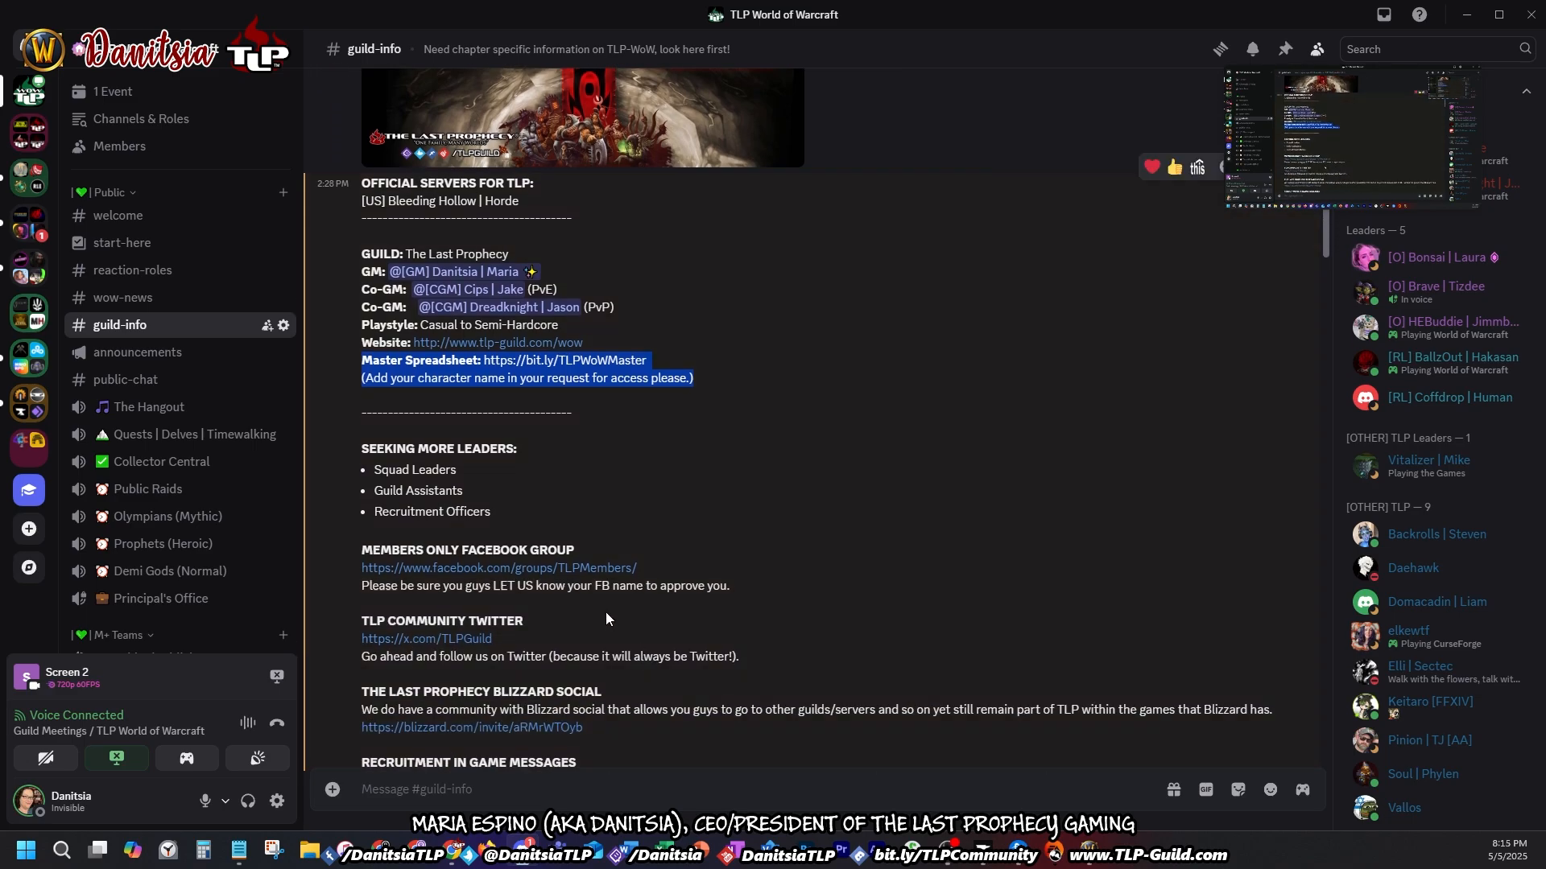
scroll(635, 495, "down", 2)
scroll(635, 494, "down", 2)
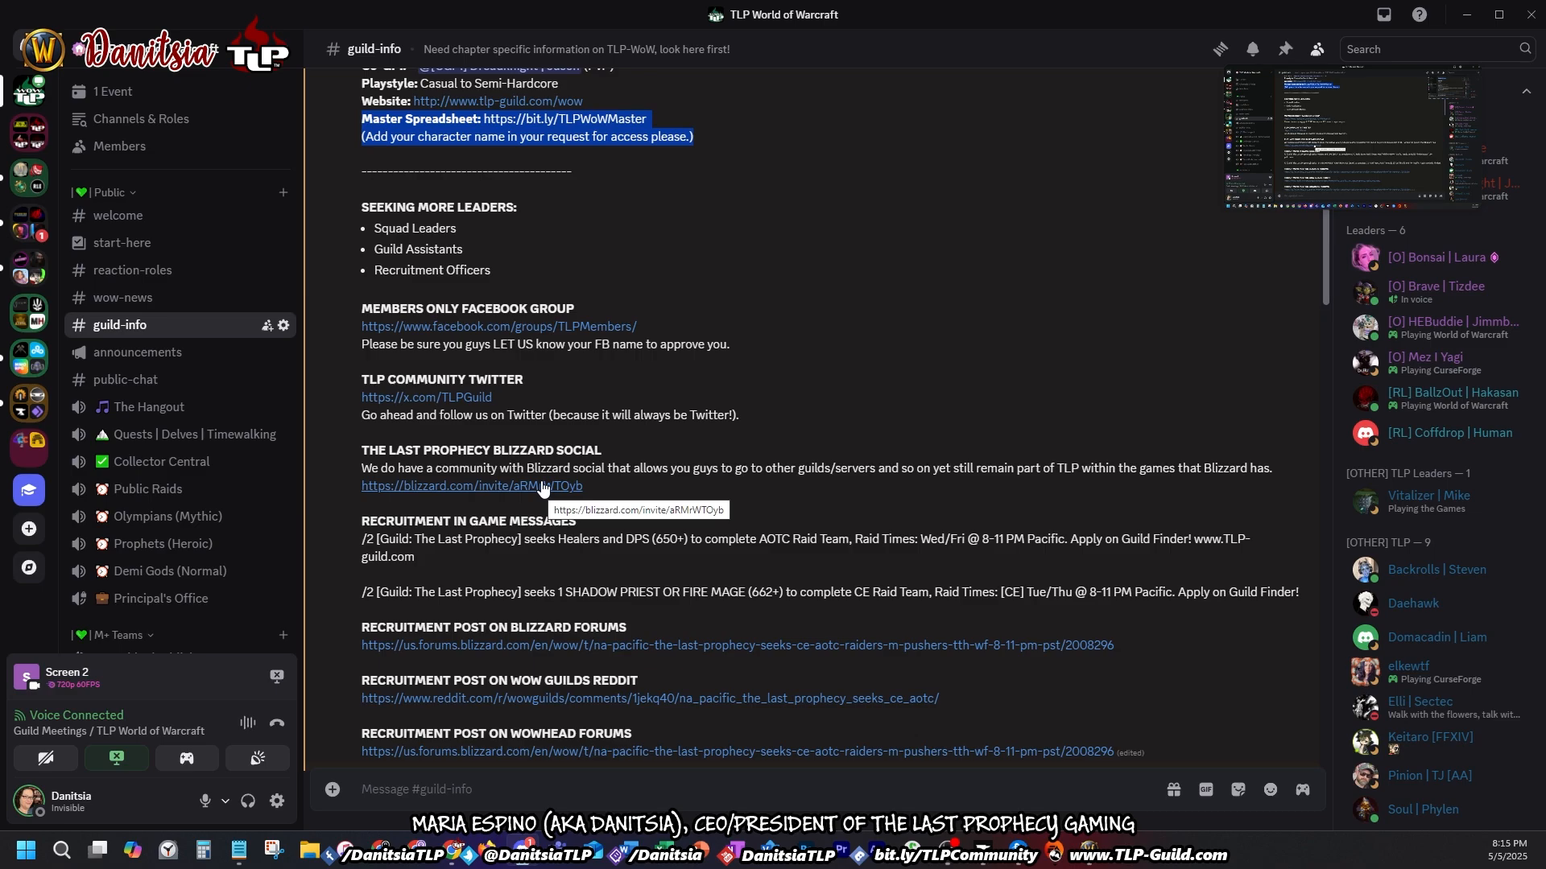
scroll(543, 489, "down", 2)
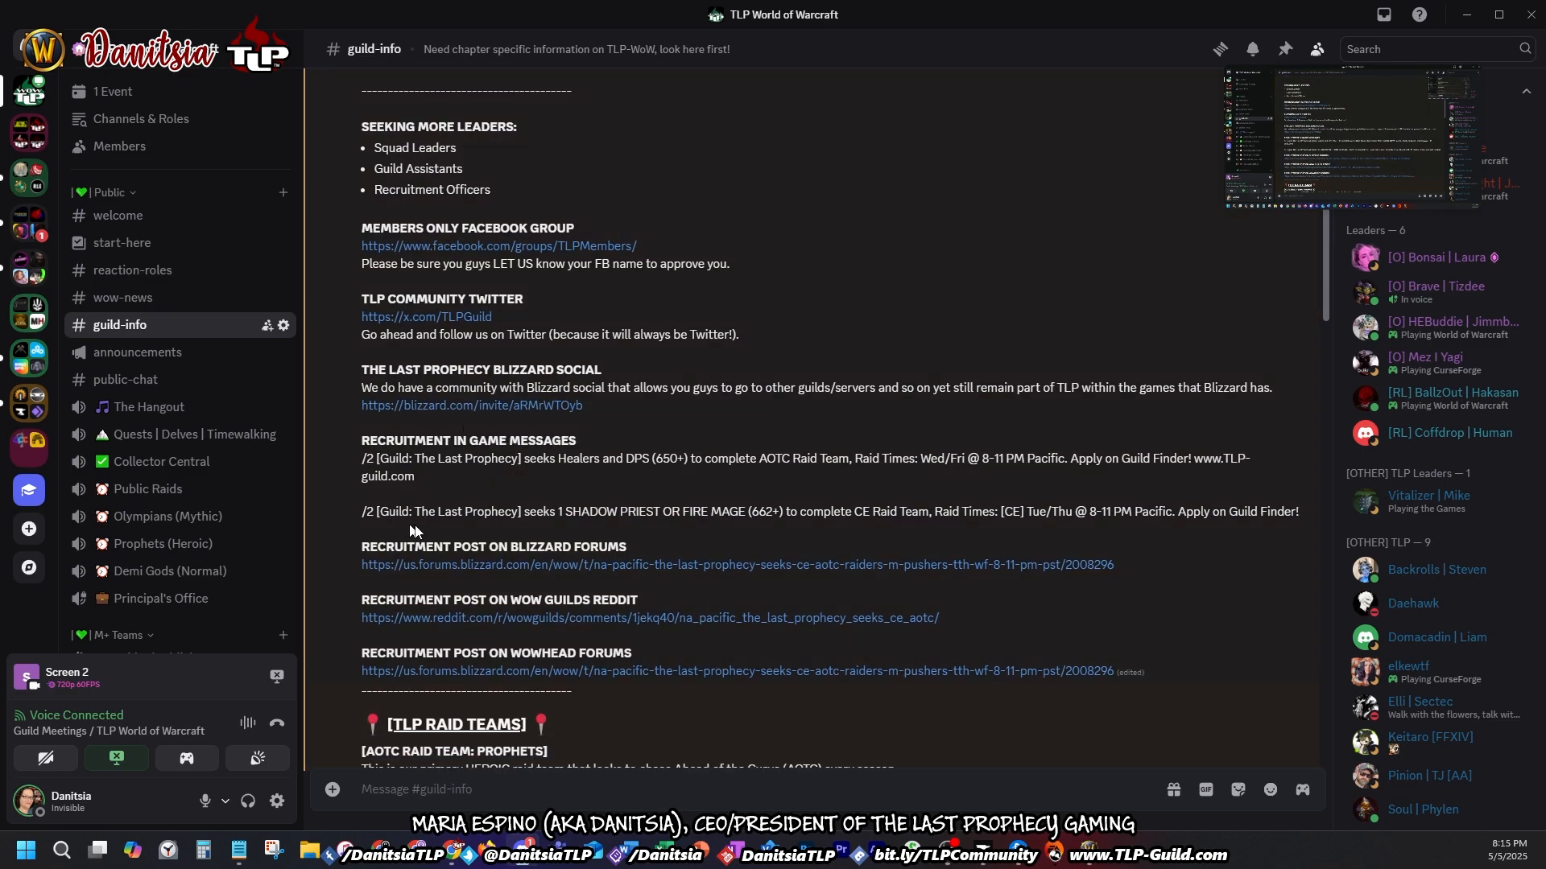
scroll(441, 553, "down", 3)
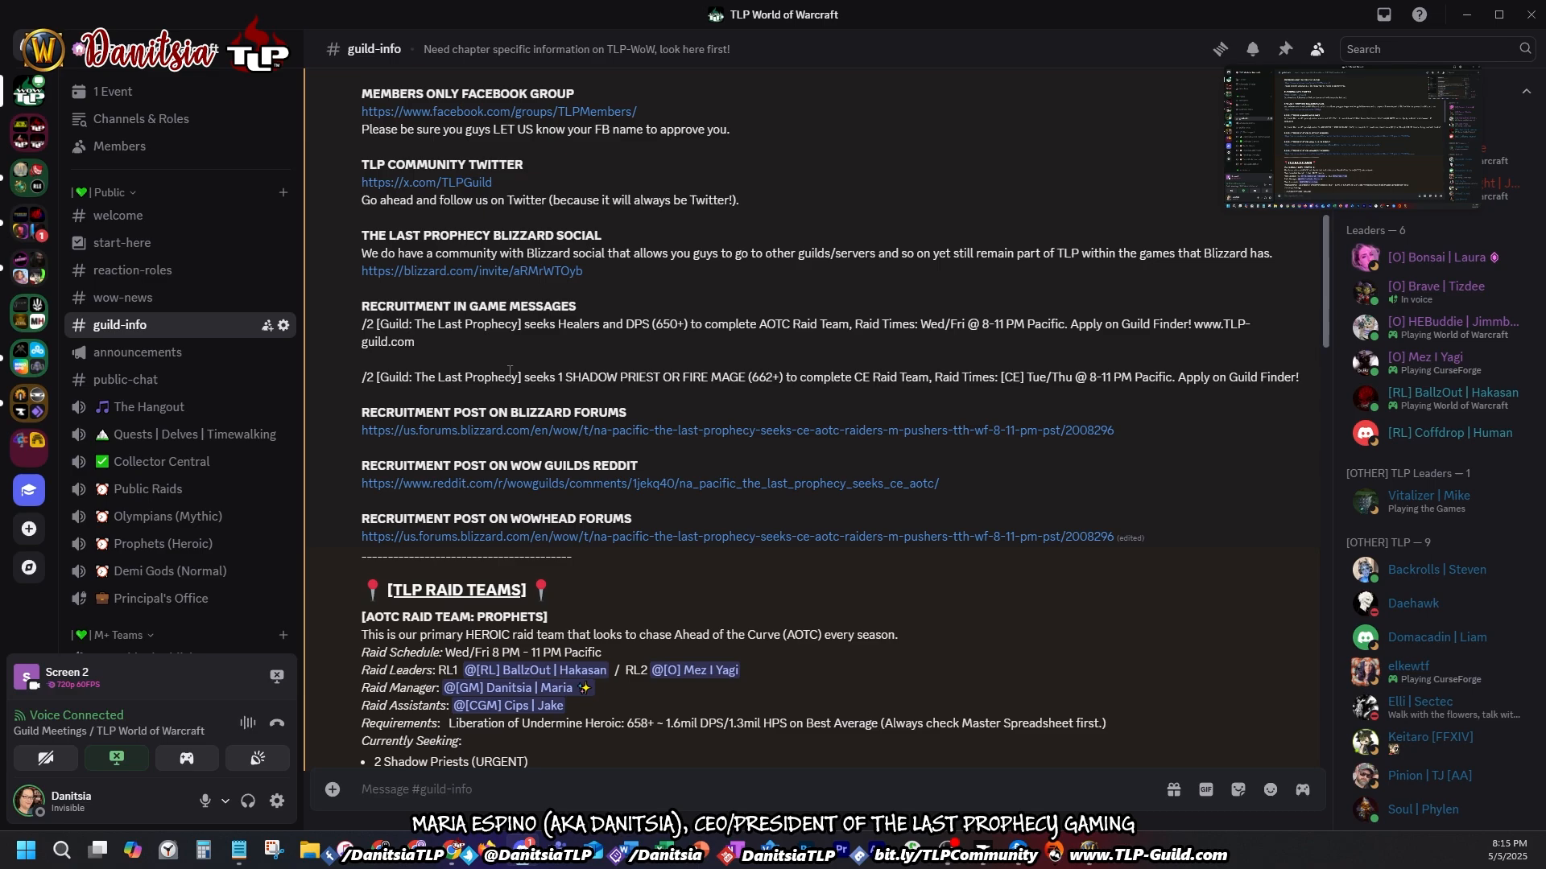
scroll(515, 483, "down", 3)
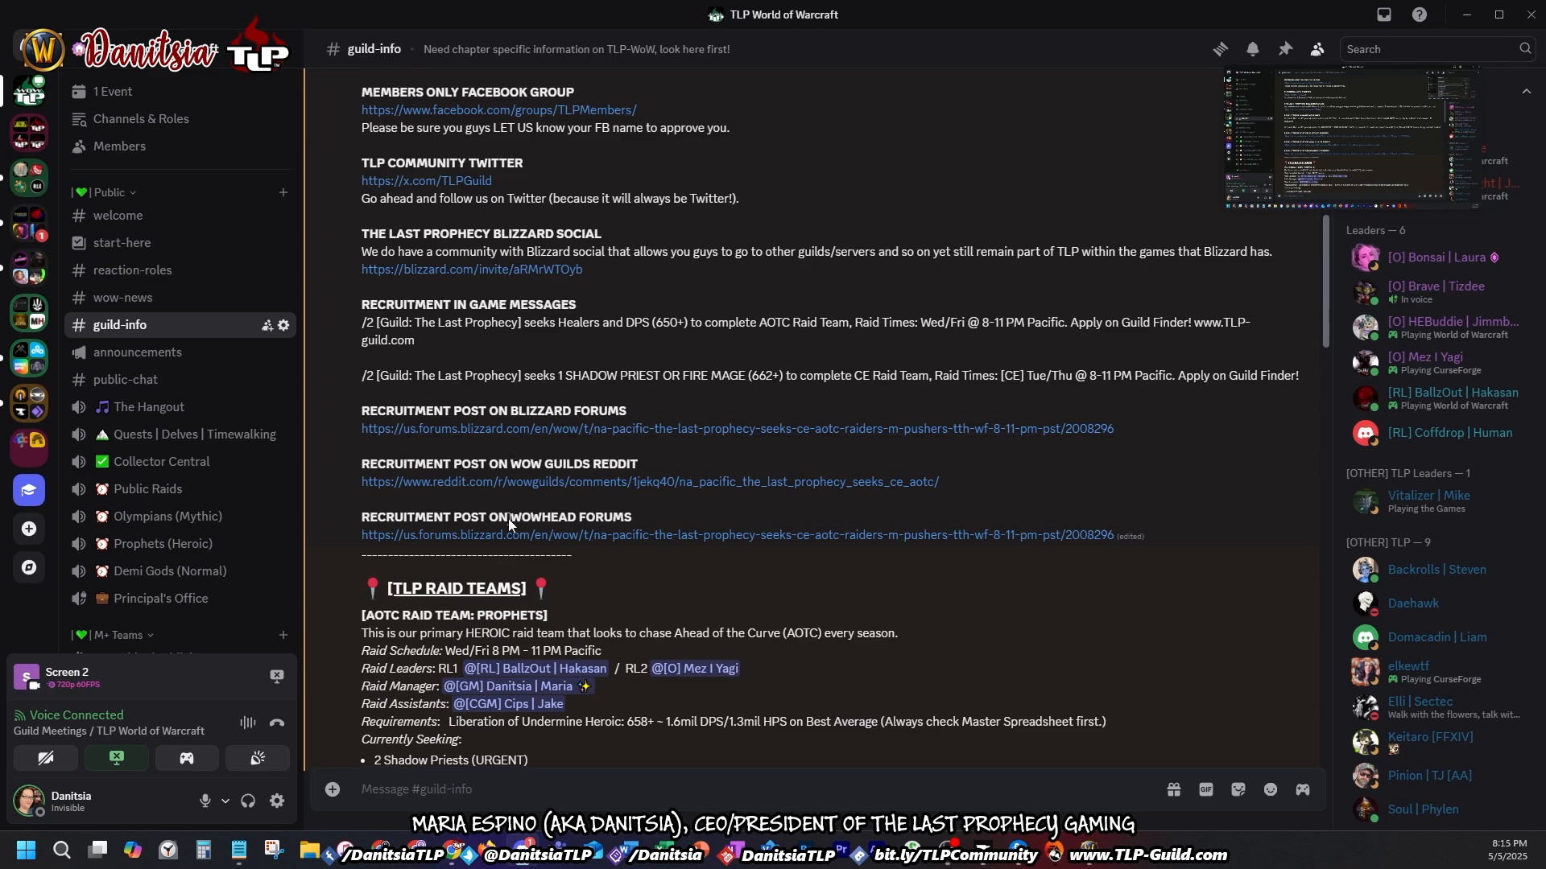
Step: Read the TLP raid team details for Prophets and Olympians and the M+ static groups in guild-info
scroll(508, 519, "down", 3)
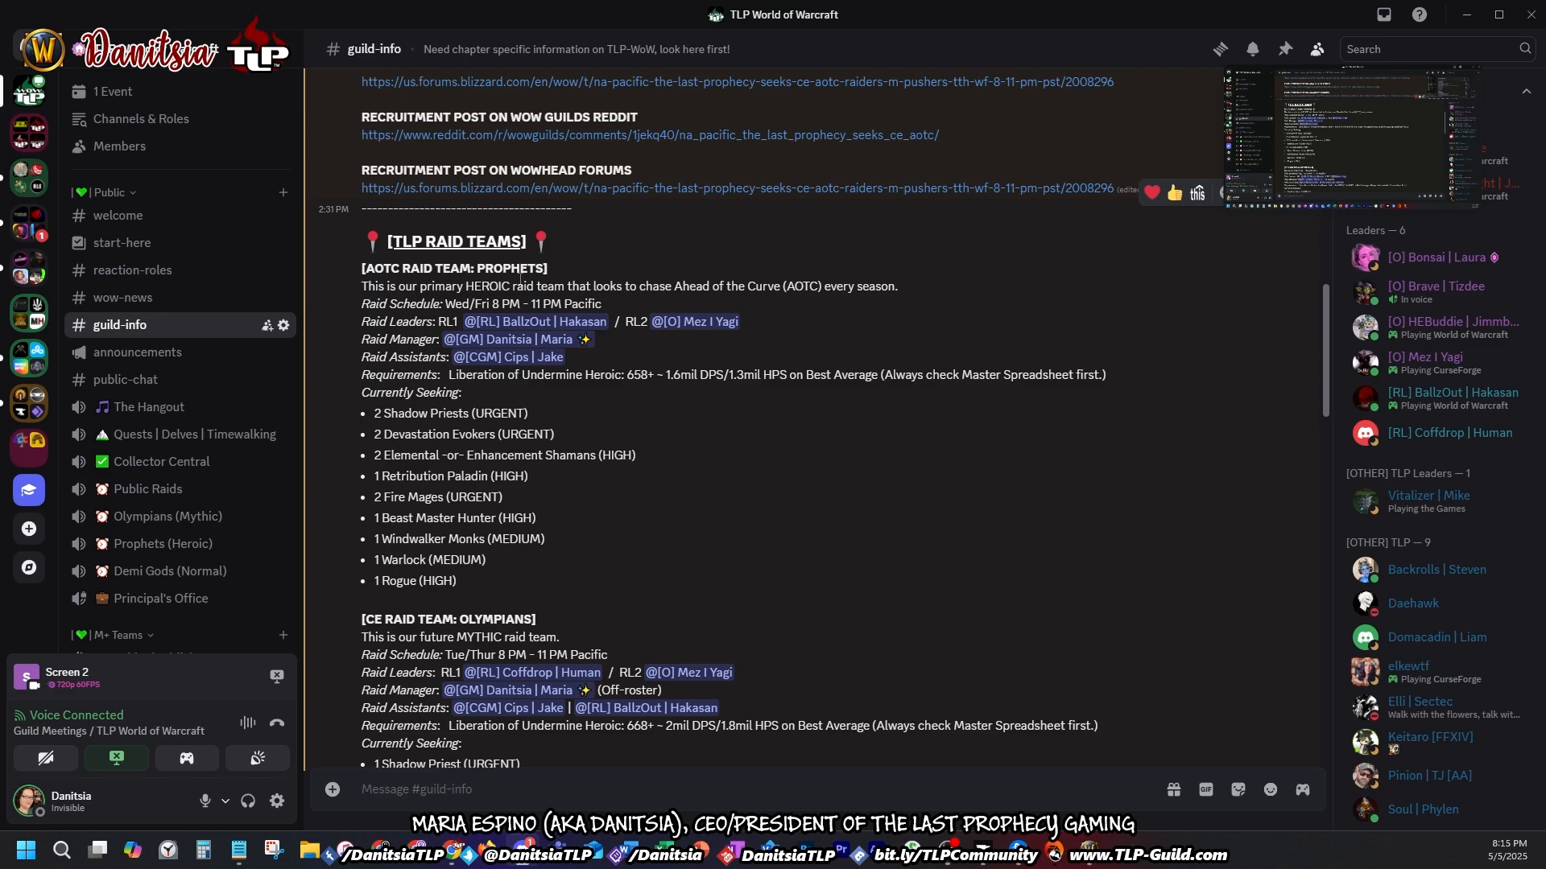
scroll(515, 483, "down", 3)
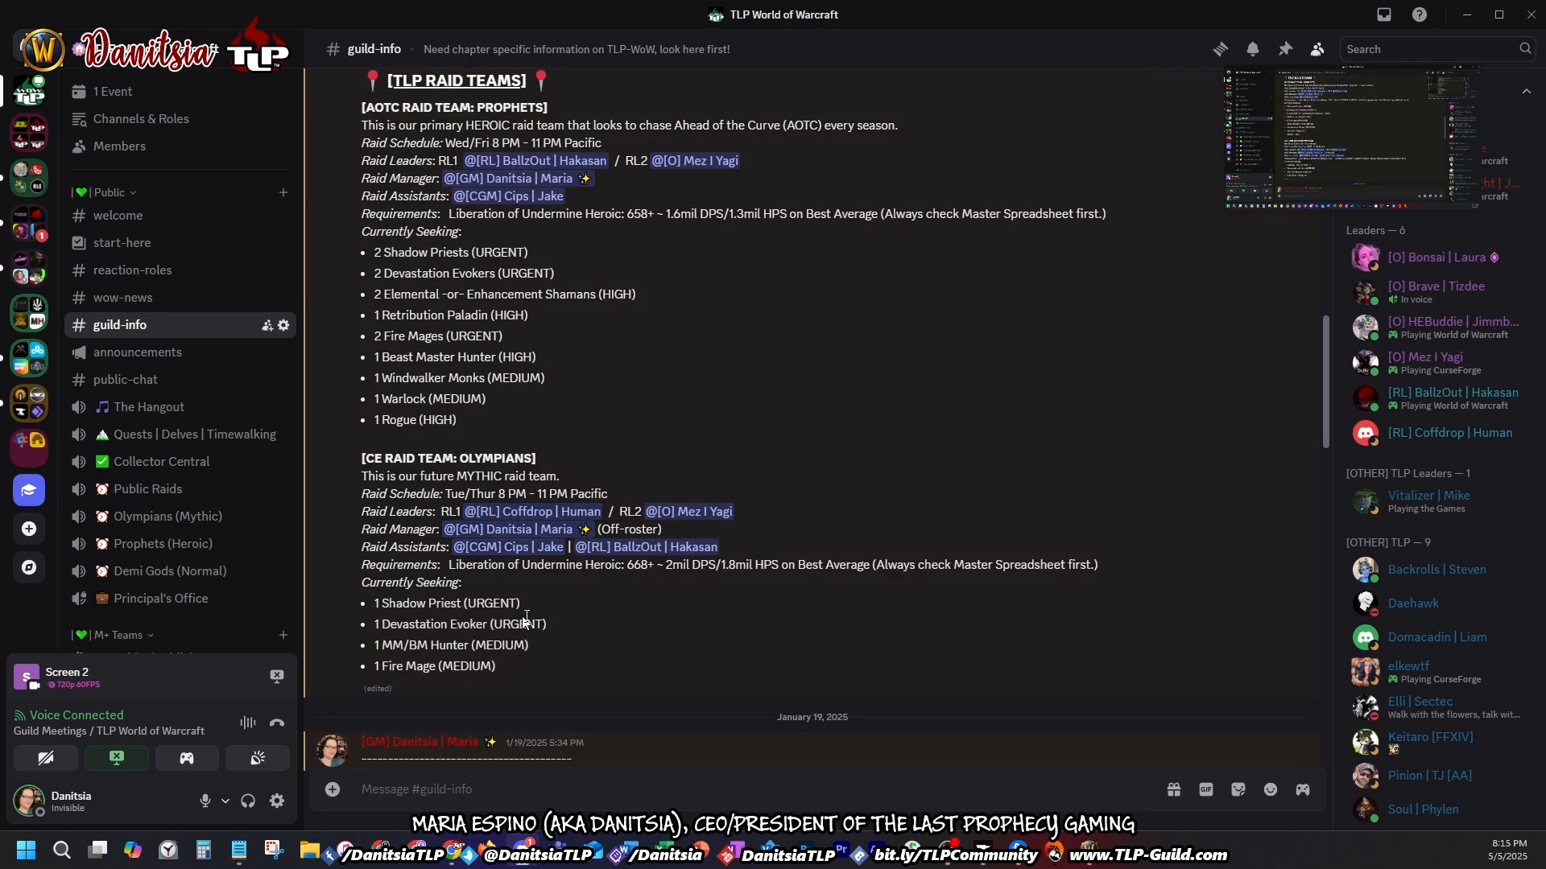
scroll(587, 638, "down", 6)
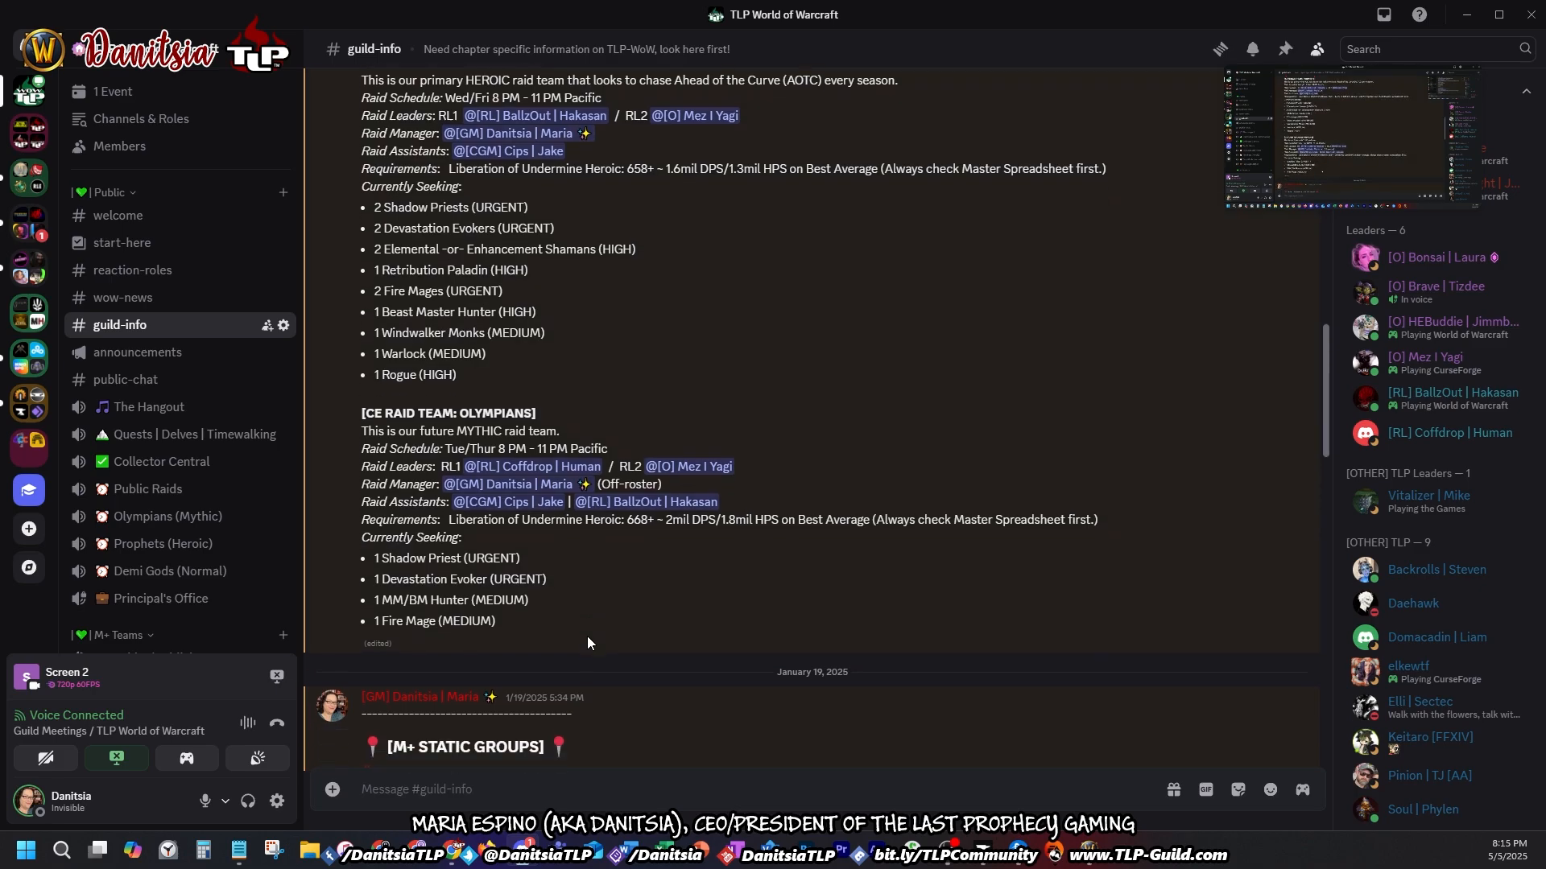
scroll(591, 624, "down", 3)
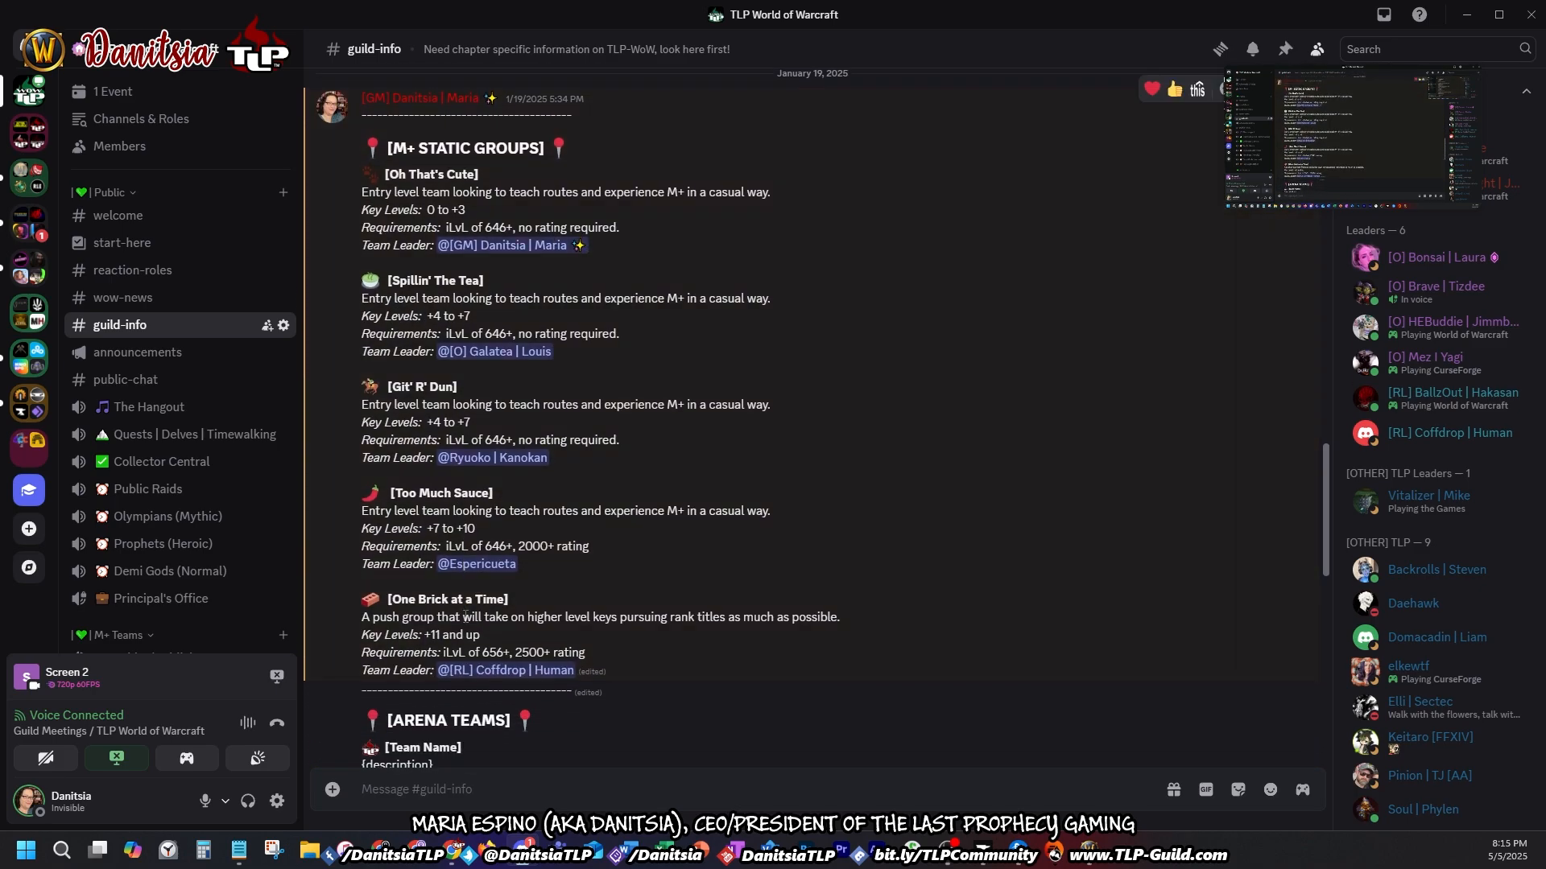
scroll(465, 616, "down", 1)
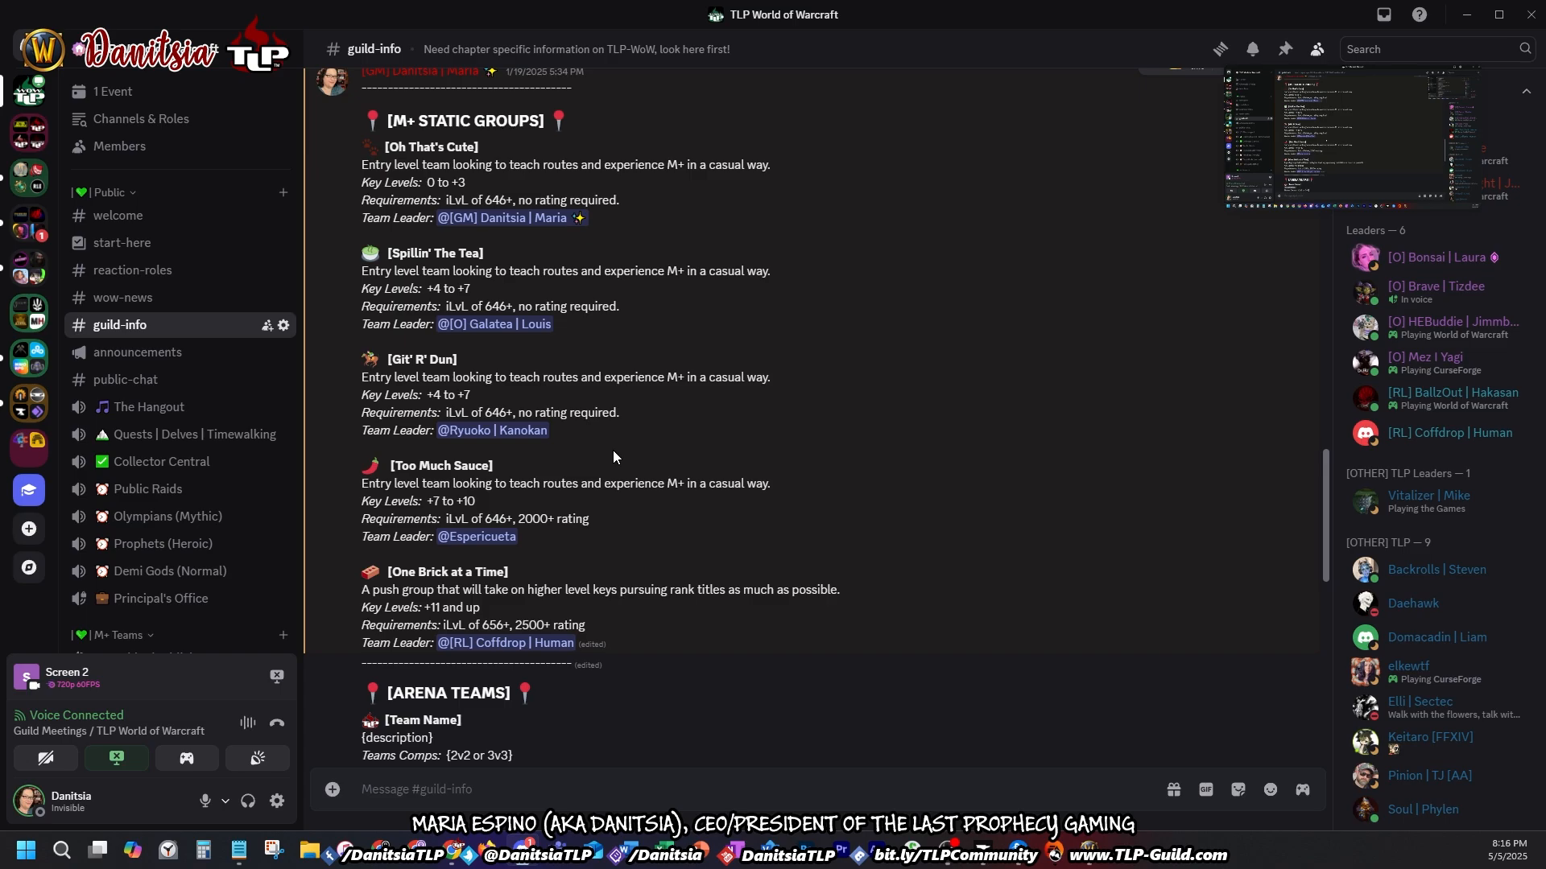
scroll(612, 457, "down", 3)
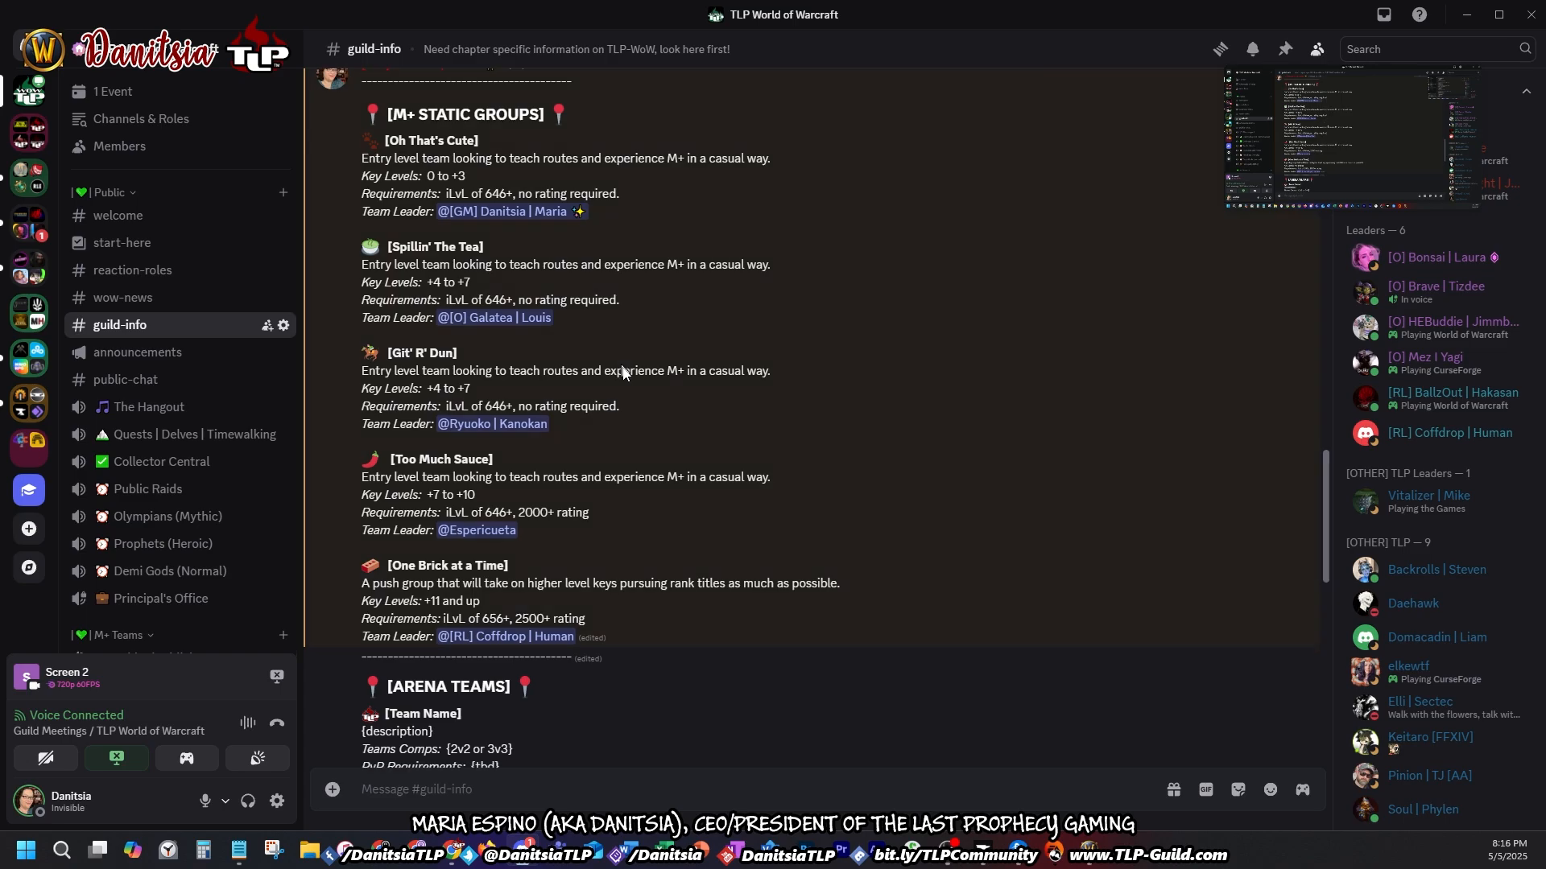
Step: Review the arena teams and battleground squads, continuing to the required and recommended add-ons at the end of guild-info
scroll(505, 545, "down", 3)
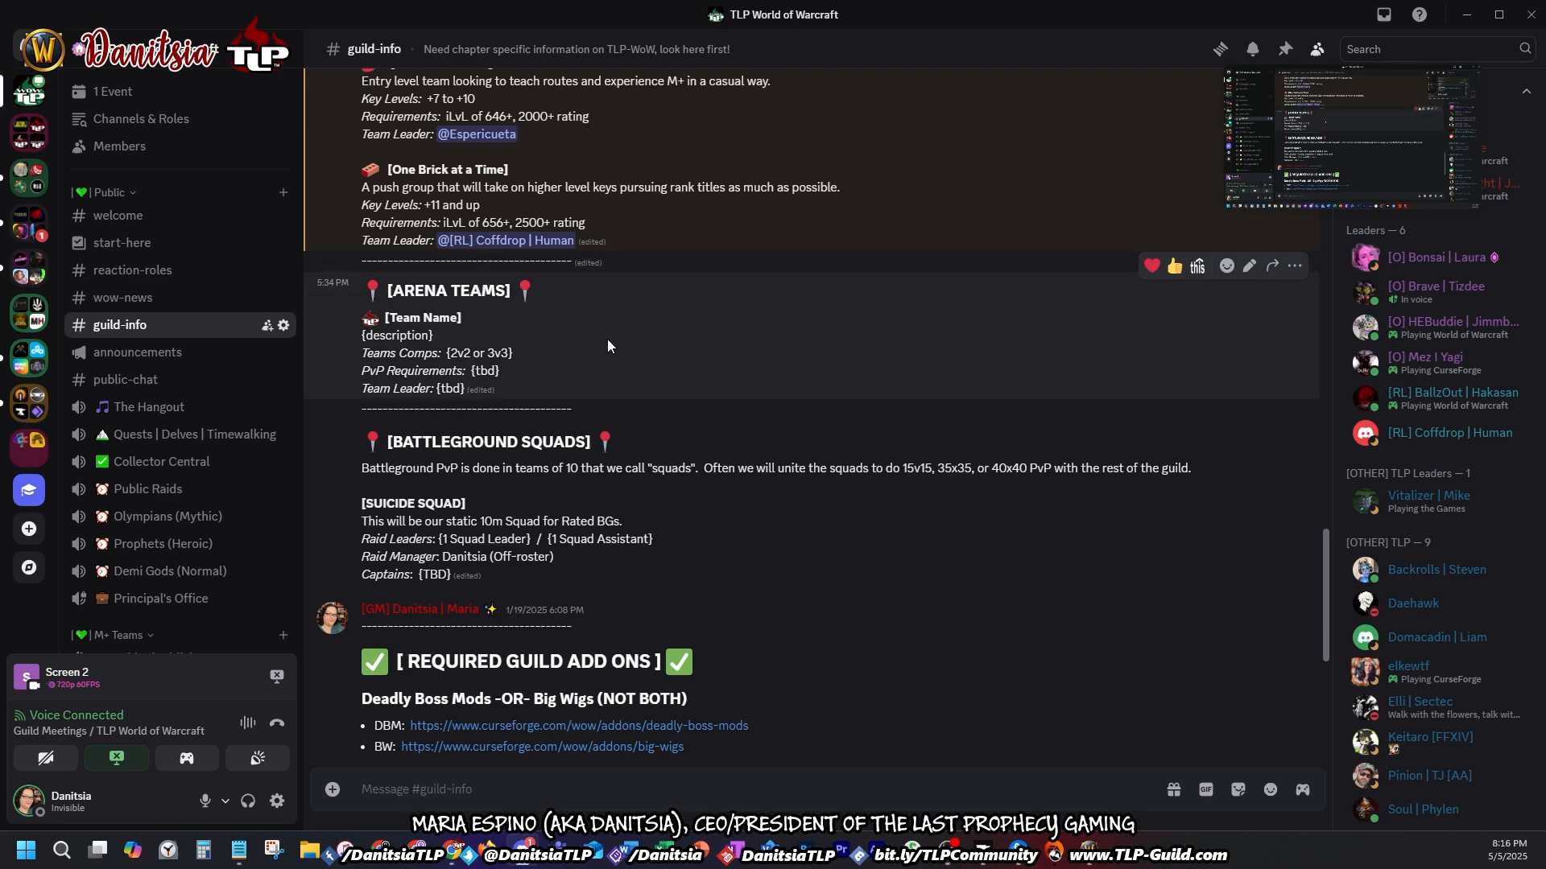
scroll(604, 355, "down", 1)
scroll(597, 371, "down", 5)
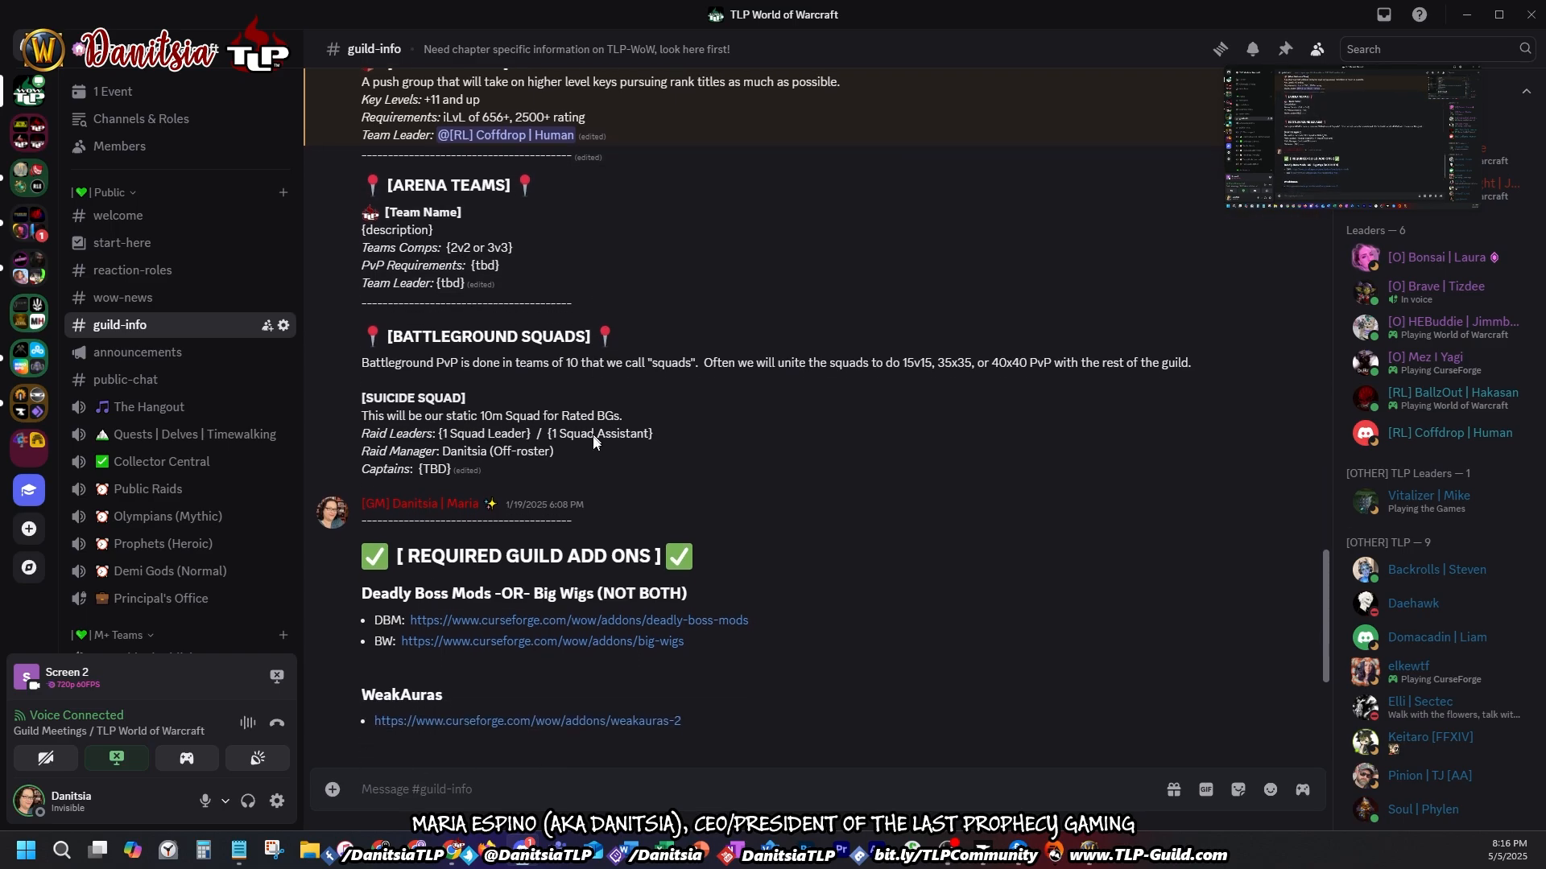
scroll(811, 450, "down", 3)
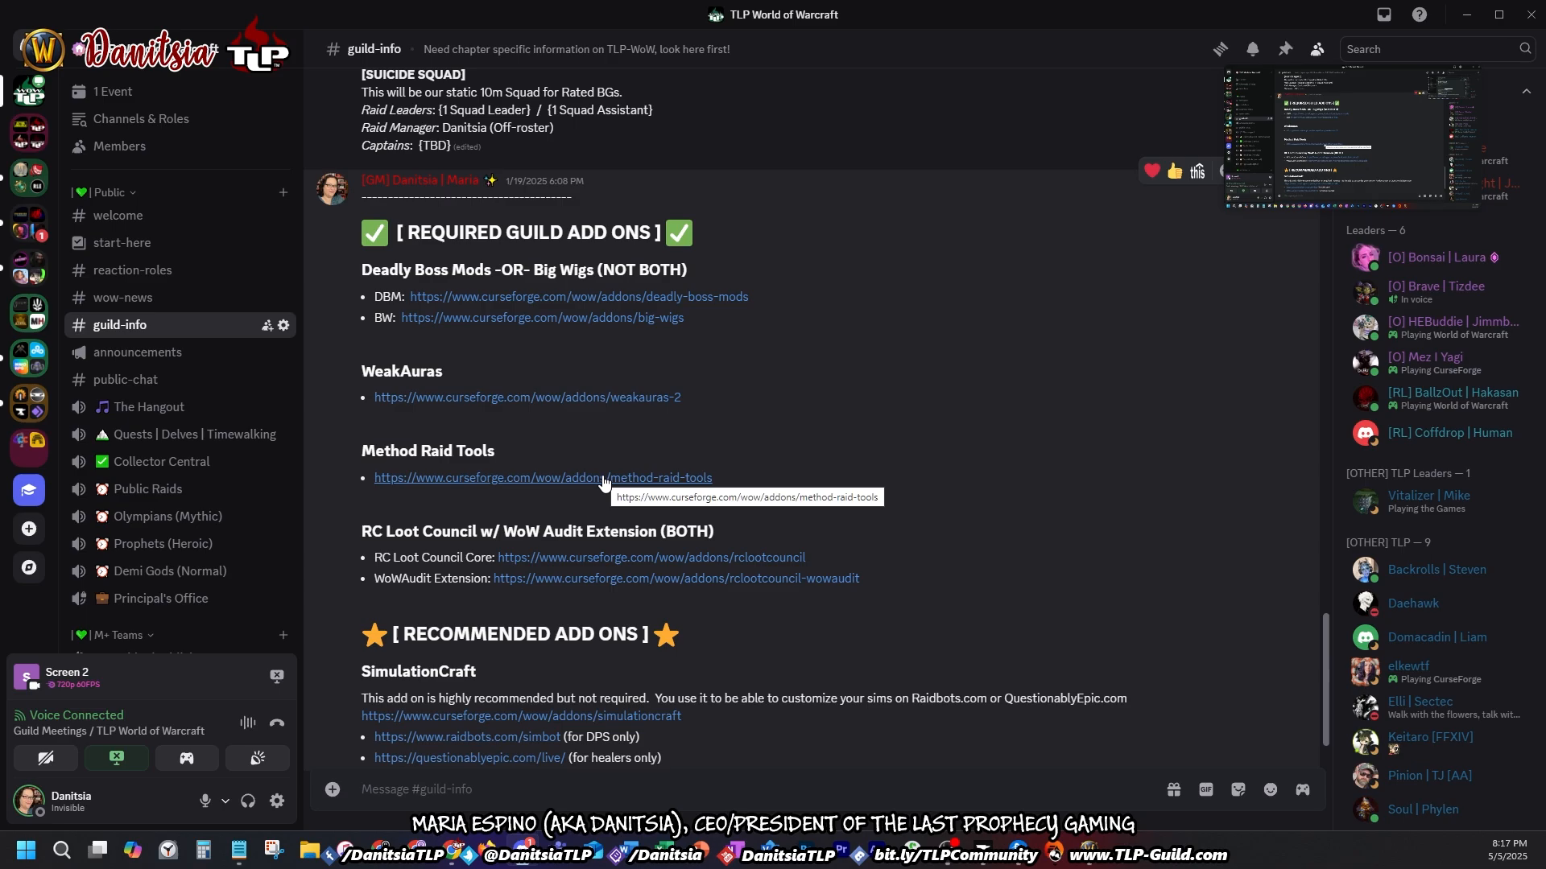
scroll(885, 471, "down", 1)
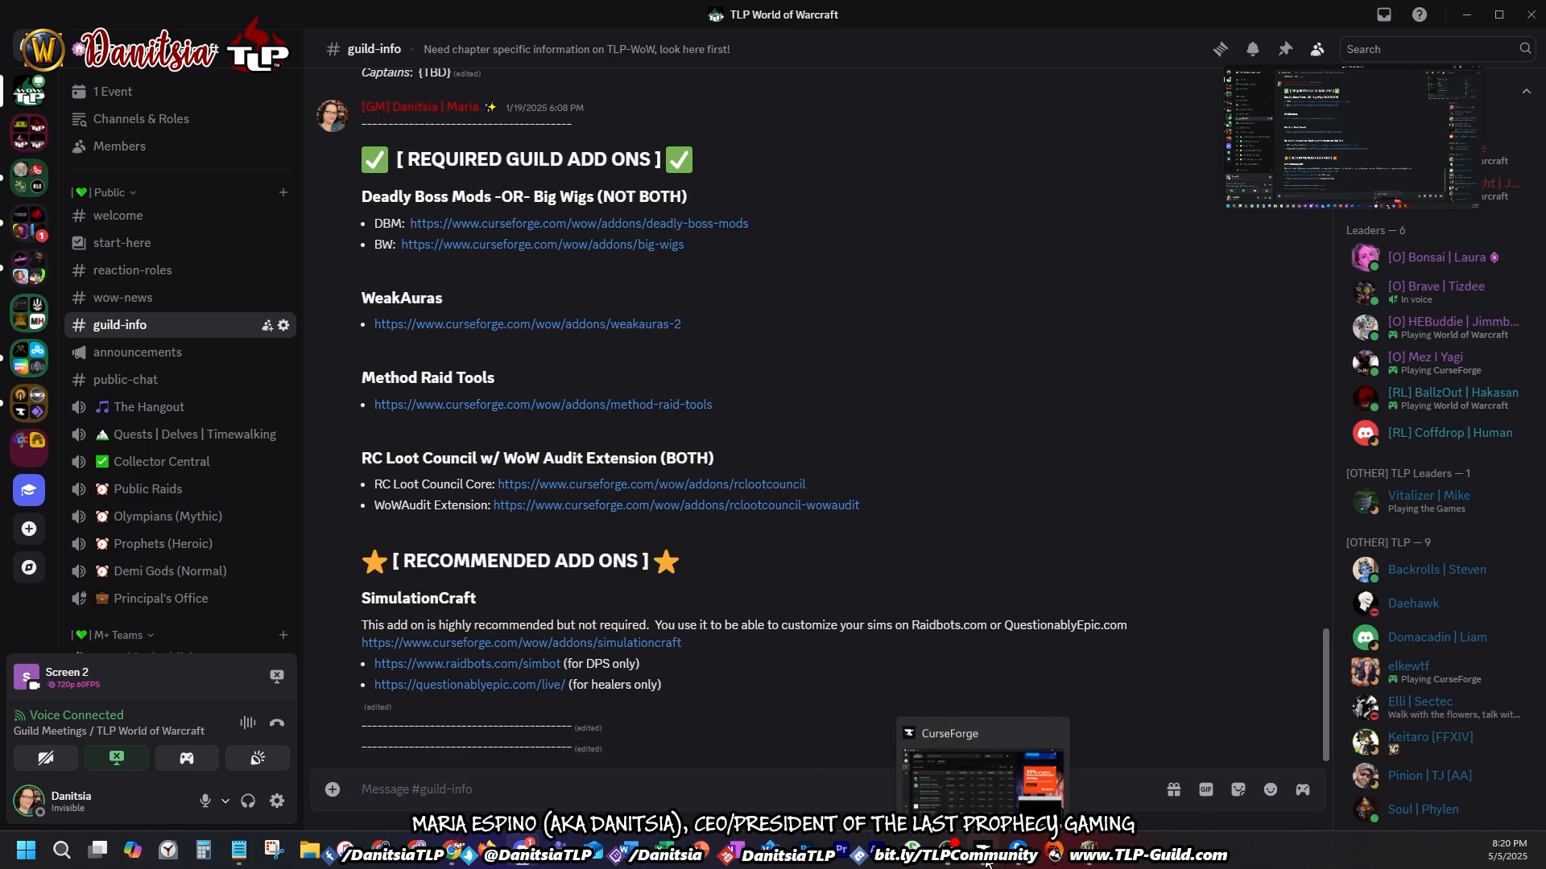
Step: Switch to CurseForge, highlight the RCLootCouncil search term above its add-on results, and minimize the window to return to Discord
left_click(987, 864)
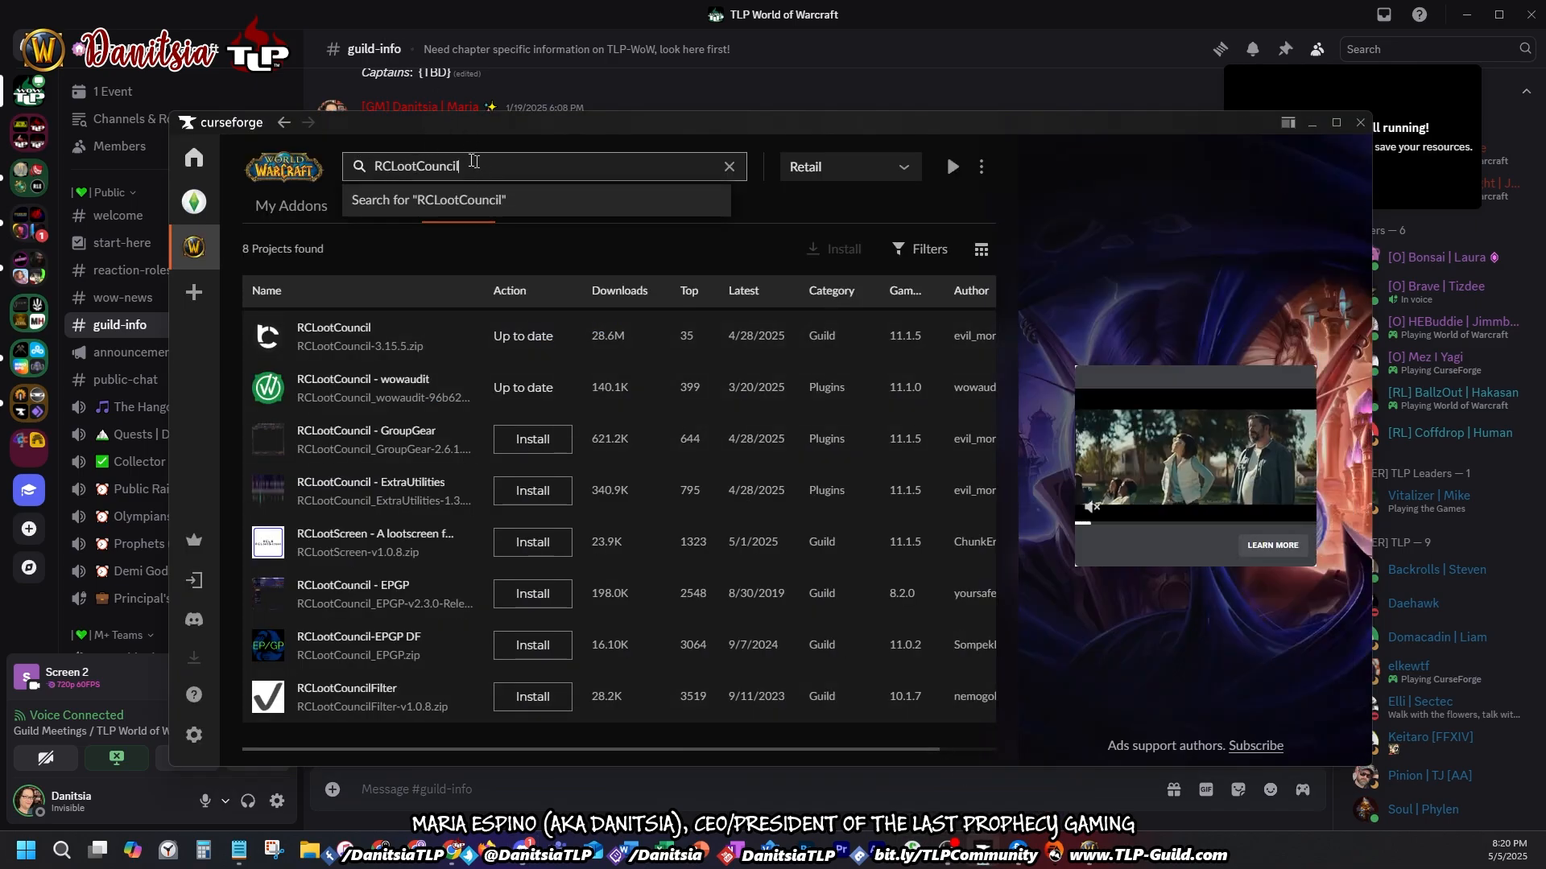
double_click(488, 166)
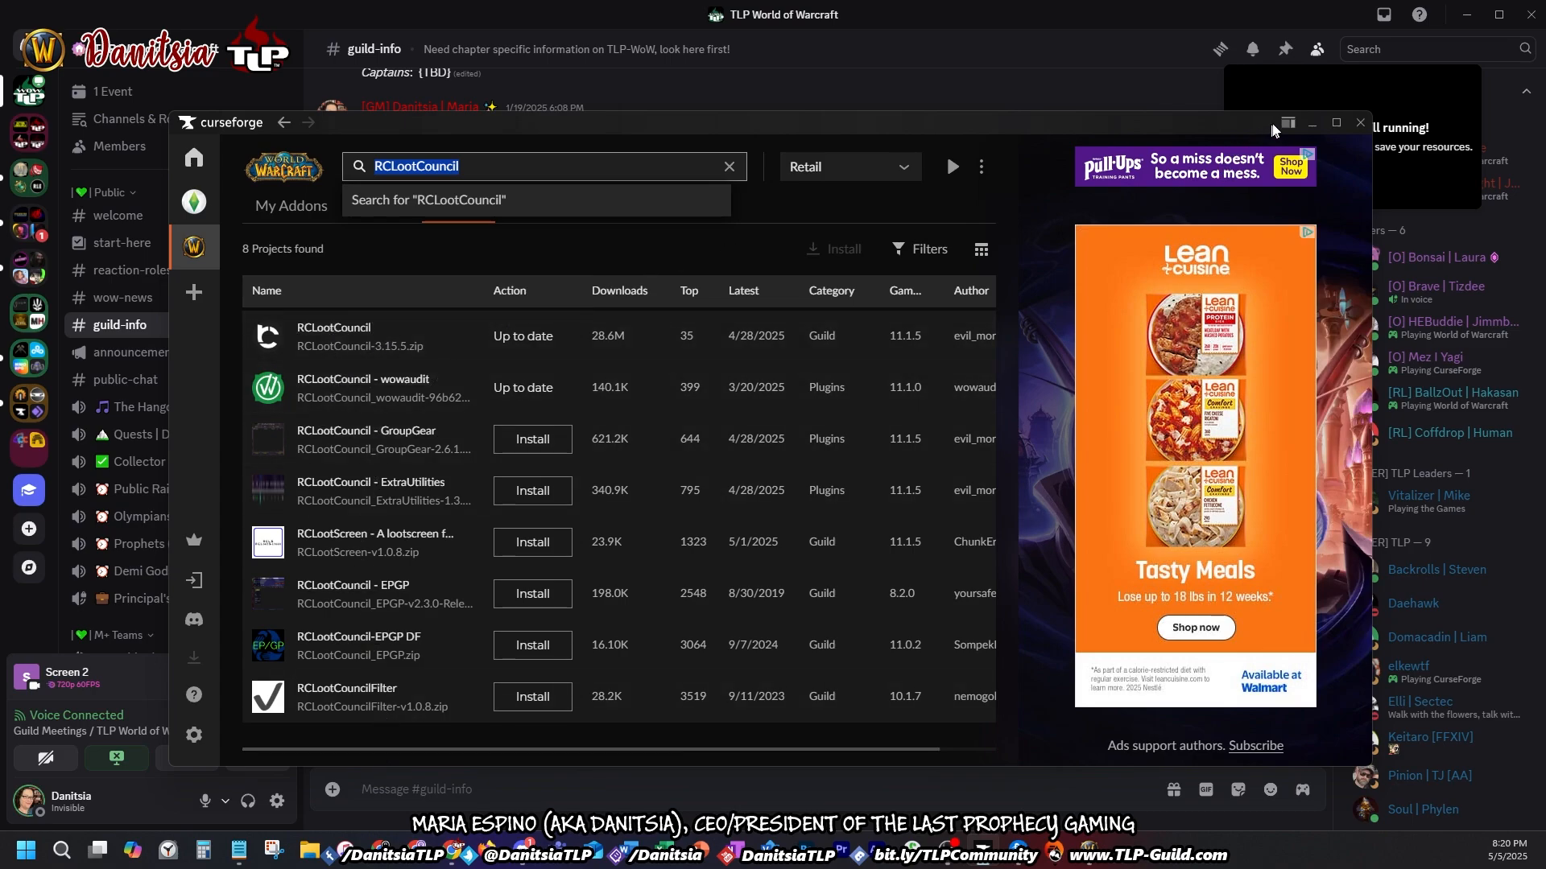
left_click(1311, 122)
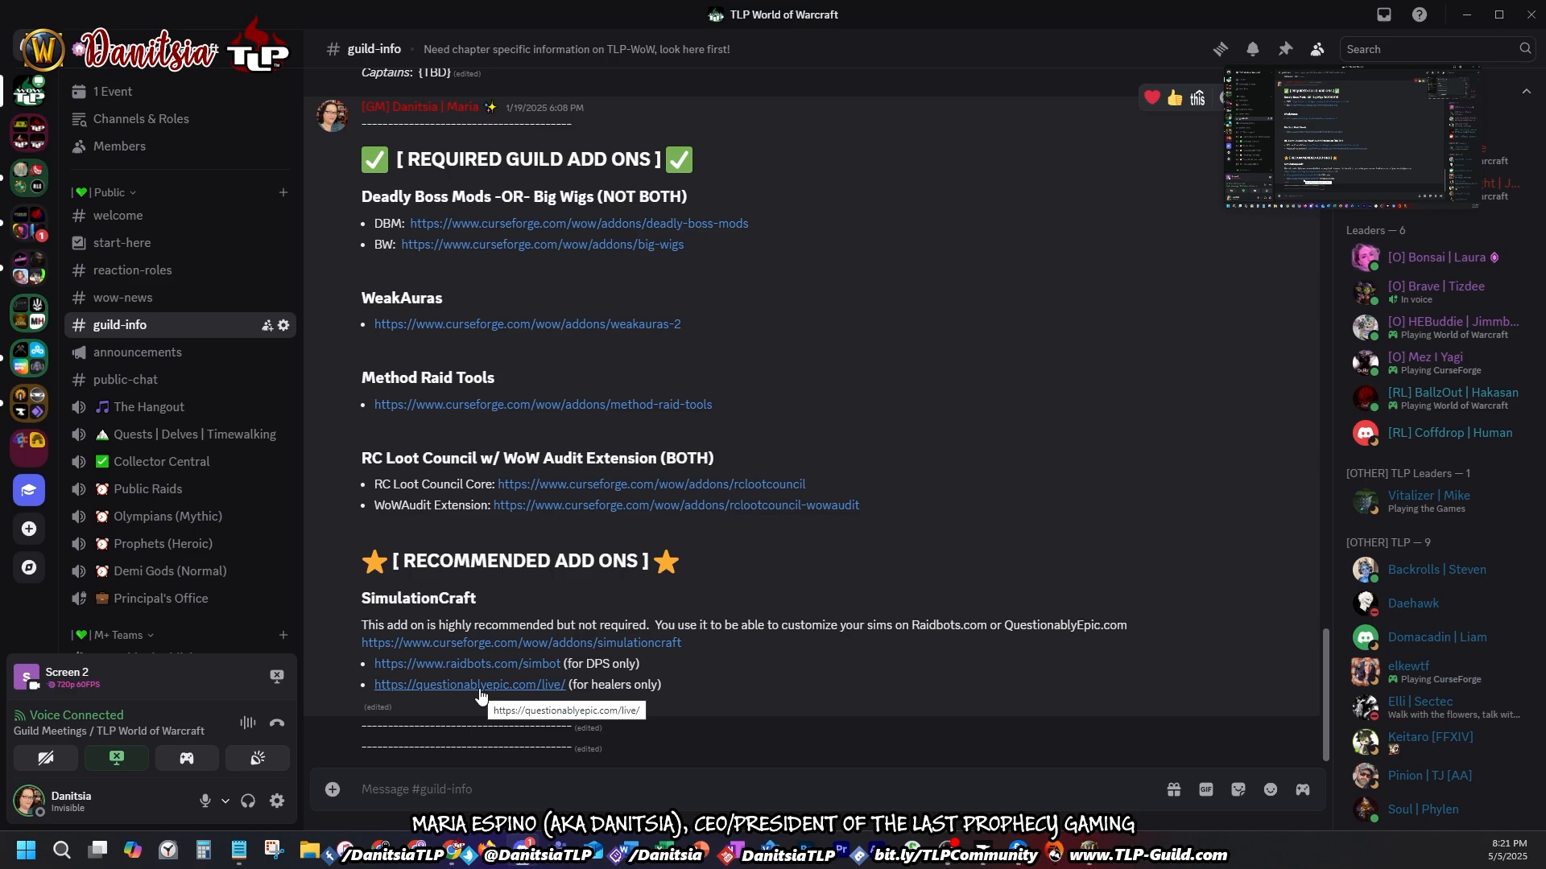
Step: Open the QuestionablyEpic link for healers and inspect the Resto Druid character's settings, closing them without saving
left_click(481, 686)
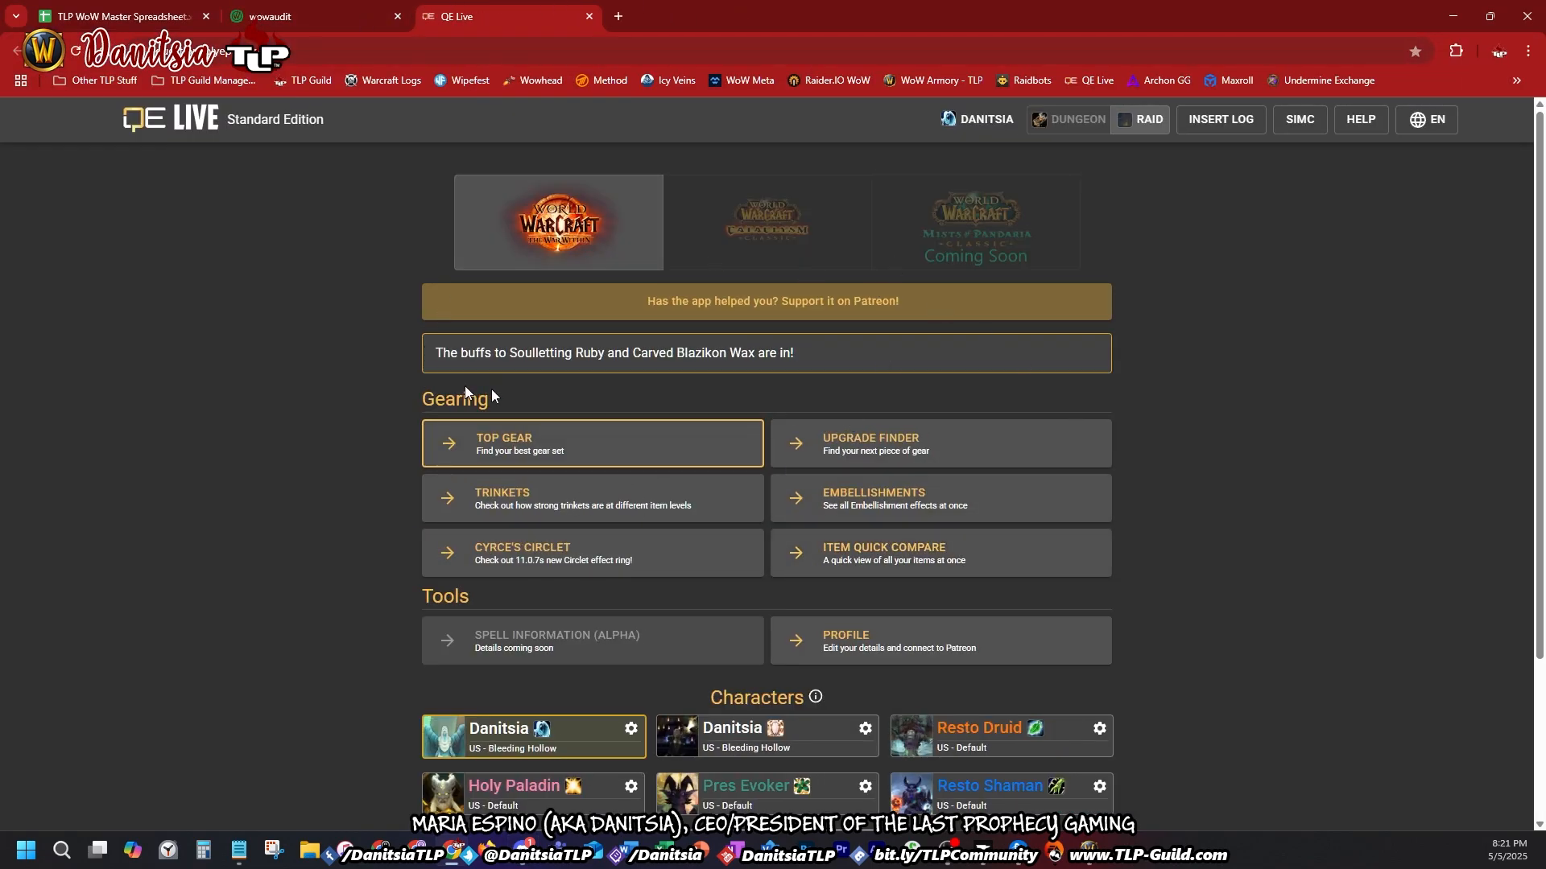
scroll(618, 674, "down", 2)
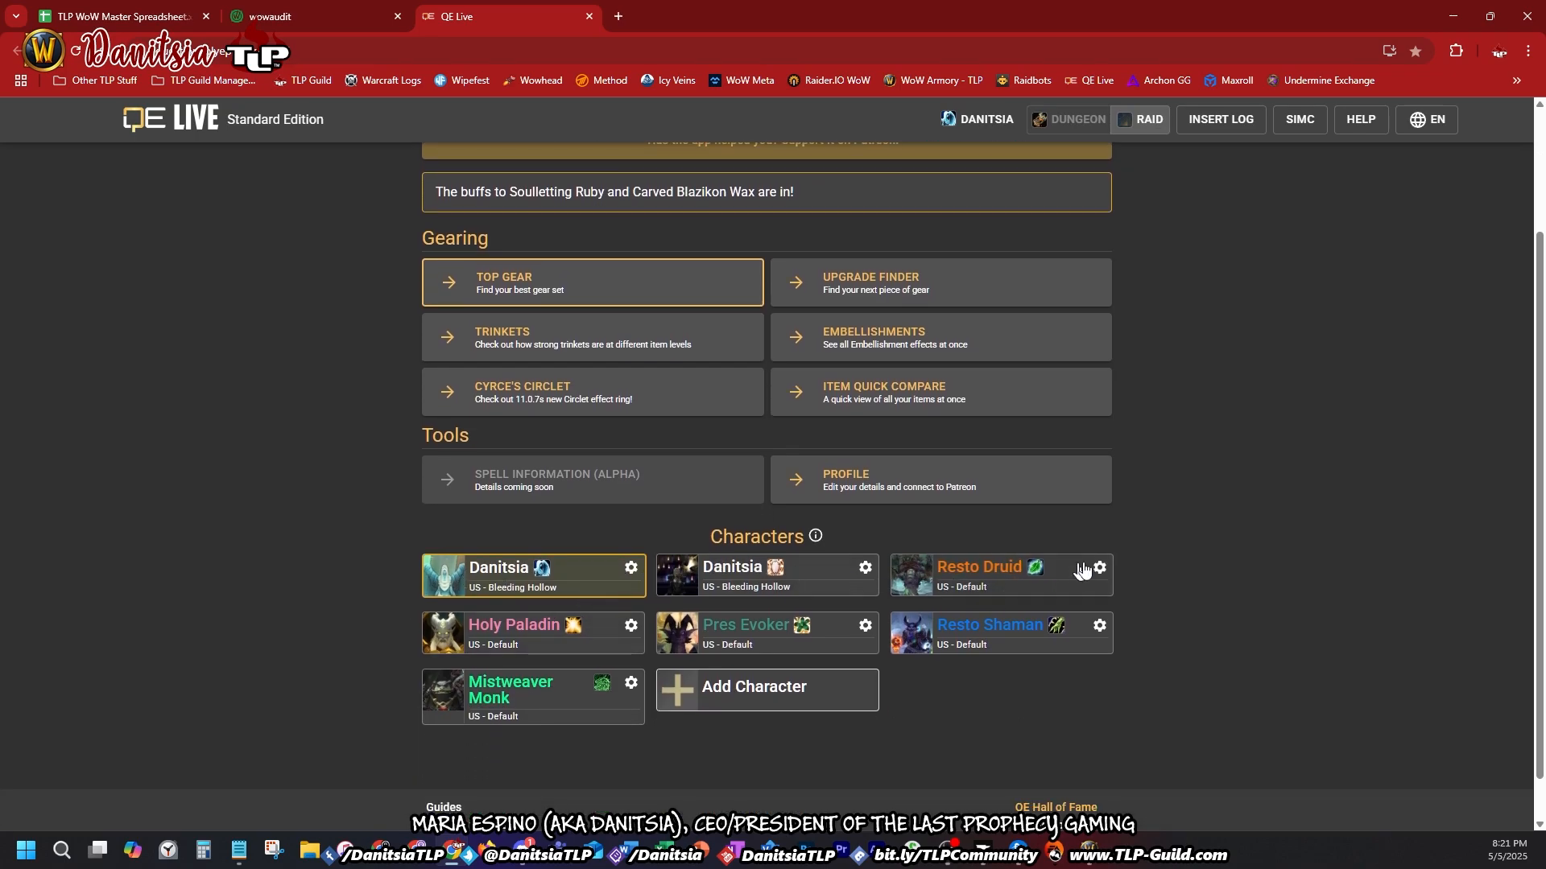
left_click(1100, 570)
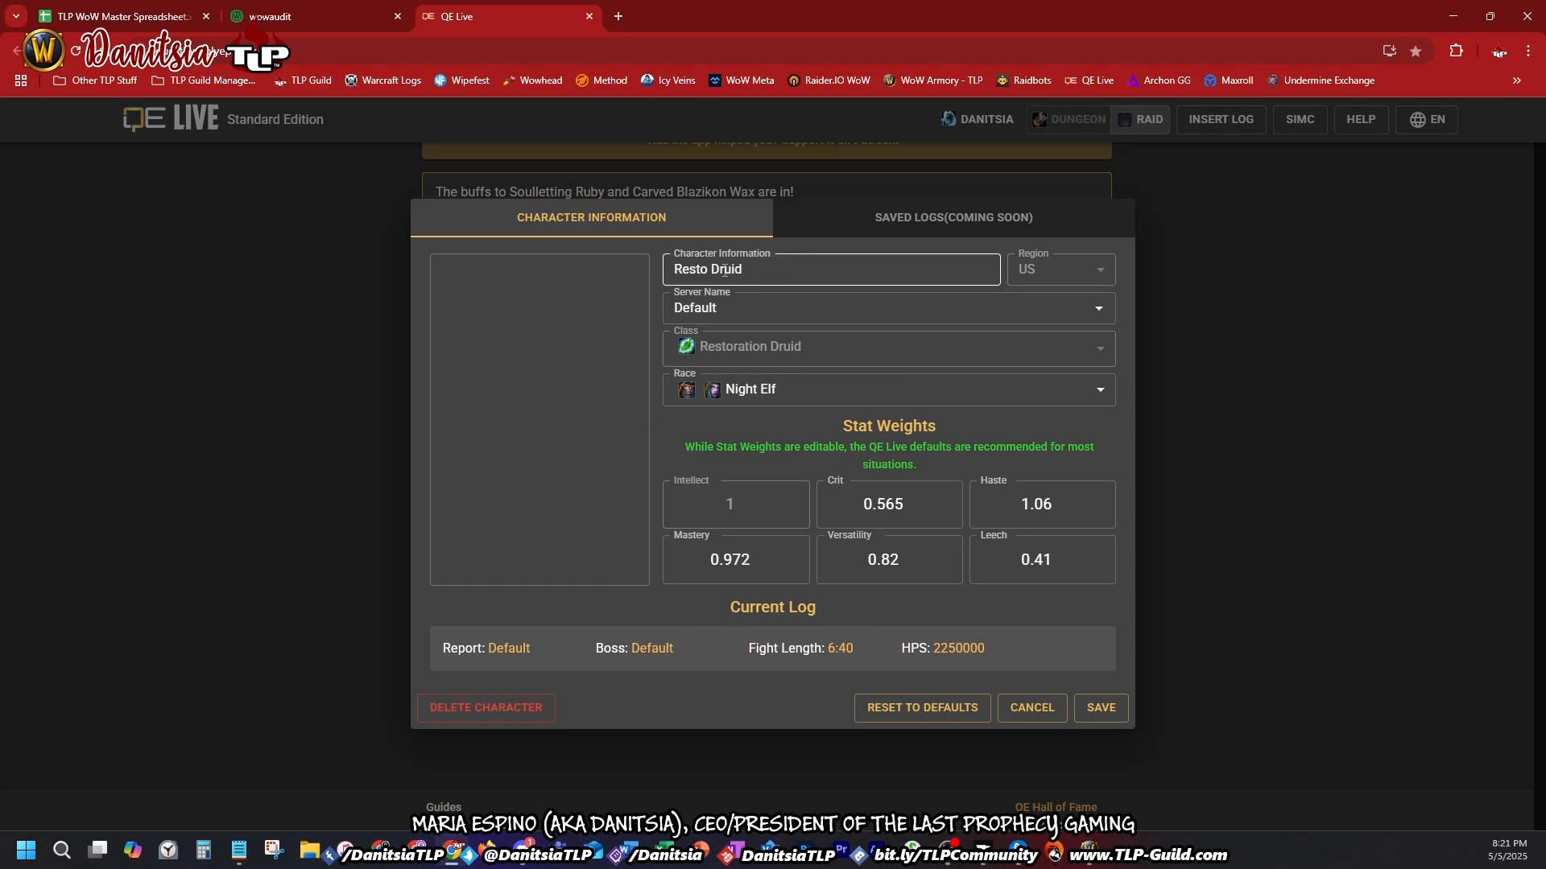
left_click(1032, 712)
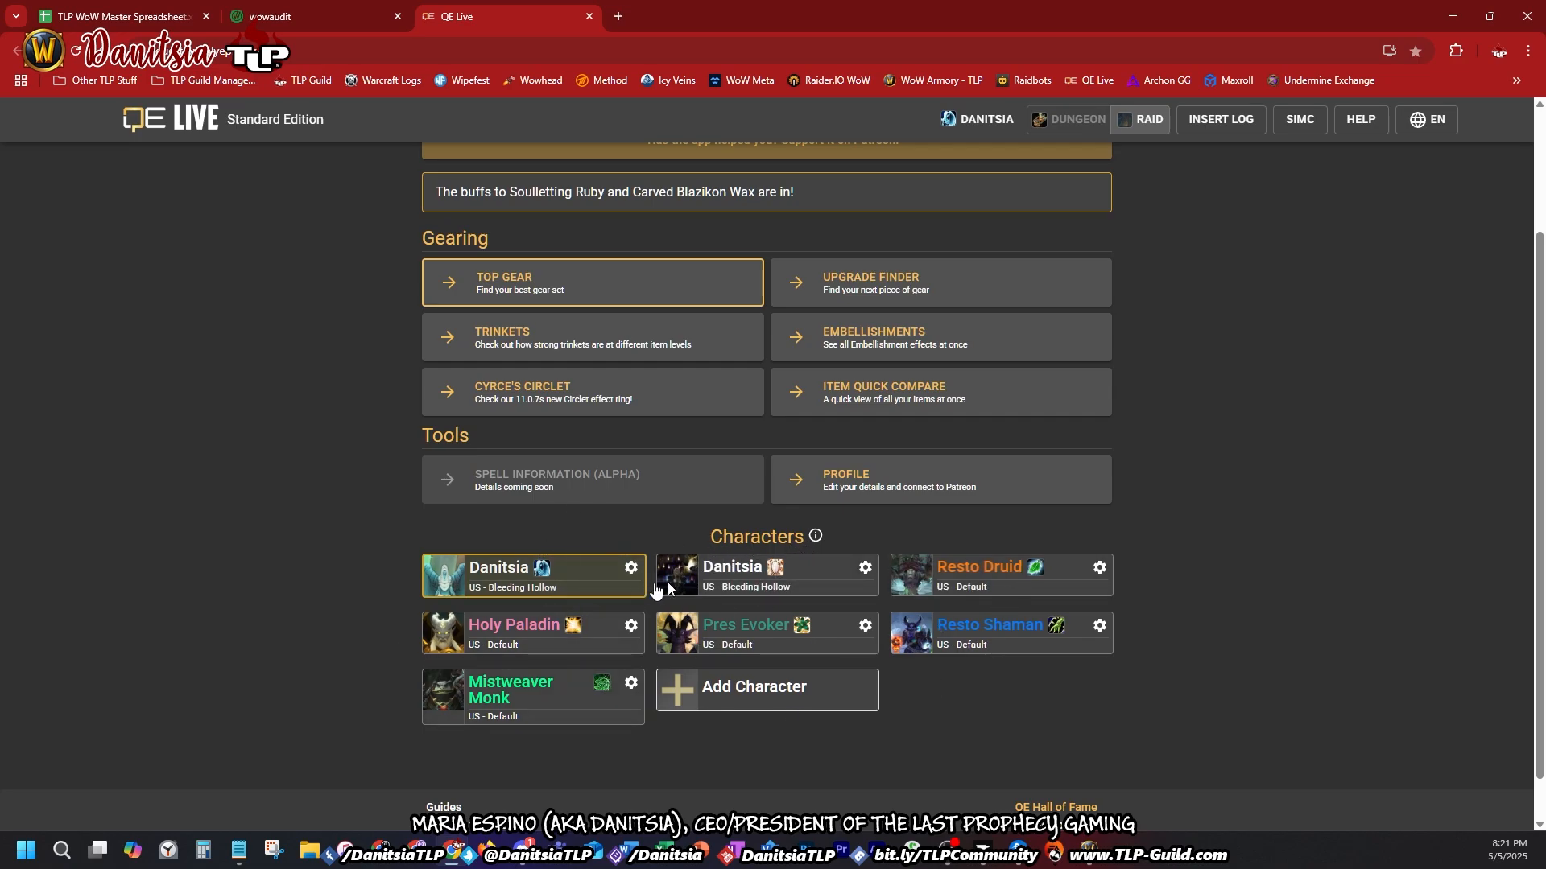
Step: Select the Discipline Priest character on Bleeding Hollow in QE Live and open its Upgrade Finder
left_click(739, 585)
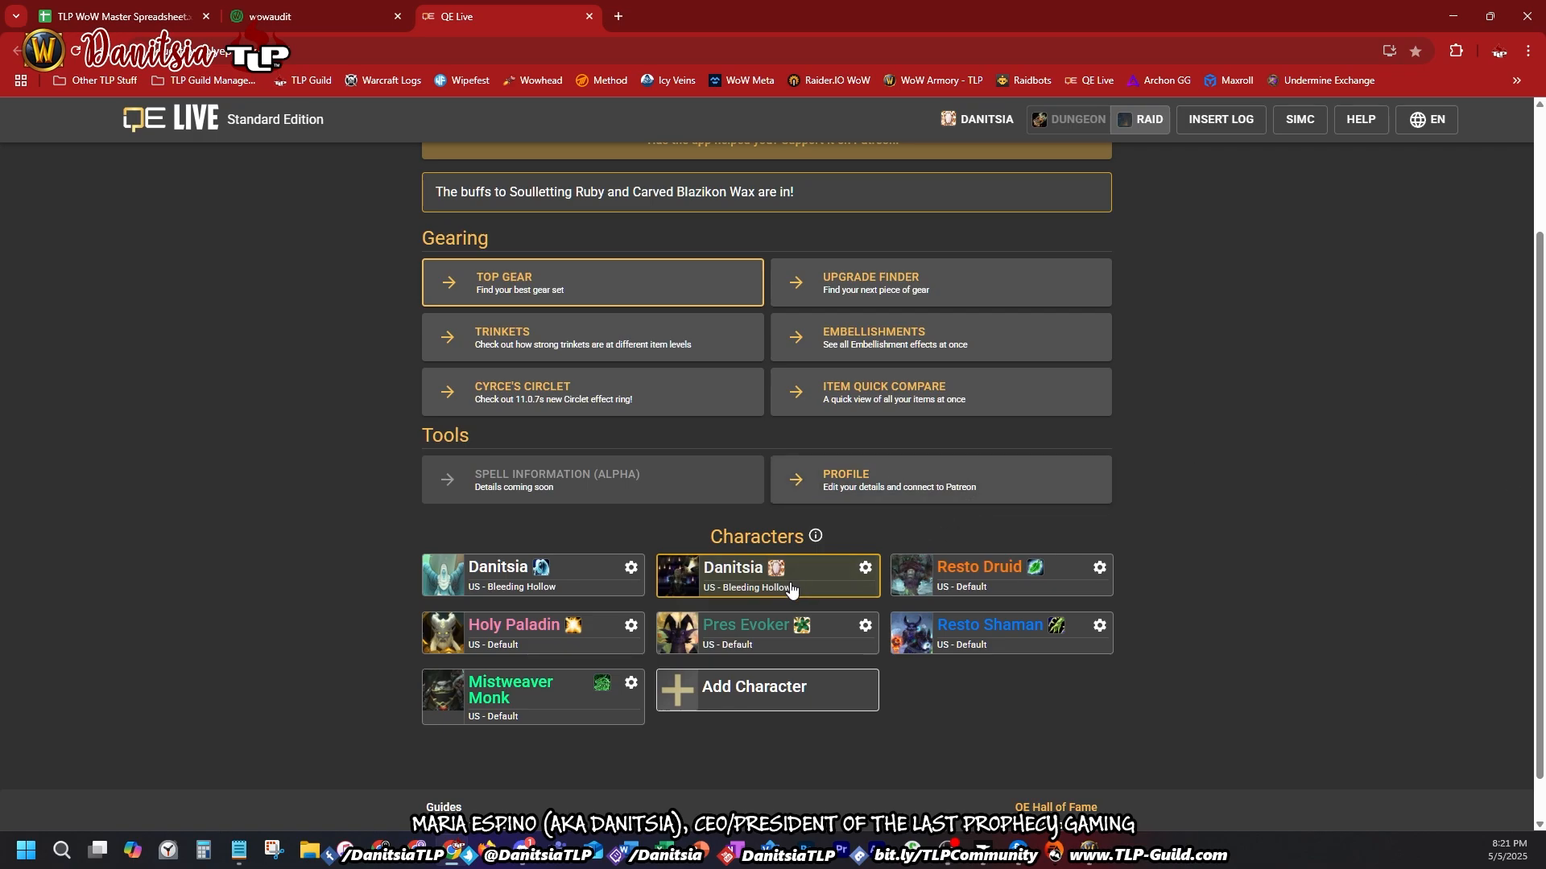
left_click(887, 284)
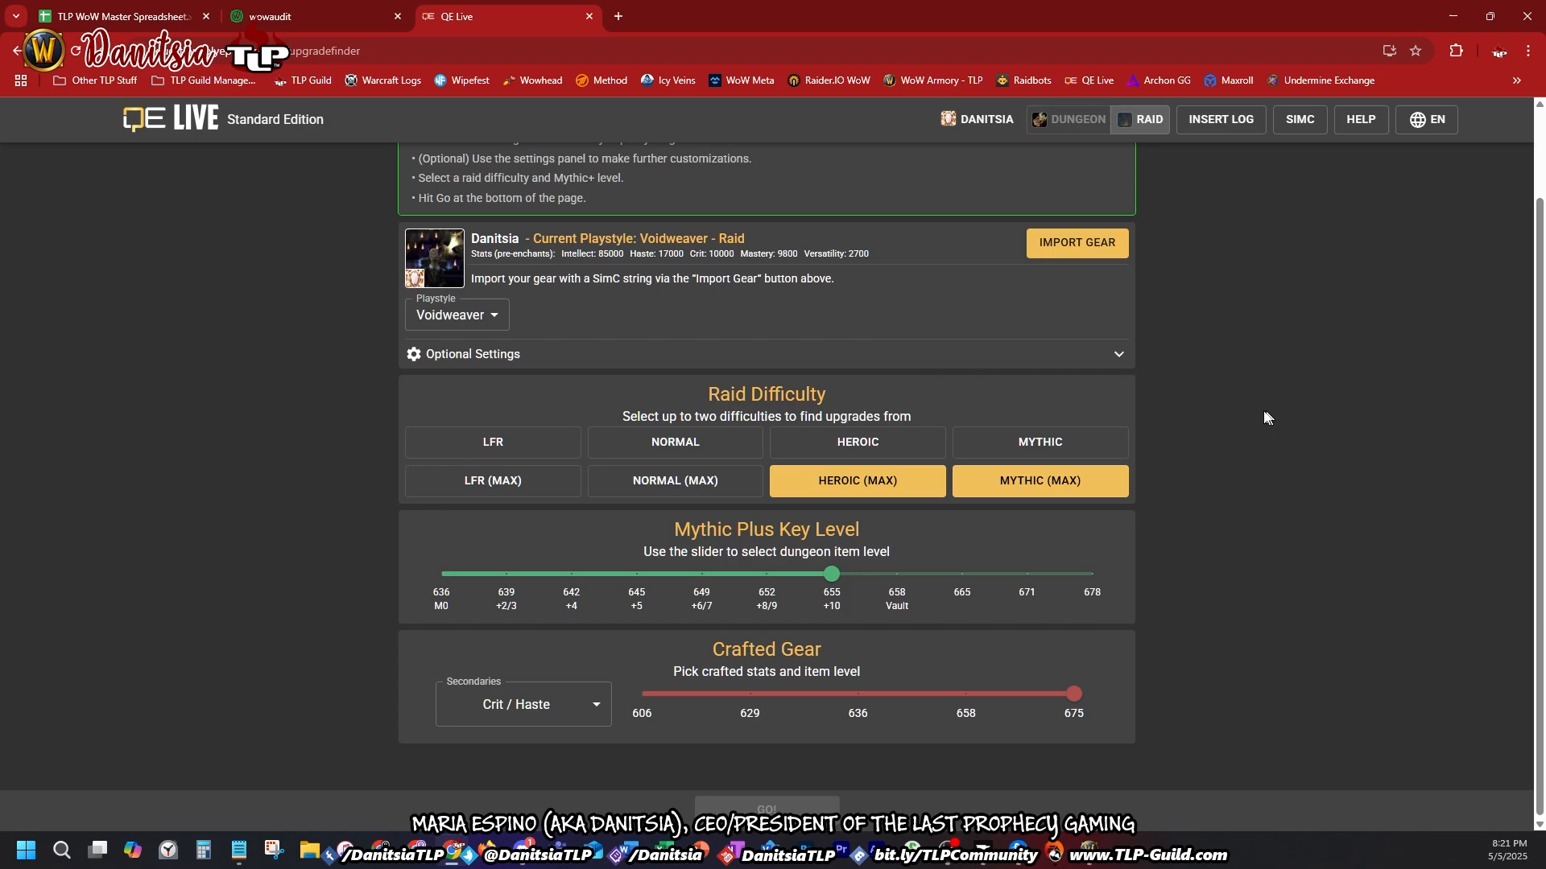
scroll(1260, 417, "up", 2)
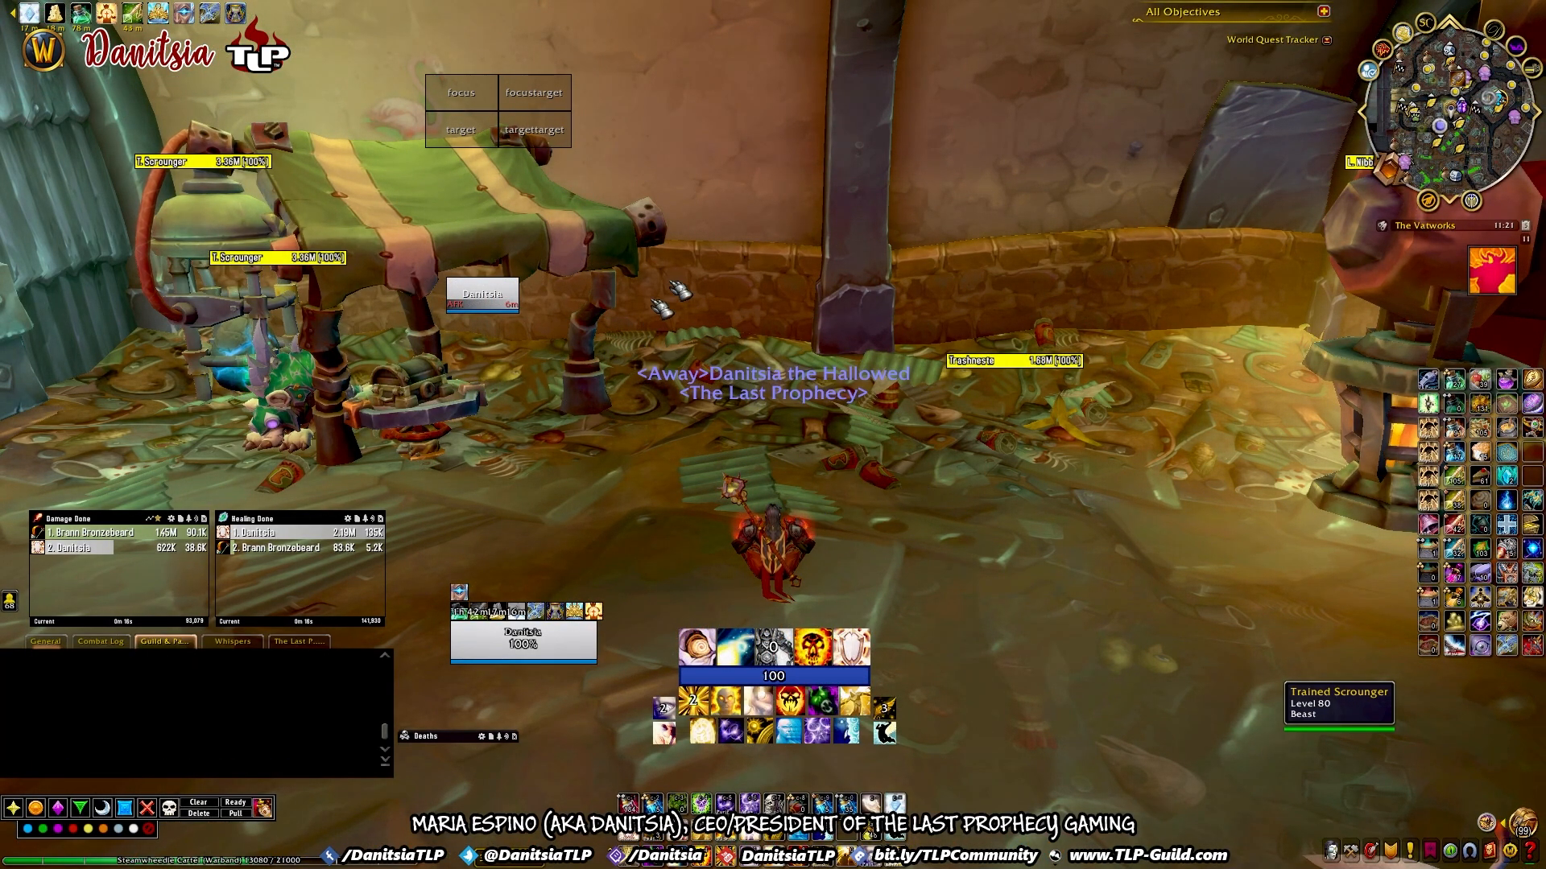
key("w")
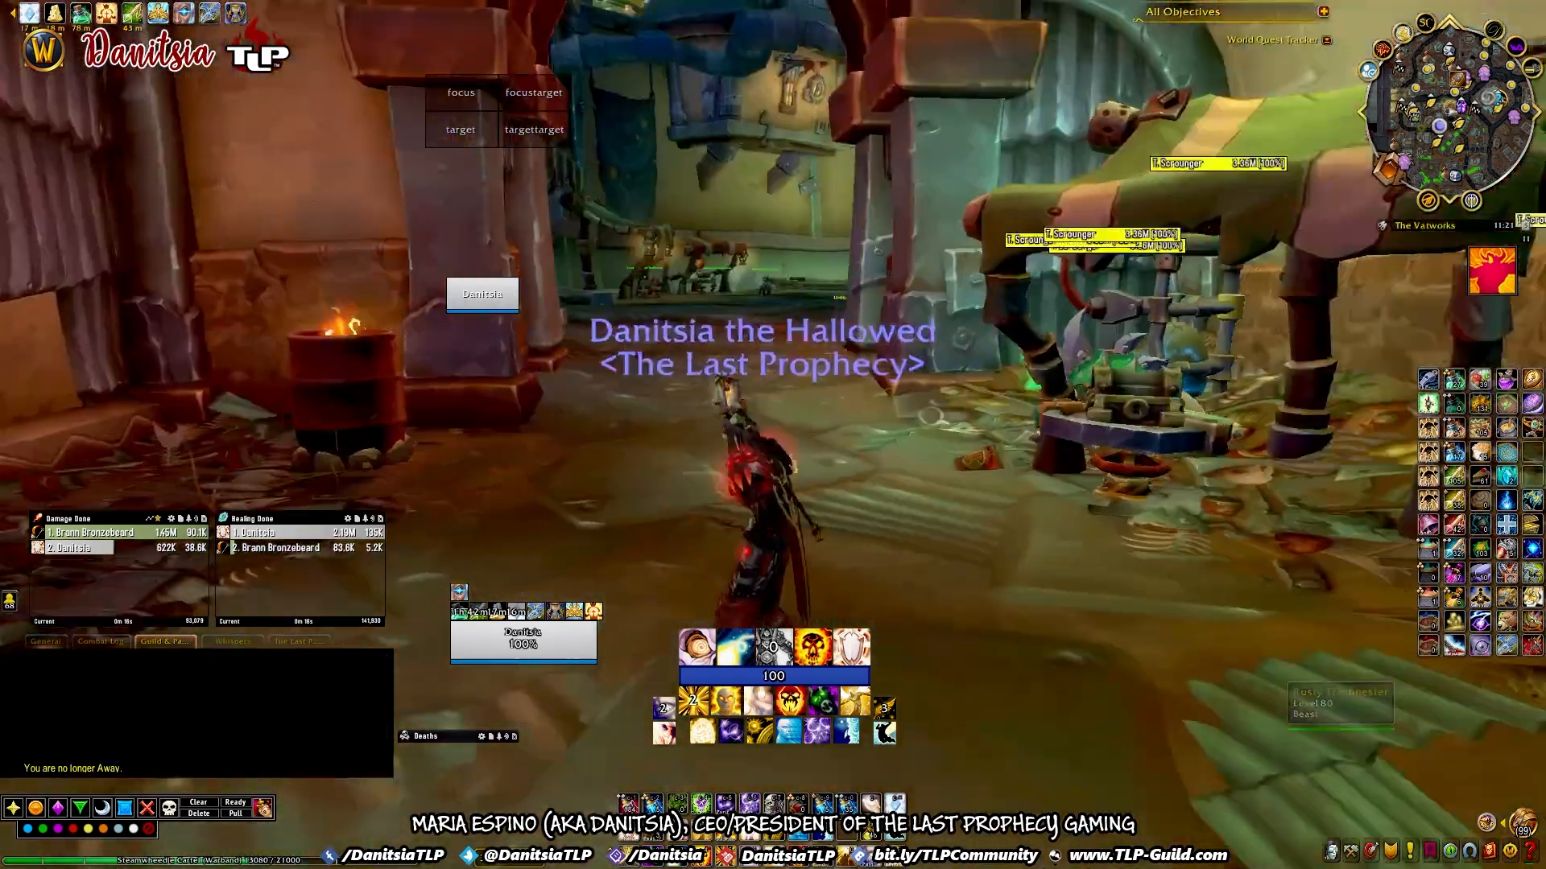
scroll(816, 478, "down", 5)
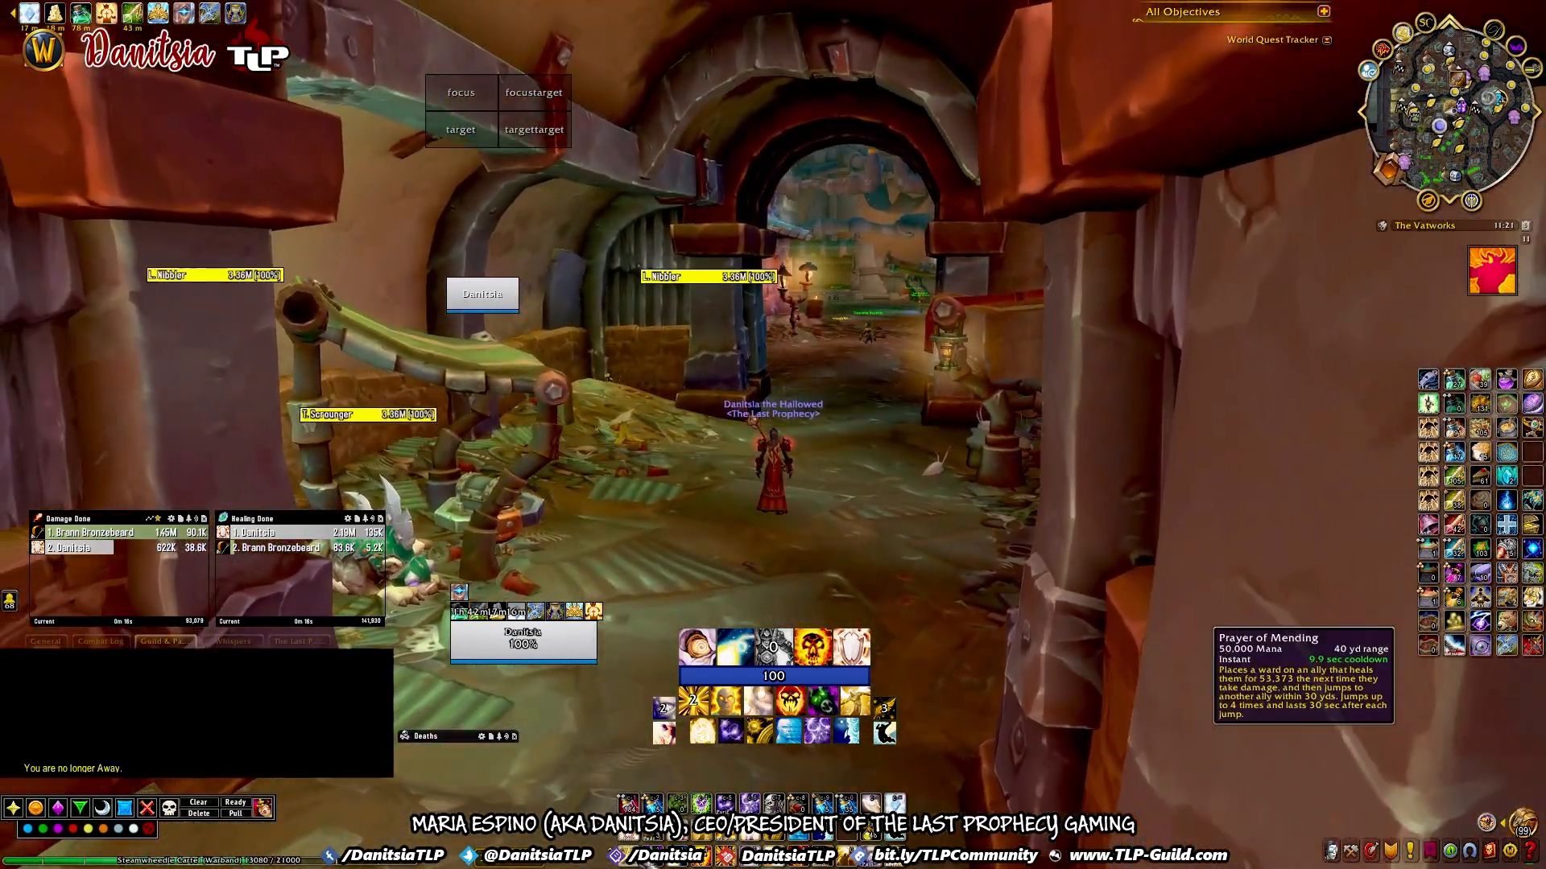
left_click_drag(886, 431, 756, 427)
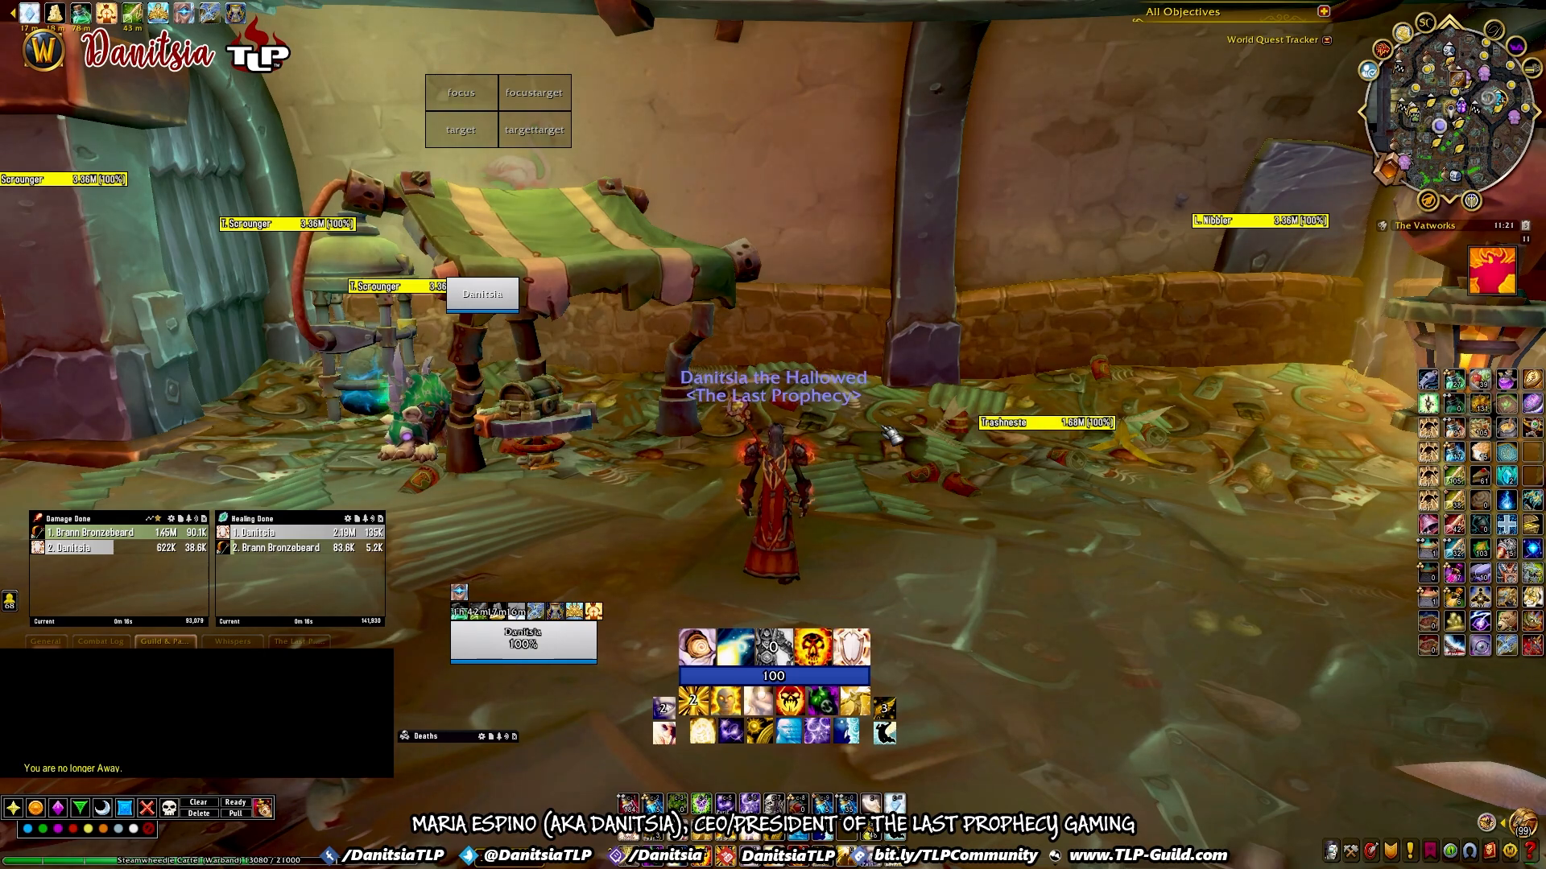
key("m")
key("m")
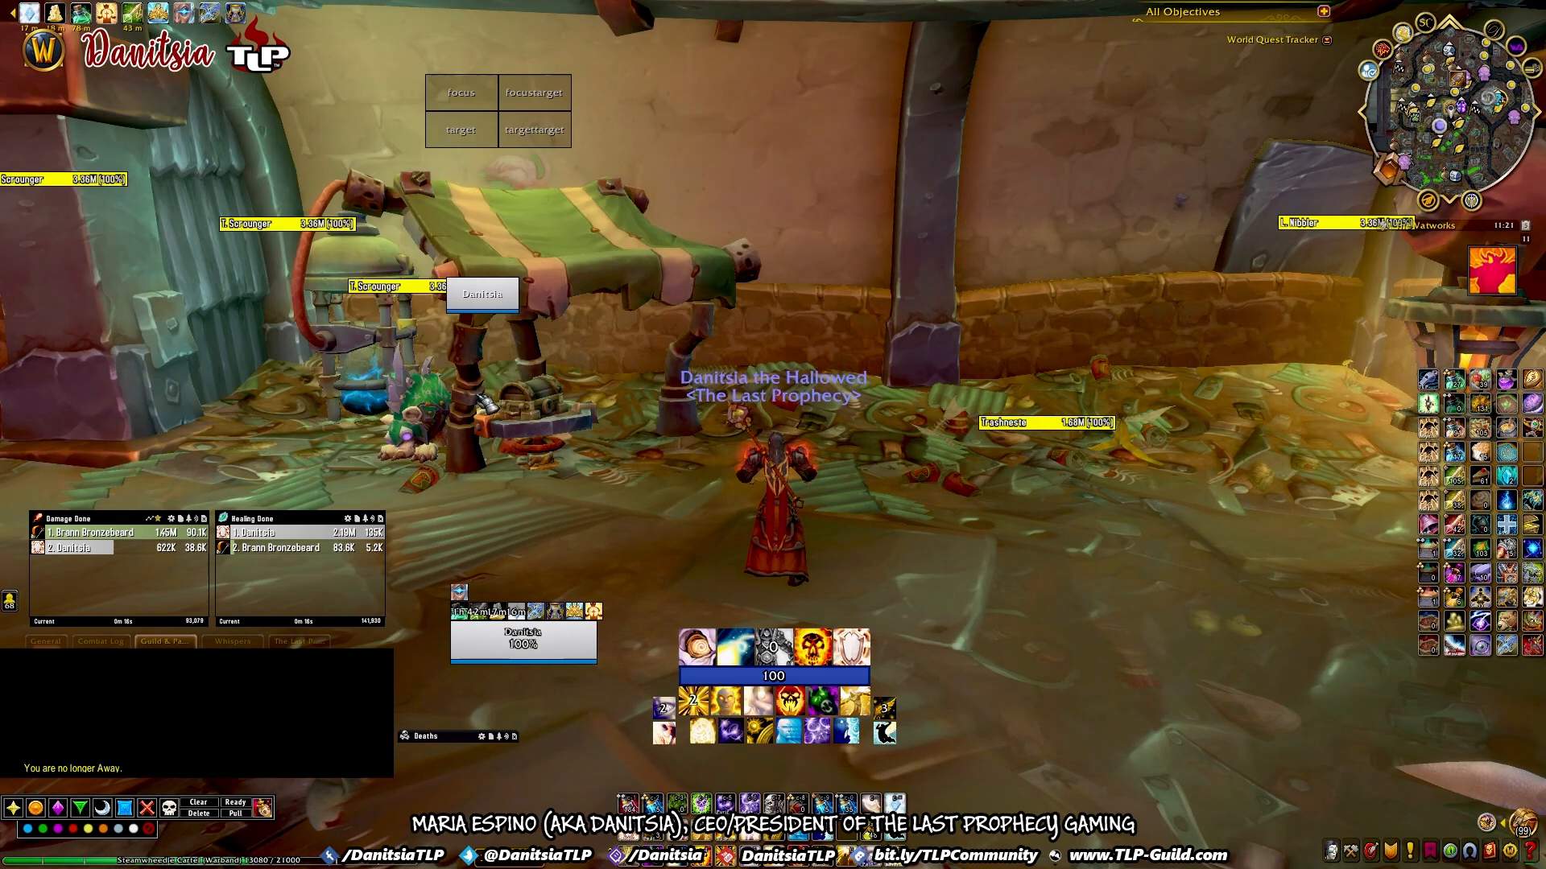
Step: Load the Oracle Discipline talent loadout for the priest in World of Warcraft and close the Talents window
key("n")
left_click(322, 621)
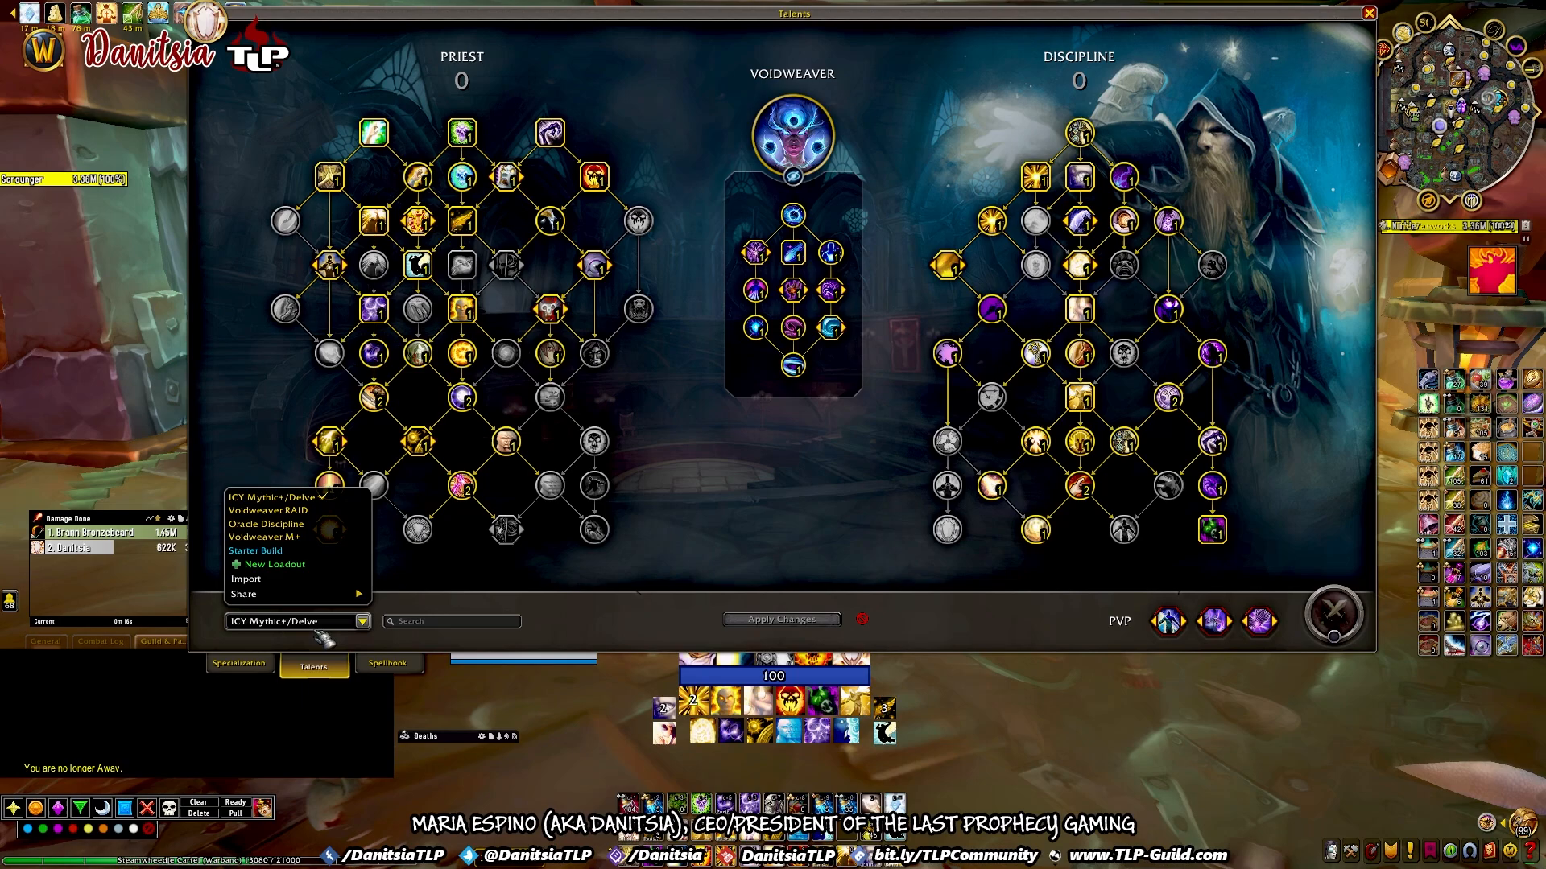
left_click(266, 525)
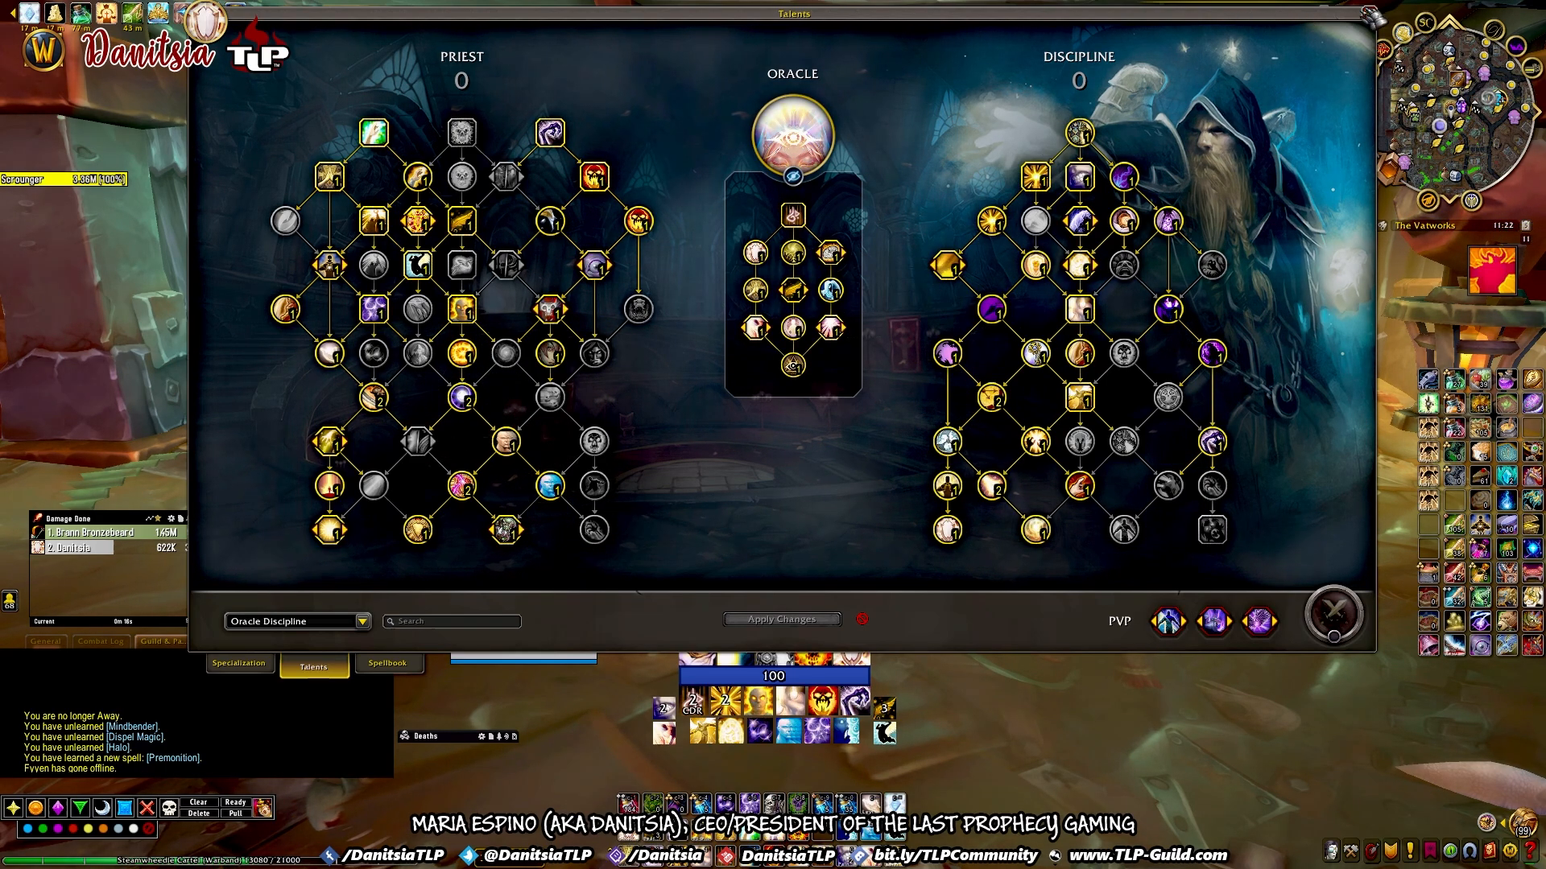
left_click(1368, 13)
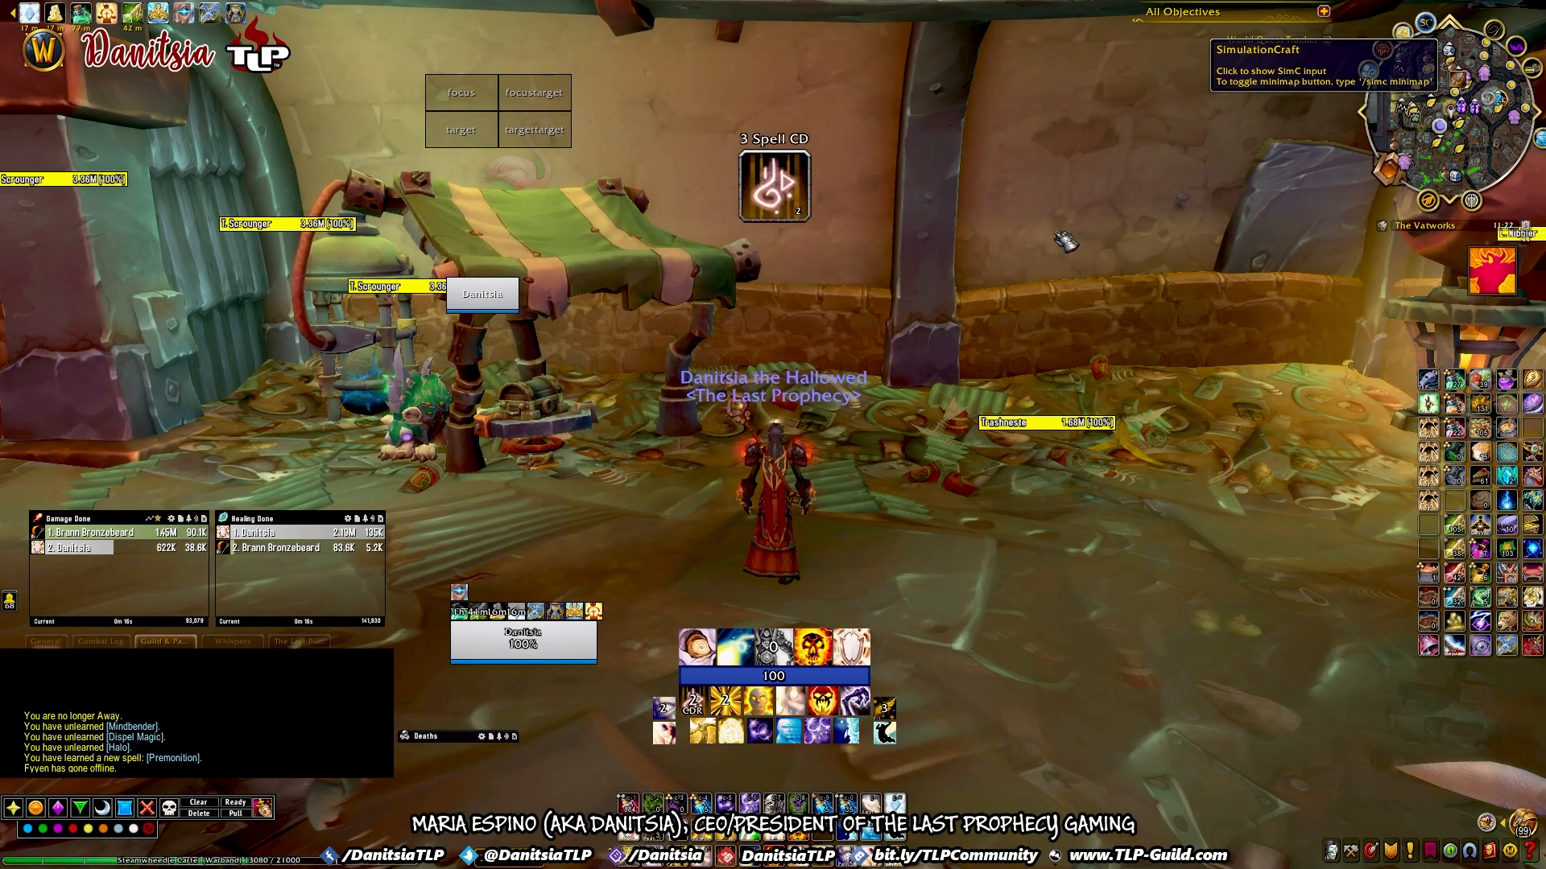
Step: Open the SimulationCraft add-on's profile export, review the generated character text, and copy the whole string
left_click(1425, 23)
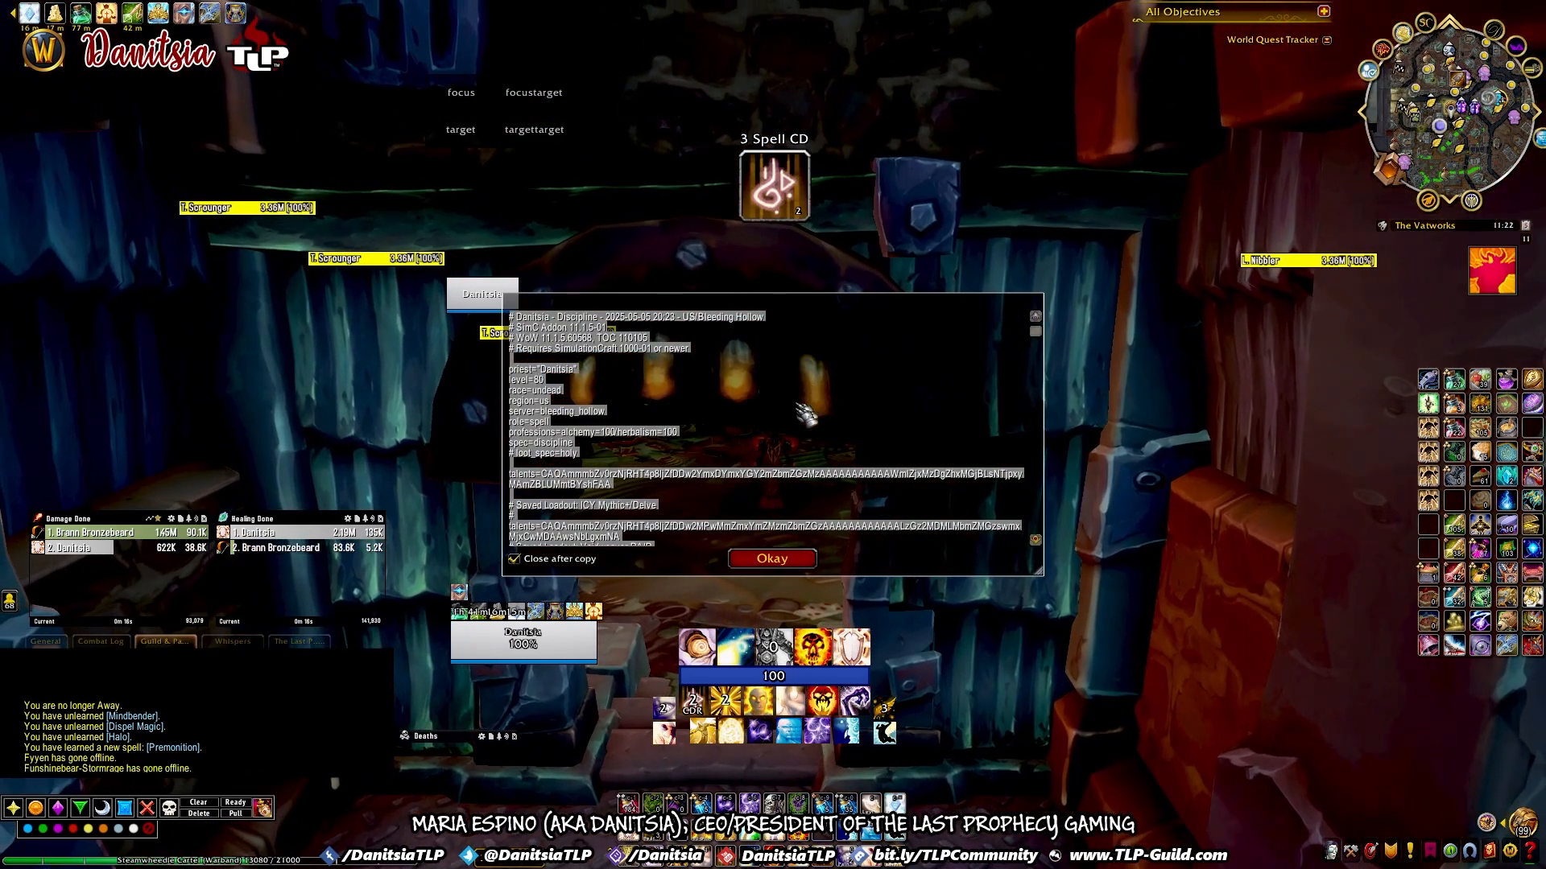
scroll(648, 463, "down", 10)
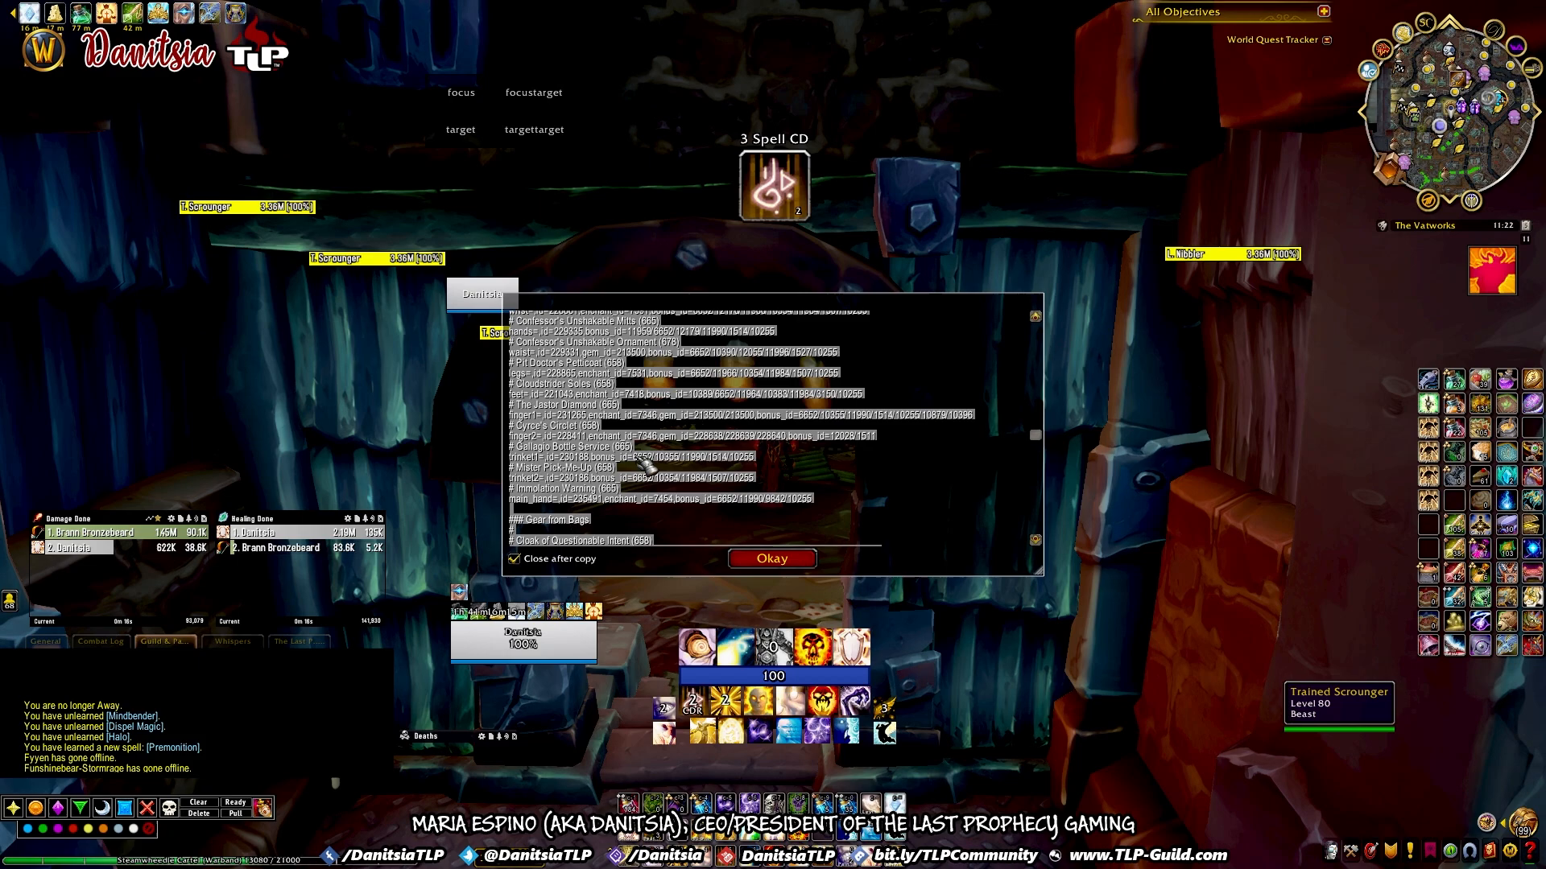
scroll(648, 466, "up", 5)
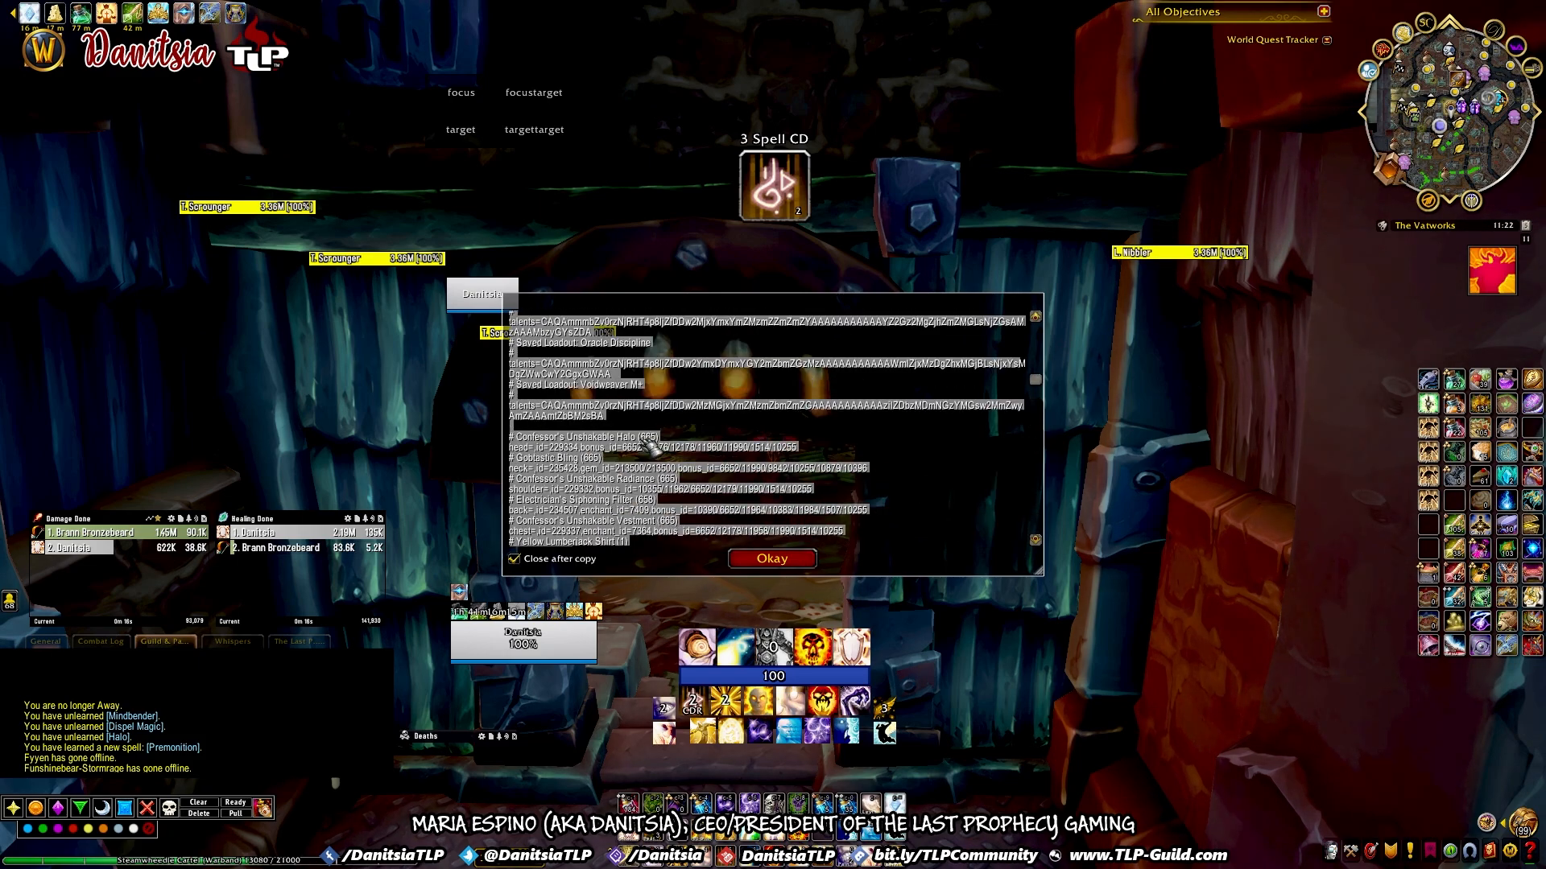
scroll(650, 446, "up", 5)
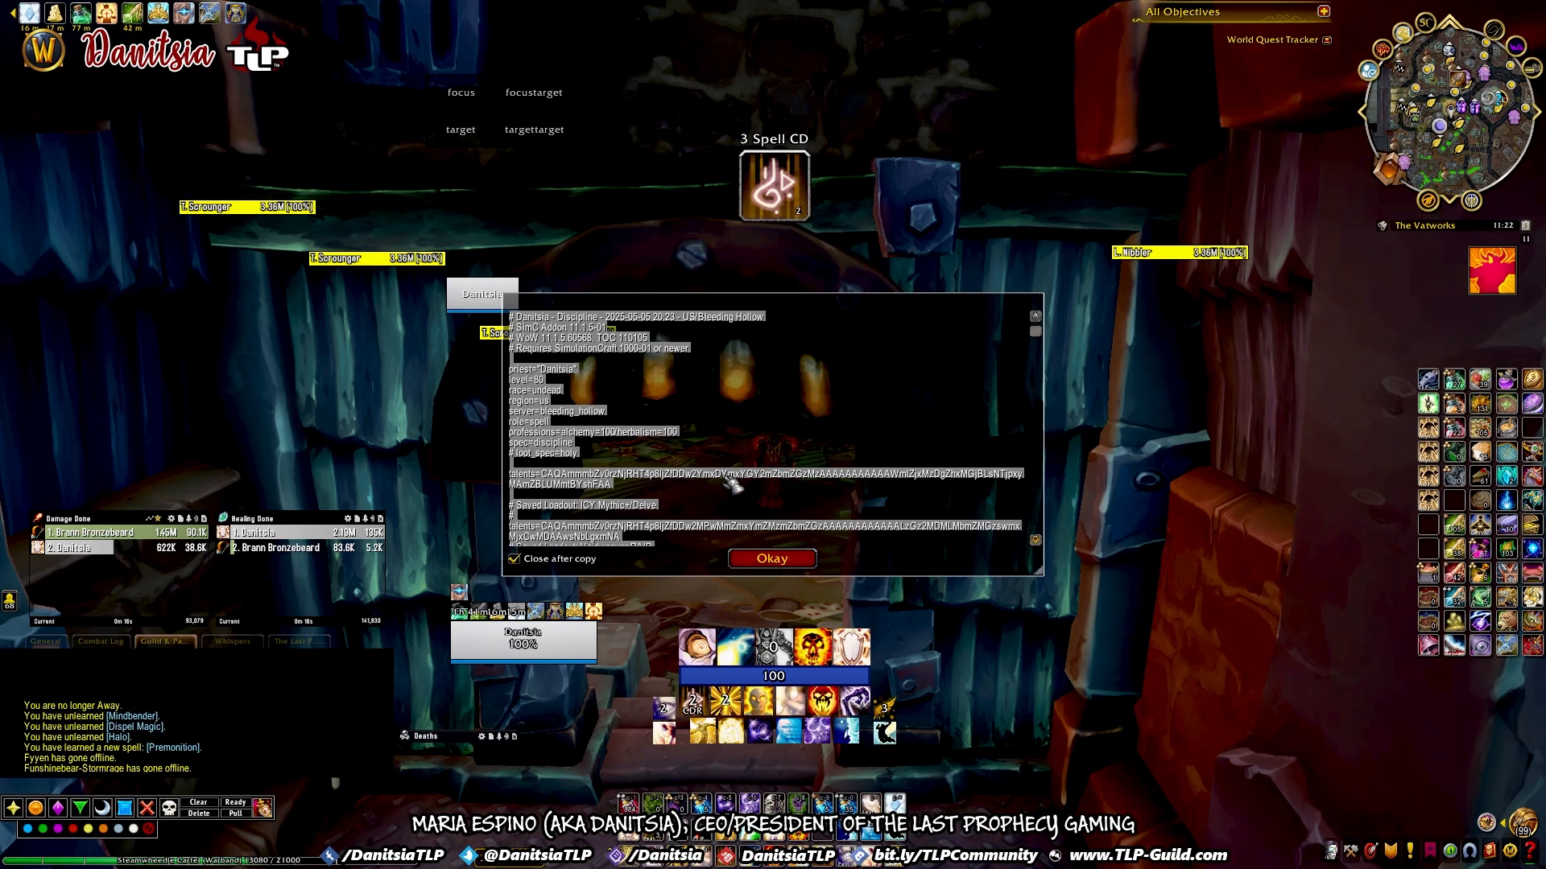
key("ctrl+c")
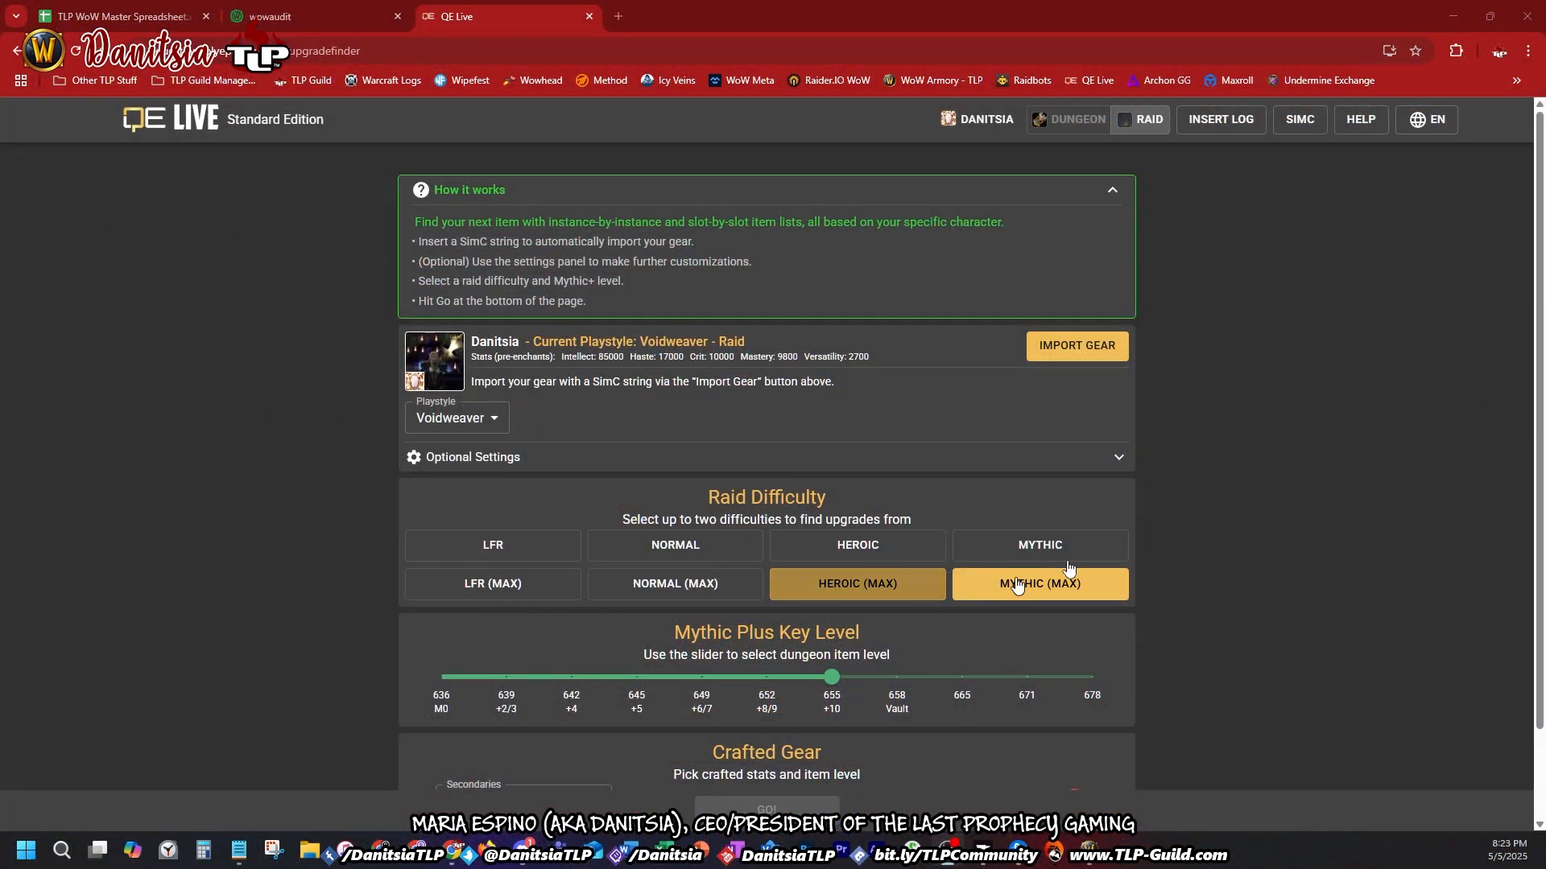
Step: Import the copied SimC string as gear in QE Live's Upgrade Finder, with Upgrade ALL to Max Level enabled
left_click(1074, 346)
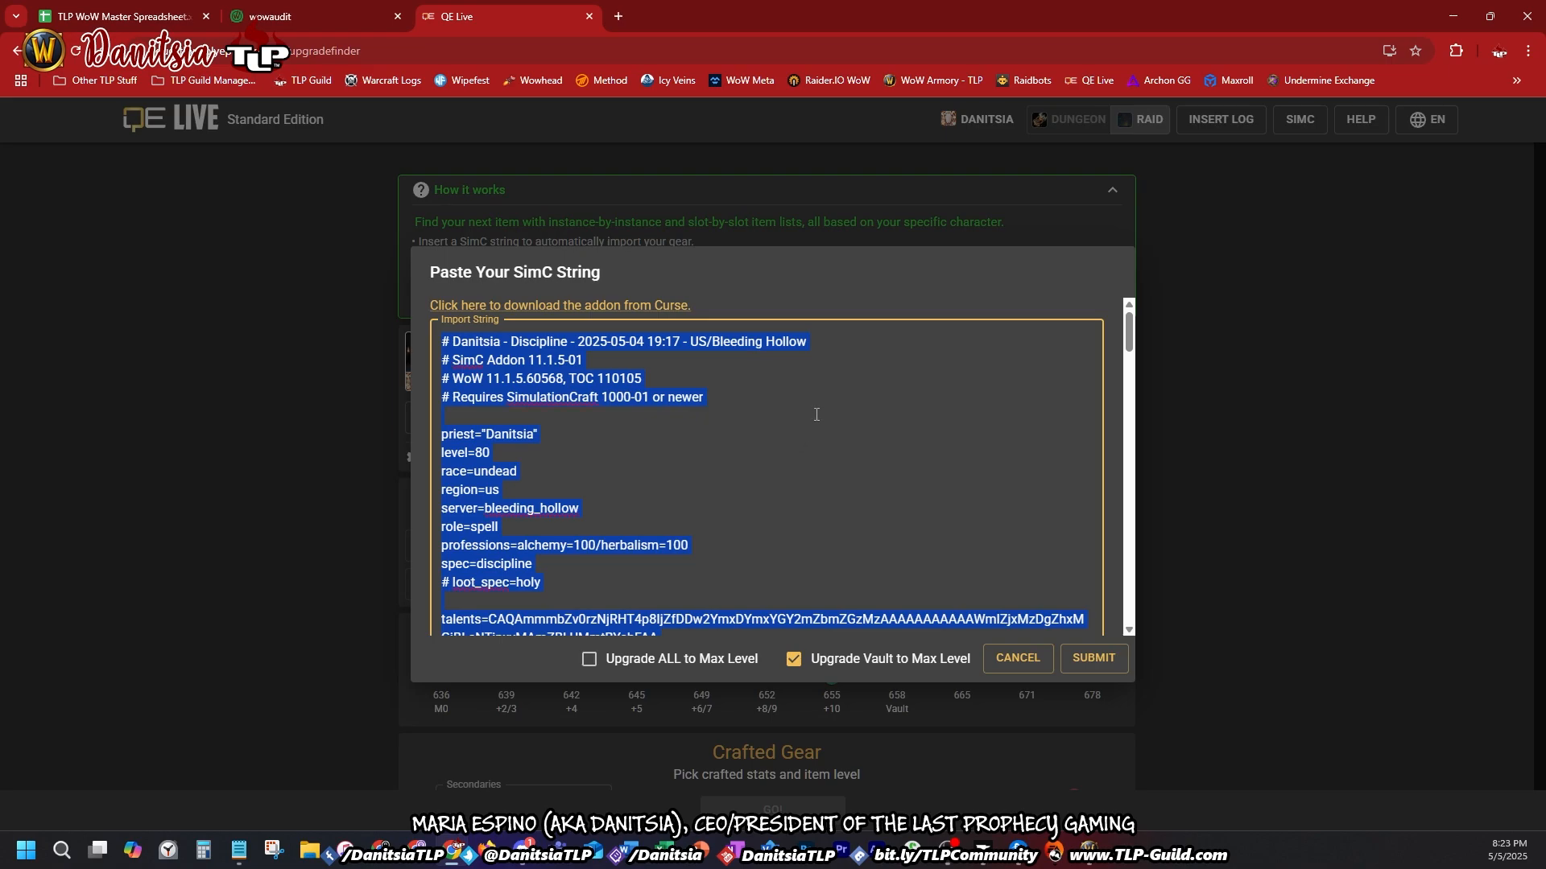
key("ctrl+v")
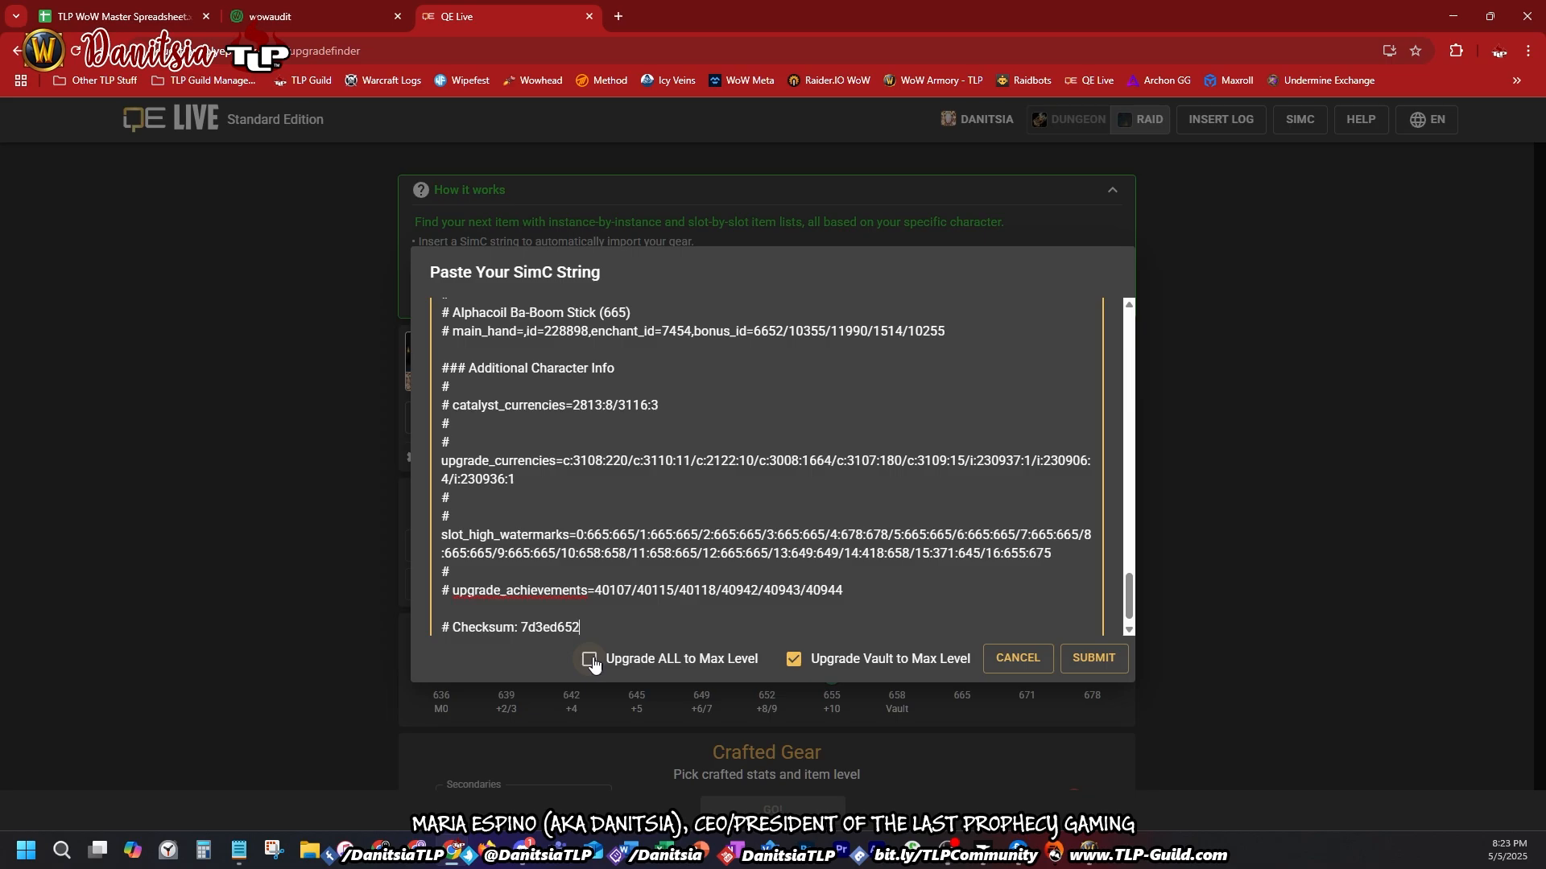
left_click(589, 662)
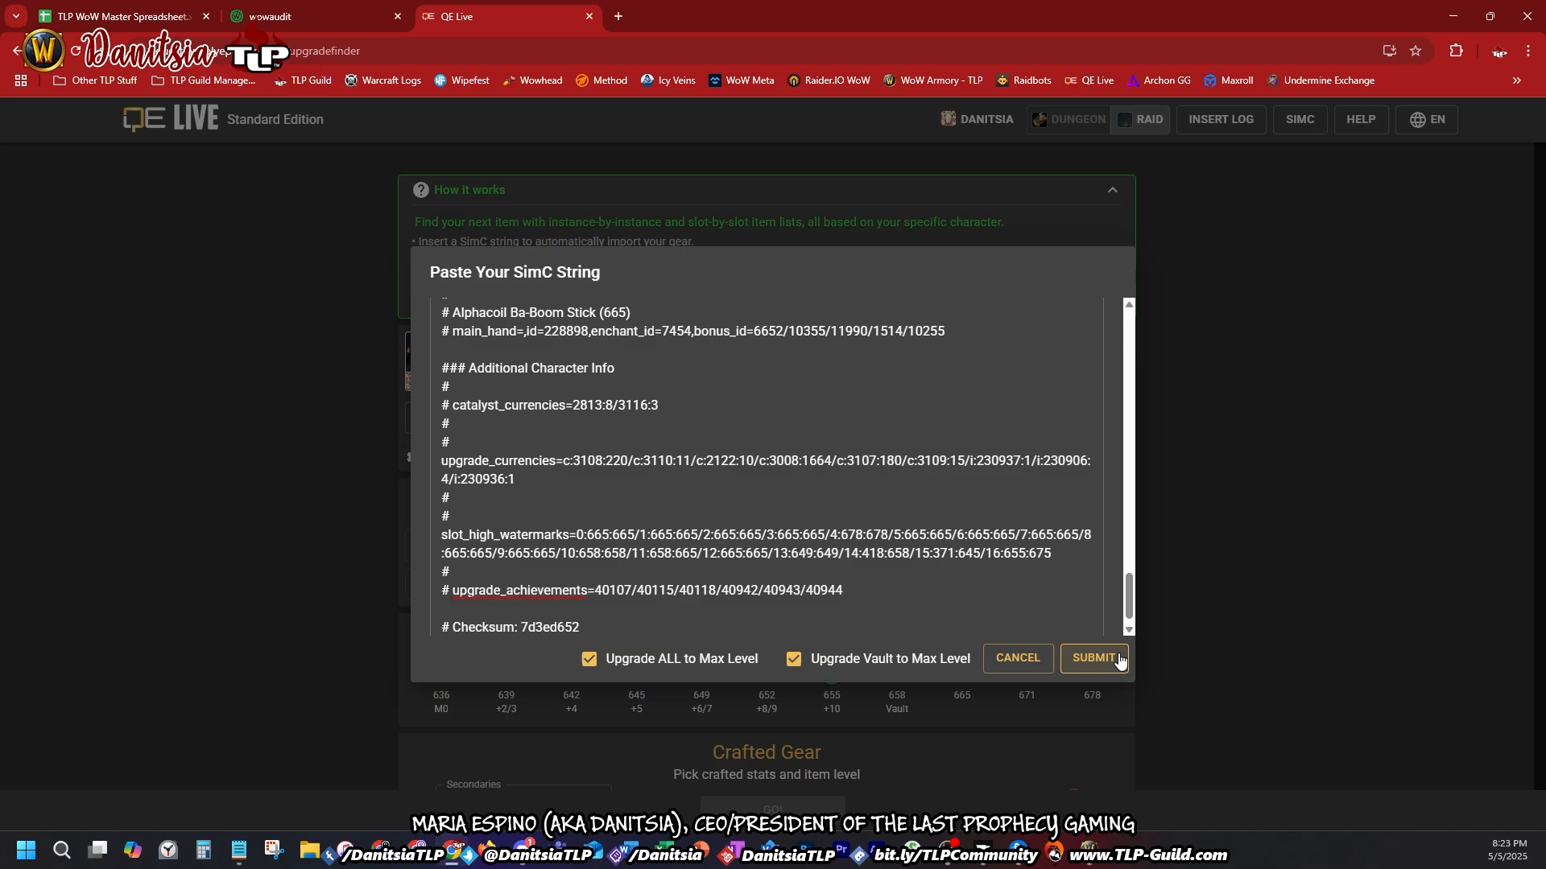
left_click(1093, 658)
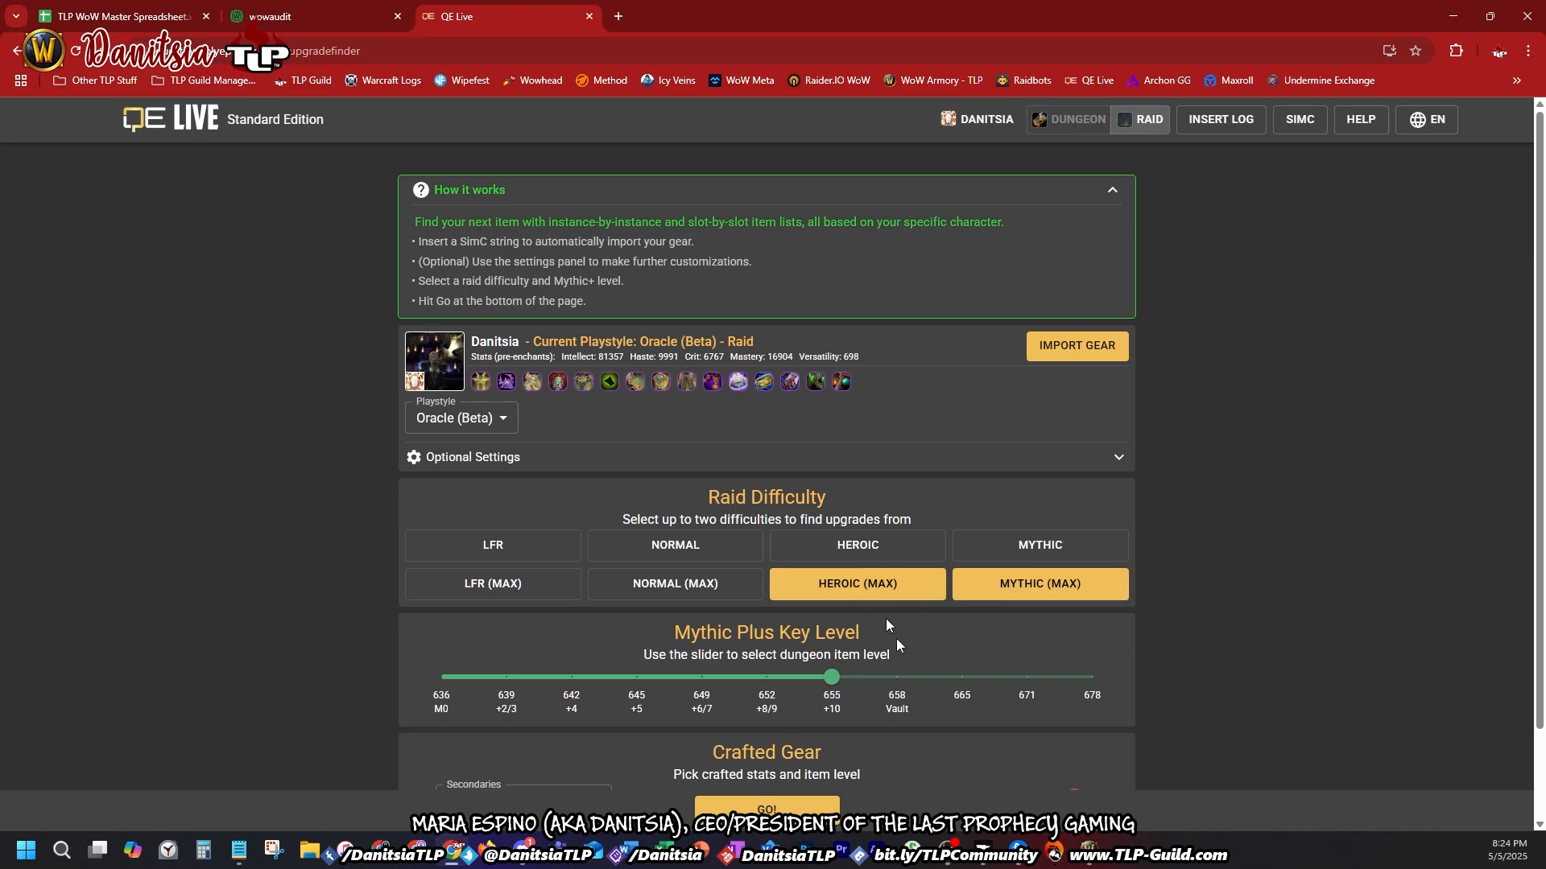
Step: Set the Mythic Plus item level to 678 and crafted gear to Crit / Haste at 675, and generate the upgrade report
scroll(901, 672, "down", 1)
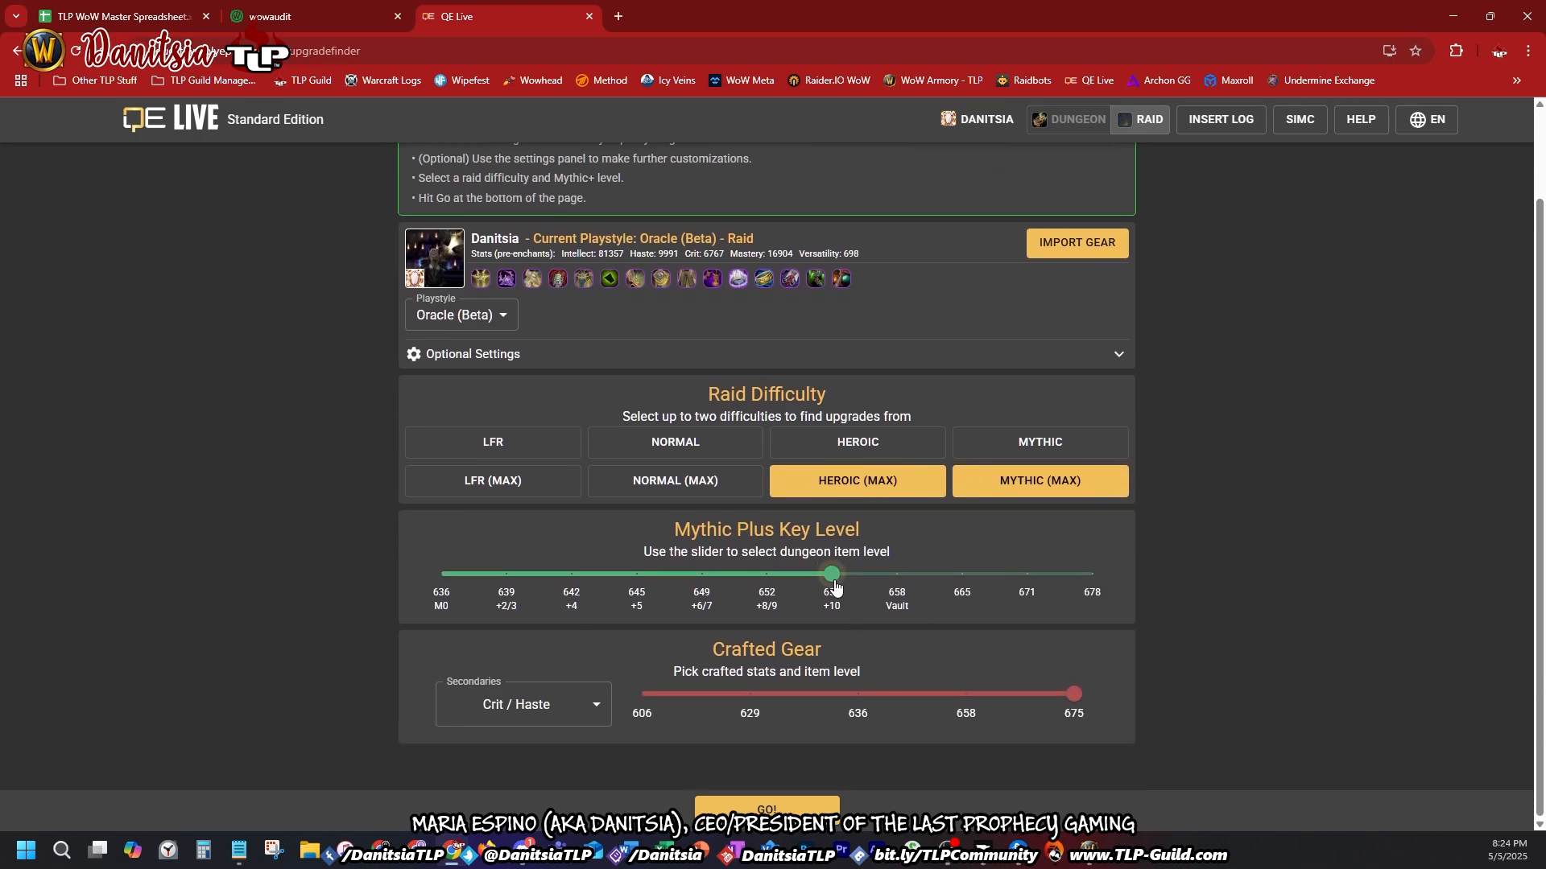
left_click_drag(834, 583, 1121, 571)
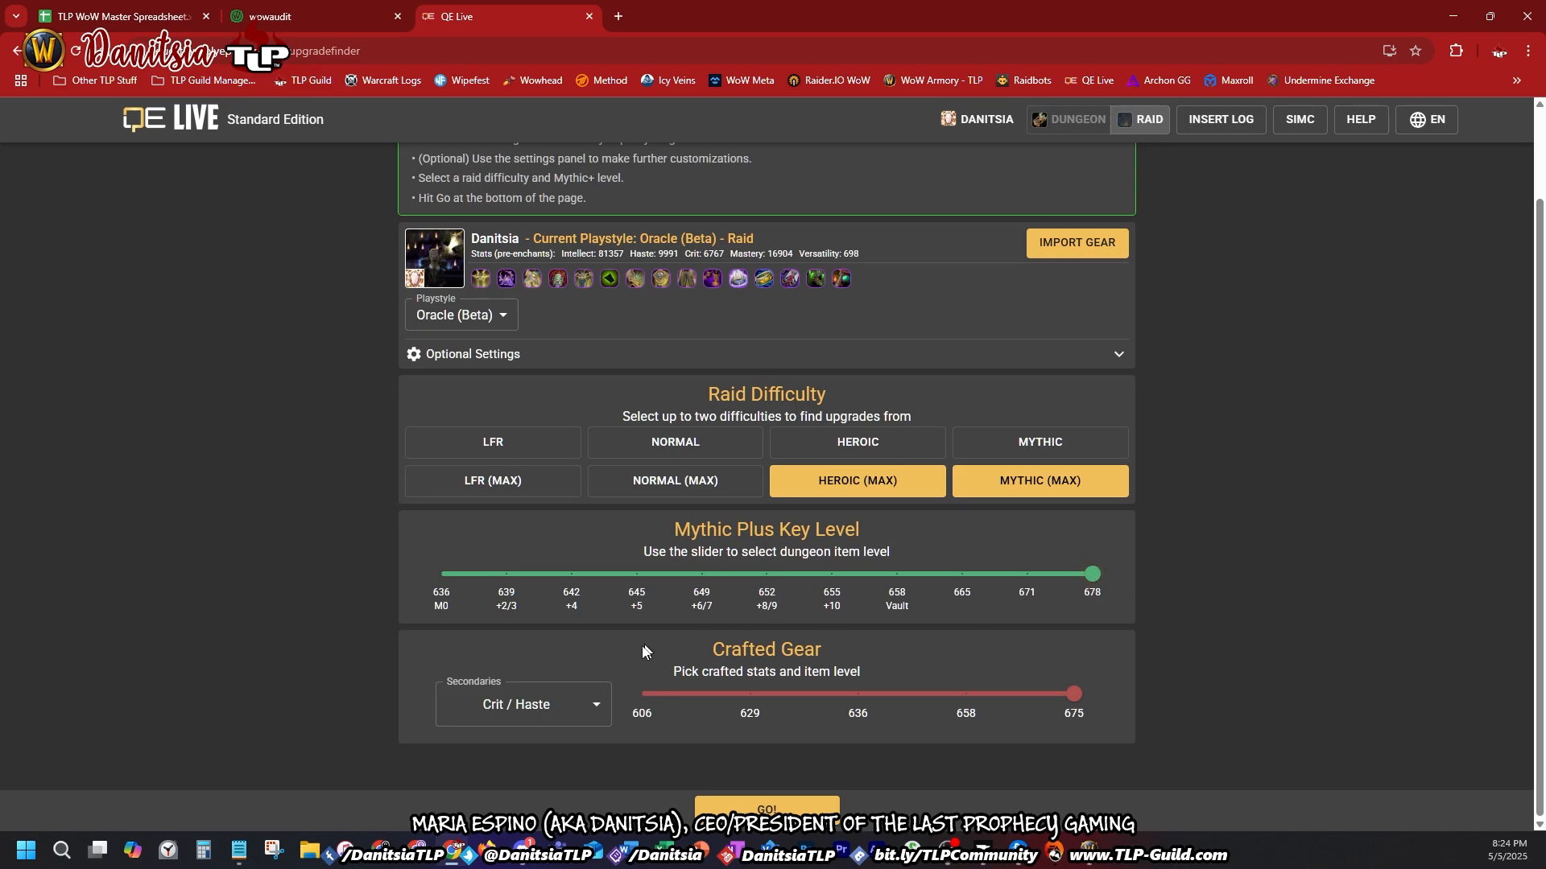
left_click(516, 727)
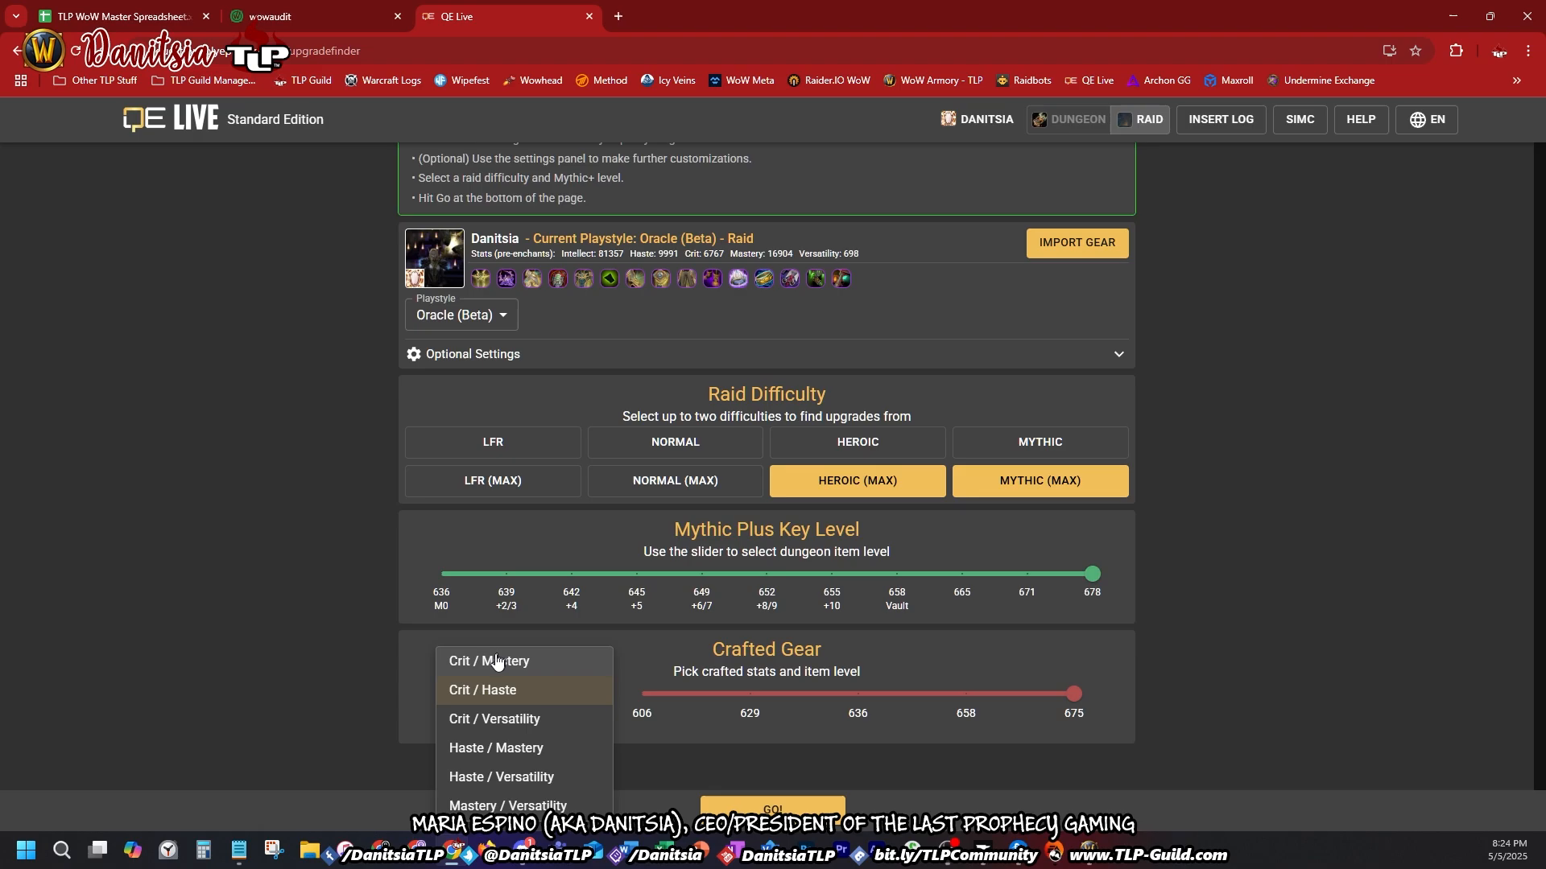
left_click(484, 662)
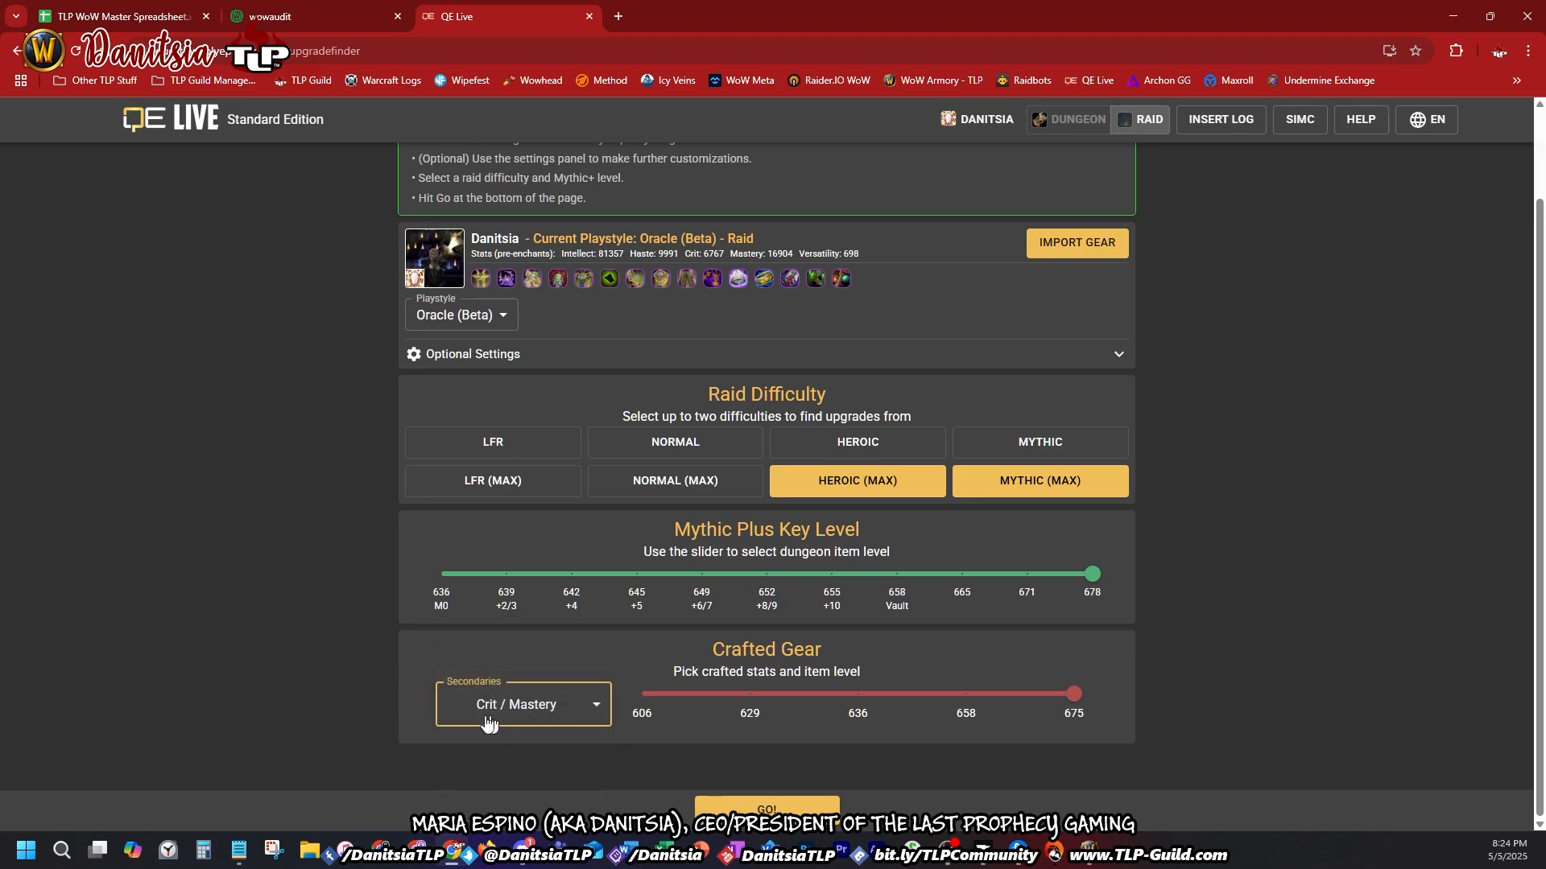
left_click(581, 712)
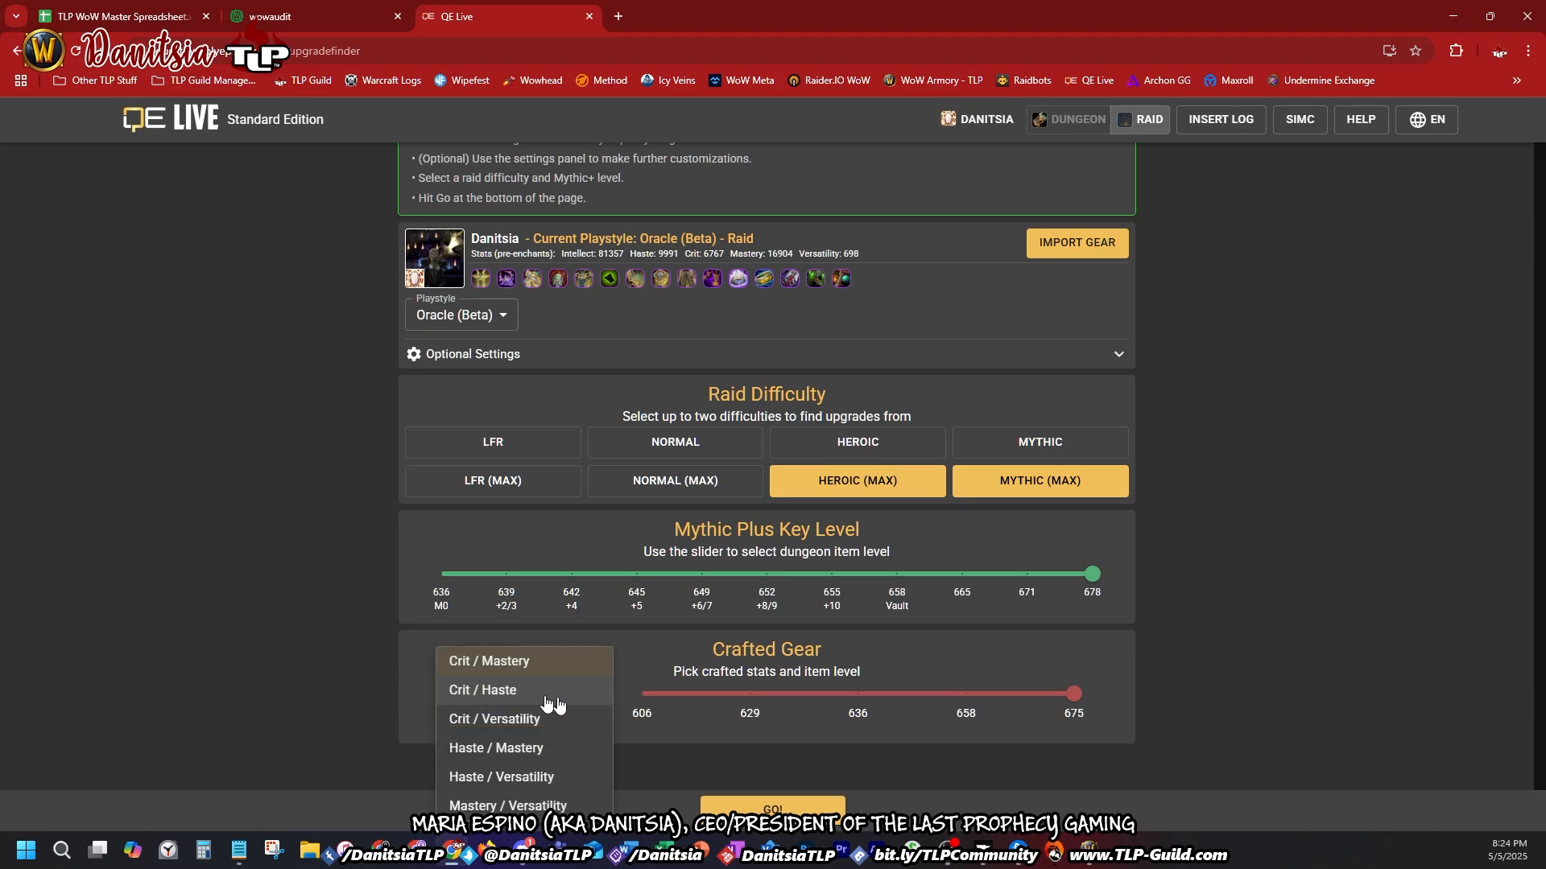
left_click(481, 694)
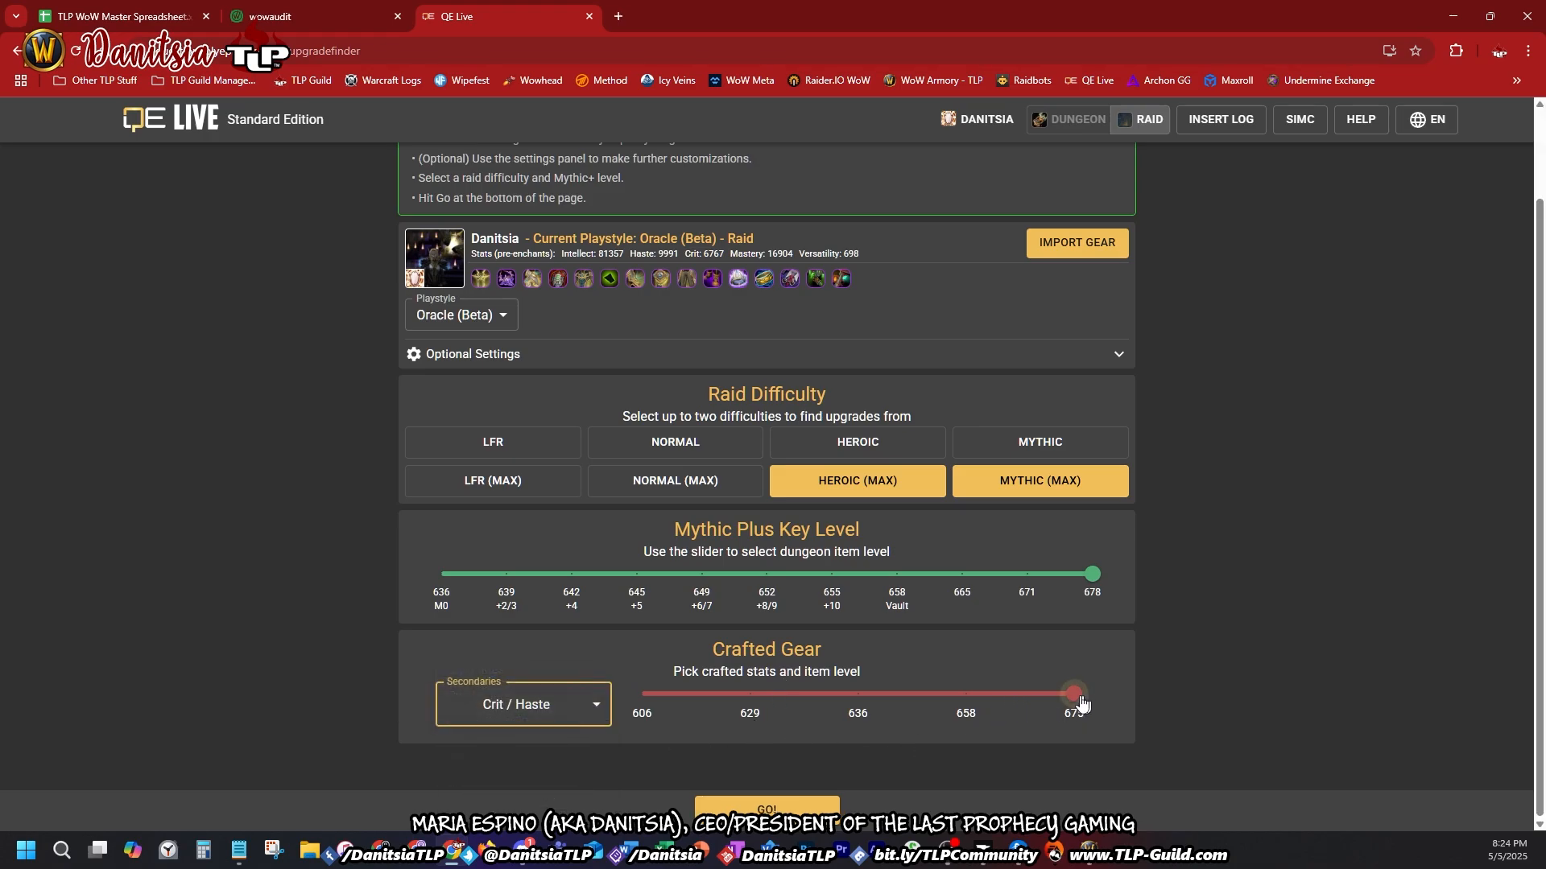
mouse_move(1075, 697)
left_mouse_down()
mouse_move(862, 709)
mouse_move(1075, 699)
left_mouse_up()
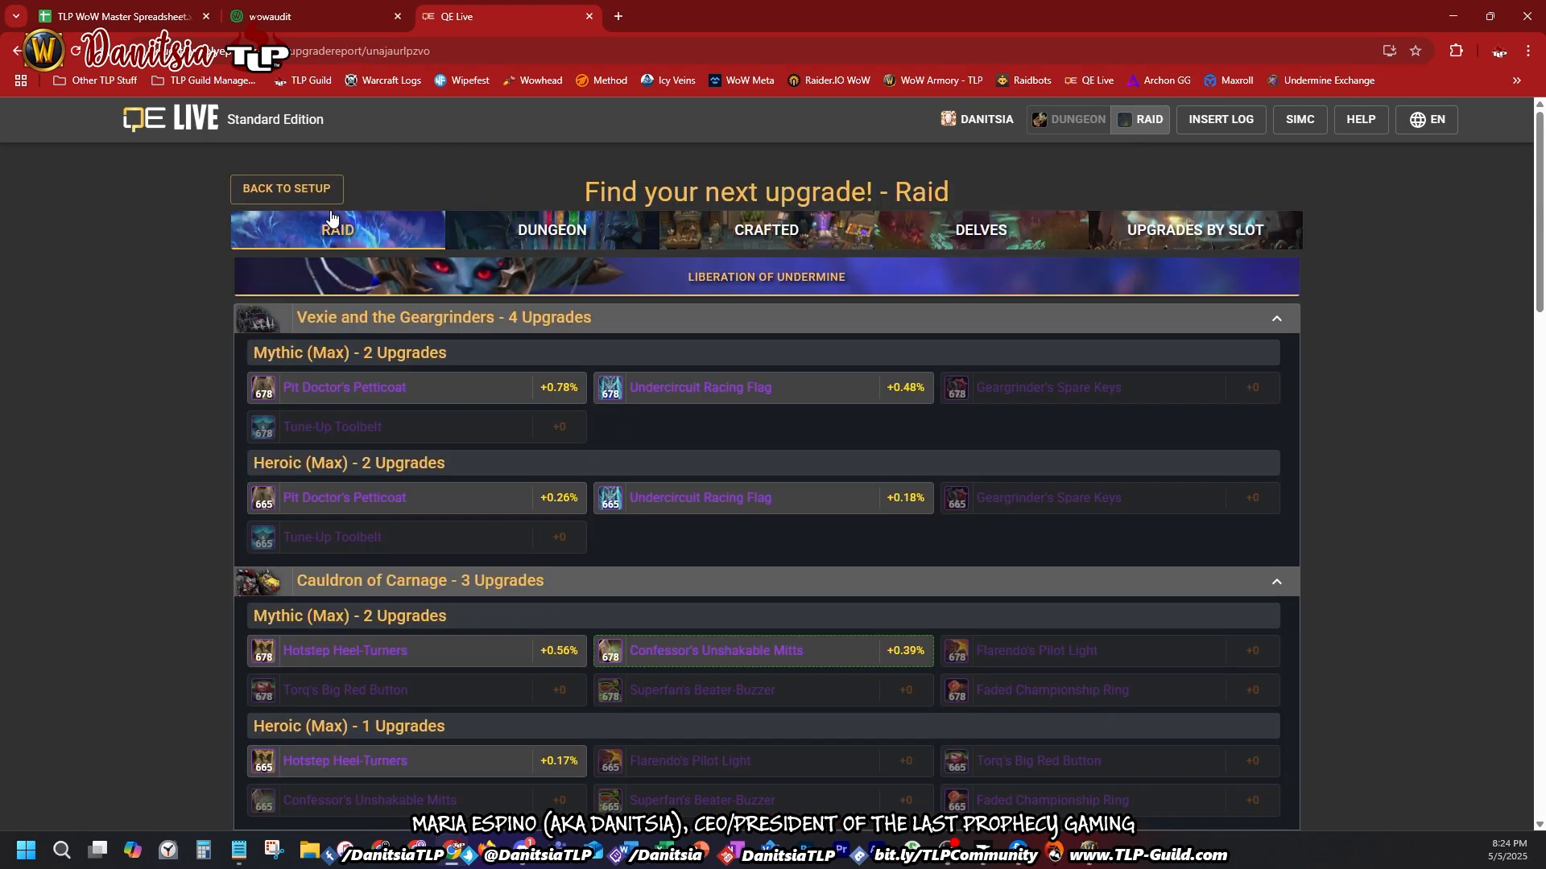
Step: Select the report's web address, and examine the dungeon upgrades for Cinderbrew Meadery and Motherlode, collapsing each list again
left_click(419, 53)
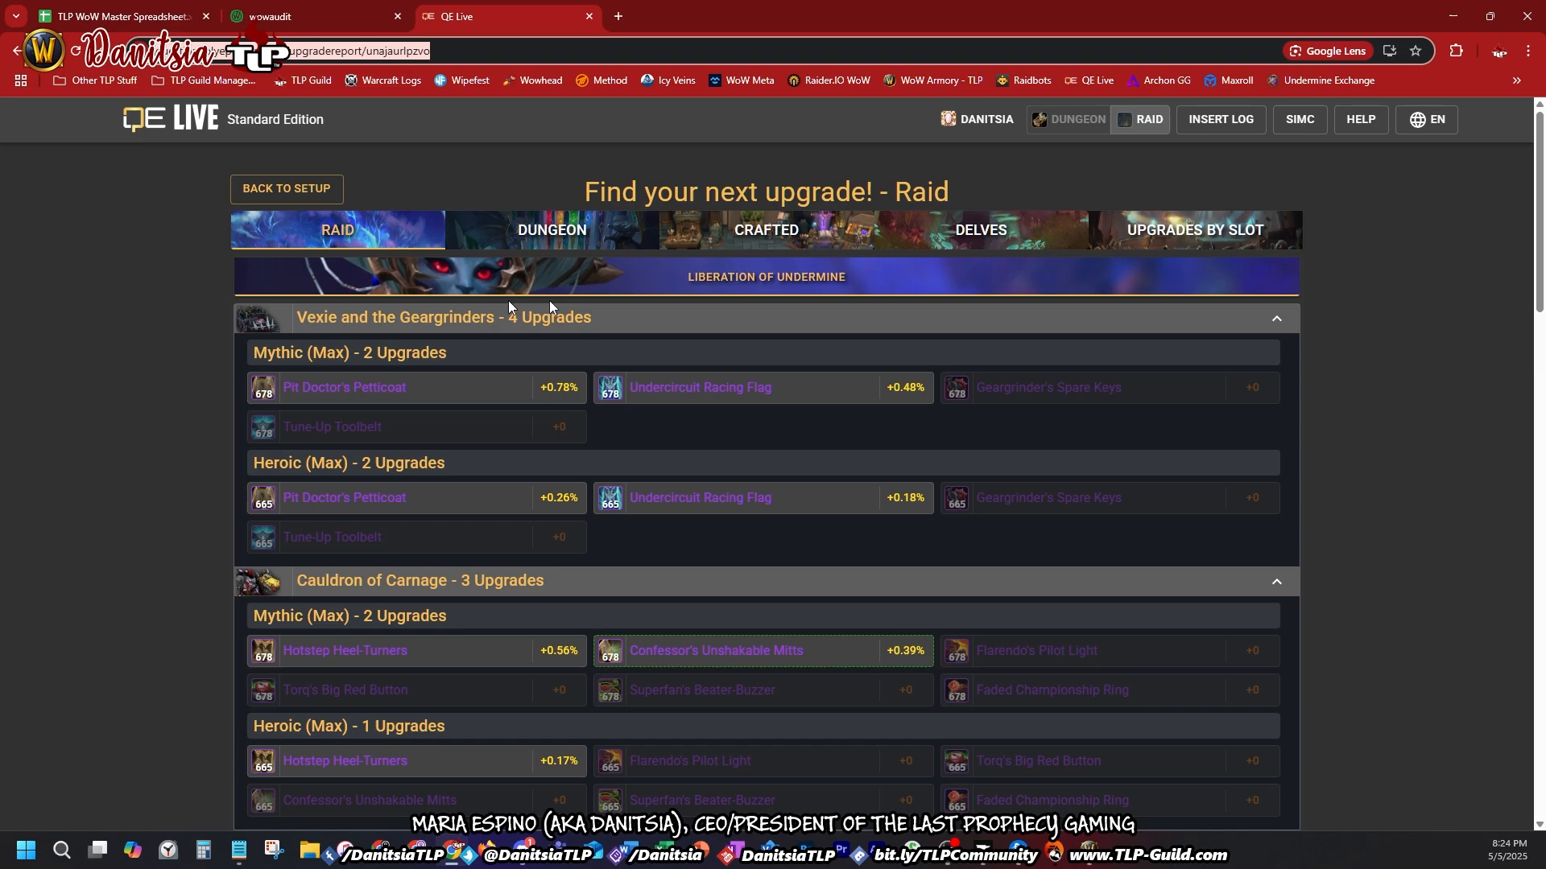
left_click(552, 237)
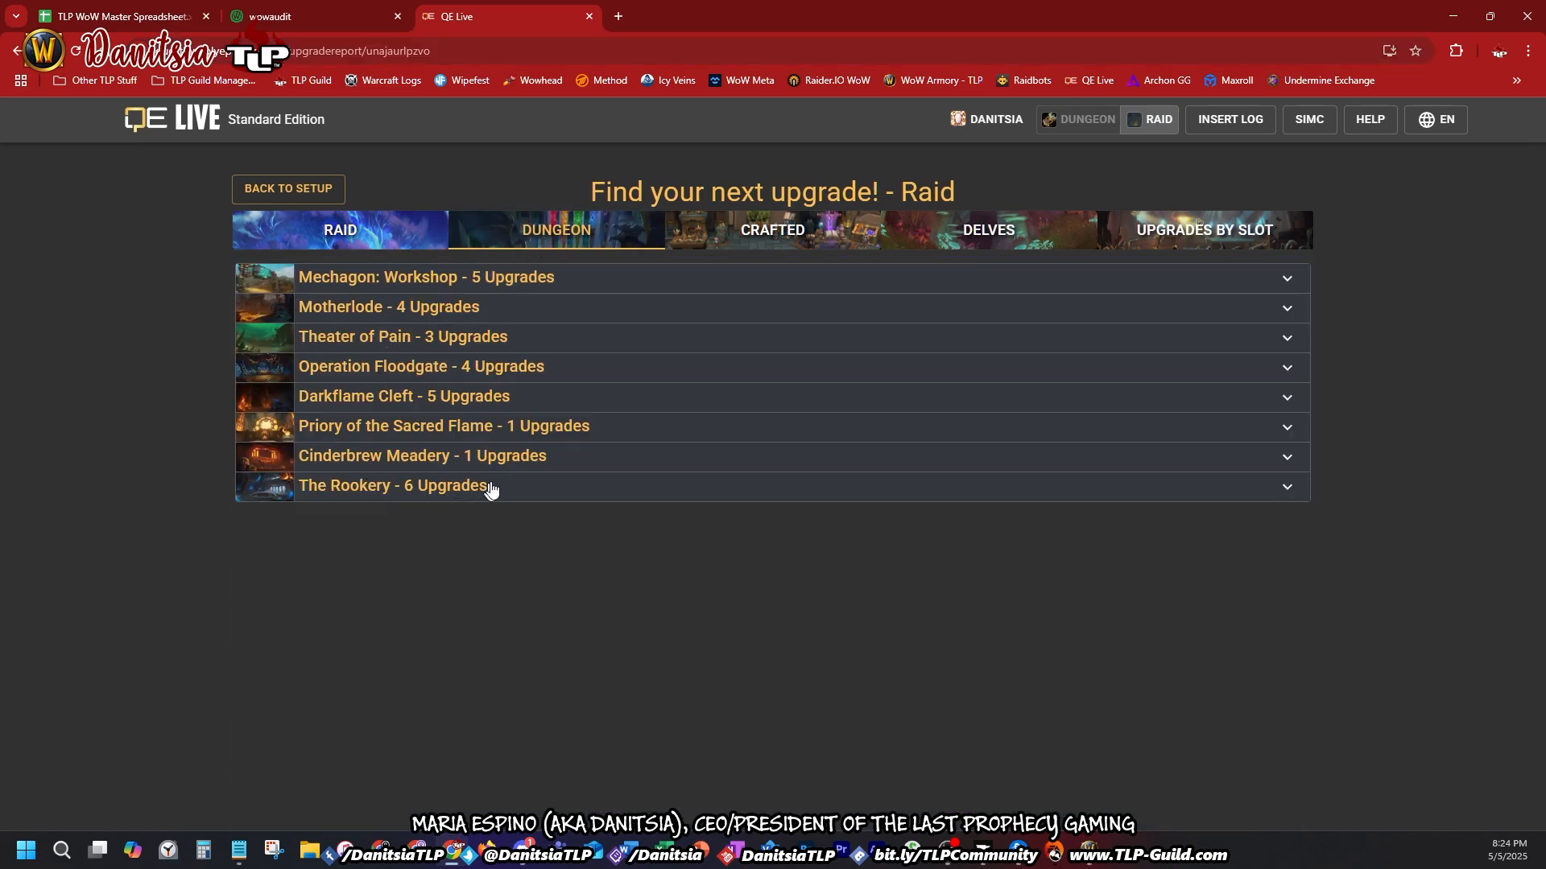
left_click(392, 462)
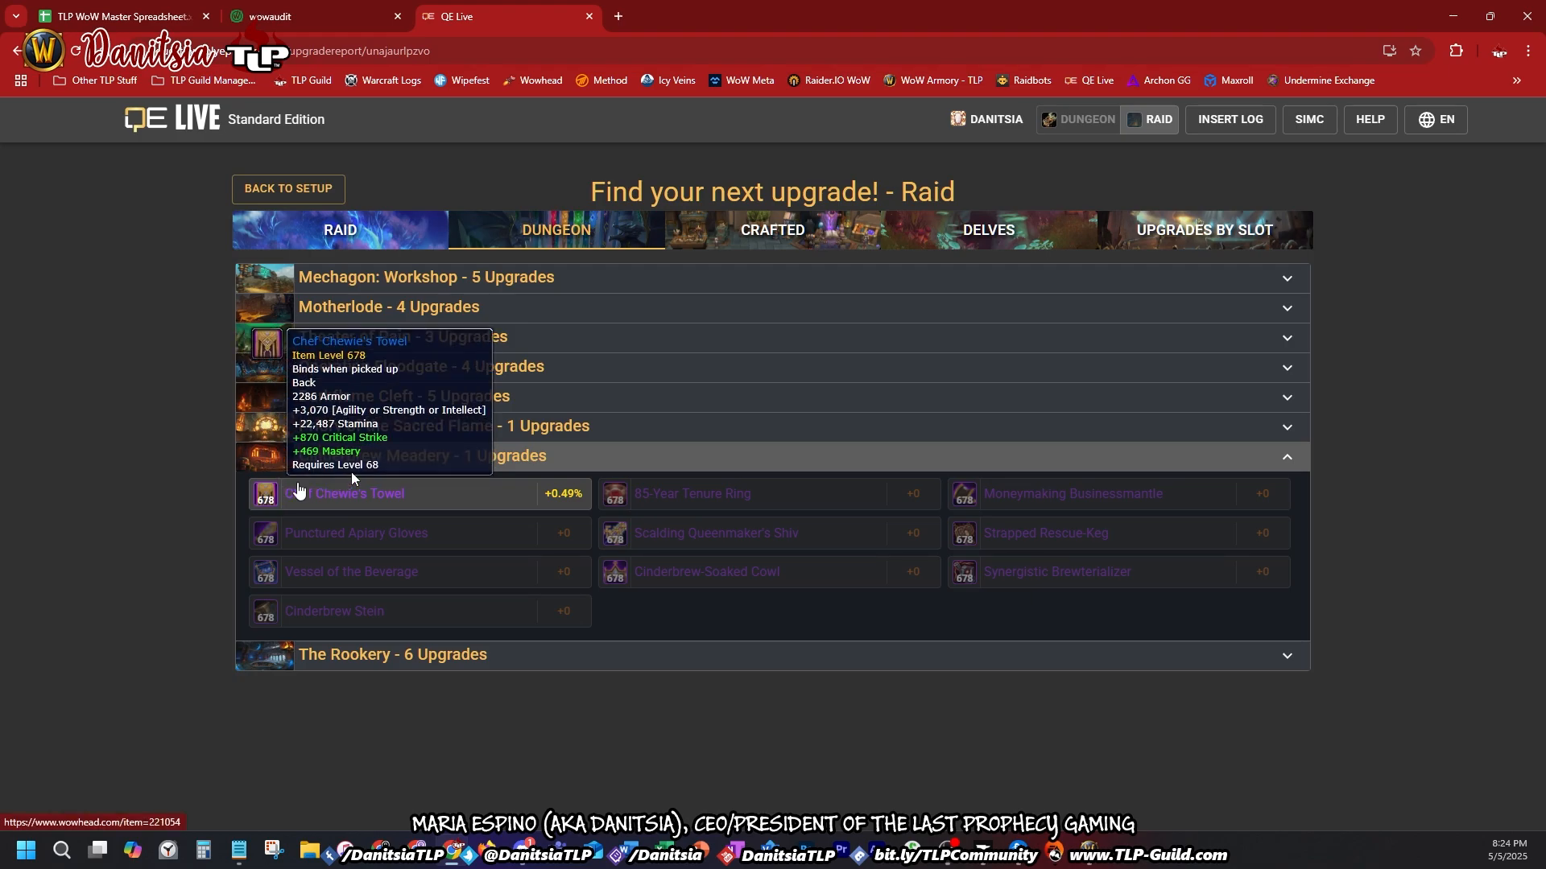
mouse_move(264, 501)
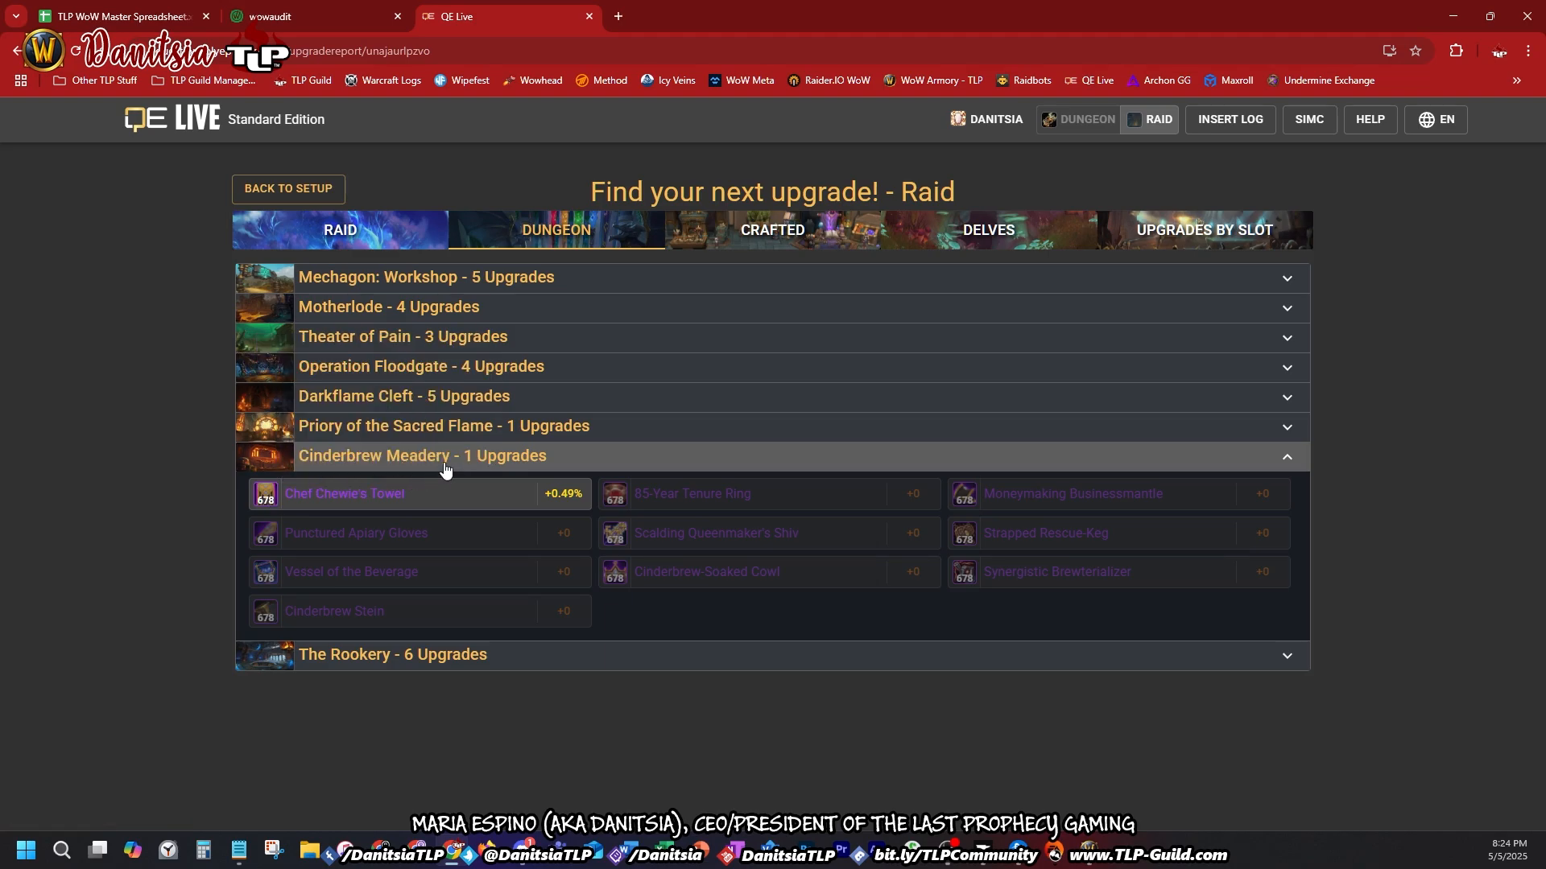
left_click(447, 467)
left_click(382, 314)
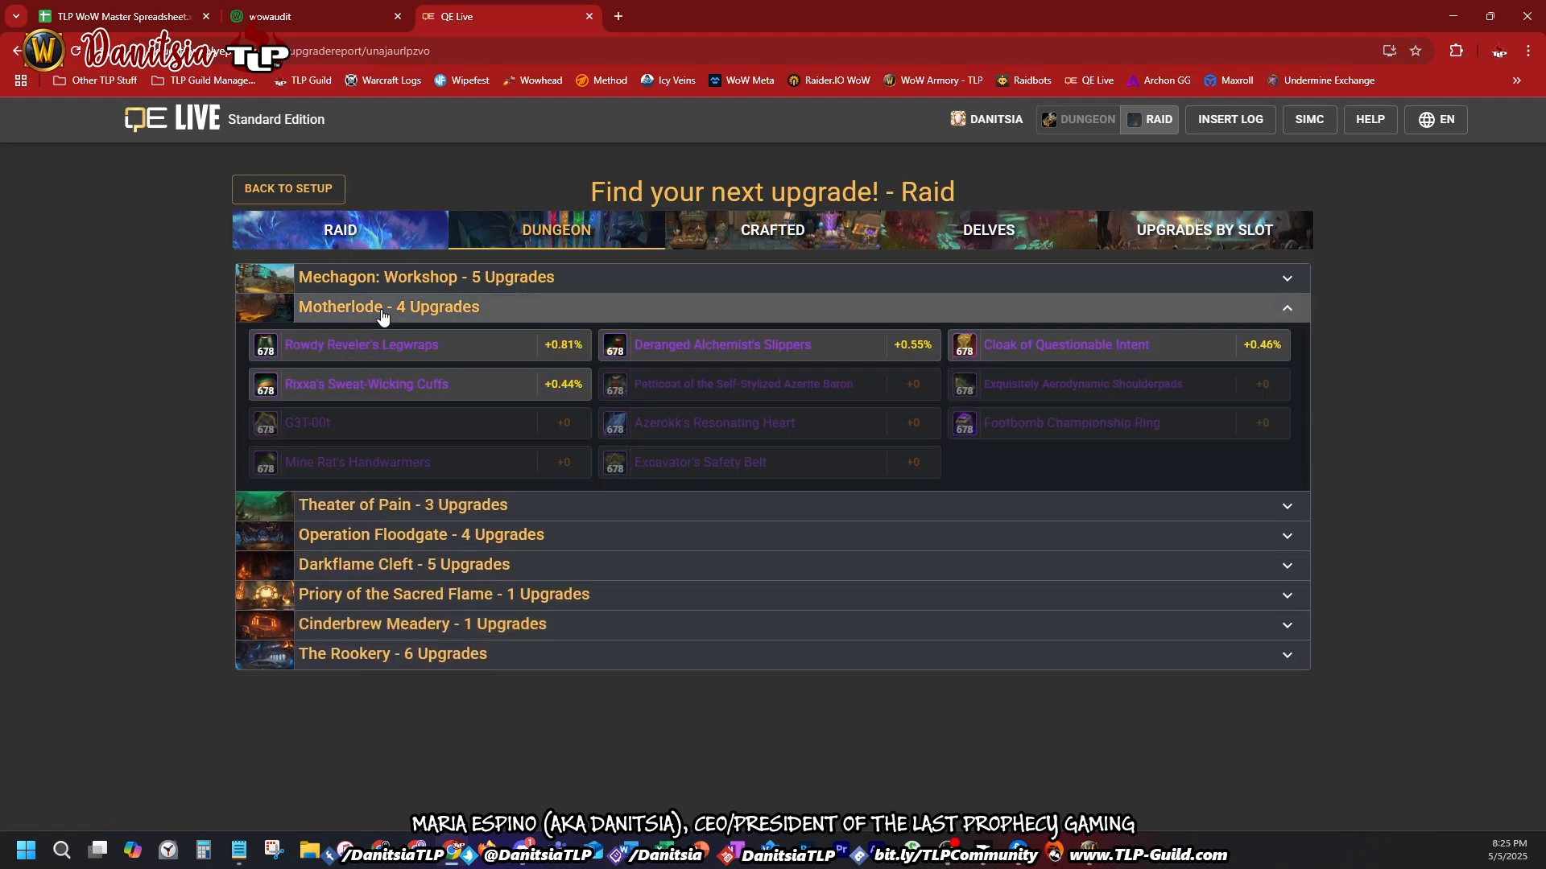
left_click(382, 314)
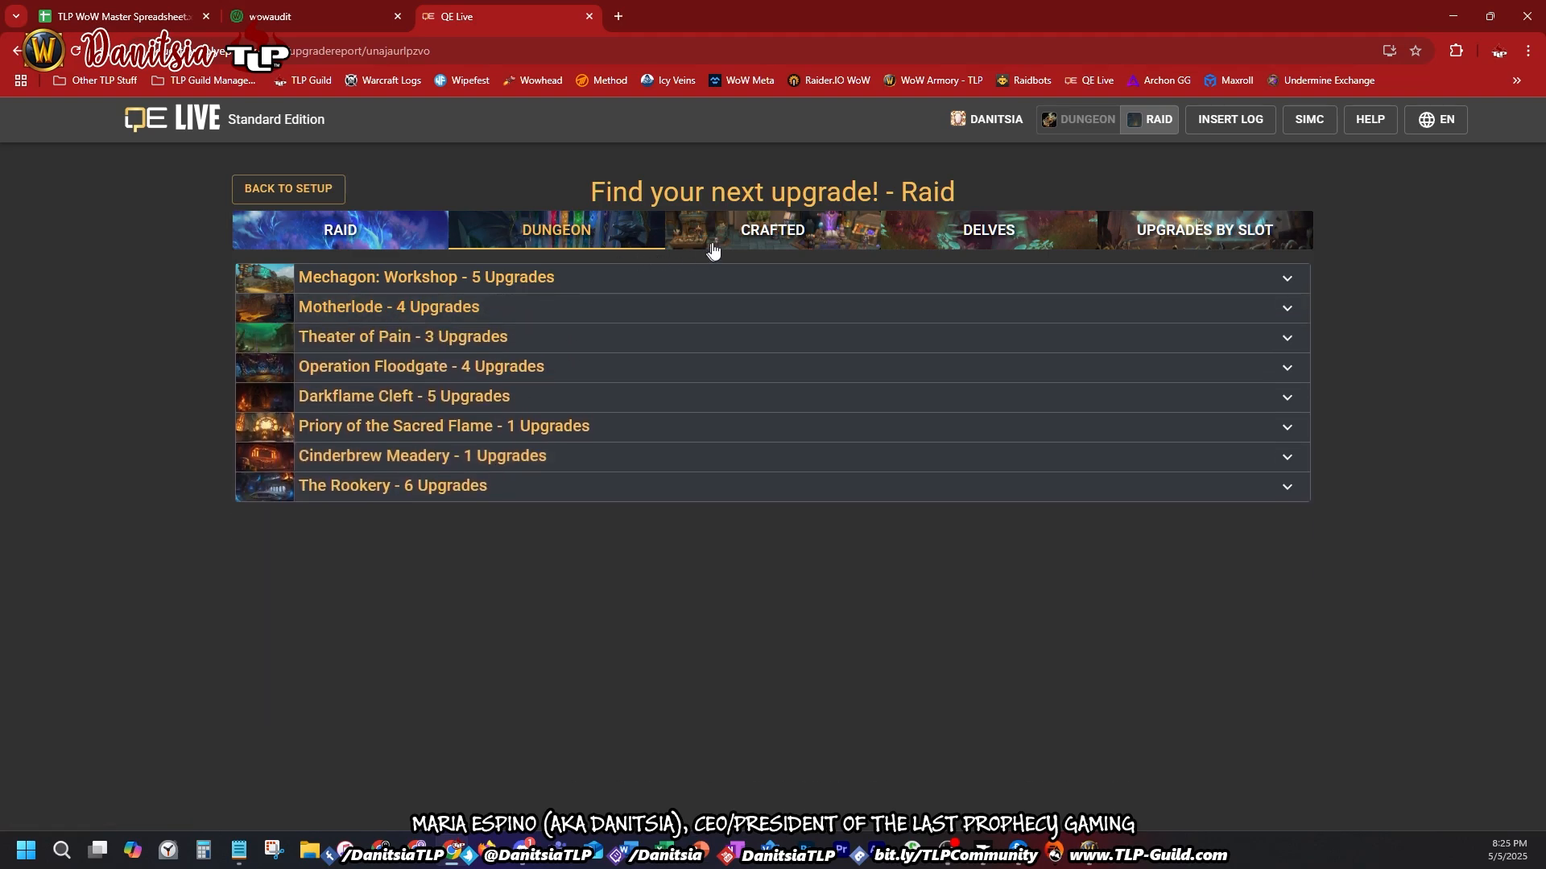
Step: Examine the Tailoring items among the report's crafted upgrades and collapse the list again
left_click(798, 234)
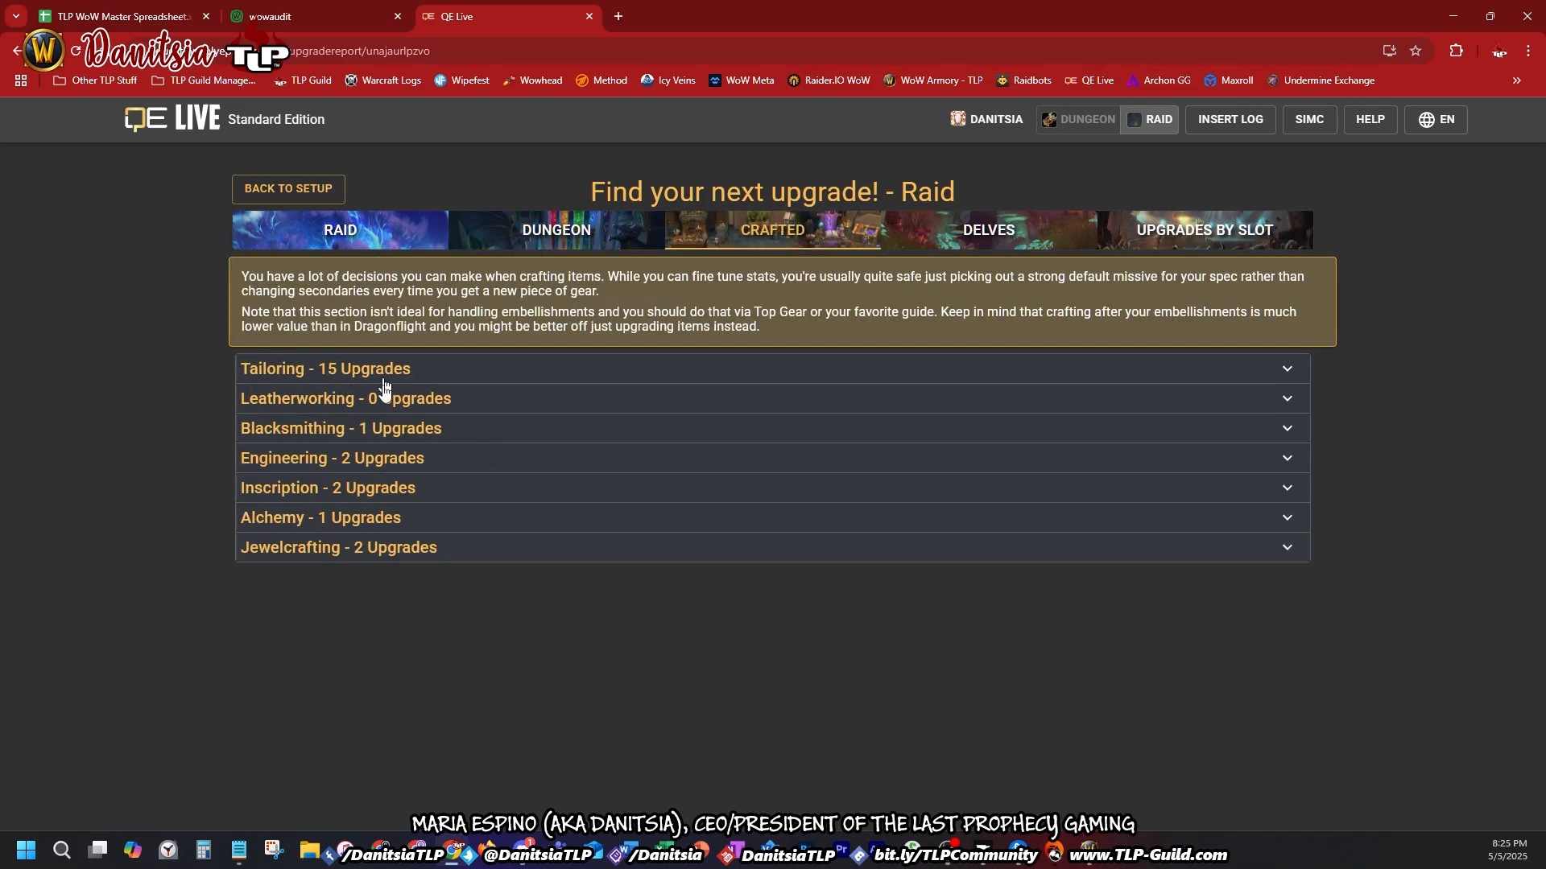
left_click(362, 368)
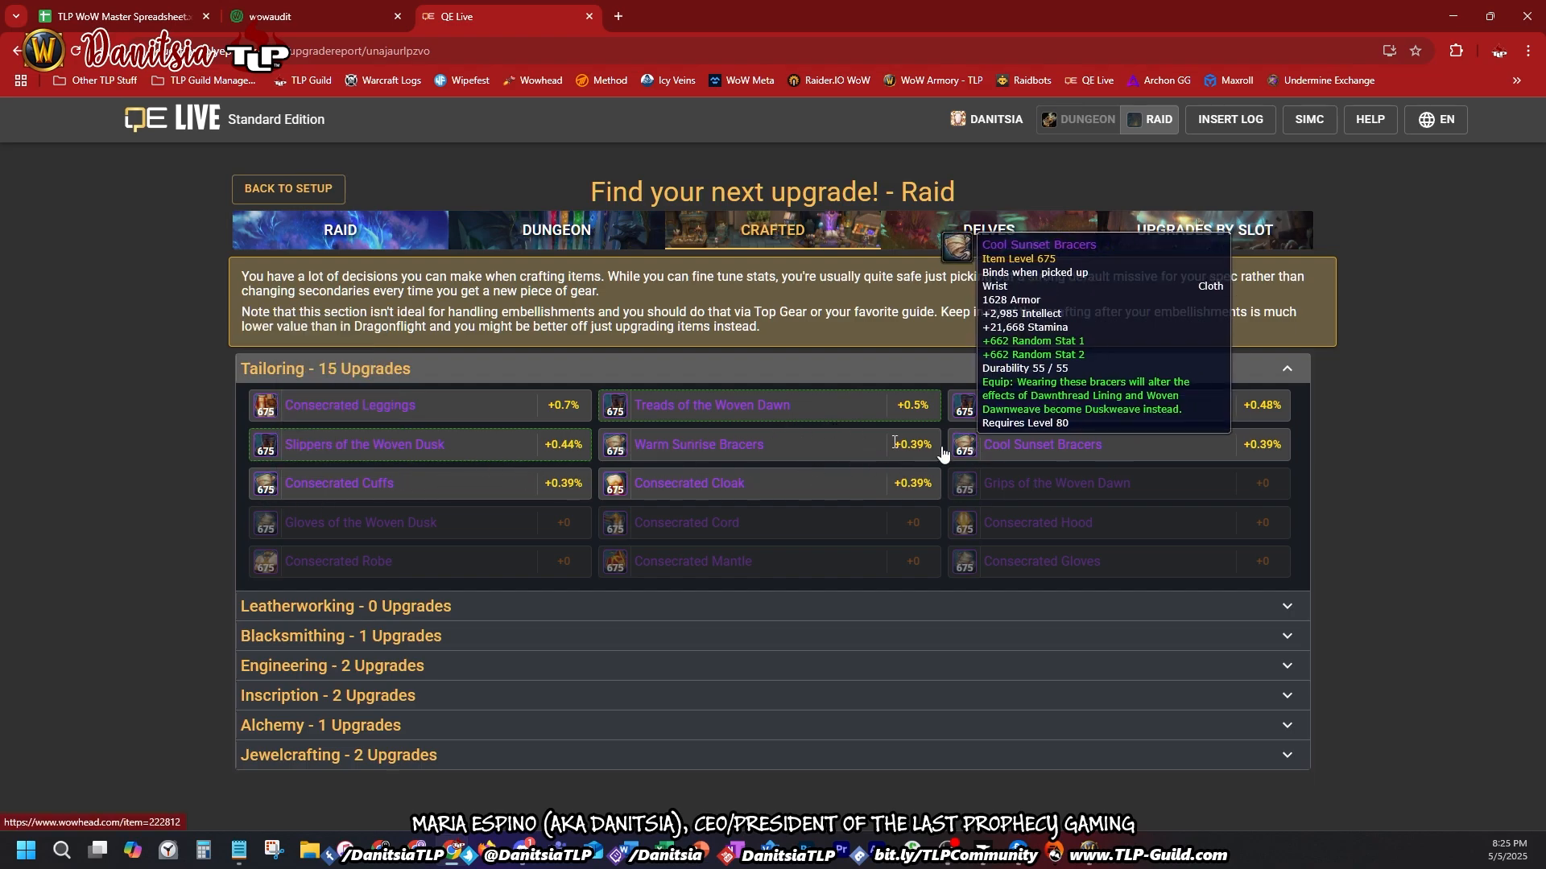
left_click(346, 369)
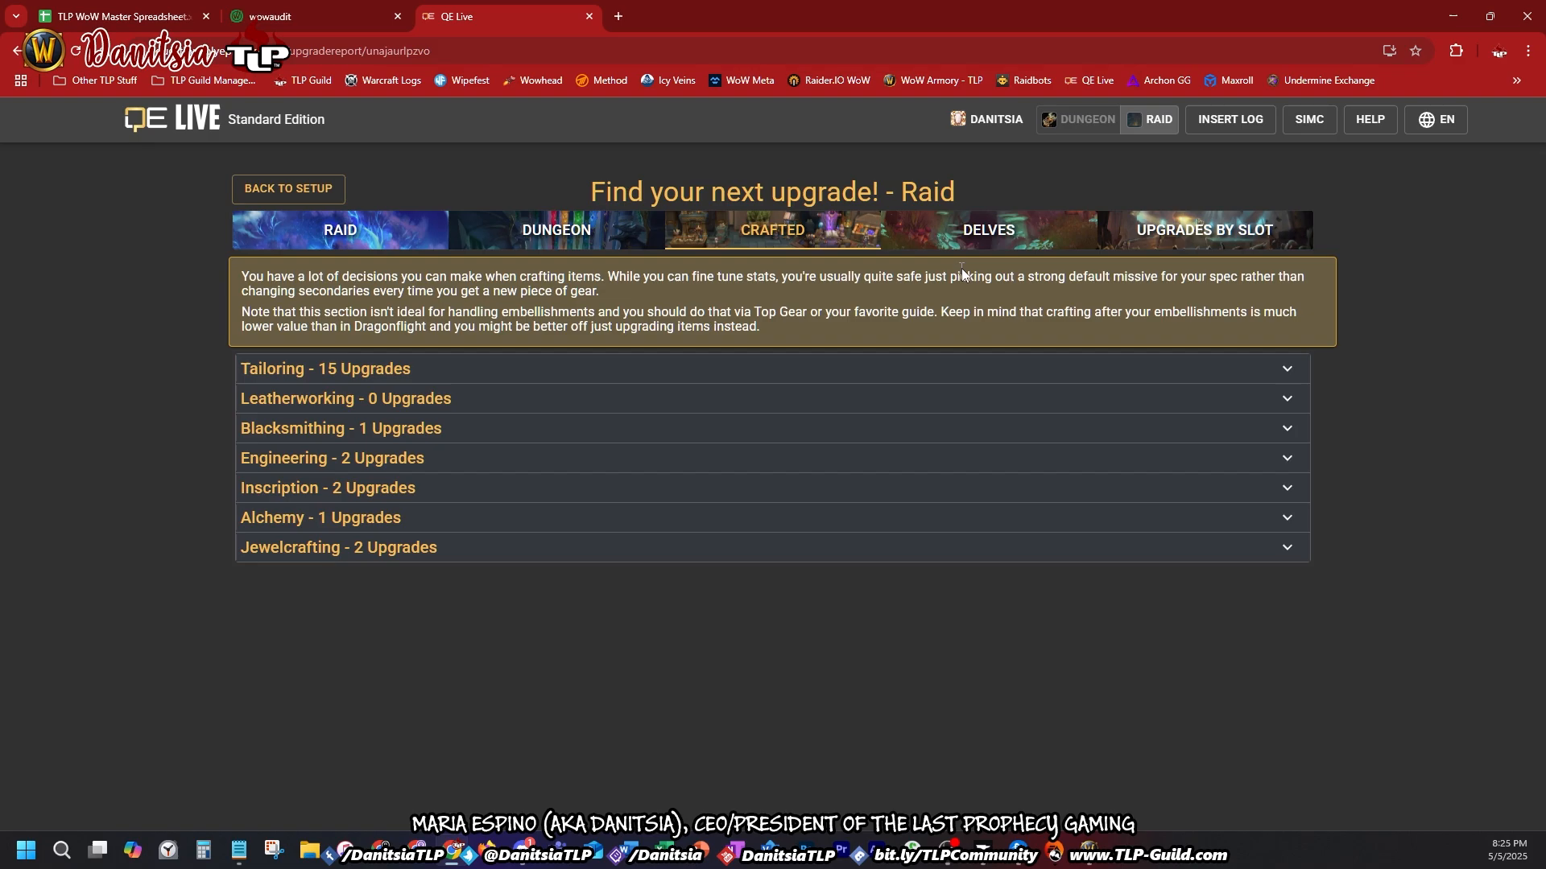
Step: Examine the Bracers upgrade in the report's Delves section and collapse the slot again
left_click(1016, 242)
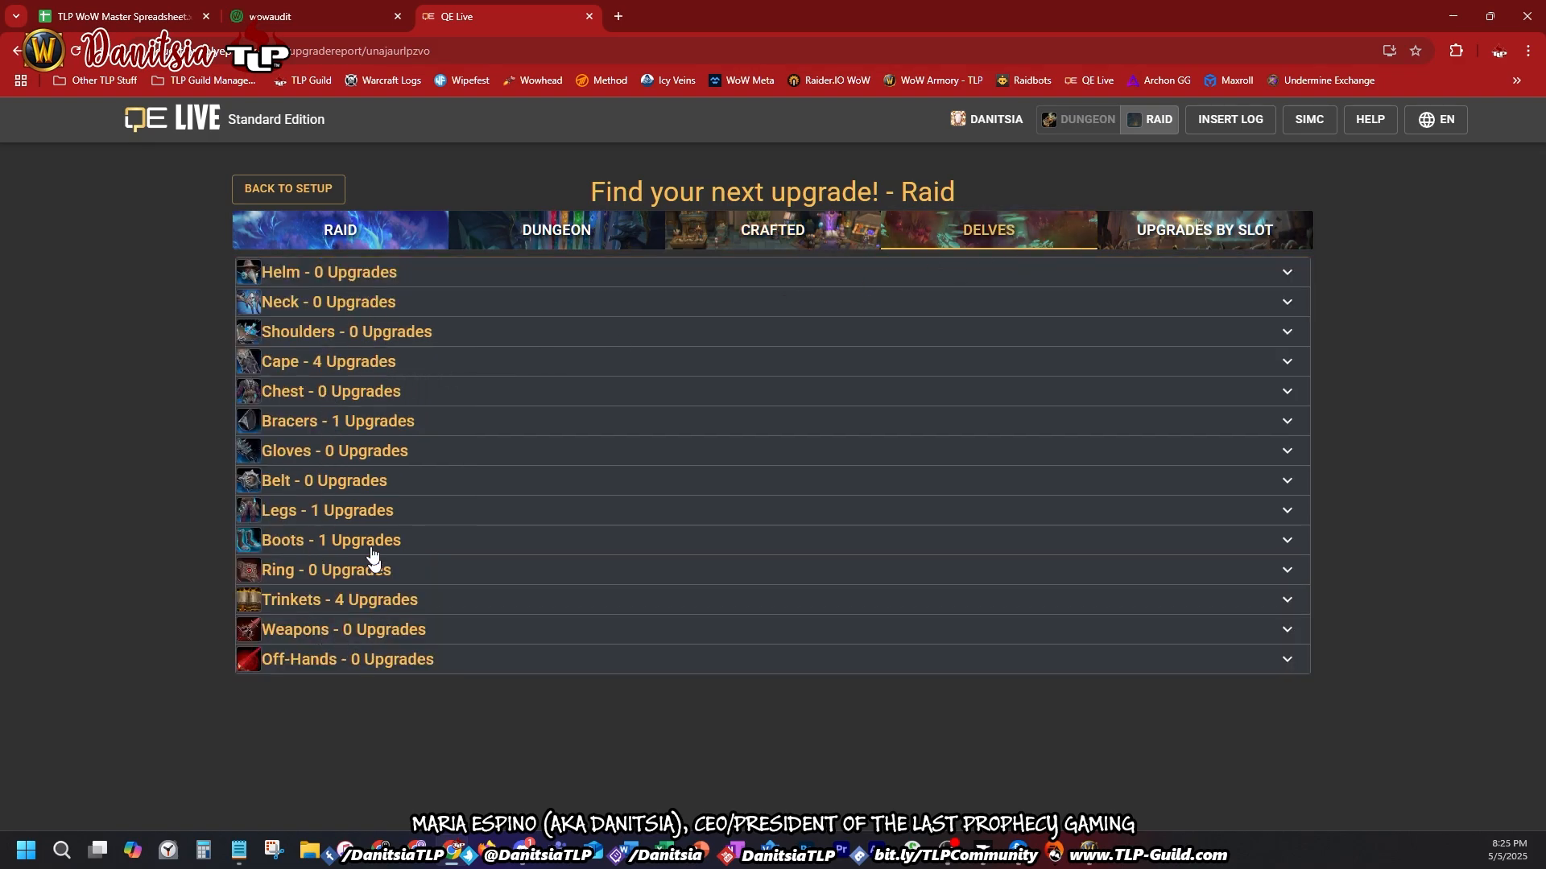
left_click(369, 432)
mouse_move(265, 460)
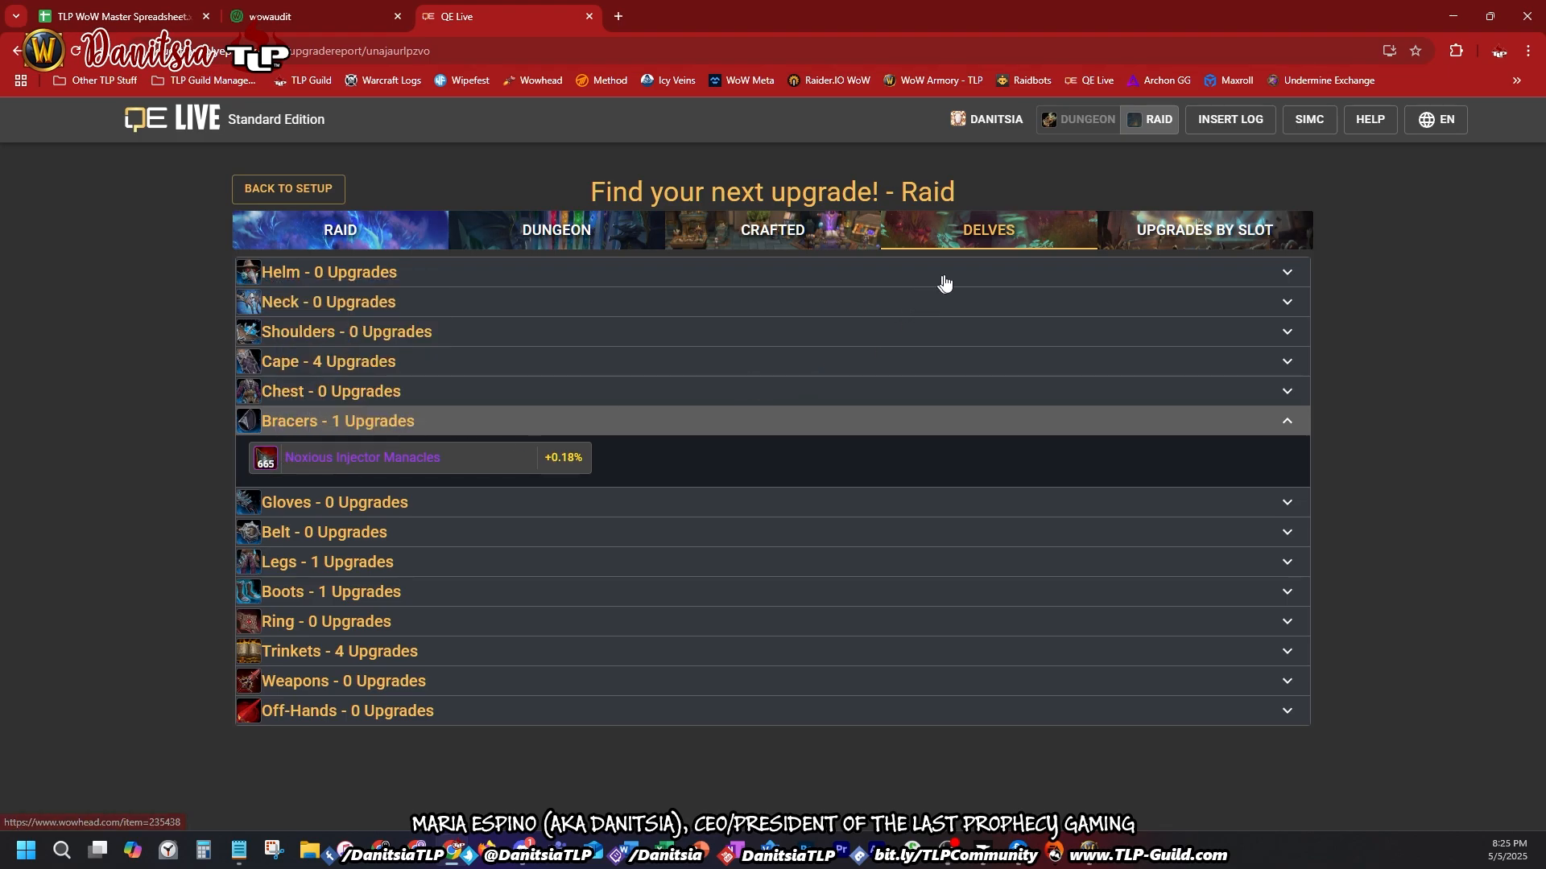
left_click(345, 429)
Step: Examine the Helm and Neck items in the upgrades by slot, and select the report's web address for sharing
left_click(1175, 240)
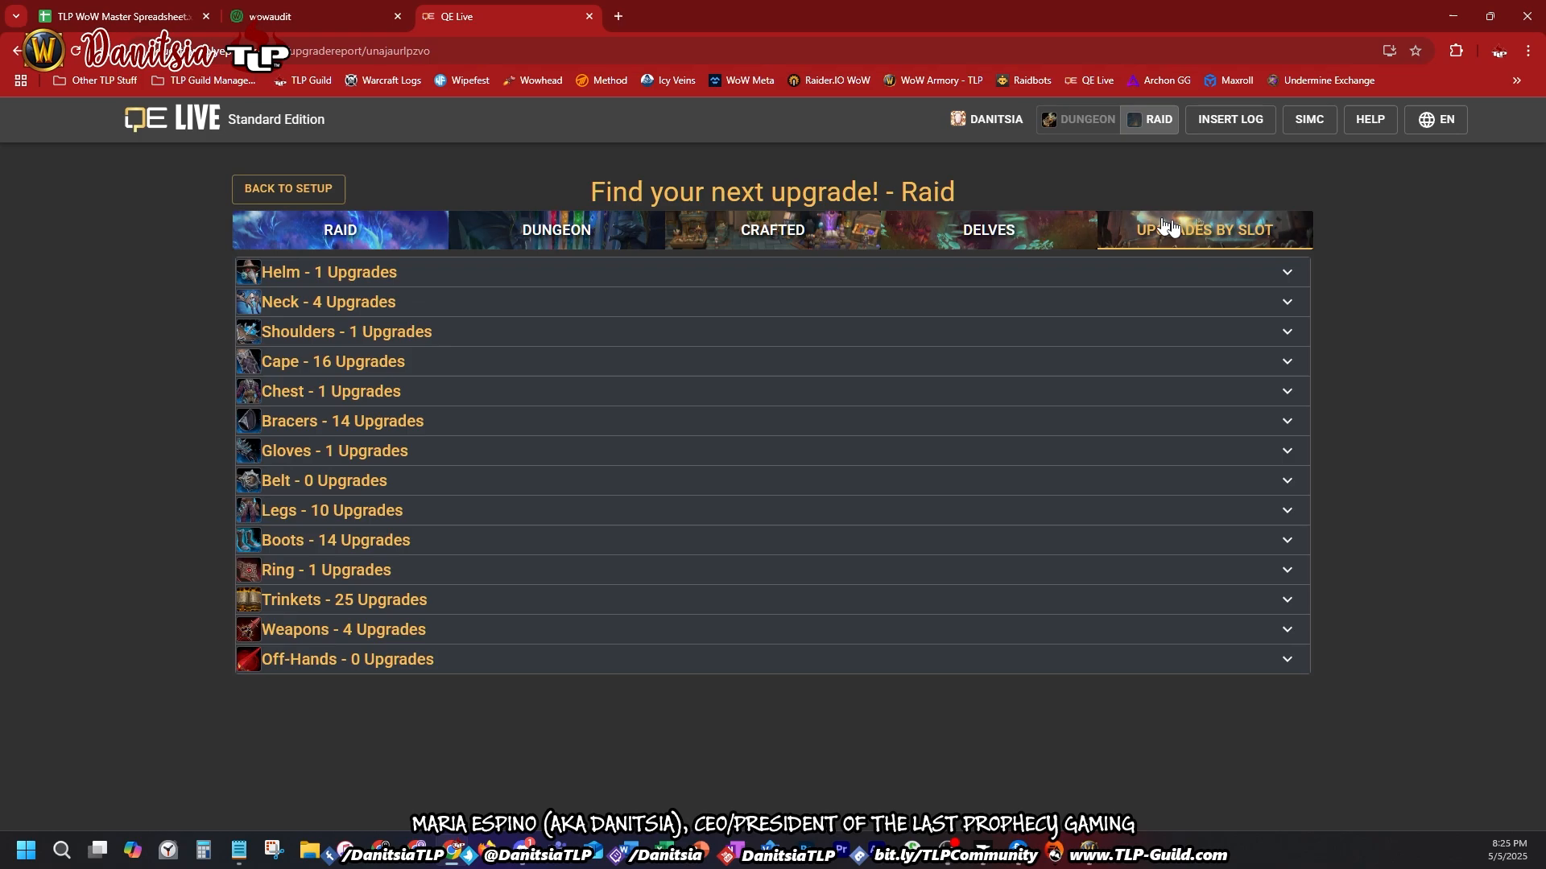
left_click(321, 275)
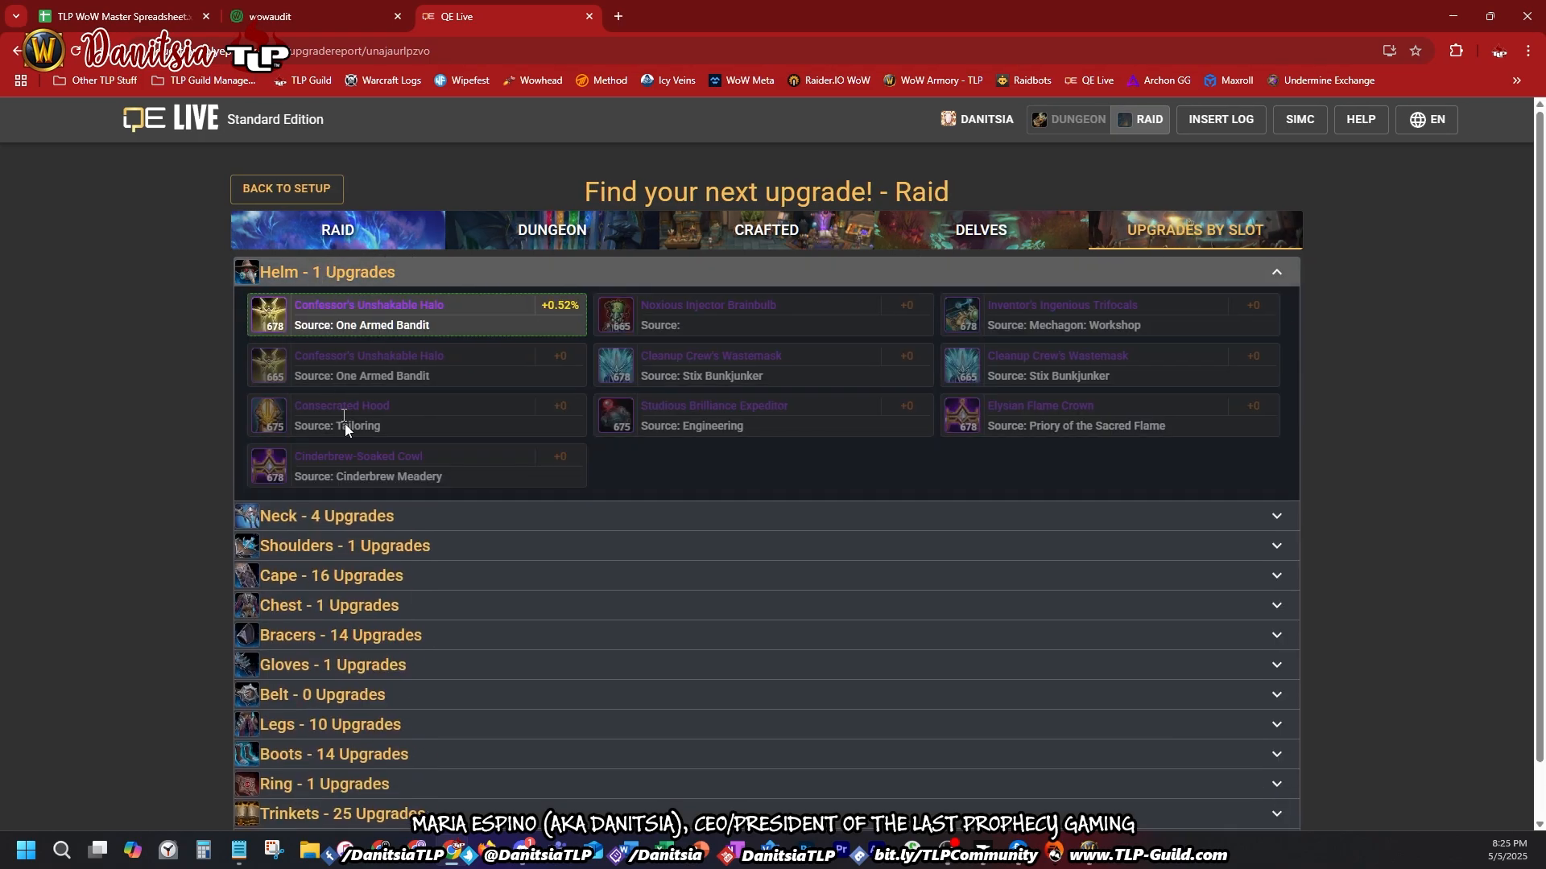
left_click(362, 525)
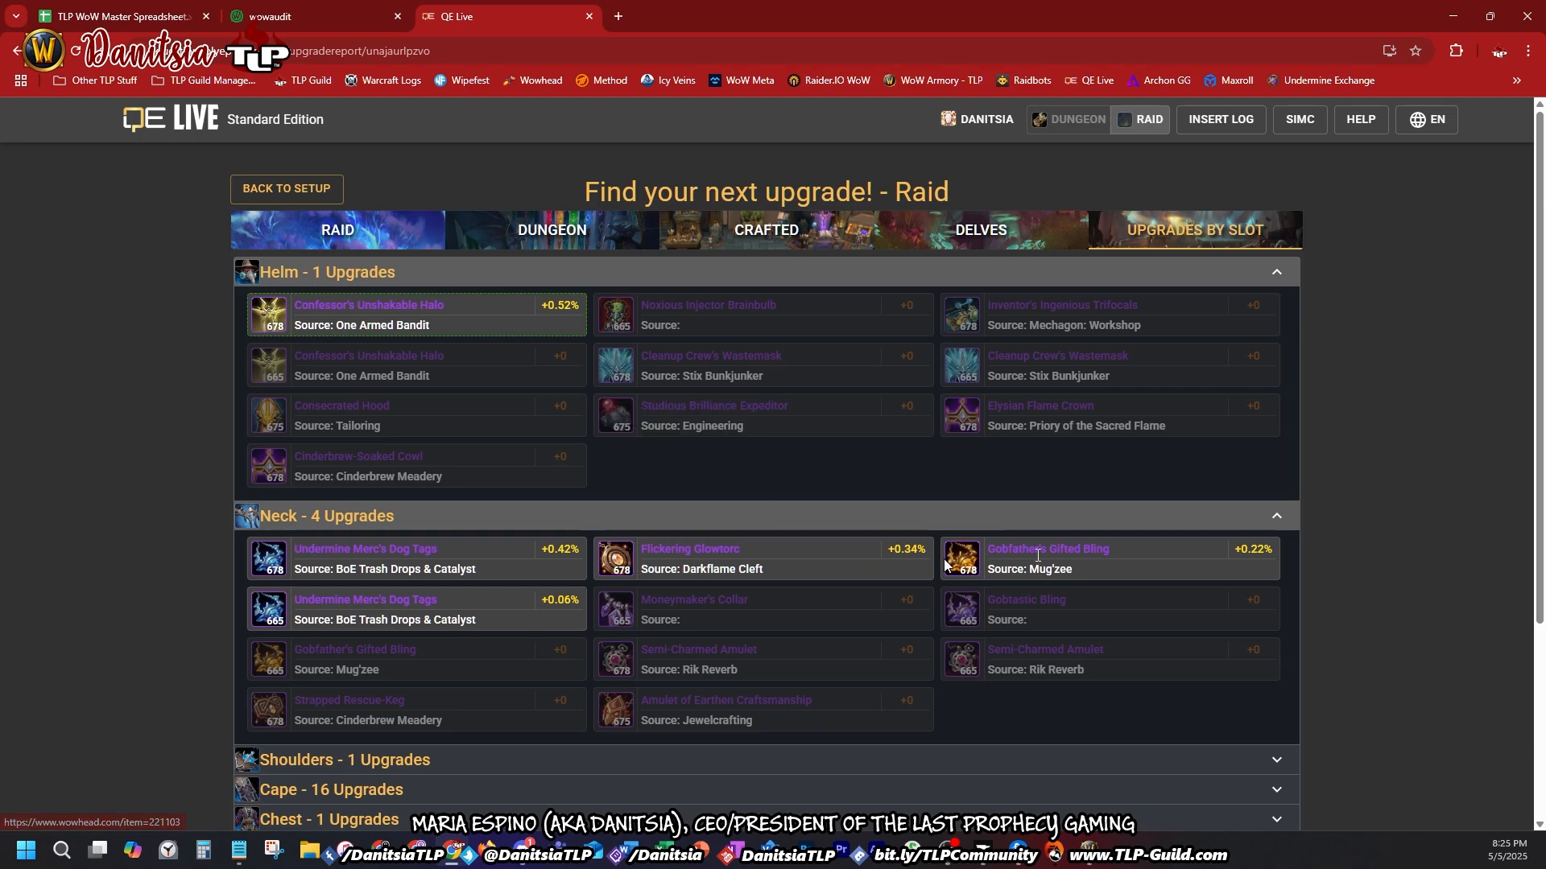
left_click(466, 38)
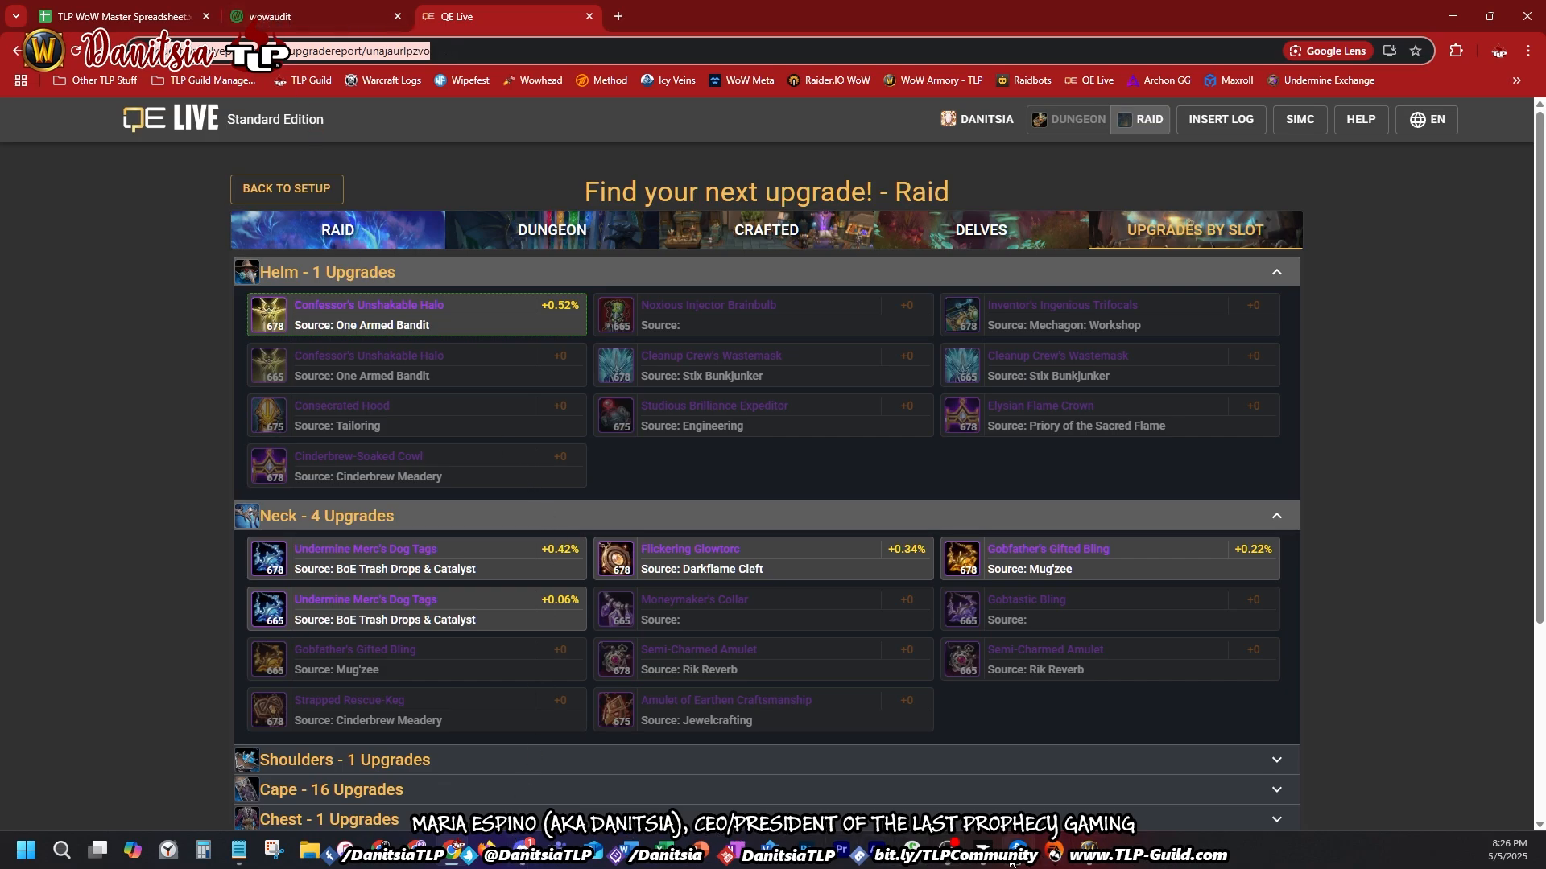
Step: Switch back to Discord and browse the TLP server's channel list down to the Raid Management signup channels
mouse_move(1047, 853)
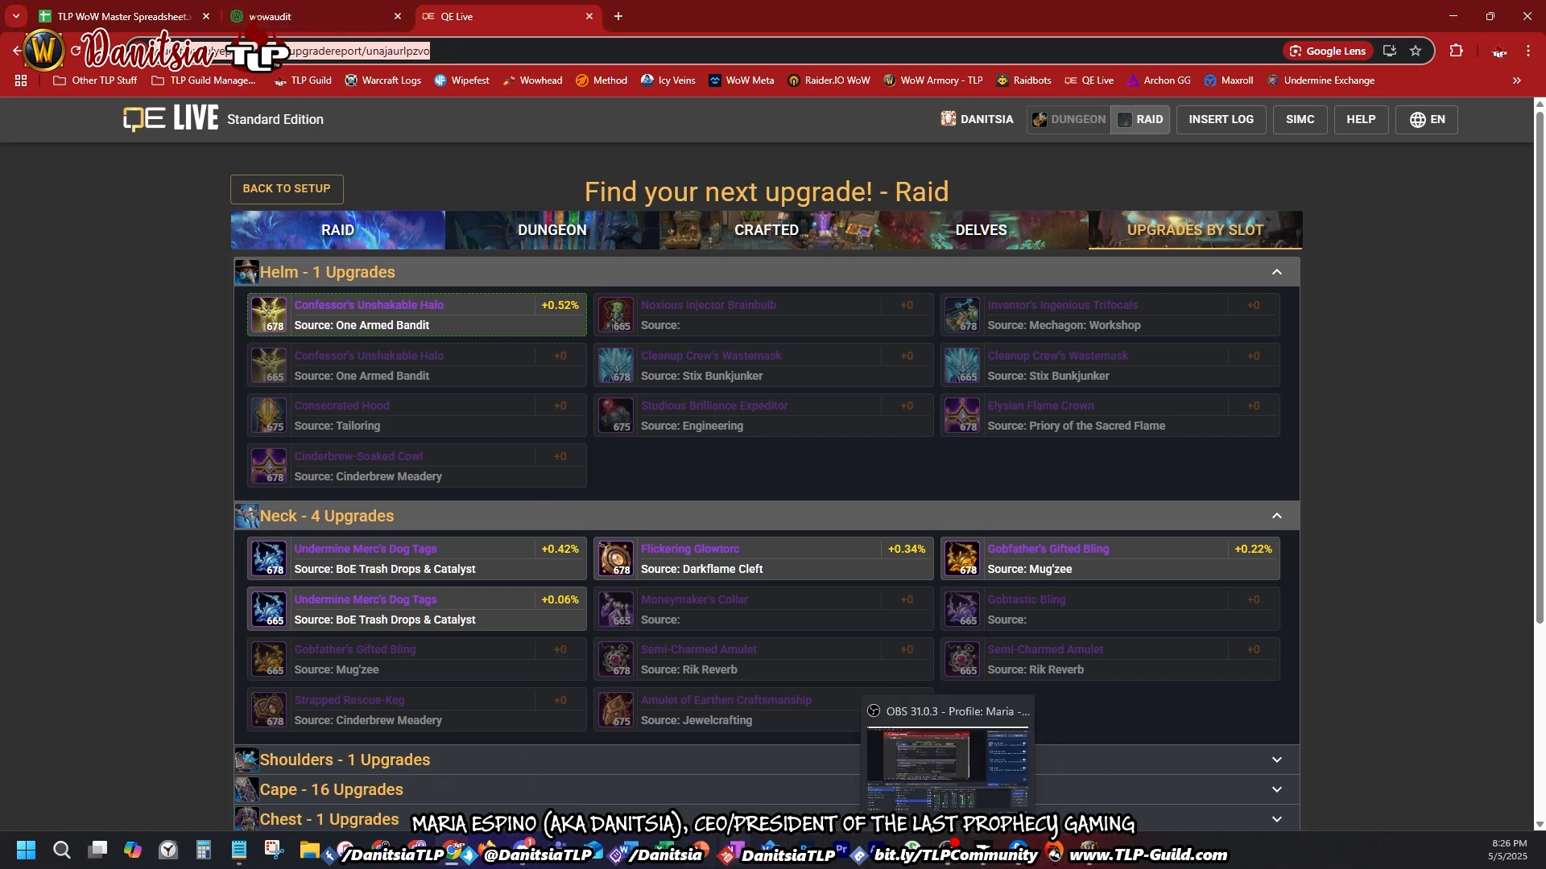
left_click(524, 848)
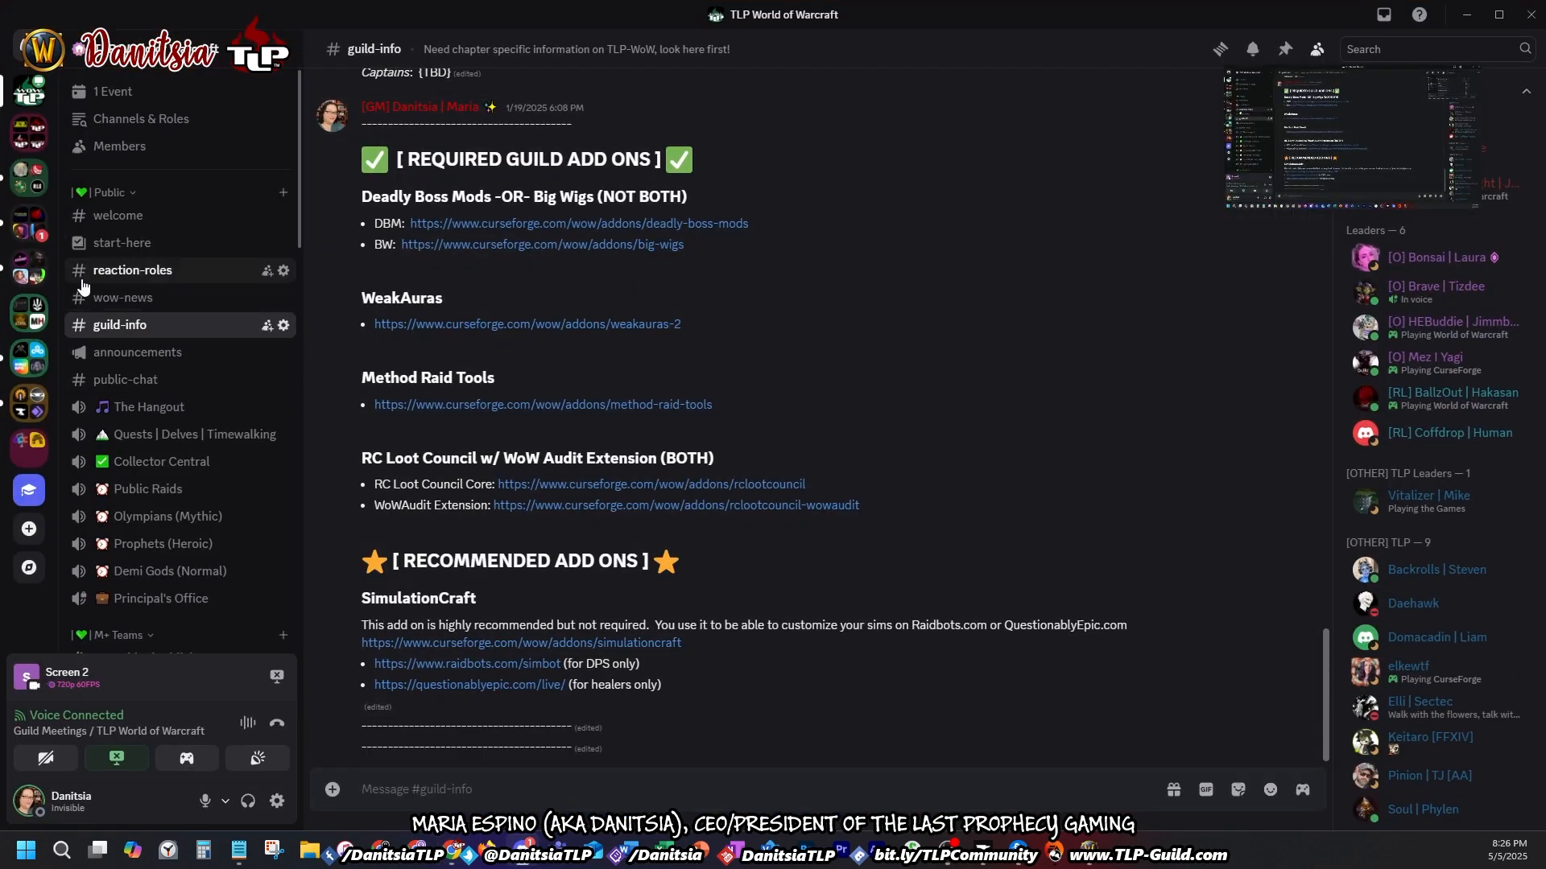
scroll(152, 347, "down", 5)
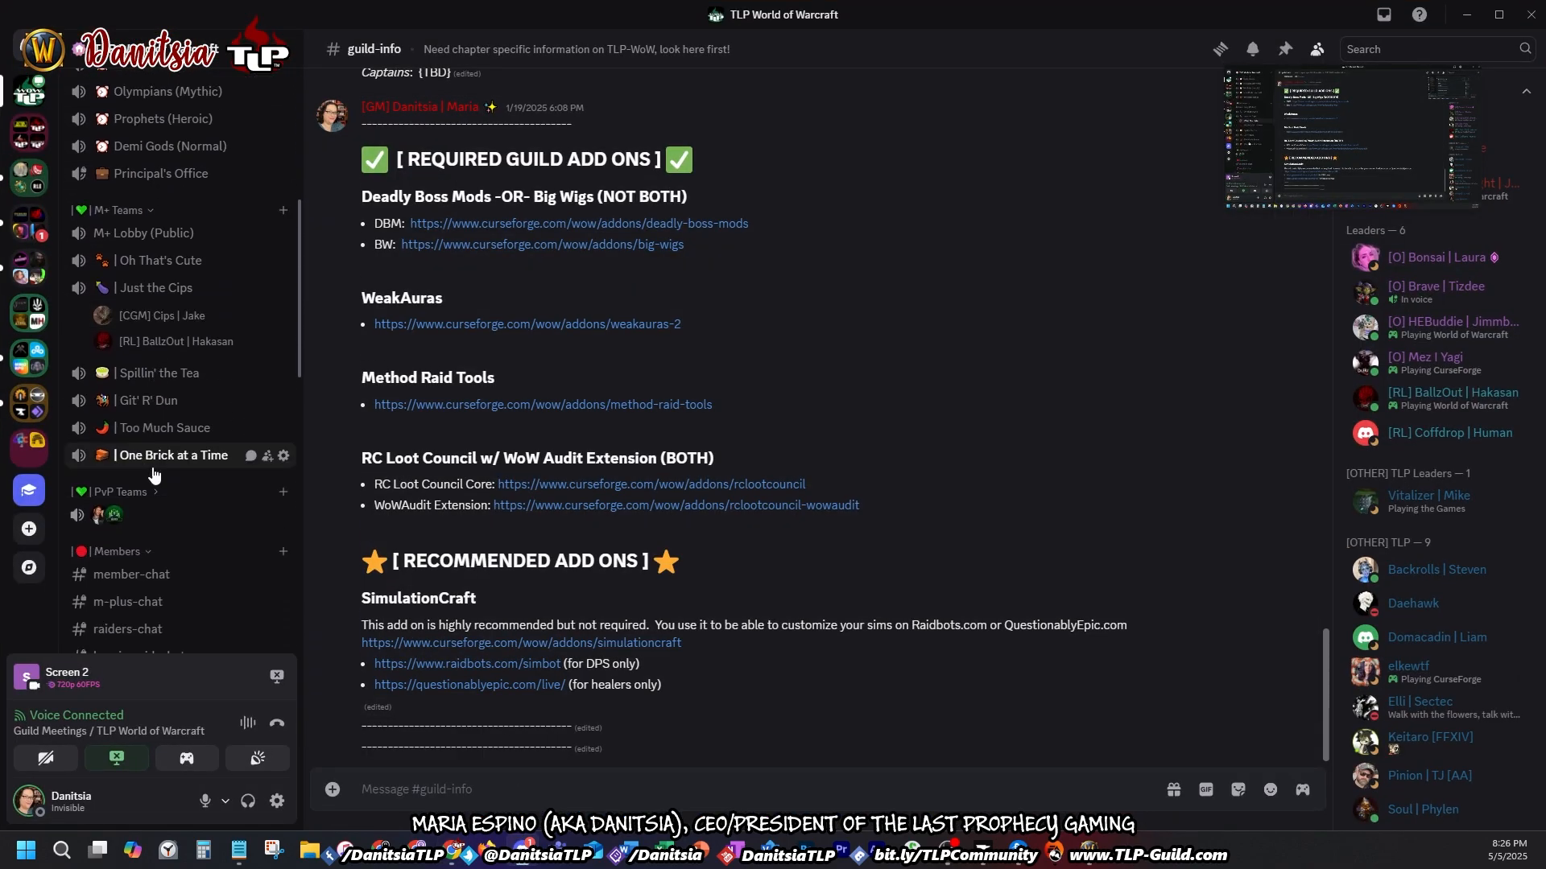
scroll(155, 475, "down", 6)
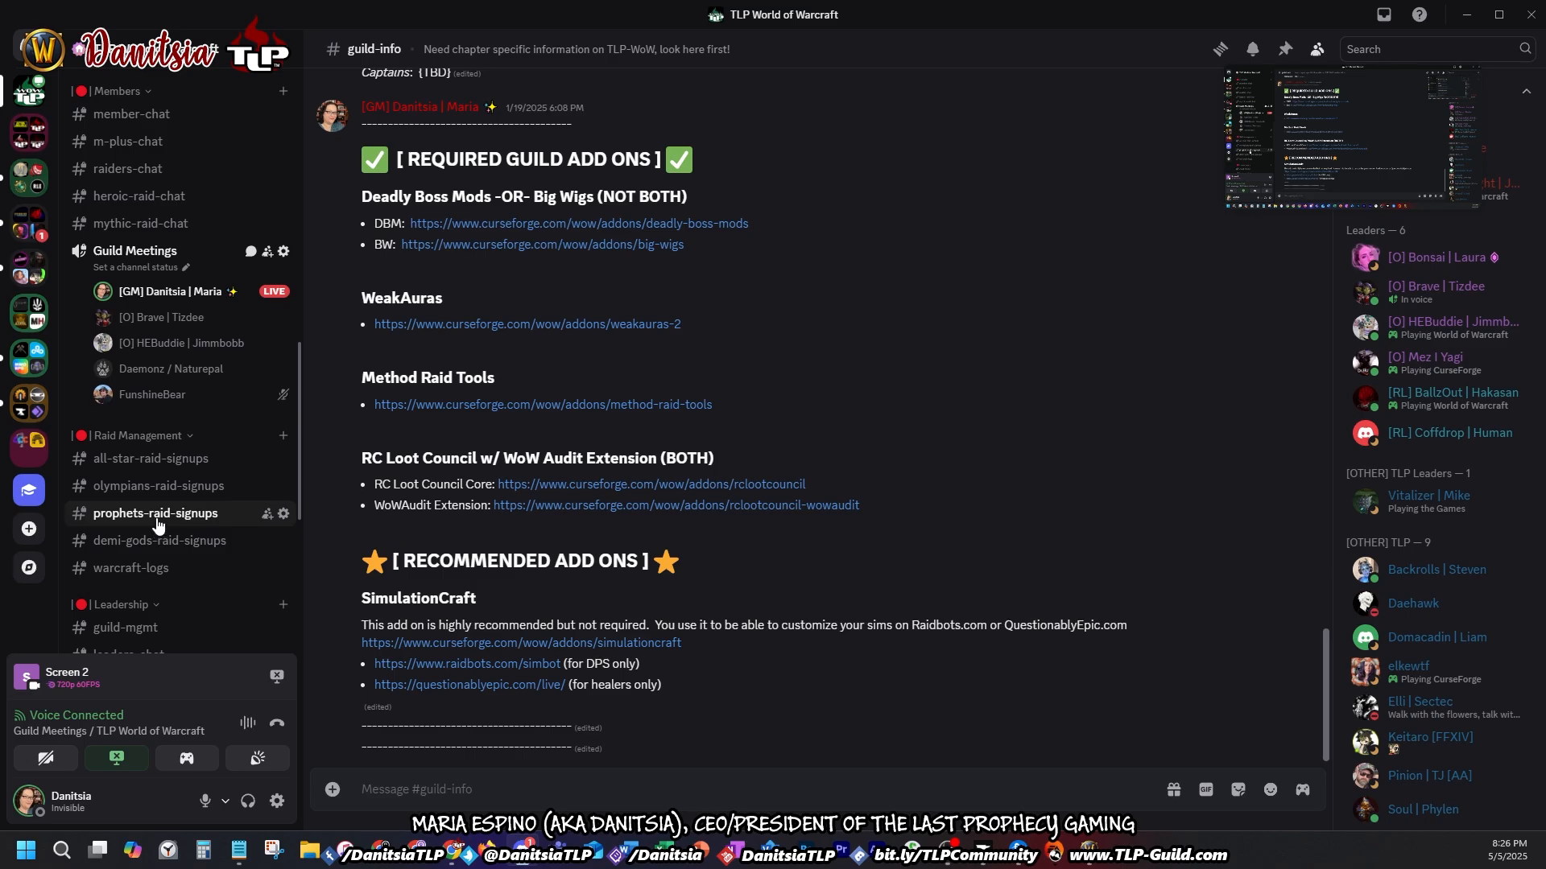
Step: Find the bot-commands channel under the System category, open it and go to its newest messages
scroll(153, 516, "down", 2)
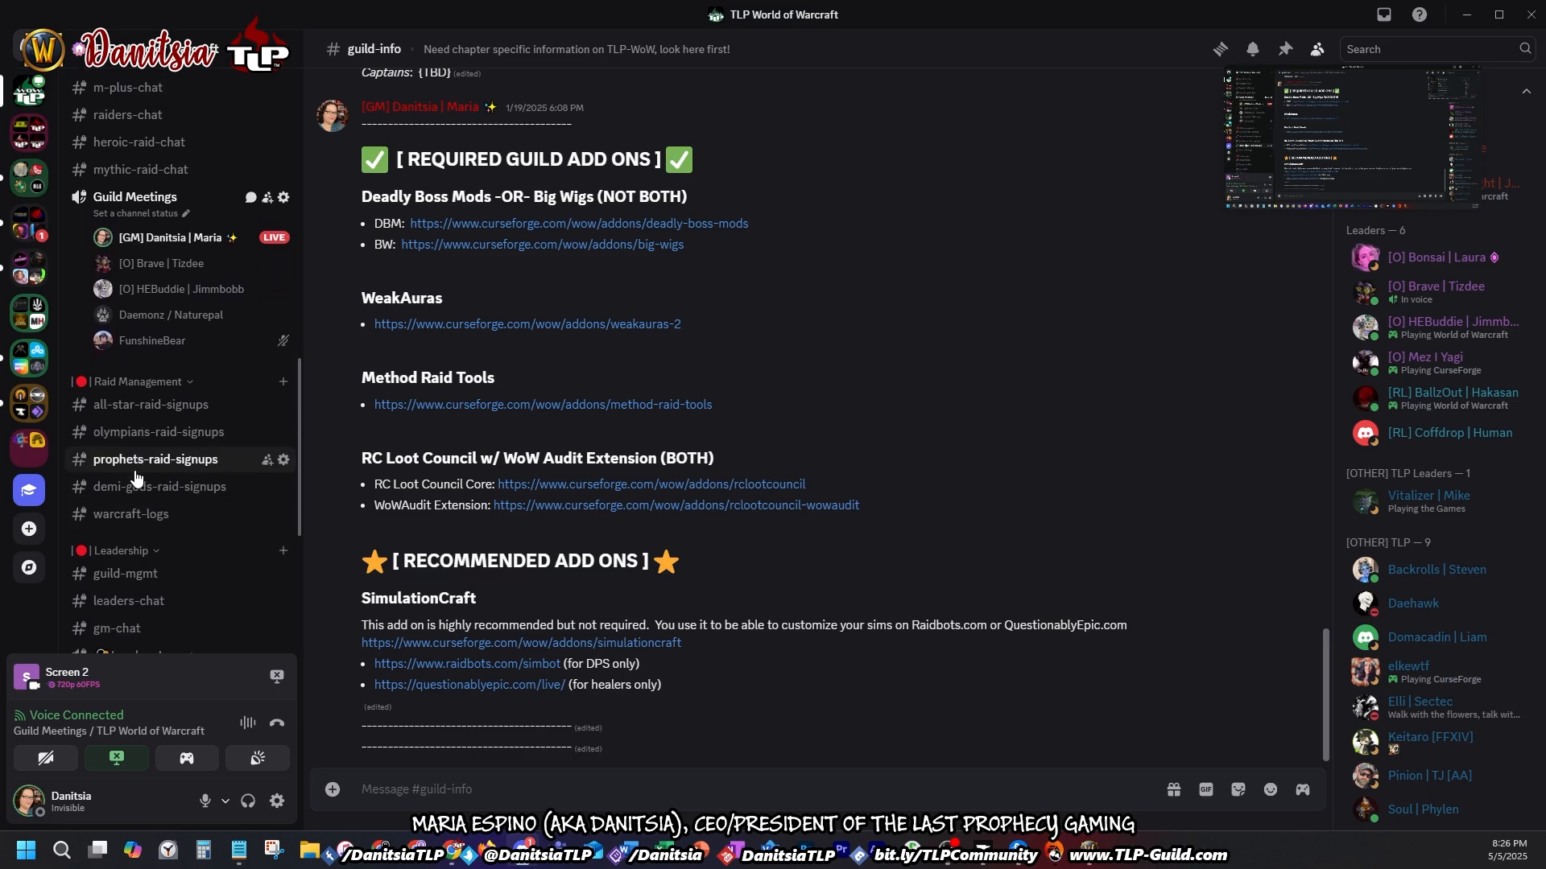
scroll(117, 532, "down", 6)
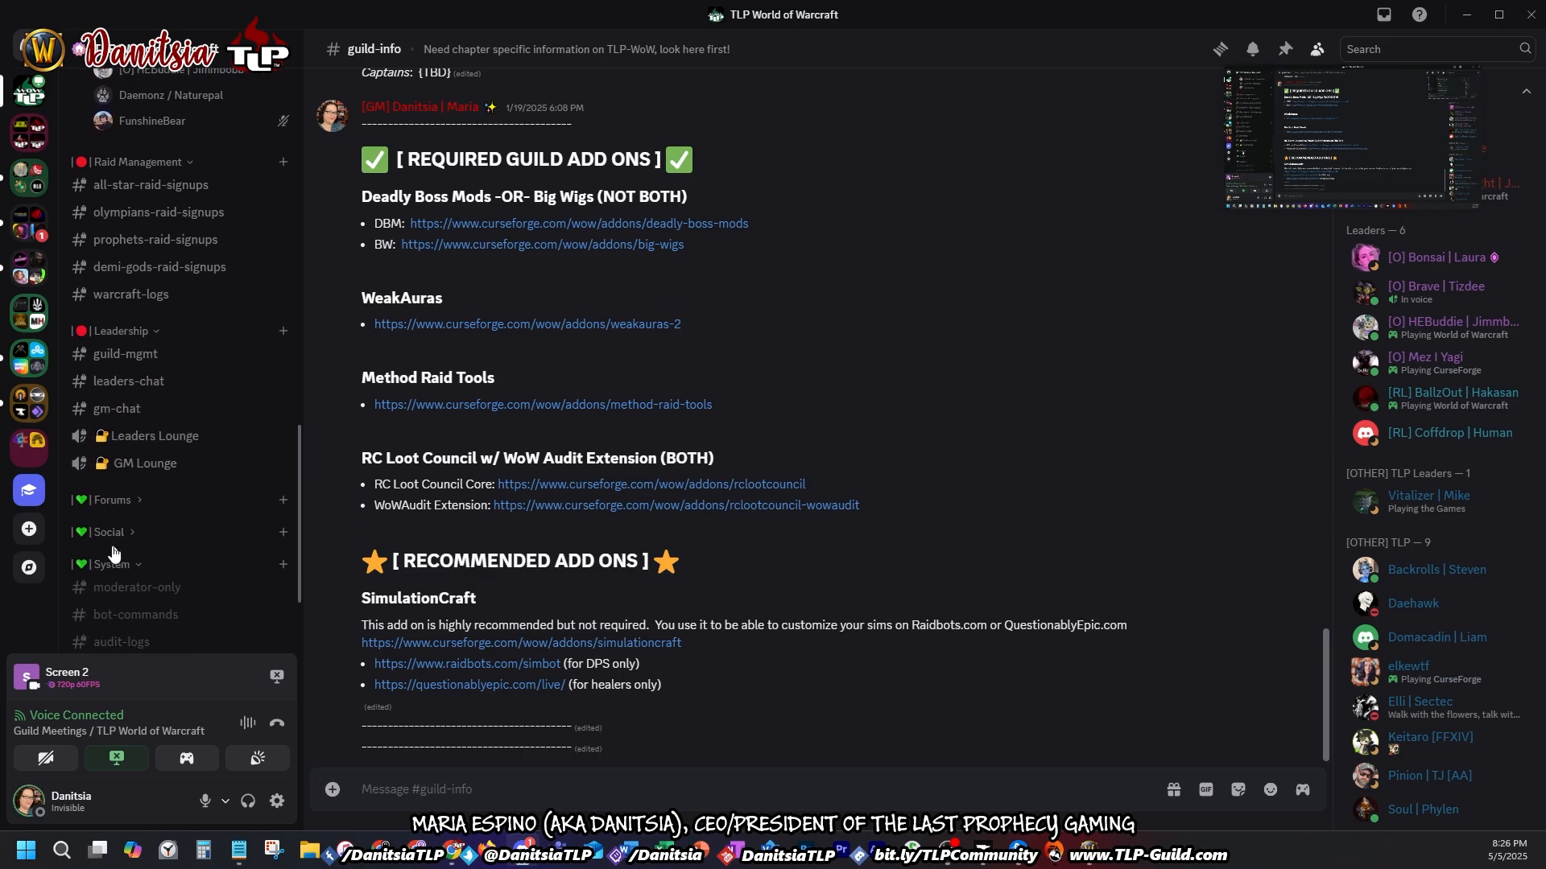
scroll(112, 551, "down", 1)
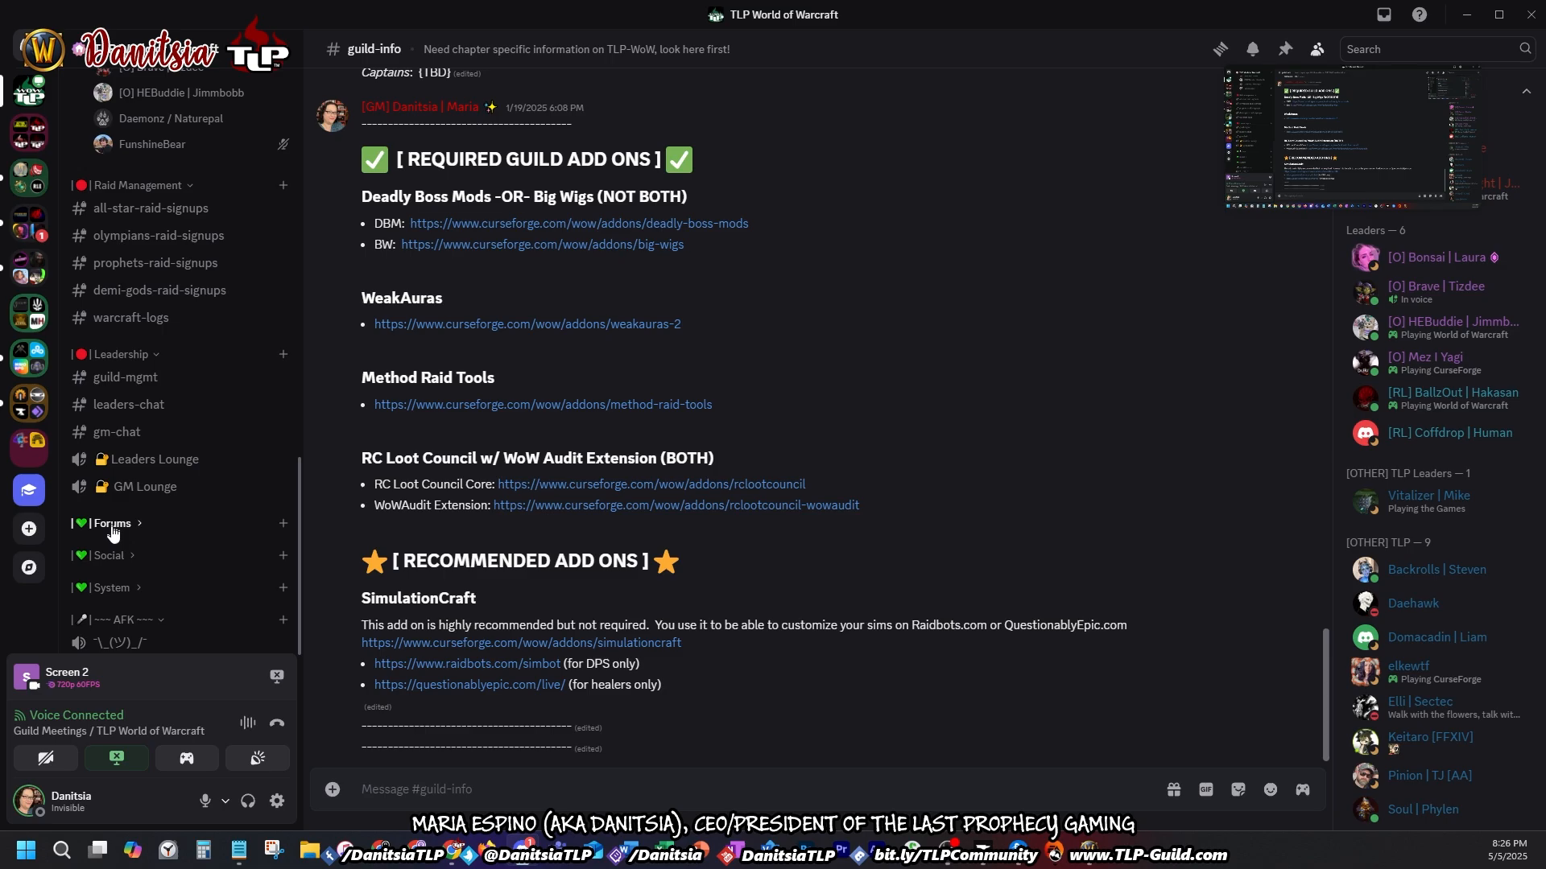
scroll(162, 580, "down", 1)
scroll(161, 577, "down", 3)
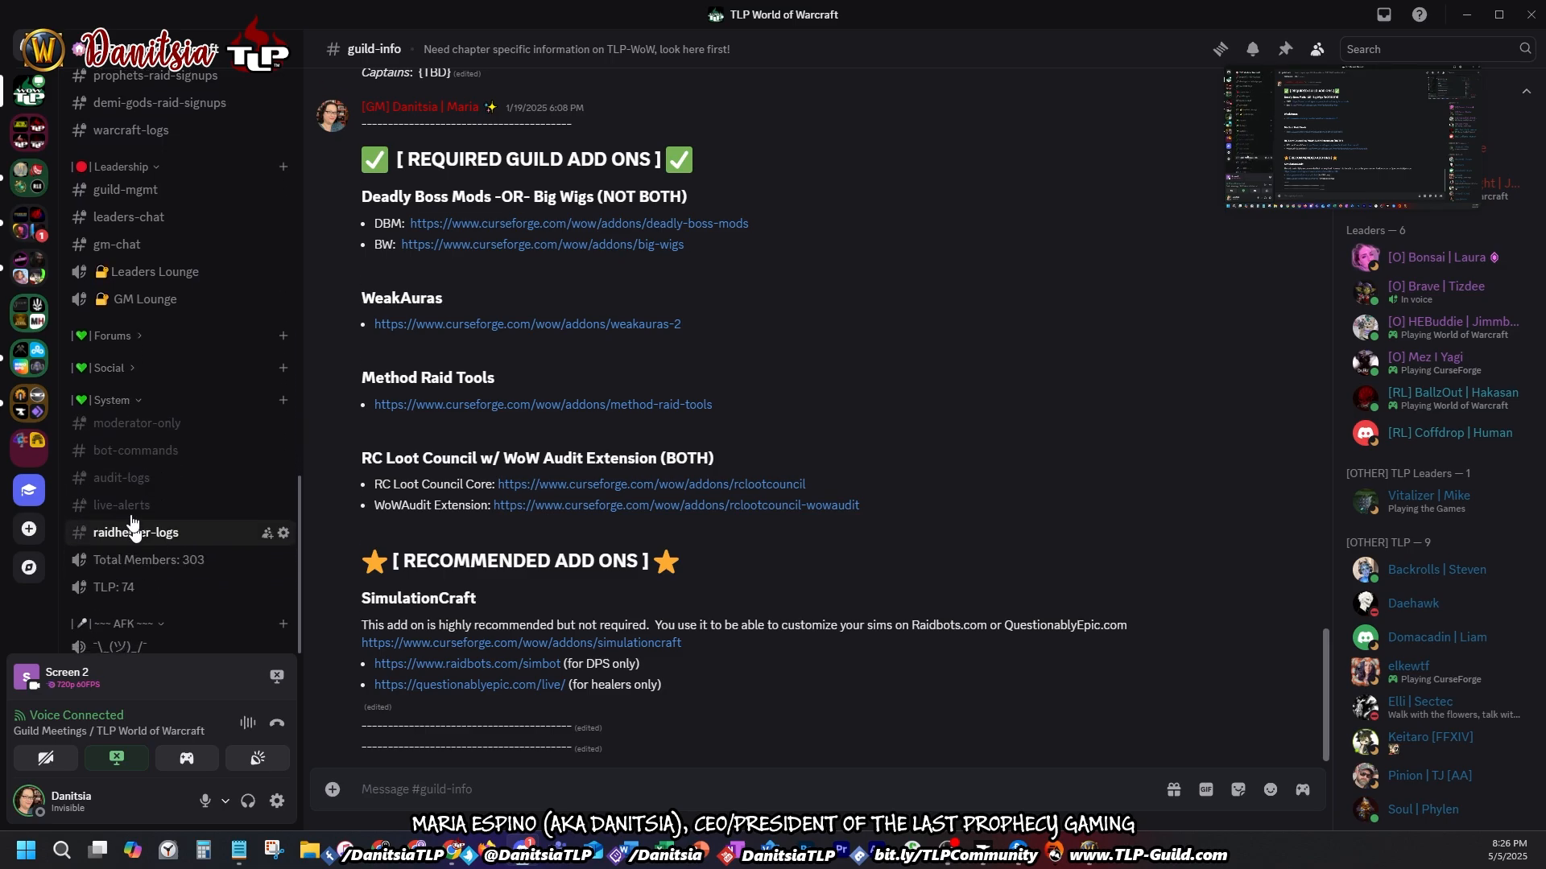
left_click(122, 457)
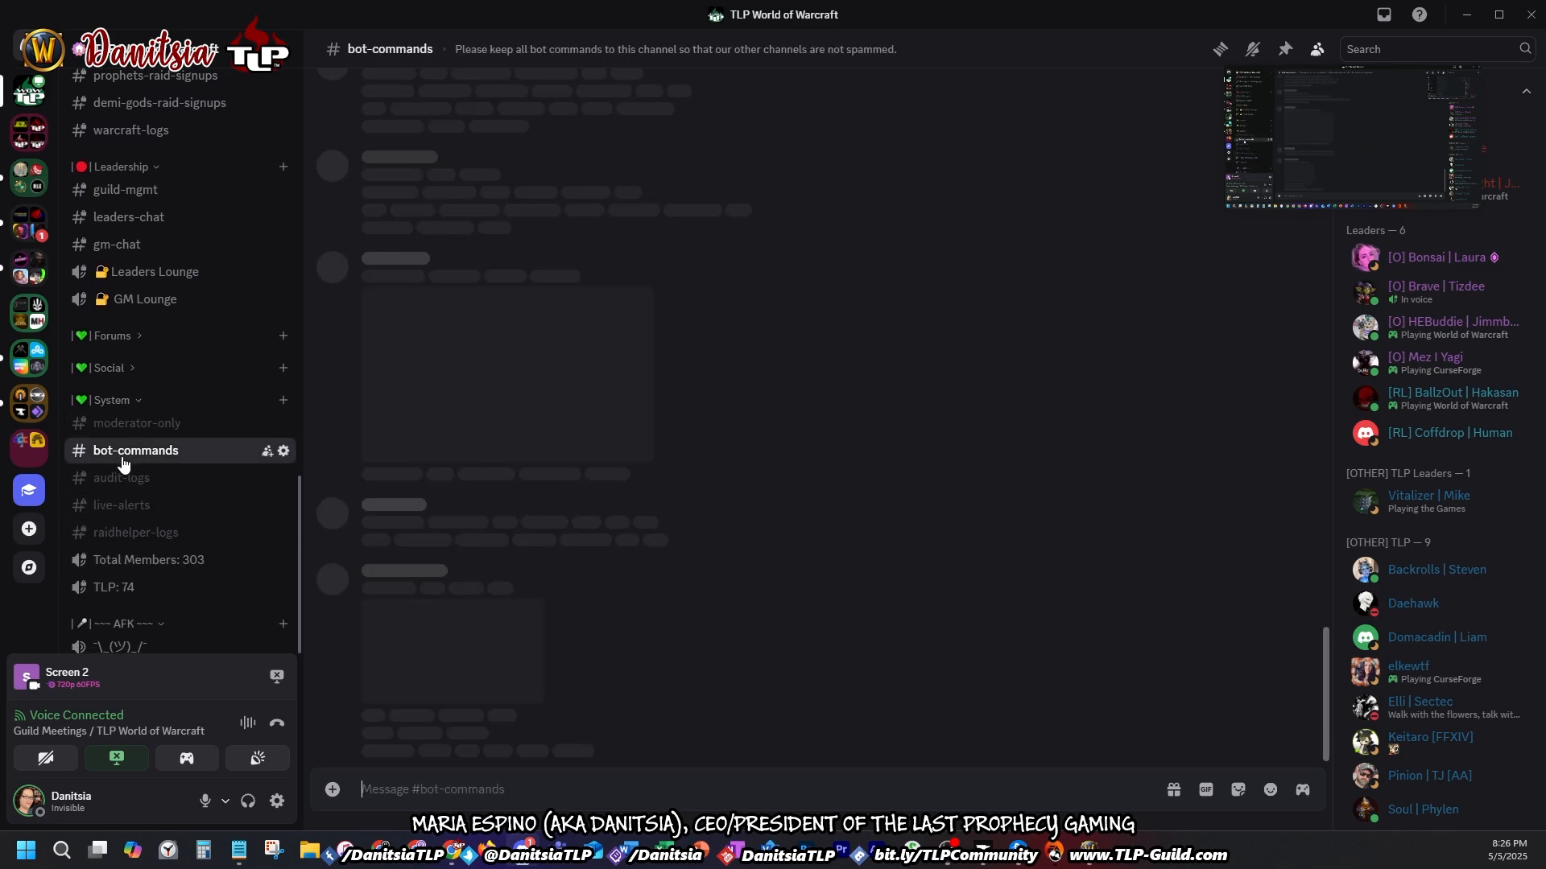
scroll(638, 612, "down", 2)
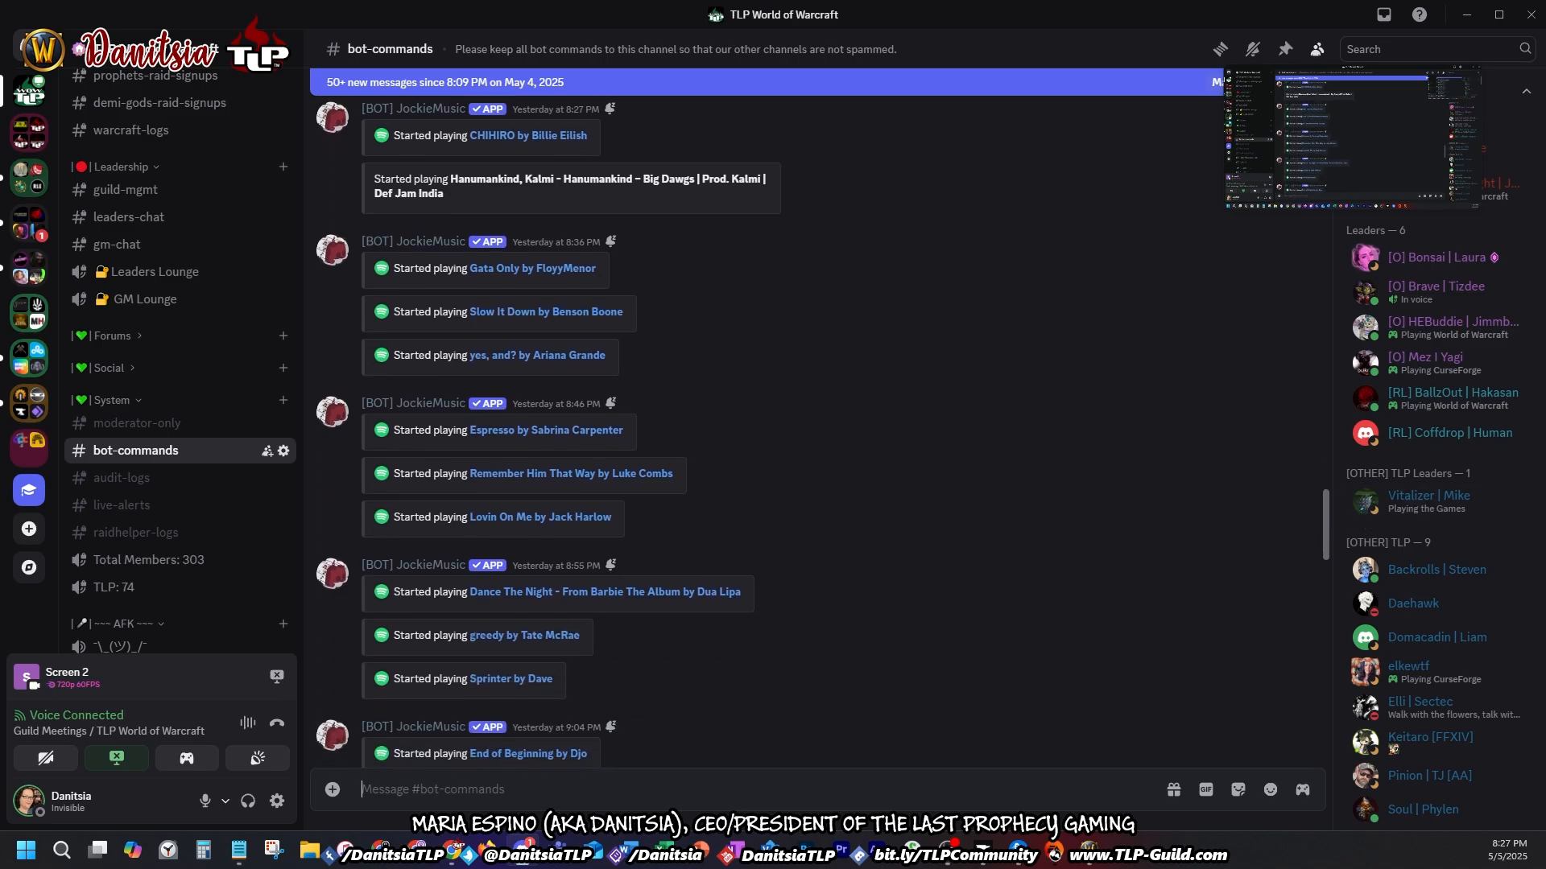
left_click_drag(1325, 514, 1342, 813)
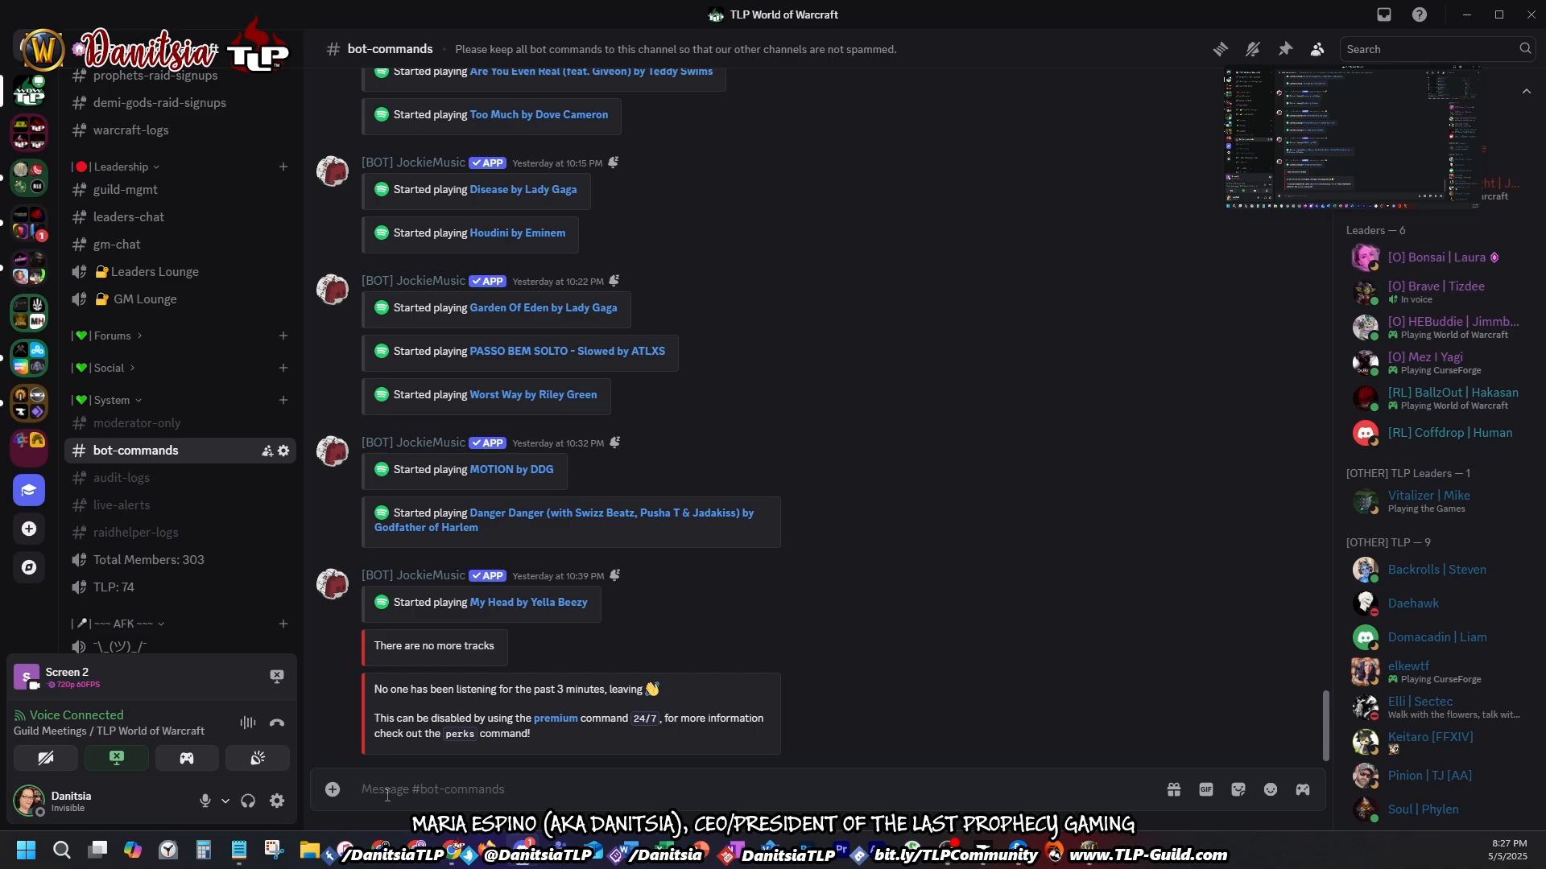
Step: Run wowaudit's /link_account command in the bot-commands channel and dismiss the bot's private reply
type("/link warcraft-logs-link")
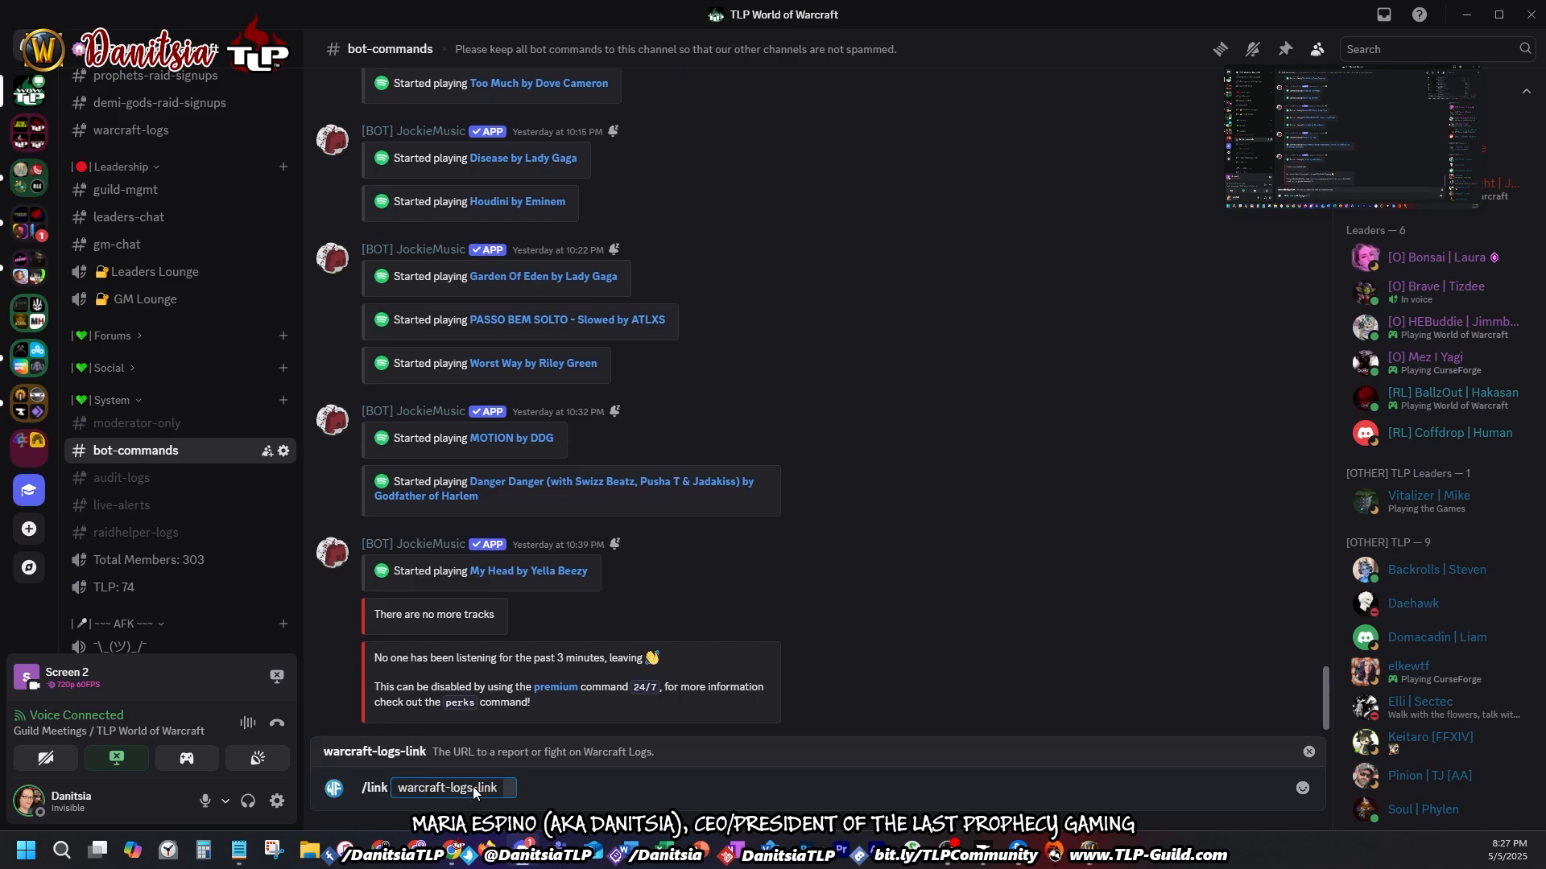
key("BackSpace")
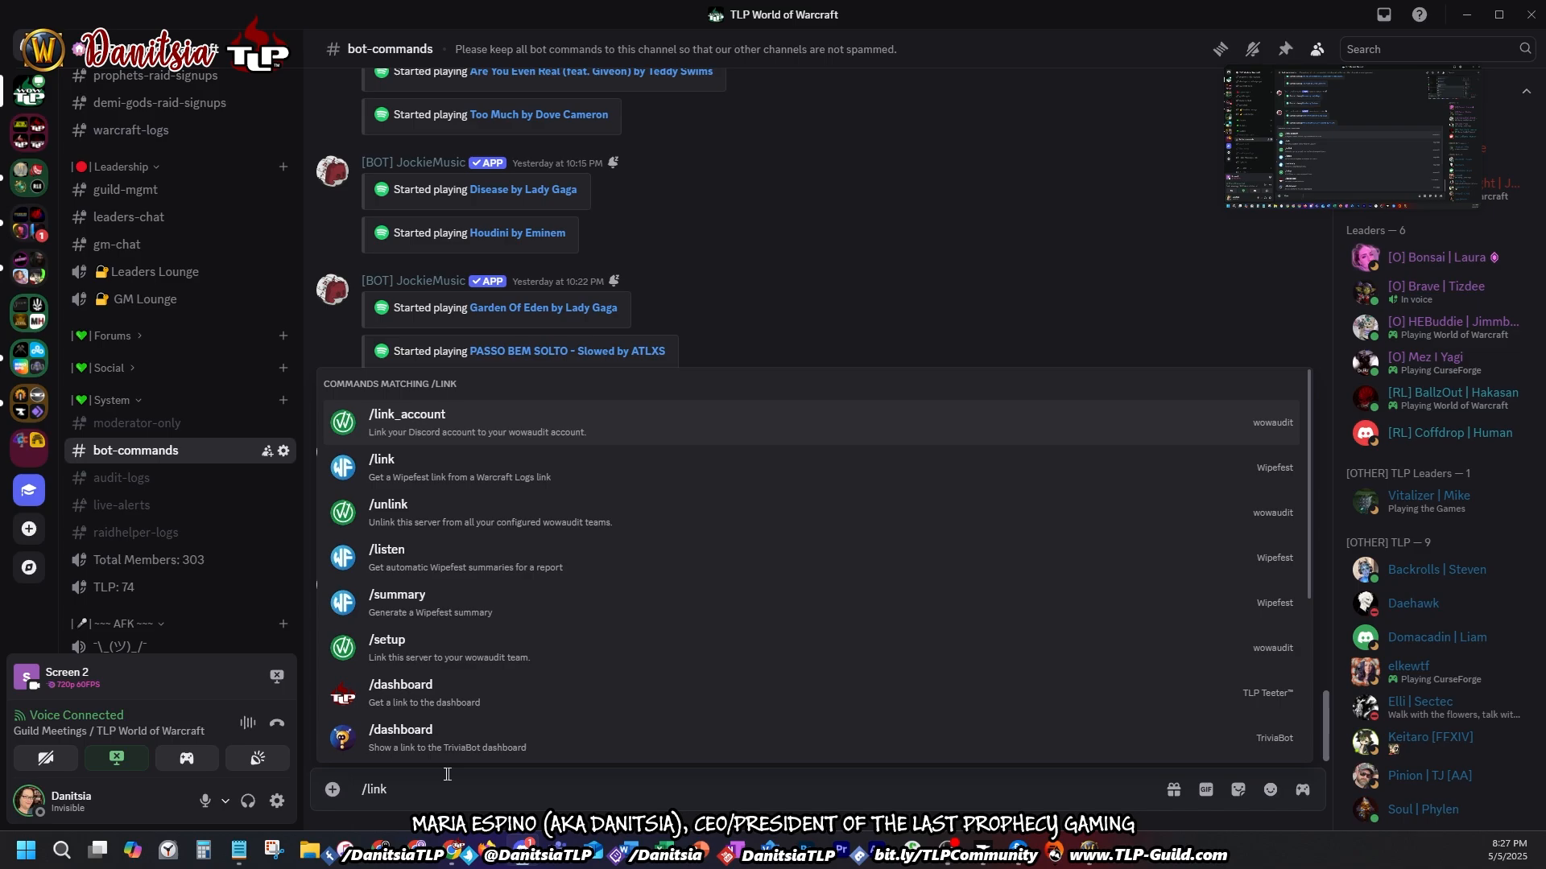
left_click(365, 418)
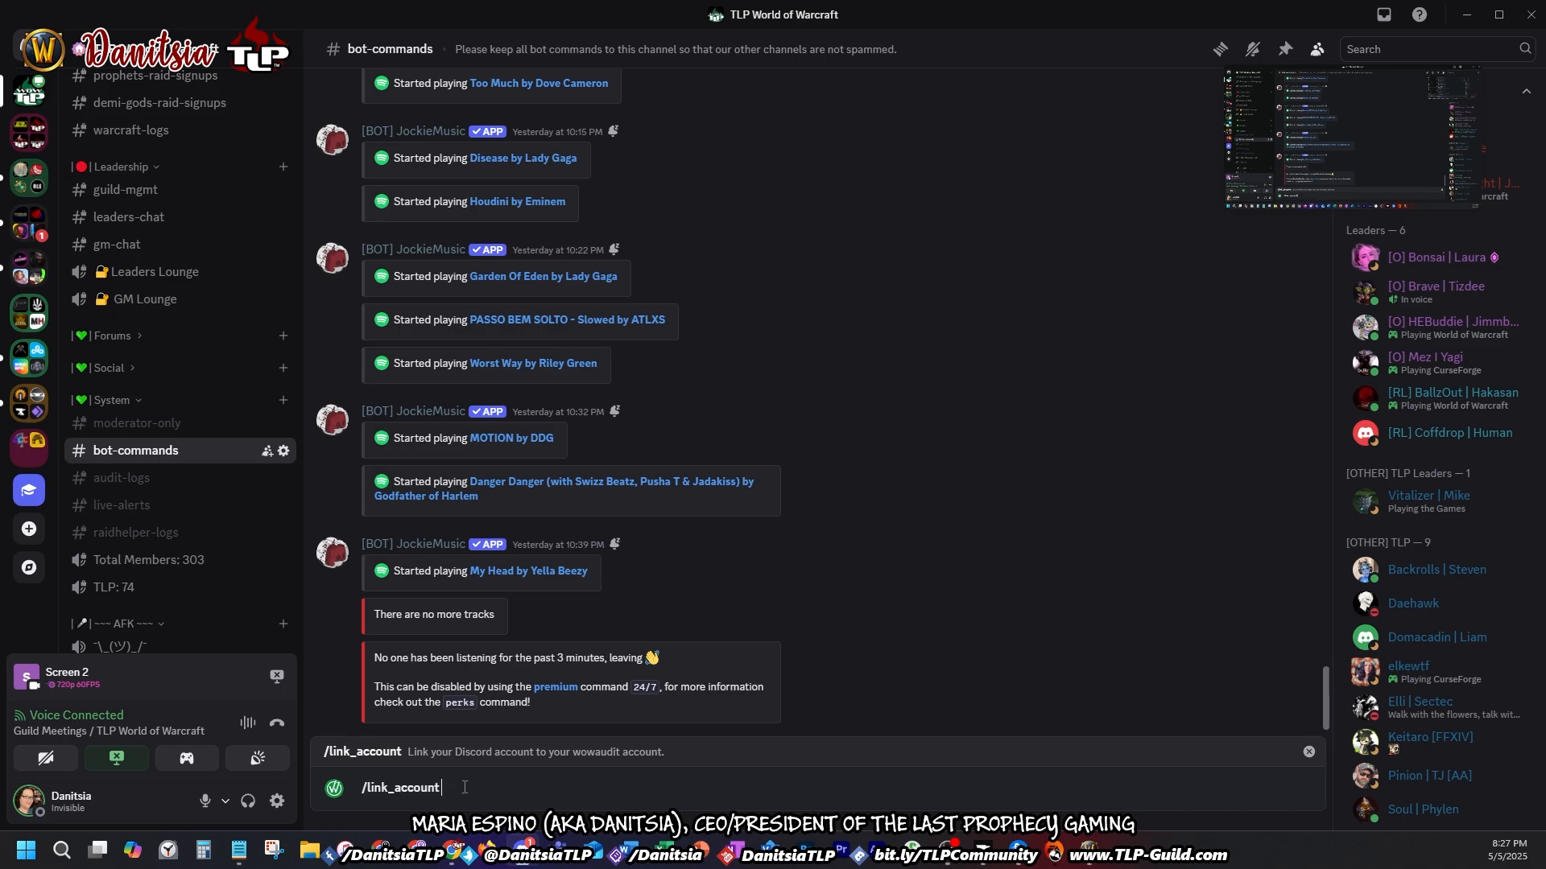
key("Return")
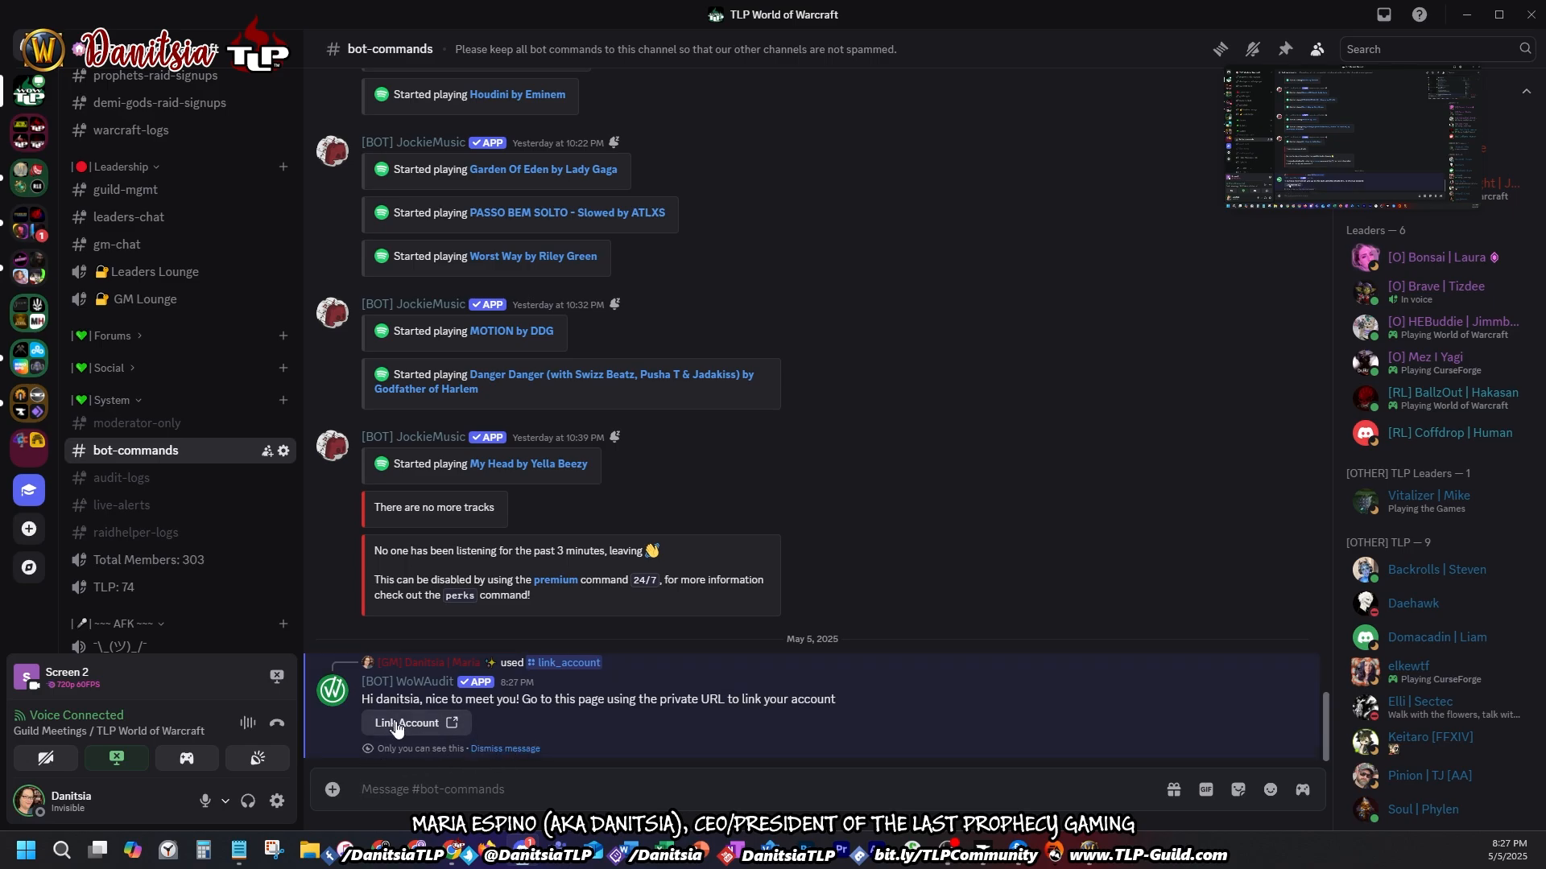
left_click(505, 749)
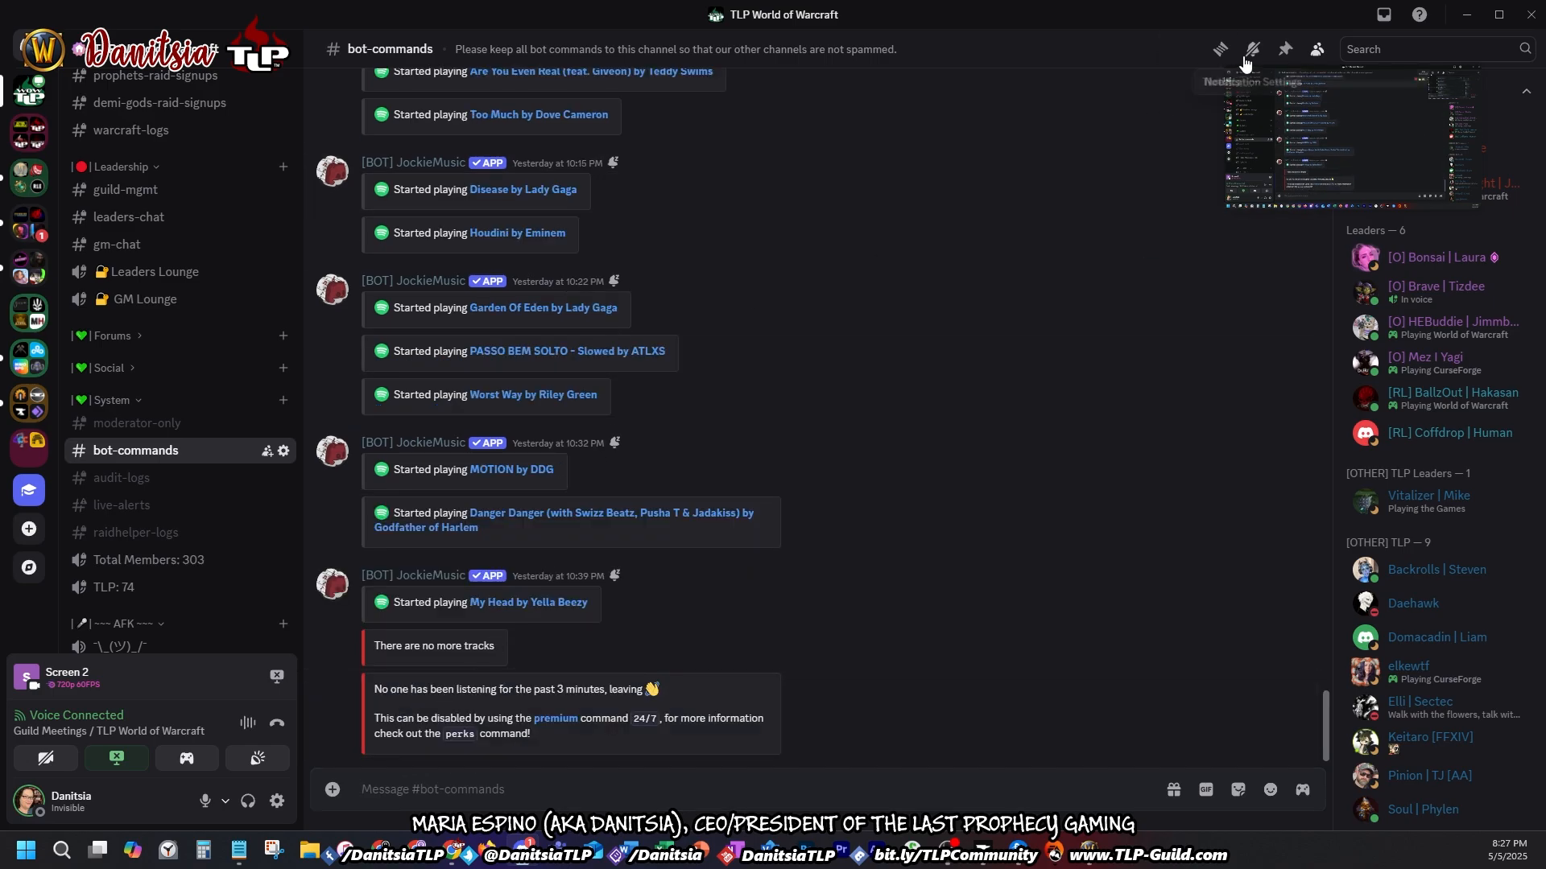
Step: Switch to the wowaudit site in the browser and log in to open the account profile
left_click(1470, 16)
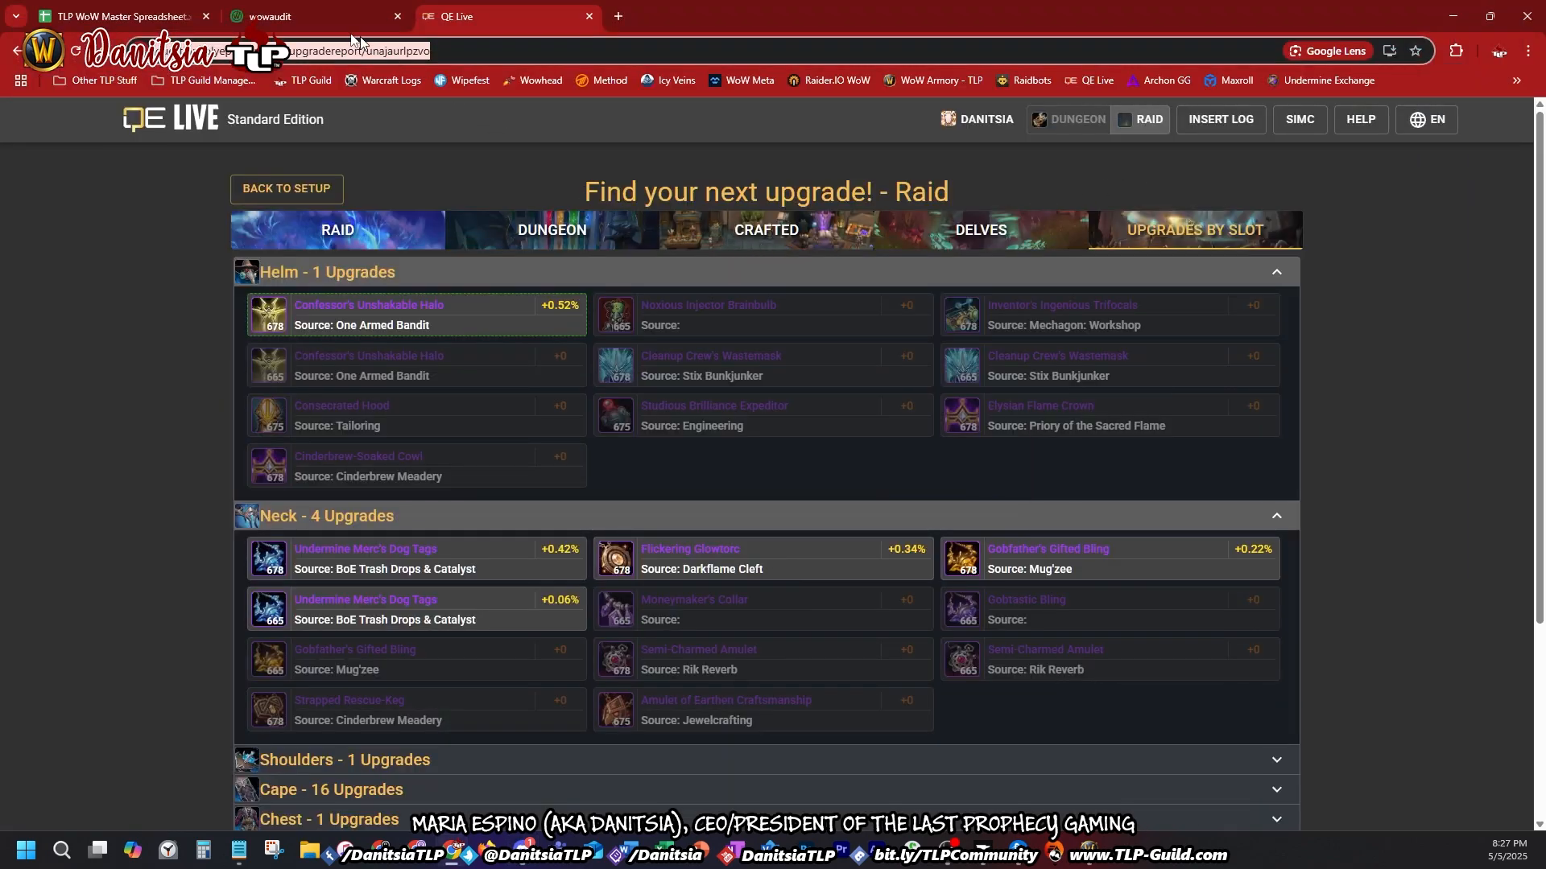
left_click(270, 19)
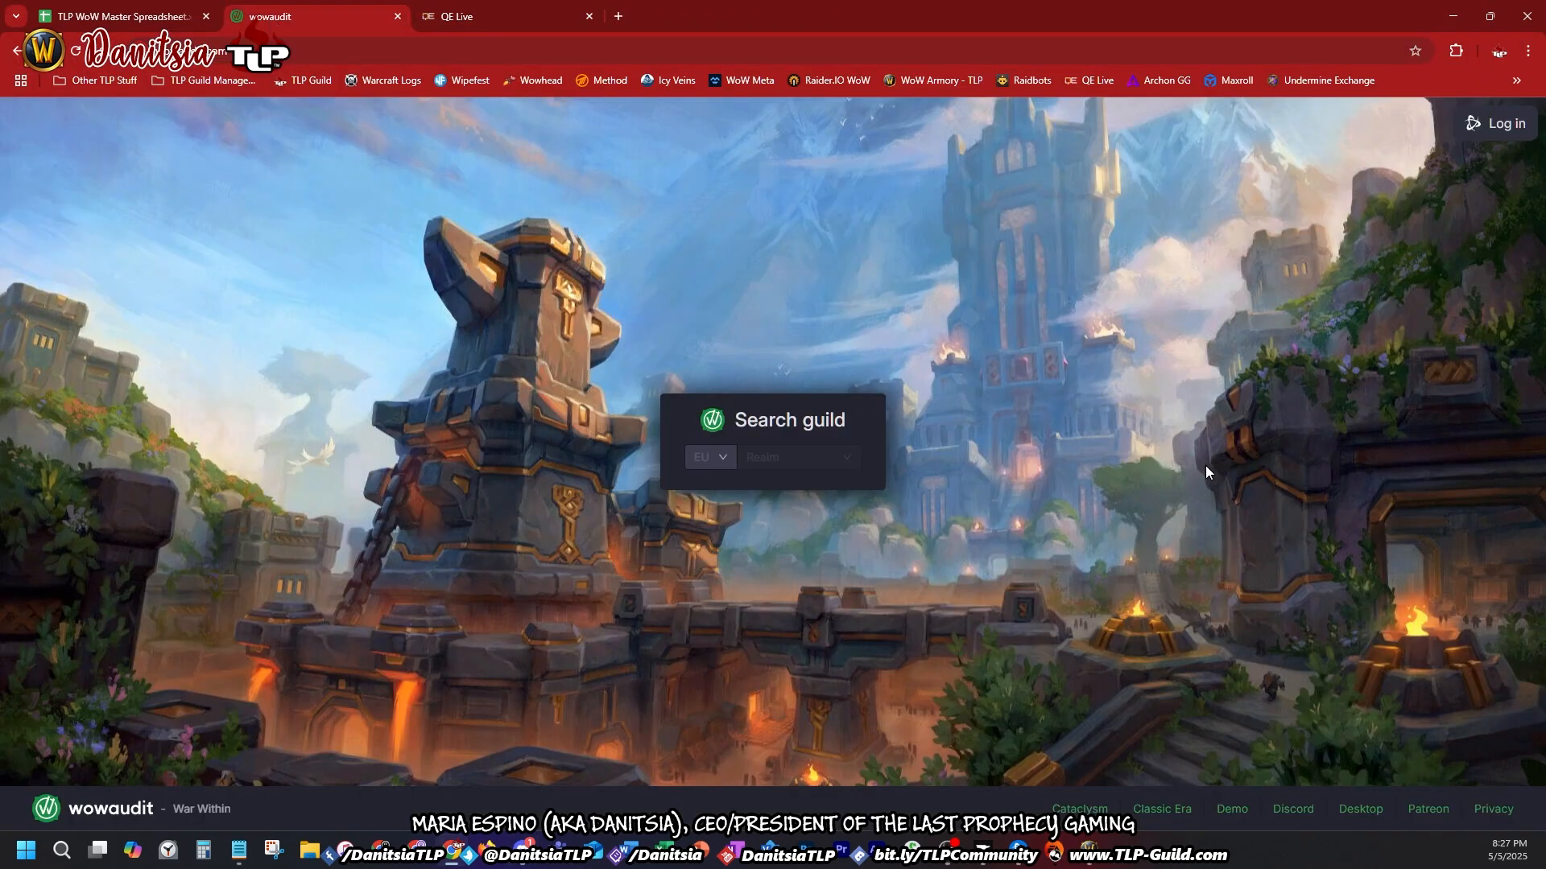
left_click(1482, 133)
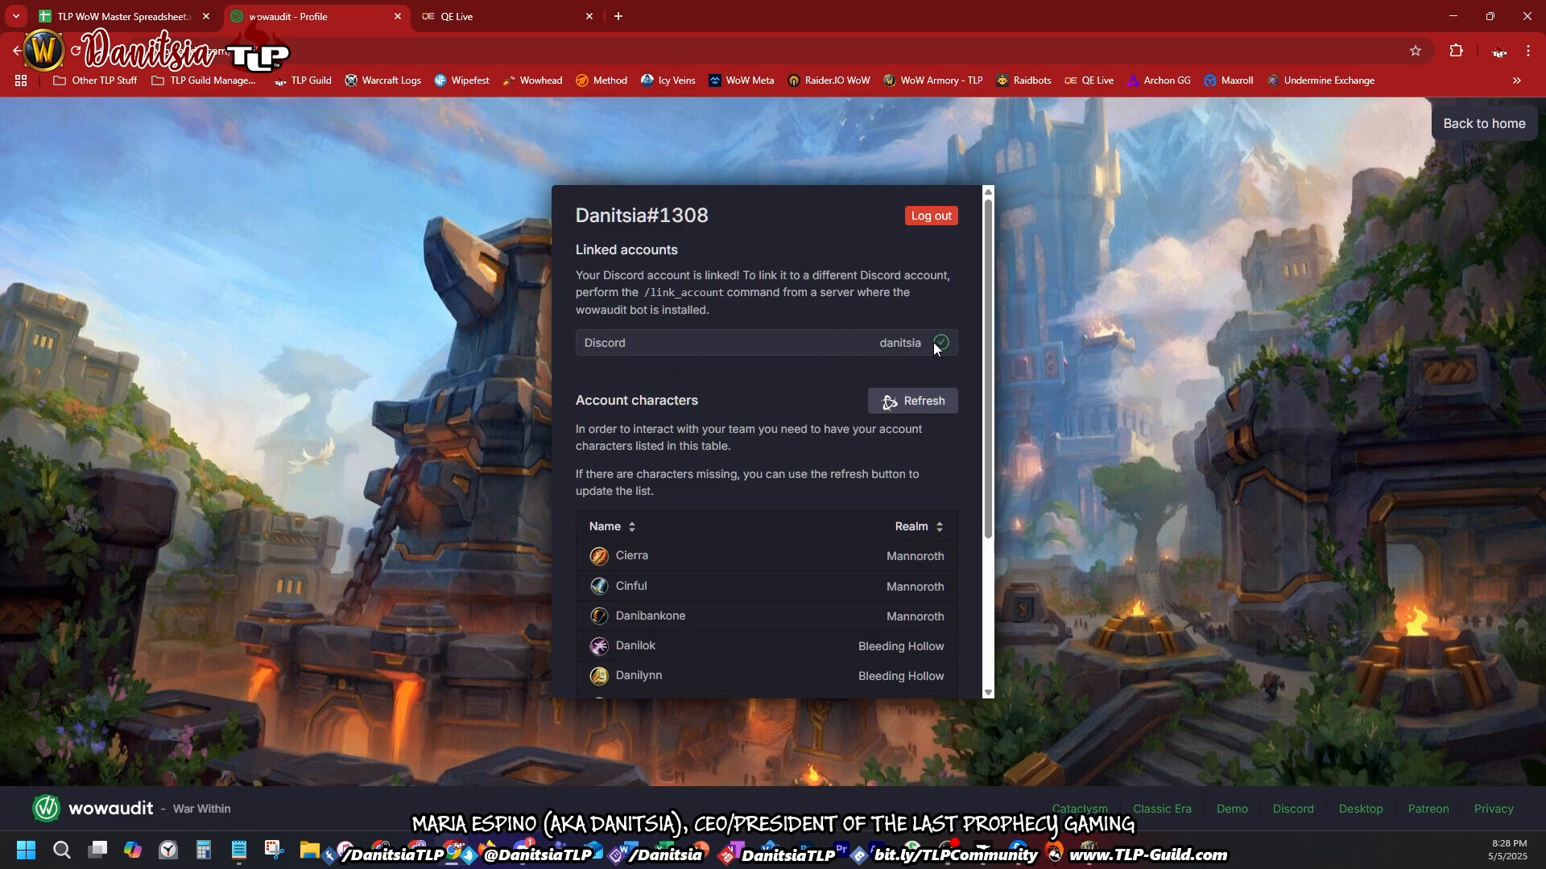
Step: Review the linked Discord account and the account characters on the profile, and return to the wowaudit home page
scroll(909, 413, "down", 2)
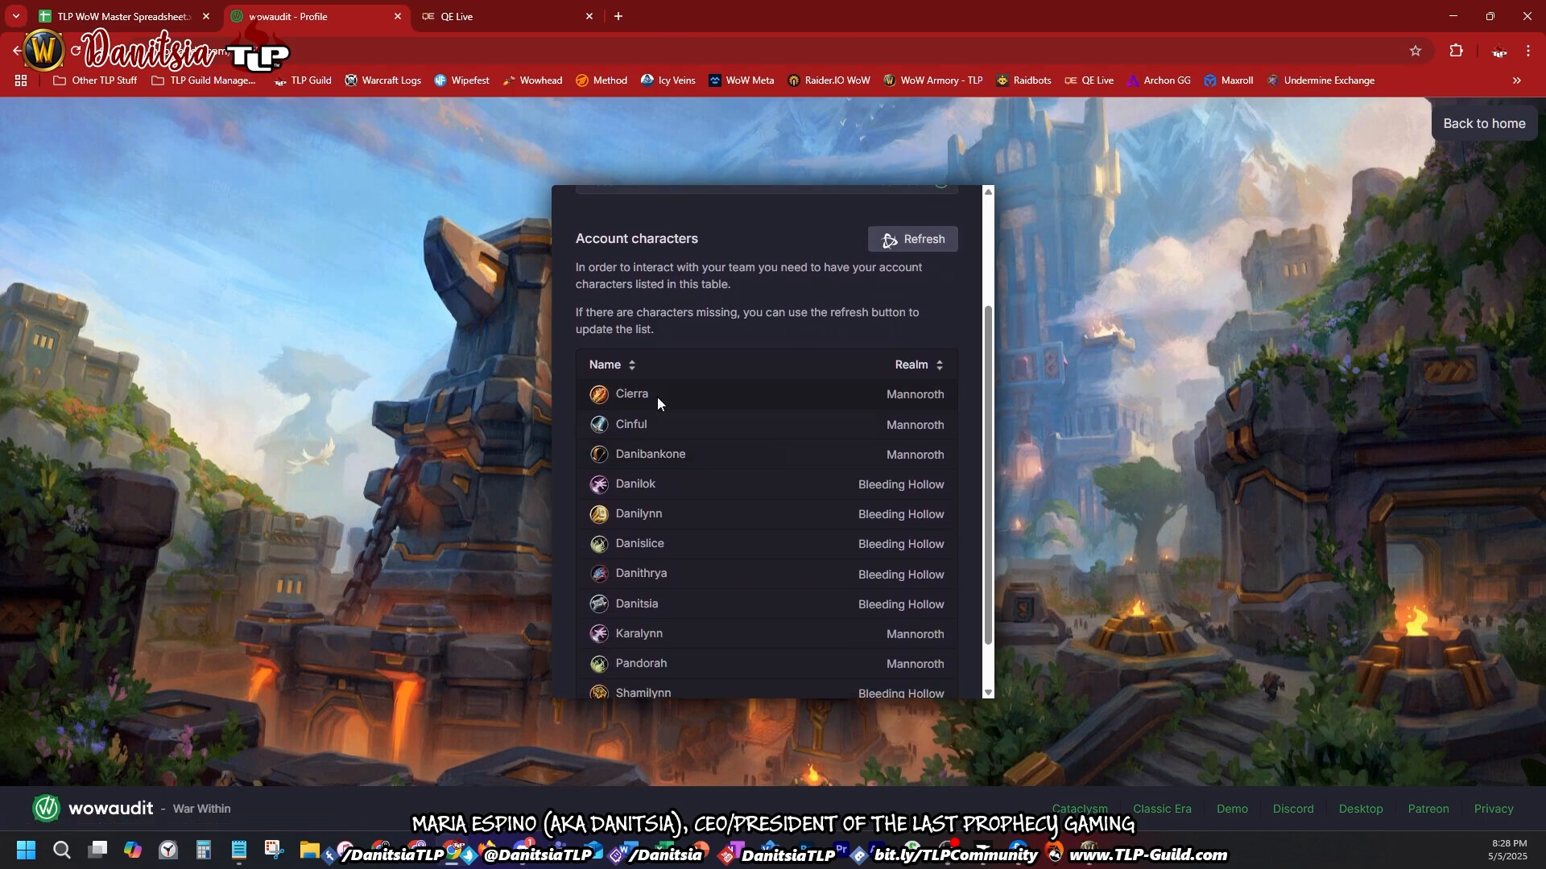
scroll(694, 409, "up", 2)
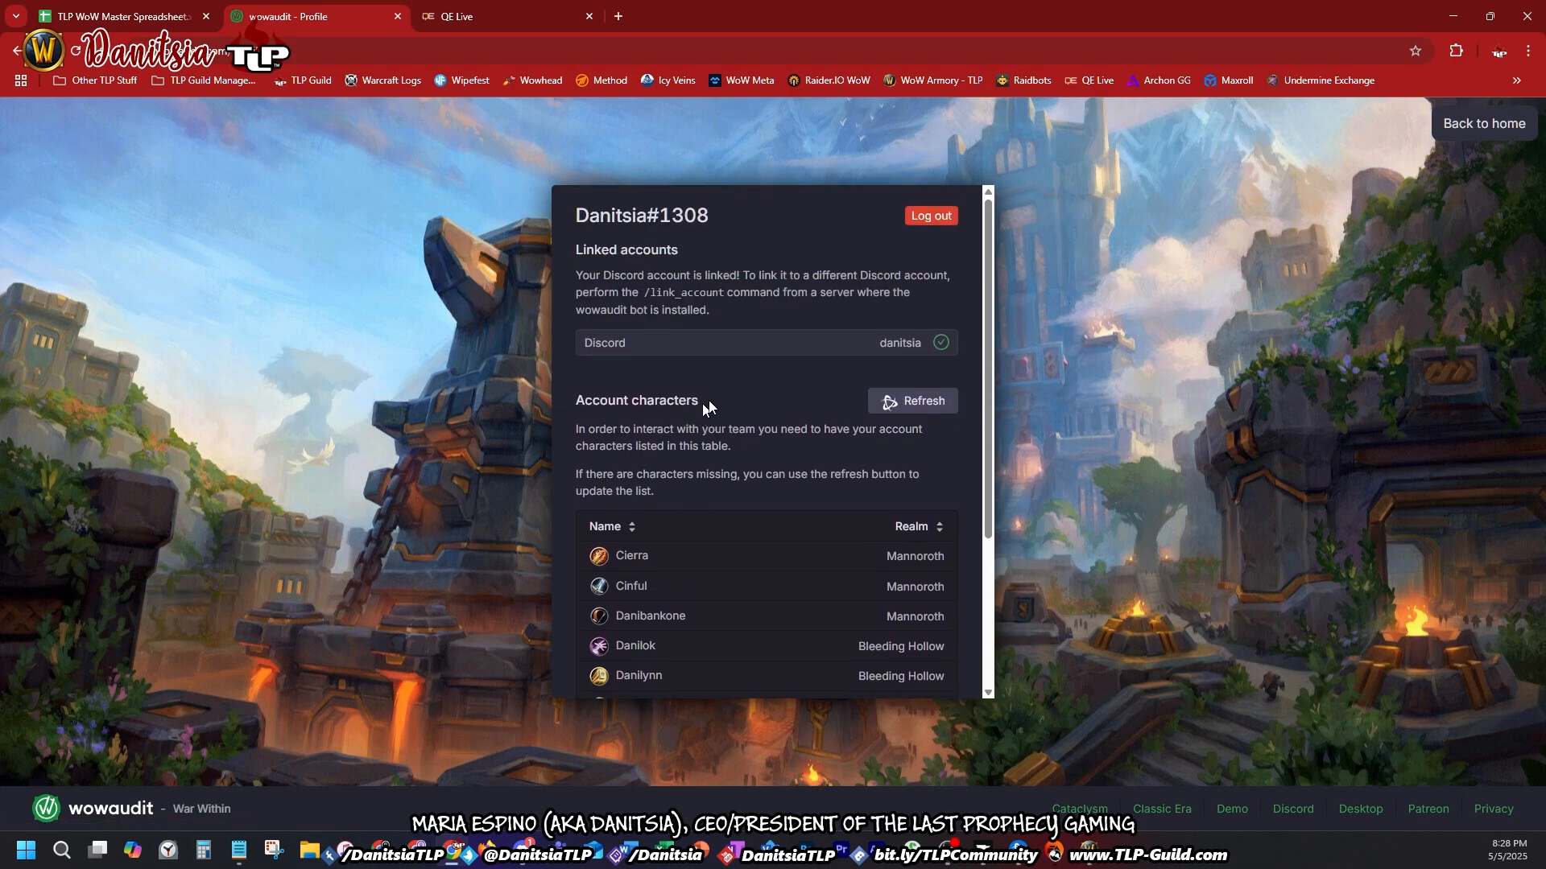
left_click(1496, 123)
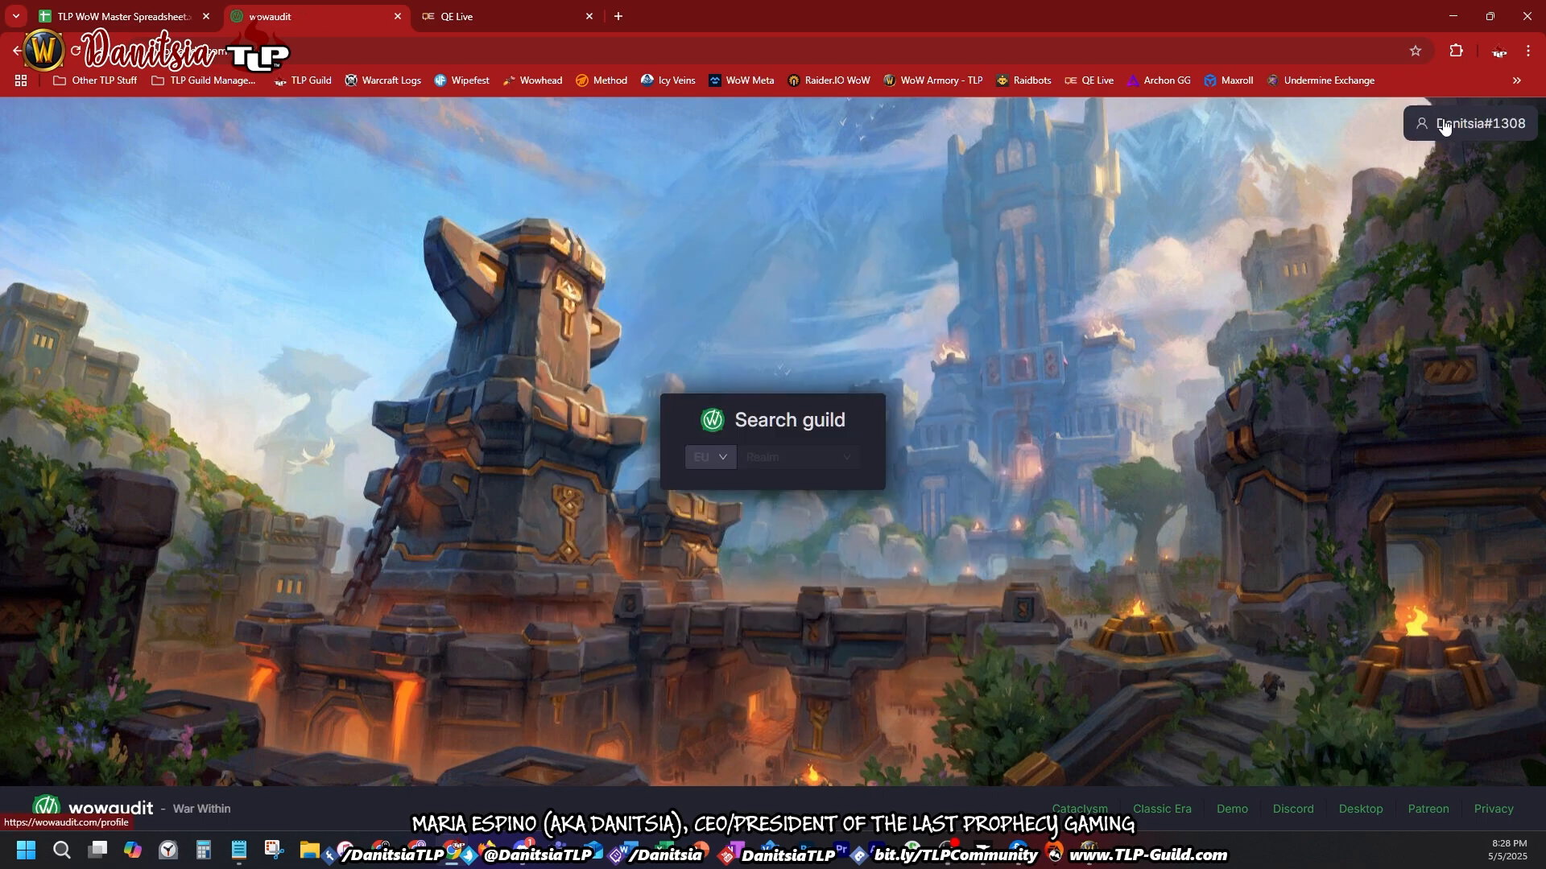
Step: Search for the guild The Last Prophecy on the US realm Bleeding Hollow and open its dashboard
left_click(724, 463)
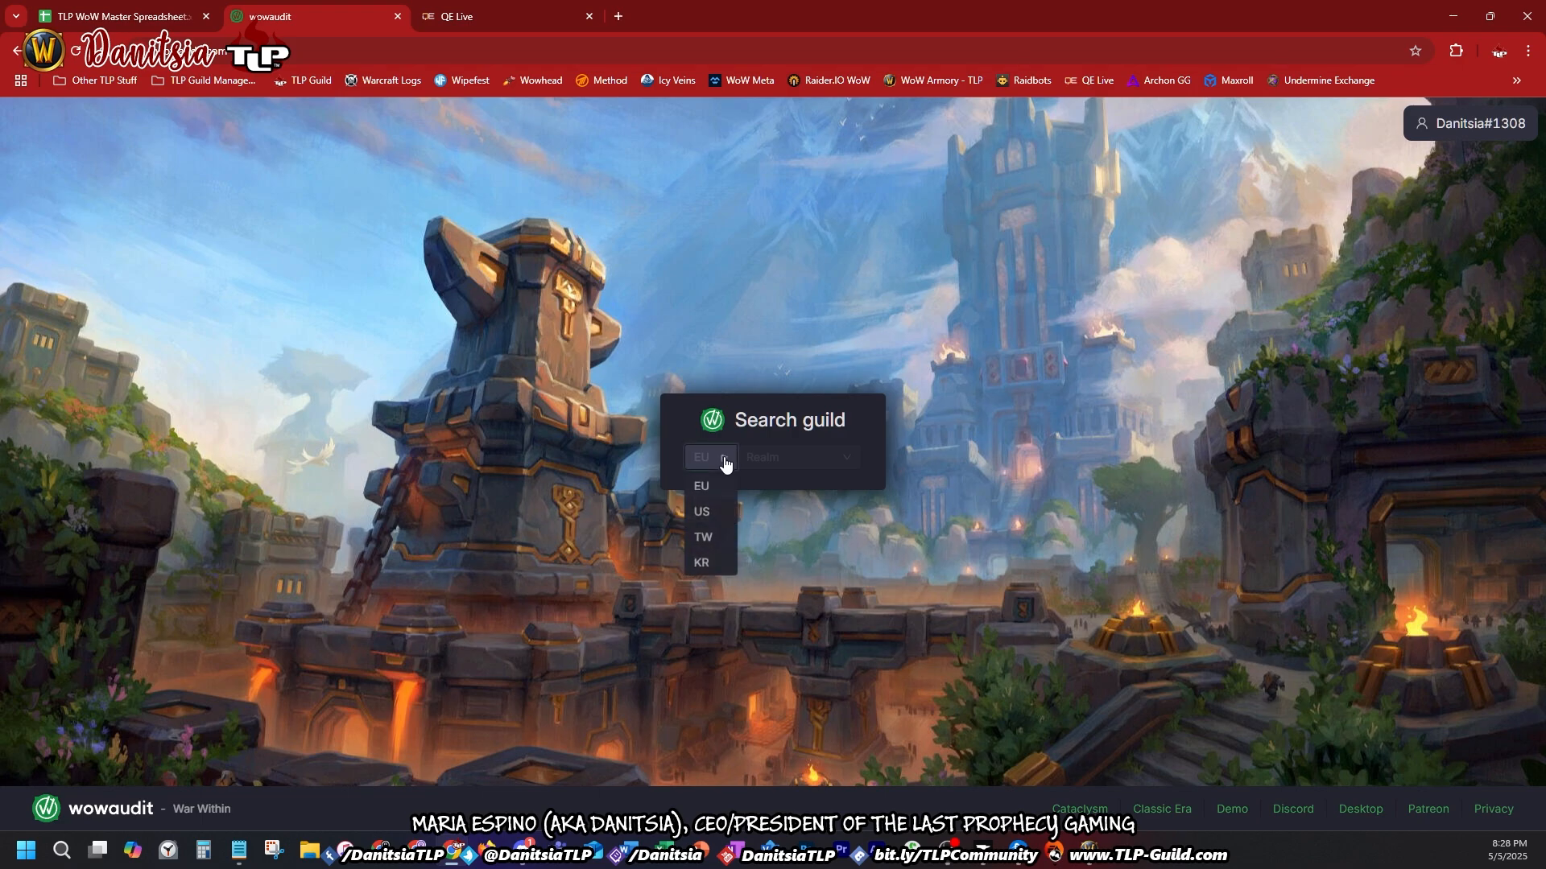
left_click(713, 513)
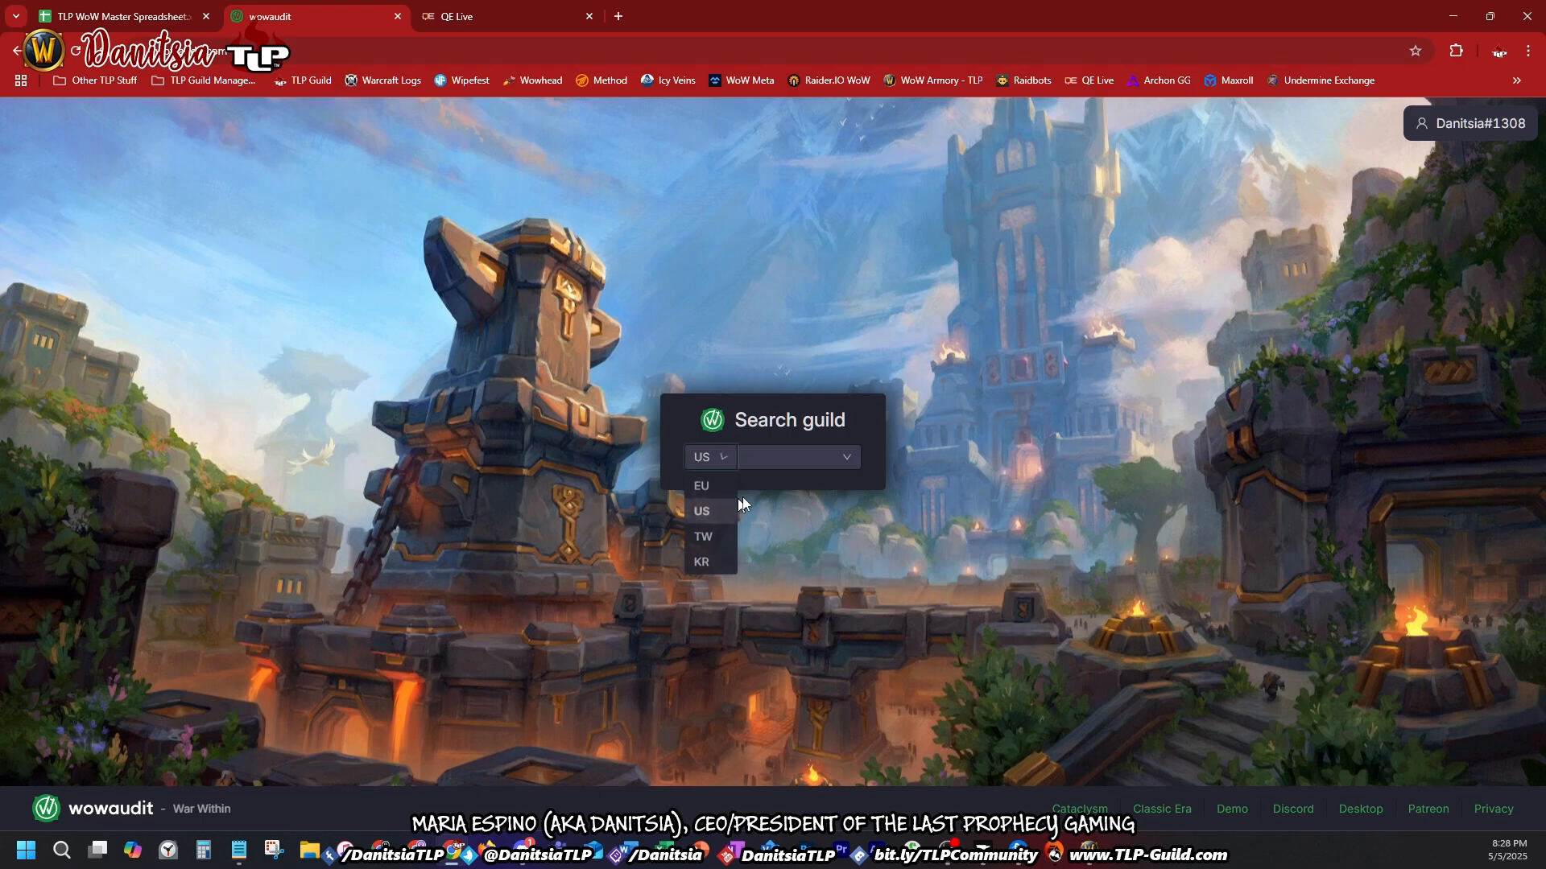
left_click(779, 465)
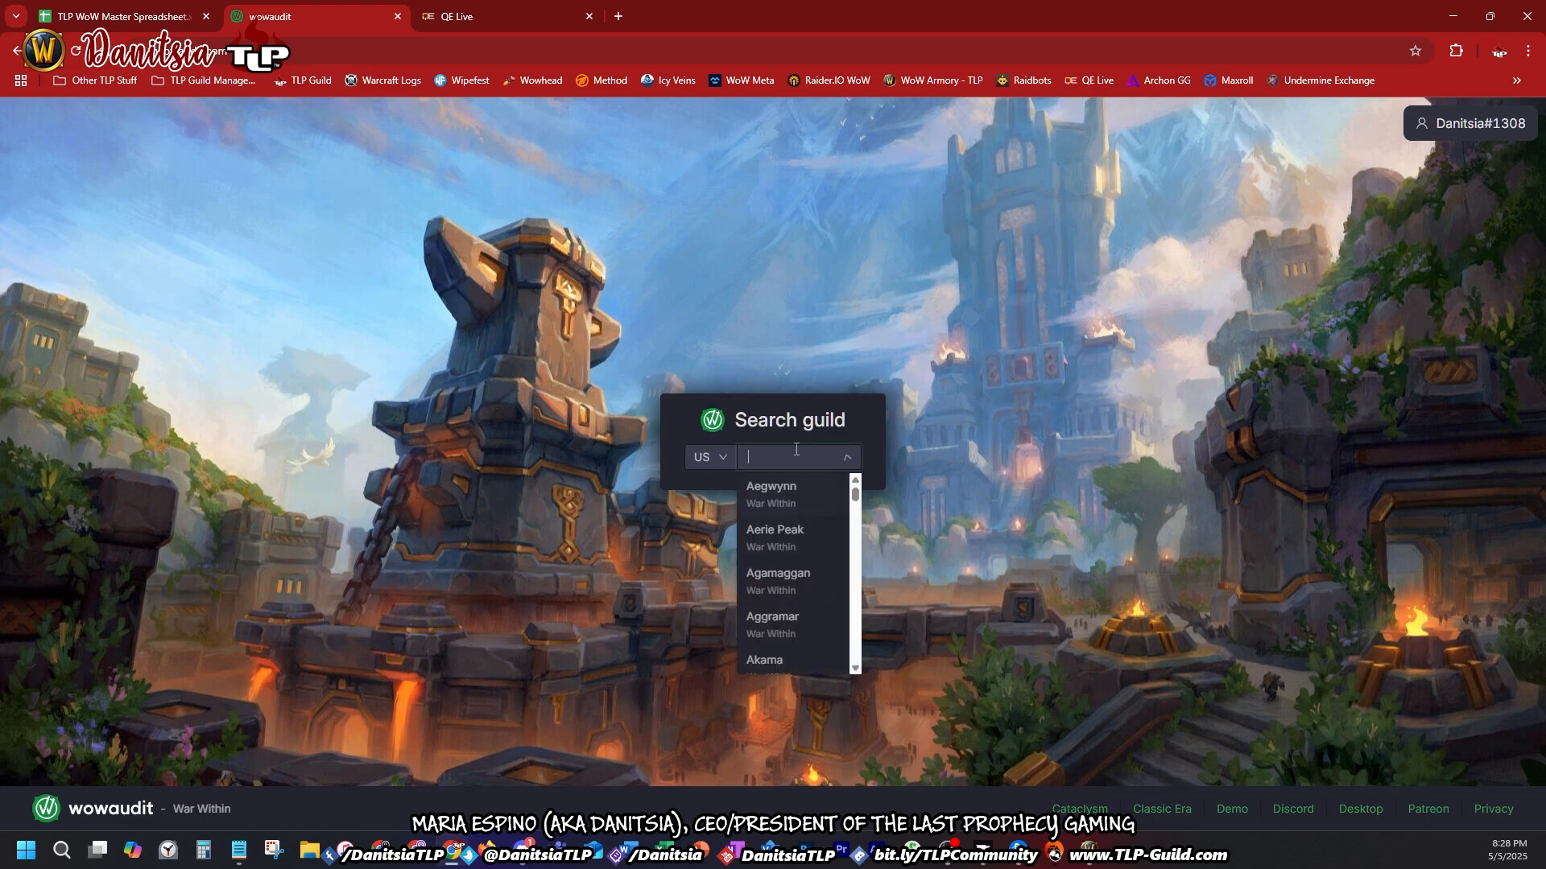
type("Bleeding Hollow")
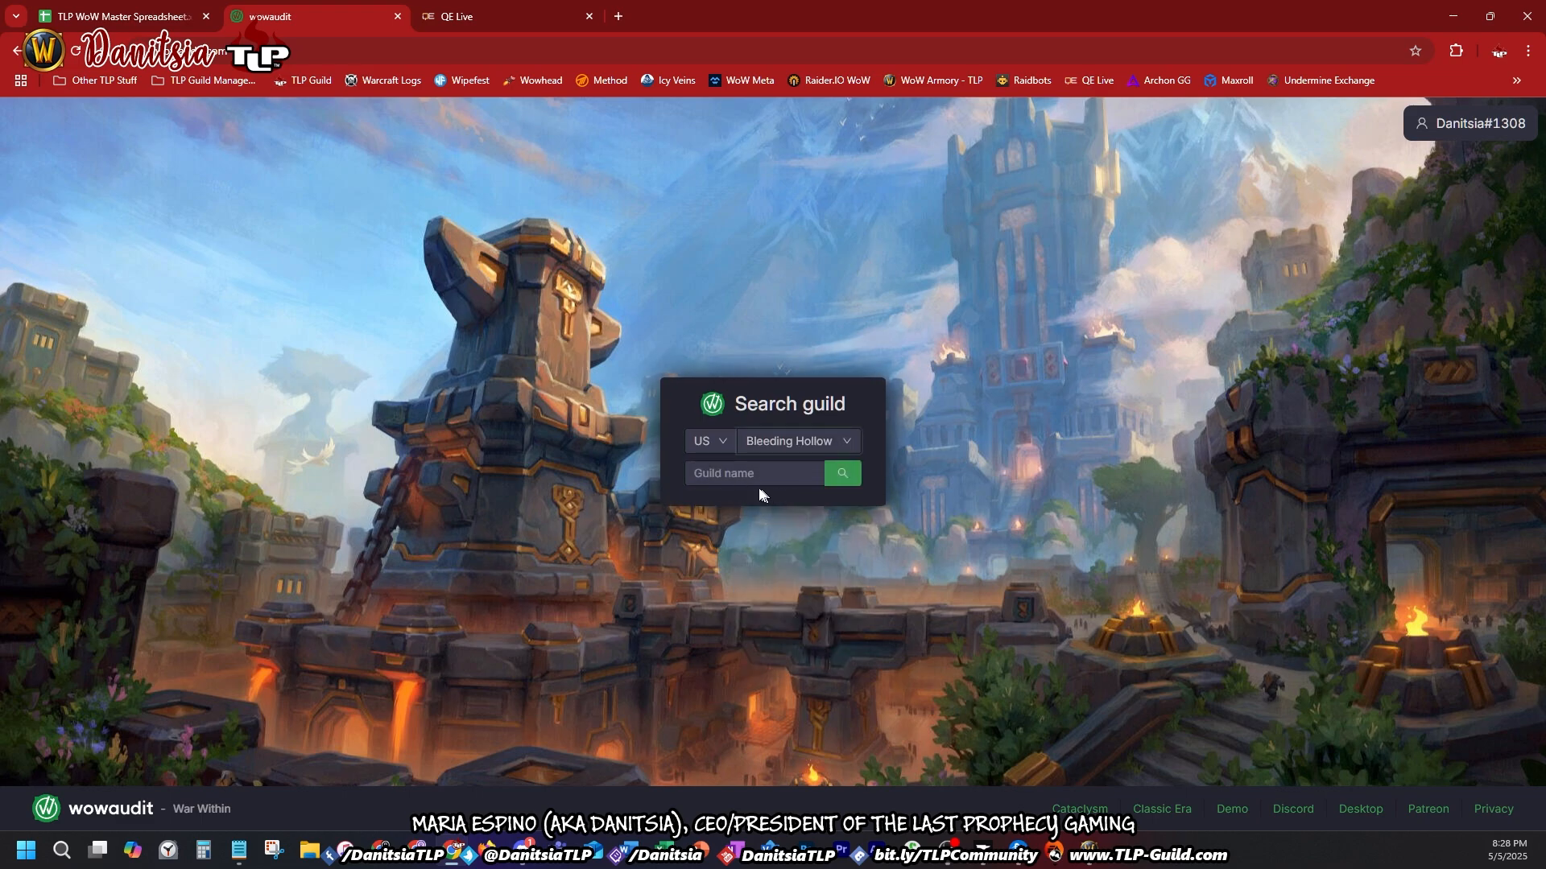
left_click(759, 483)
type("The Last Prophecy")
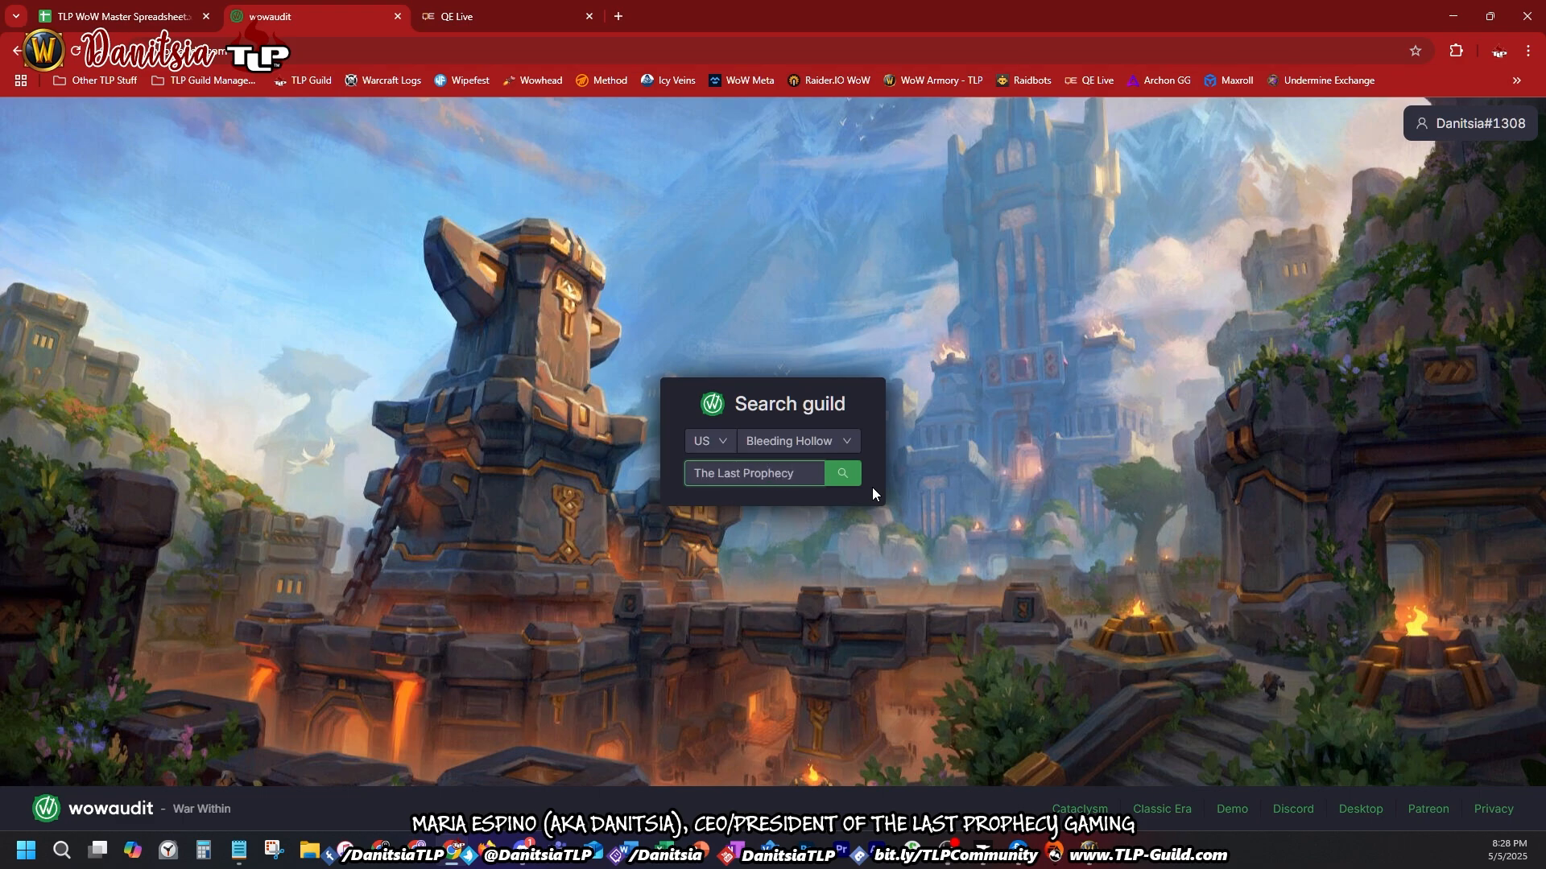
left_click(843, 474)
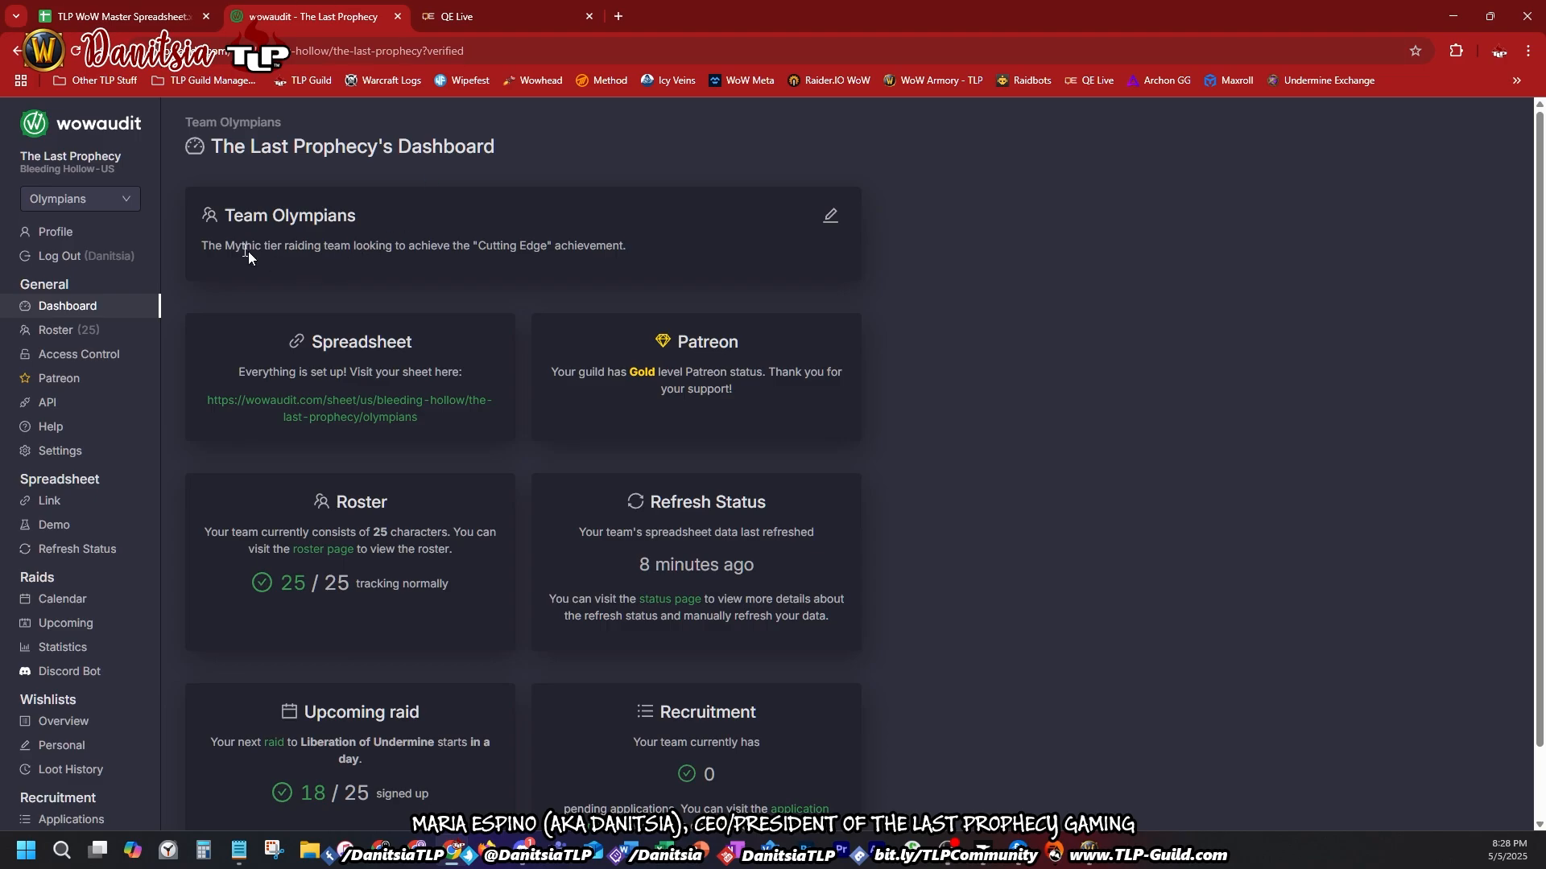
Step: Look over the Olympians dashboard and the list of raid teams, and open the team's personal wishlist page
scroll(73, 533, "down", 1)
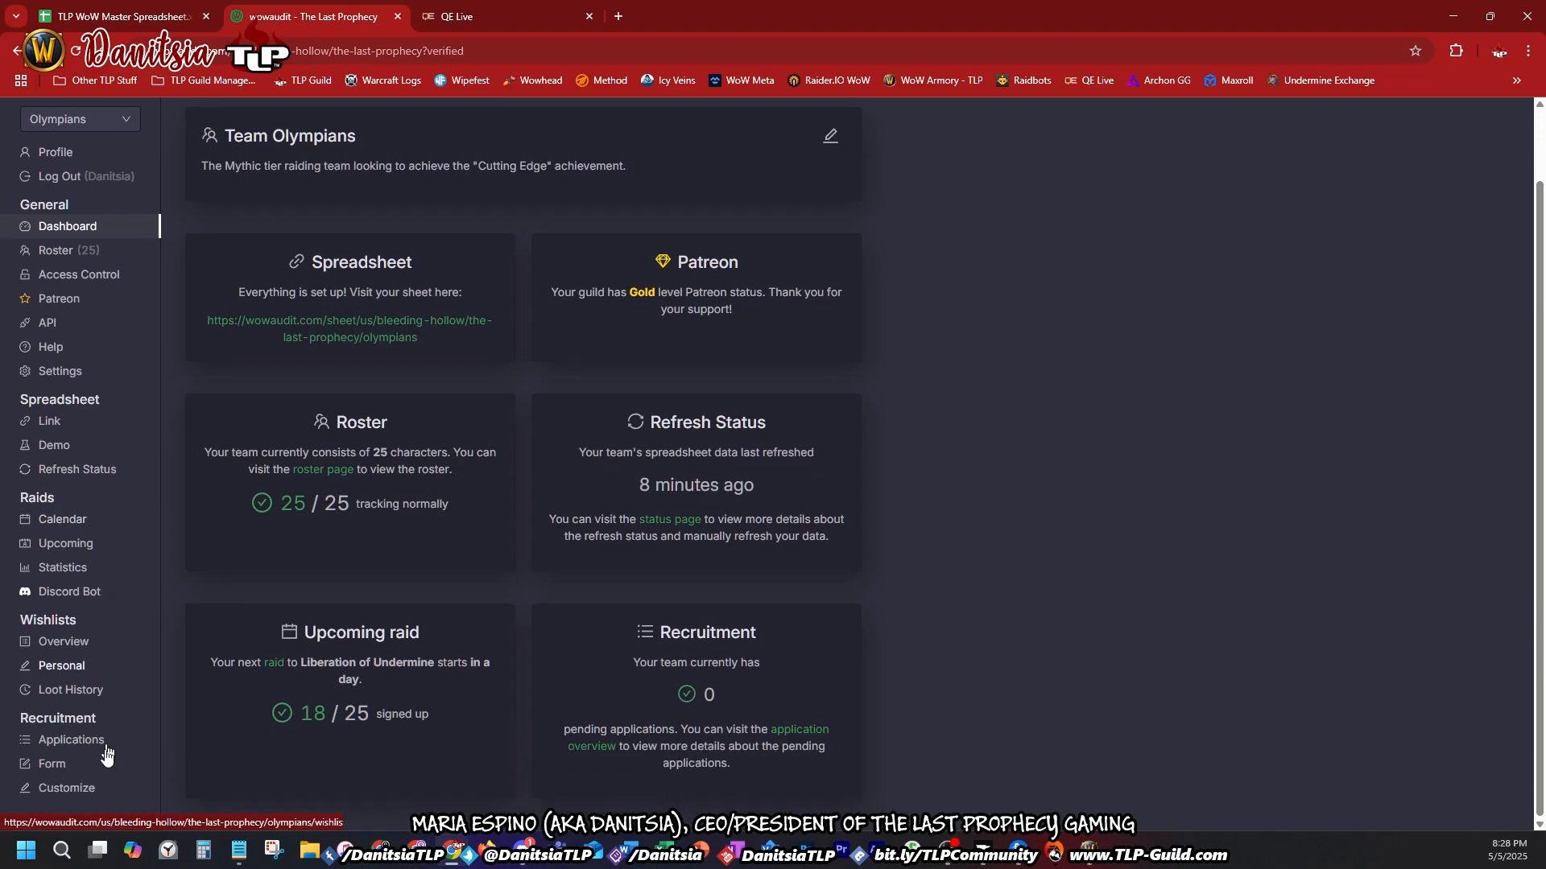
scroll(89, 322, "up", 1)
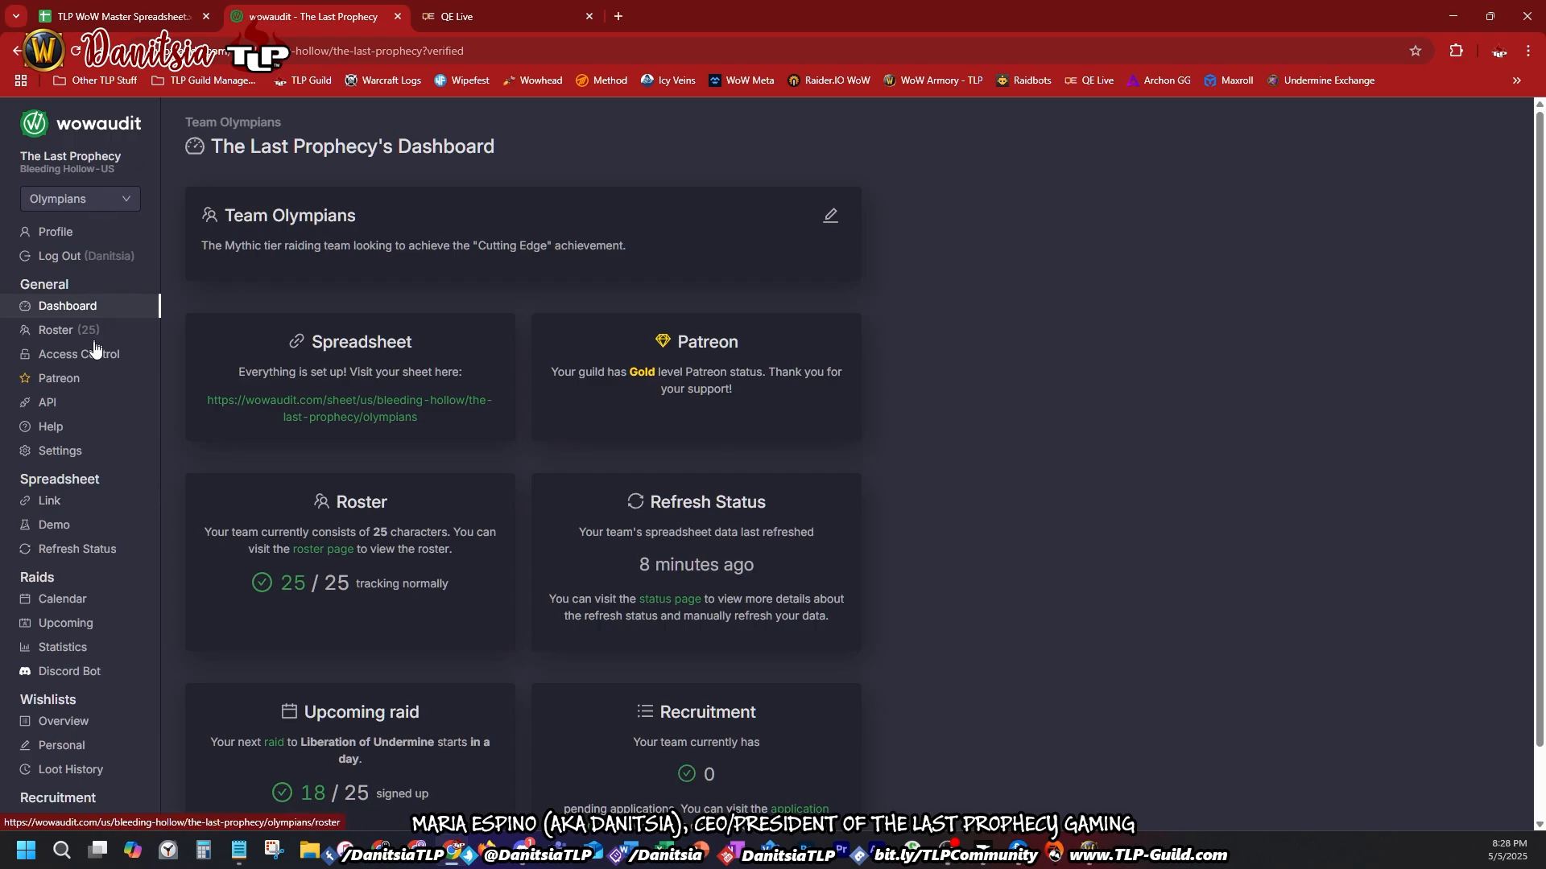
left_click(111, 200)
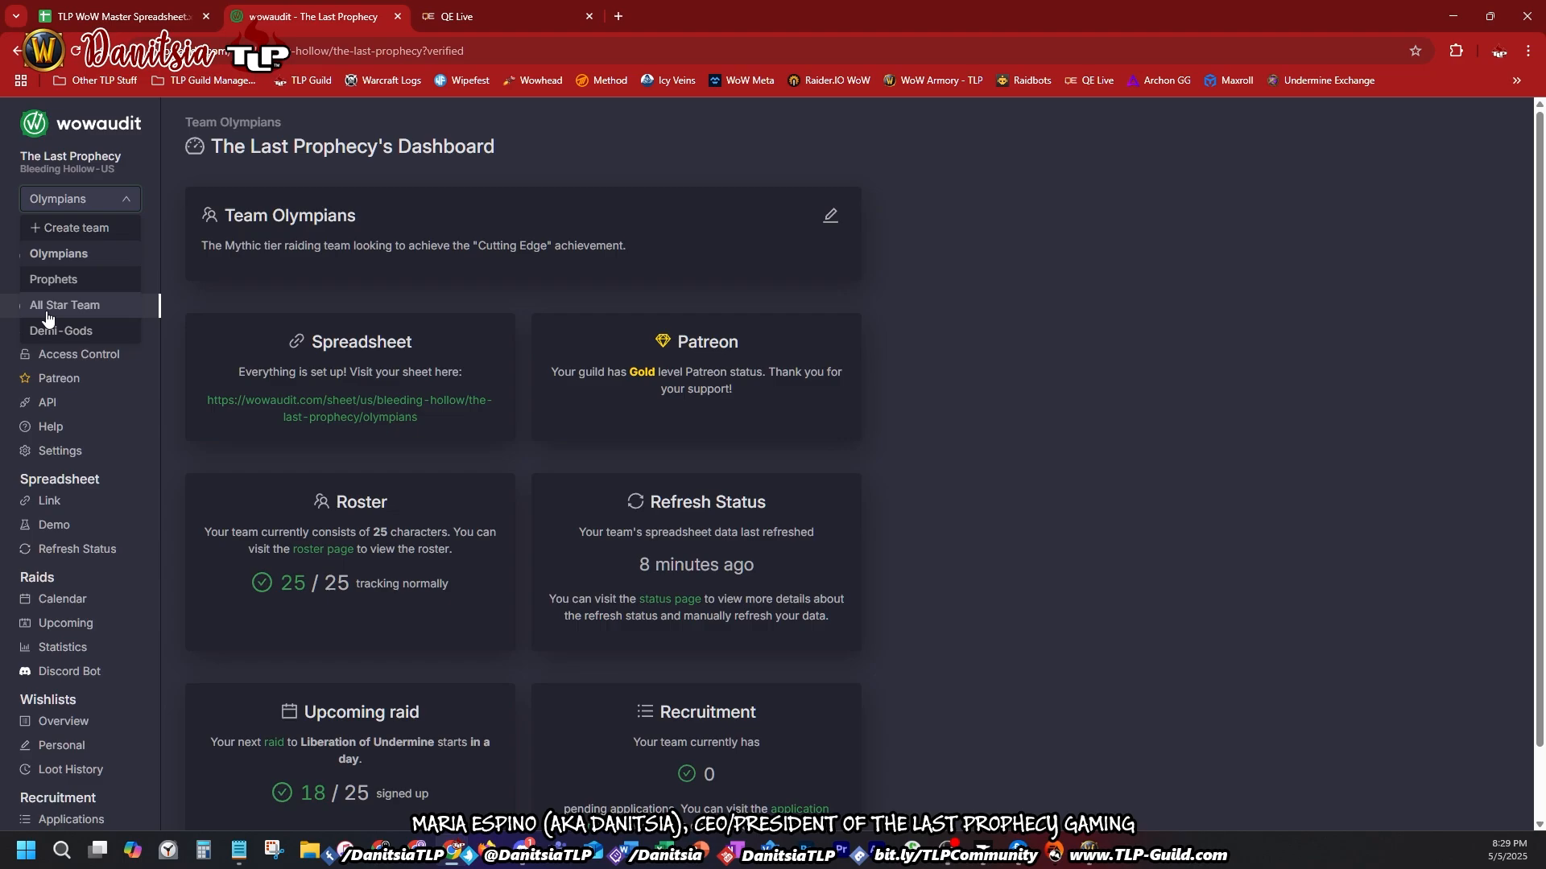
scroll(129, 530, "down", 1)
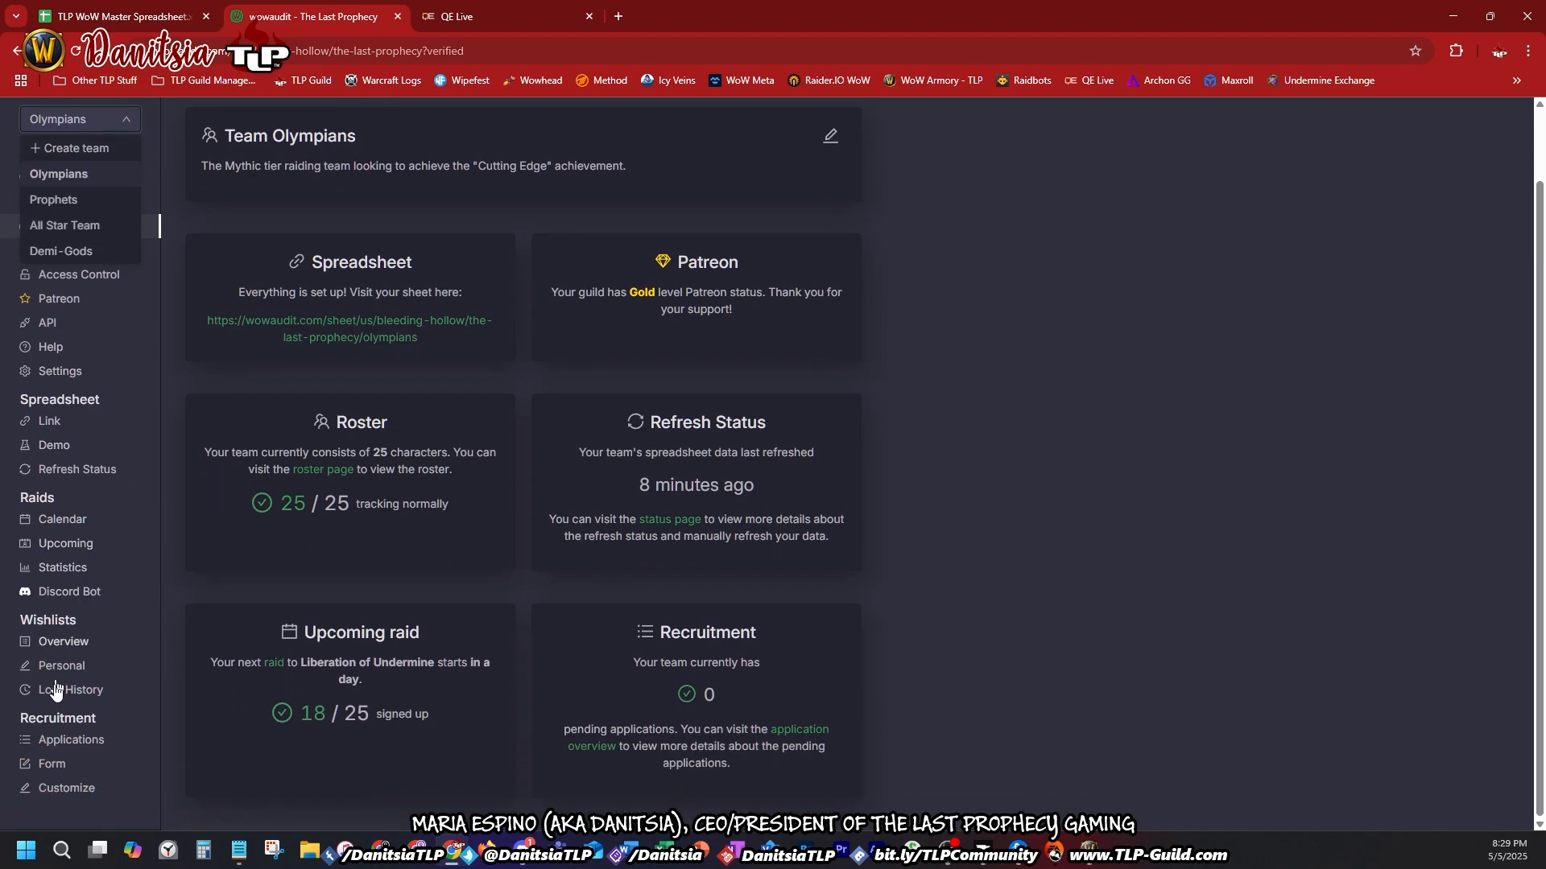
left_click(50, 667)
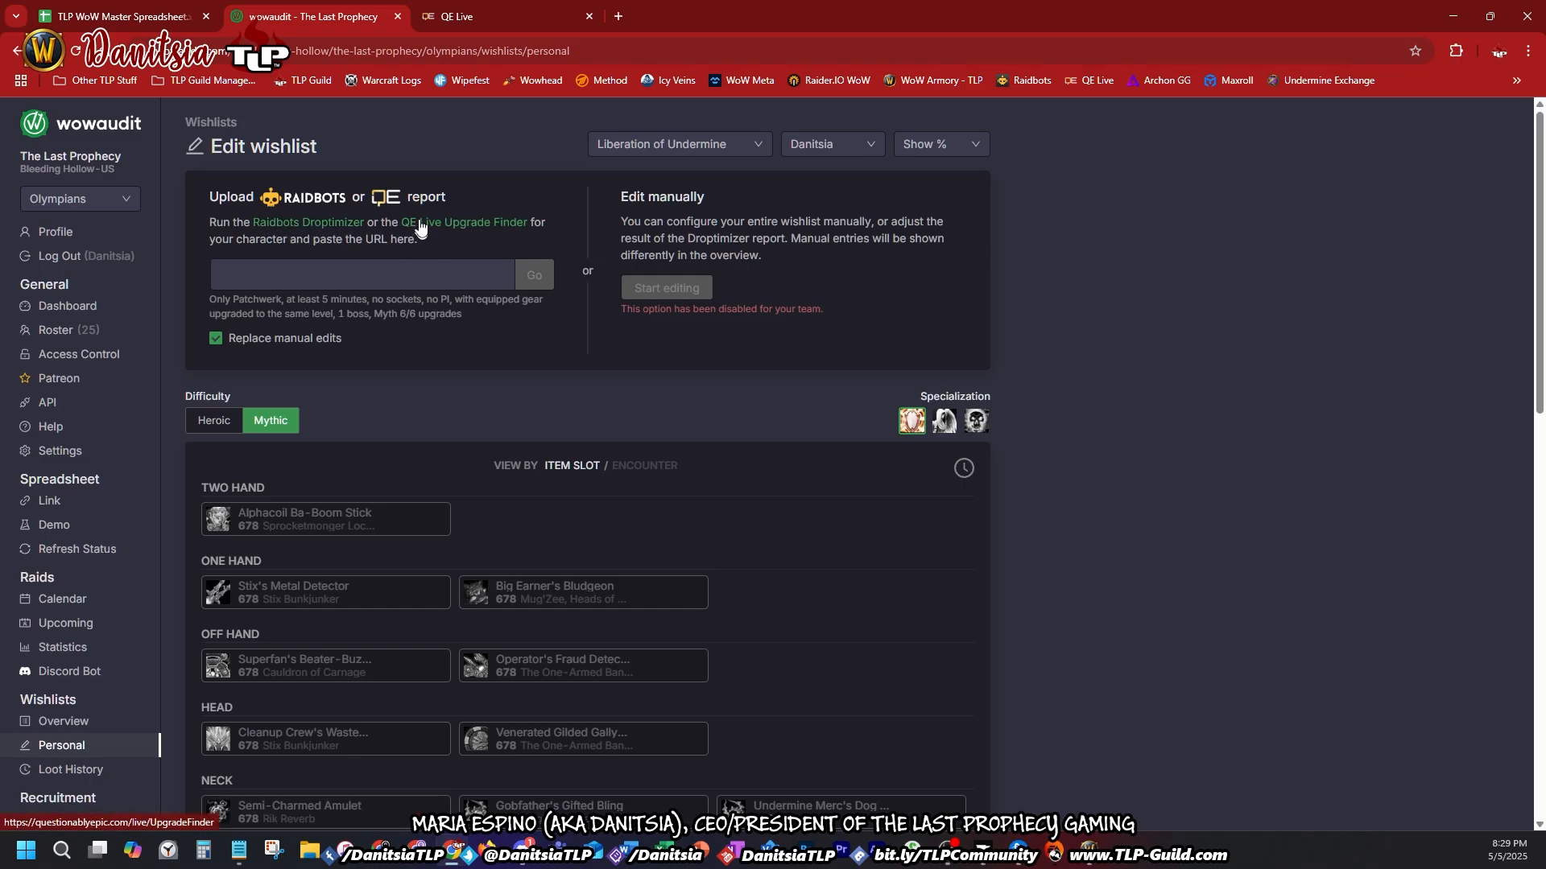
Step: Copy the QE Live upgrade report's address and upload report unajaurlpzvo to the personal wishlist in wowaudit
left_click(462, 20)
left_click(458, 49)
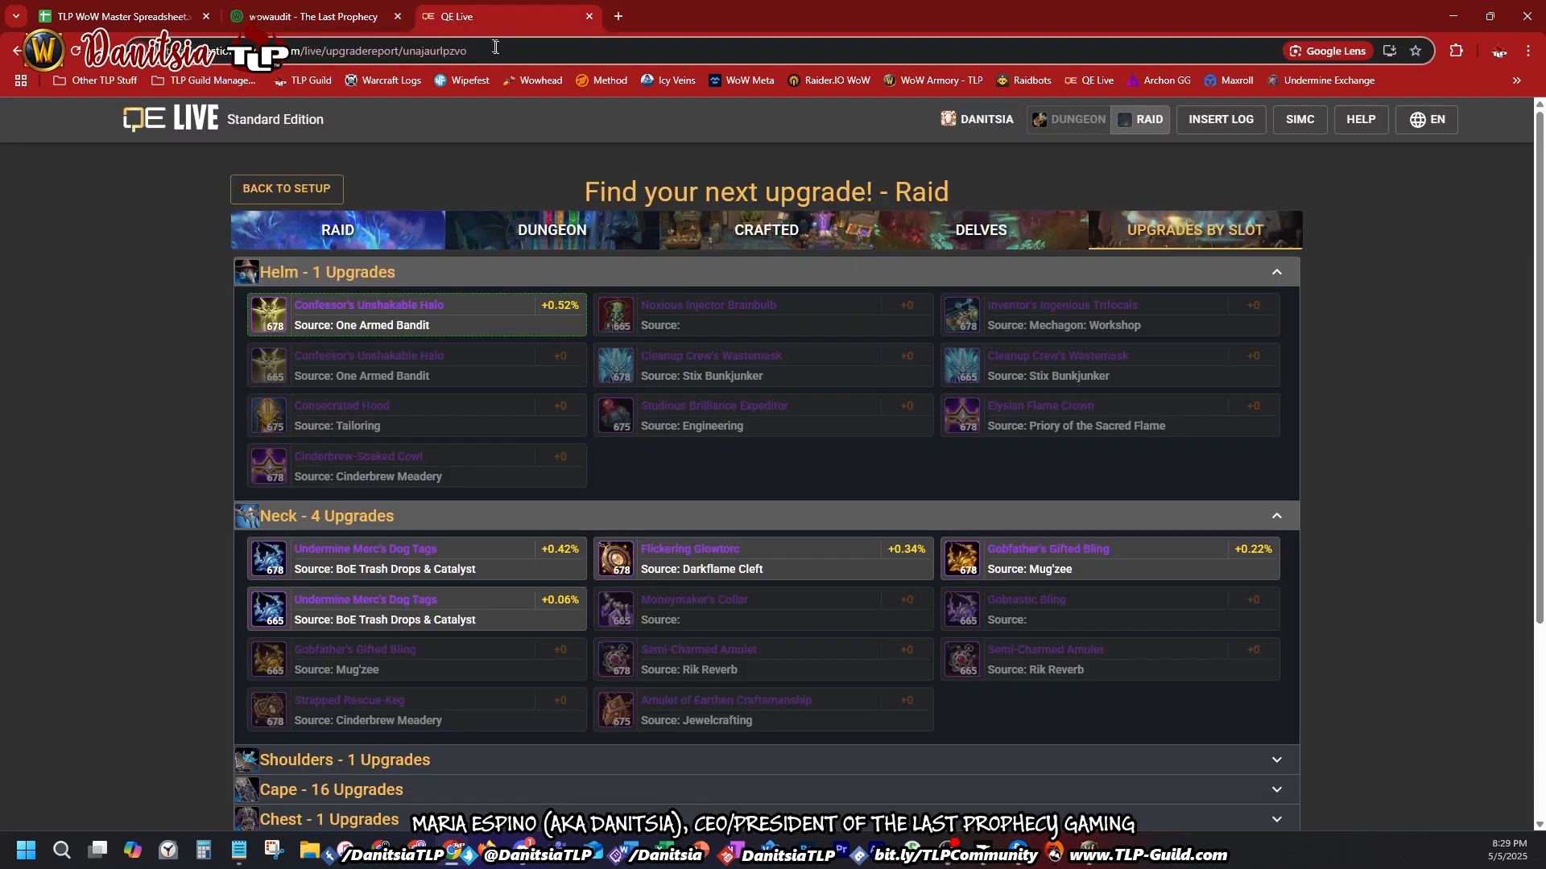
key("ctrl+a")
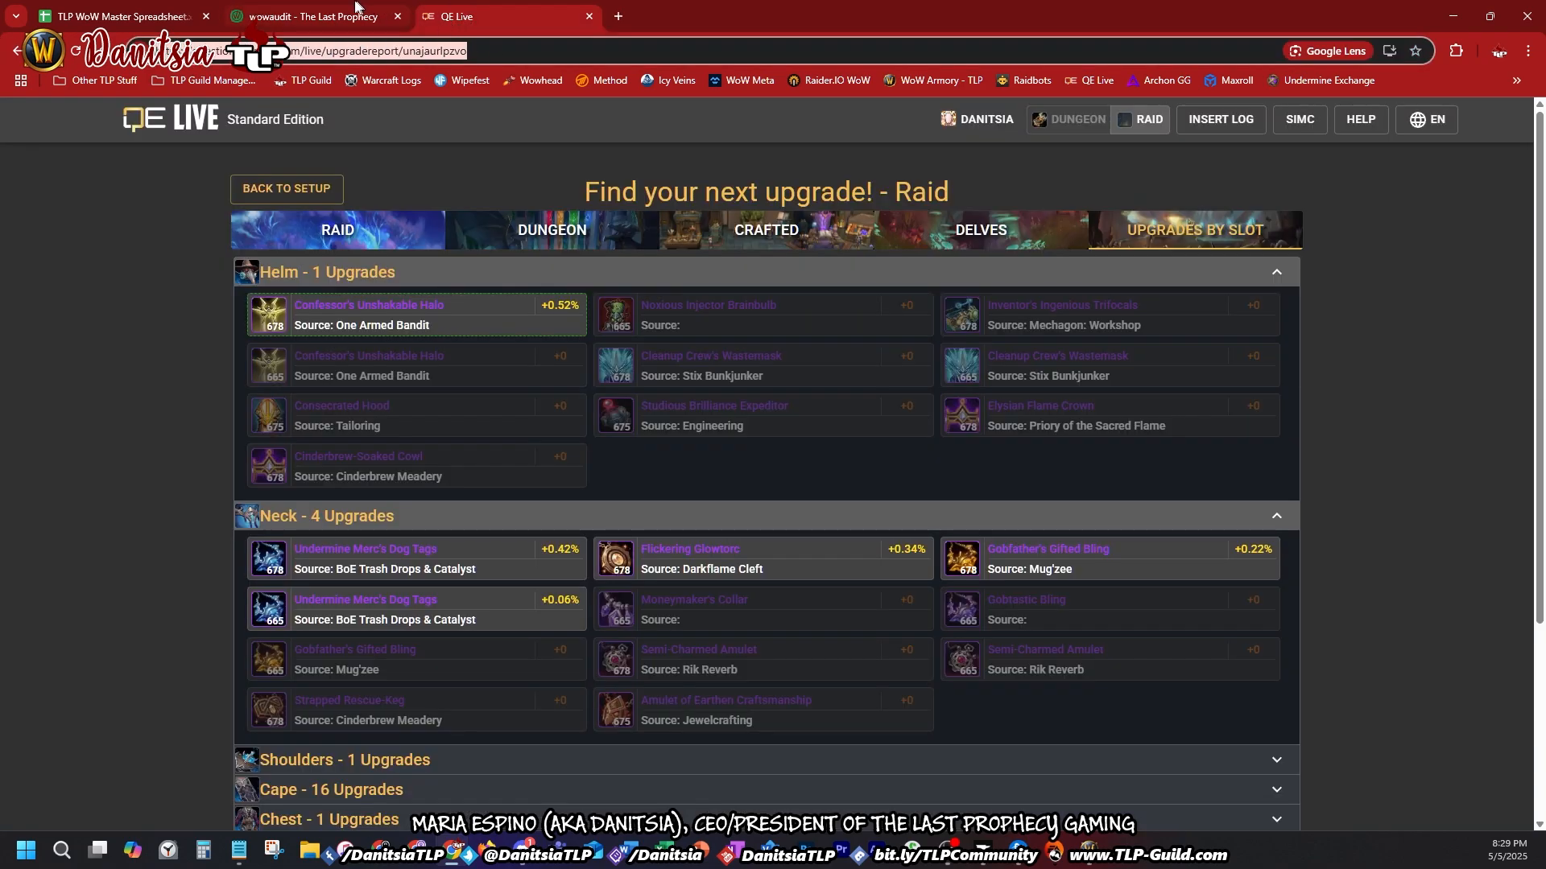
left_click(298, 18)
left_click(263, 274)
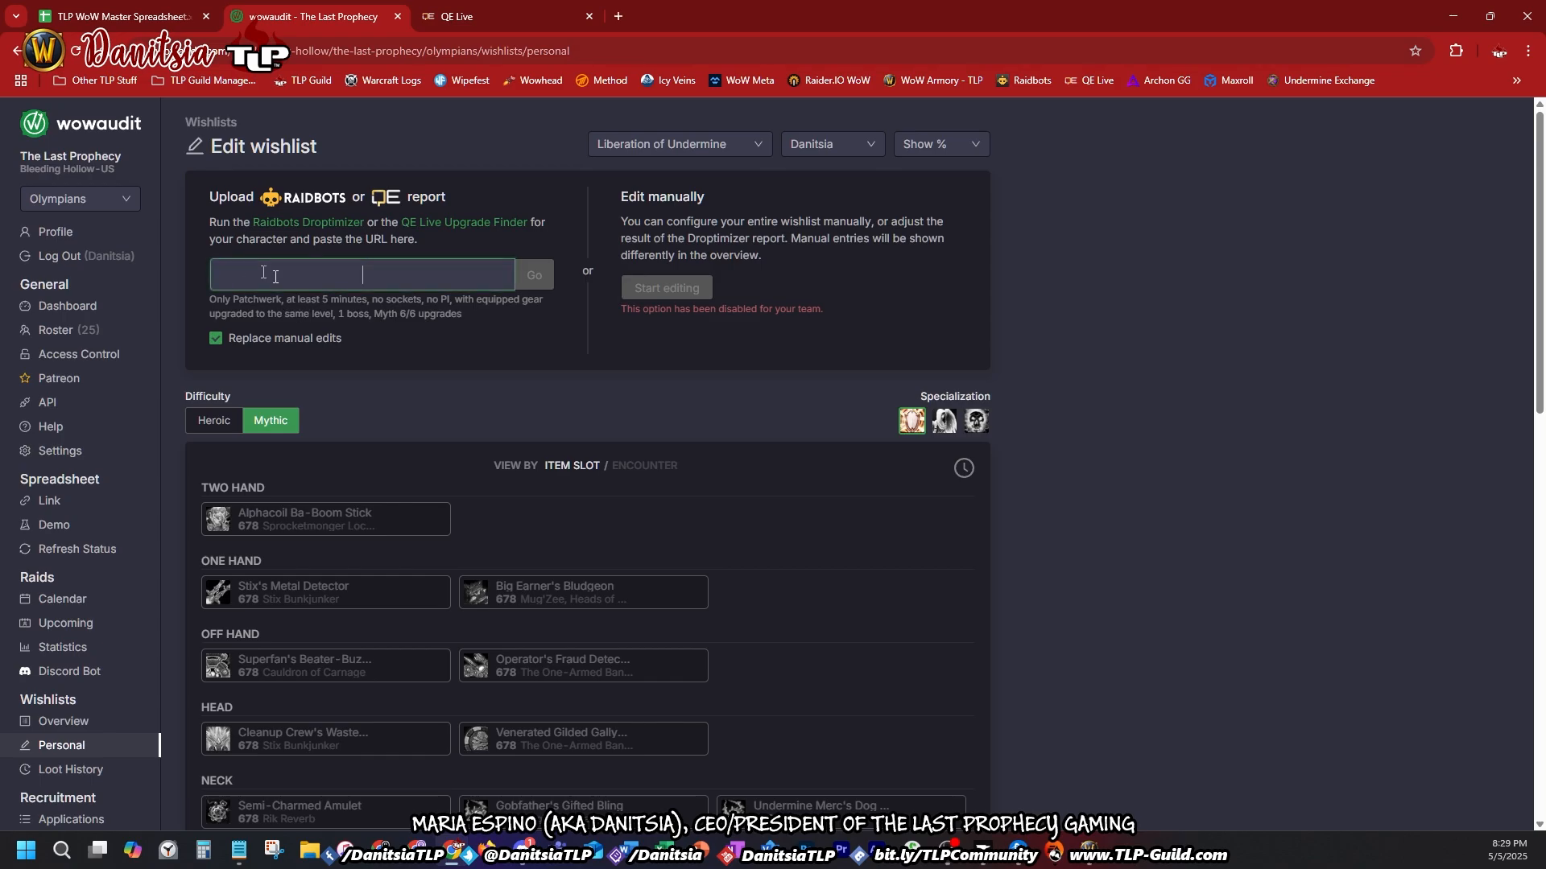
type("unajaurlpzvo")
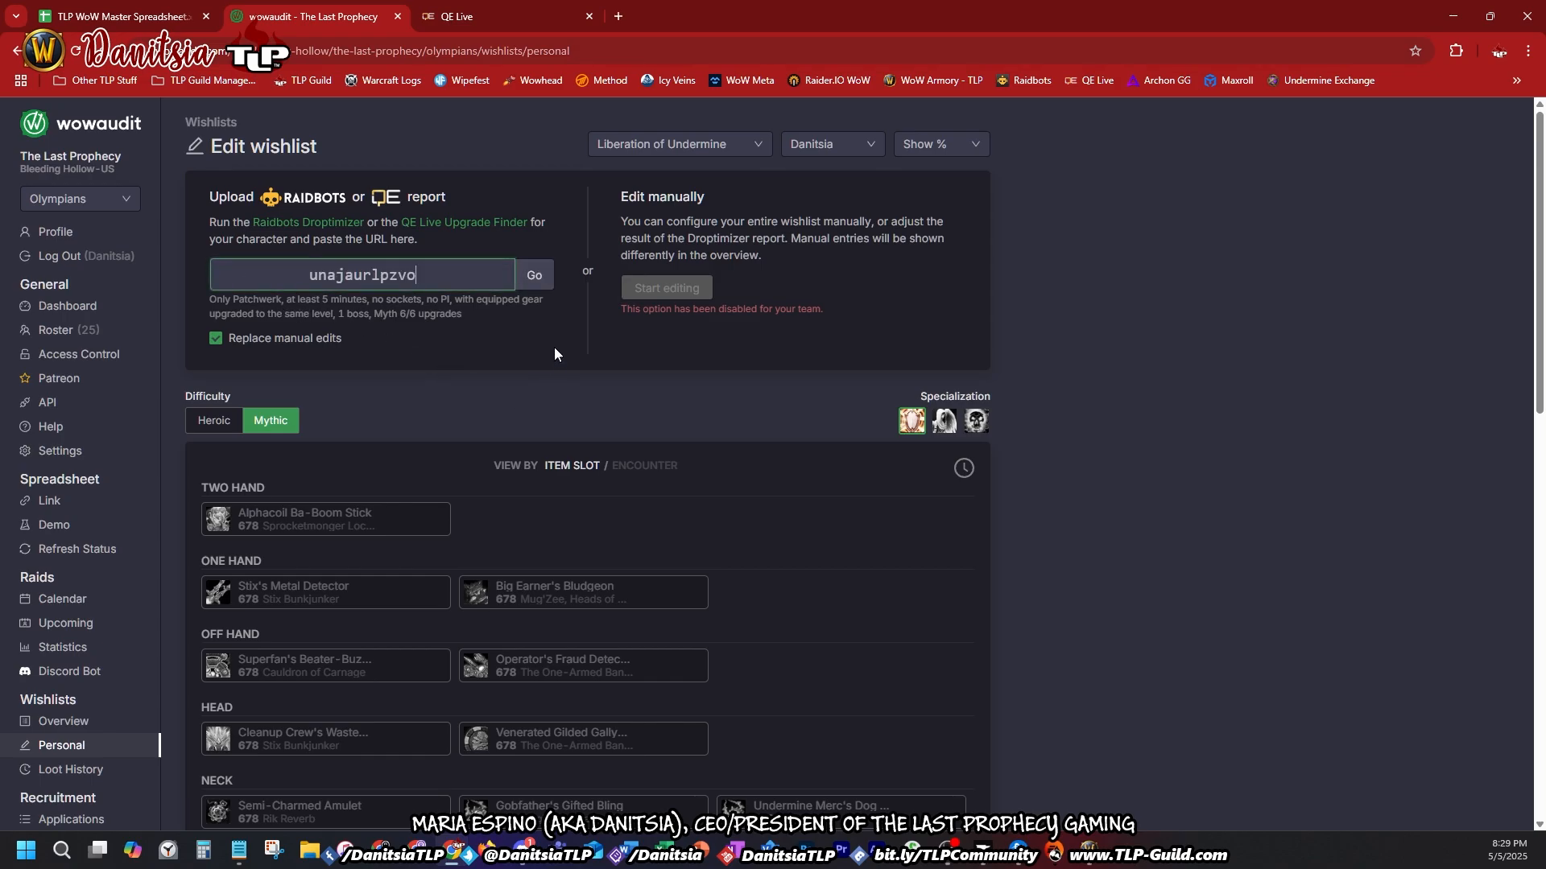
left_click(535, 274)
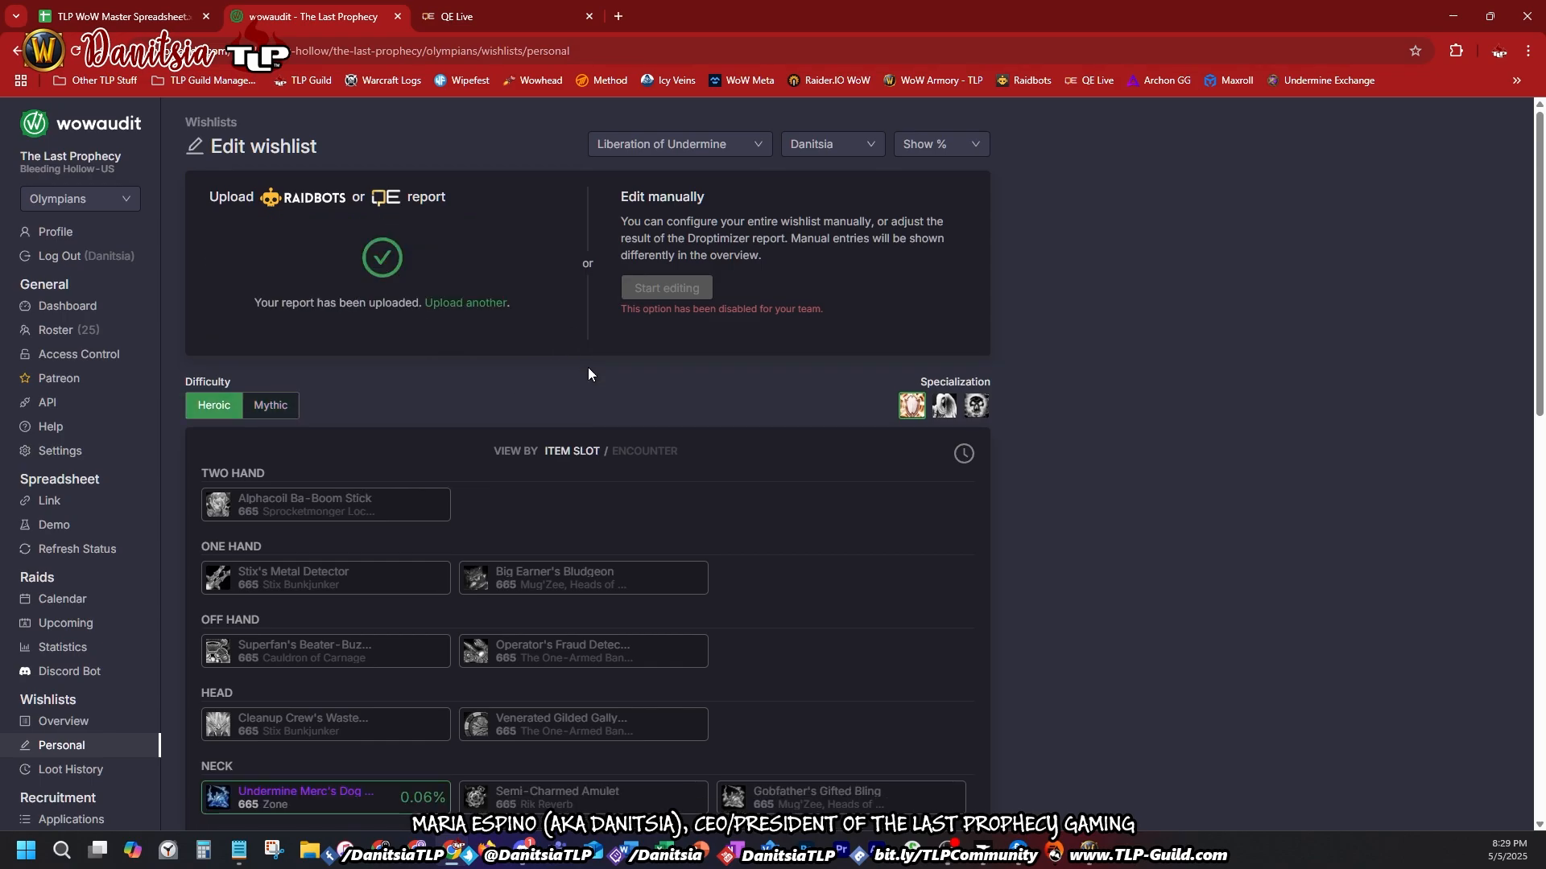
Step: Compare the QE Live upgrade report with the Heroic item upgrades uploaded to the personal wishlist in wowaudit
left_click(480, 15)
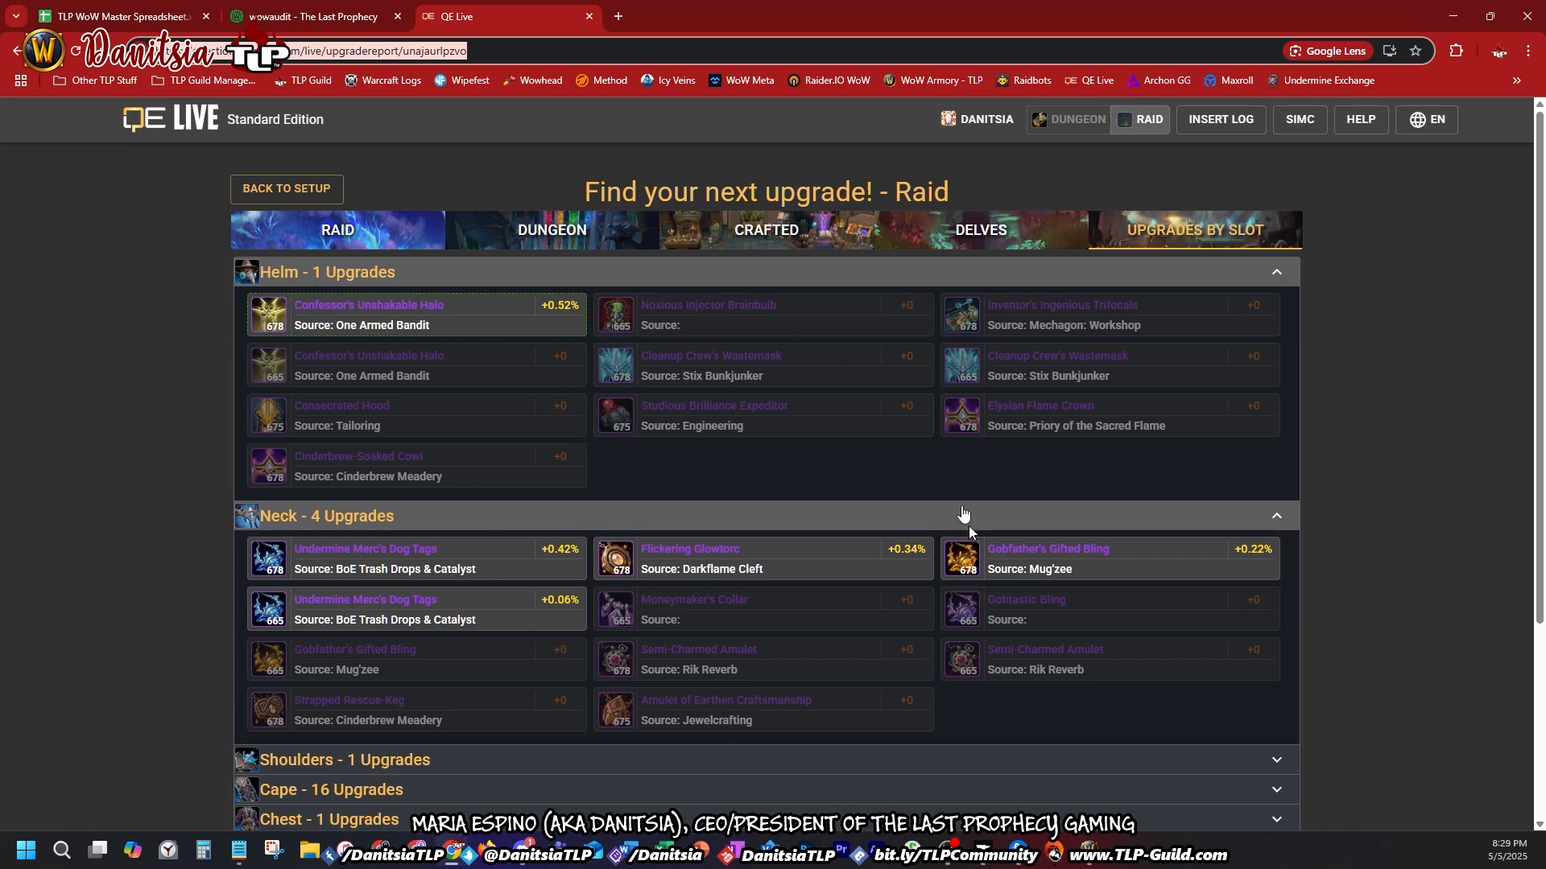
left_click(377, 20)
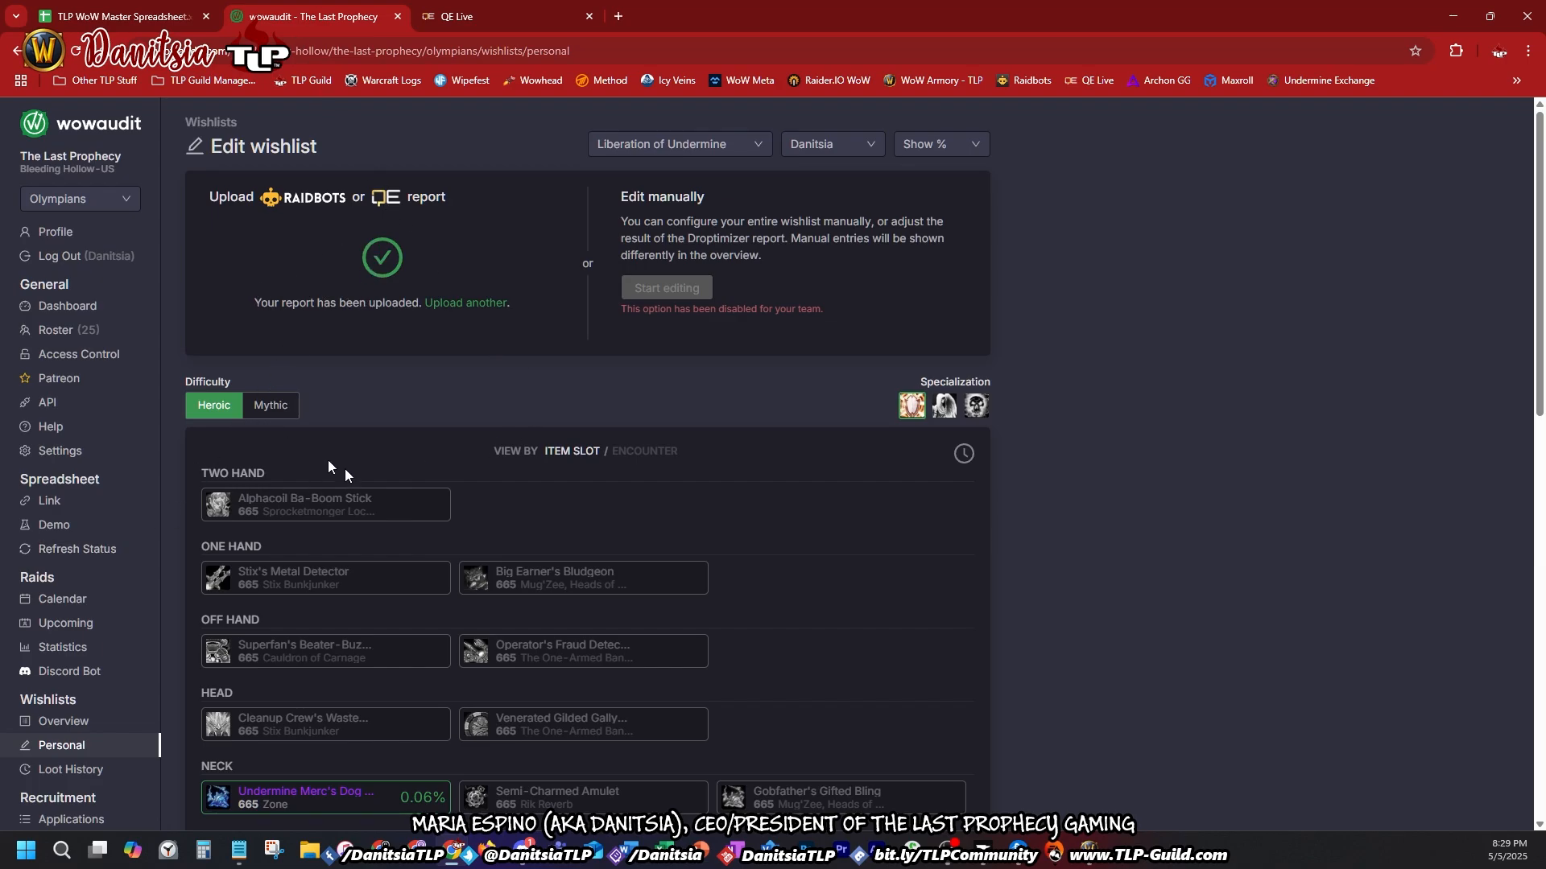
scroll(327, 461, "down", 4)
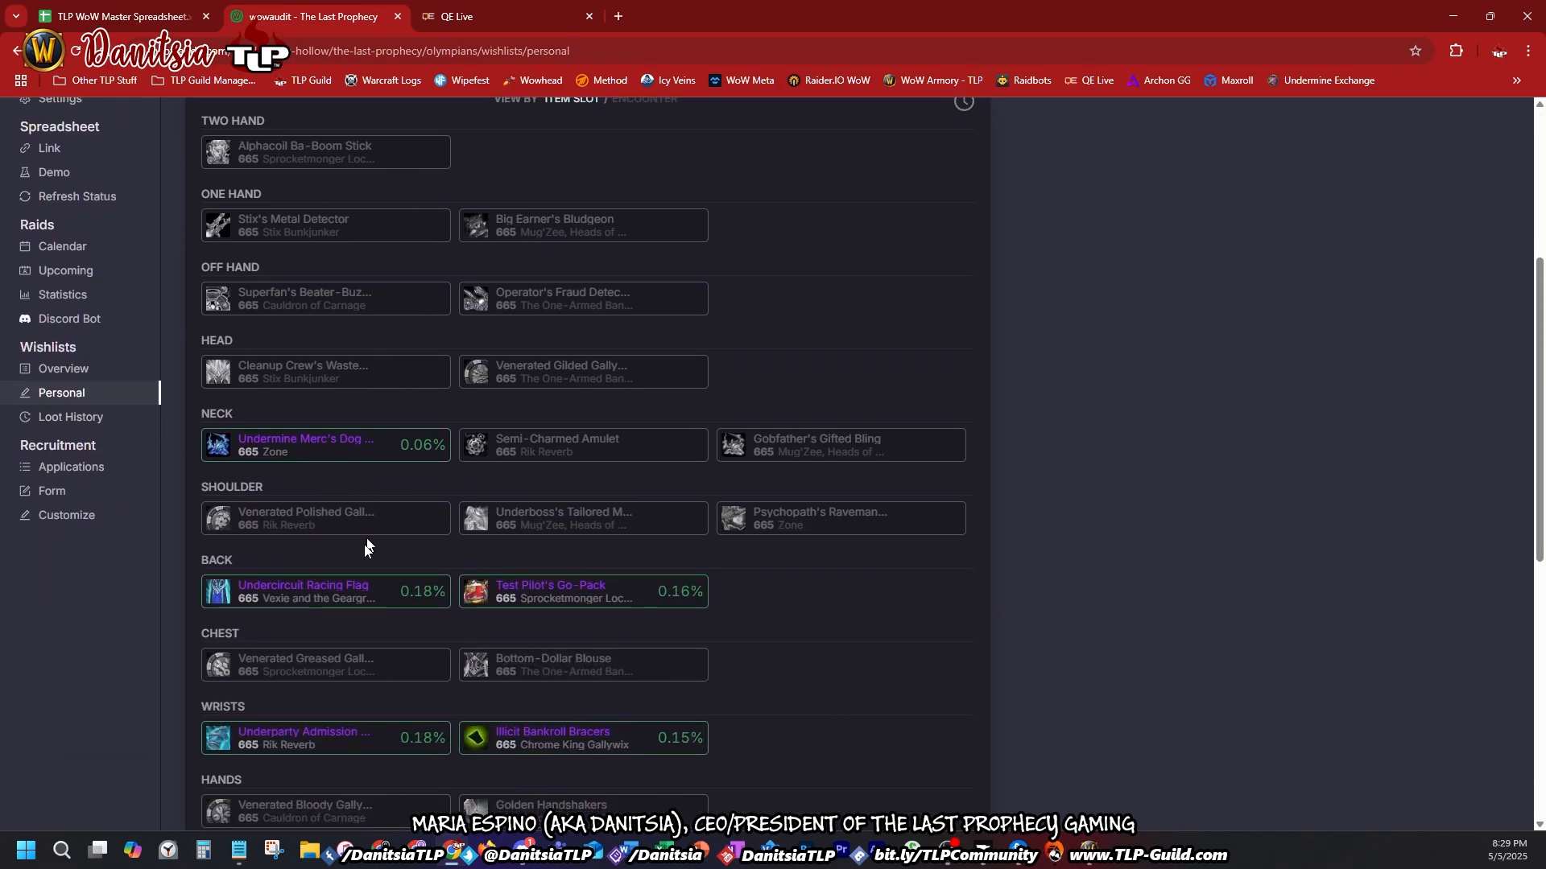
scroll(370, 541, "down", 2)
scroll(569, 715, "down", 5)
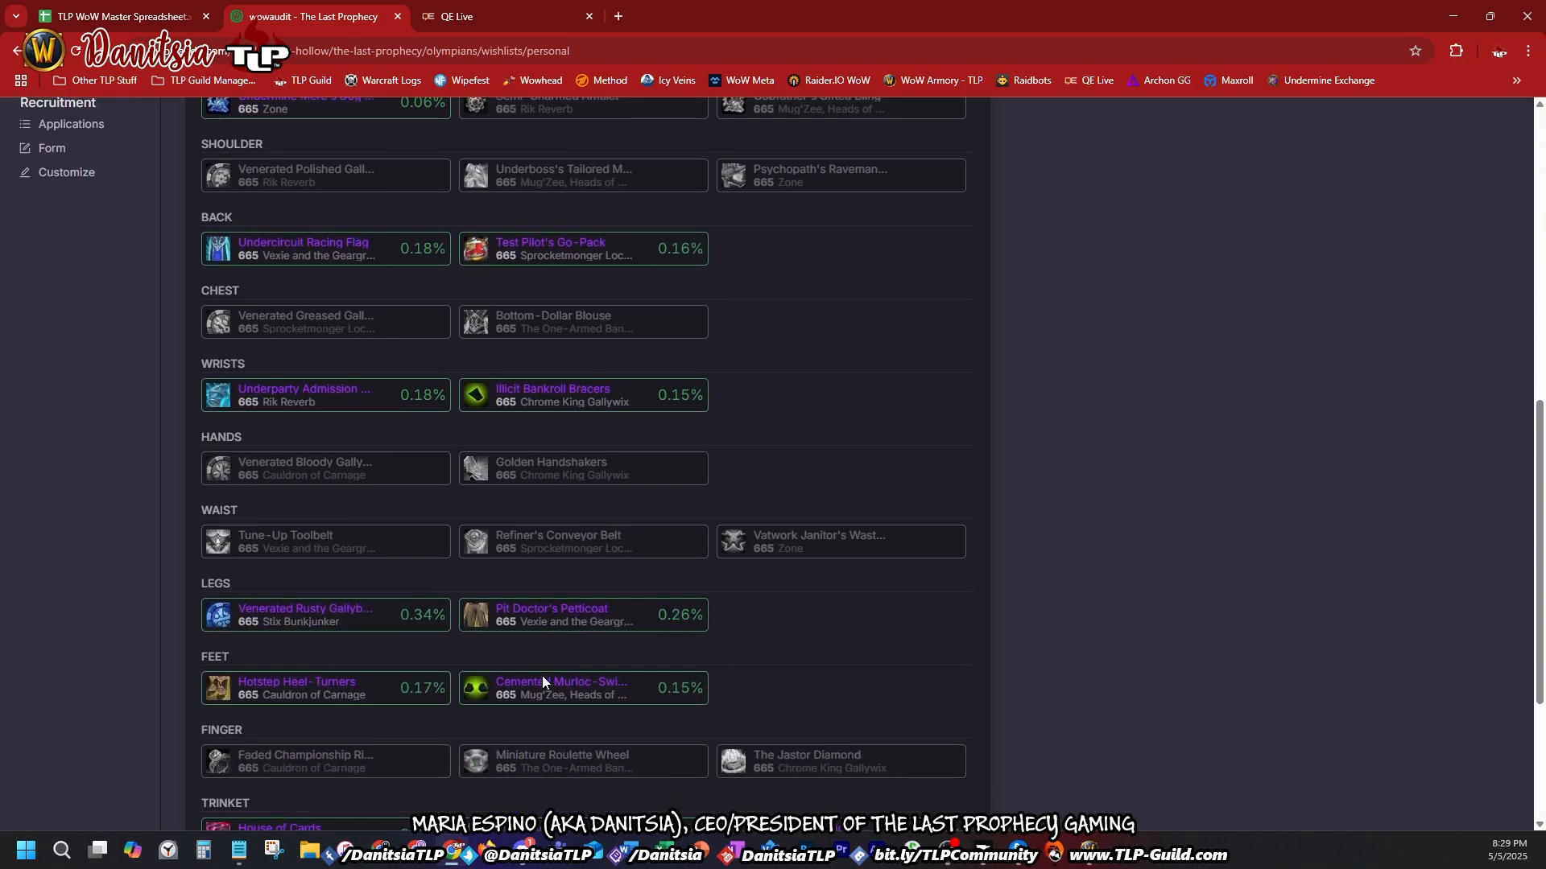
scroll(548, 596, "up", 10)
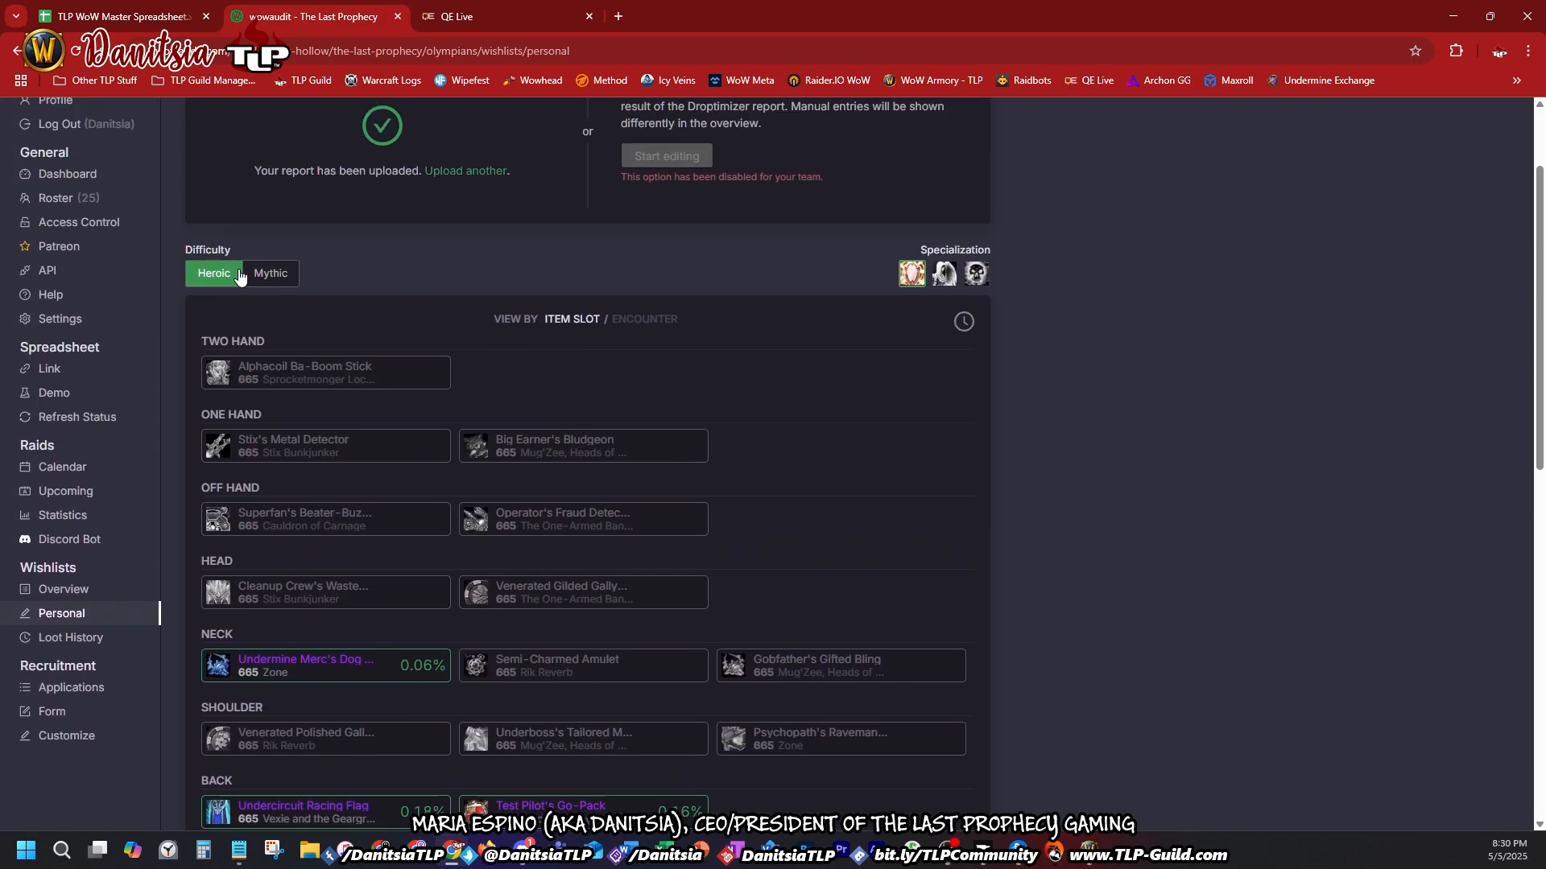
Step: Show the wishlist's Mythic difficulty and review the upgrade percentages for every item slot
left_click(271, 269)
scroll(794, 550, "down", 1)
scroll(821, 608, "down", 7)
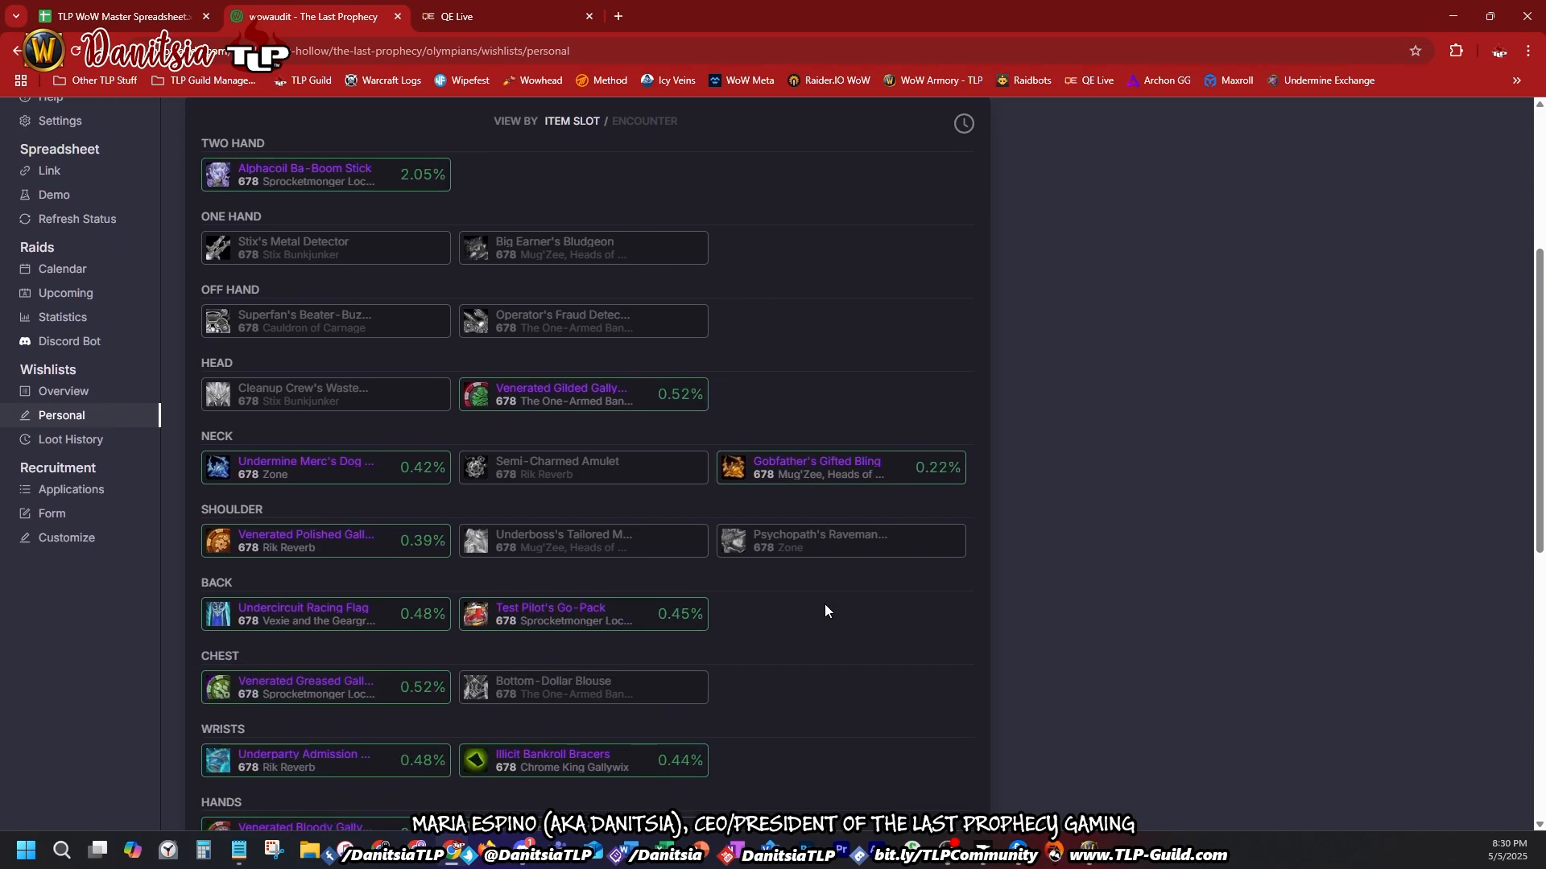
scroll(825, 616, "down", 2)
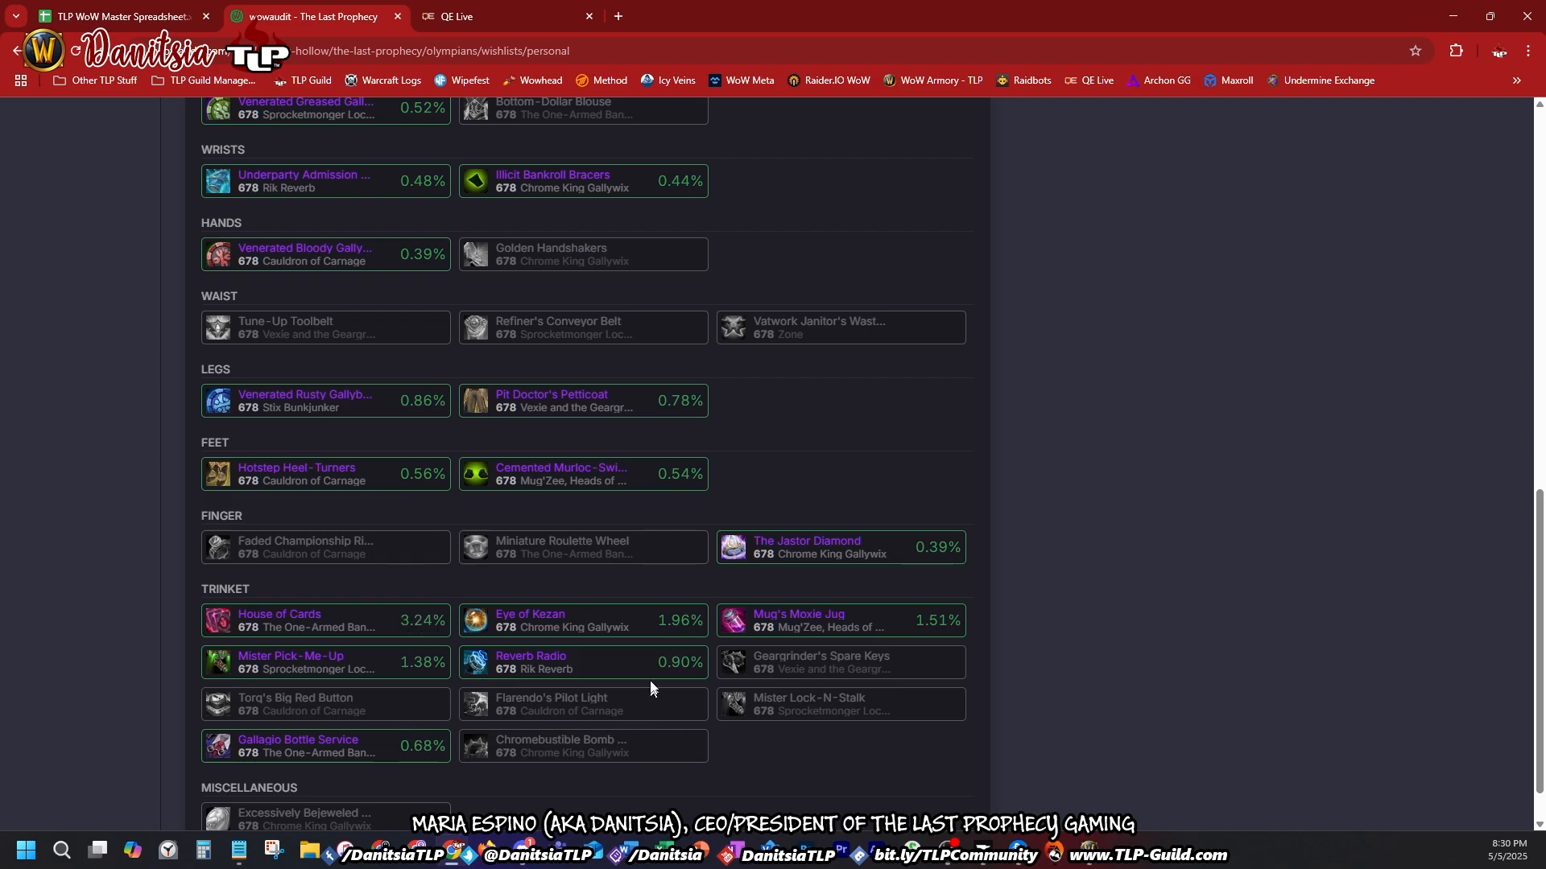
scroll(590, 578, "down", 1)
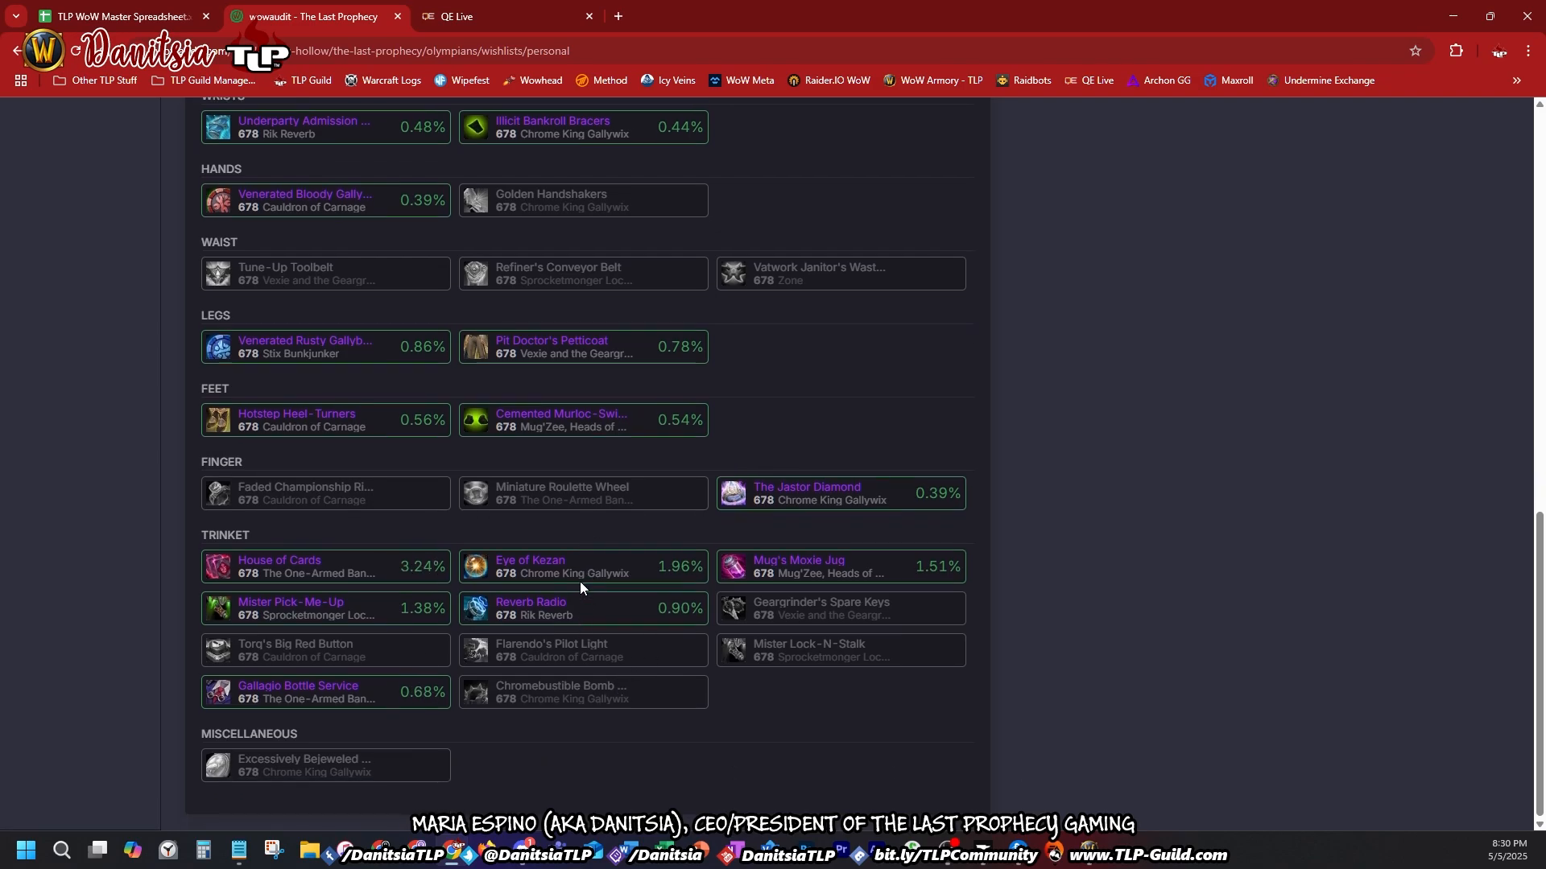
scroll(580, 581, "up", 8)
scroll(564, 548, "up", 6)
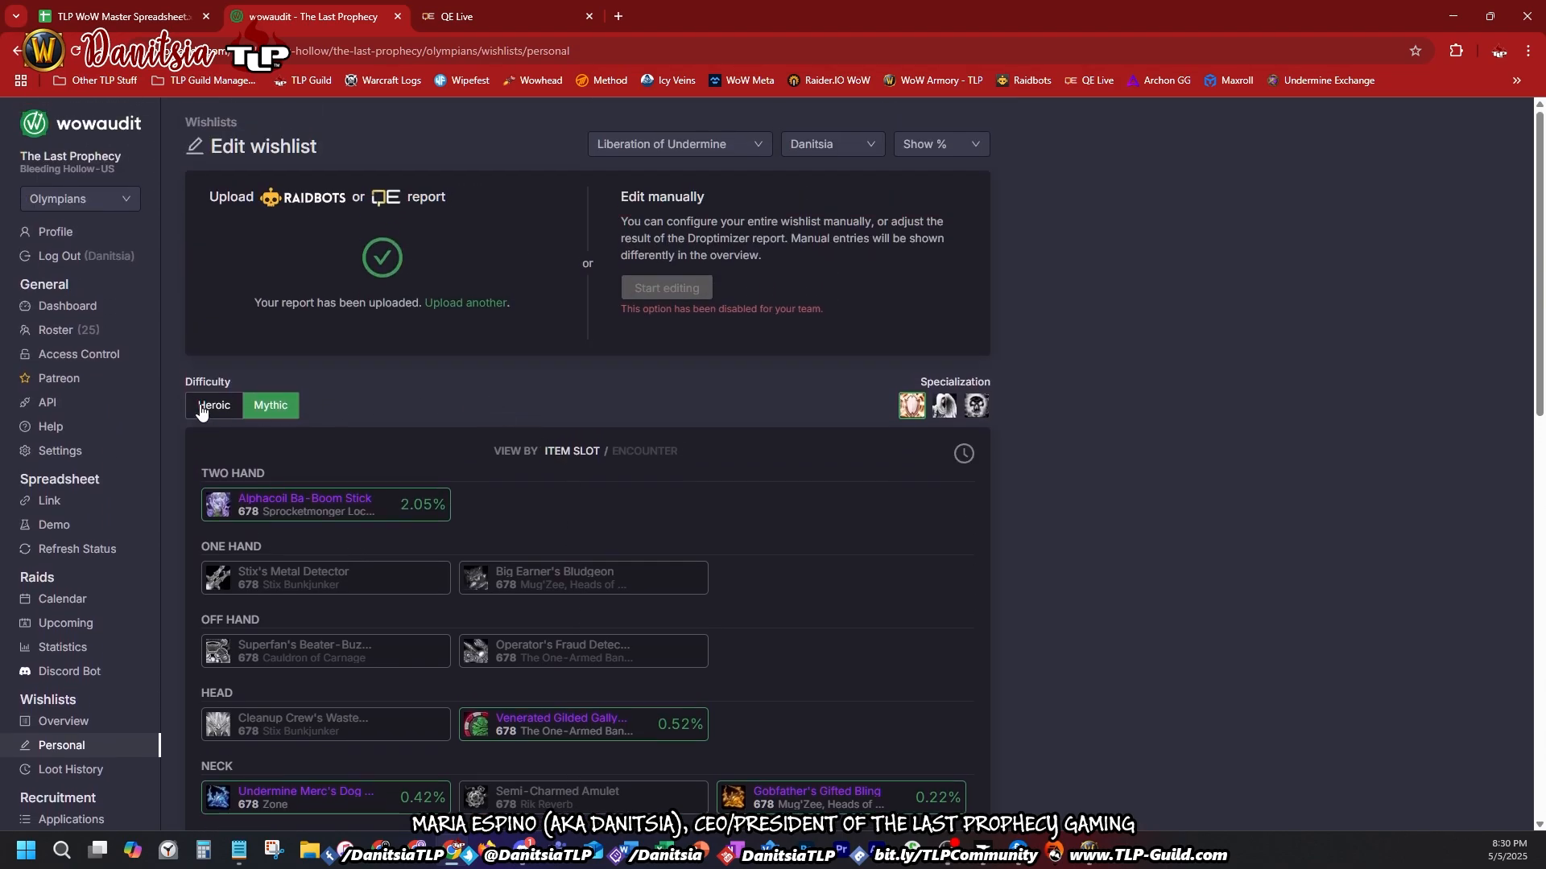
Step: Compare the wishlist's Heroic and Mythic views, return to Heroic, and check the Holy specialization's item slots
left_click(202, 411)
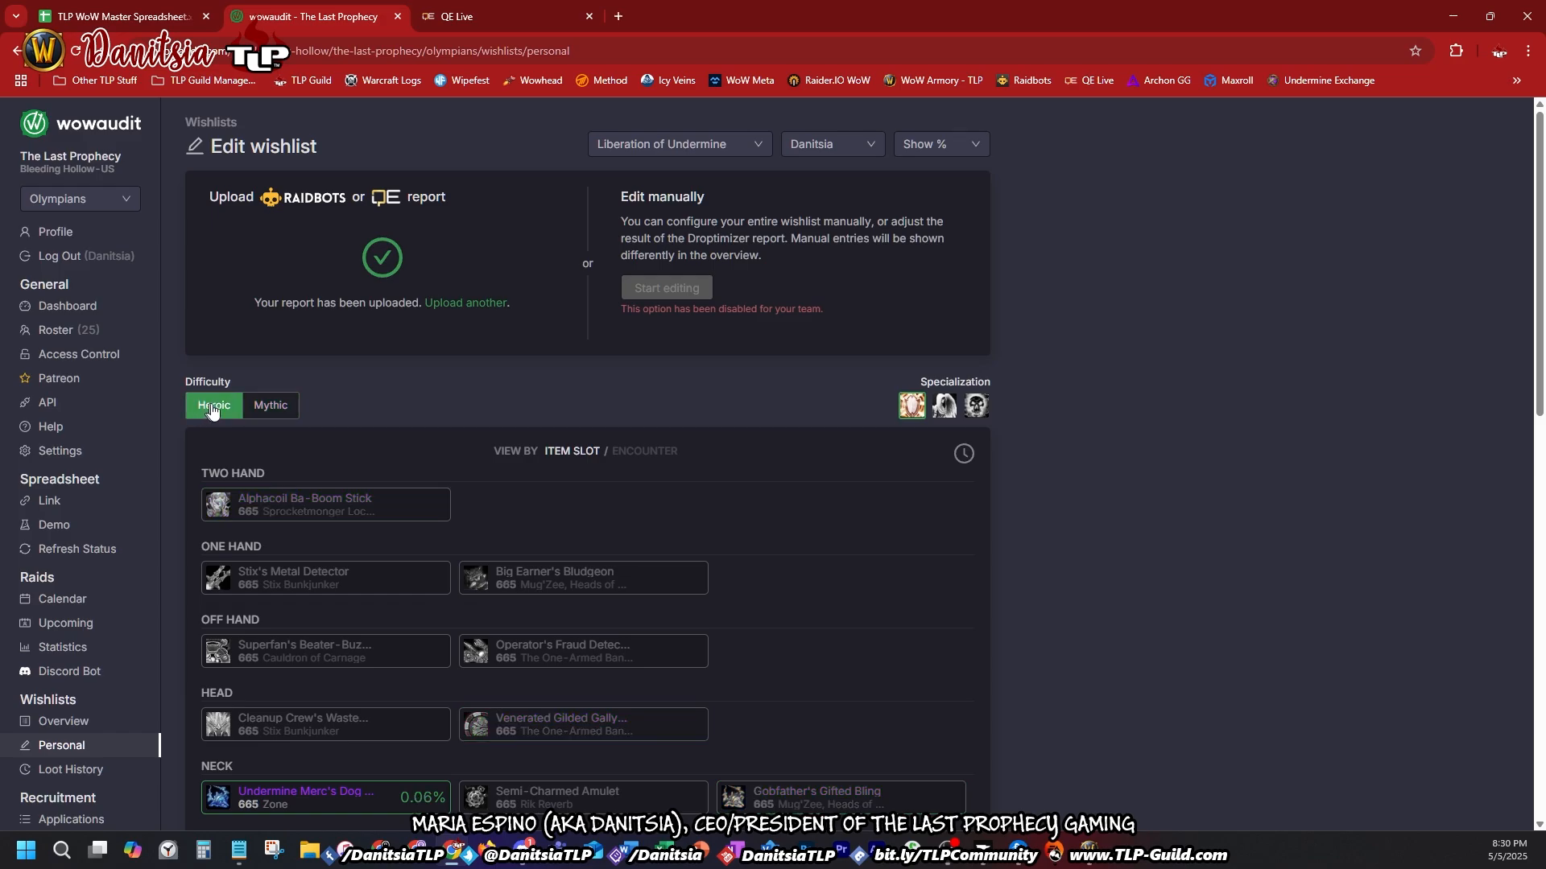
left_click(270, 405)
left_click(214, 405)
left_click(942, 404)
scroll(608, 562, "down", 5)
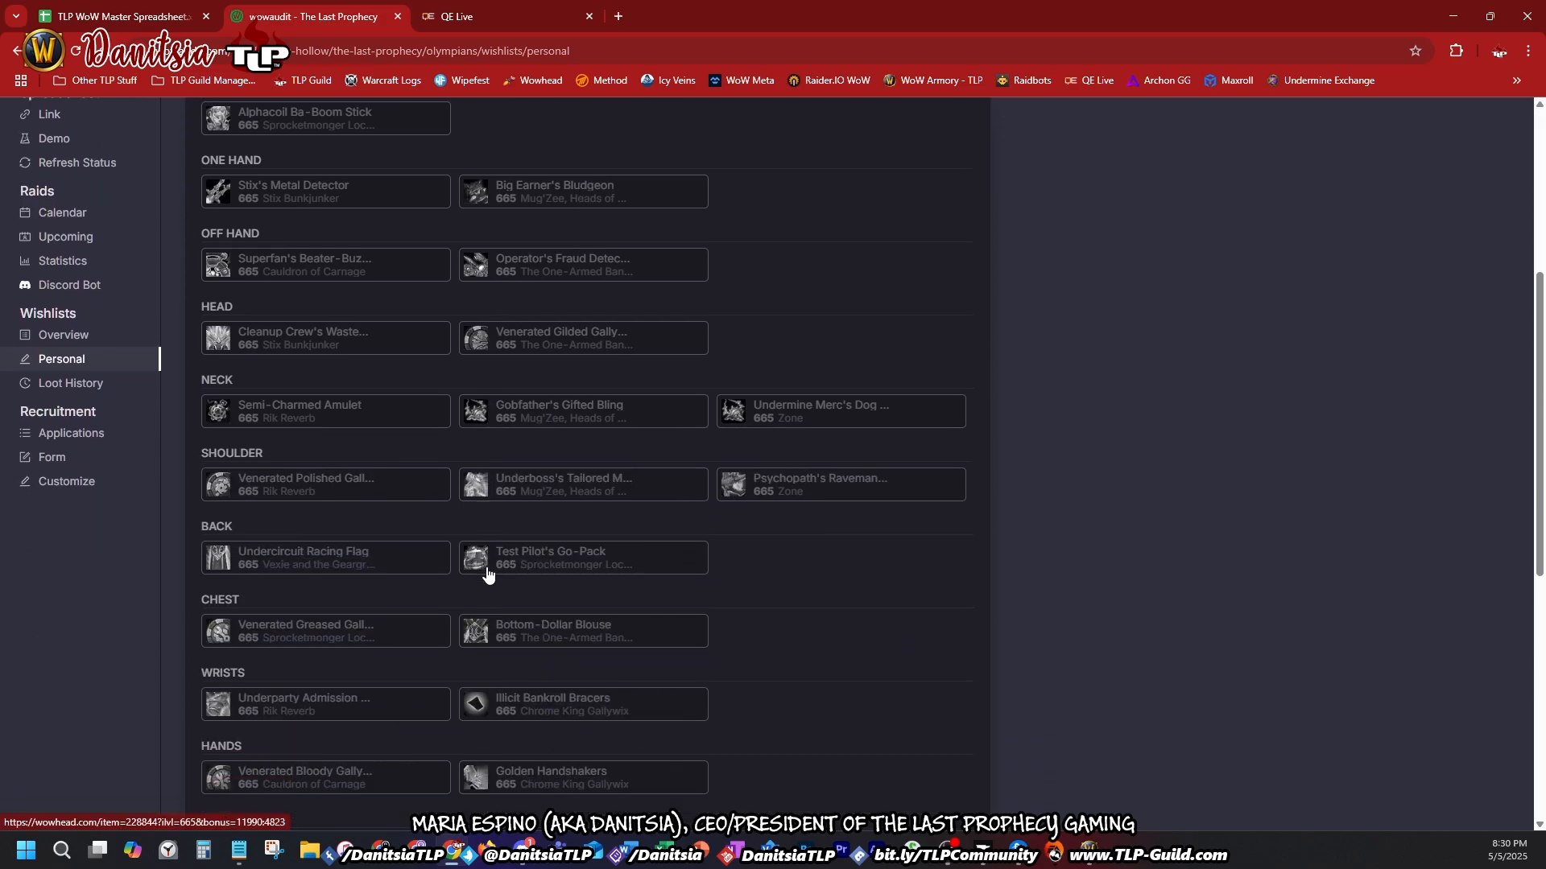
scroll(521, 546, "down", 2)
scroll(523, 544, "up", 5)
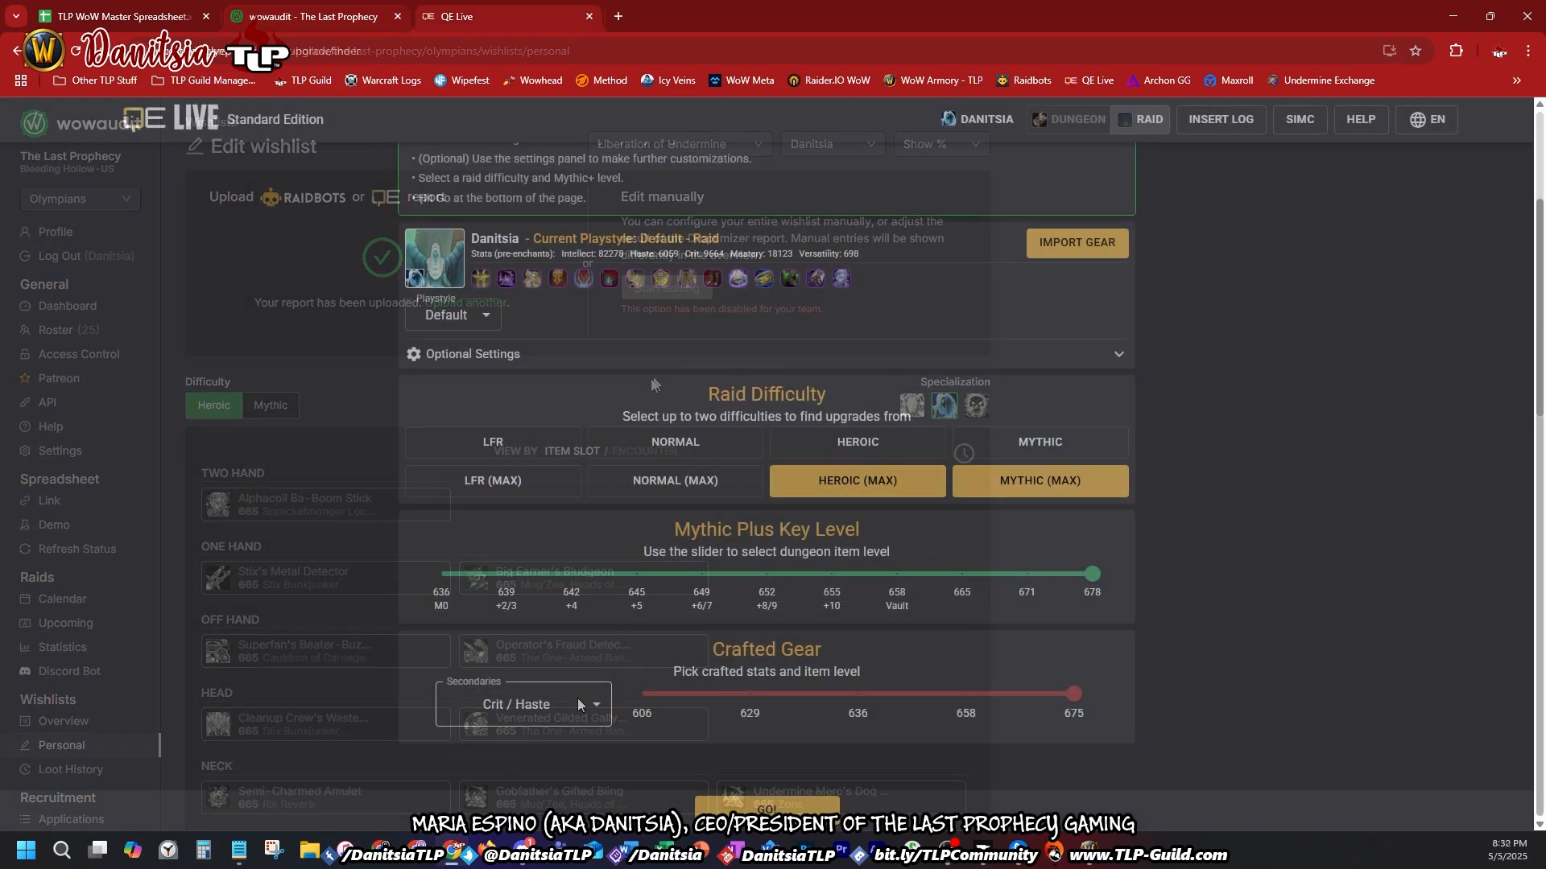
Step: Set the crafted gear secondaries to Crit / Mastery in QE Live and generate the upgrade report
left_click(577, 699)
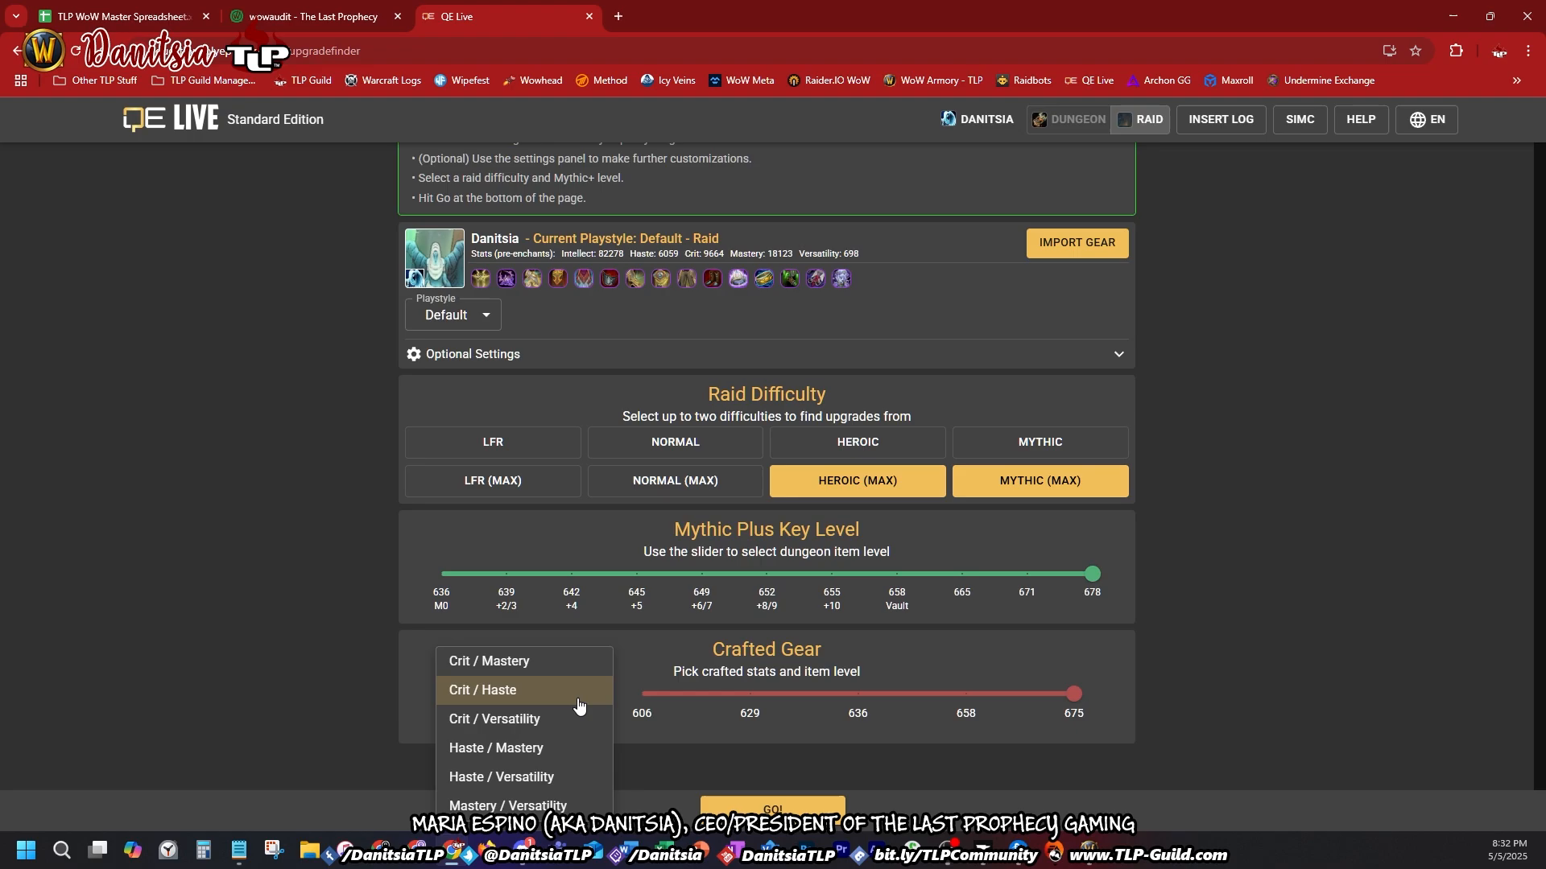
left_click(503, 667)
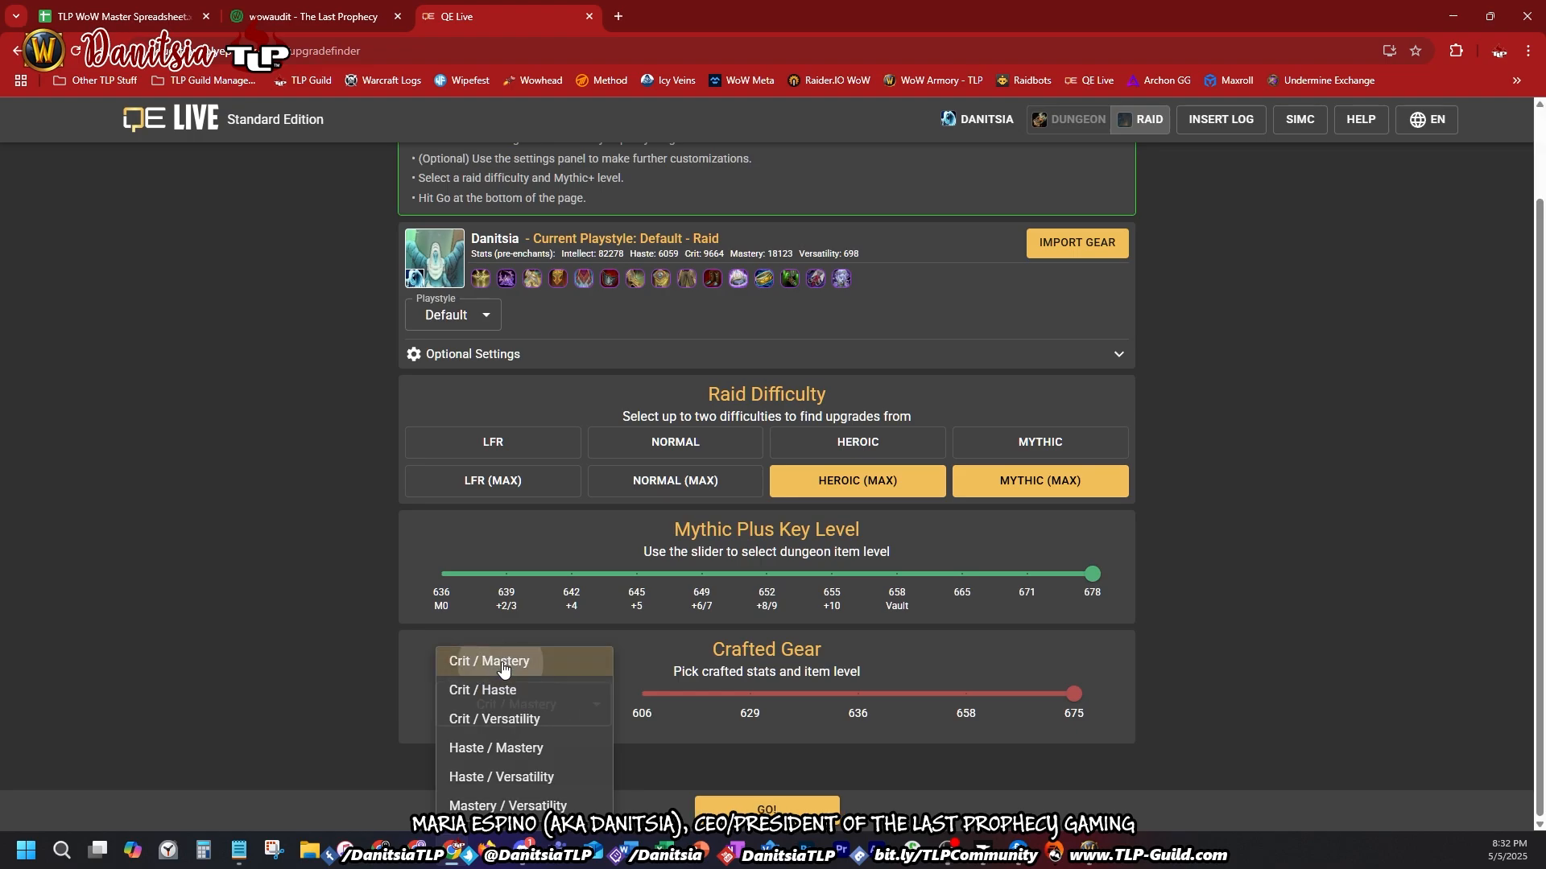
left_click(766, 807)
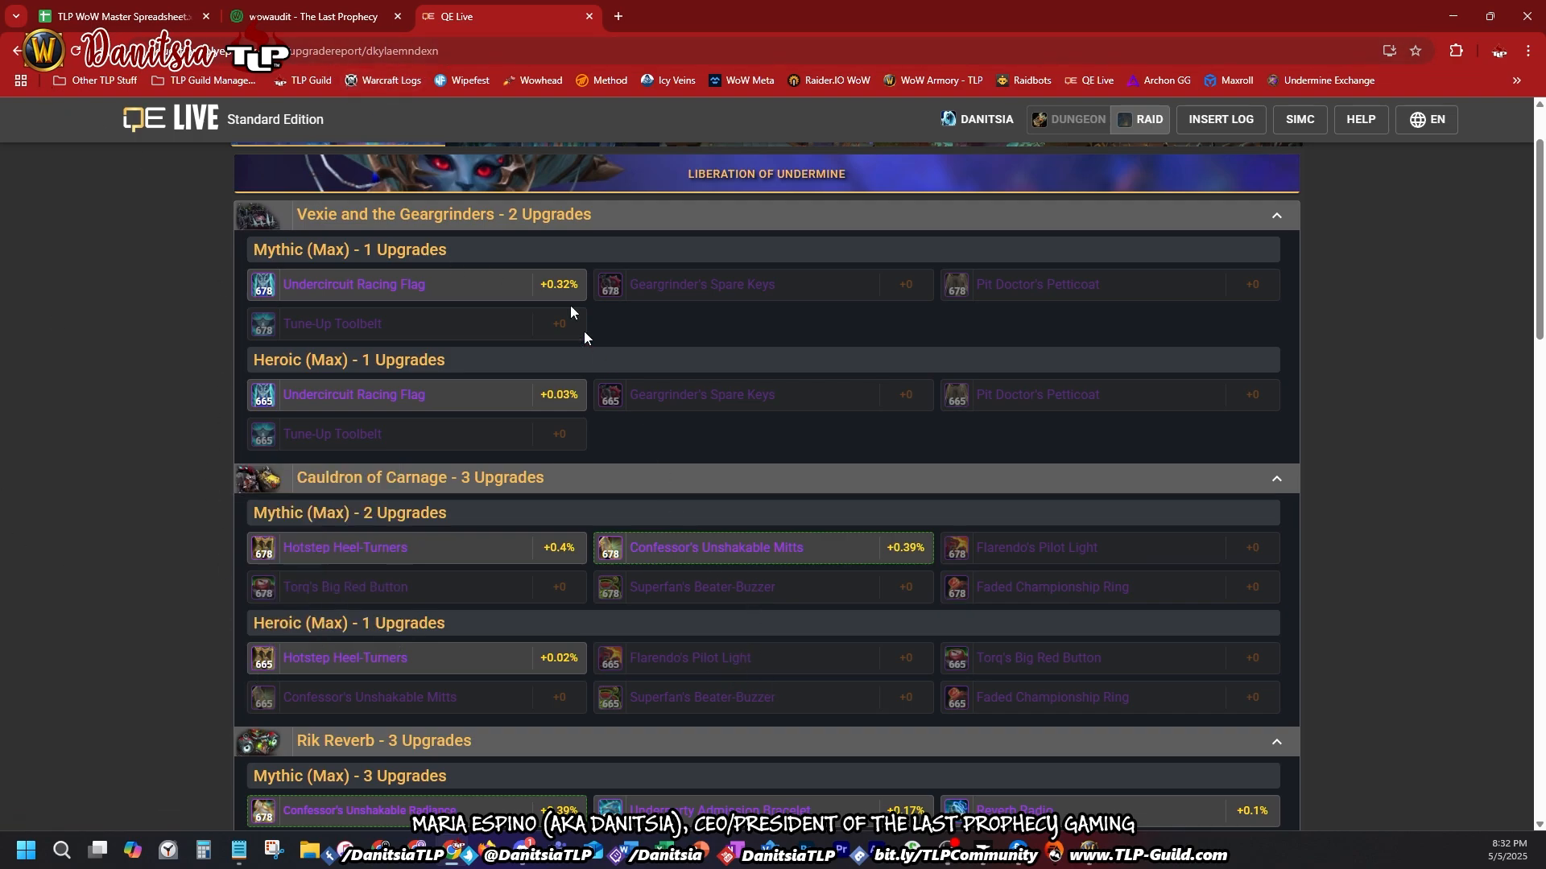
Step: Copy the new QE Live report's address and upload report dkylaemndexn to the personal wishlist in wowaudit
left_click(441, 50)
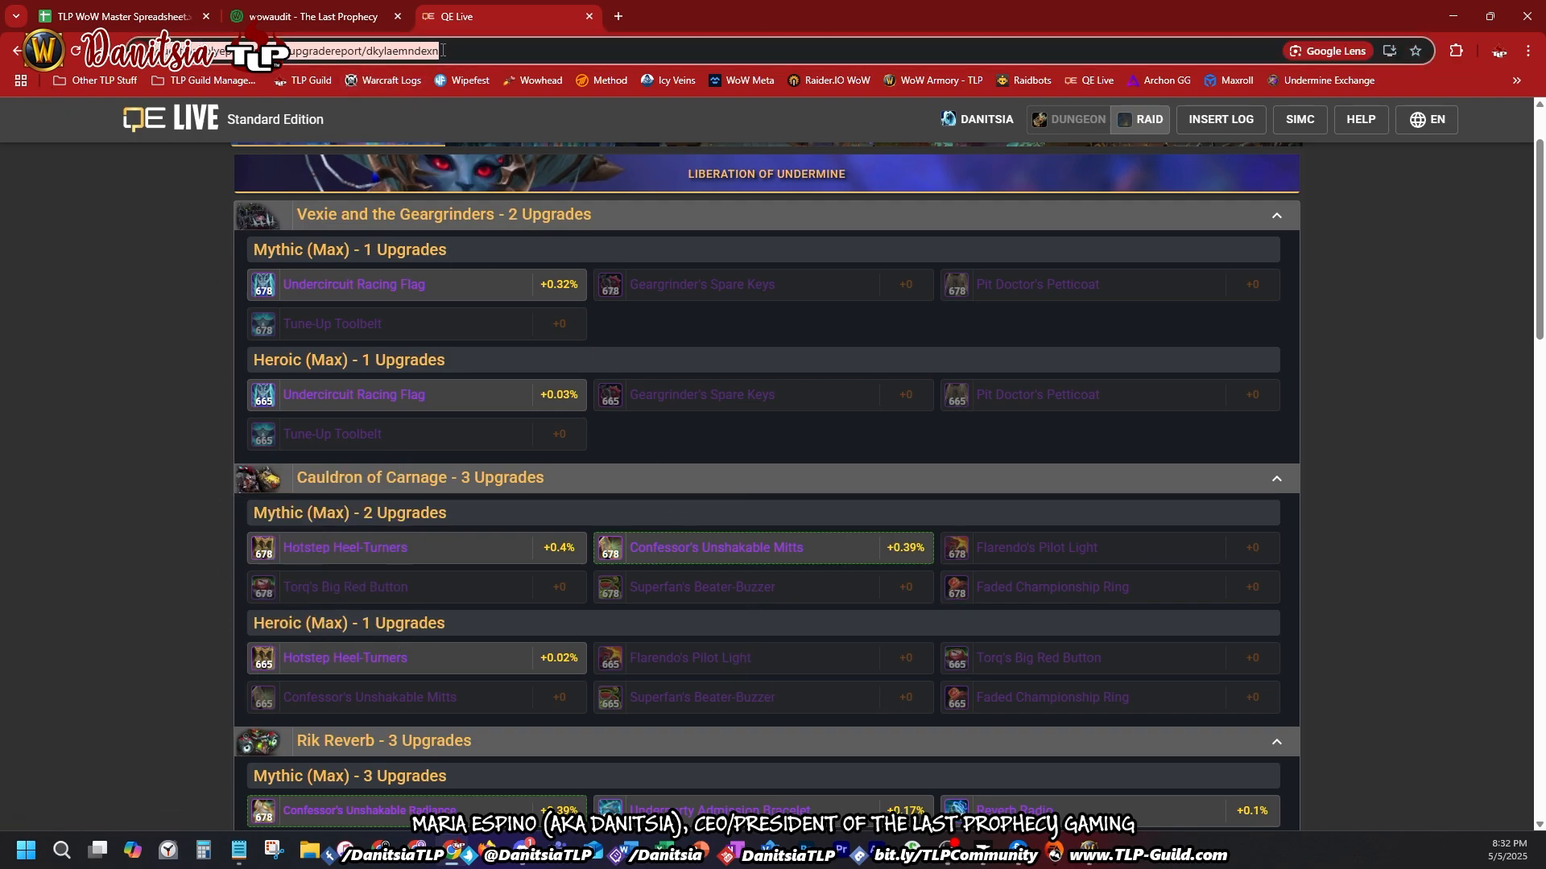
left_click(286, 19)
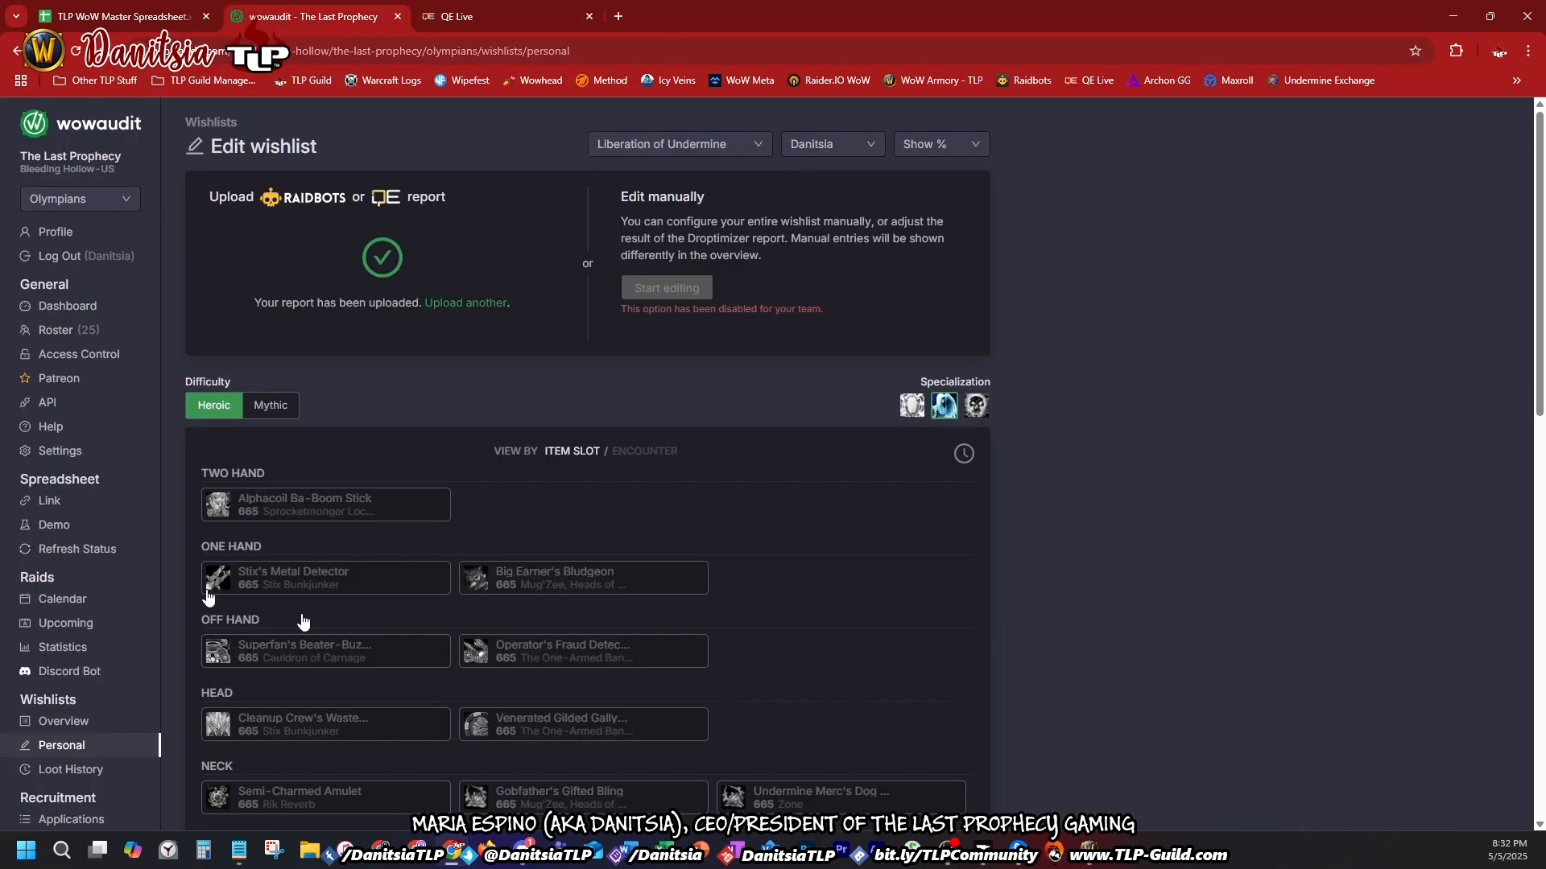
left_click(473, 304)
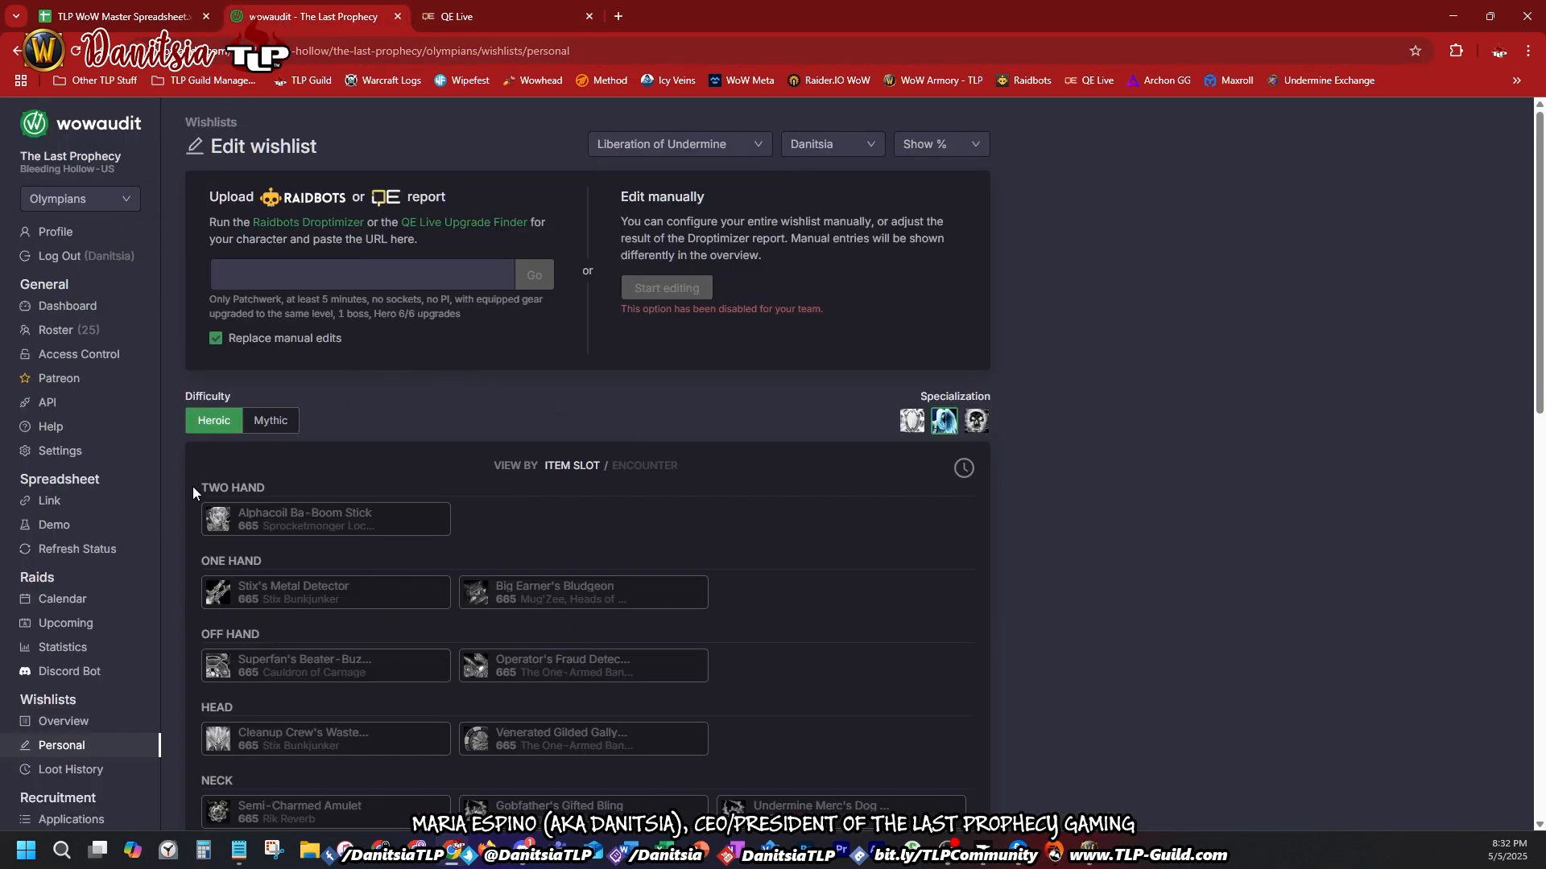
type("dkylaemndexn")
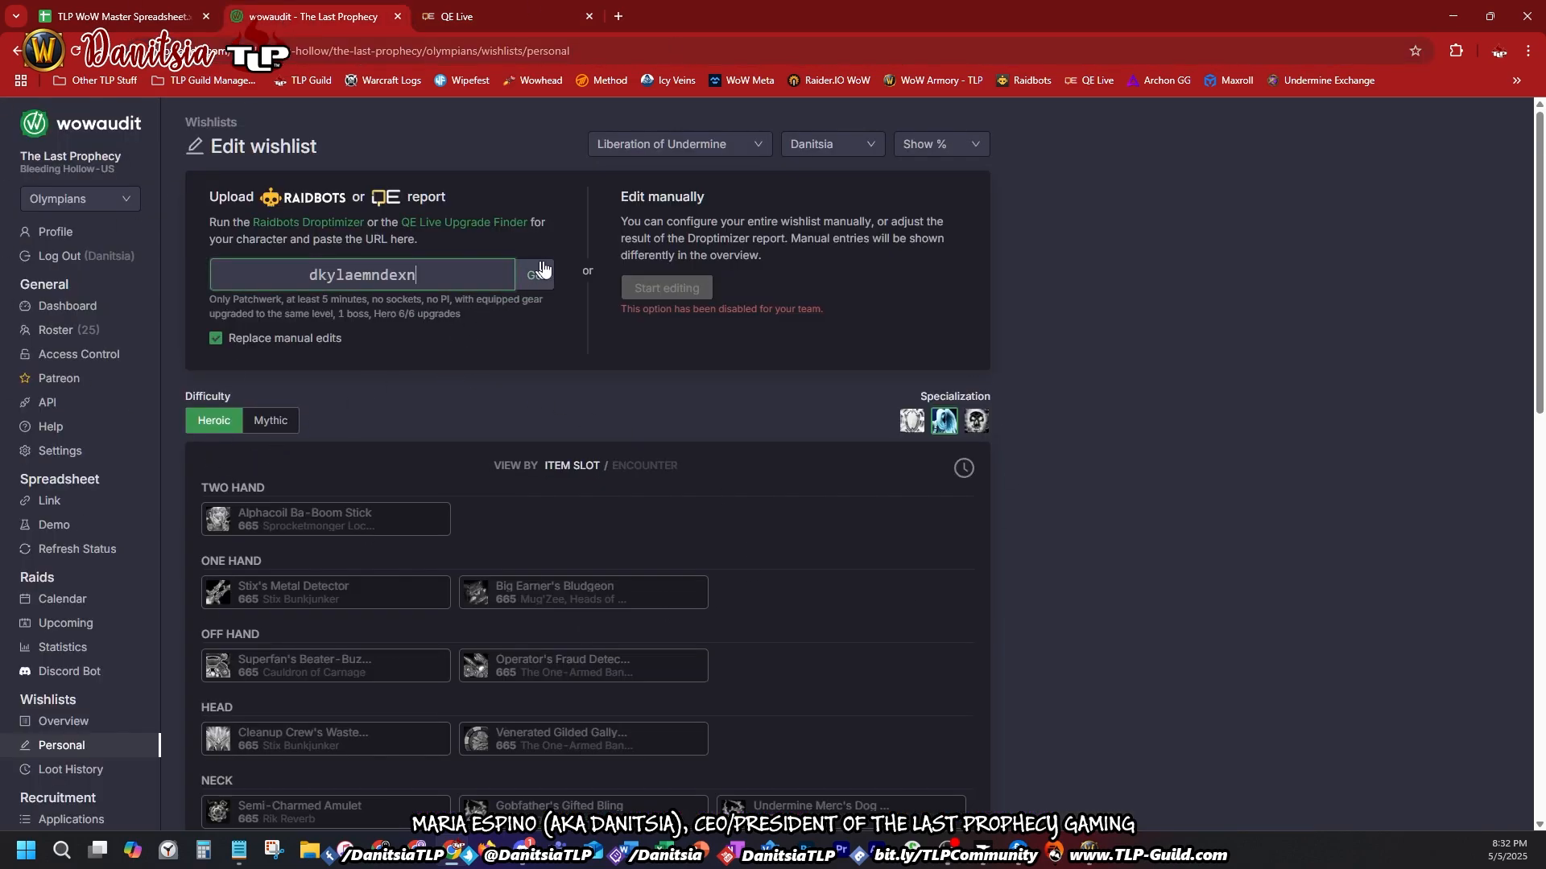
left_click(534, 275)
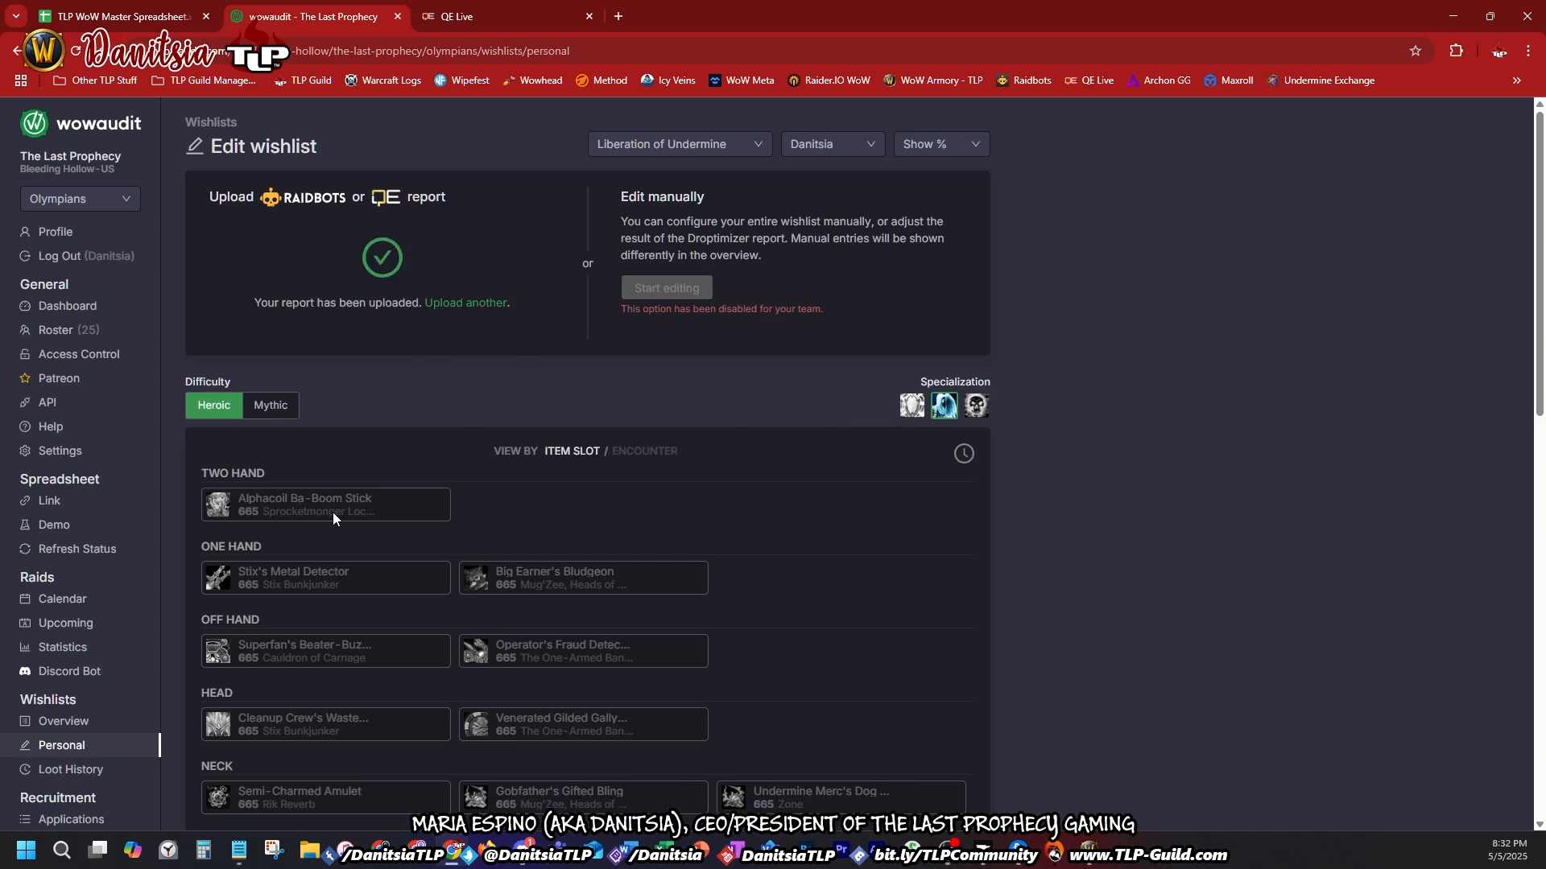
Step: Review the Holy specialization's uploaded upgrades by item slot and compare the Heroic and Mythic difficulties
scroll(527, 563, "down", 6)
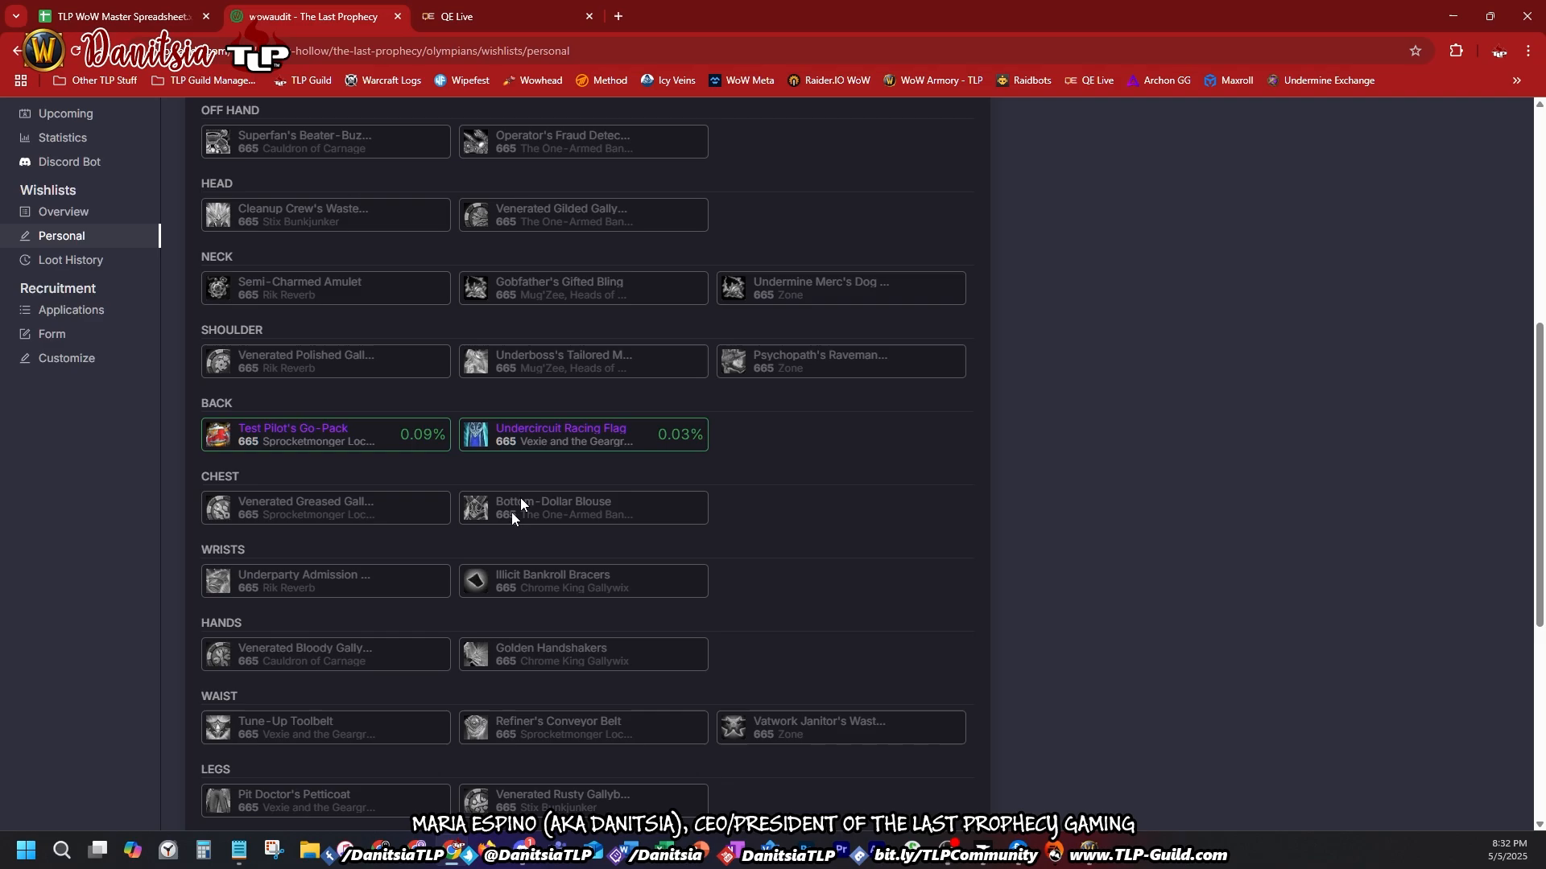
scroll(632, 663, "down", 6)
scroll(585, 501, "up", 2)
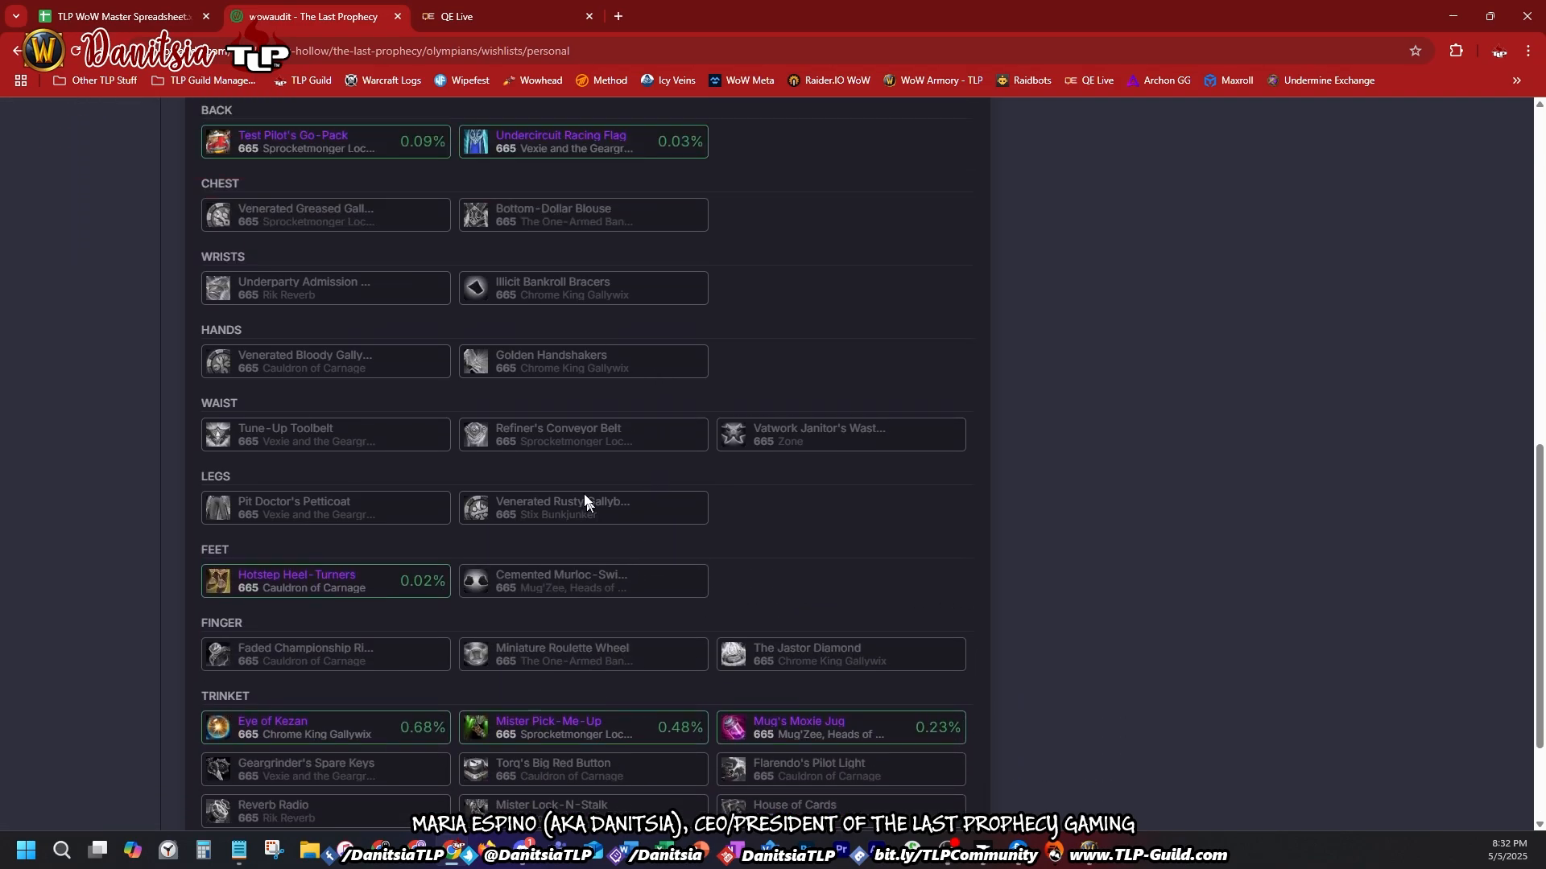
scroll(585, 501, "up", 9)
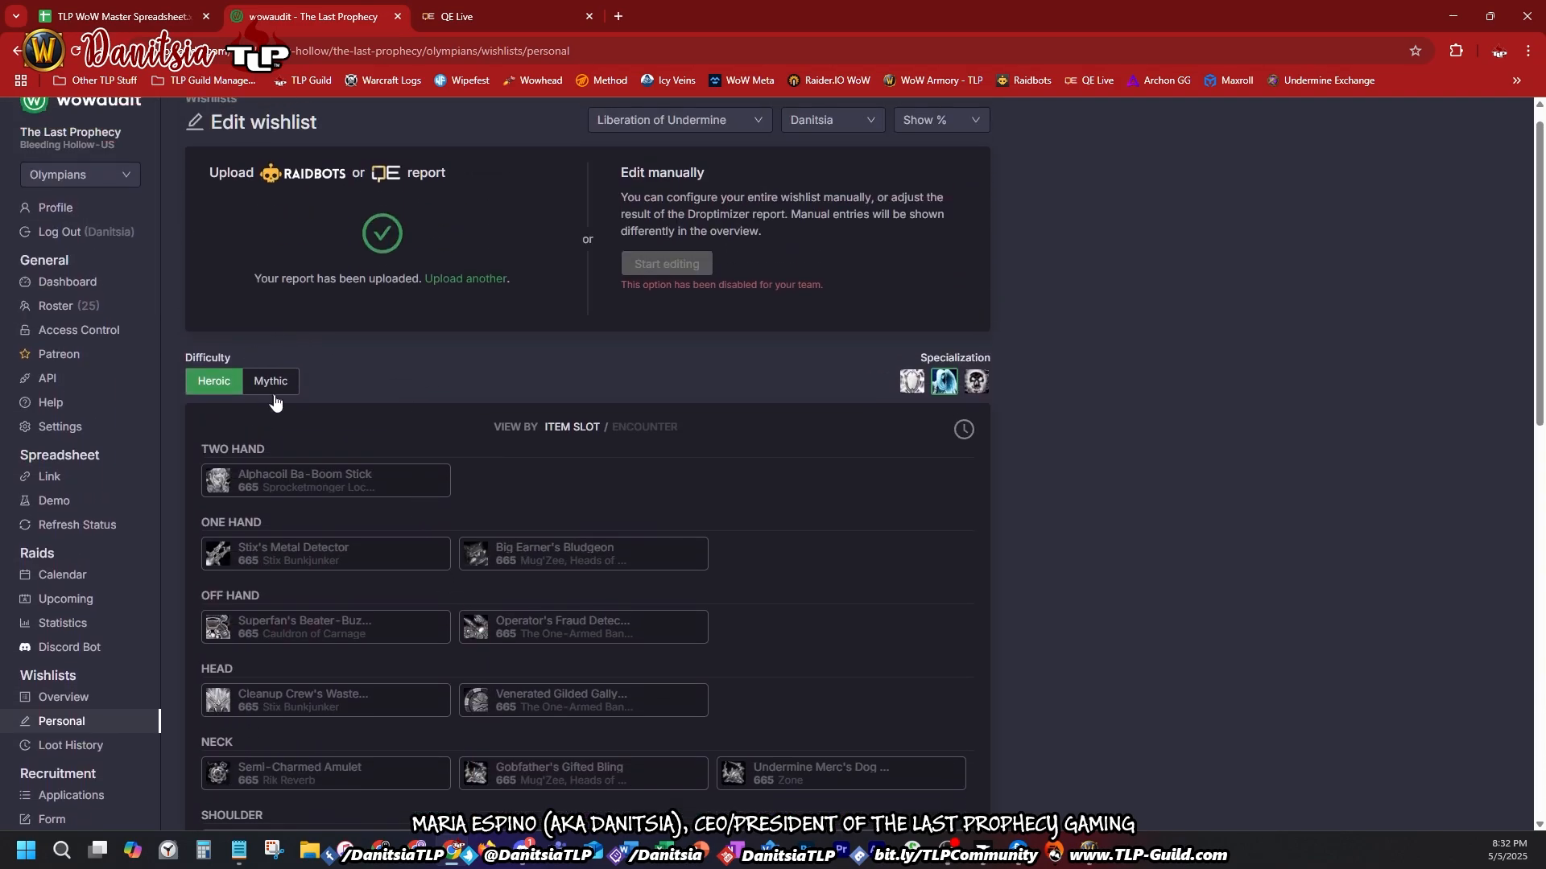
left_click(270, 383)
left_click(214, 382)
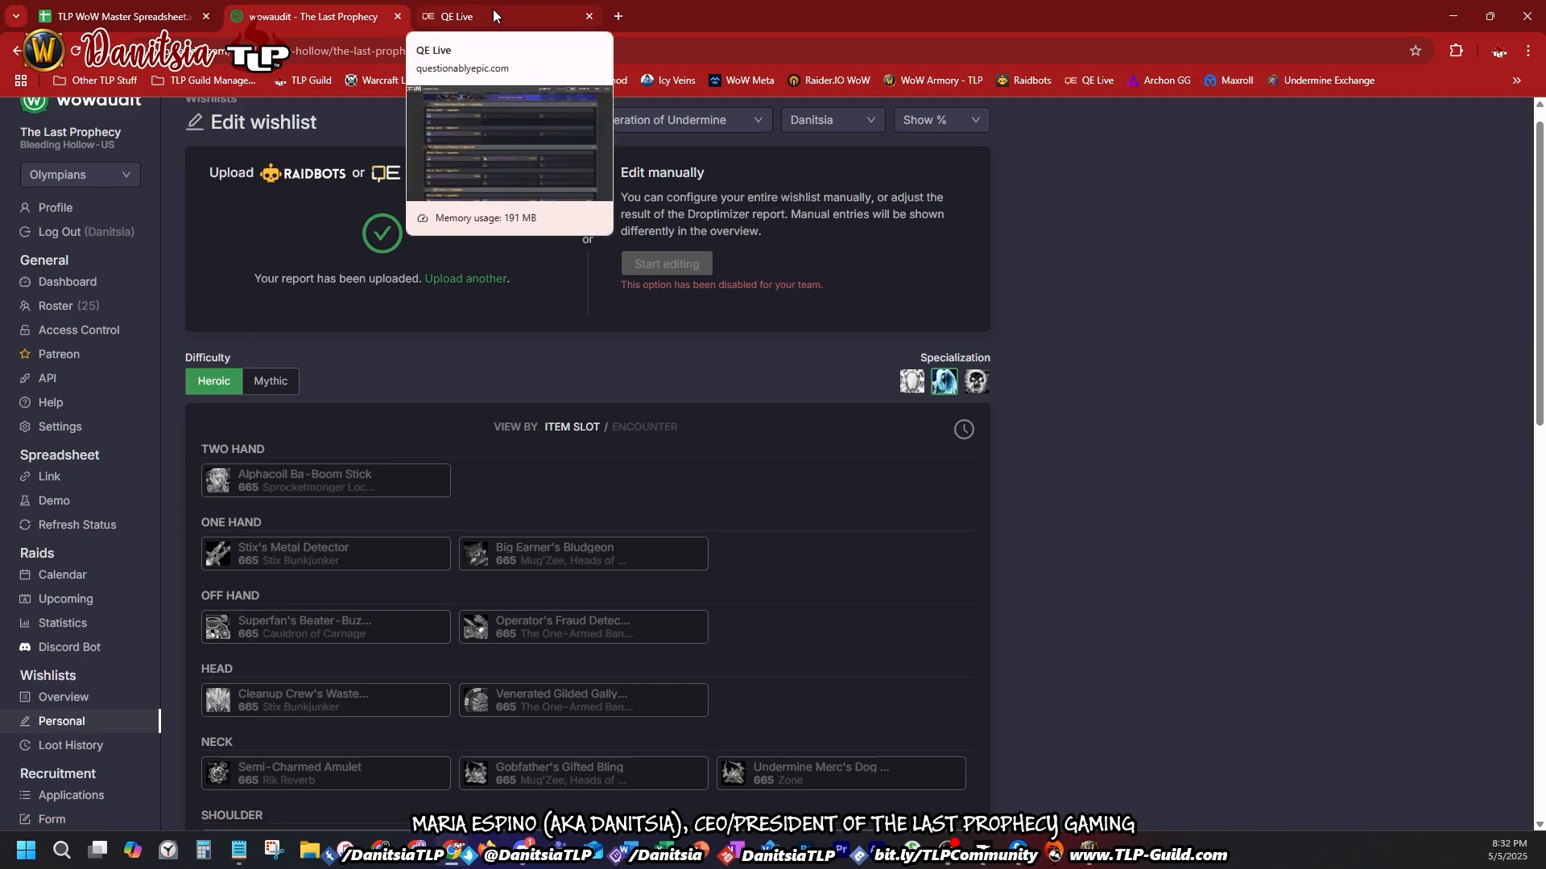
Step: Show the Shadow specialization's wishlist, begin another report upload, and open the linked Raidbots Droptimizer
left_click(975, 381)
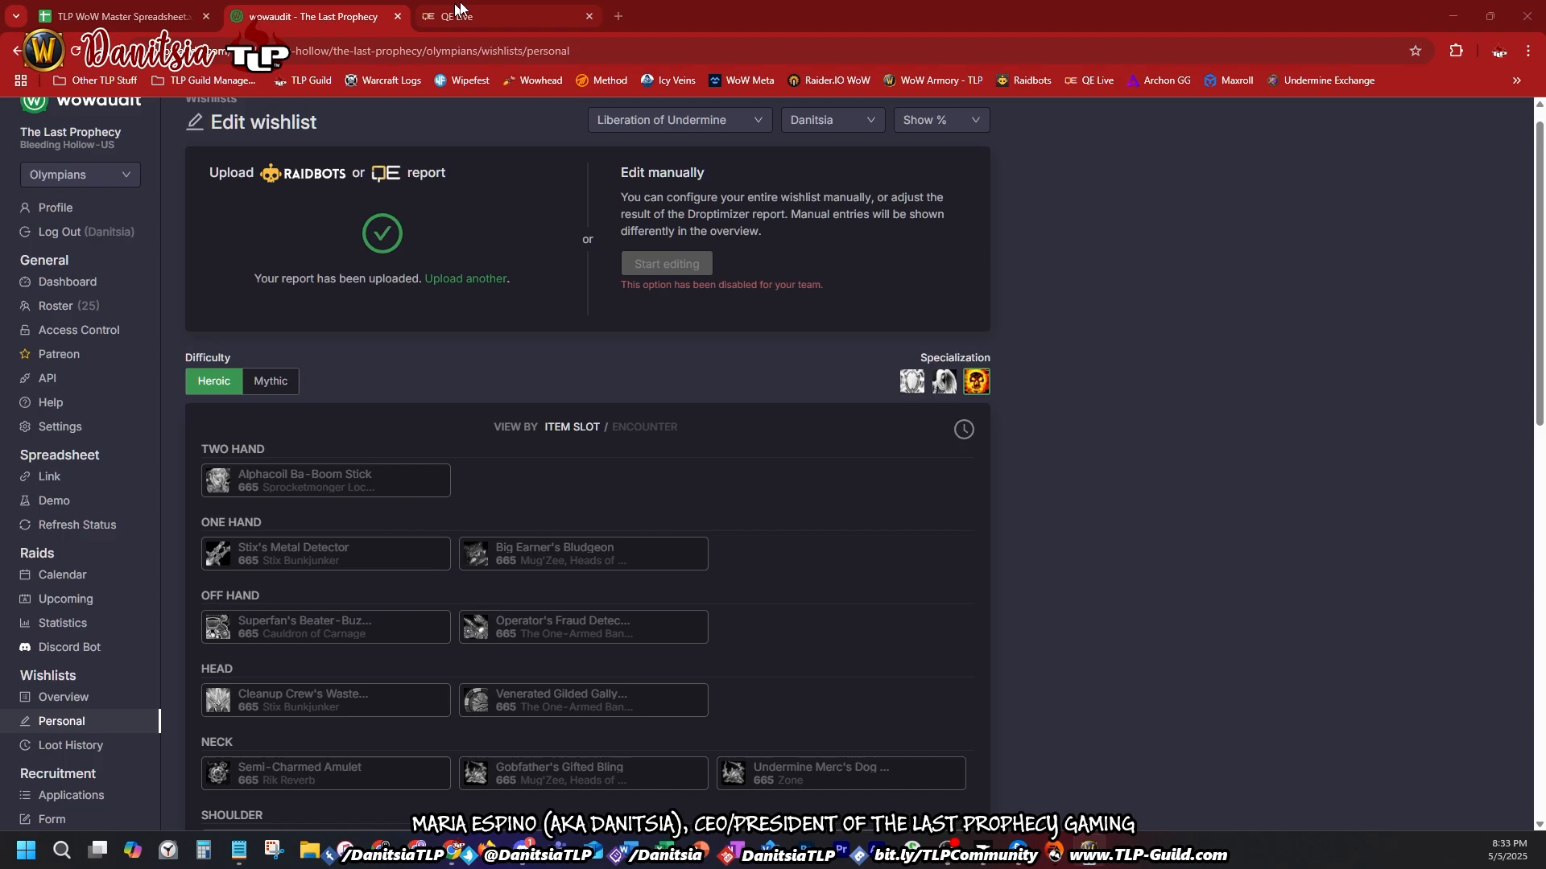
left_click(454, 278)
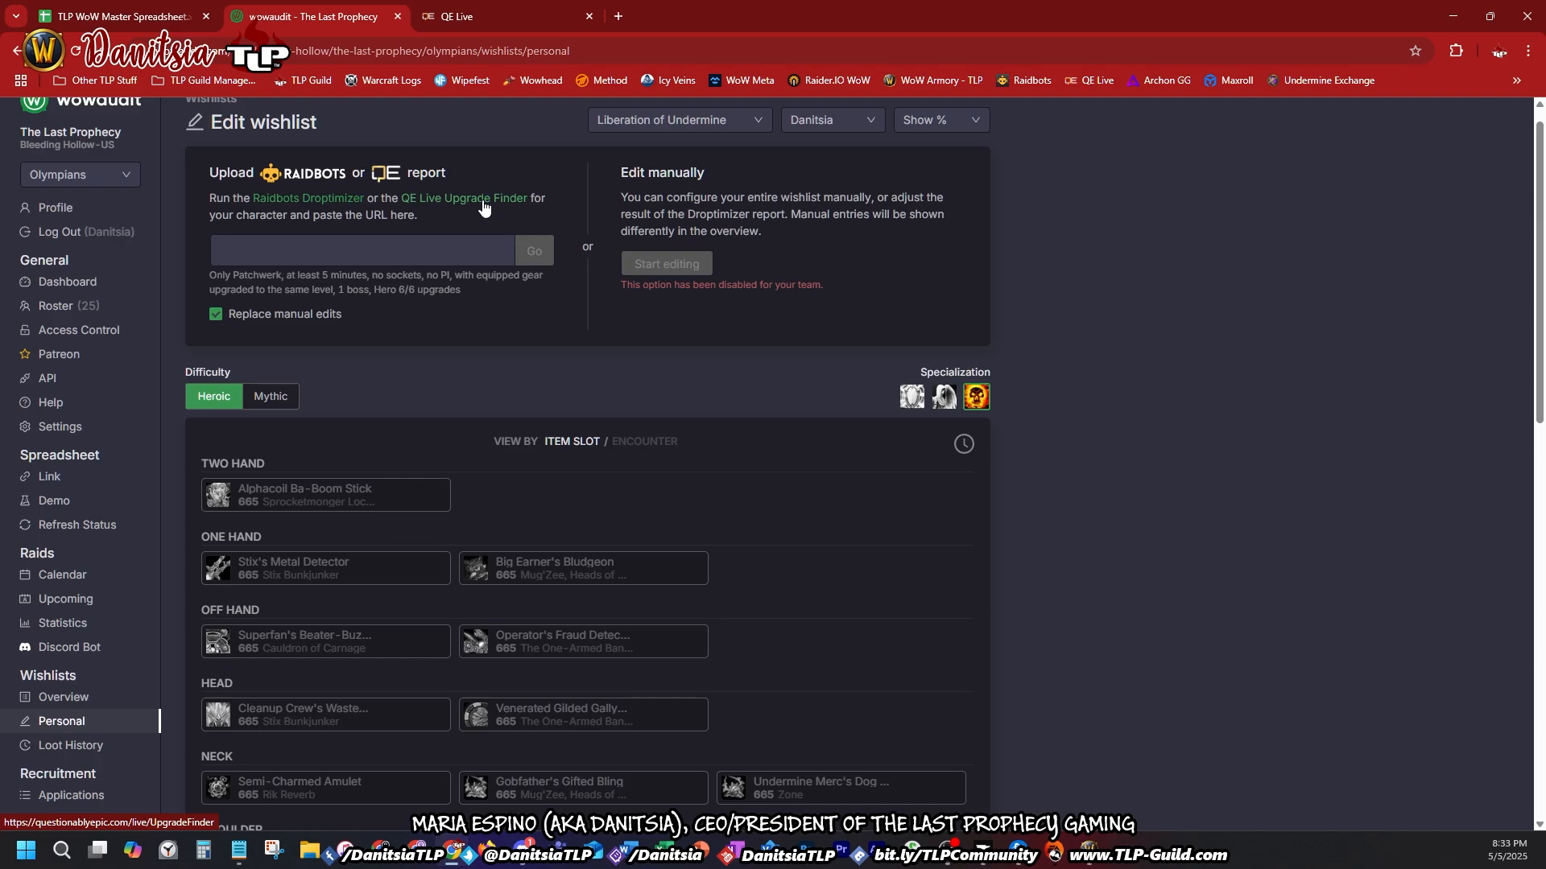
left_click(298, 201)
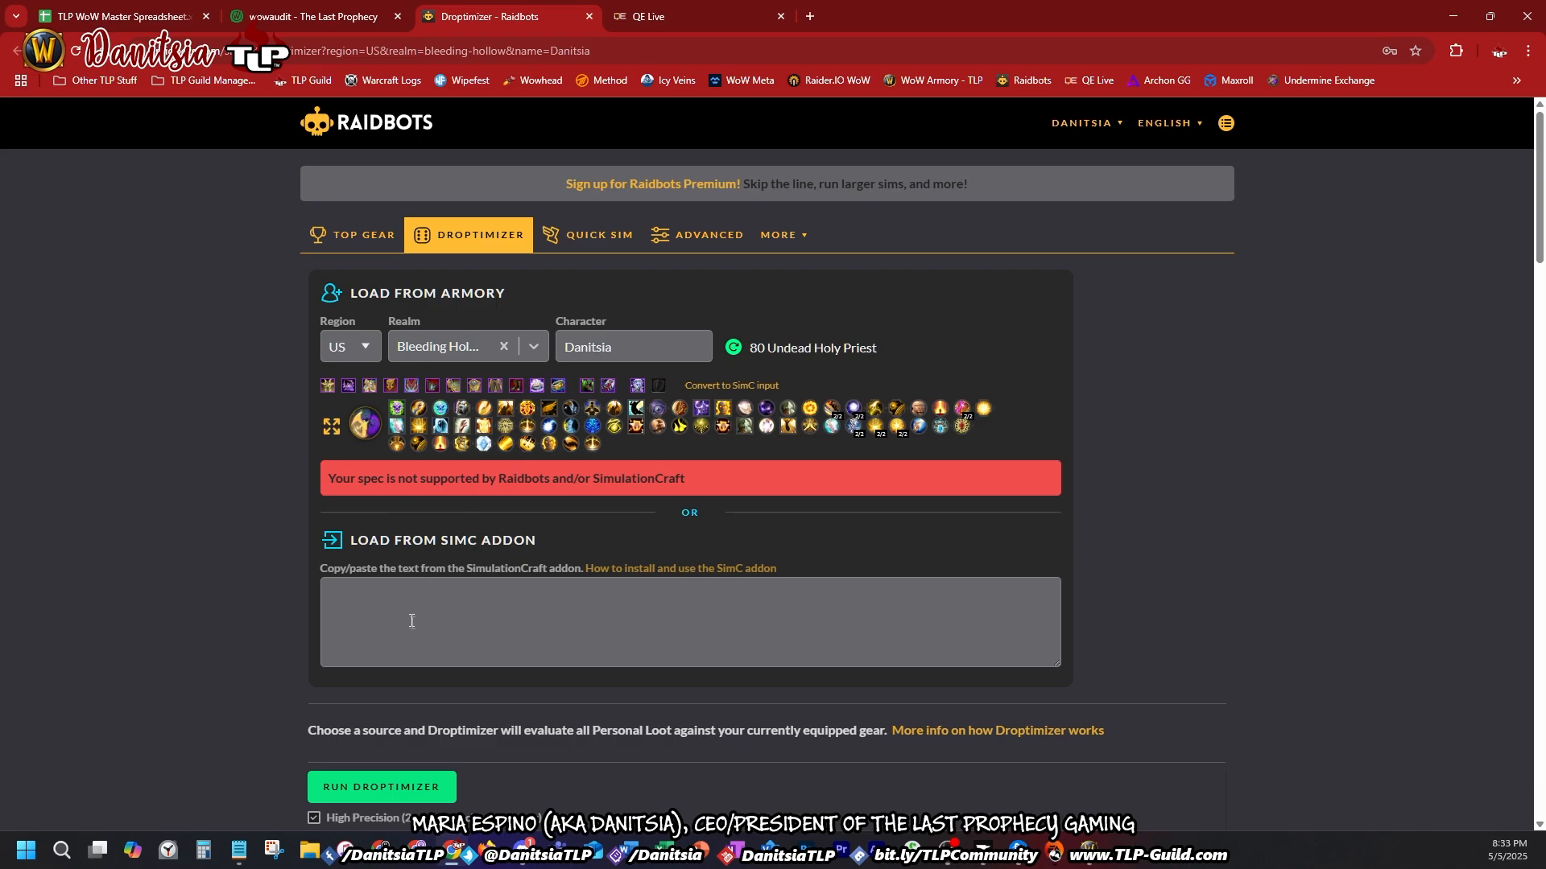
Step: Load the Shadow priest into the Droptimizer by pasting the character's SimC addon export
left_click(372, 605)
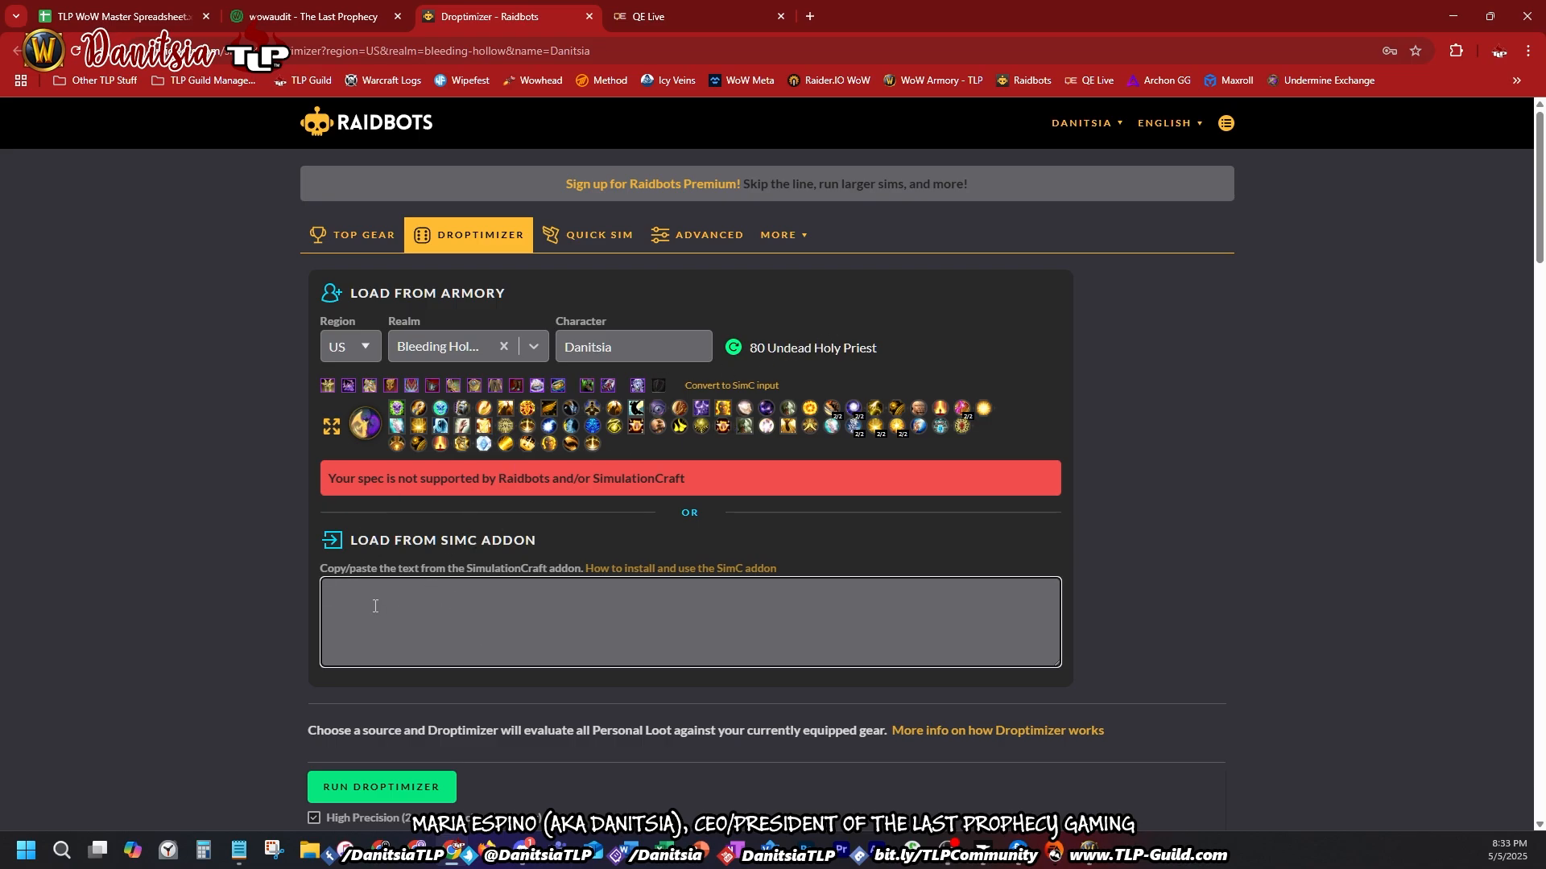
key("ctrl+v")
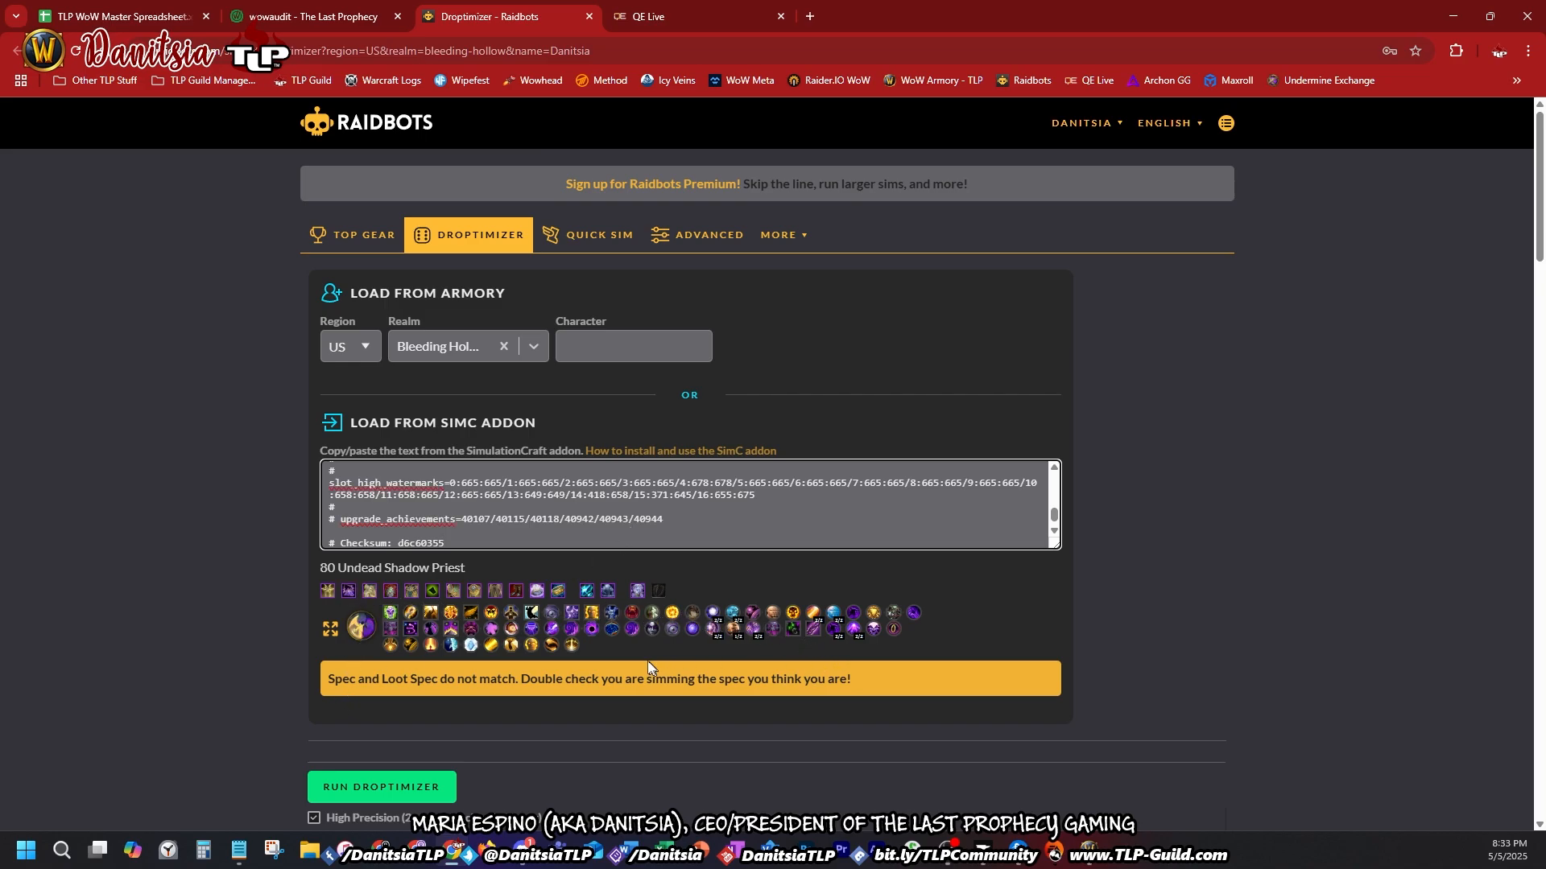
scroll(374, 694, "down", 2)
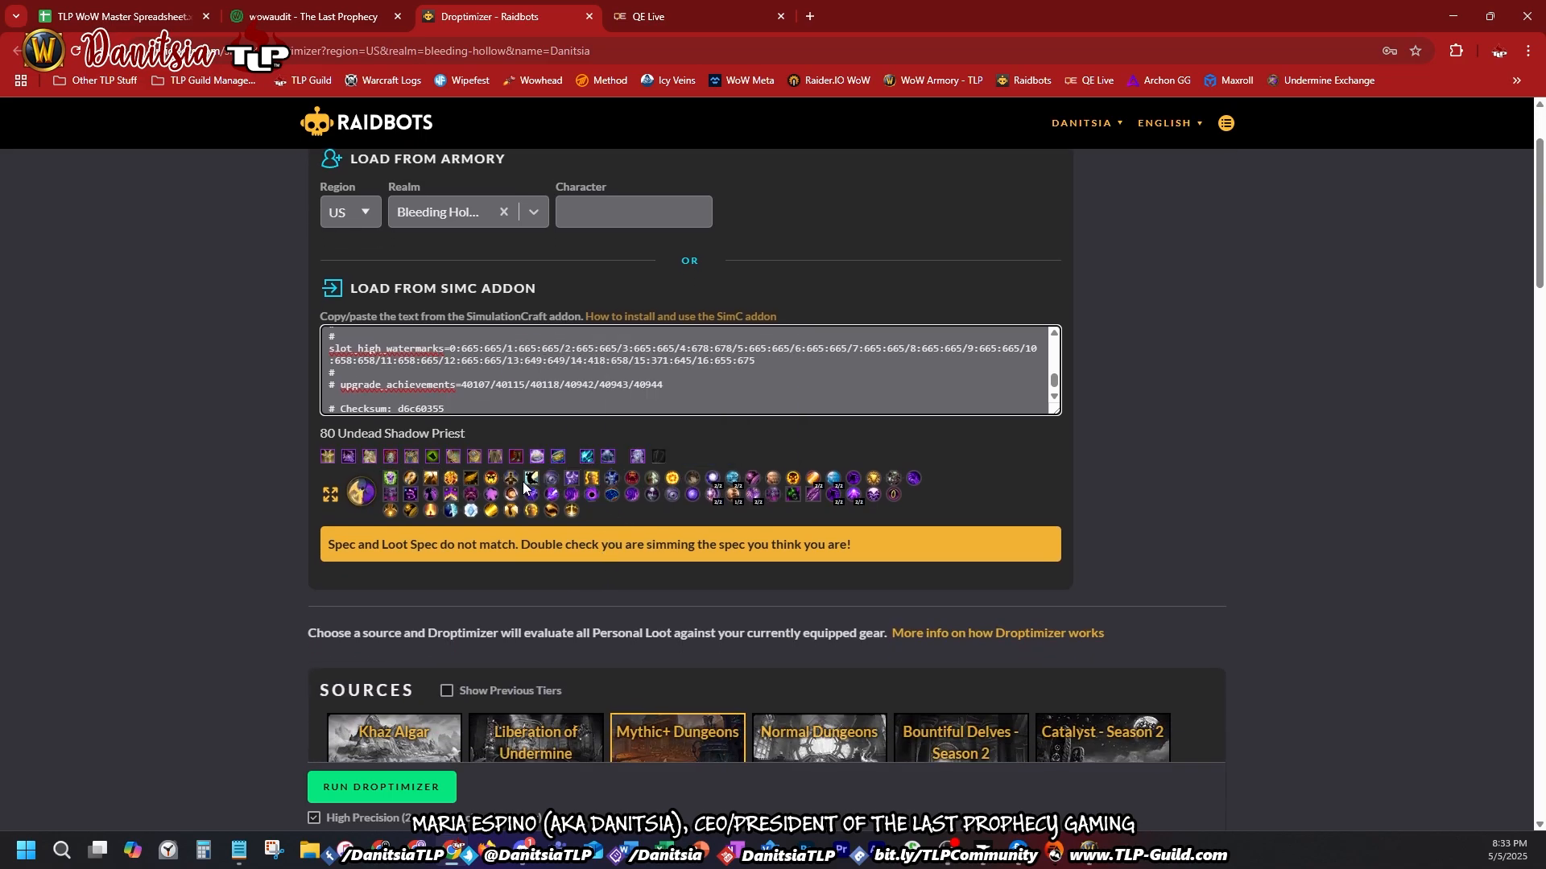
Step: Choose Liberation of Undermine as the Droptimizer source with Heroic raid difficulty
scroll(531, 489, "down", 3)
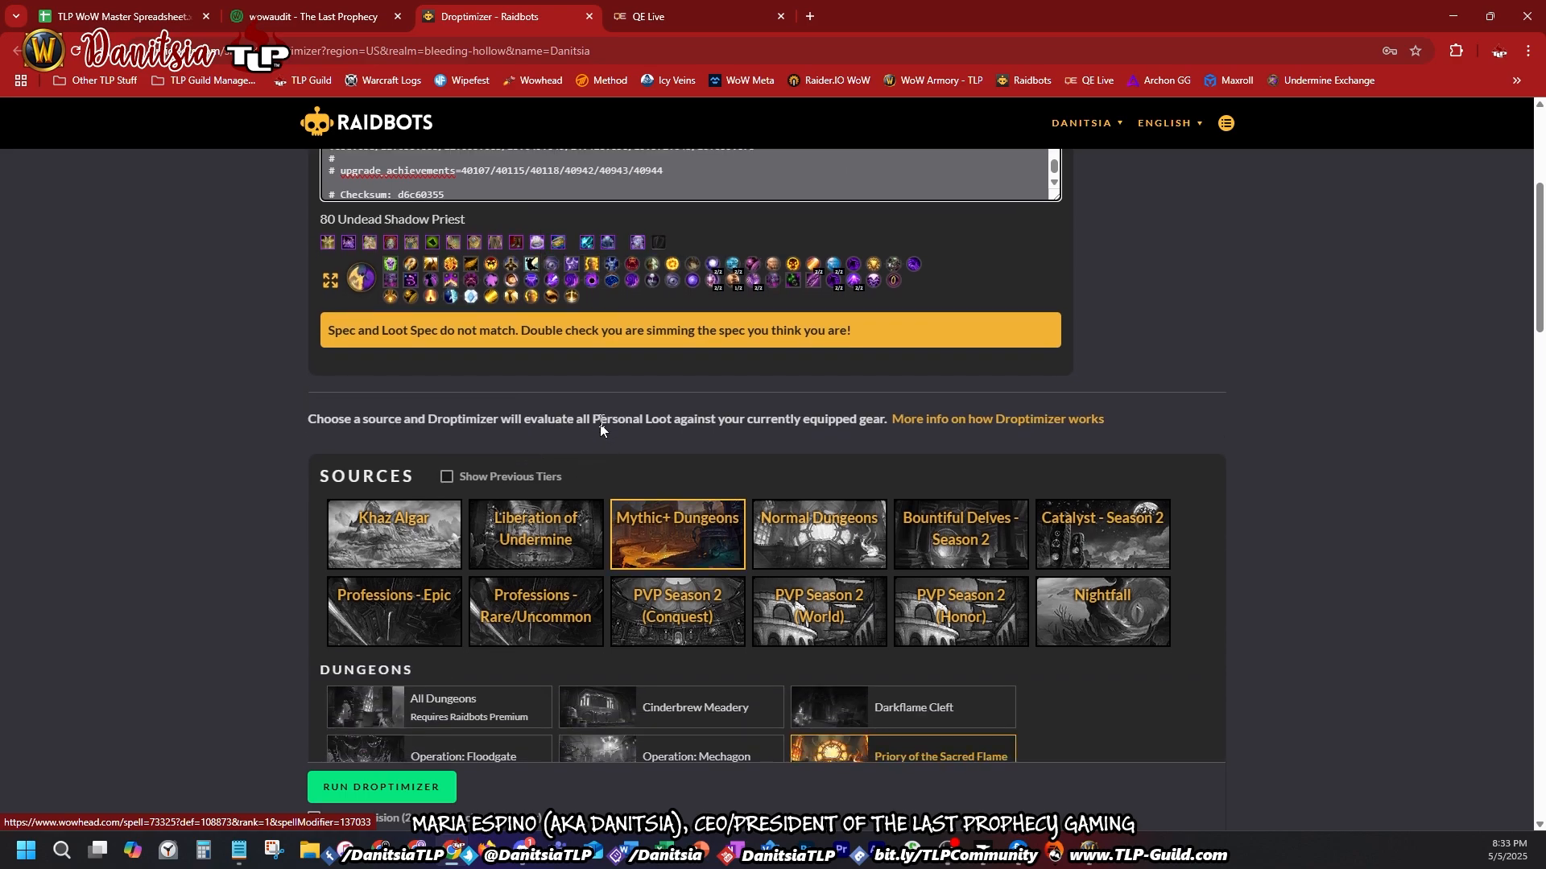
scroll(403, 556, "down", 2)
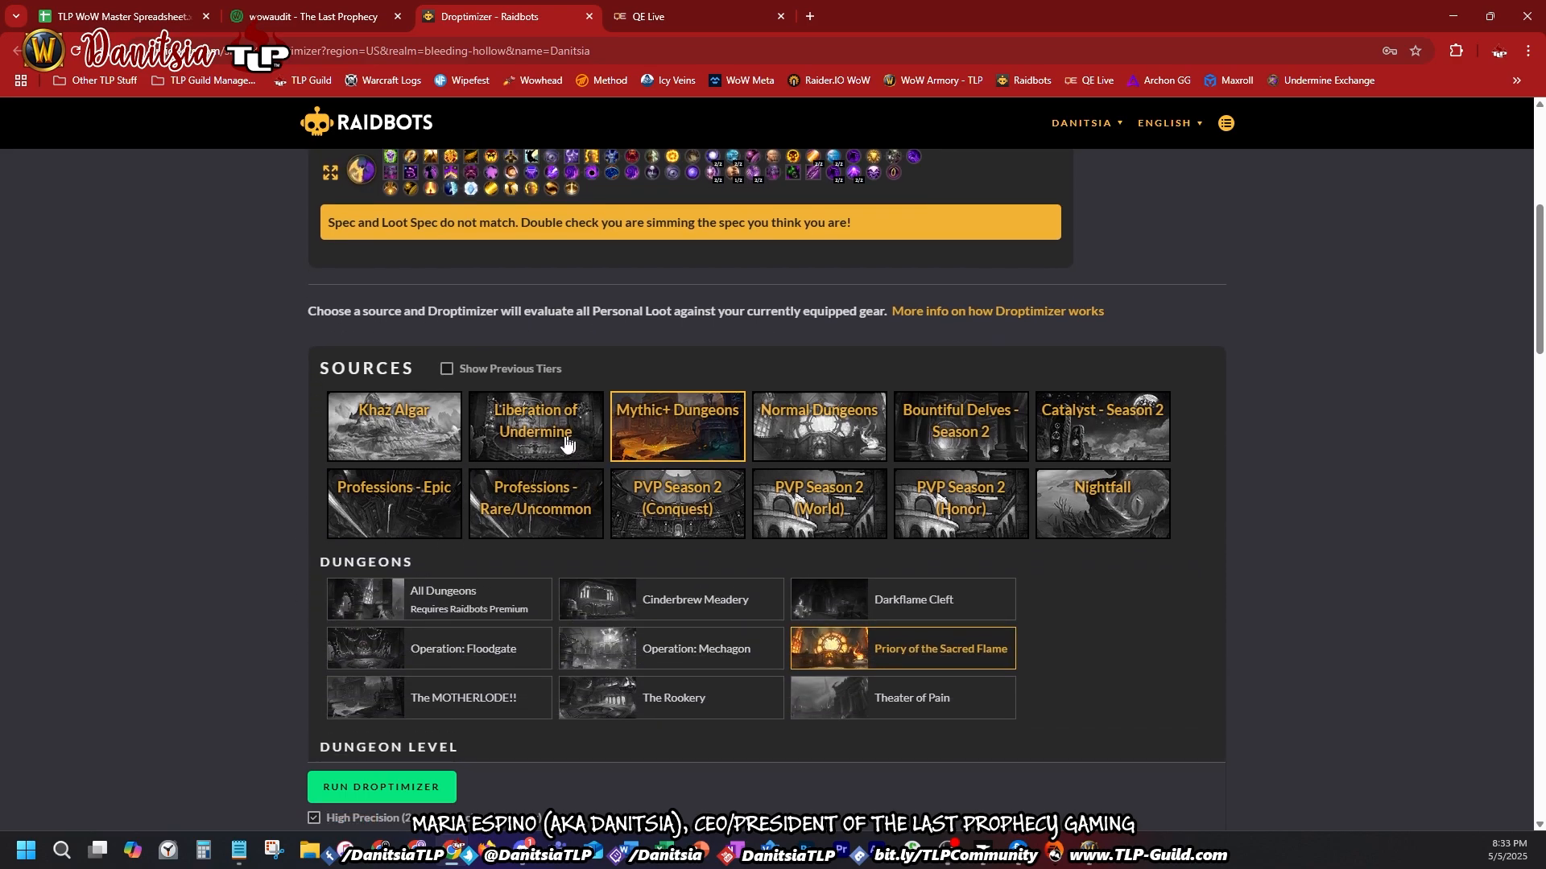
left_click(521, 428)
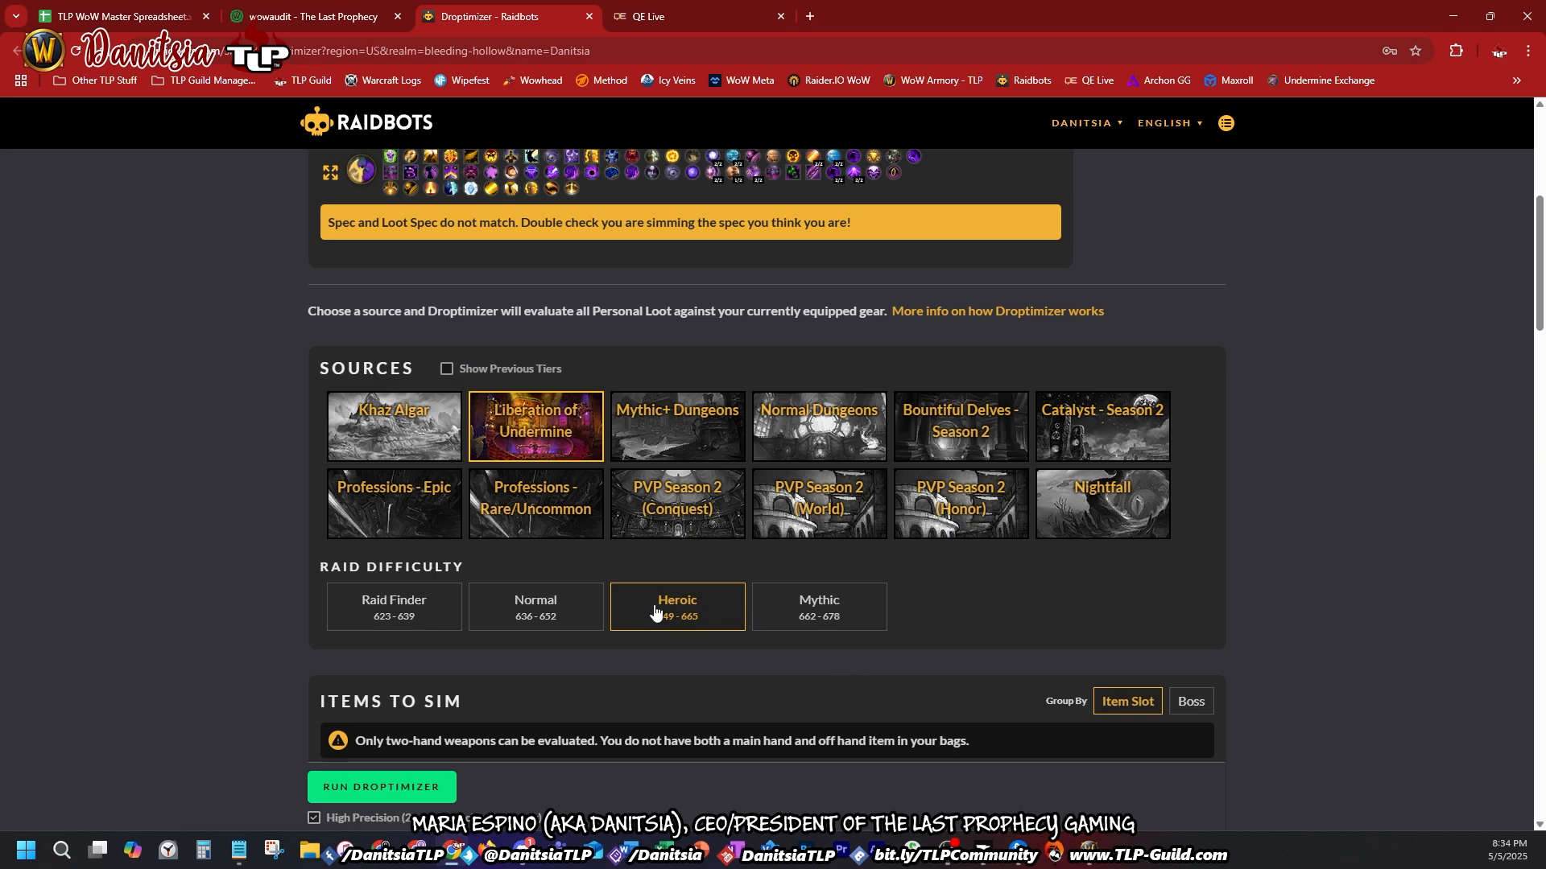
left_click(815, 613)
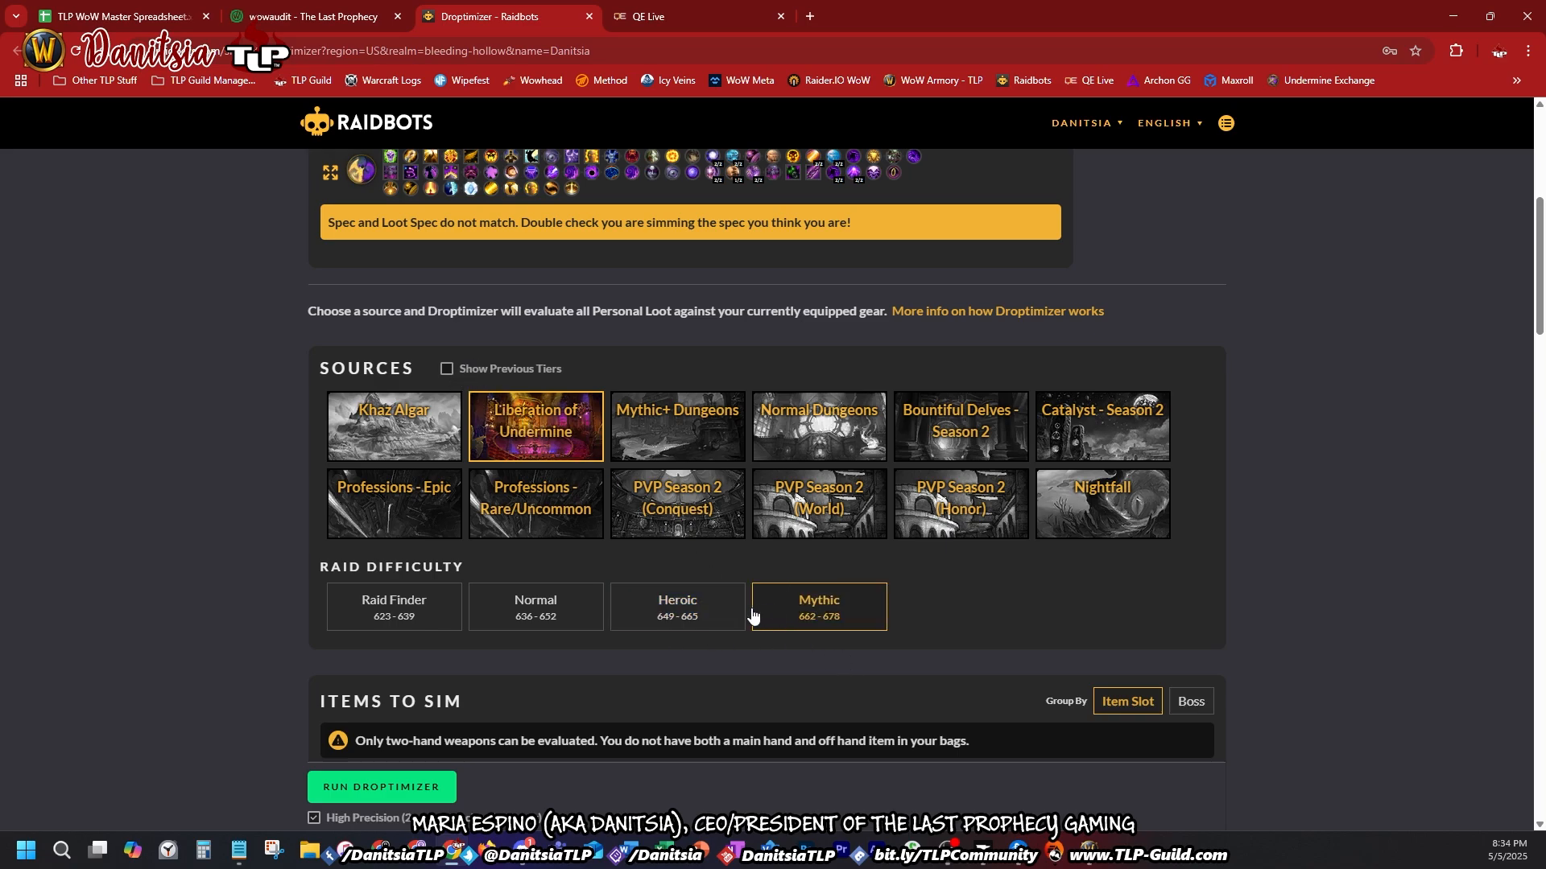
left_click(700, 616)
scroll(861, 668, "down", 3)
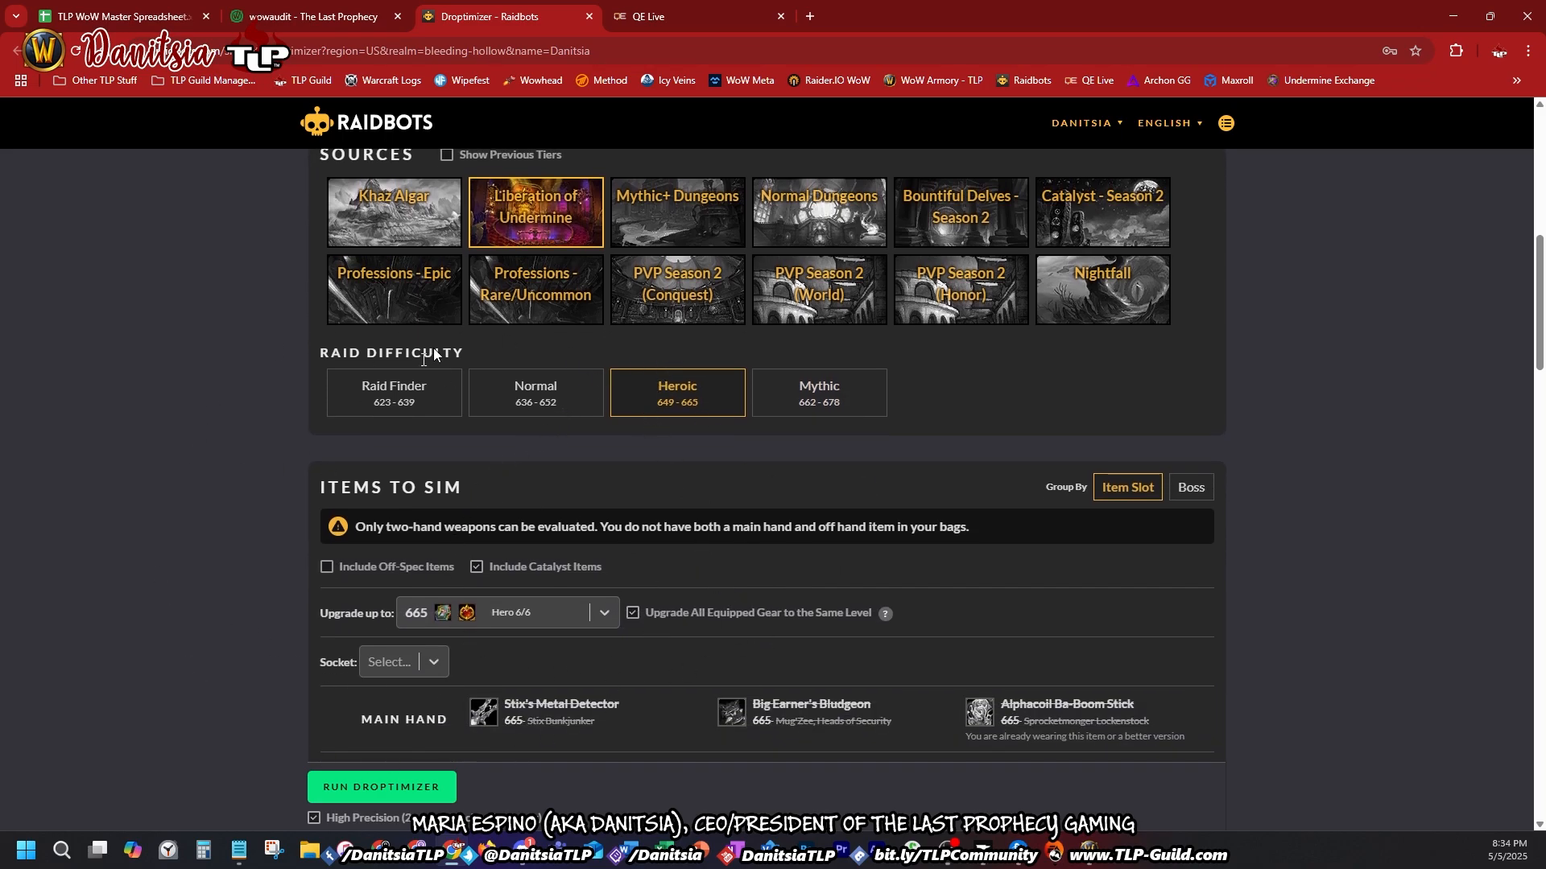
Step: Set the items to sim to upgrade up to 665 Hero 6/6
scroll(465, 509, "down", 1)
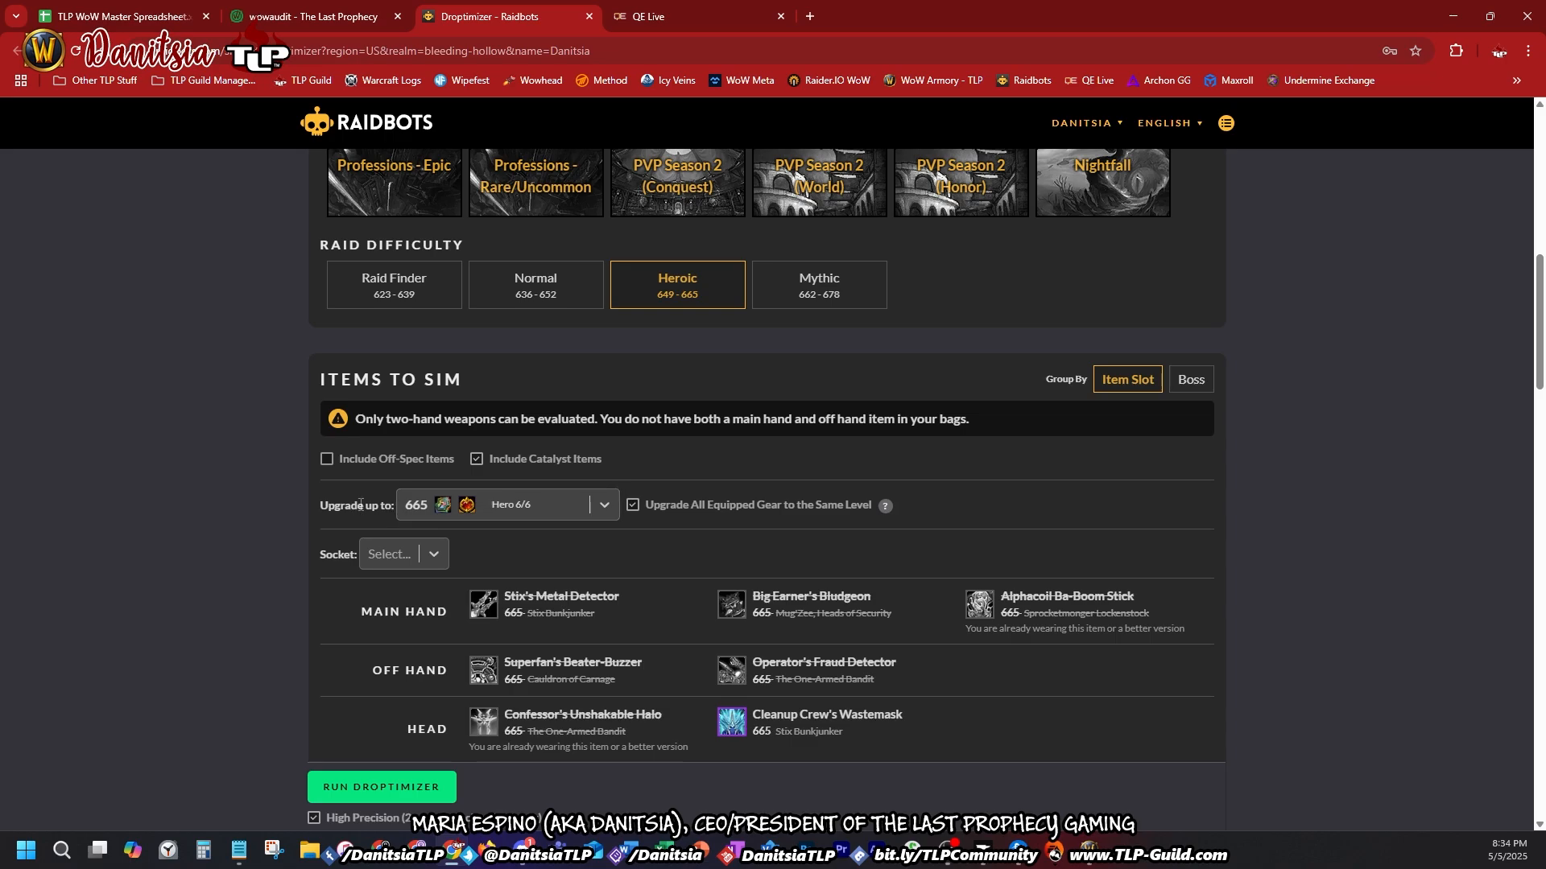
left_click(604, 506)
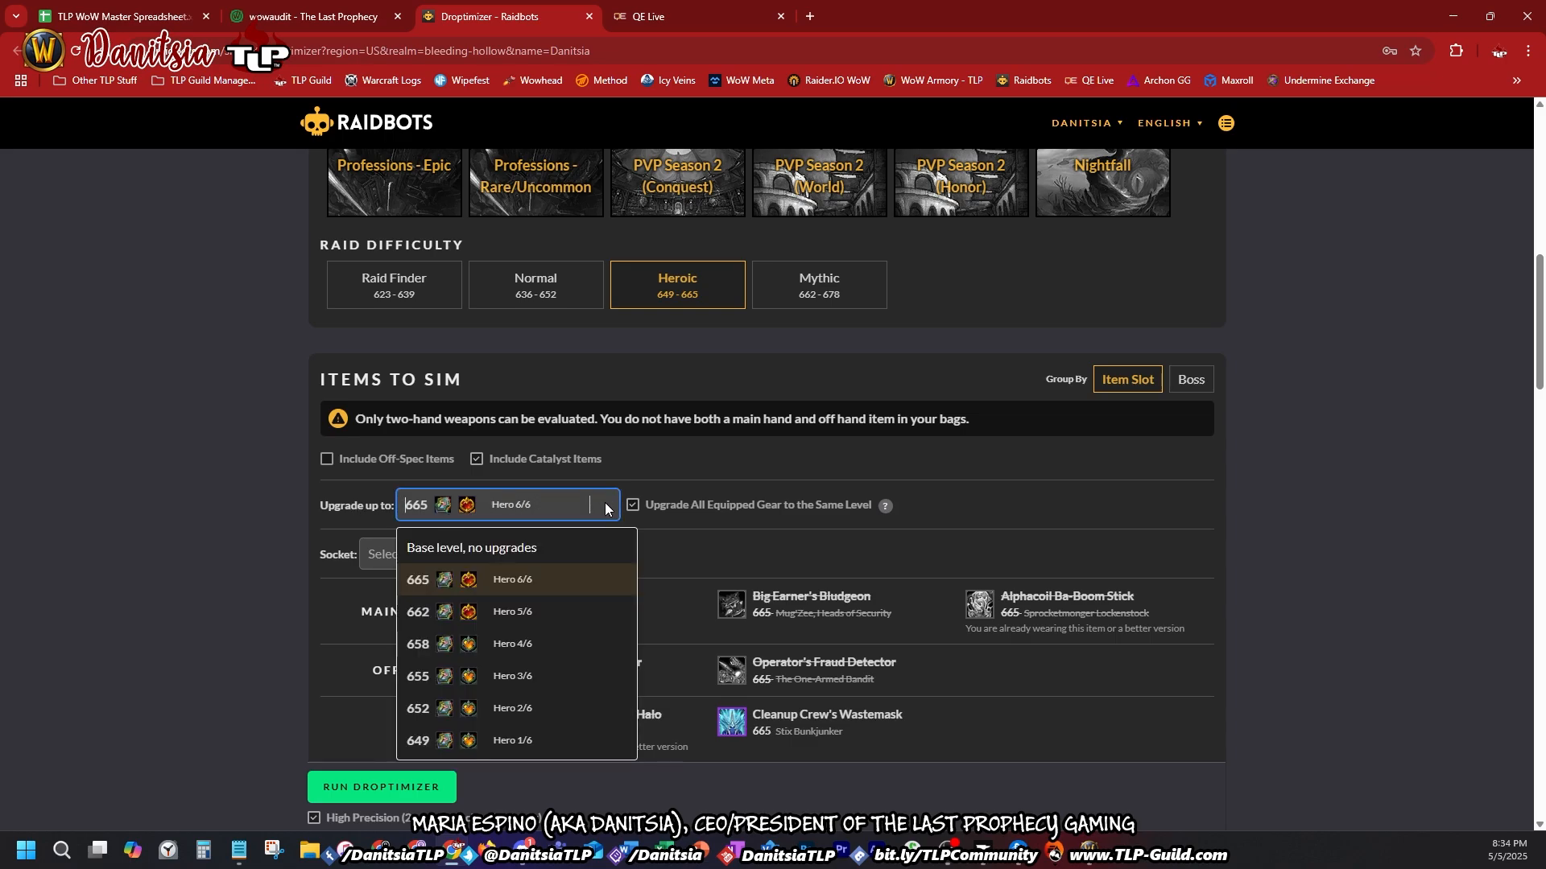
left_click(508, 580)
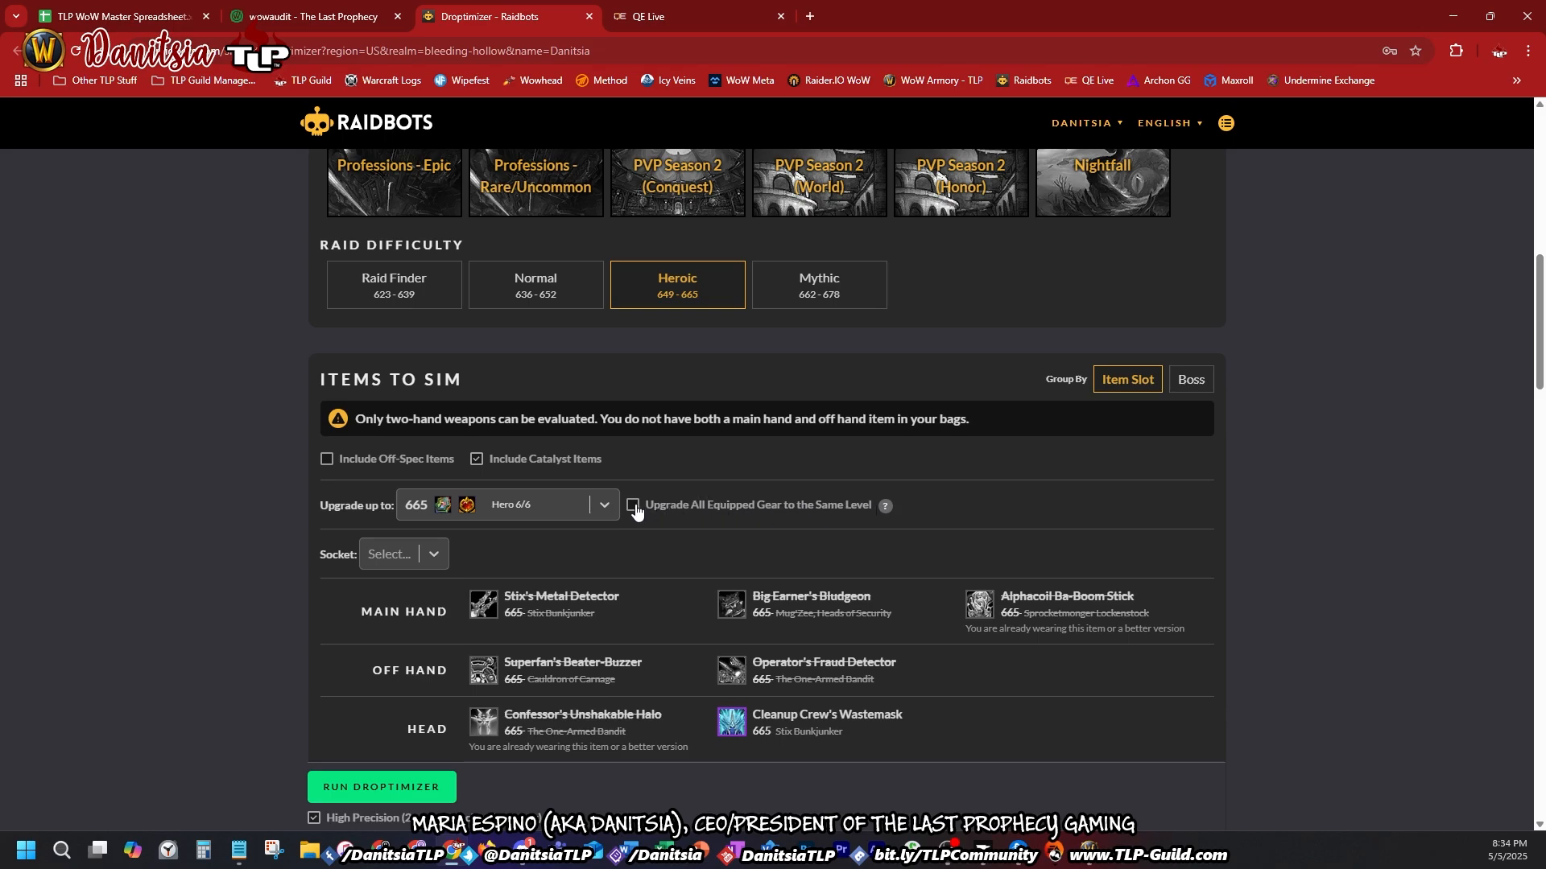
Step: Check the simulation options for Patchwerk, 1 Boss, 5 minutes and no consumables or raid buffs, and run the Heroic Droptimizer
scroll(594, 578, "down", 6)
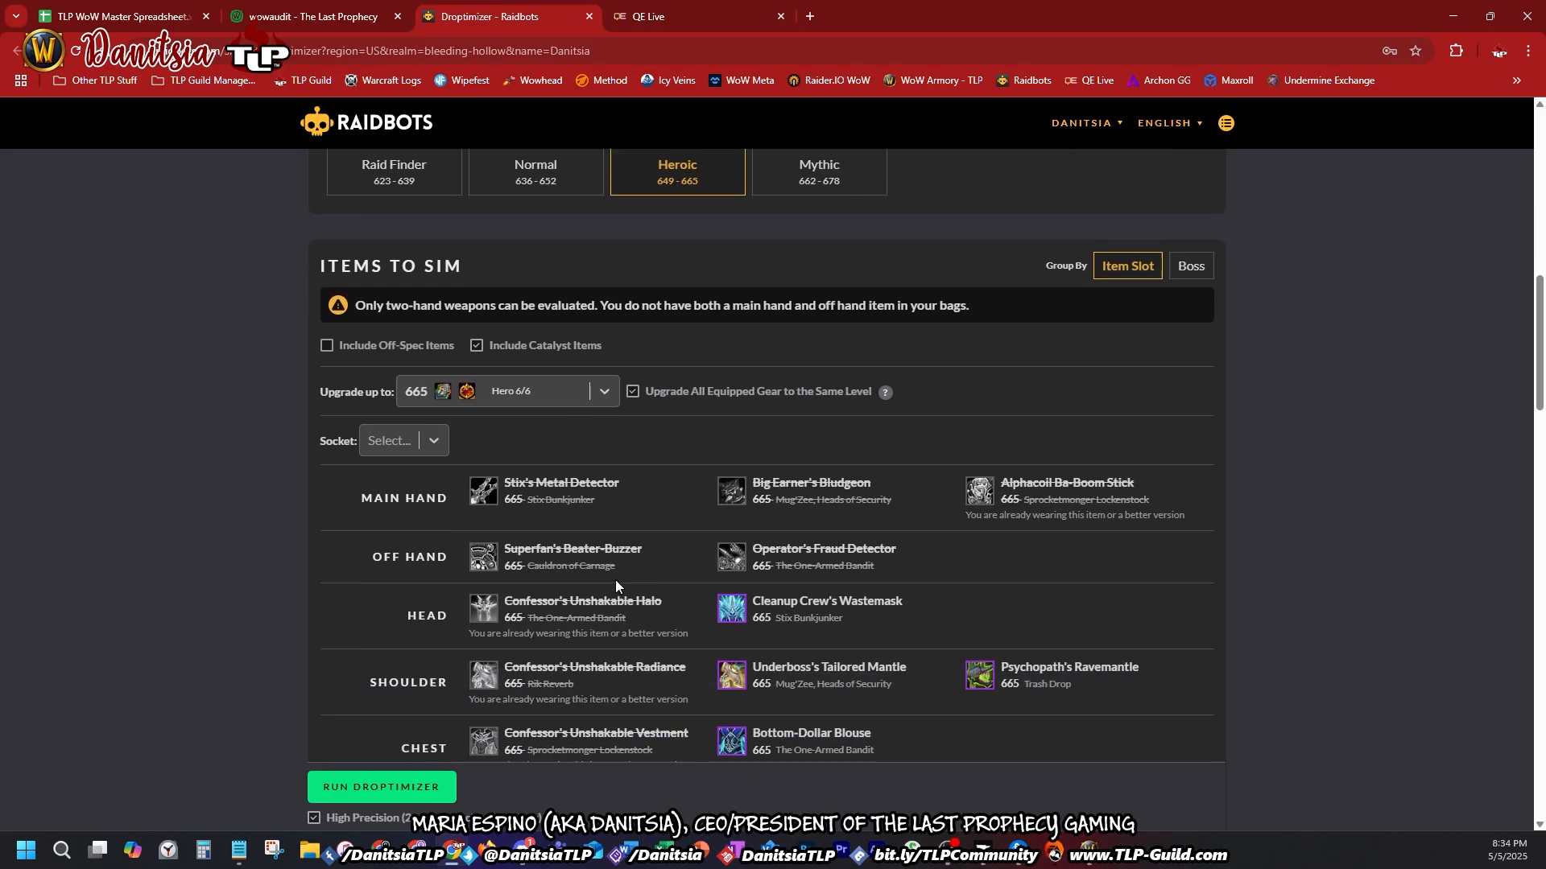
scroll(573, 552, "down", 9)
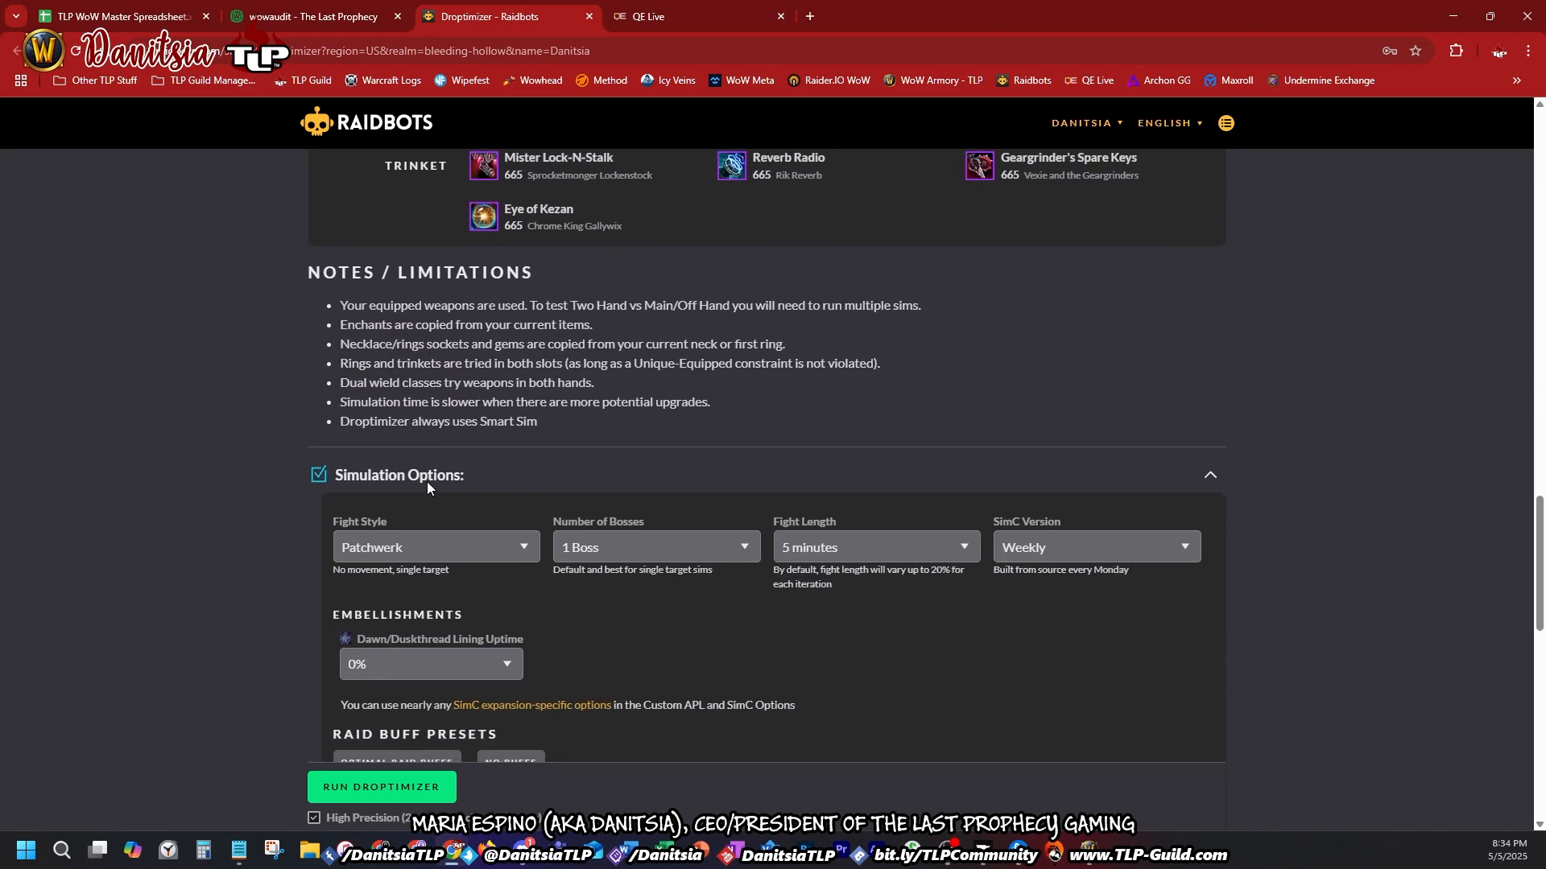
left_click(1209, 478)
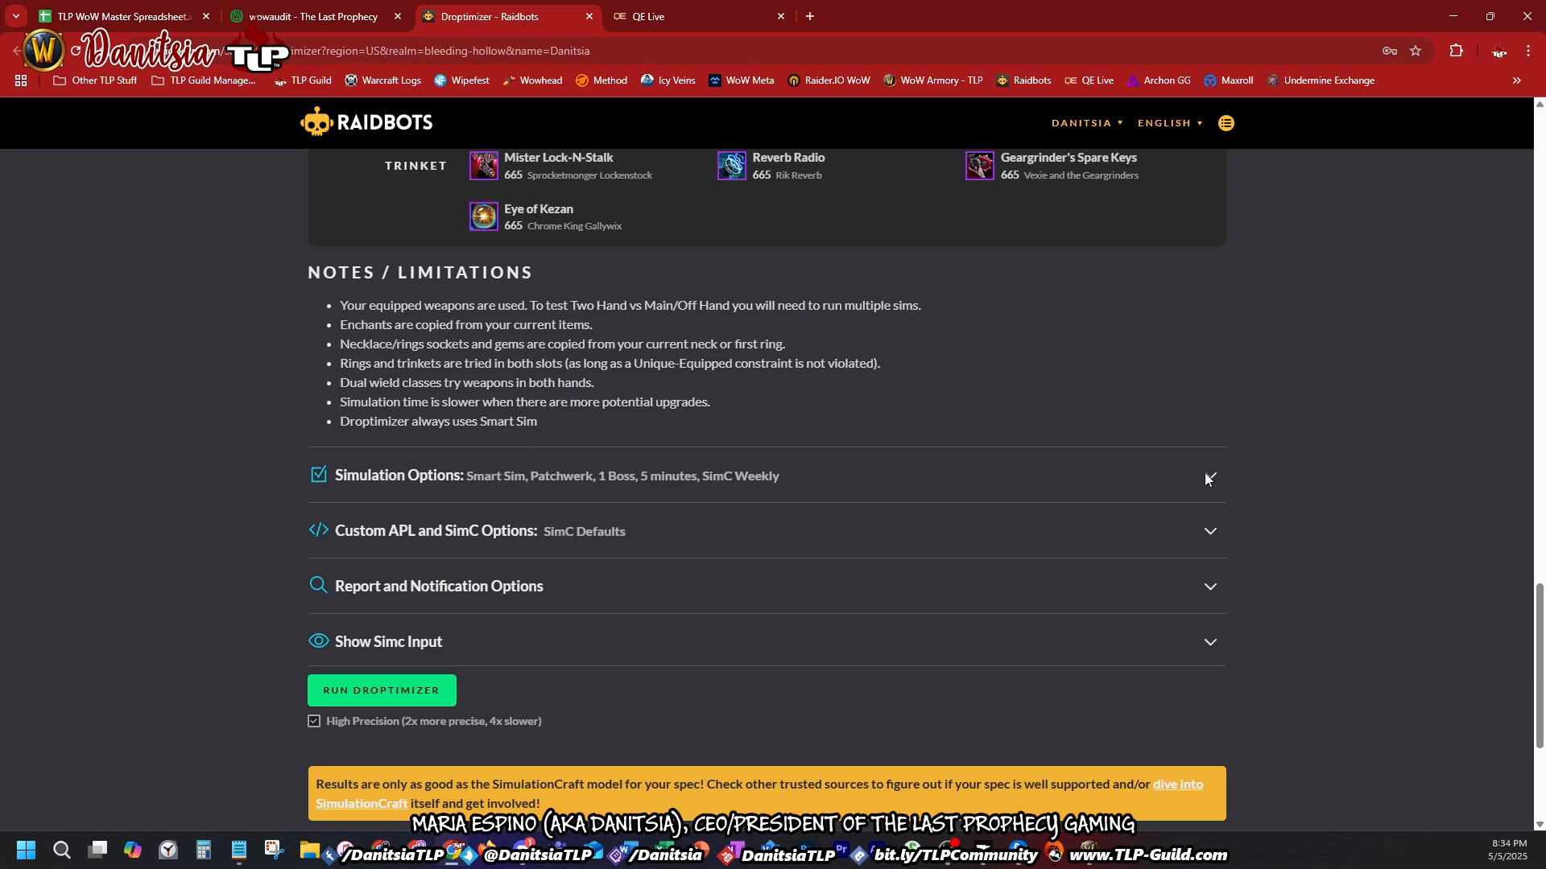
left_click(1208, 478)
scroll(401, 418, "down", 2)
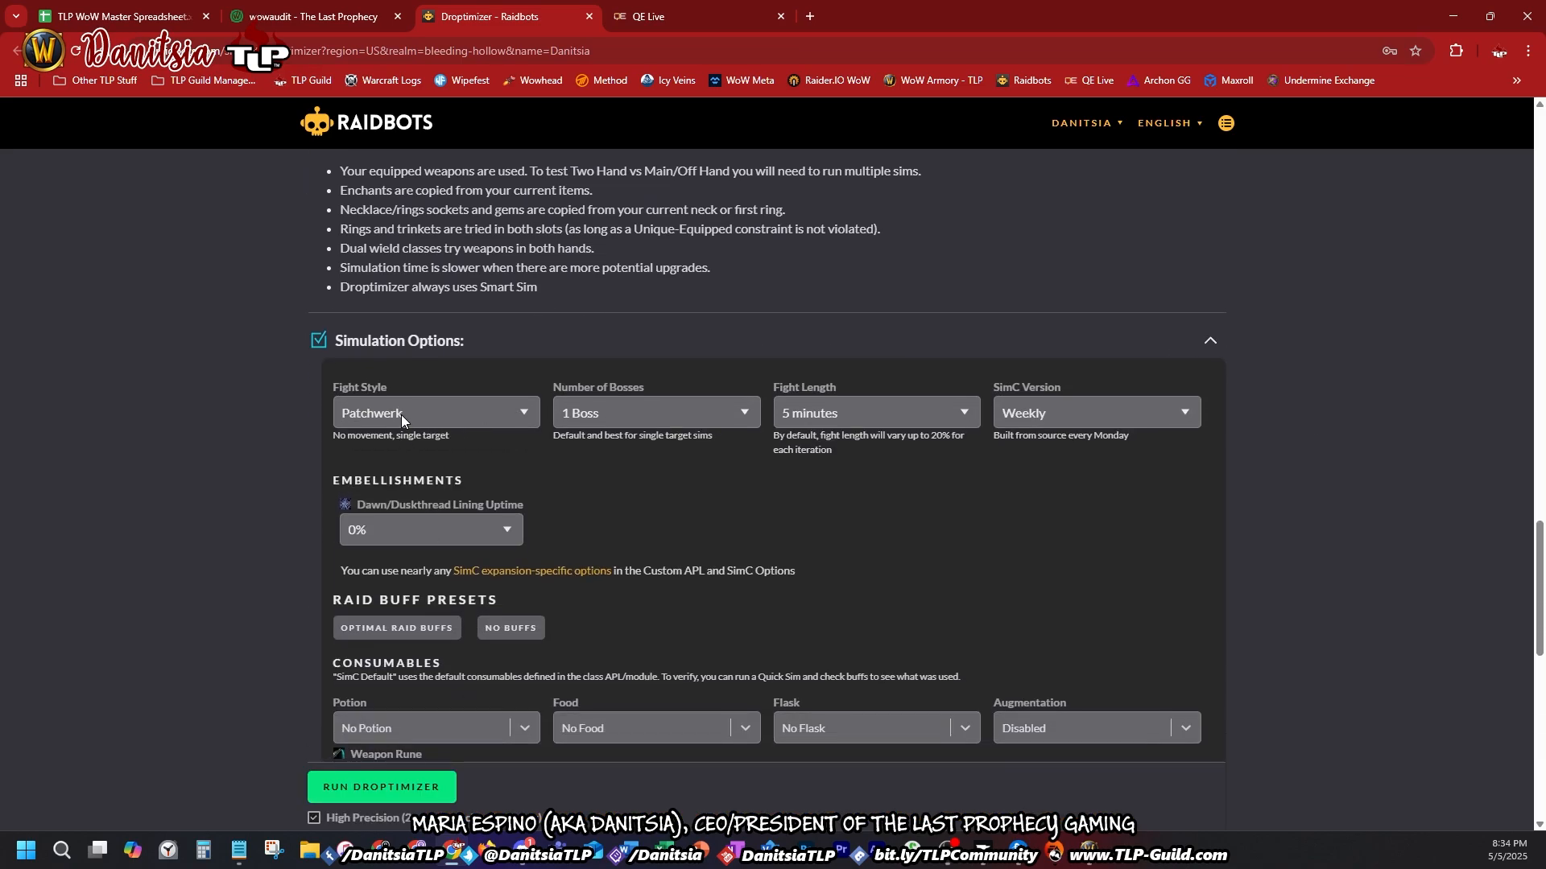
scroll(402, 418, "down", 1)
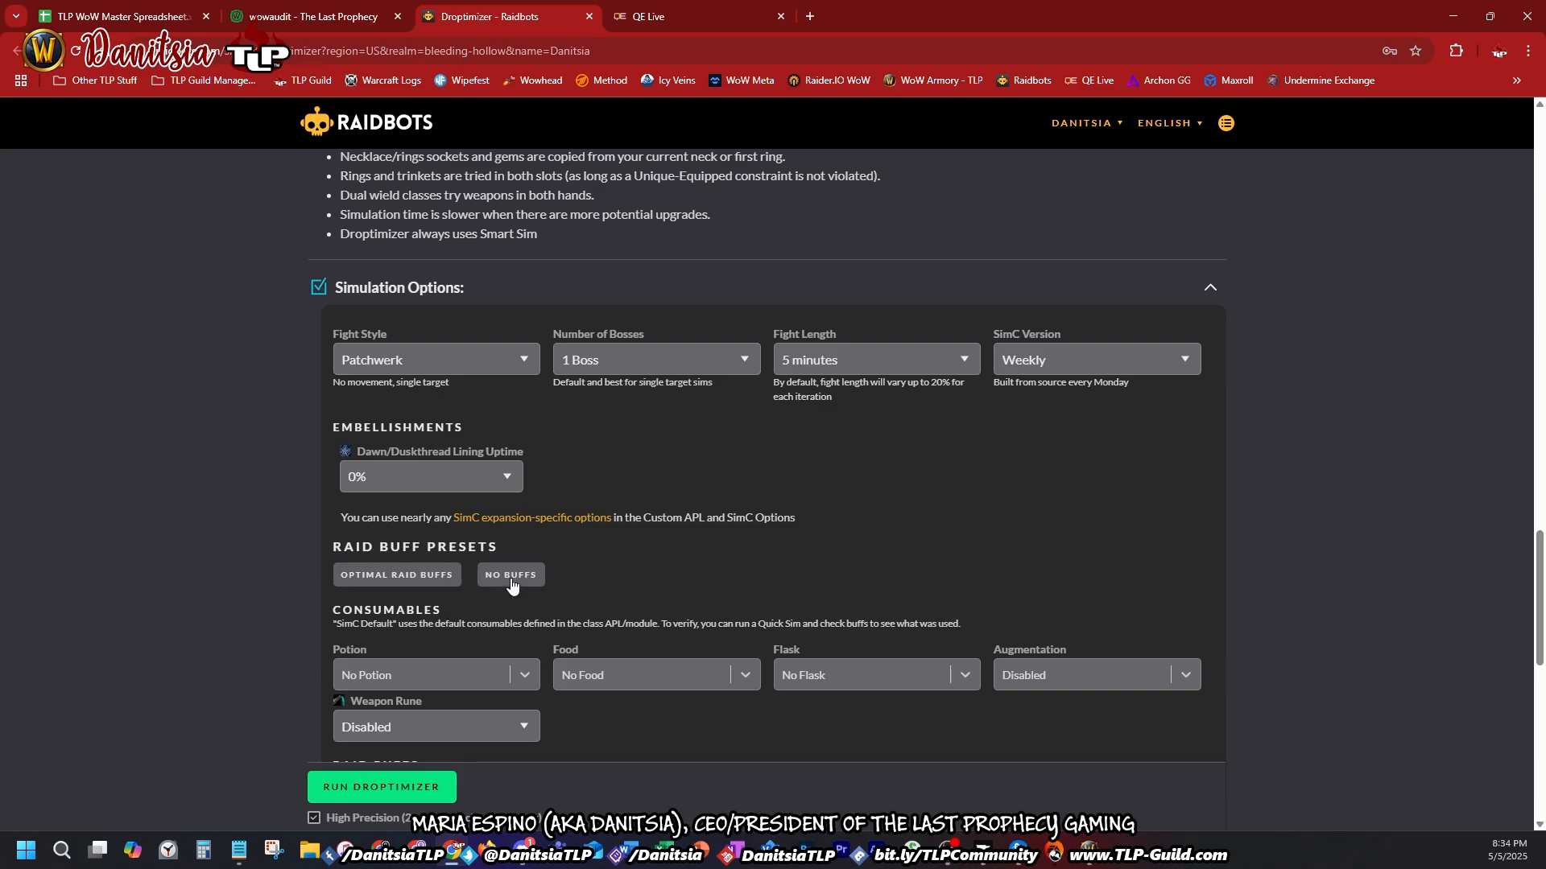
scroll(735, 569, "down", 2)
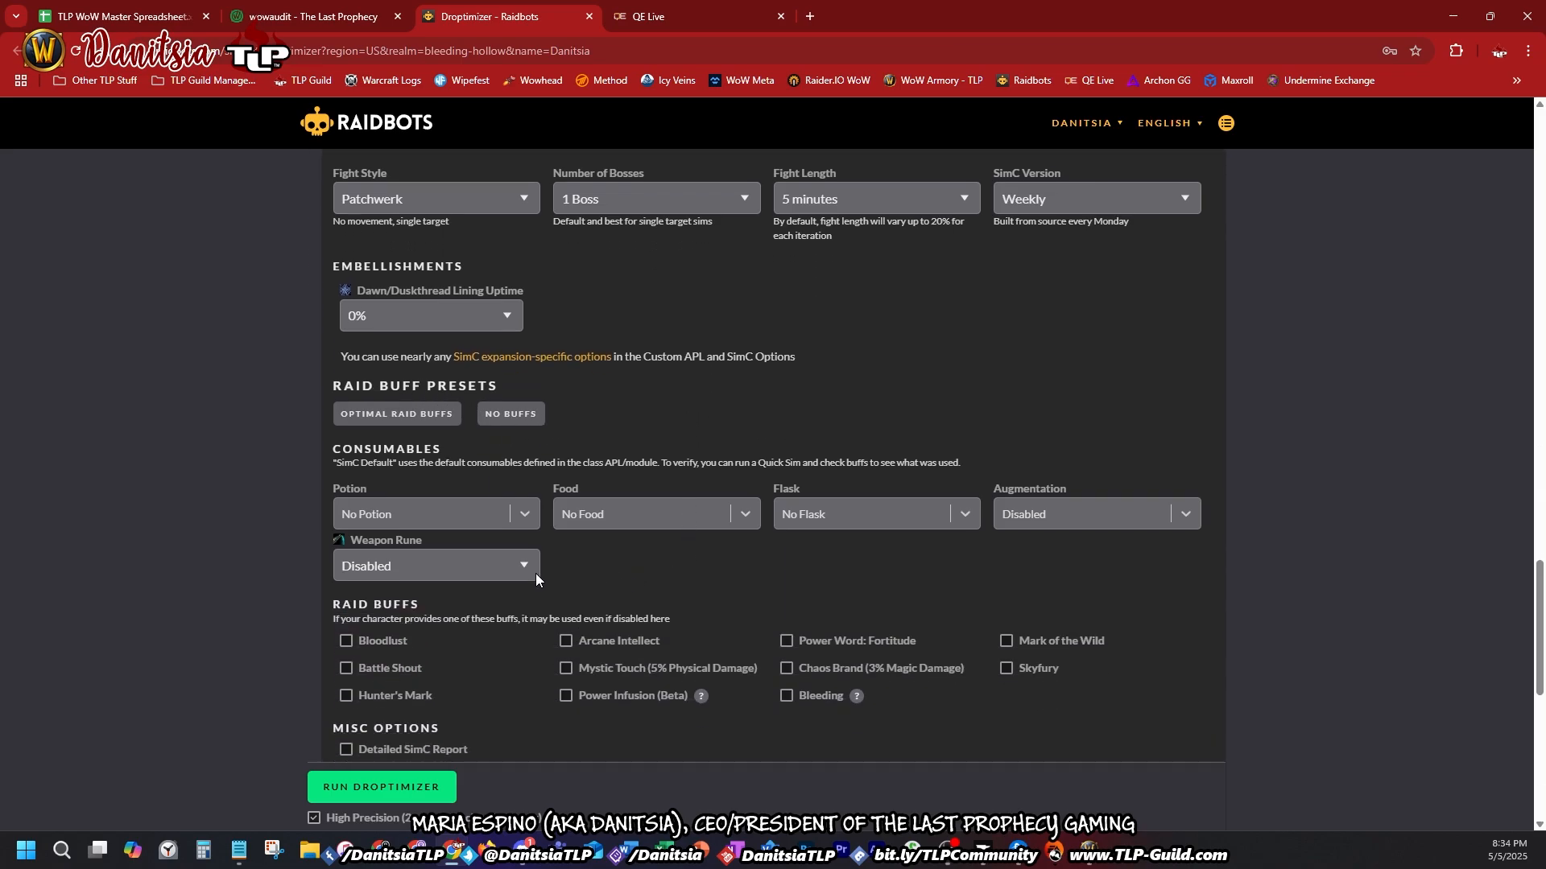
scroll(728, 606, "down", 2)
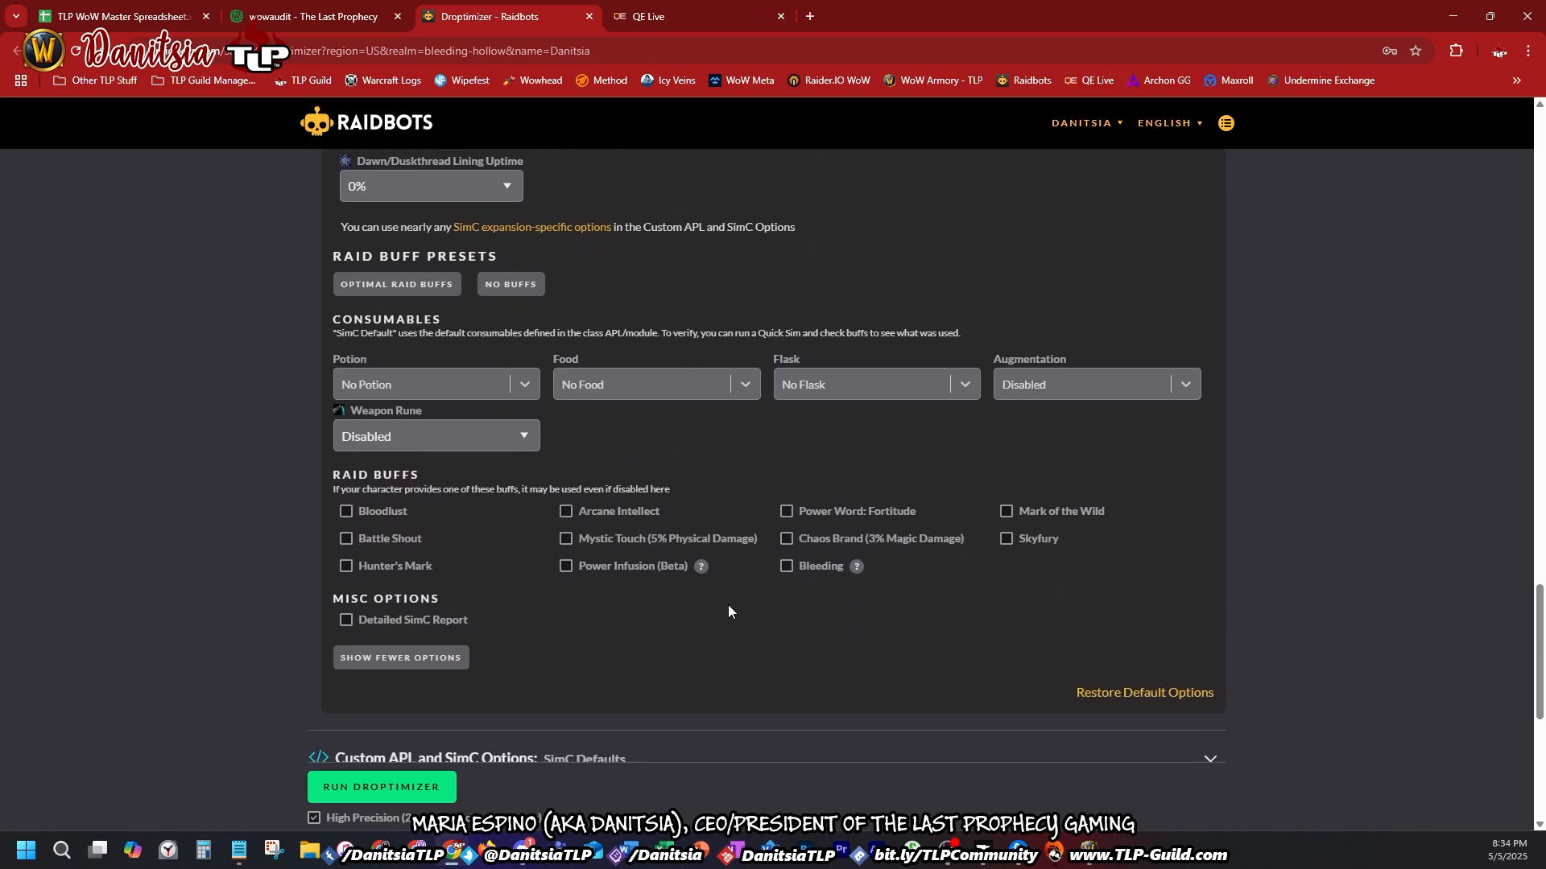
scroll(717, 615, "down", 1)
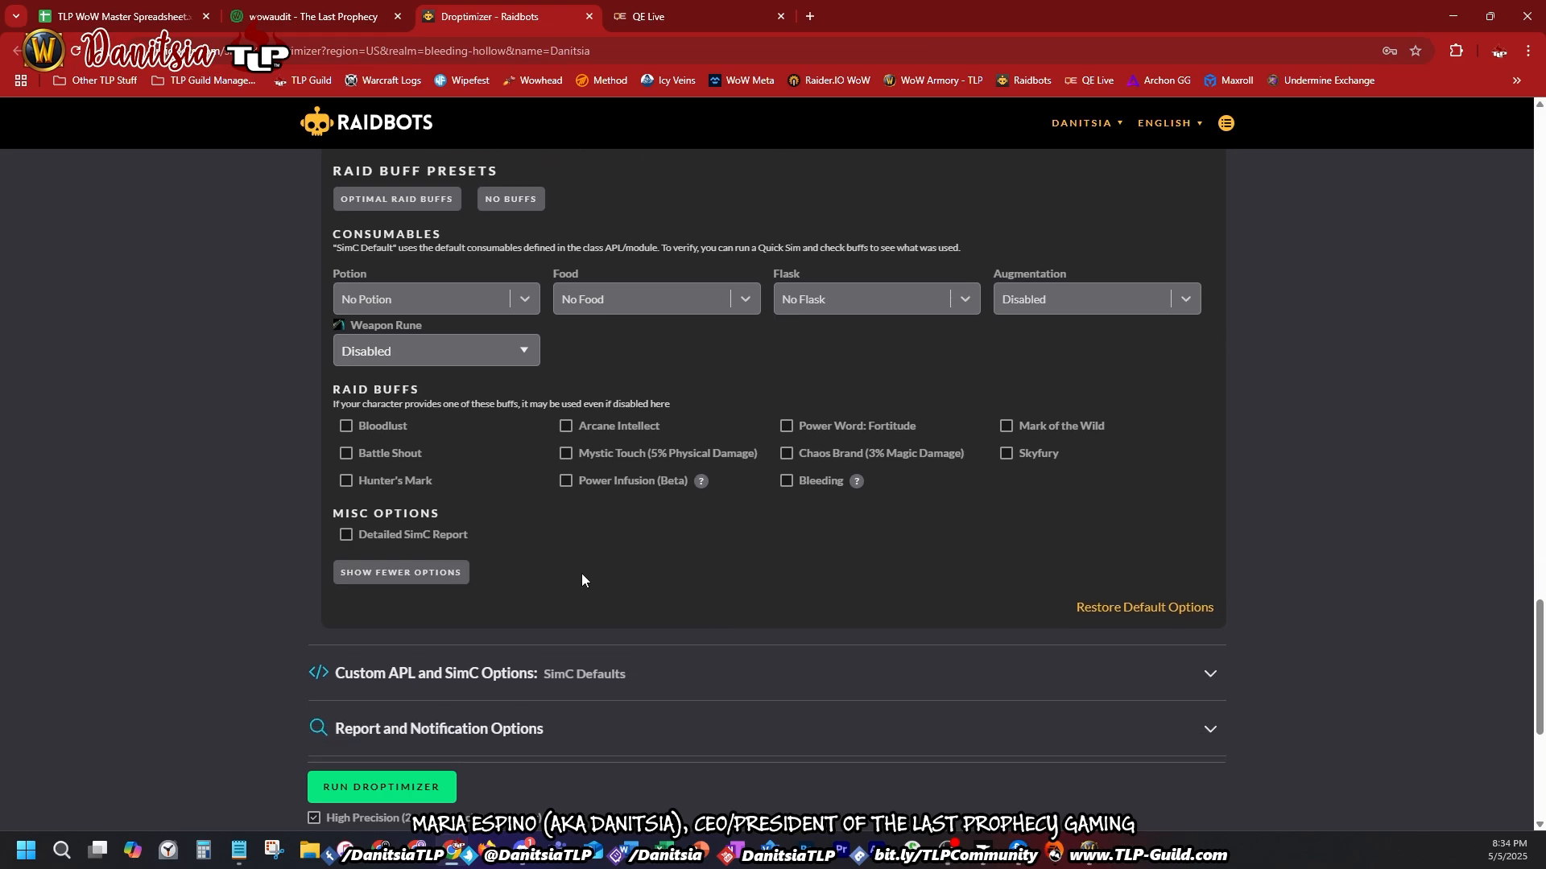
left_click(360, 797)
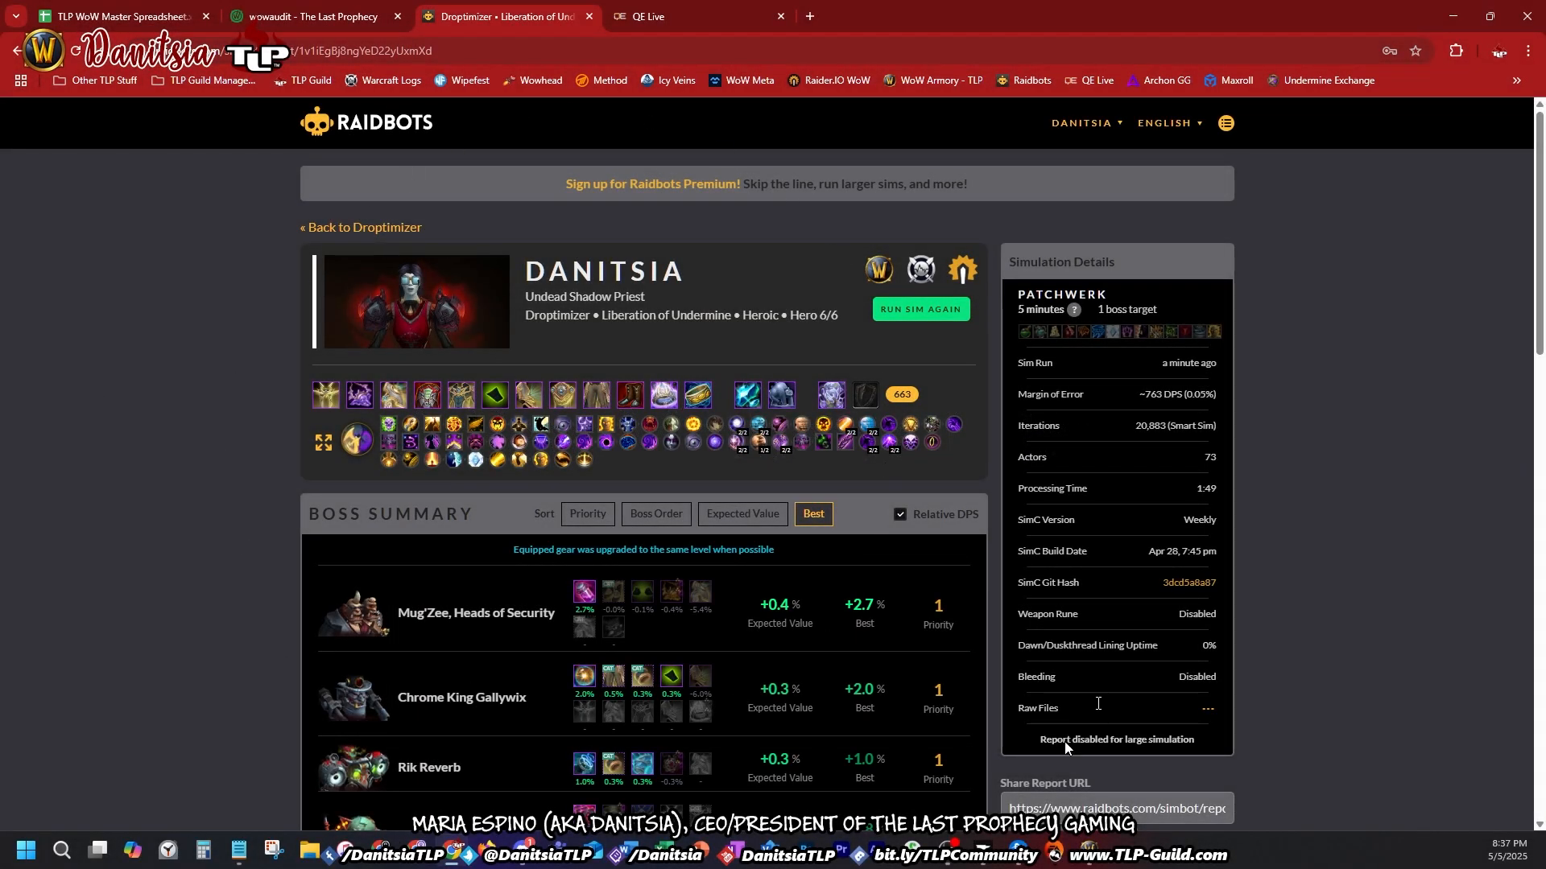
Step: Copy the Heroic Droptimizer report's share URL and upload it to the wowaudit personal wishlist
scroll(1222, 699, "down", 1)
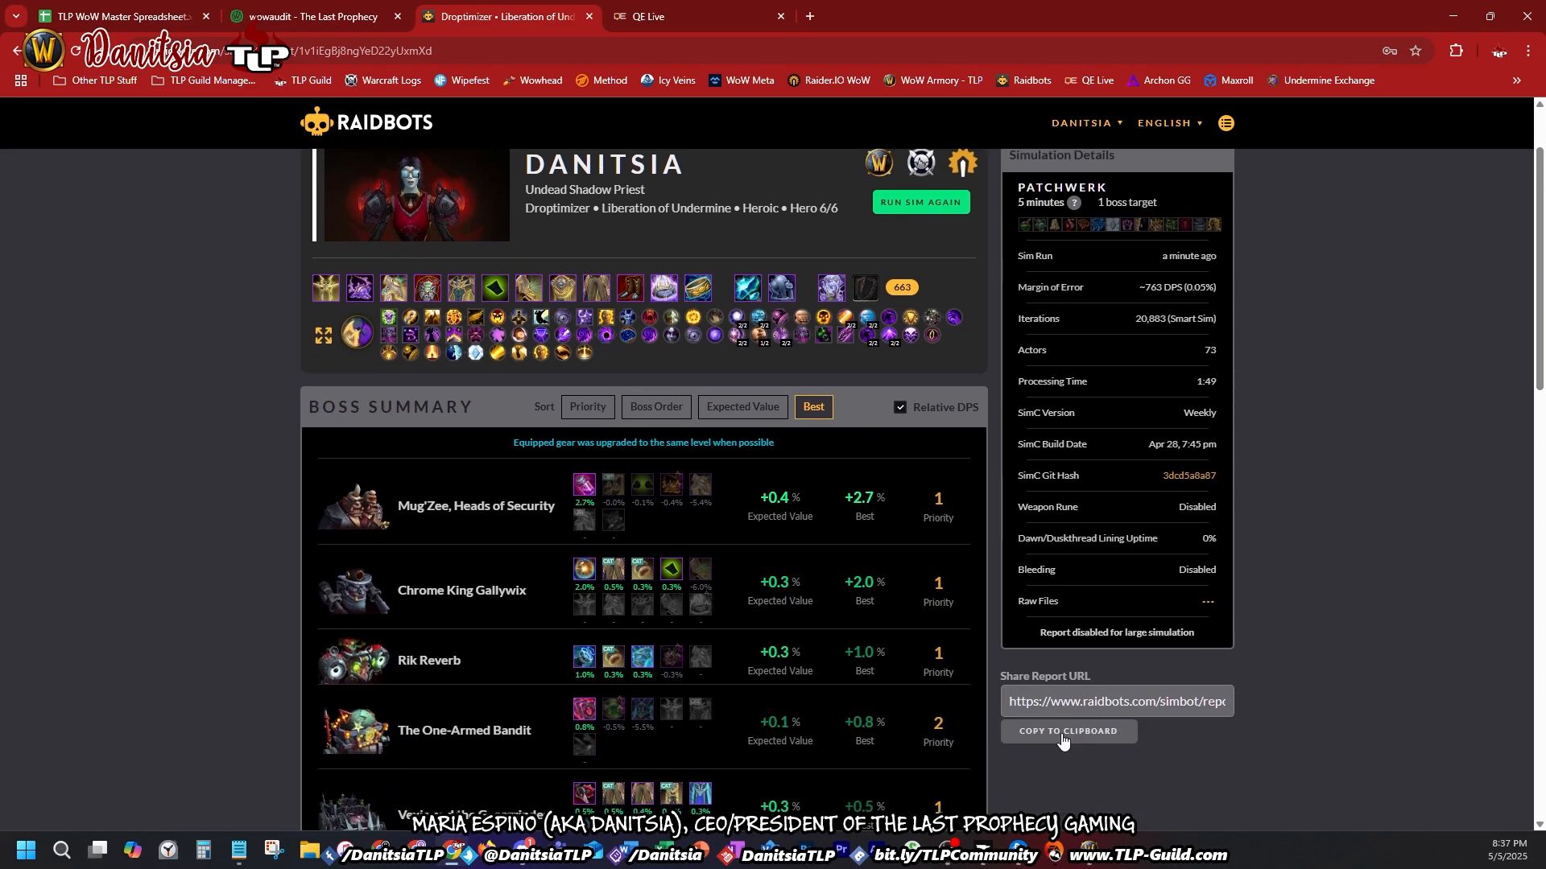
left_click(1063, 739)
left_click(330, 17)
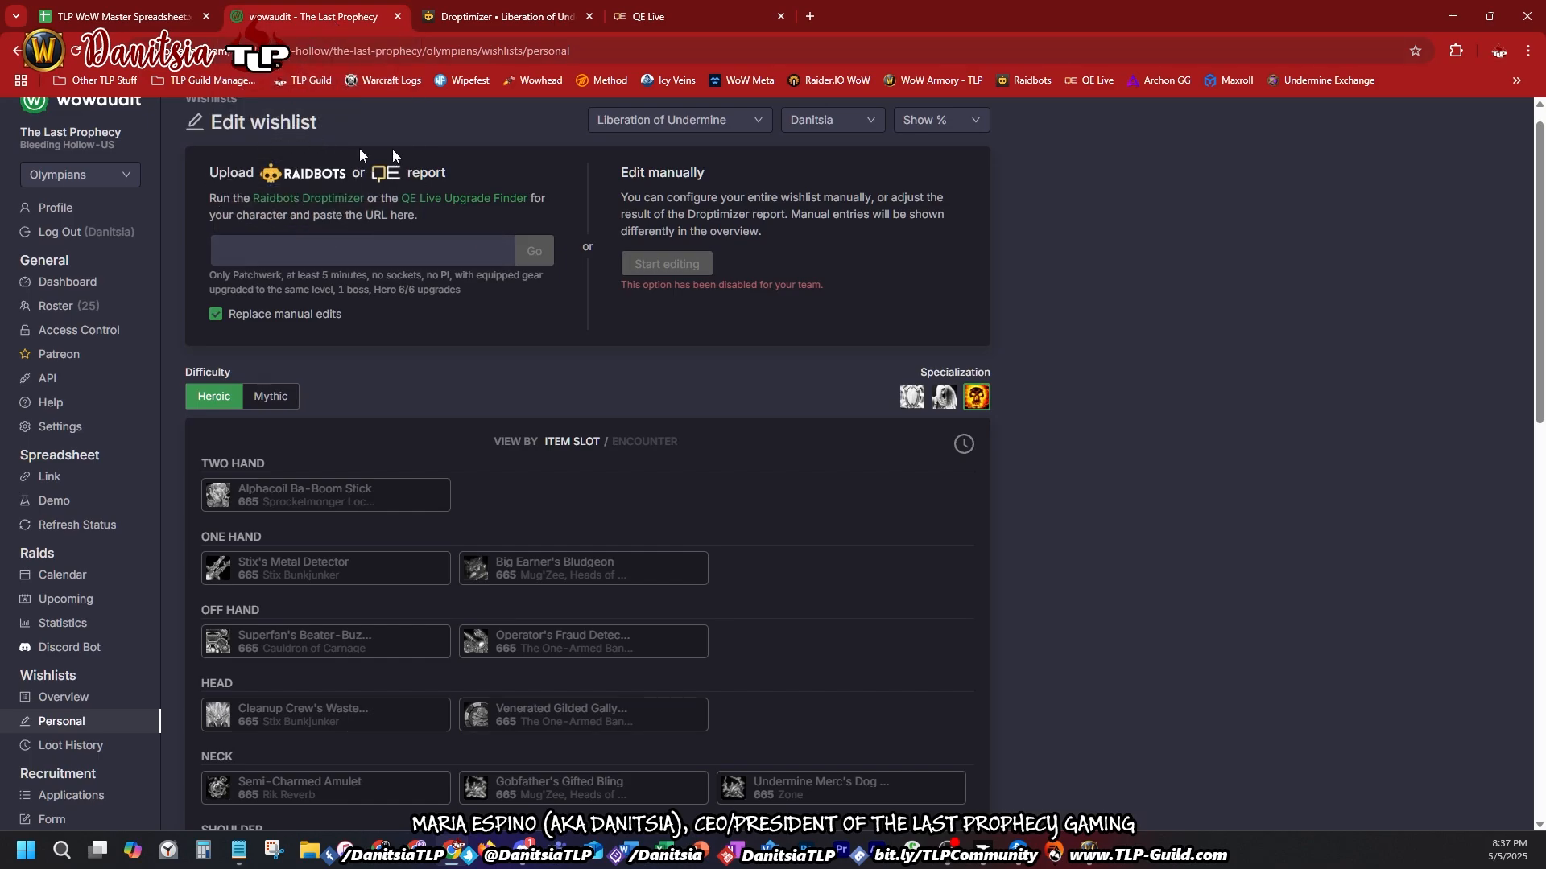
left_click(399, 252)
right_click(399, 252)
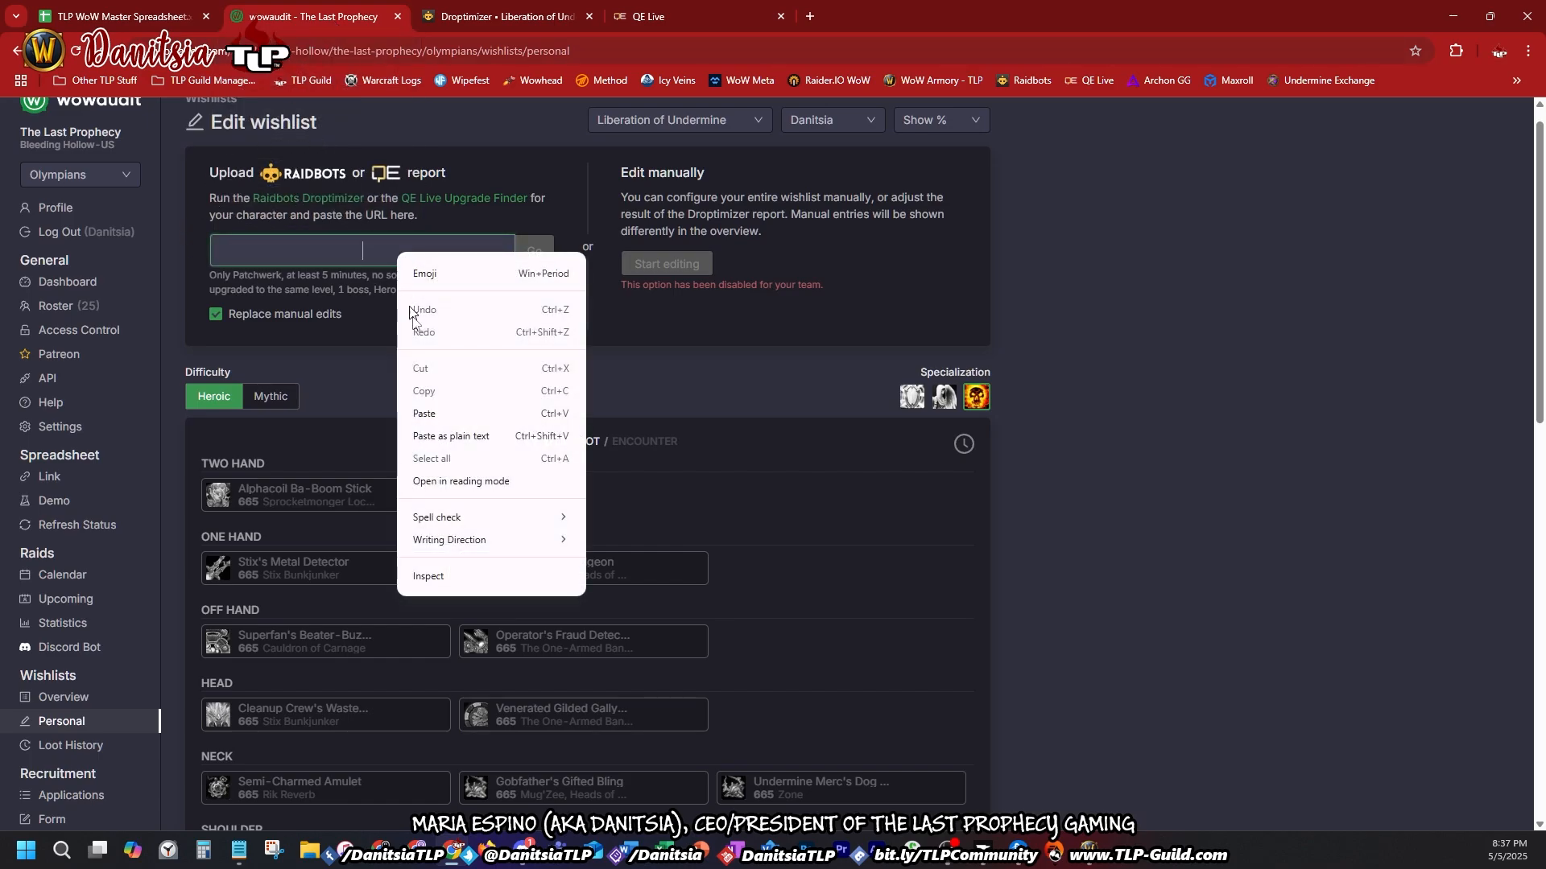
left_click(473, 448)
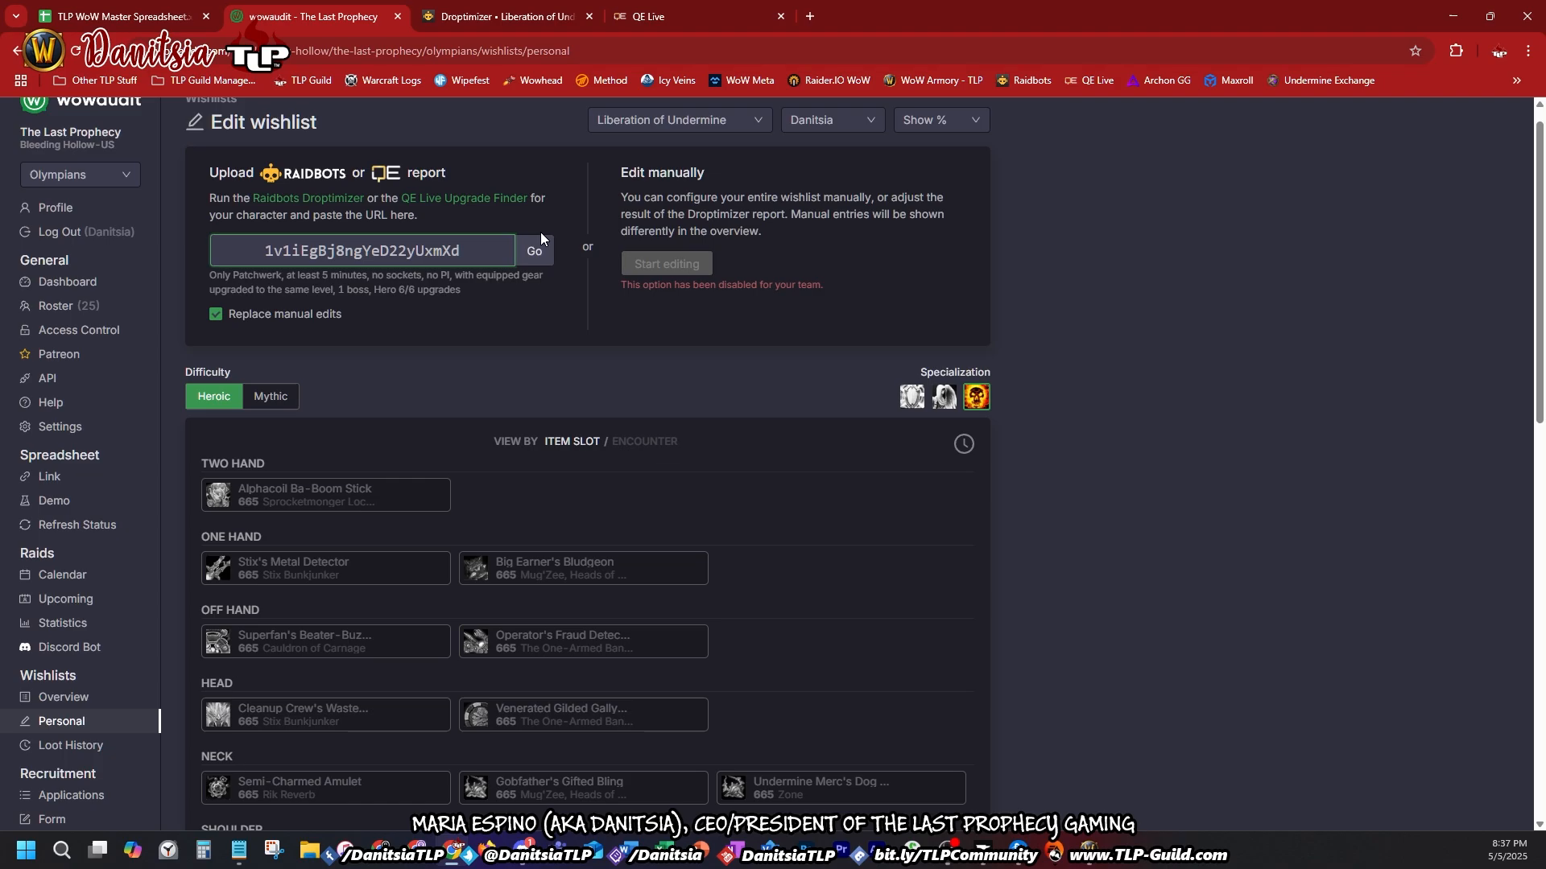
left_click(538, 252)
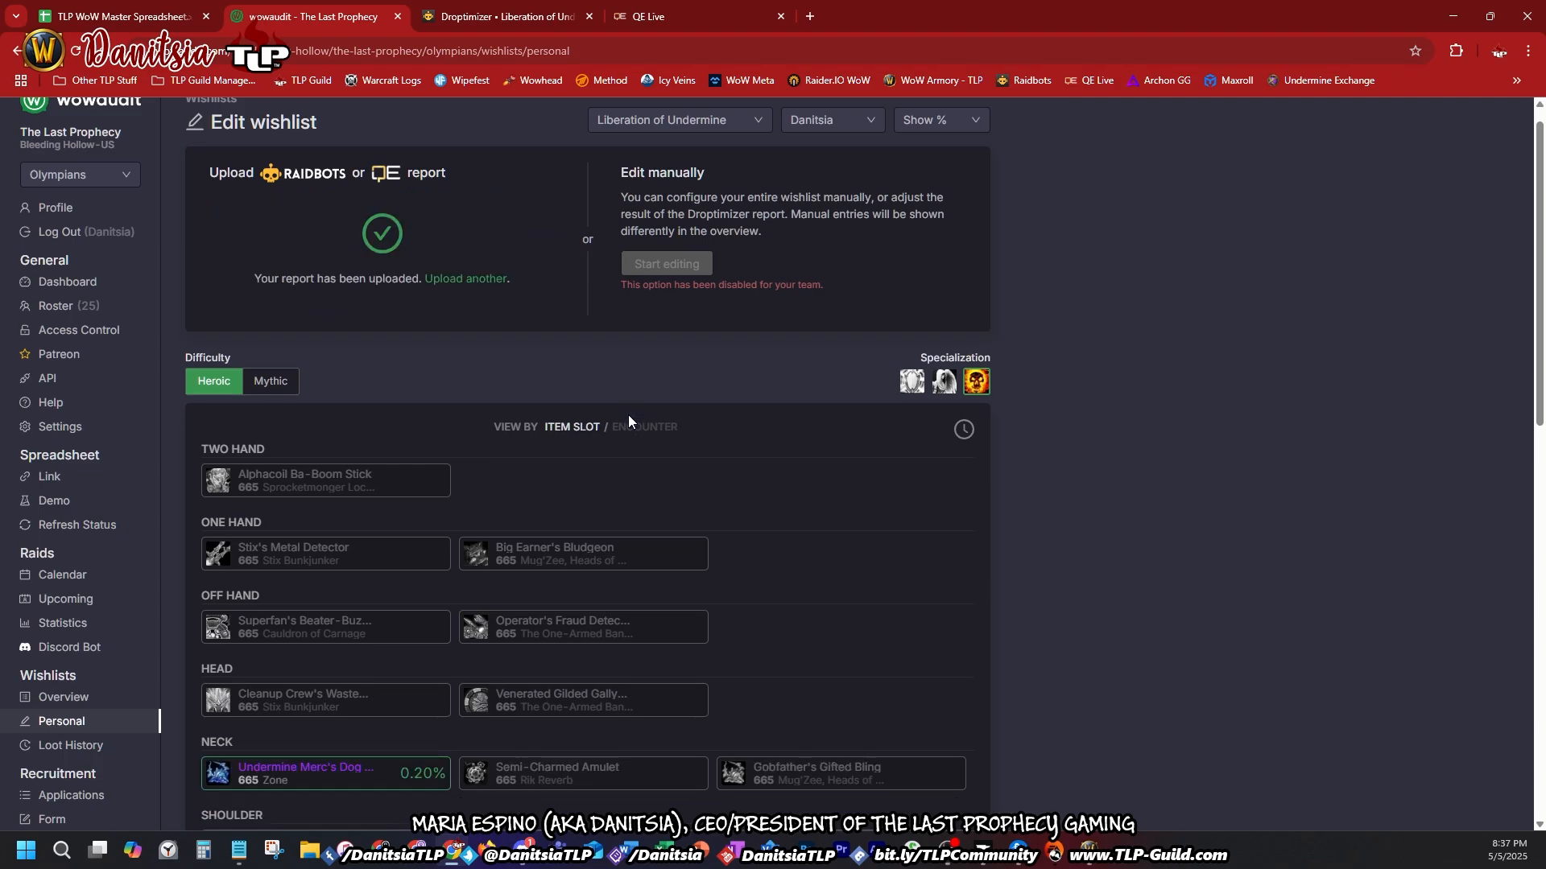
Step: Review the Shadow specialization's wishlist by item slot for the Heroic and Mythic difficulties
scroll(439, 415, "down", 5)
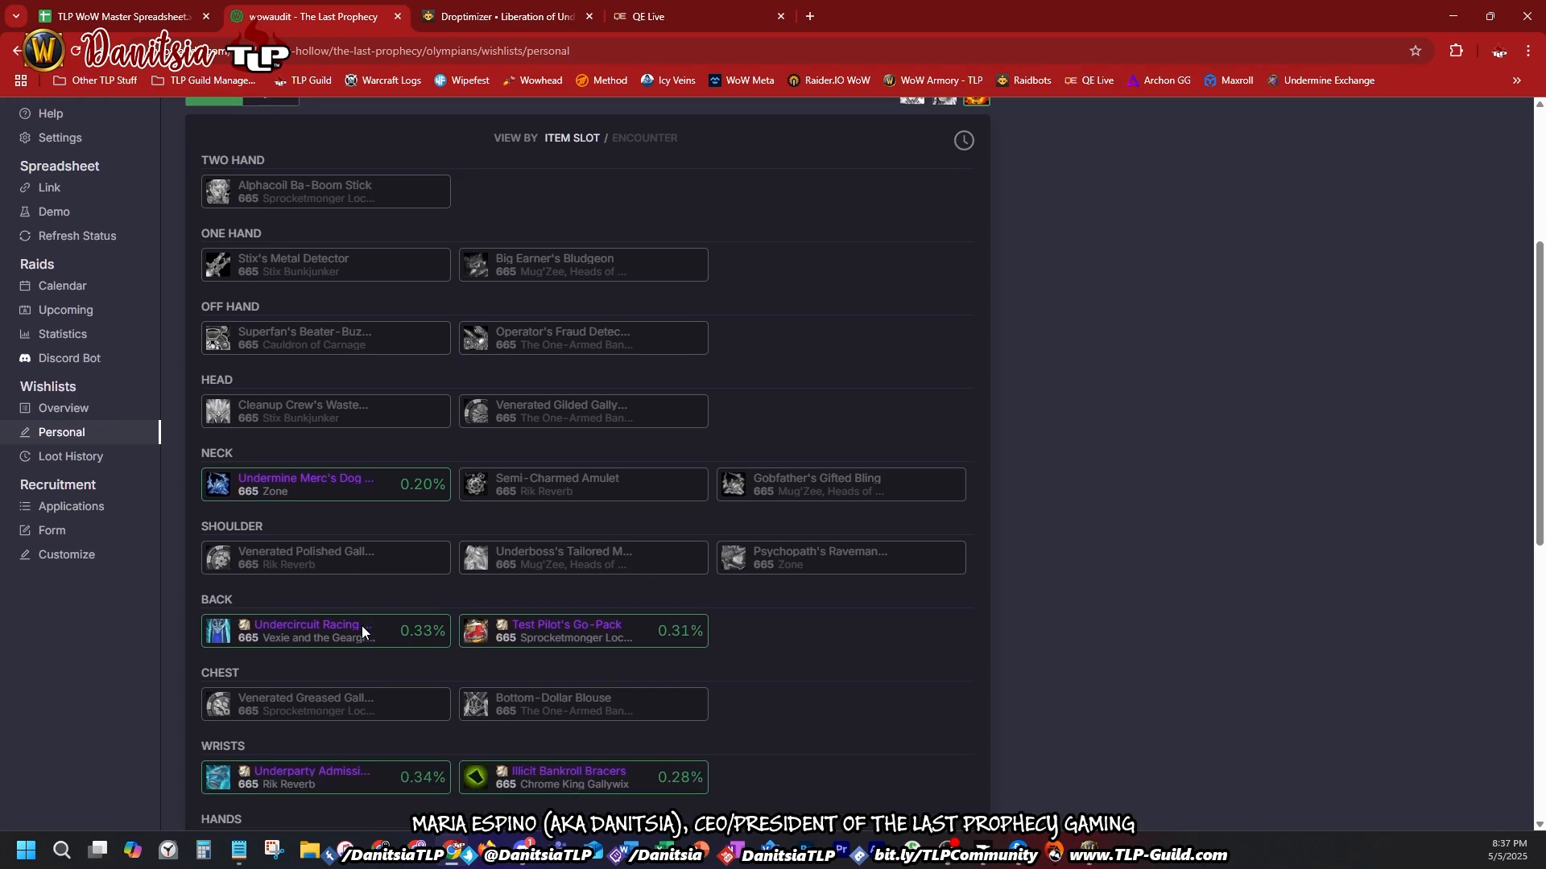
scroll(364, 642, "down", 6)
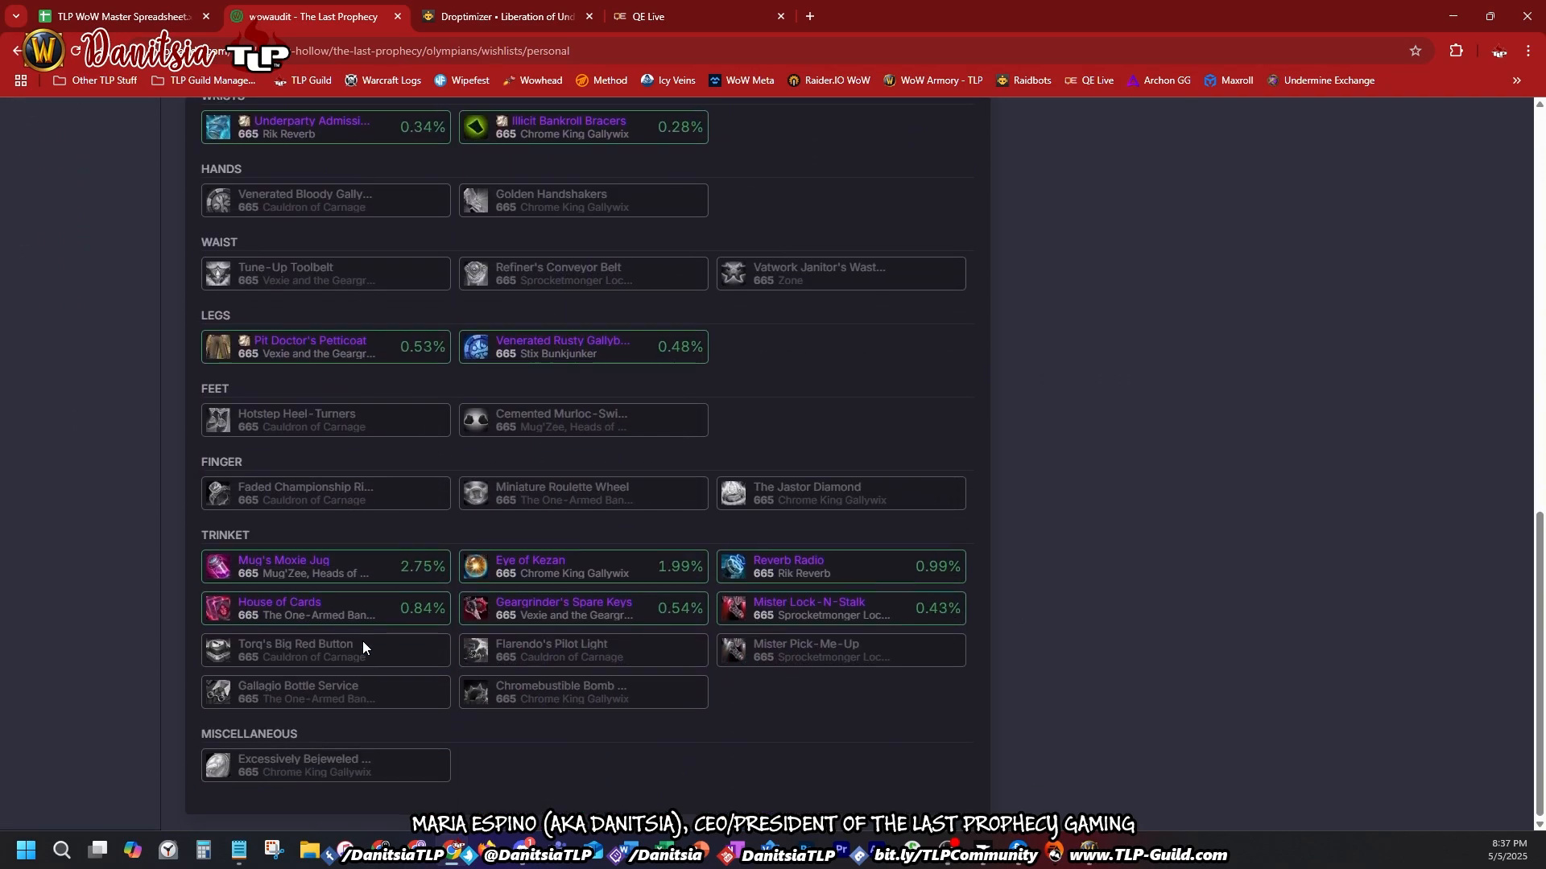
scroll(365, 632, "up", 12)
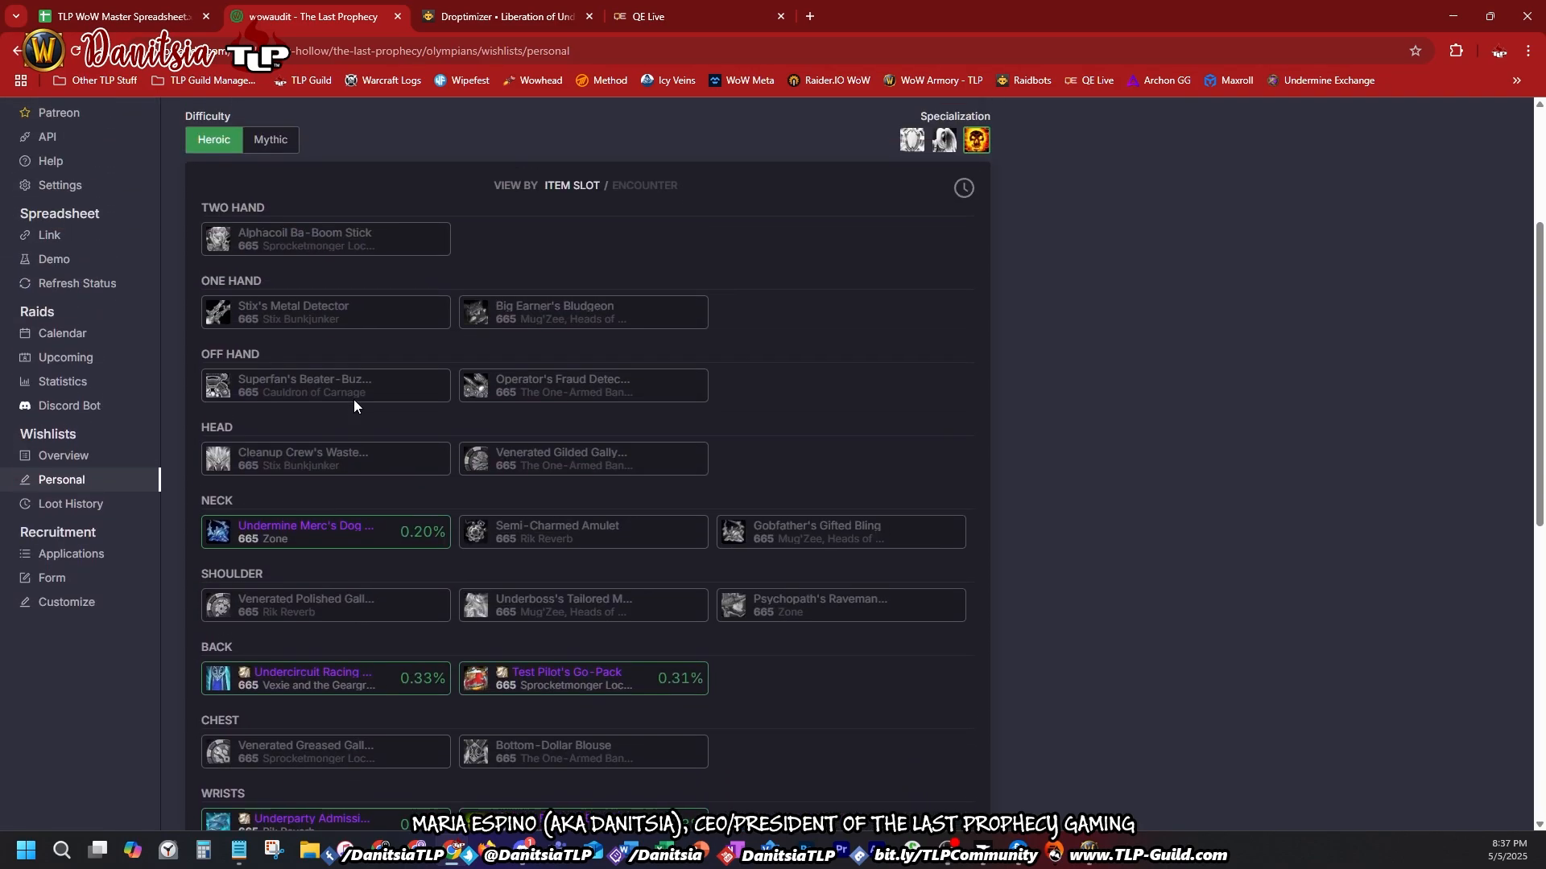
scroll(347, 393, "up", 1)
left_click(272, 408)
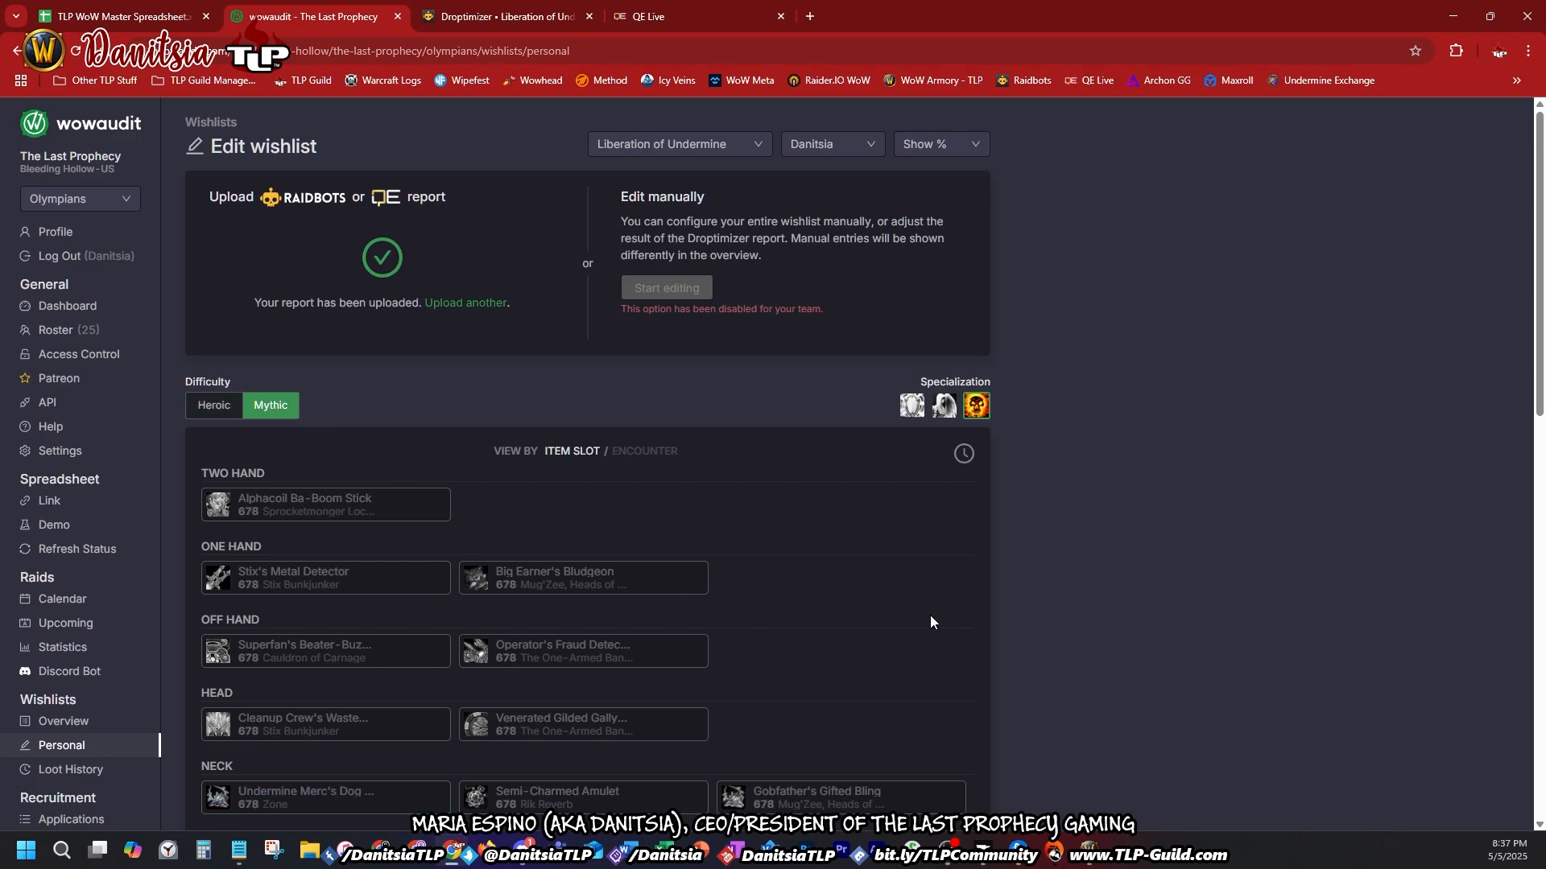
scroll(608, 620, "down", 2)
scroll(536, 678, "down", 10)
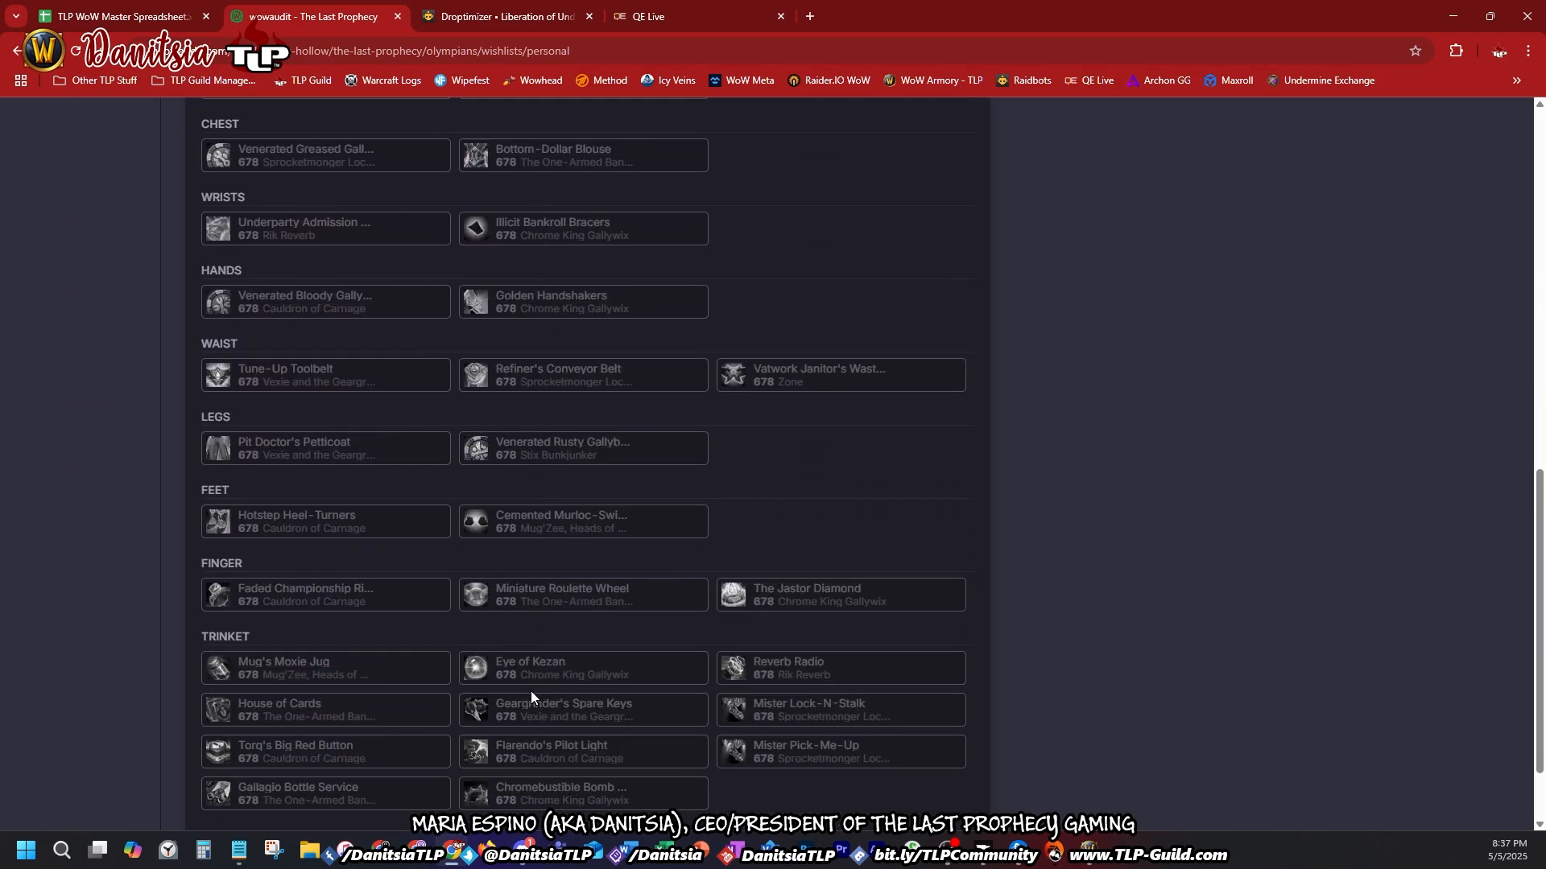
Step: Return to the Heroic Raidbots report and reopen its Droptimizer setup for another sim
left_click(524, 23)
scroll(251, 182, "up", 2)
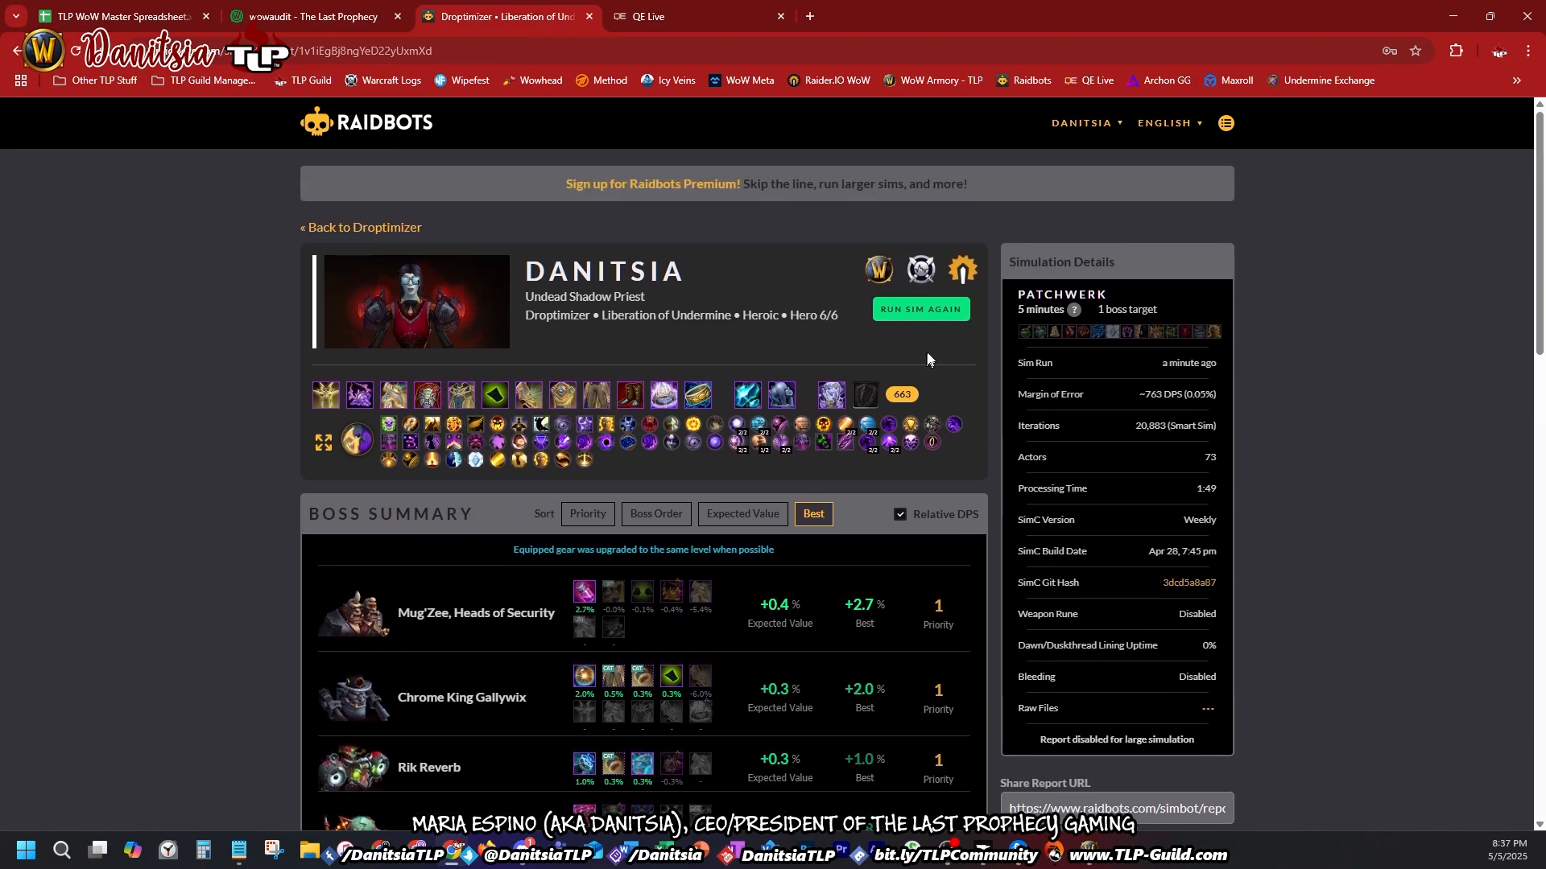
left_click(926, 311)
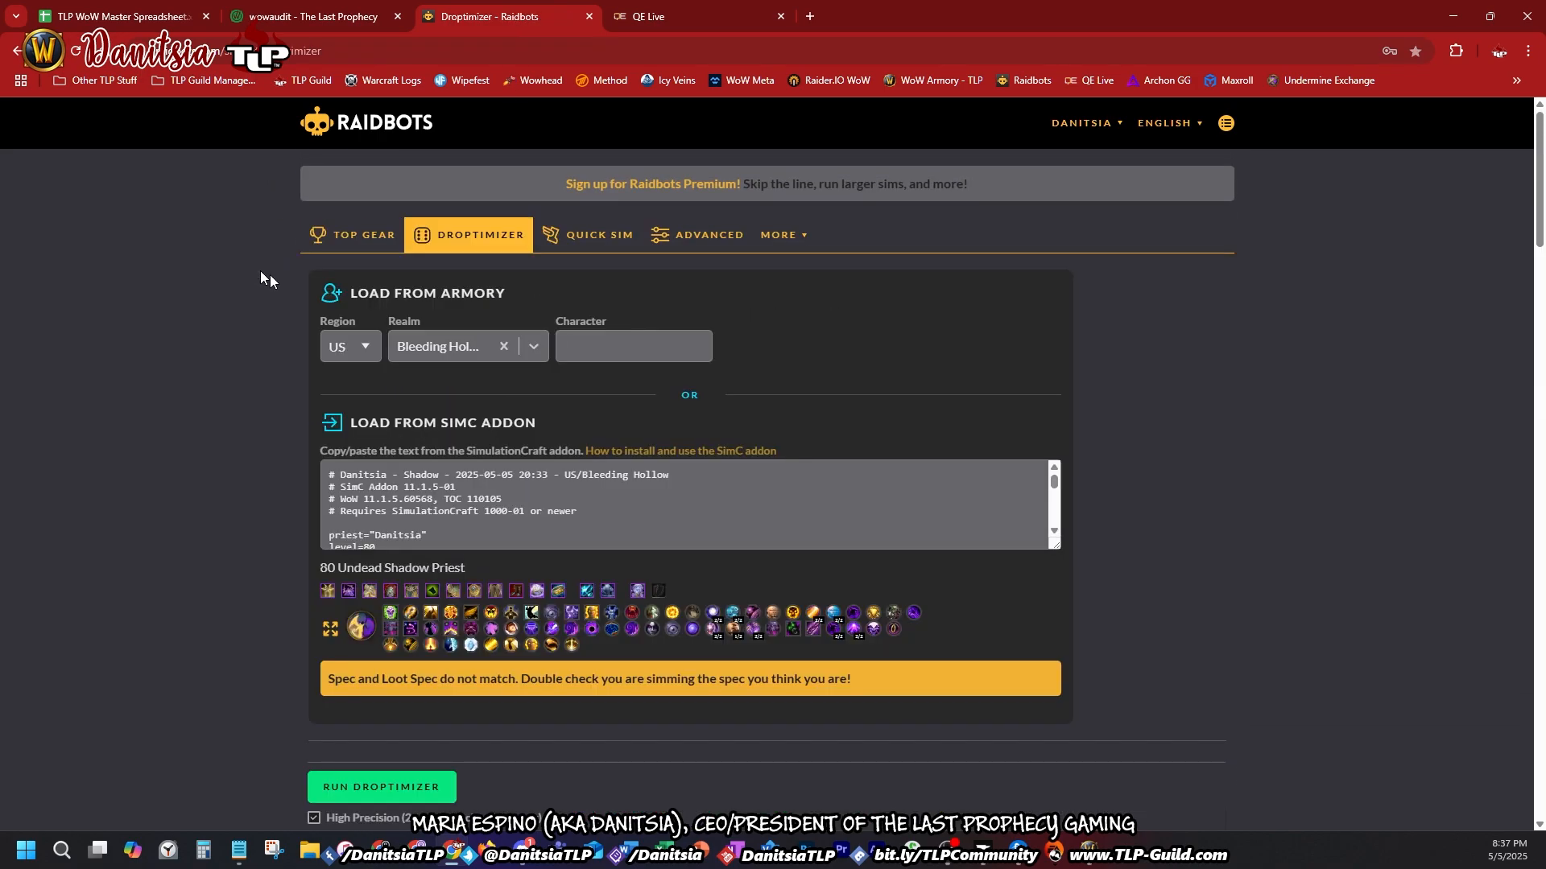
Step: Keep Liberation of Undermine as the source and change the raid difficulty to Mythic
scroll(888, 471, "down", 2)
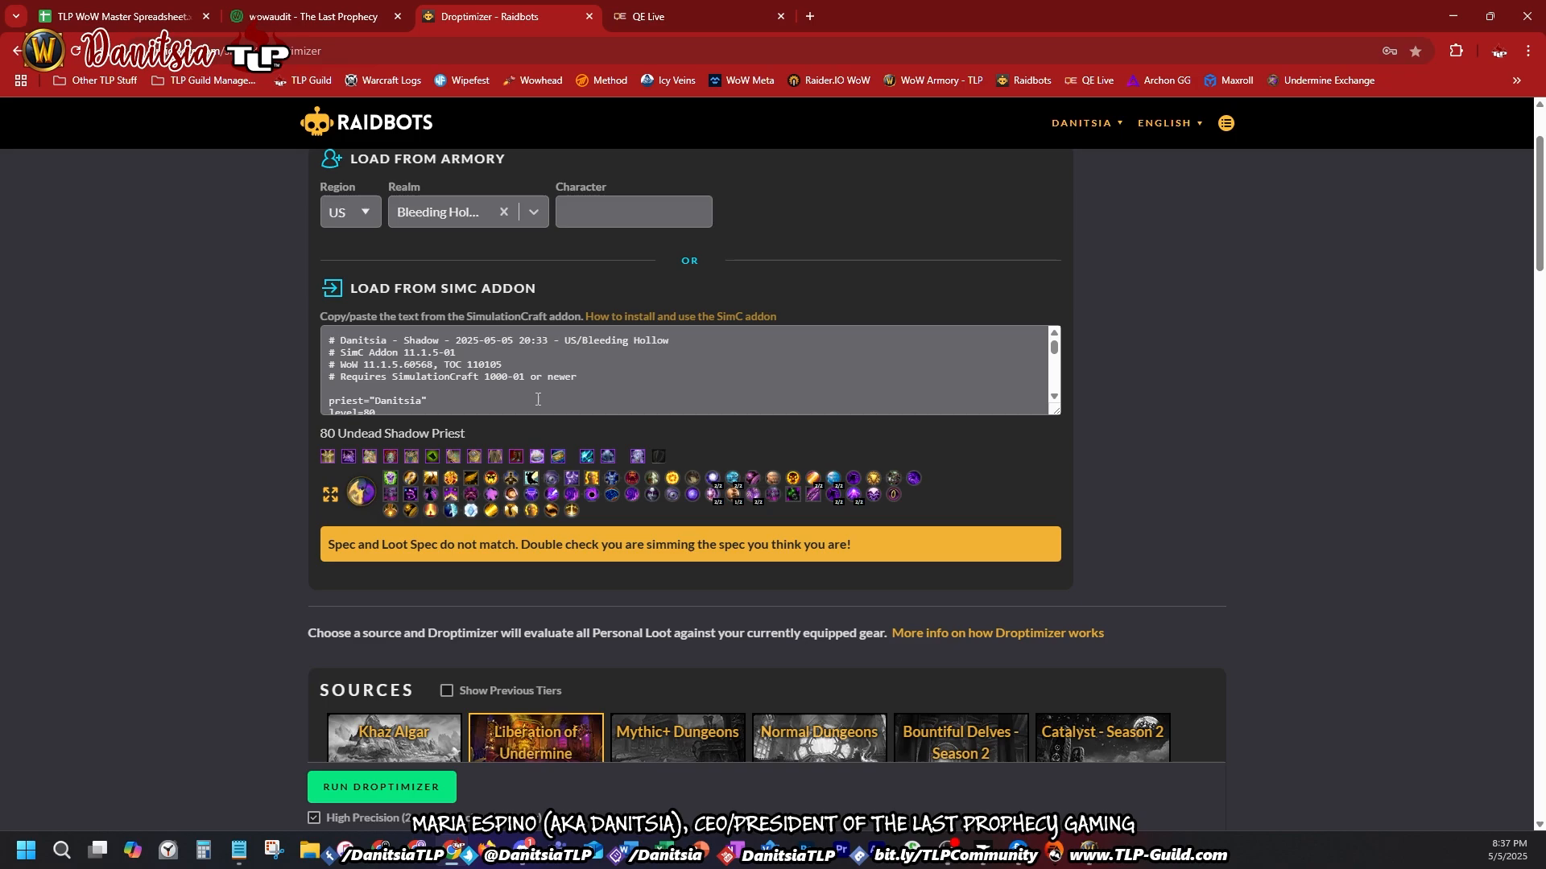
scroll(587, 678, "down", 1)
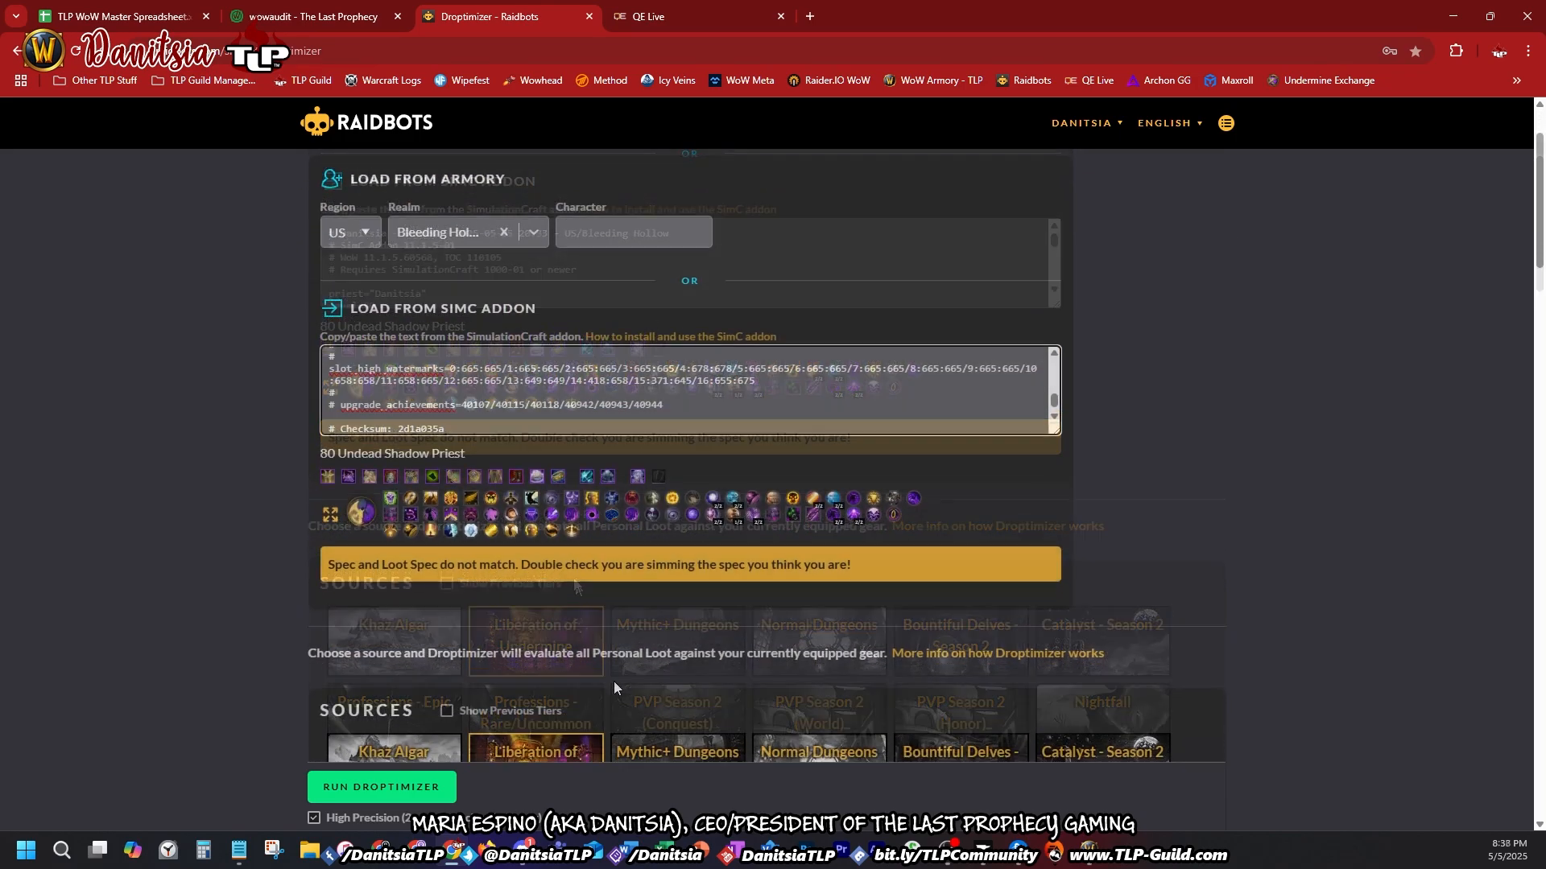
scroll(613, 681, "down", 2)
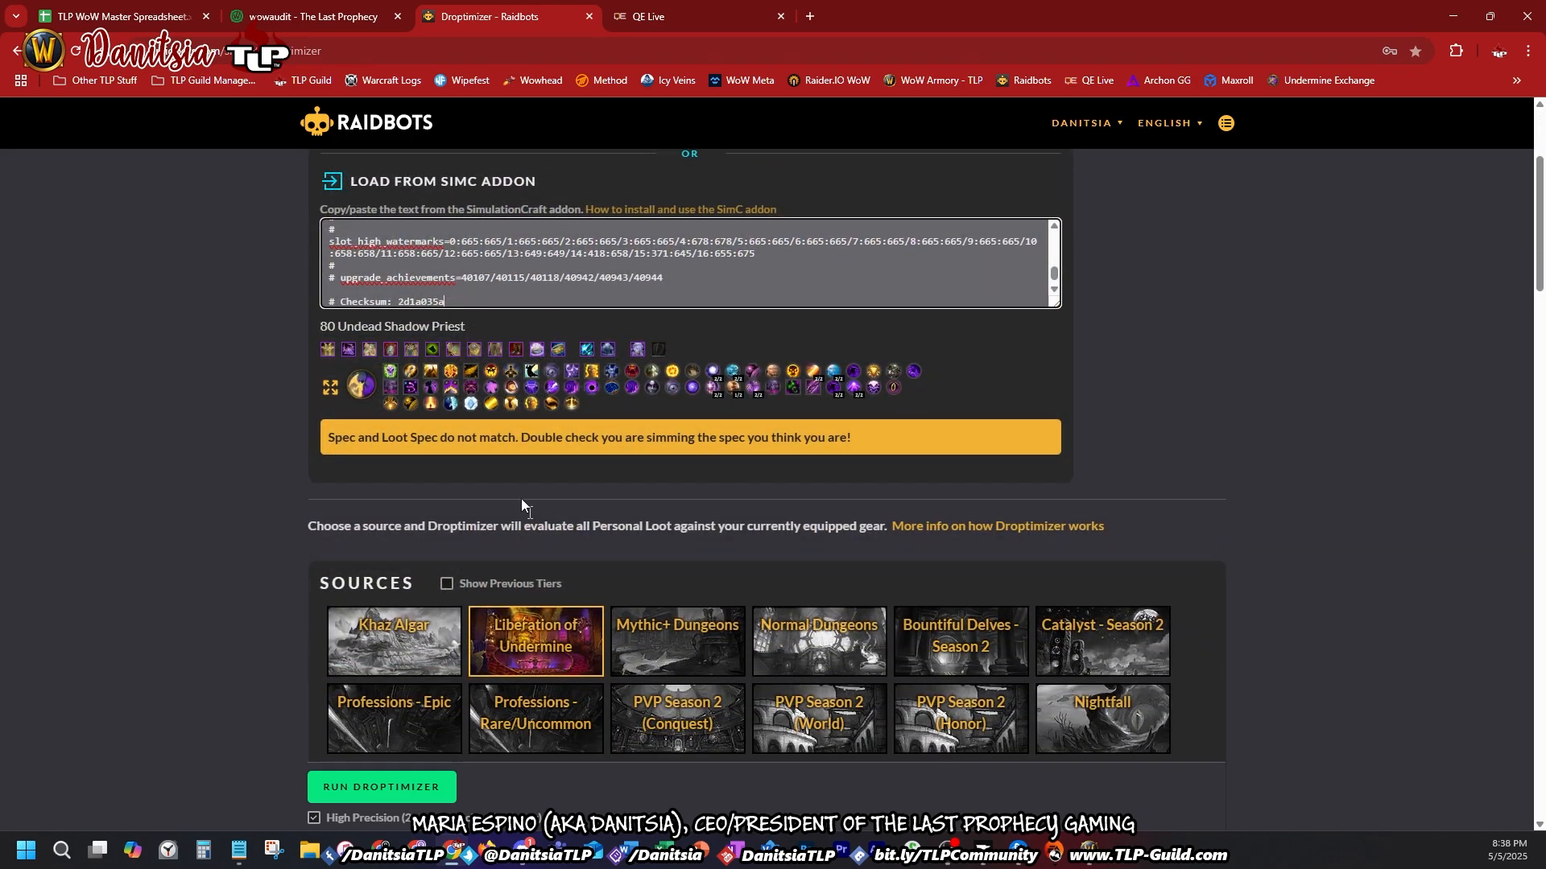
scroll(578, 483, "down", 1)
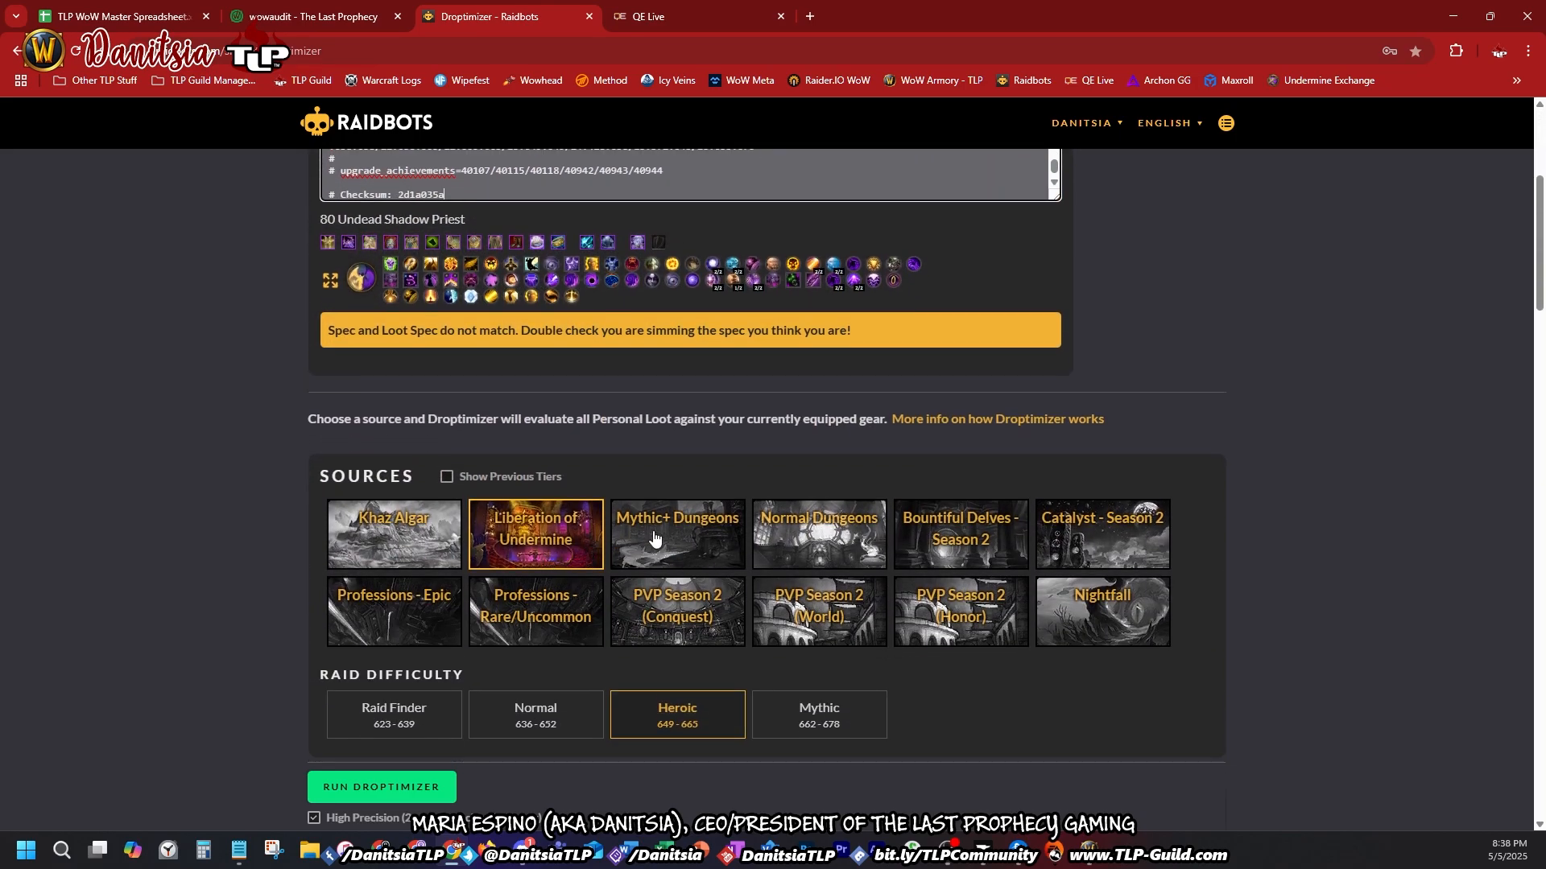
scroll(697, 689, "down", 1)
left_click(818, 644)
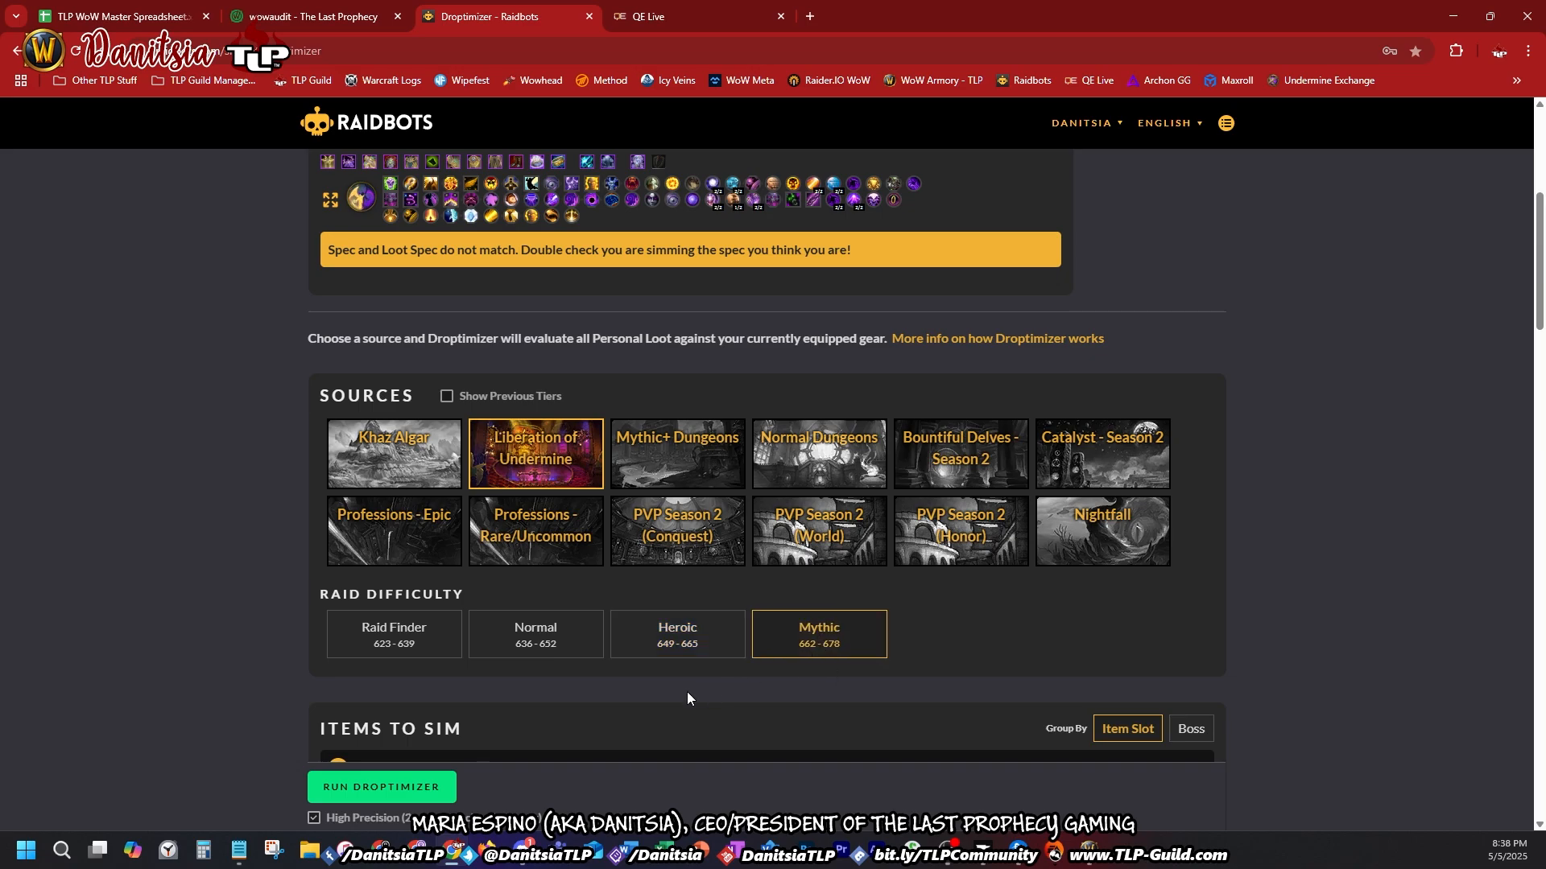
Step: Set the items to sim to upgrade up to 678 Myth 6/6
scroll(683, 694, "down", 2)
scroll(682, 694, "down", 2)
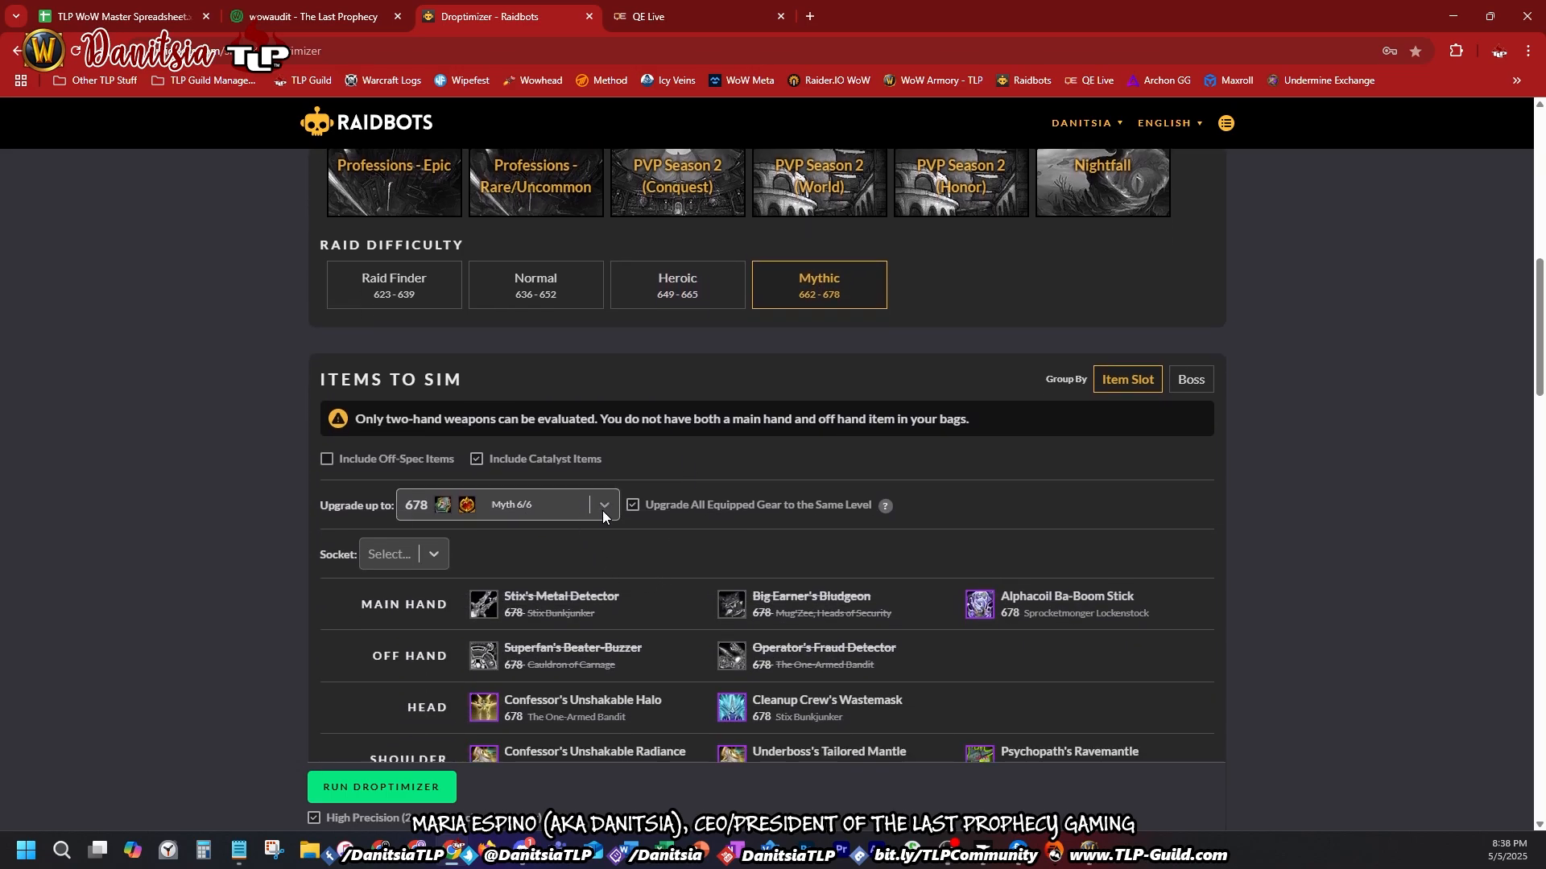
left_click(603, 510)
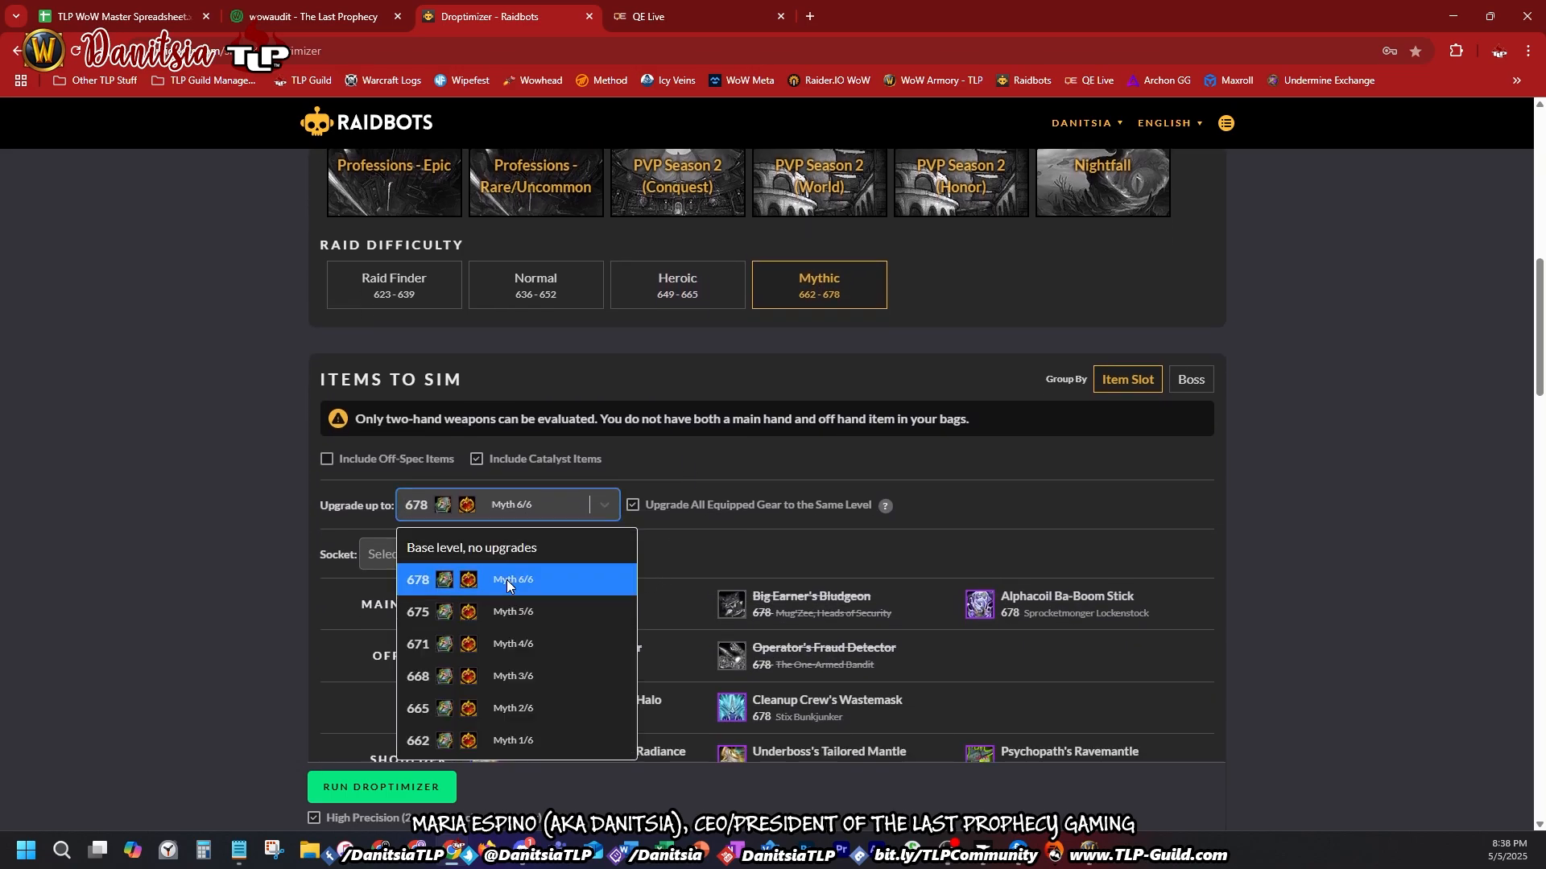
left_click(507, 581)
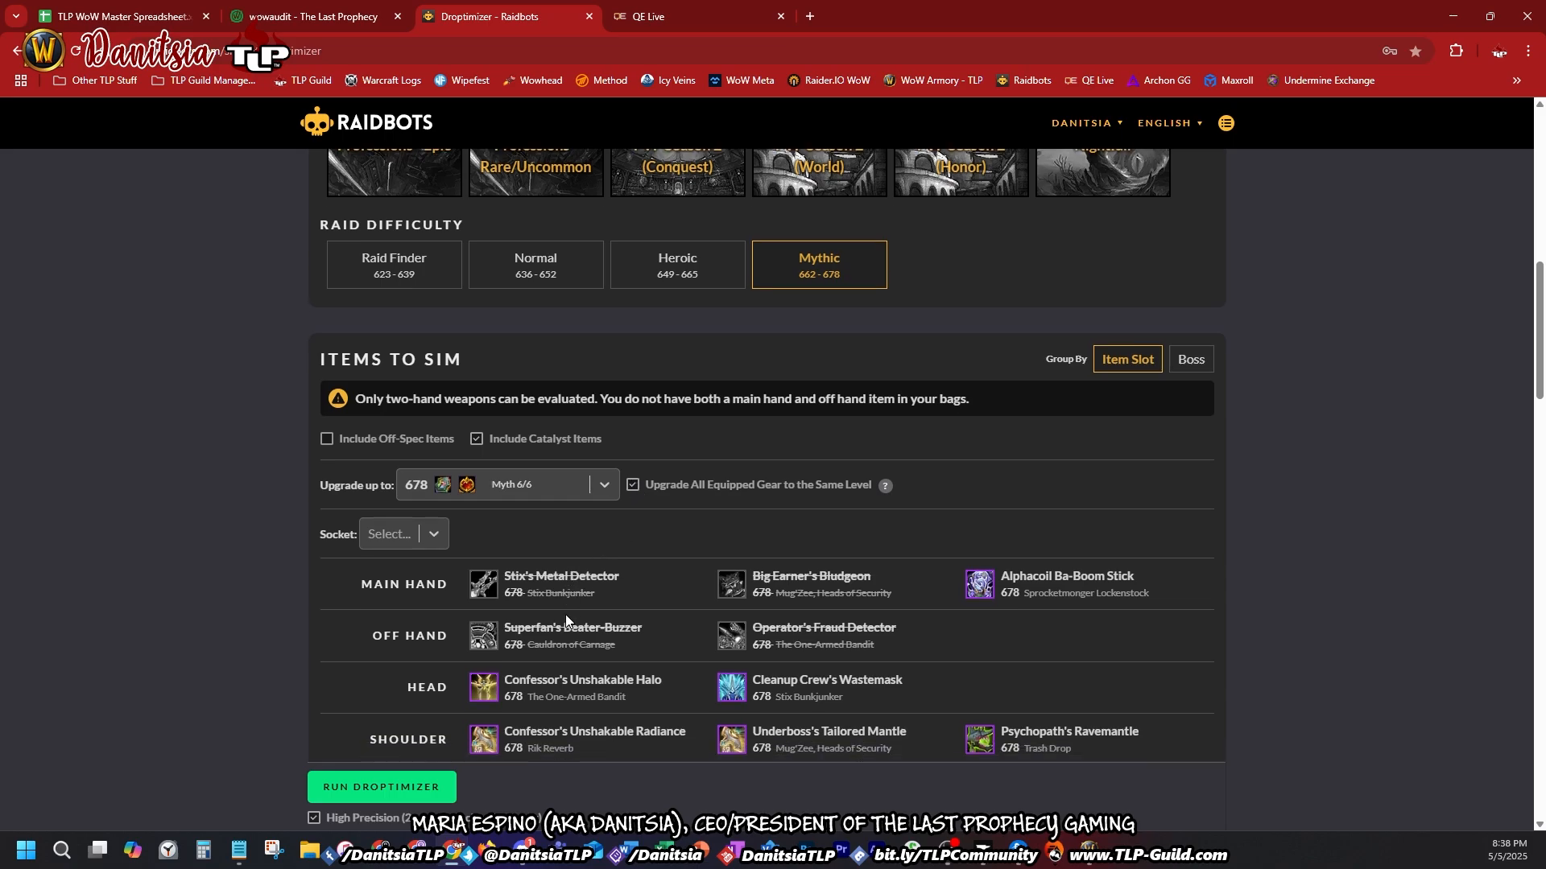
Step: Check the simulation options down the page and run the Mythic Droptimizer with High Precision kept on
scroll(564, 619, "down", 10)
scroll(557, 628, "down", 8)
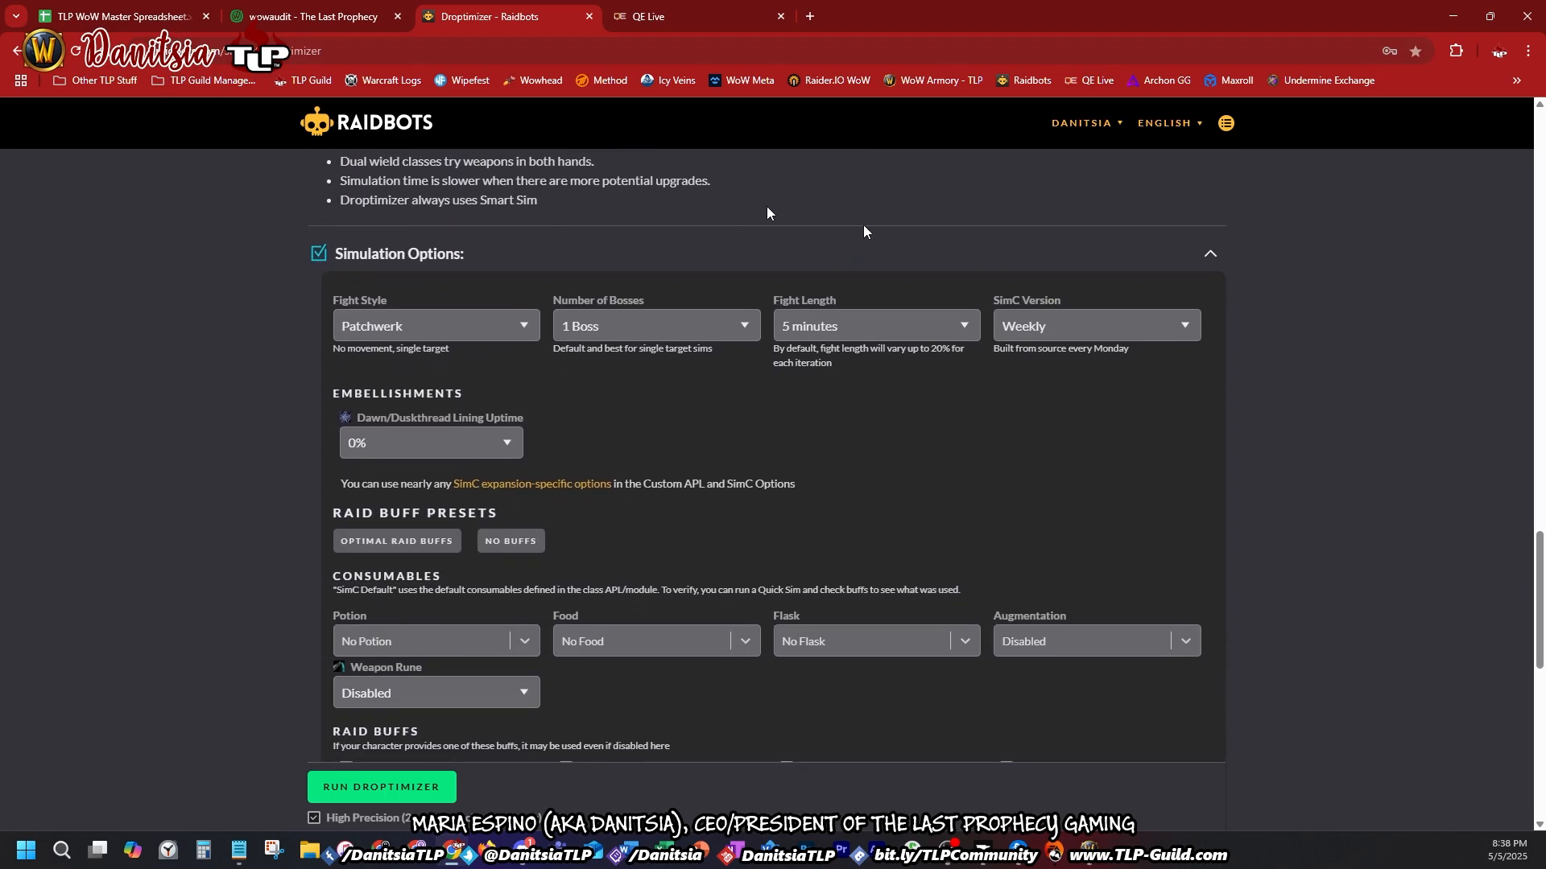
scroll(1041, 559, "down", 1)
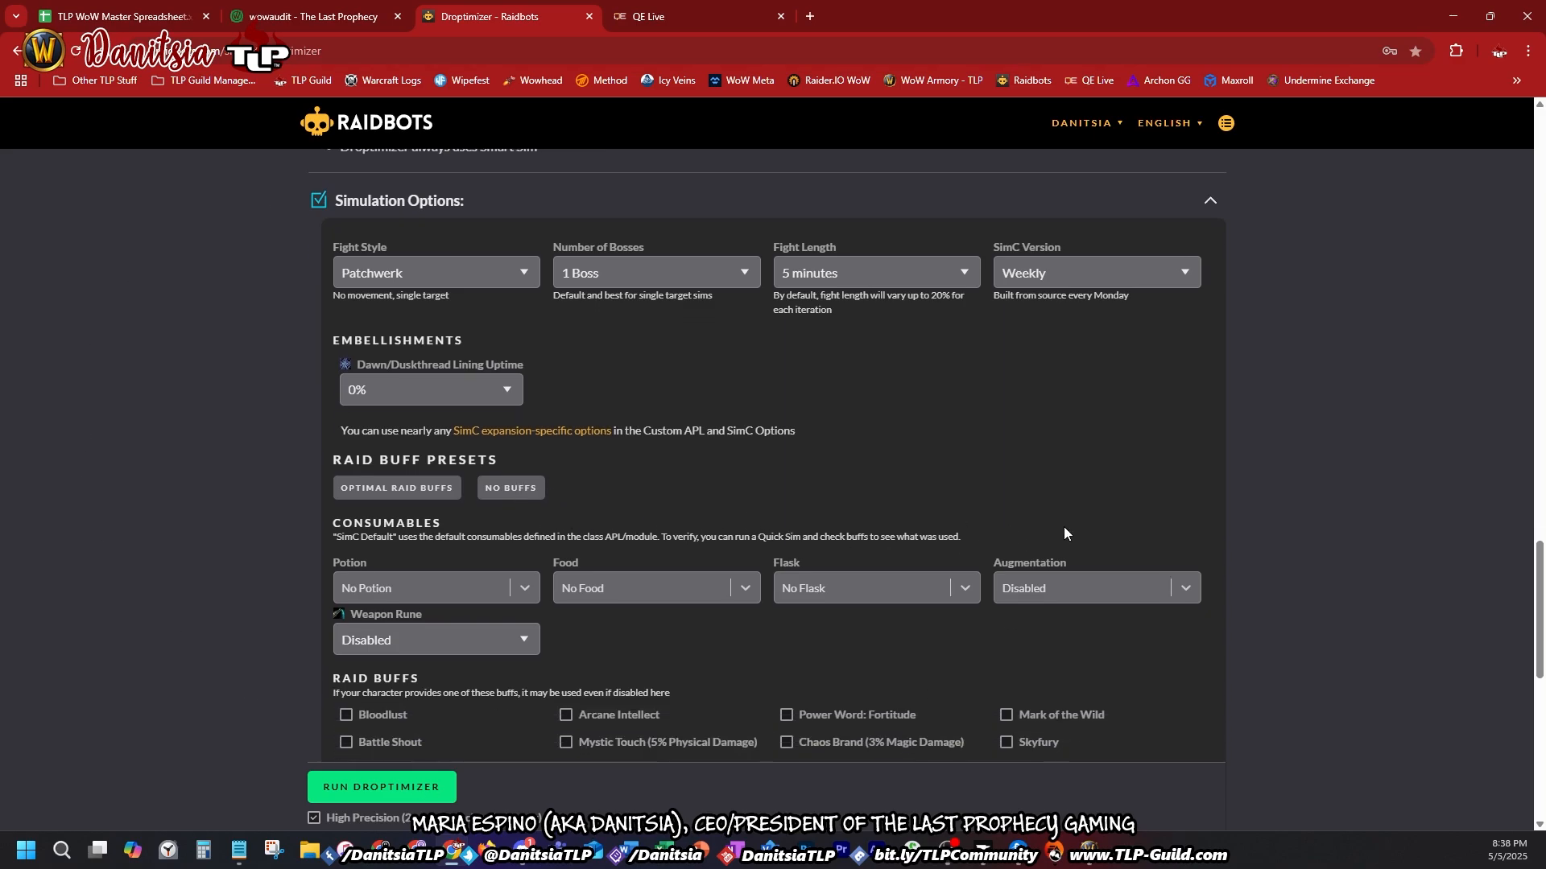
scroll(966, 506, "down", 5)
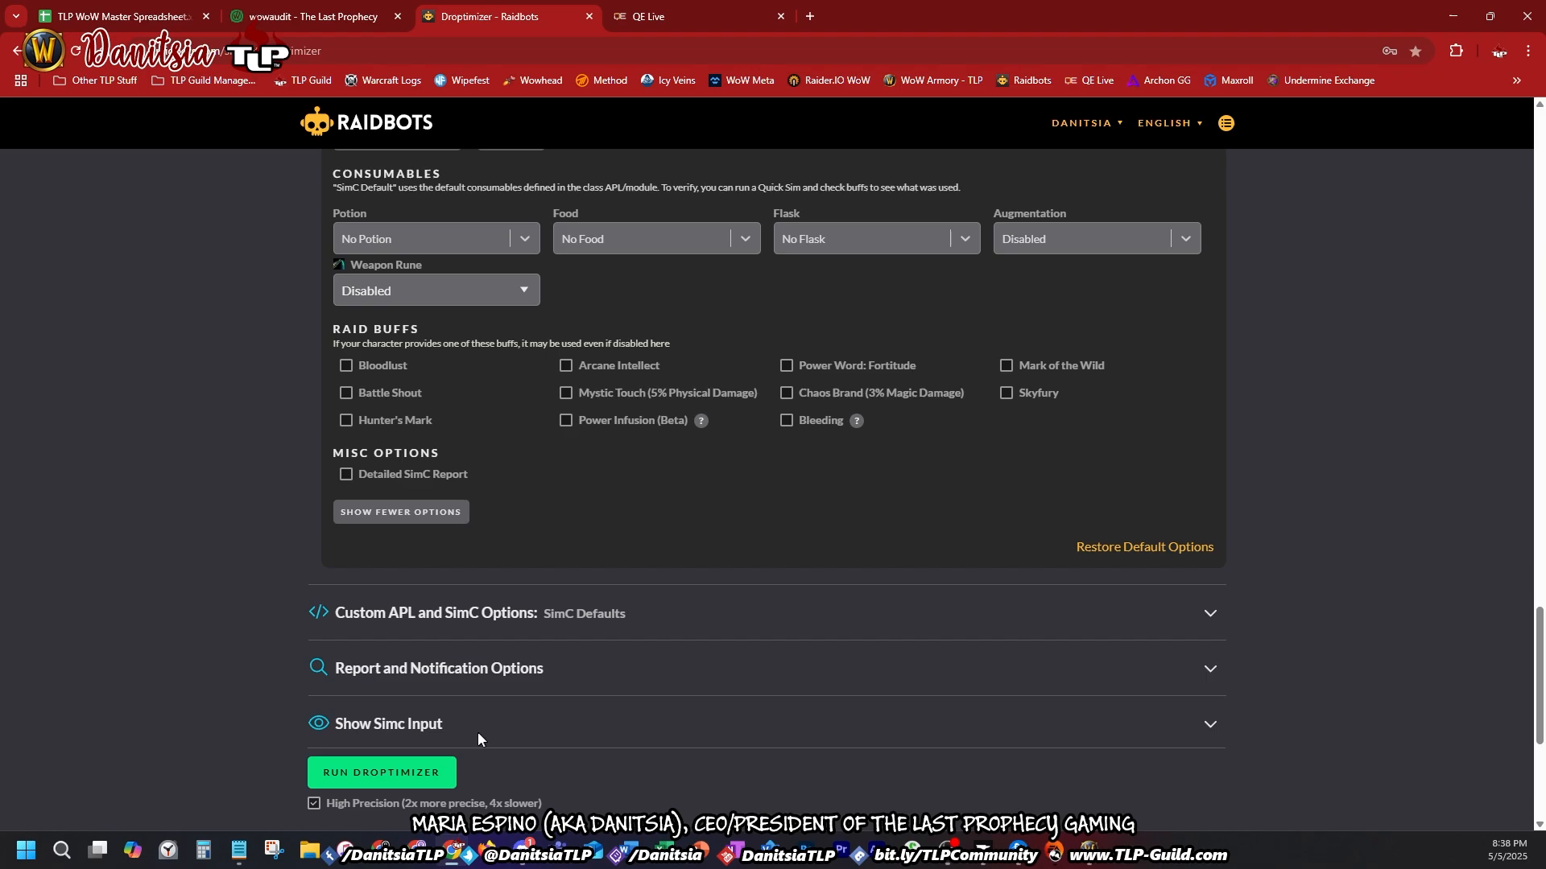
scroll(386, 563, "down", 3)
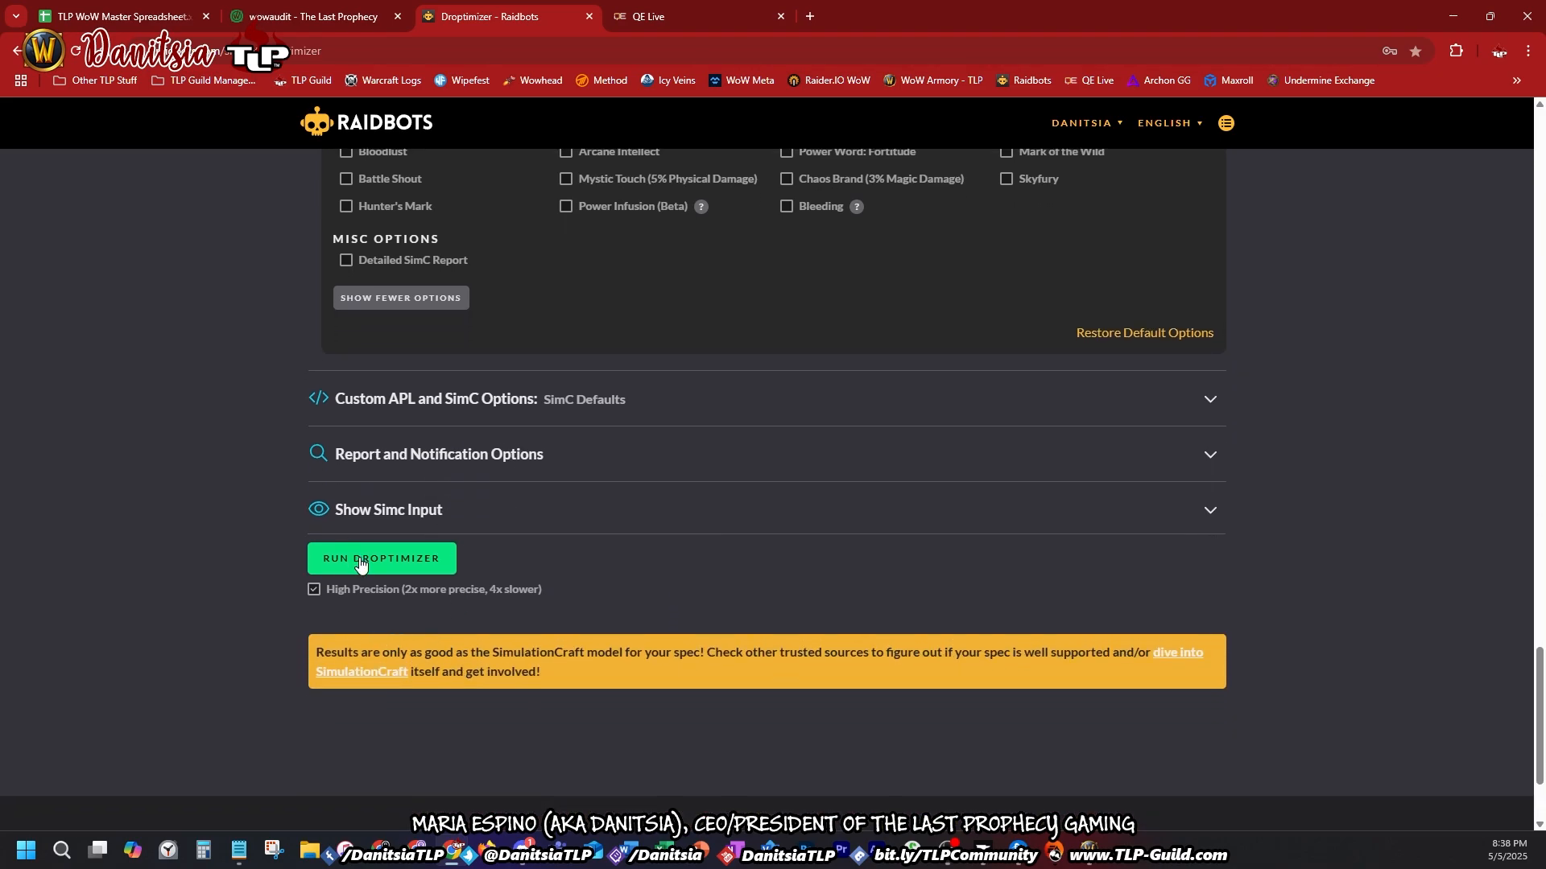
left_click(361, 563)
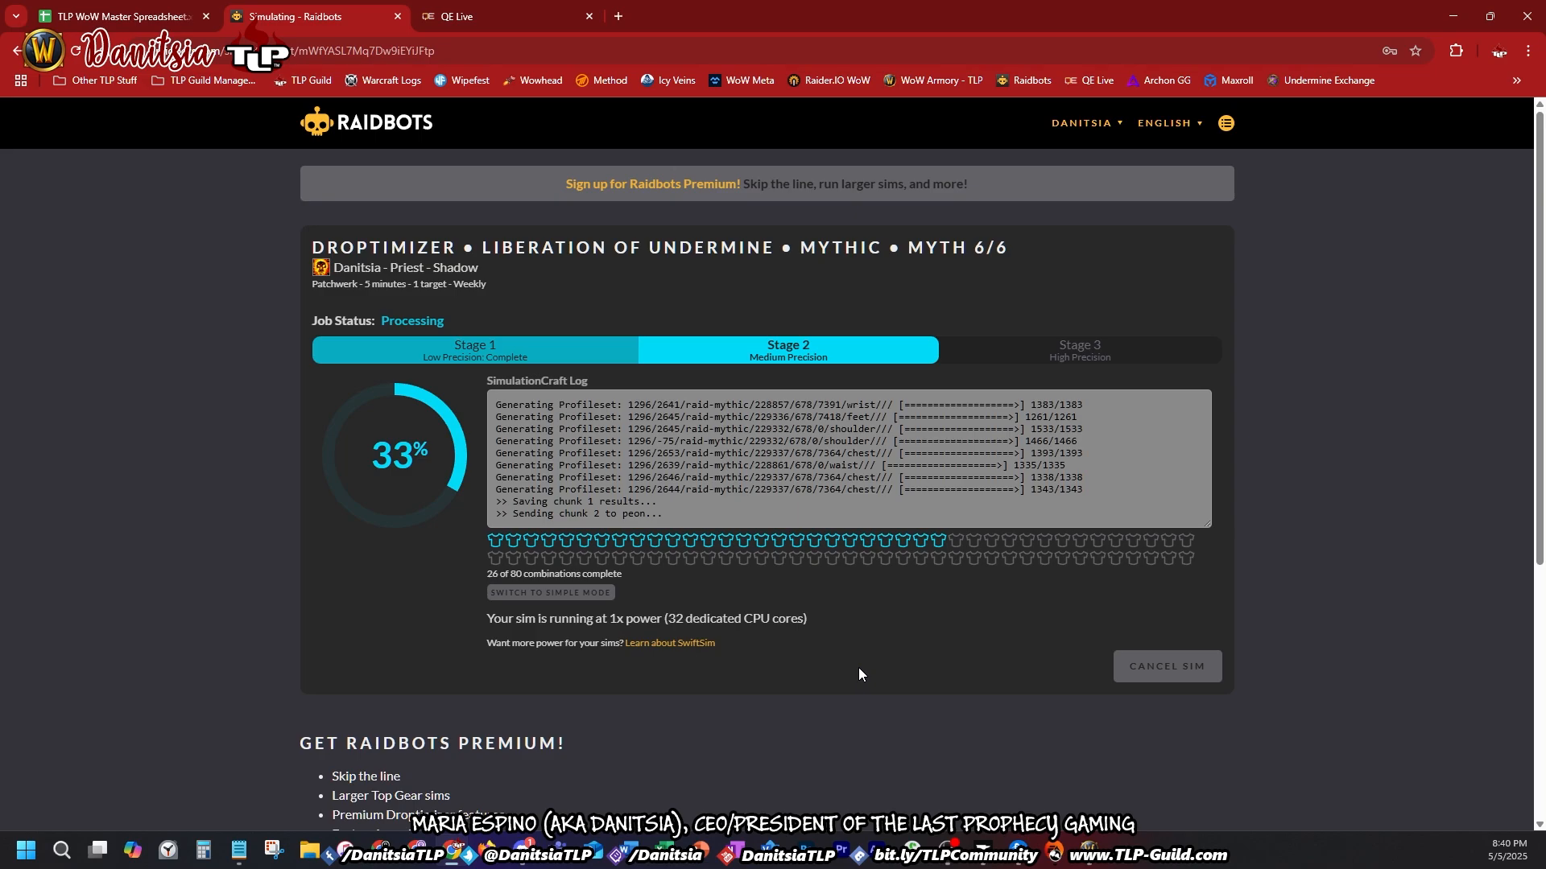
Step: Switch to World of Warcraft and open an RCLootCouncil test session setup with /rc test, placing its window higher in view
key("alt+Tab")
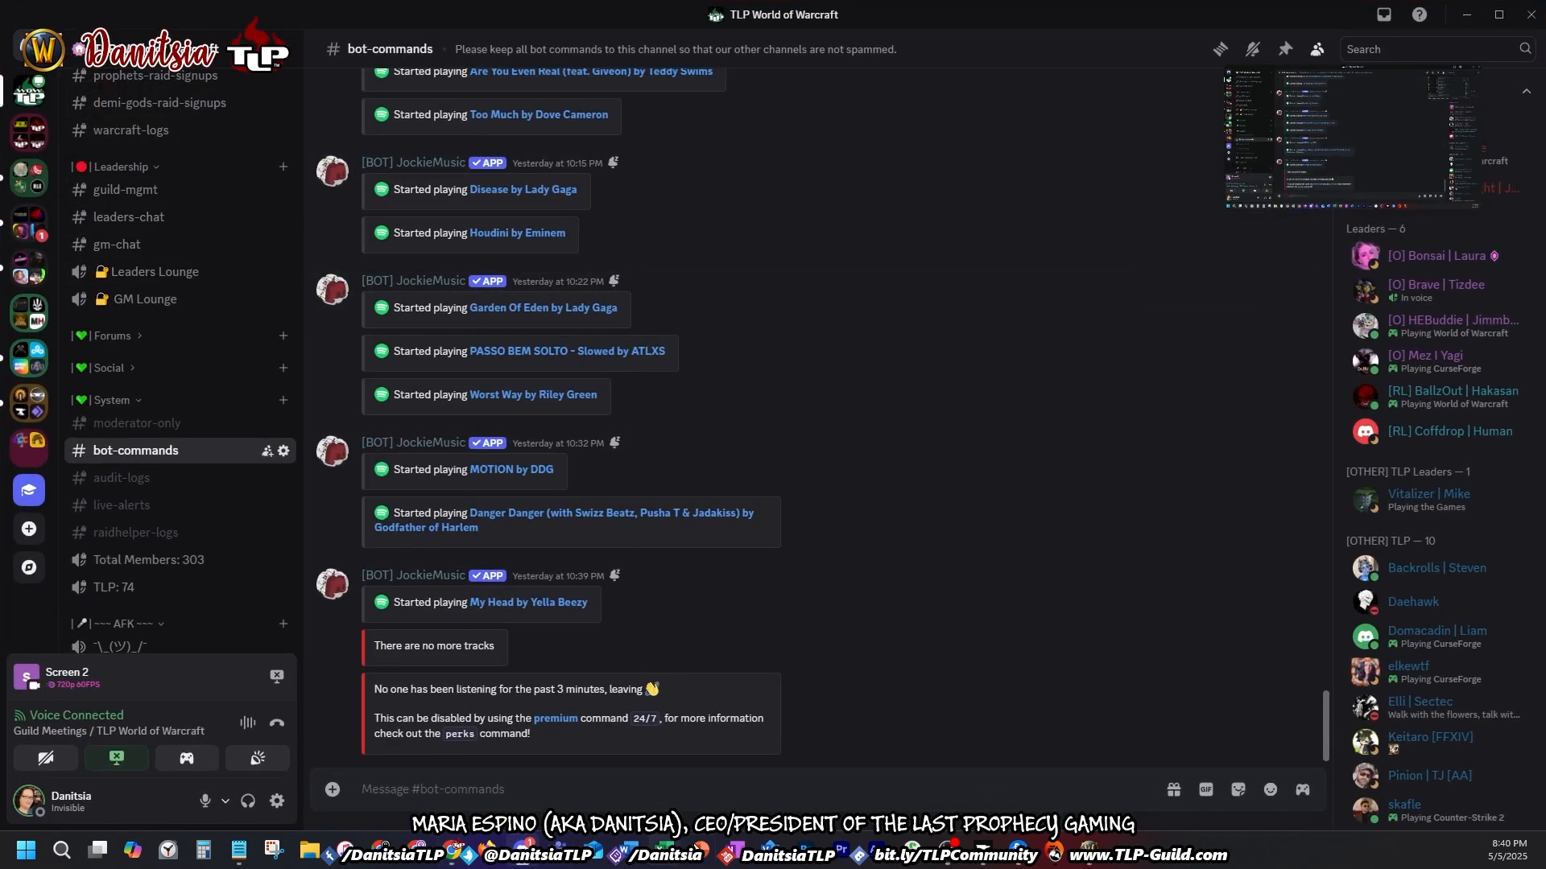
left_click(1464, 16)
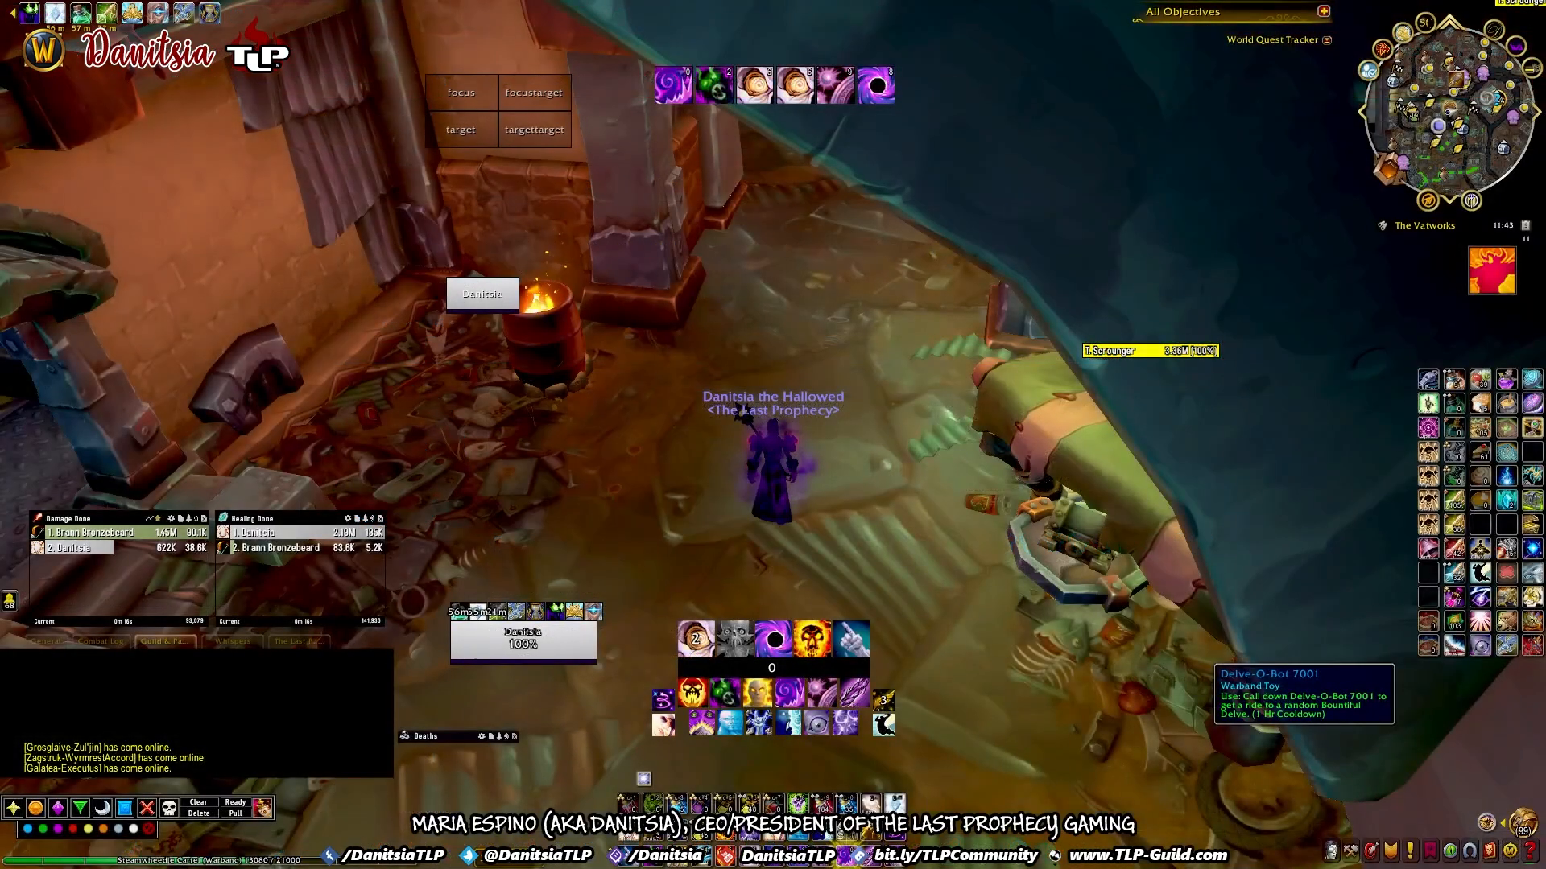
left_click_drag(727, 294, 714, 286)
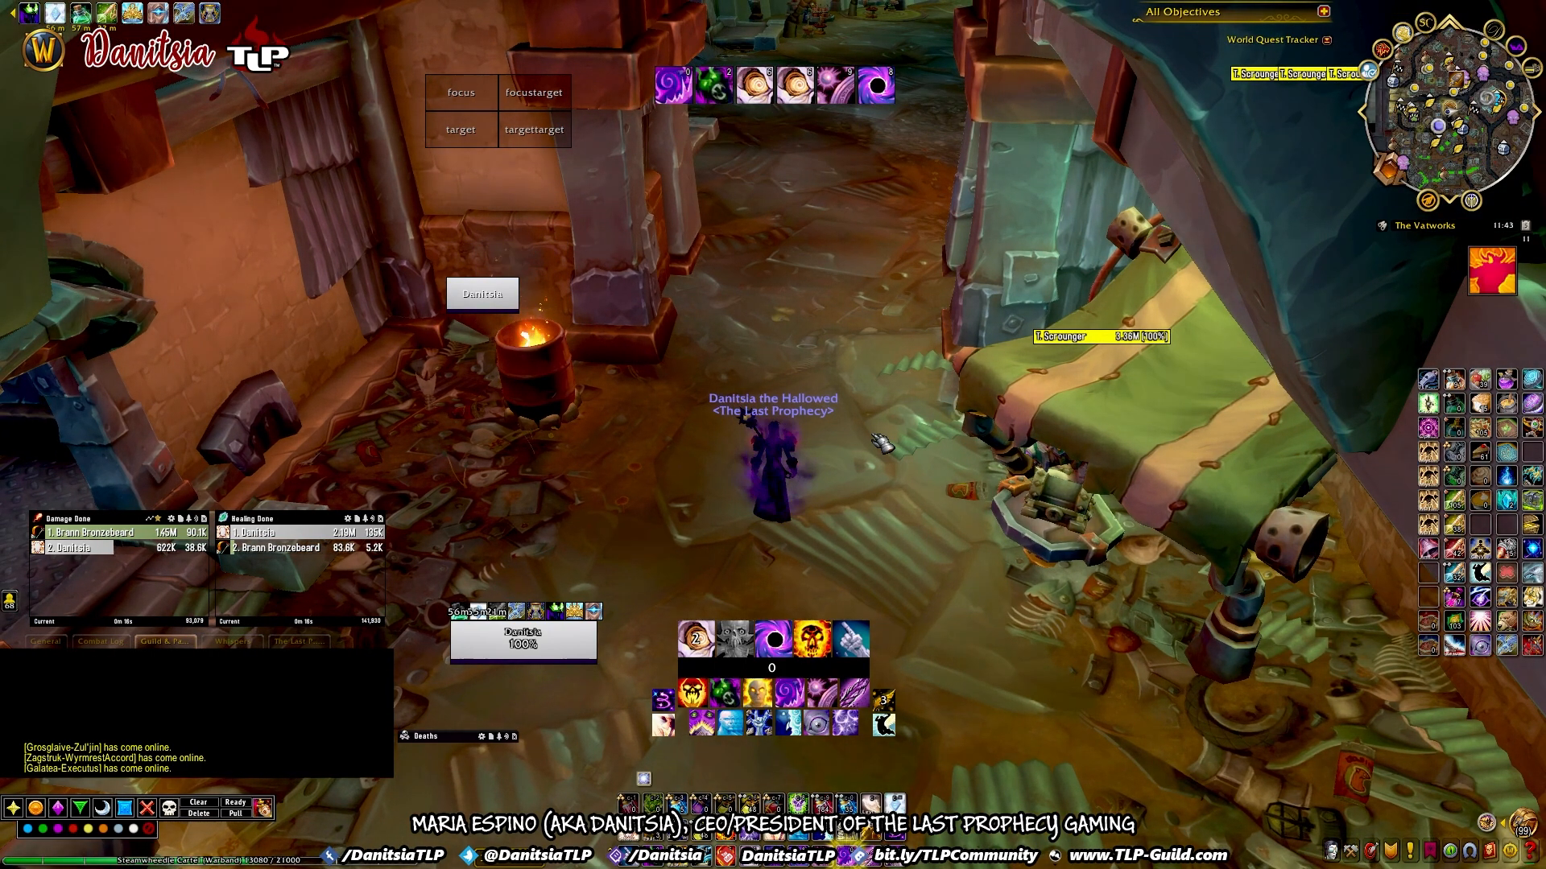
type("/rc")
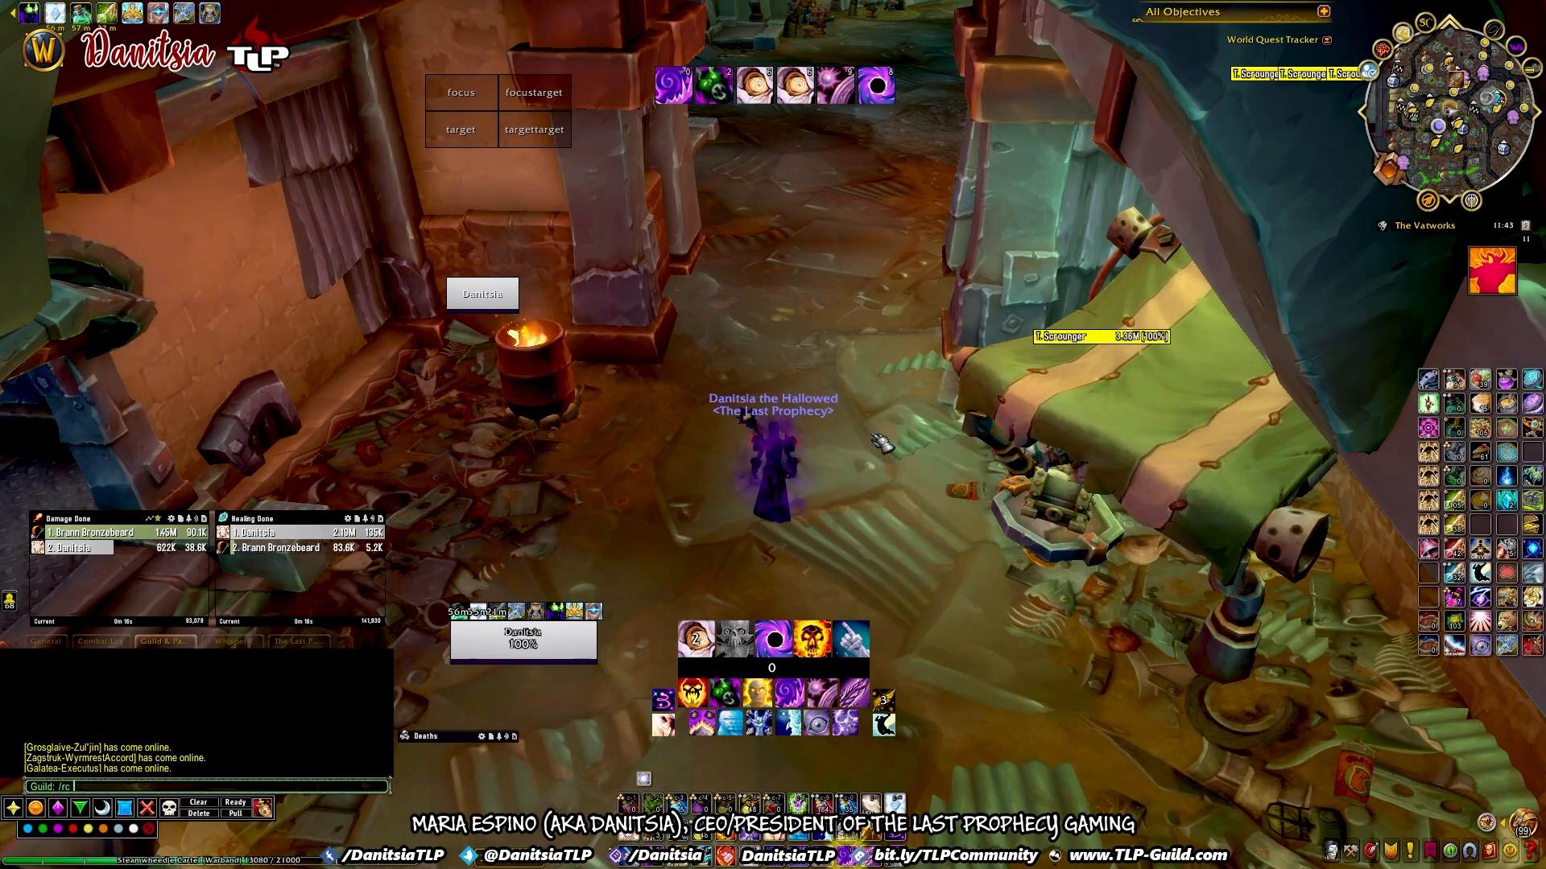
type("tes")
key("Return")
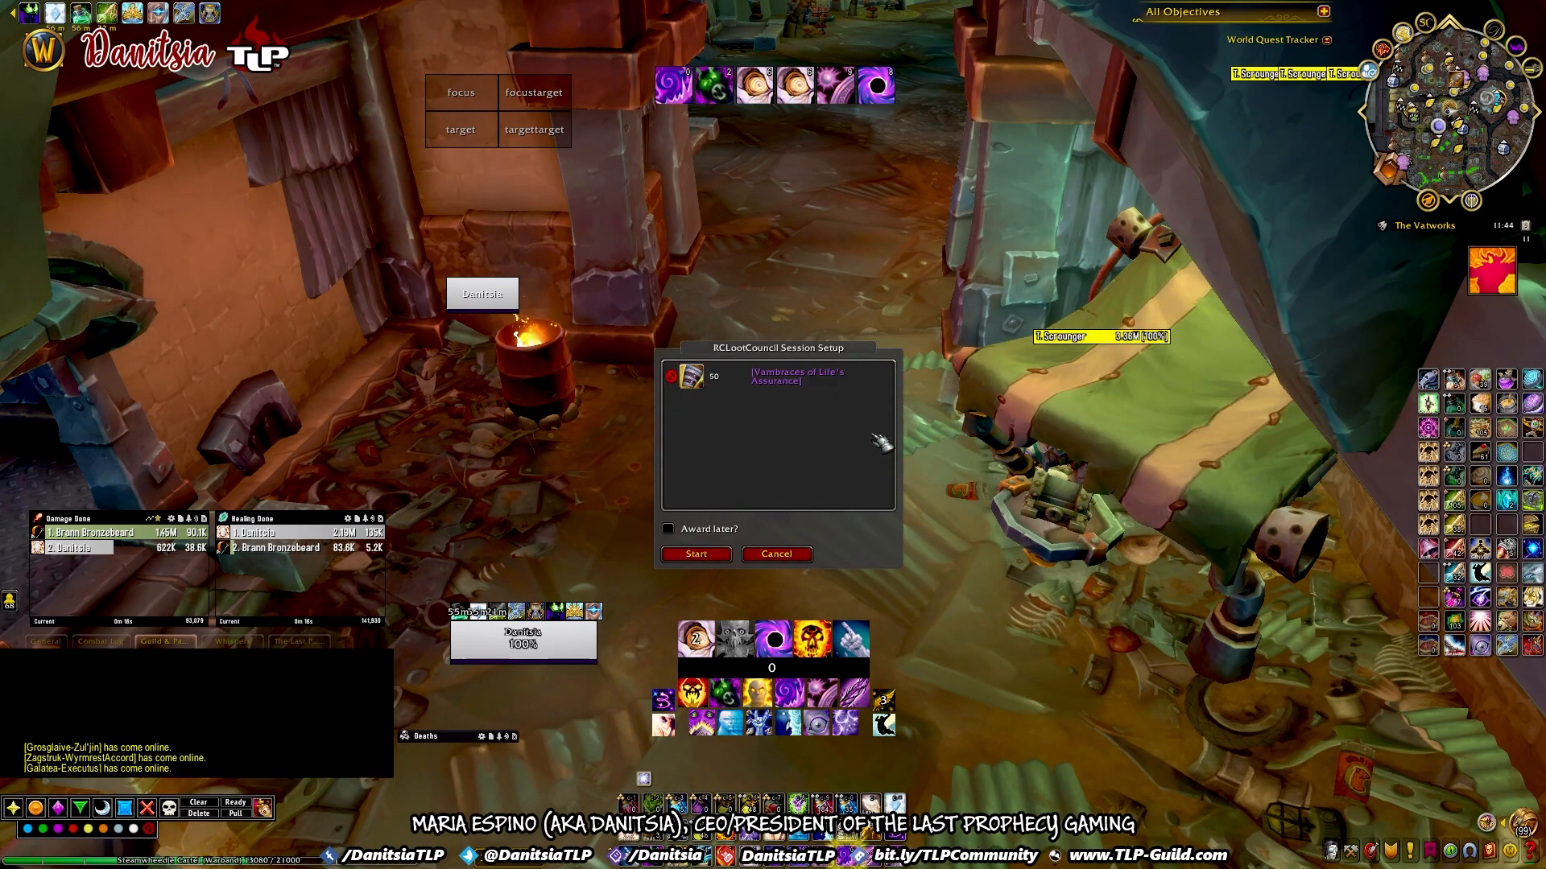
left_click_drag(851, 354, 861, 220)
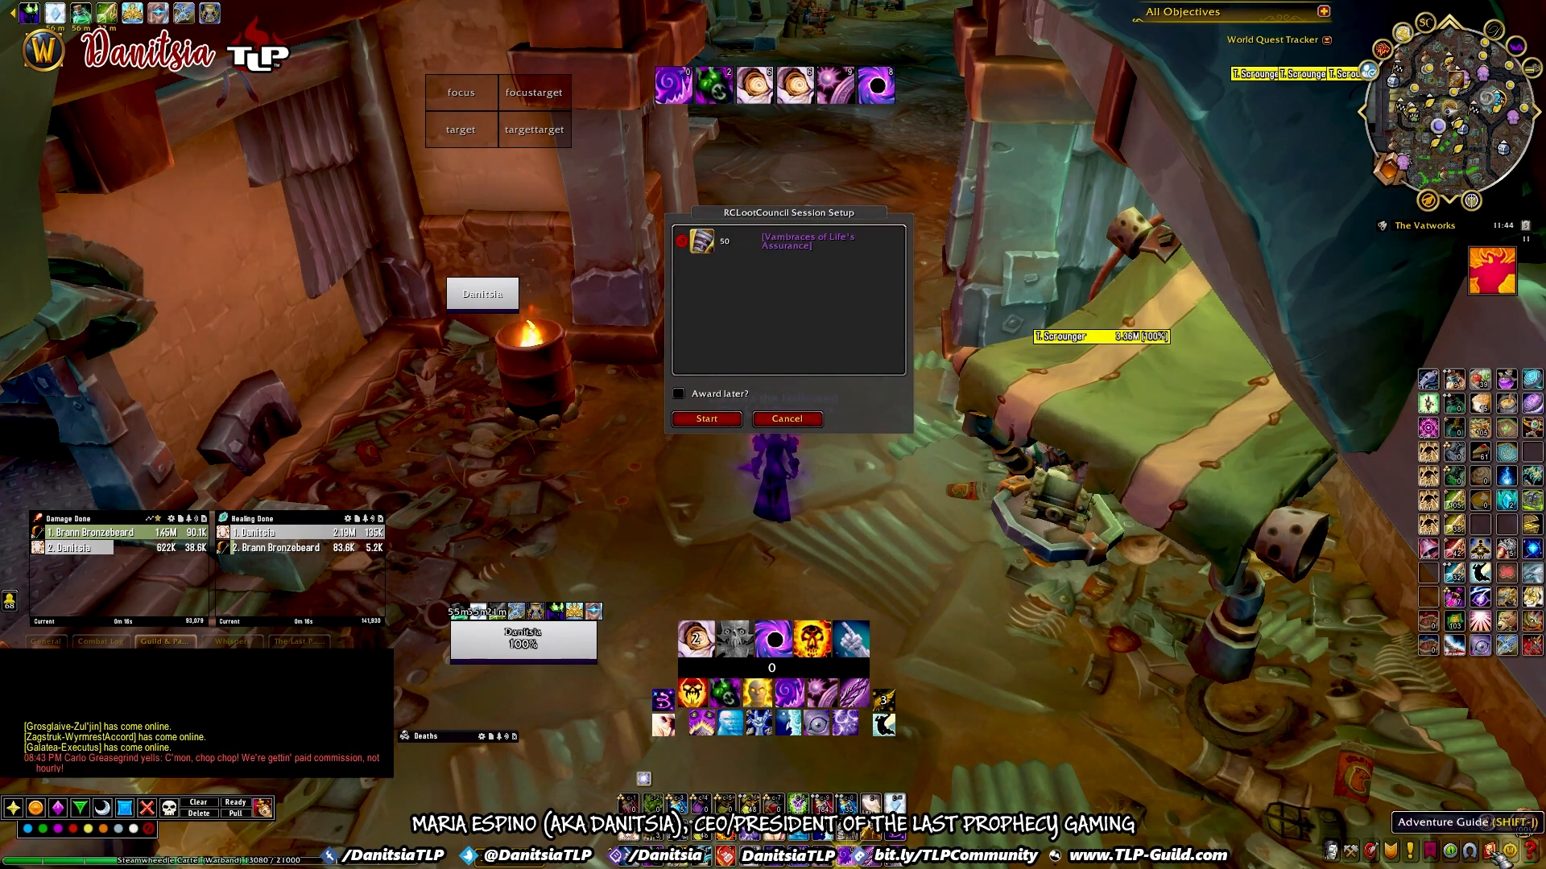
Step: Open the Liberation of Undermine raid in the Adventure Guide and set its difficulty to Heroic
key("shift+j")
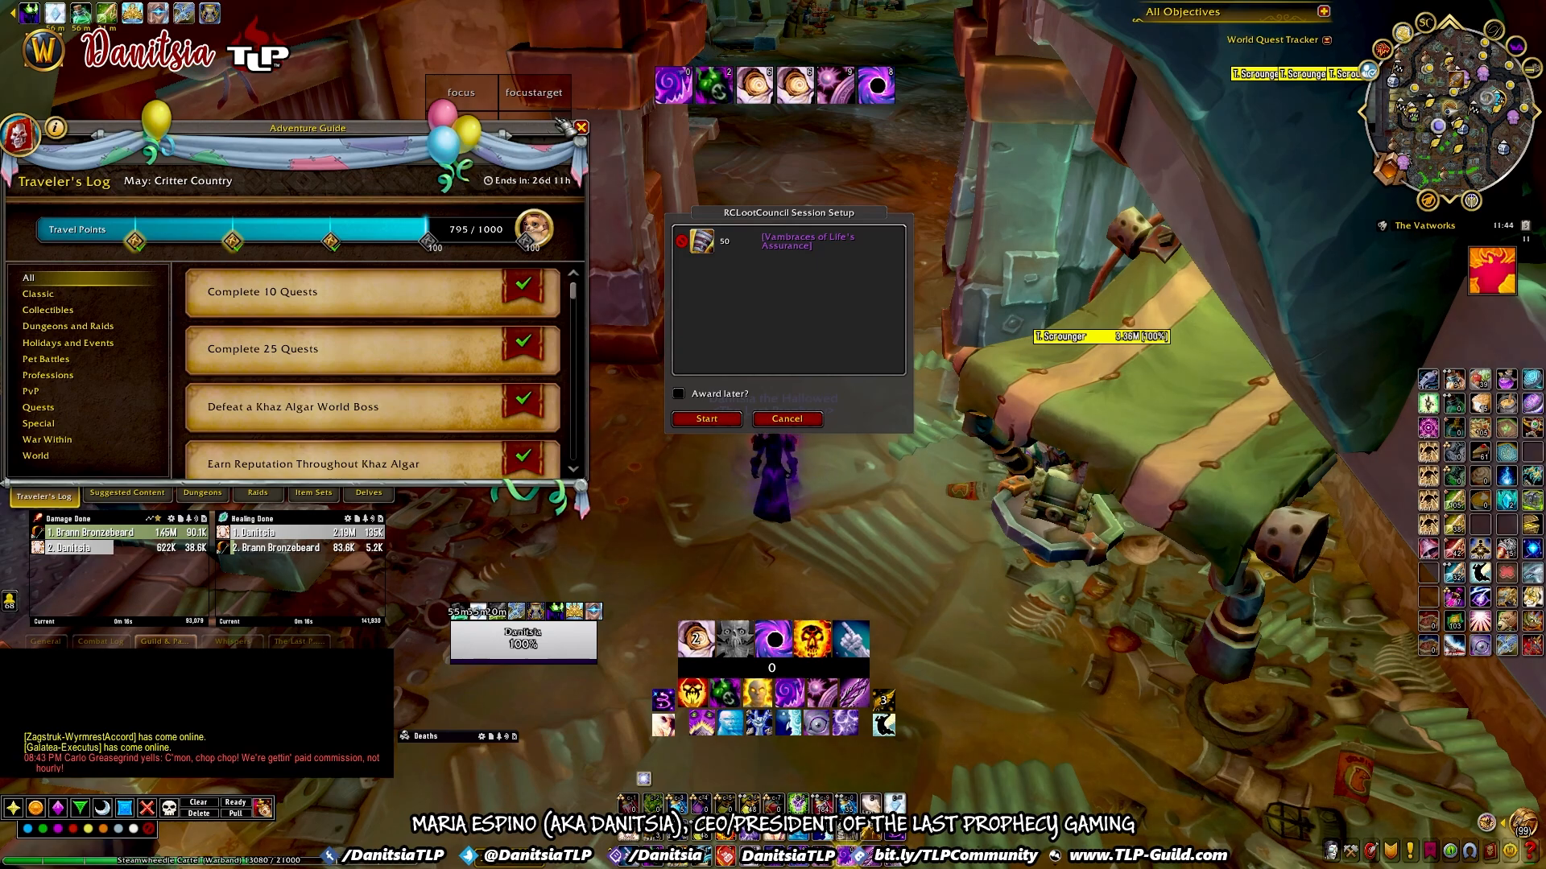
left_click(257, 494)
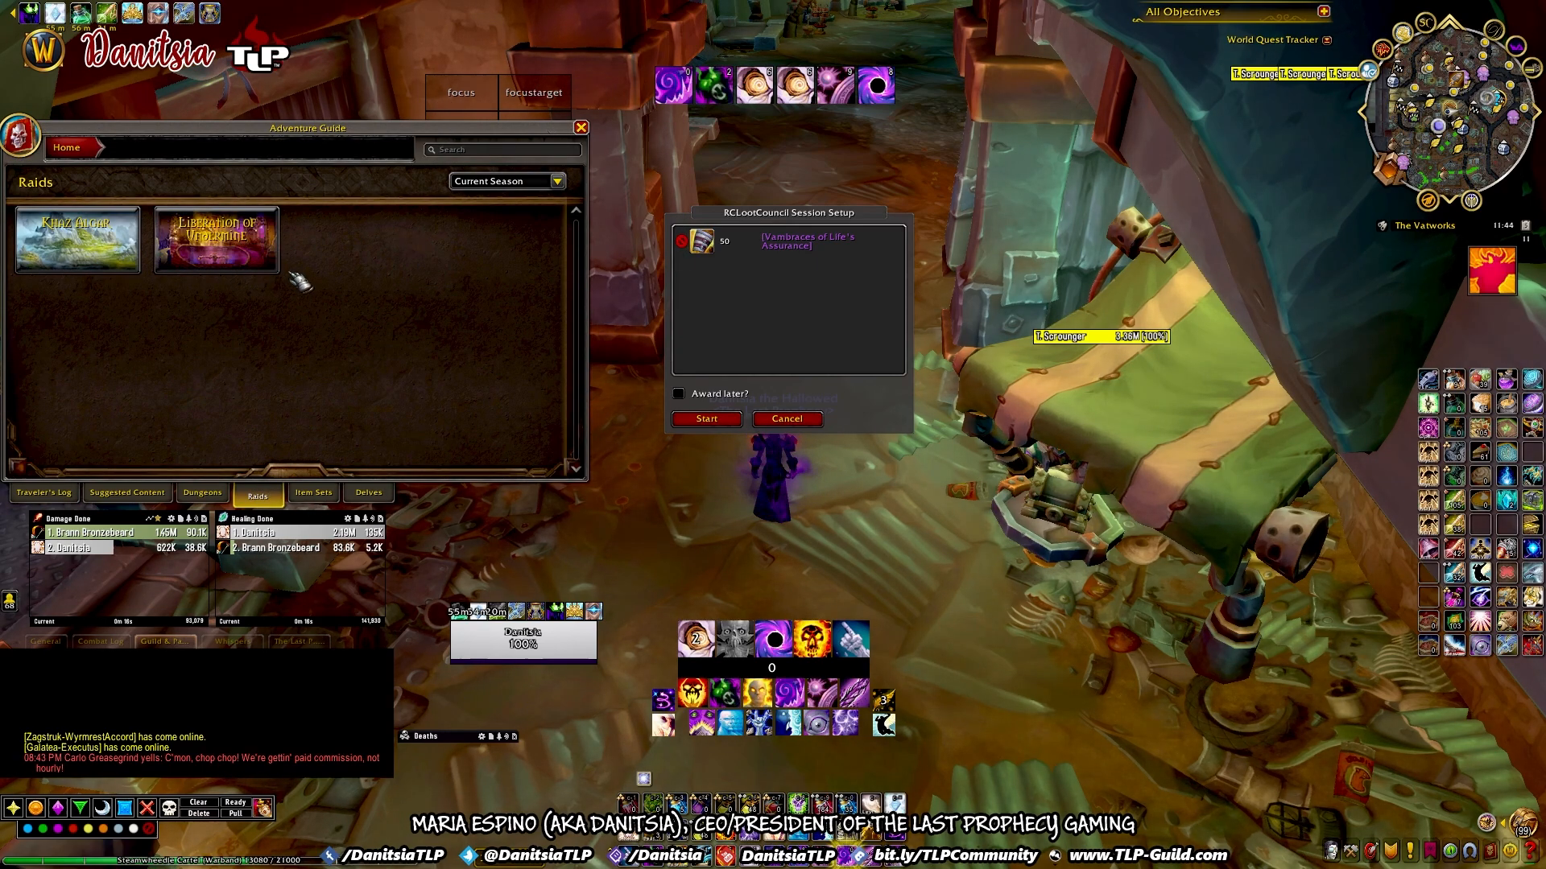
left_click(230, 268)
scroll(241, 431, "down", 3)
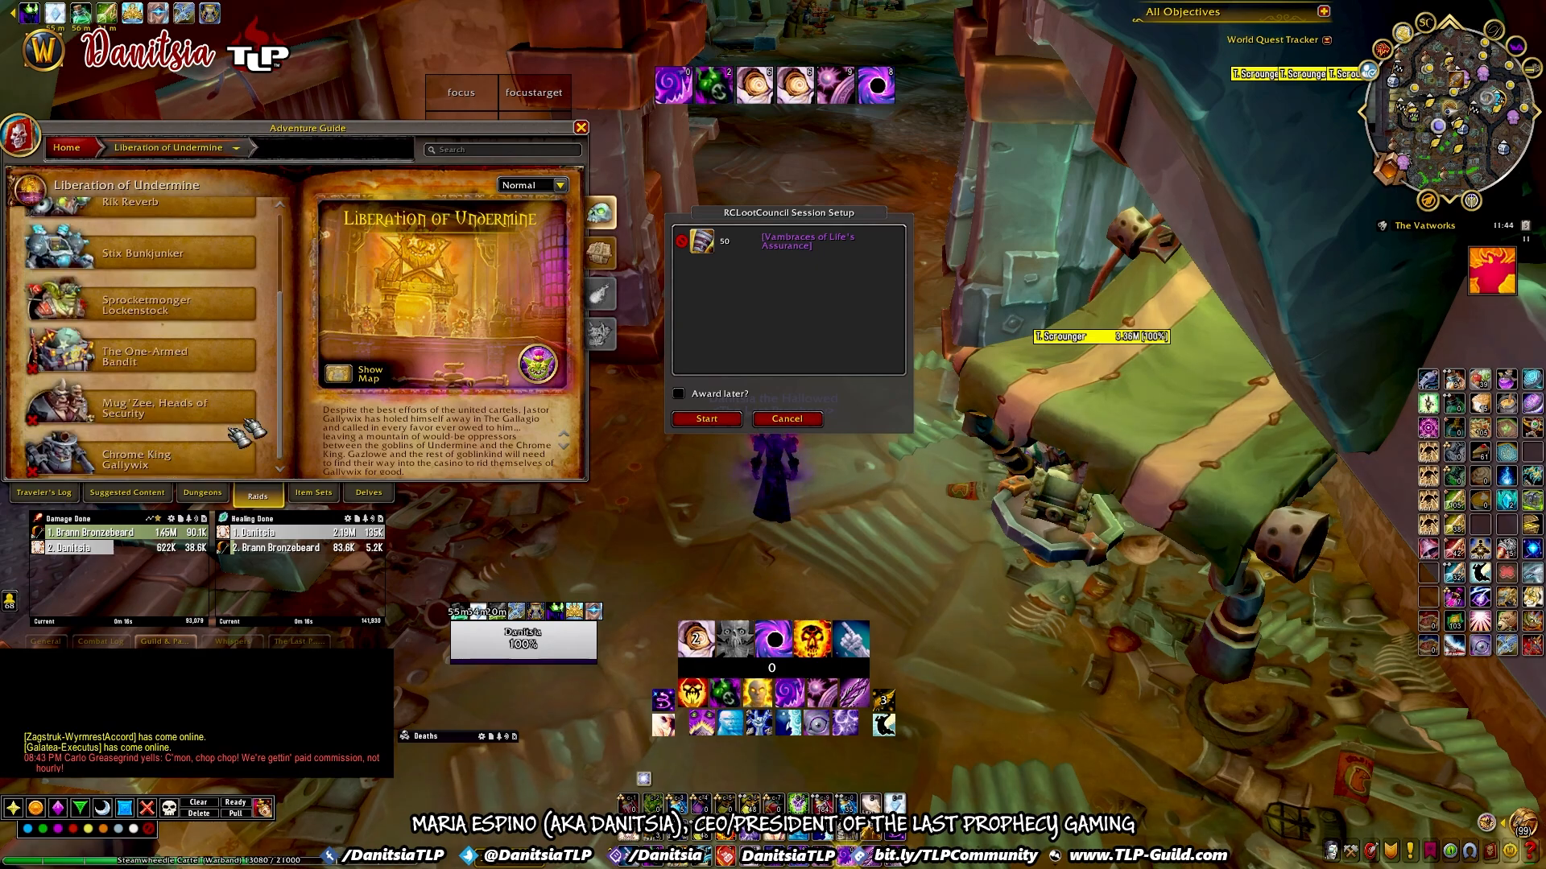
left_click(553, 186)
left_click(530, 251)
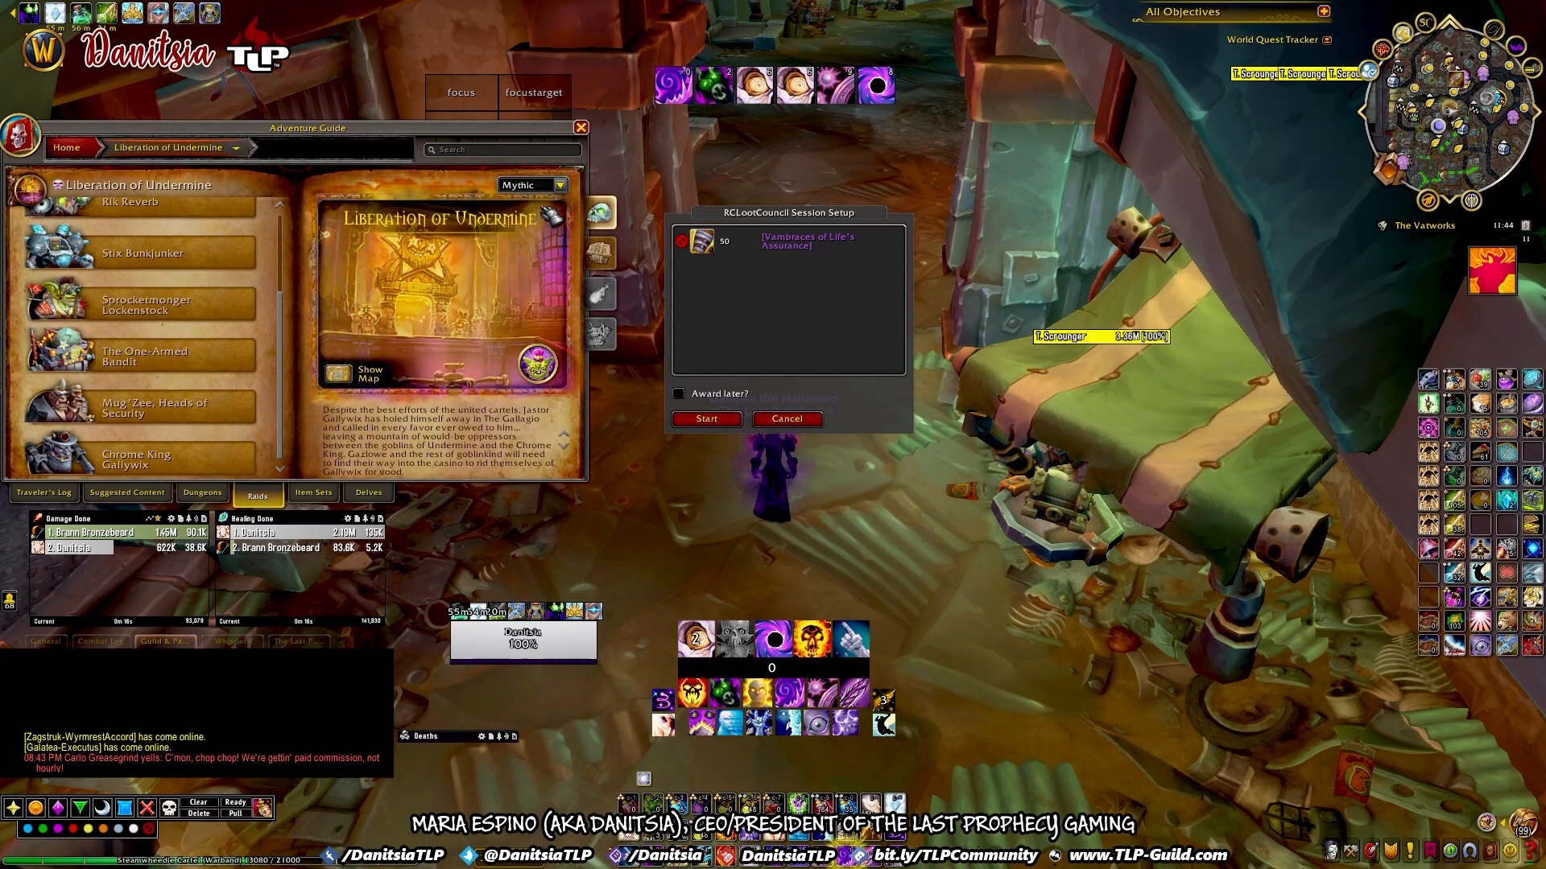
left_click(553, 186)
left_click(536, 237)
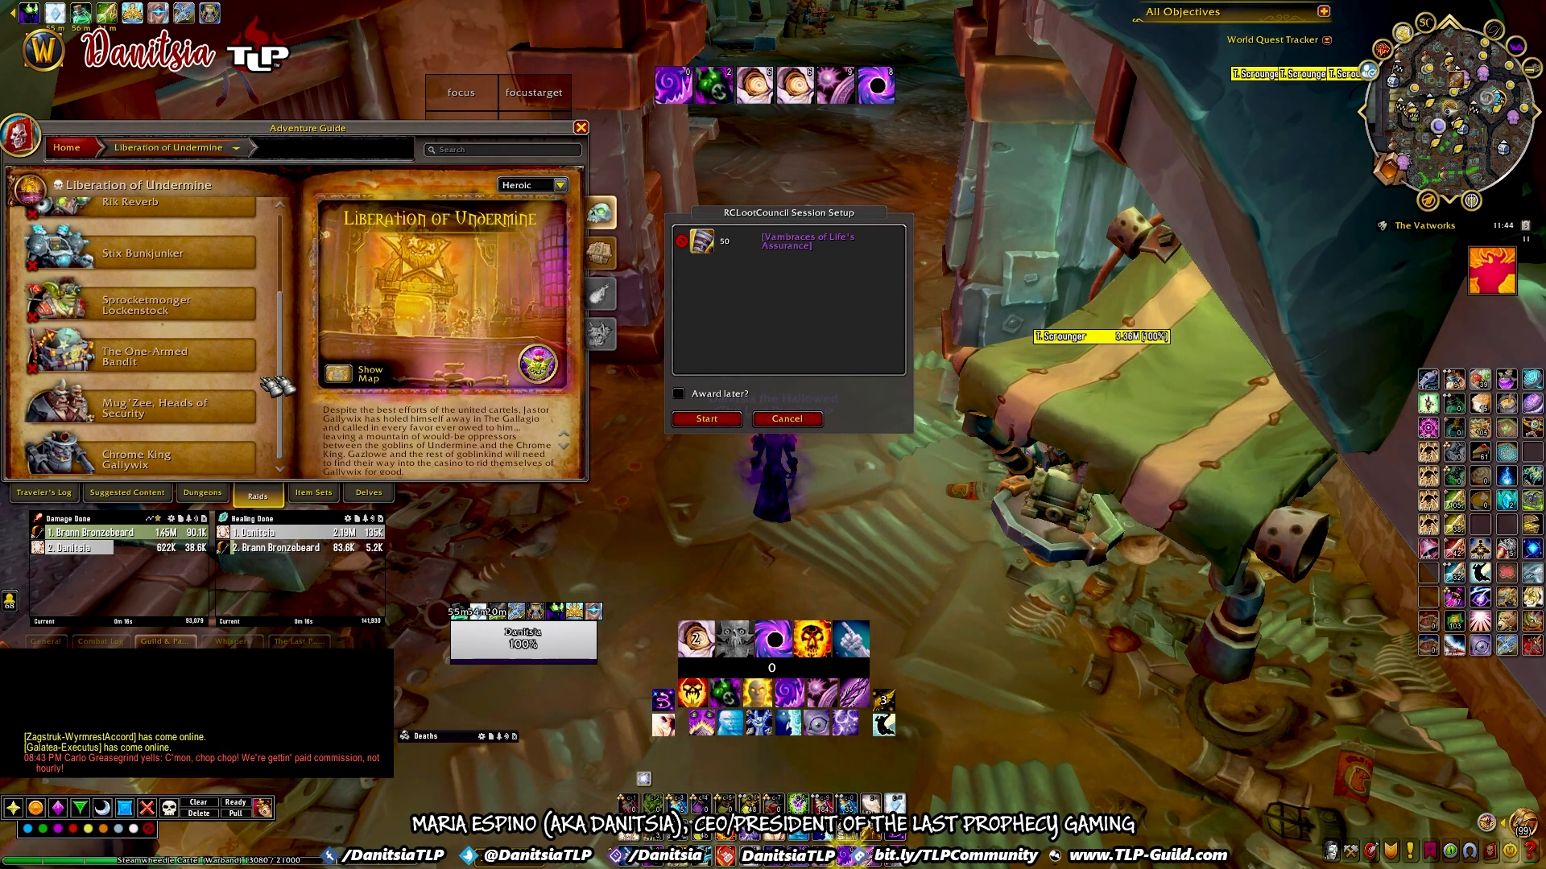
Step: Show the Heroic loot list for the boss Chrome King Gallywix
left_click(193, 455)
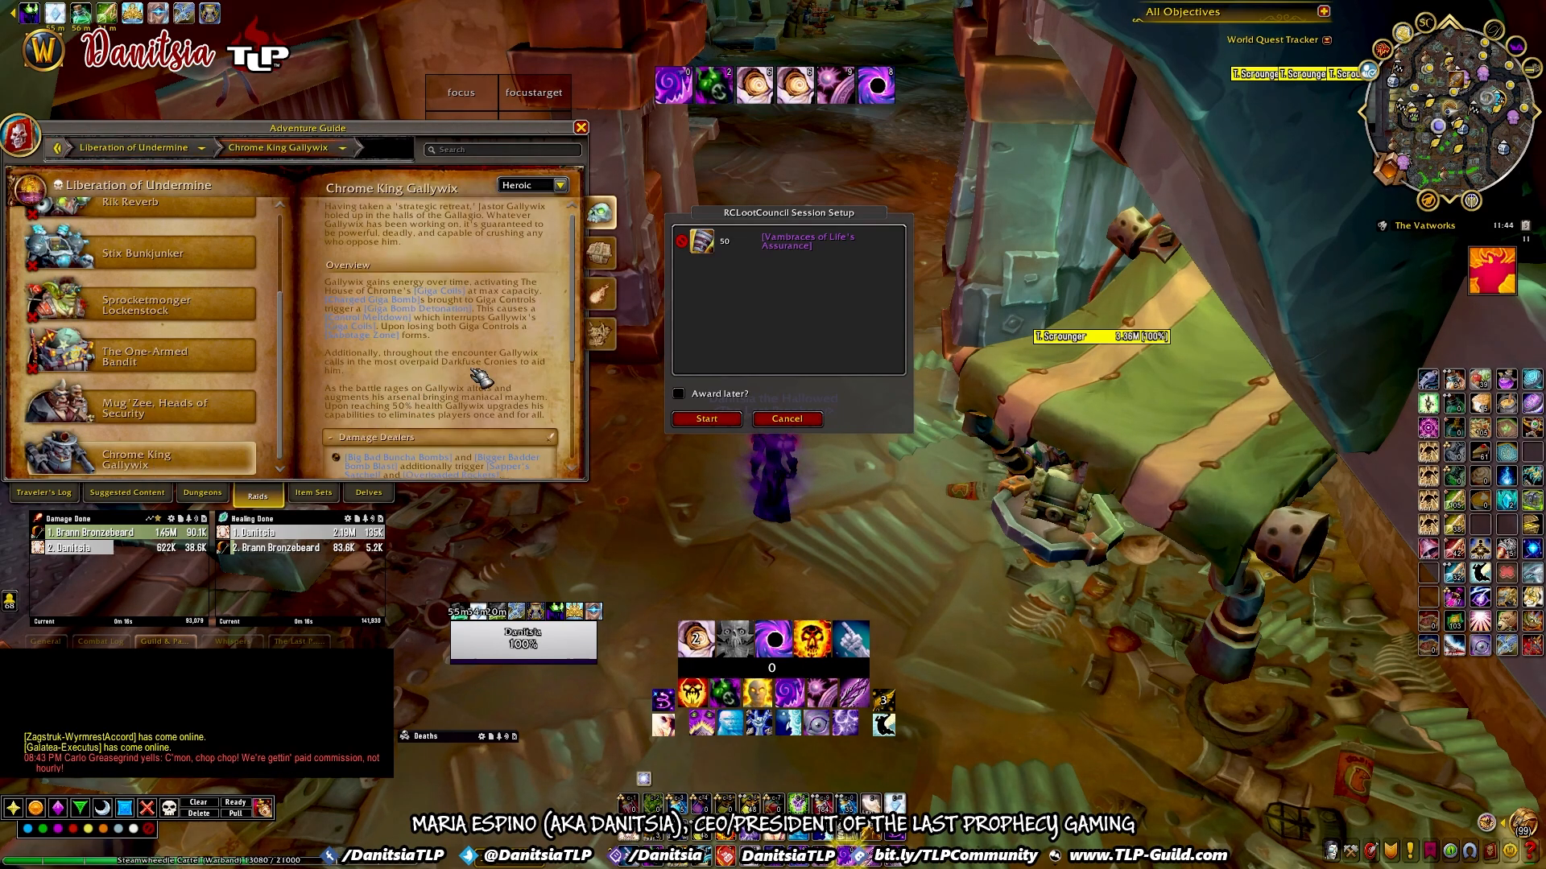
scroll(480, 375, "down", 3)
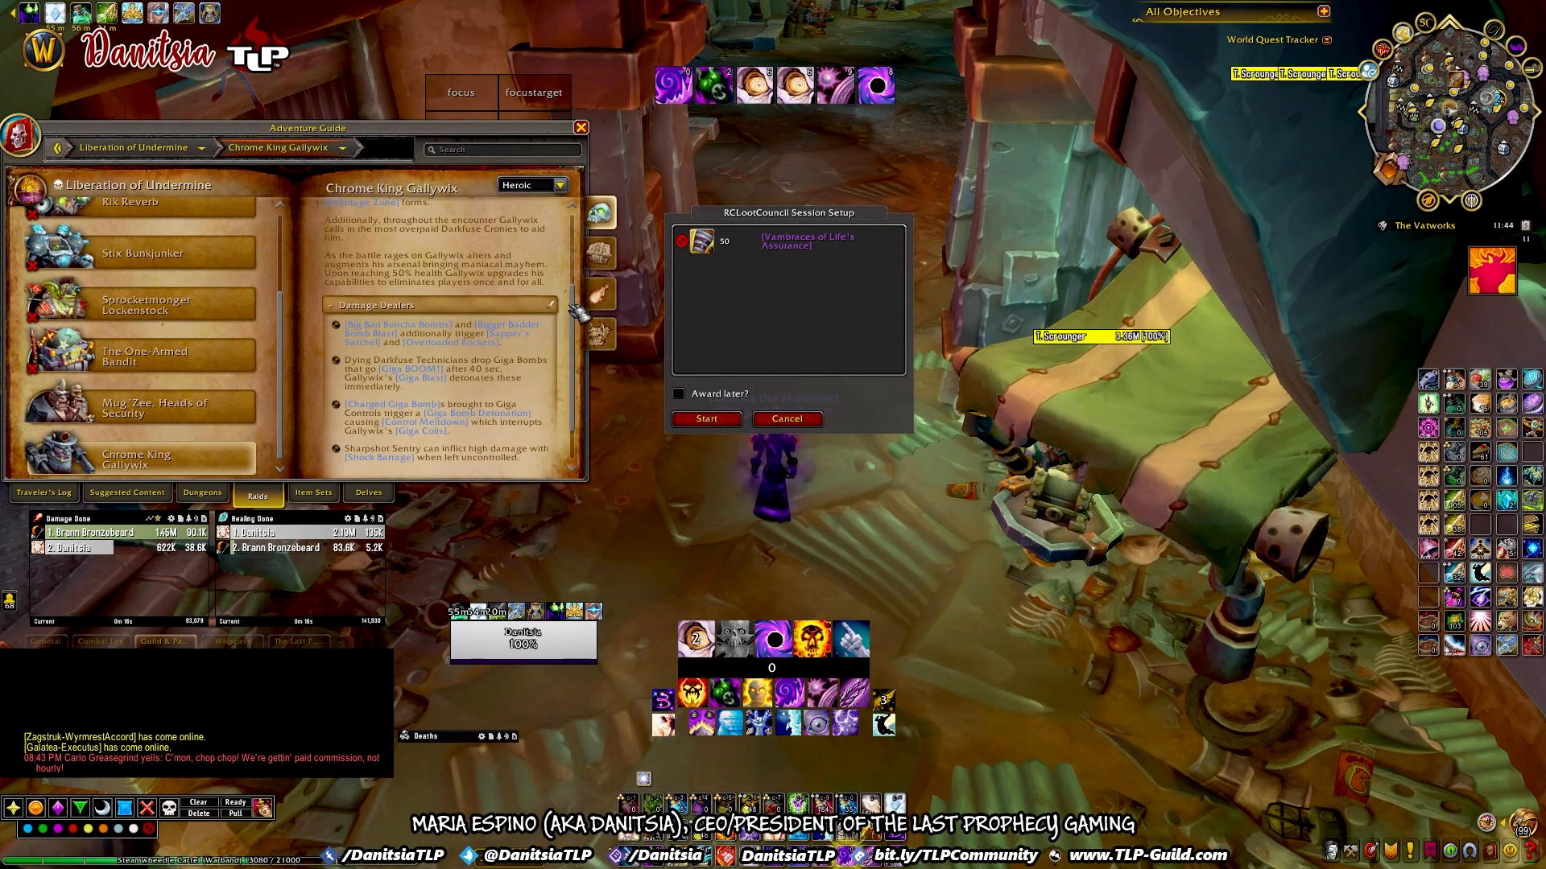
left_click(600, 254)
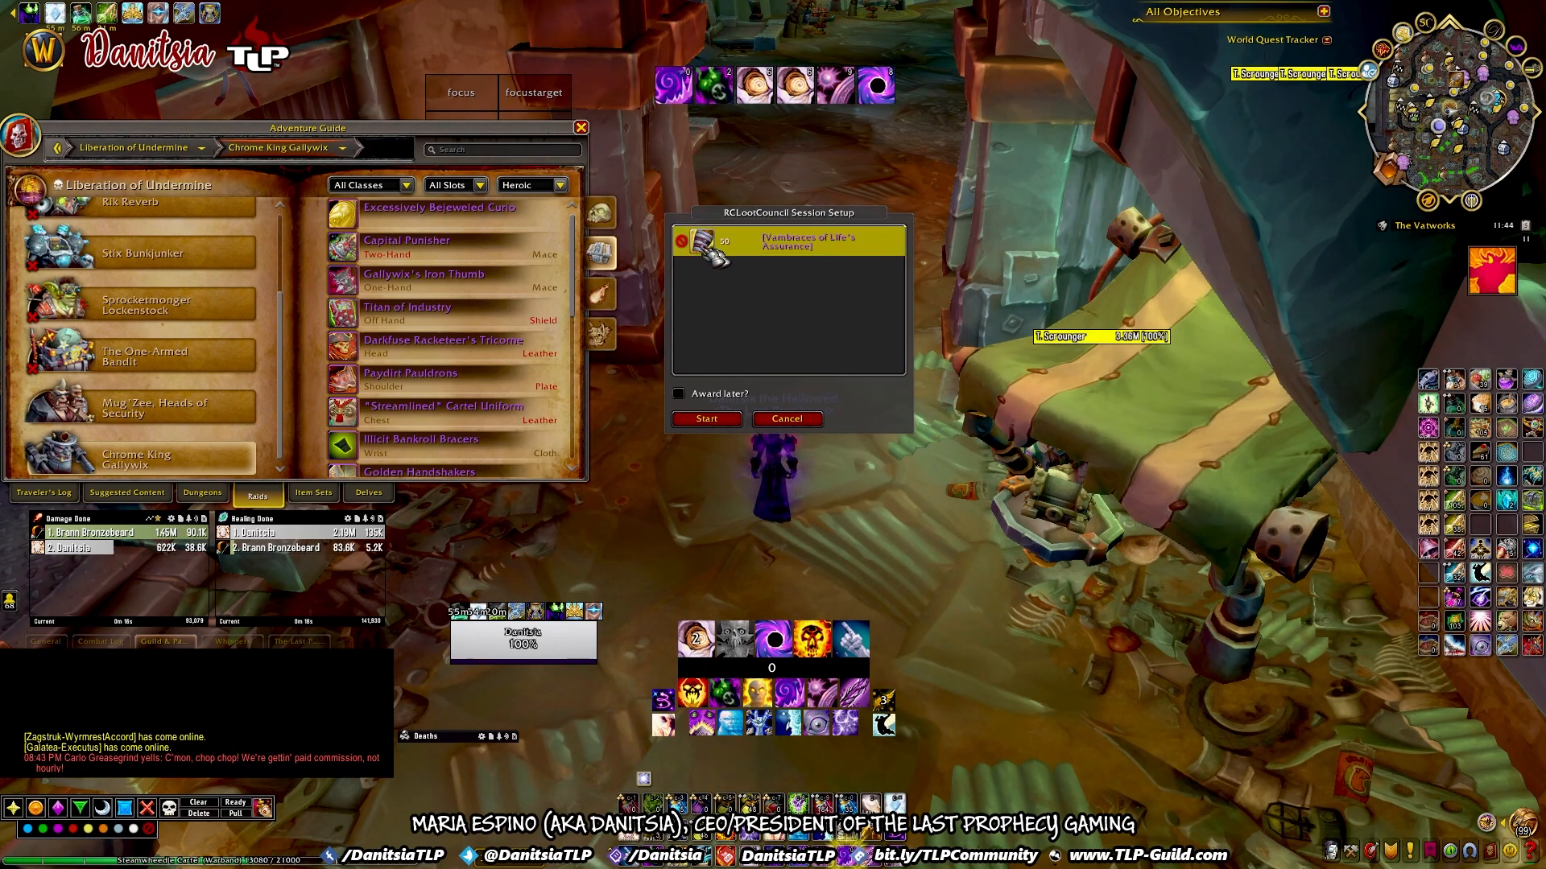
Step: Remove Vambraces of Life's Assurance from the session setup and start an /rc add chat command with Titan of Industry linked
left_click(681, 240)
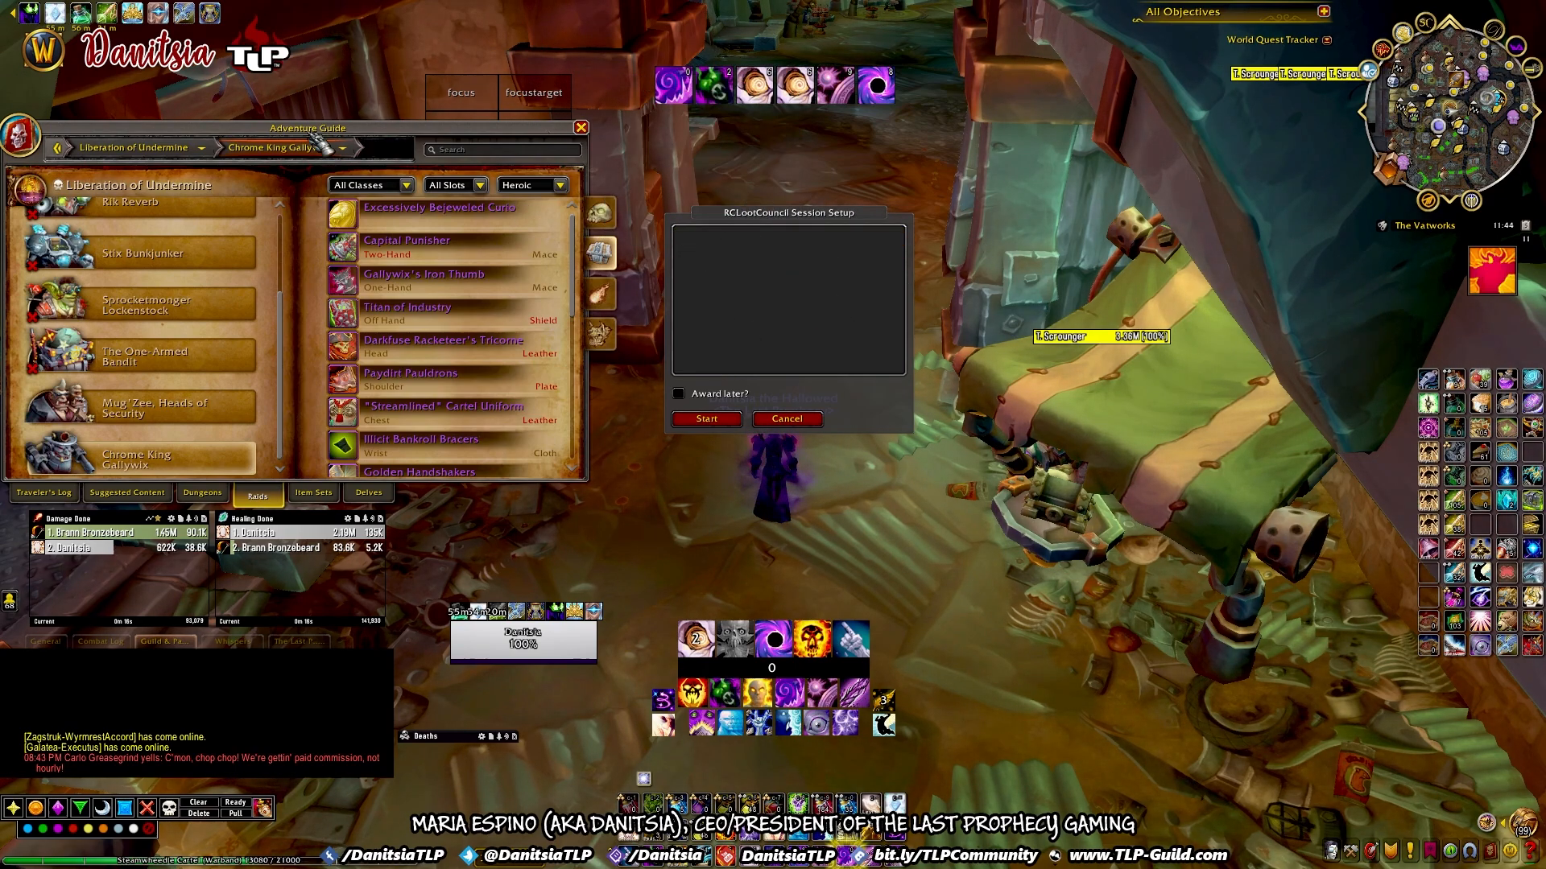
mouse_move(419, 309)
mouse_move(367, 283)
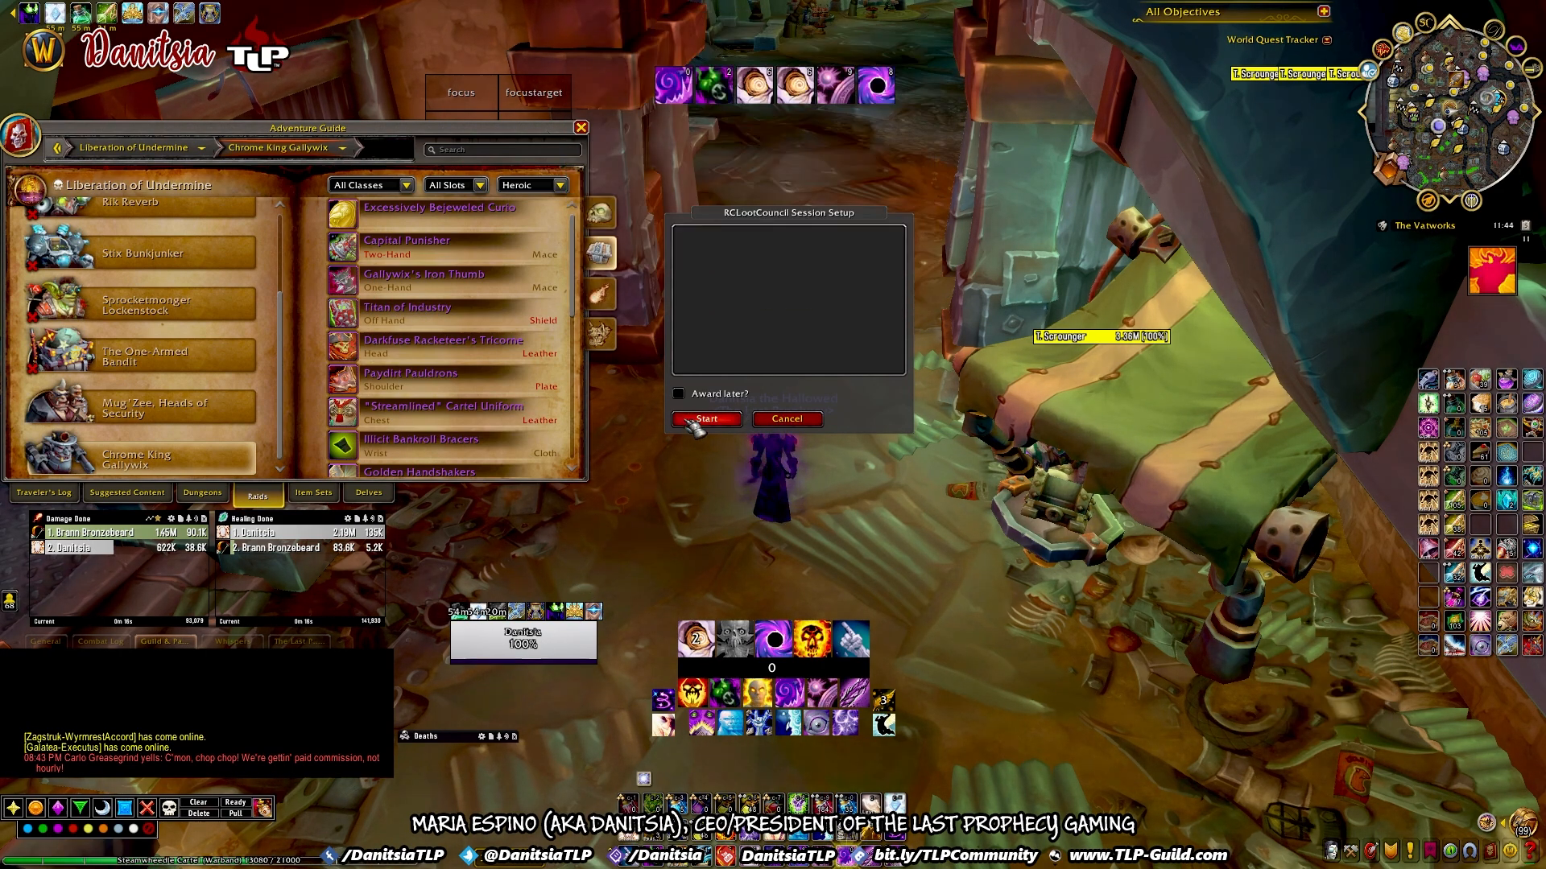
key("Return")
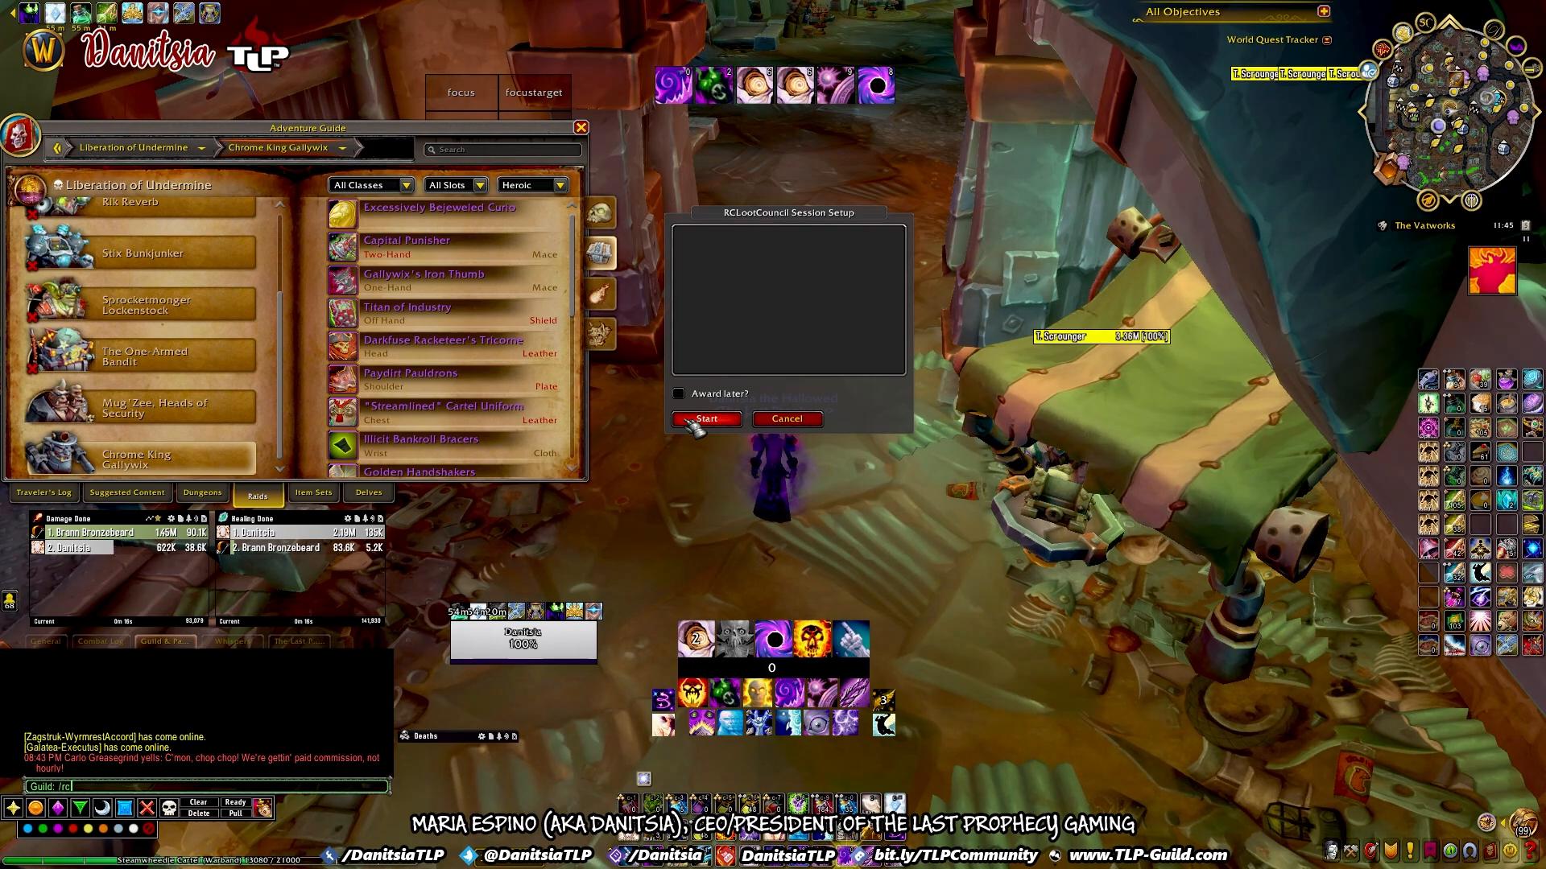
type("/rc ad")
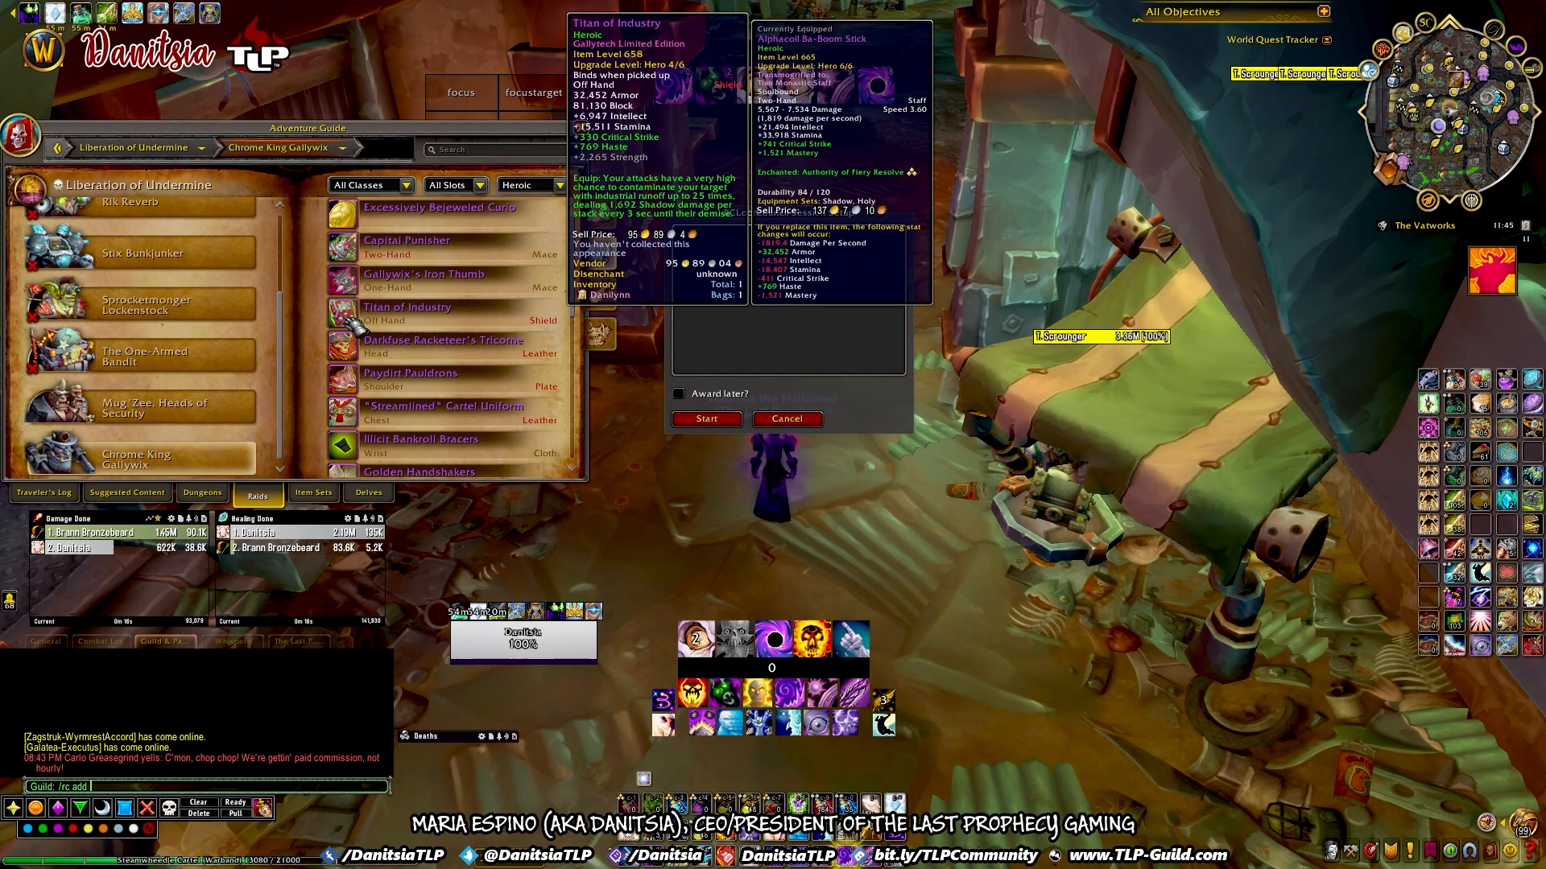
type("d")
left_click(353, 315, "shift")
Step: Link Chromebustible Bomb Suit, Eye of Kezan and The Jastor Diamond in the command, submit it and close the Adventure Guide
scroll(393, 364, "down", 3)
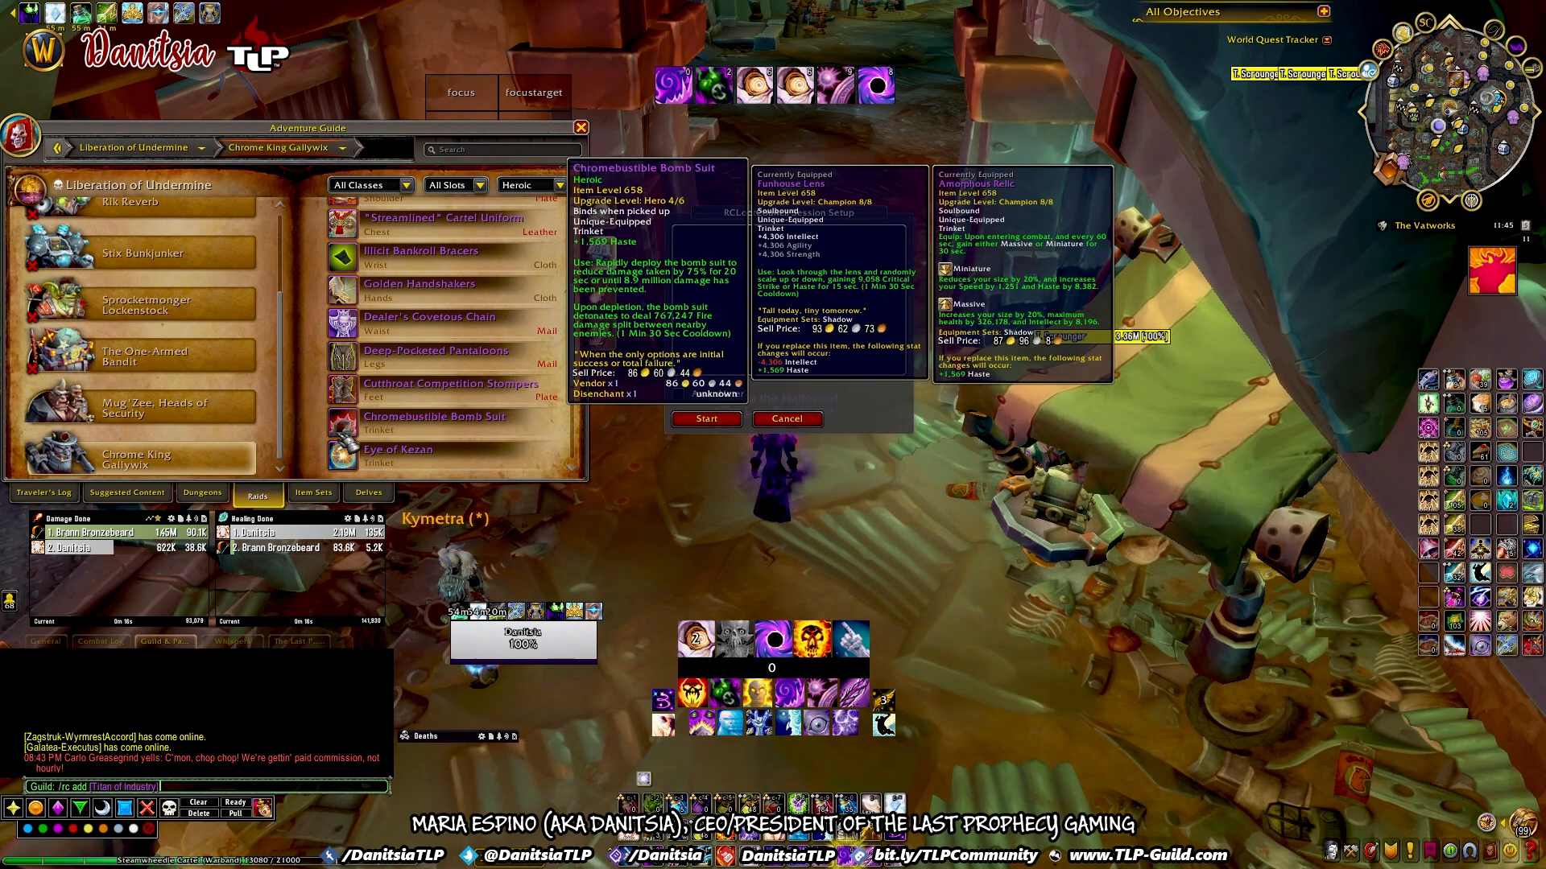
left_click(348, 435, "shift")
scroll(402, 386, "down", 3)
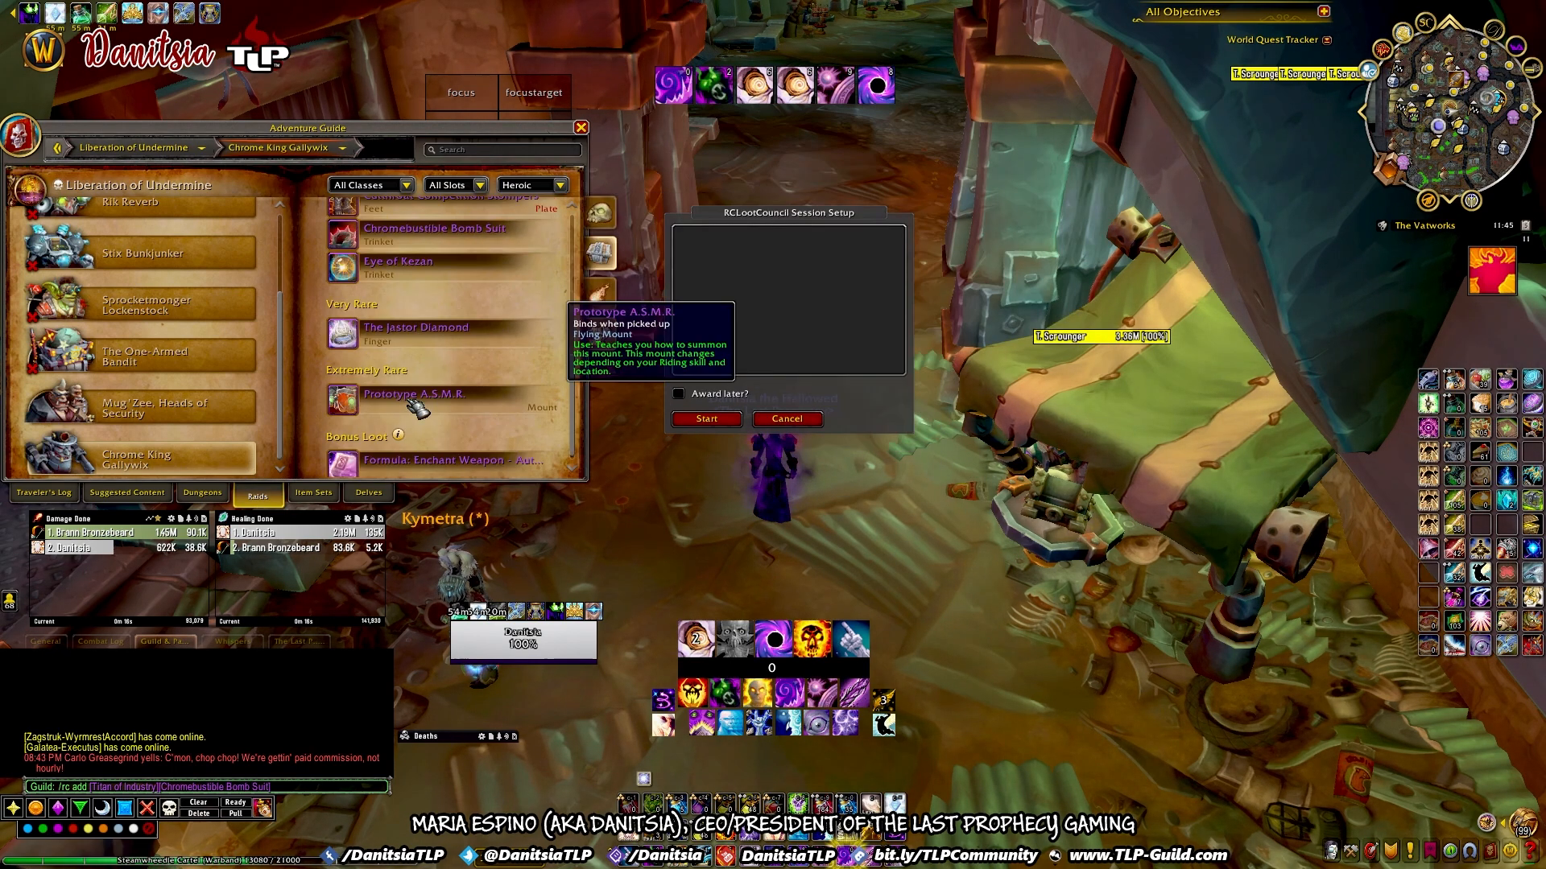
left_click(353, 282, "shift")
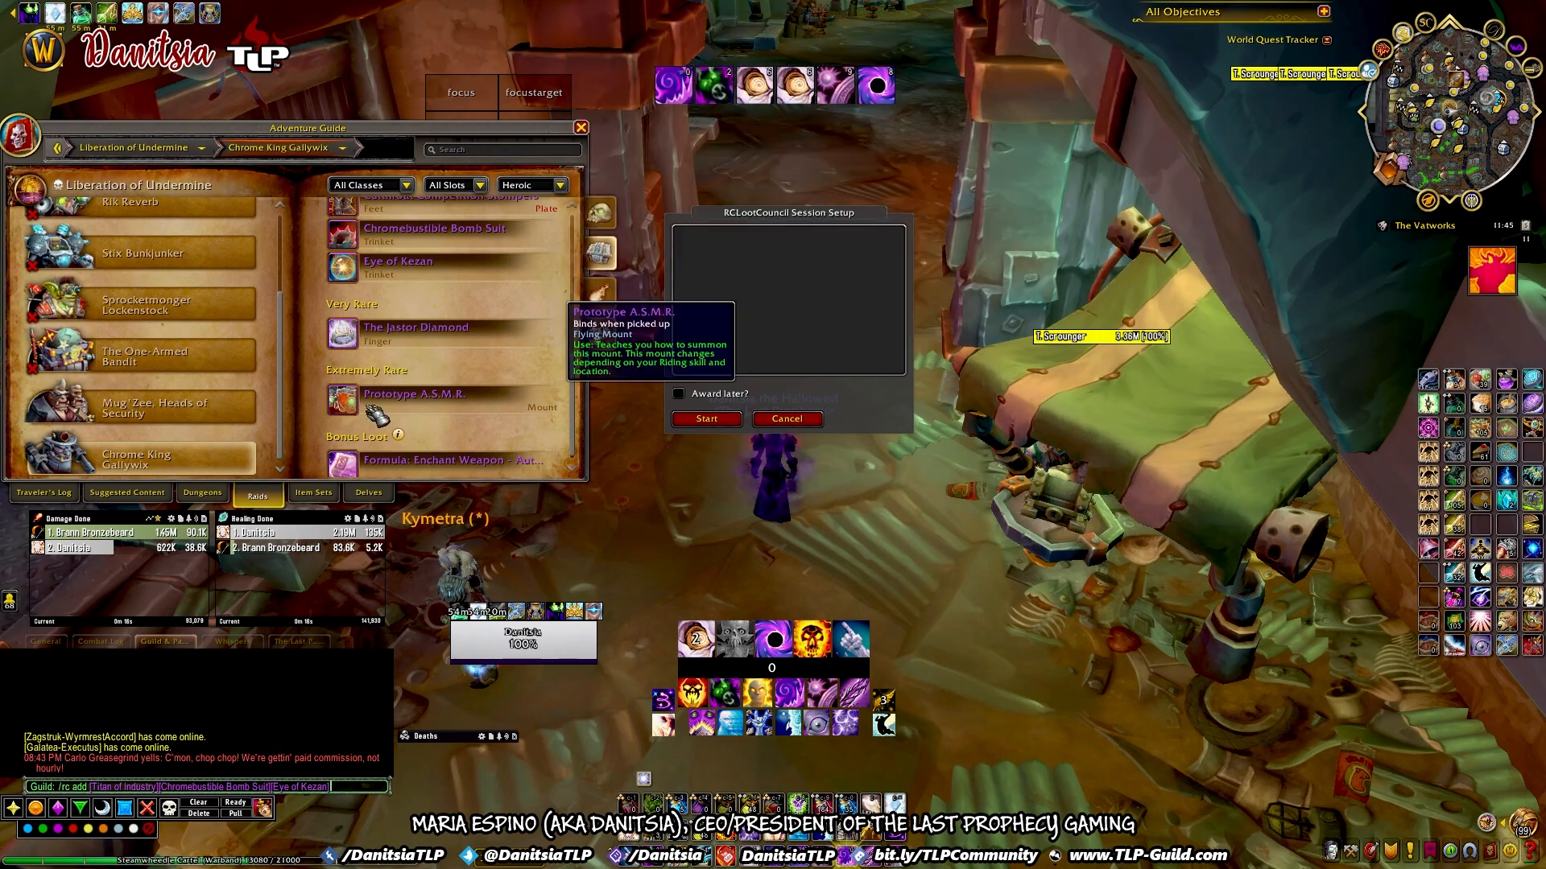
scroll(378, 422, "down", 1)
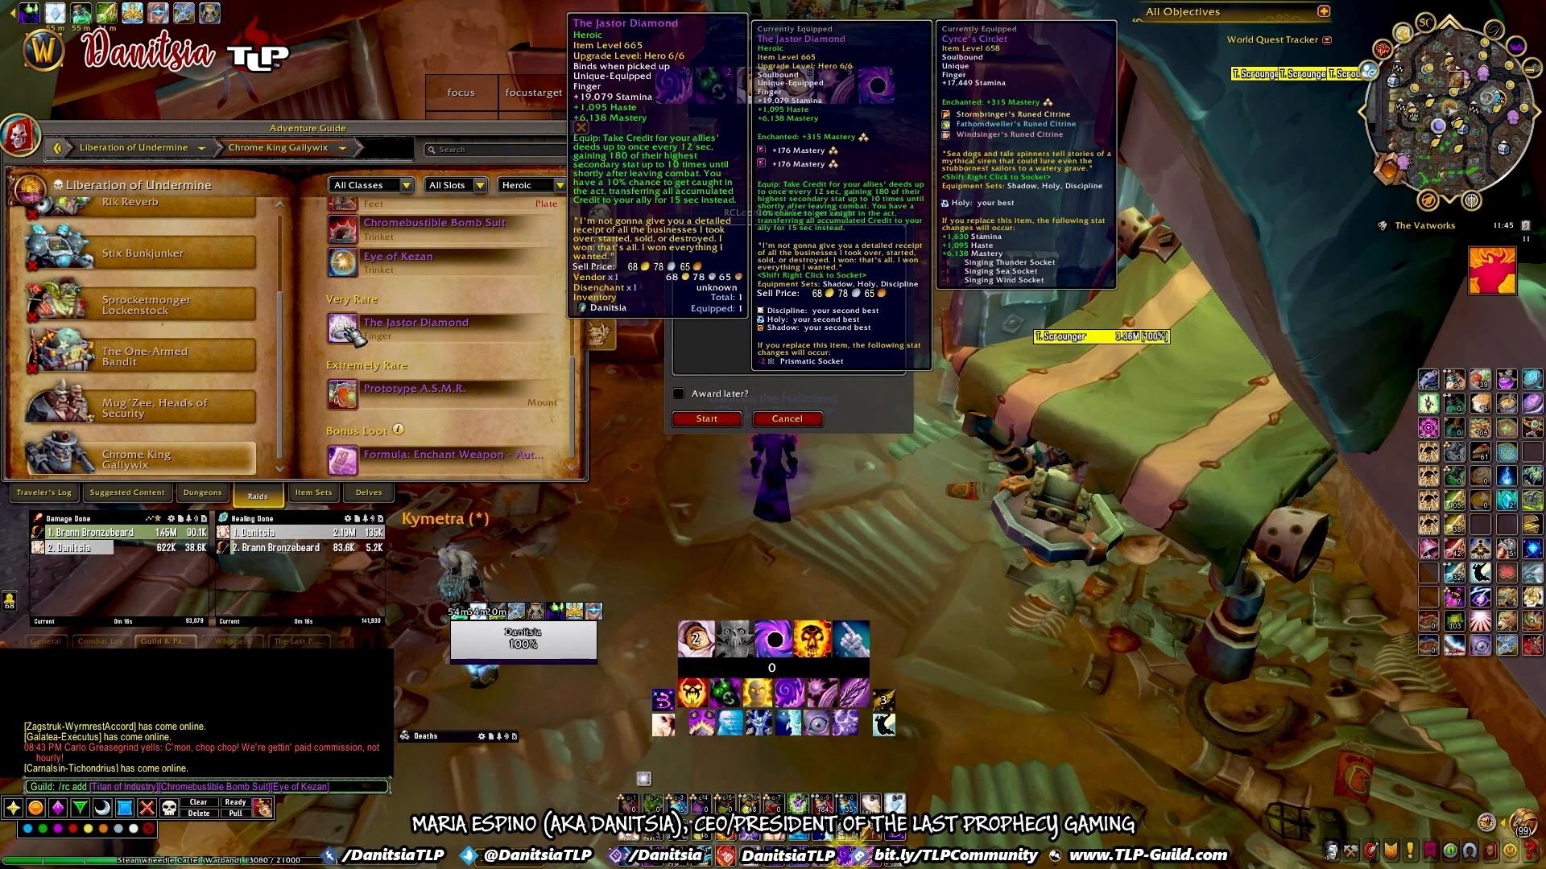
left_click(352, 330, "shift")
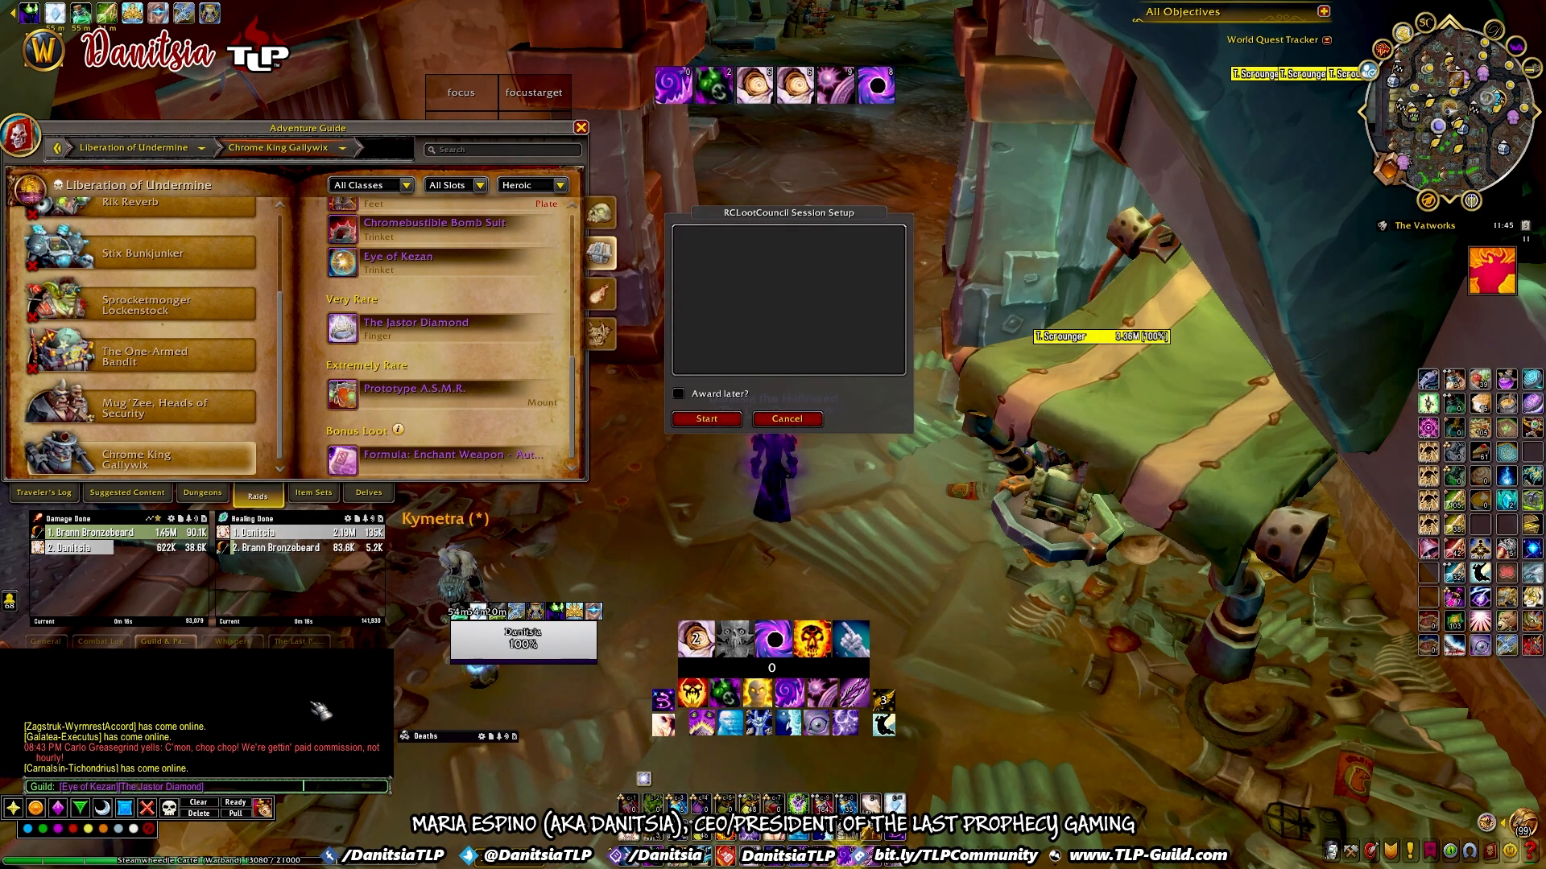
key("Return")
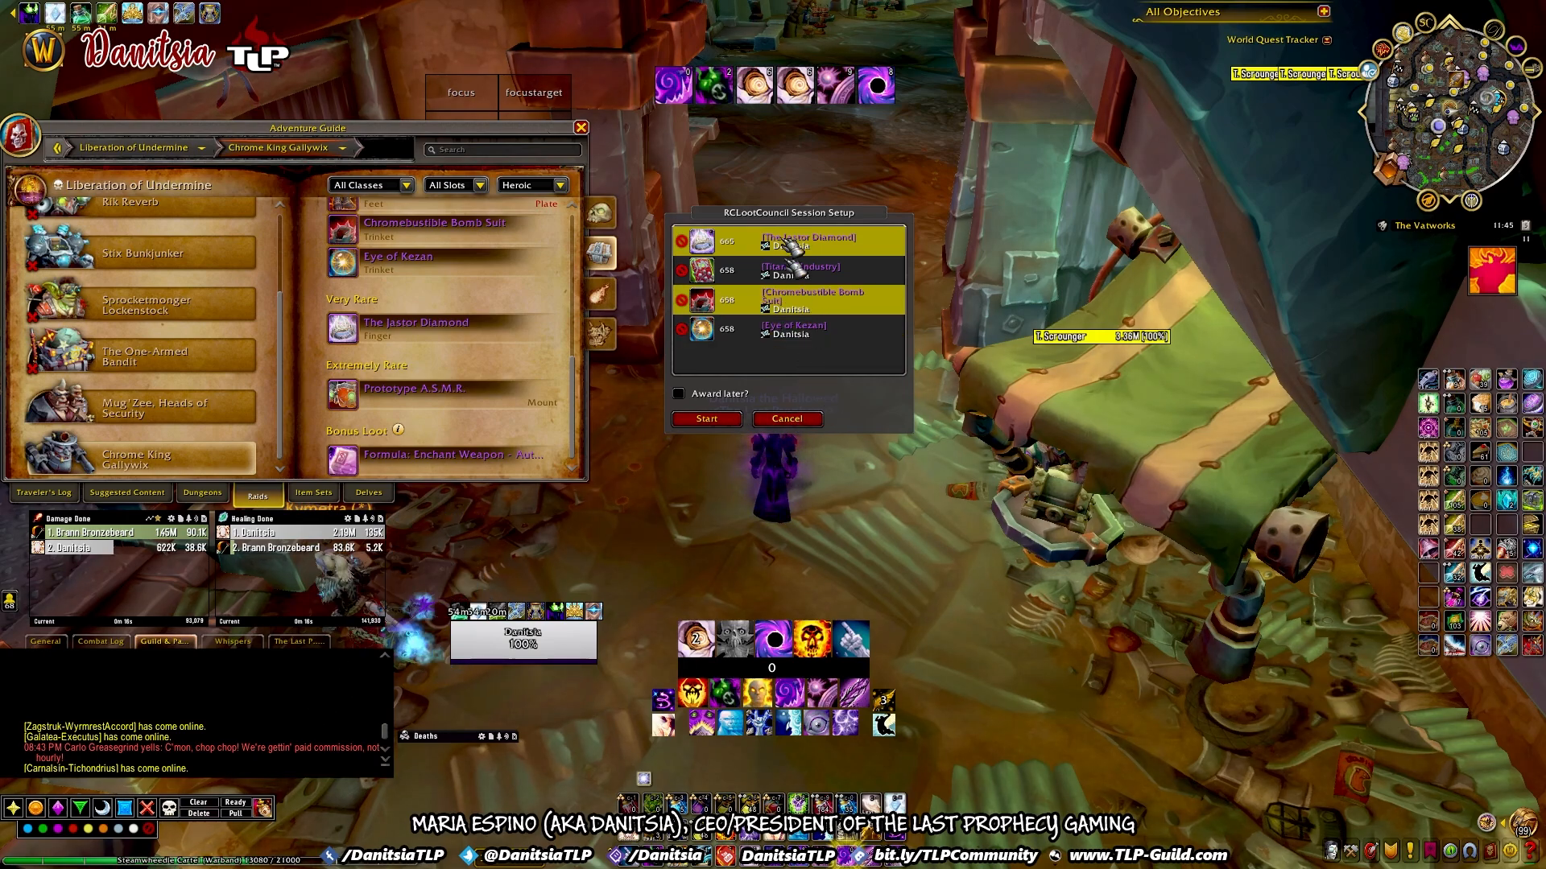
left_click(581, 129)
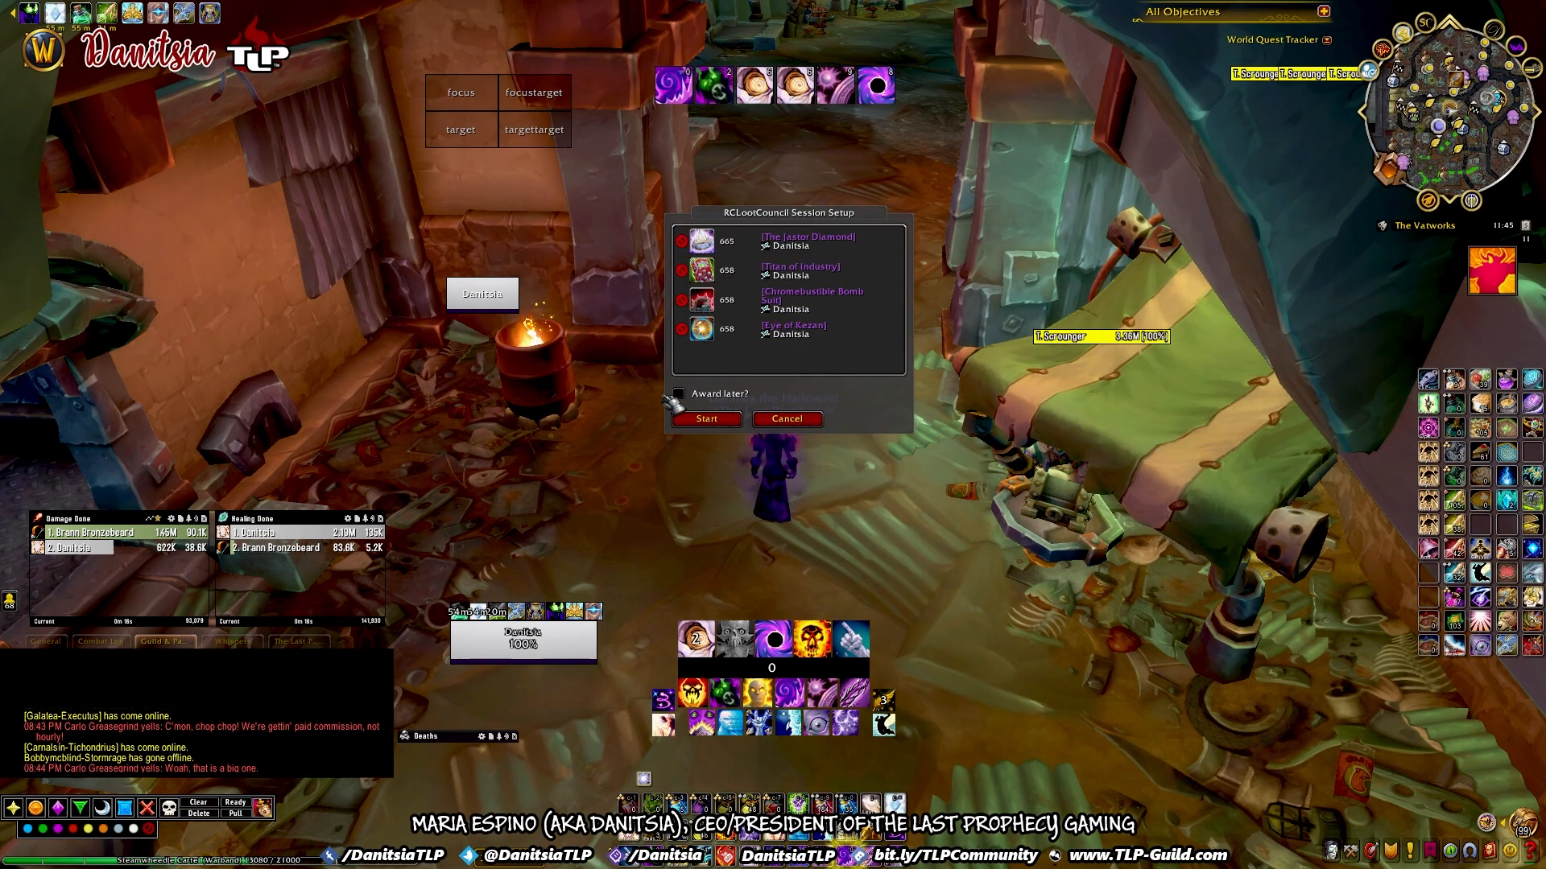
Step: Start the loot session and compare the wishlist values of Eye of Kezan and The Jastor Diamond in the voting frame
mouse_move(705, 250)
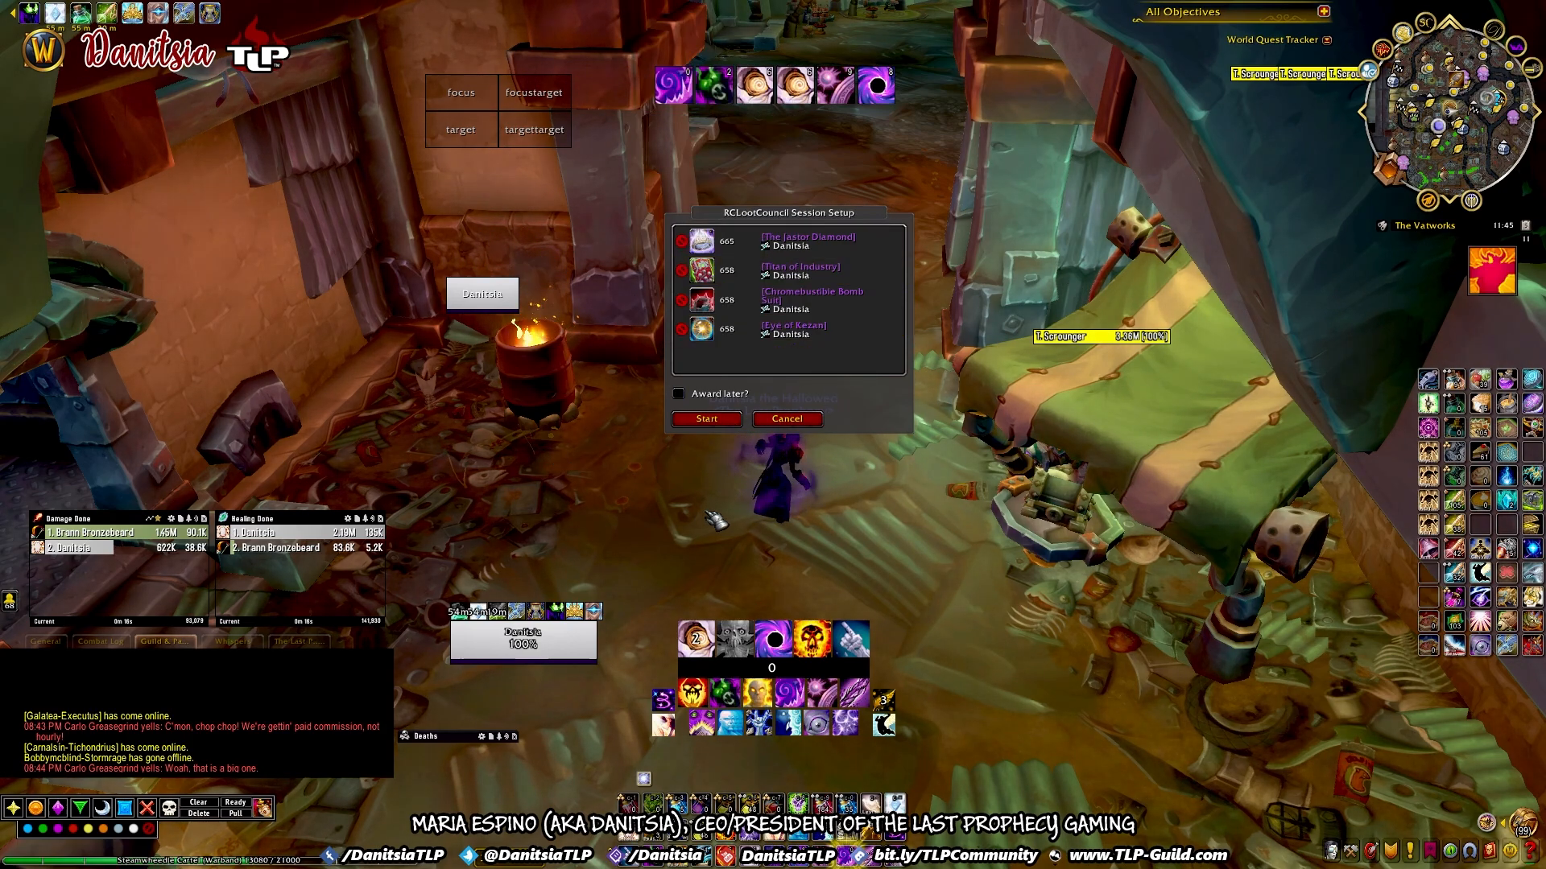
left_click(707, 420)
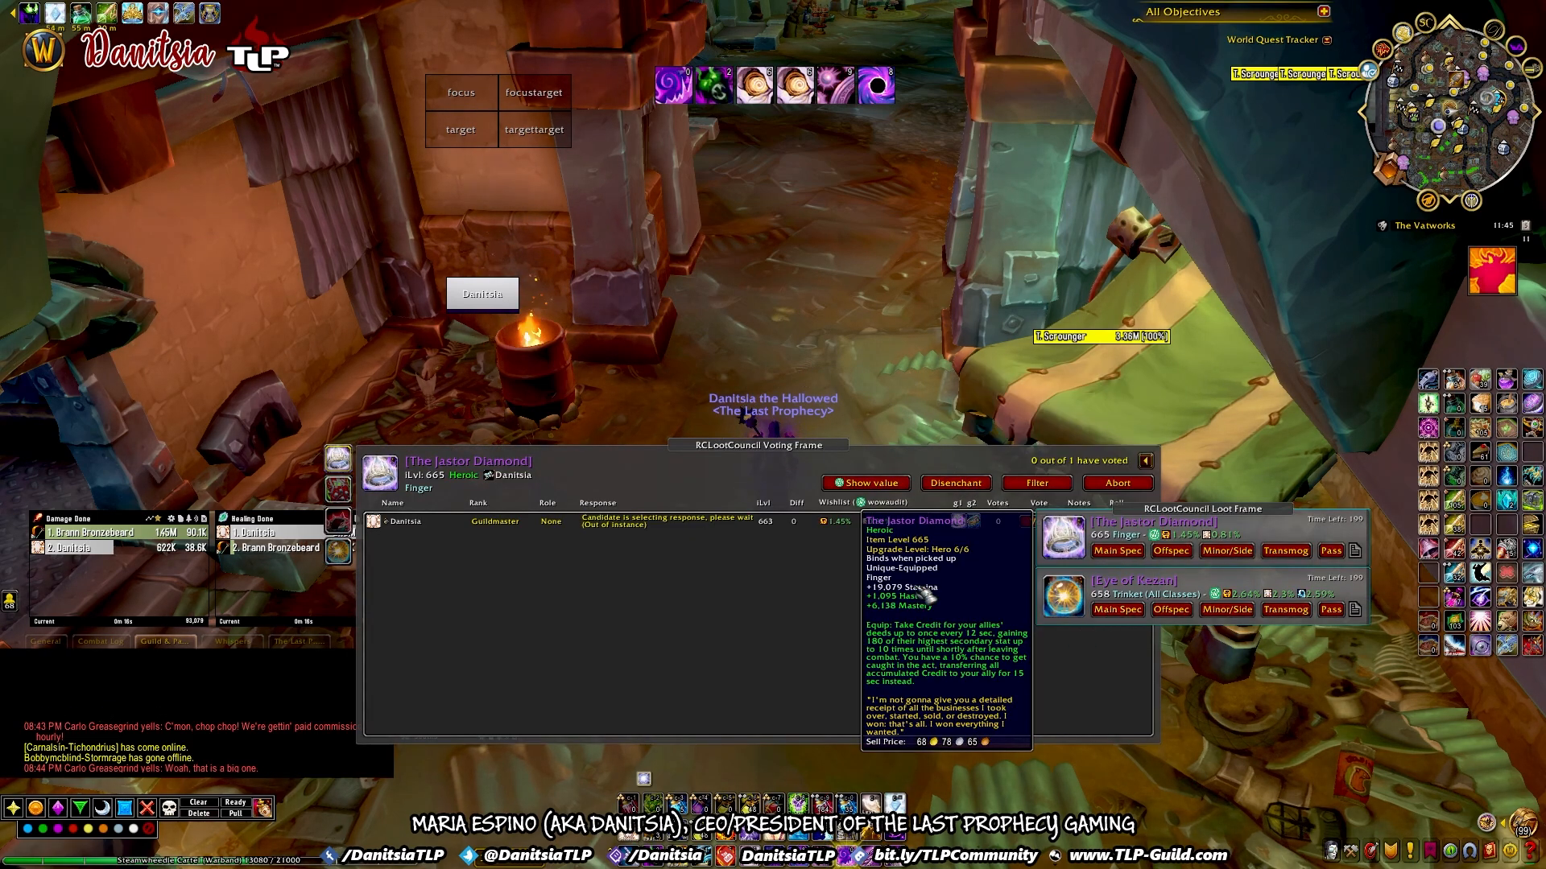
left_click_drag(732, 491, 727, 230)
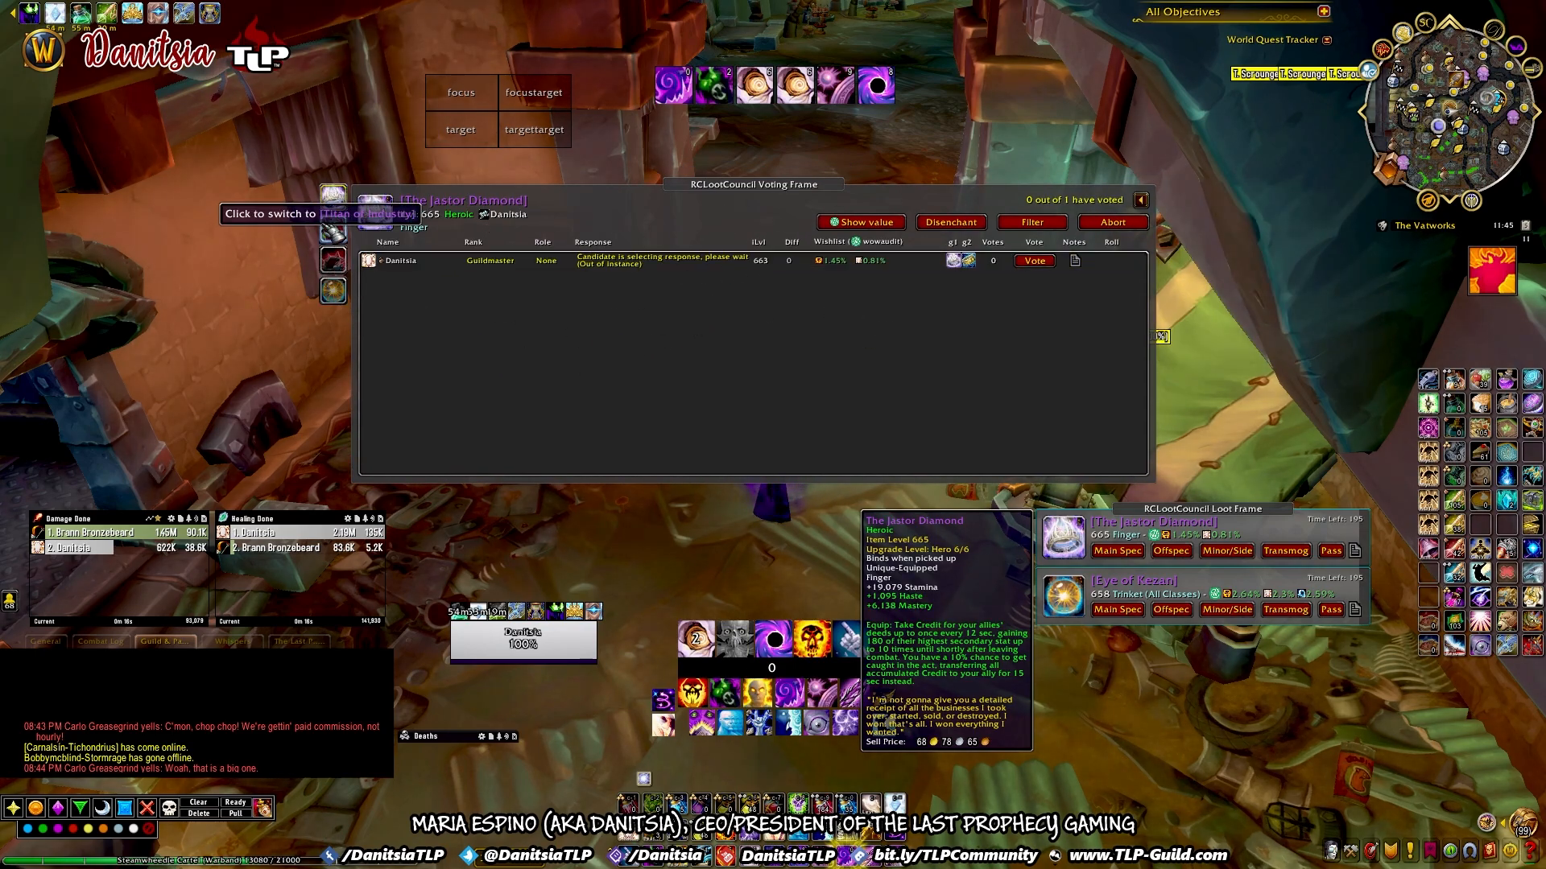
left_click(333, 290)
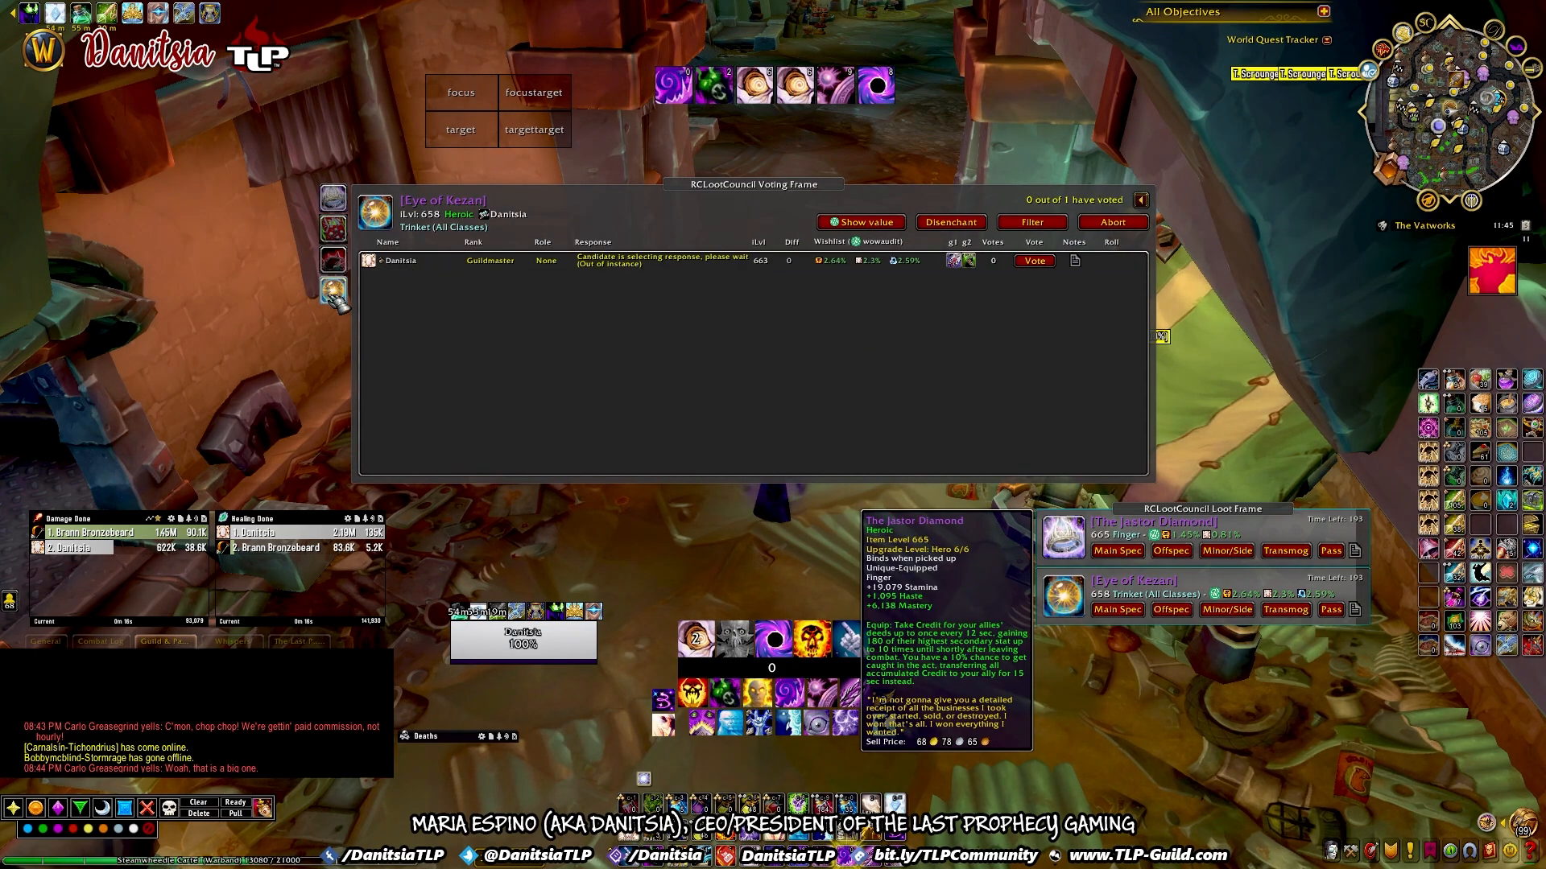
left_click(333, 198)
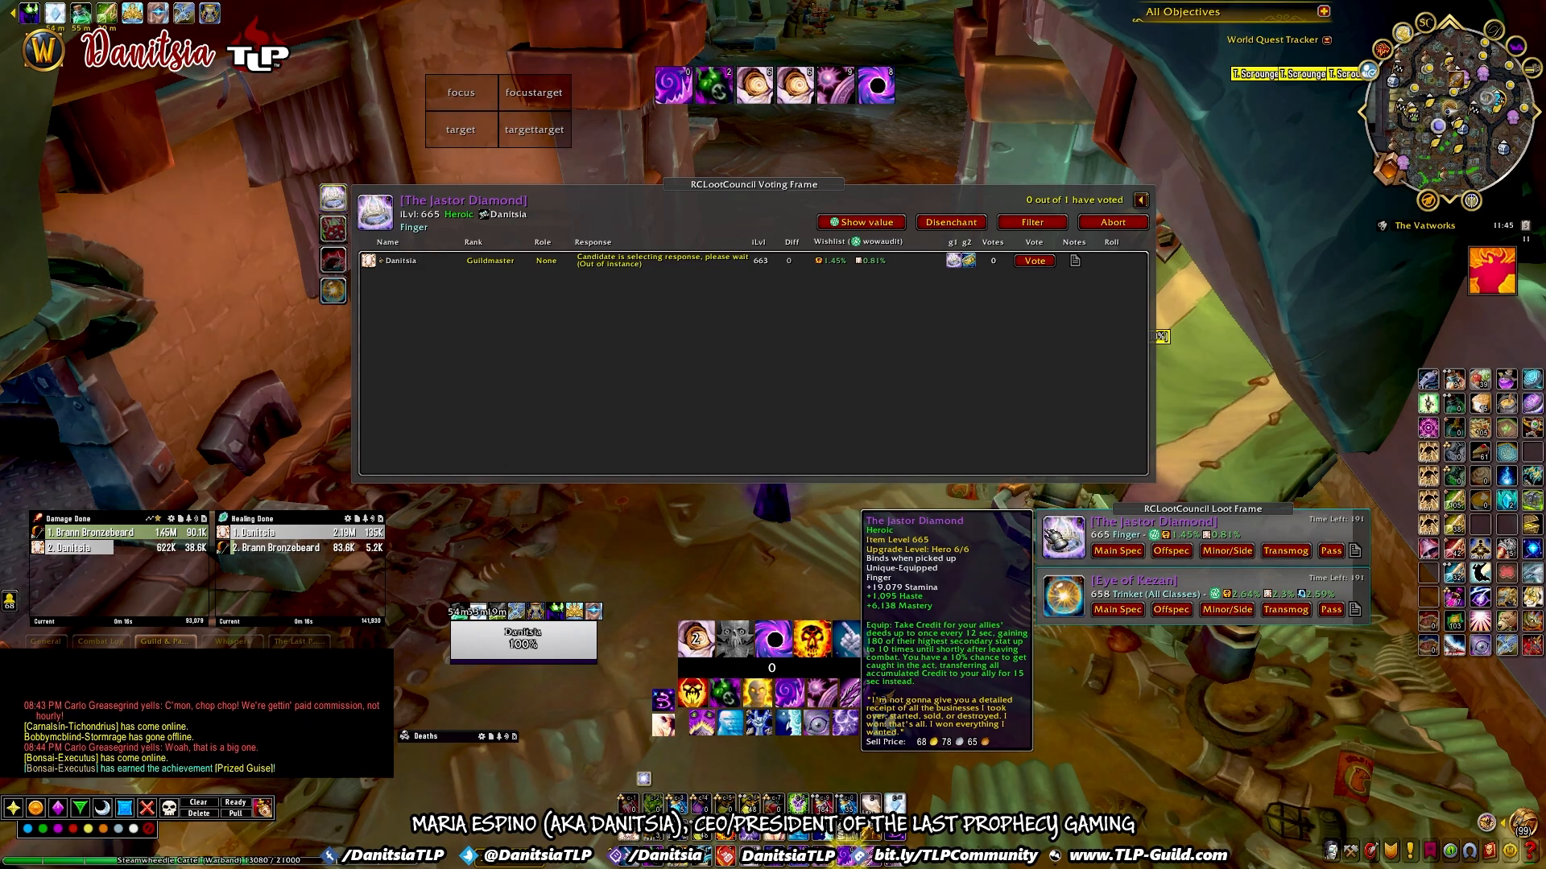
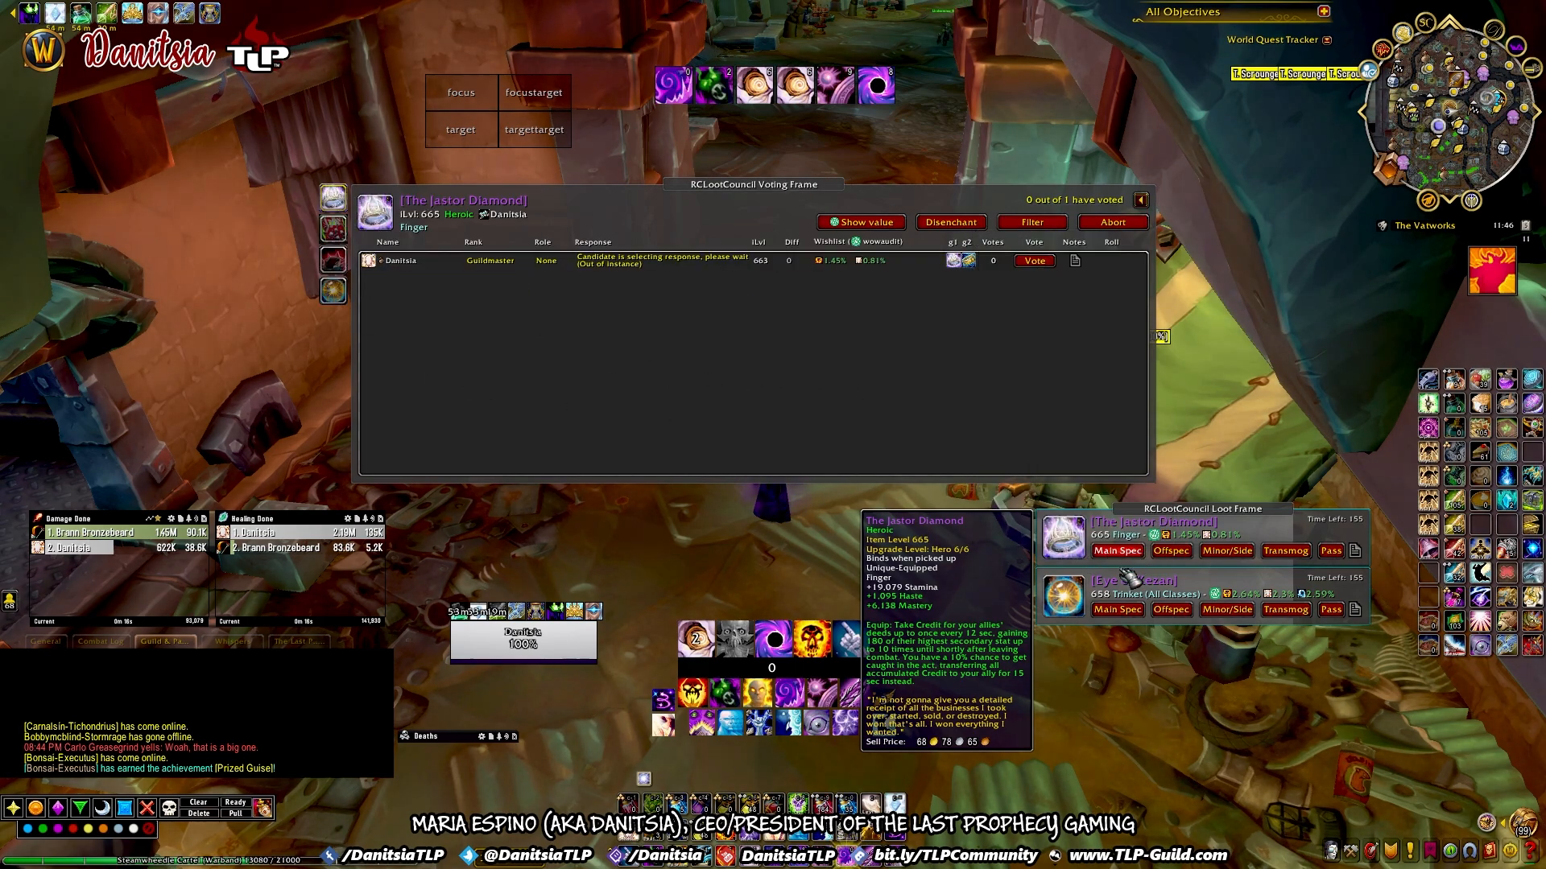
Step: Pass on The Jastor Diamond and respond with Main Spec for Eye of Kezan in the loot frame
left_click(1331, 551)
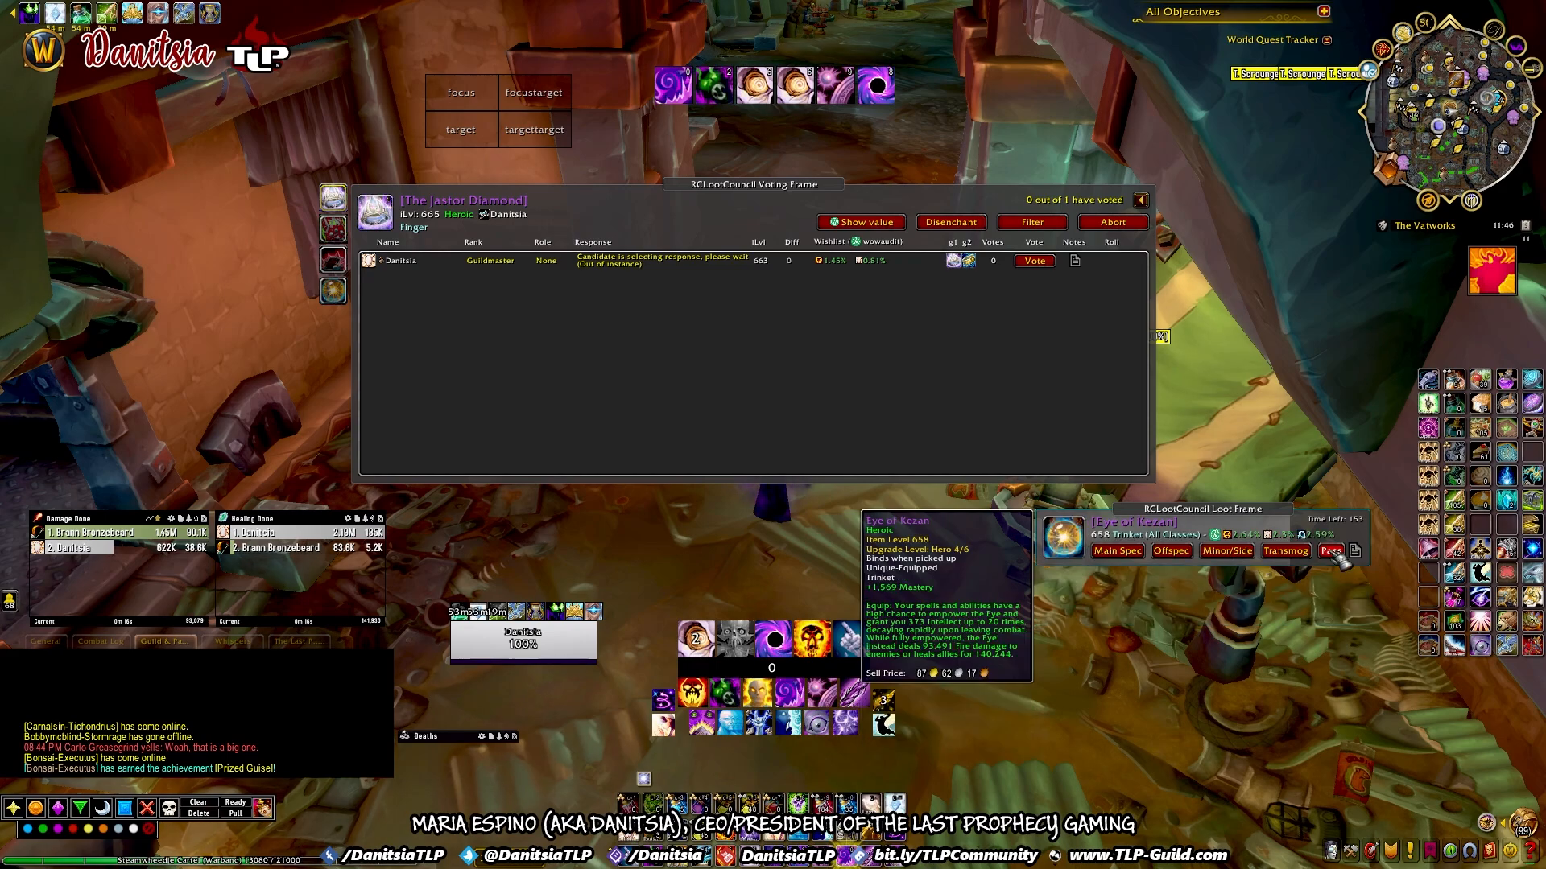
left_click(1117, 552)
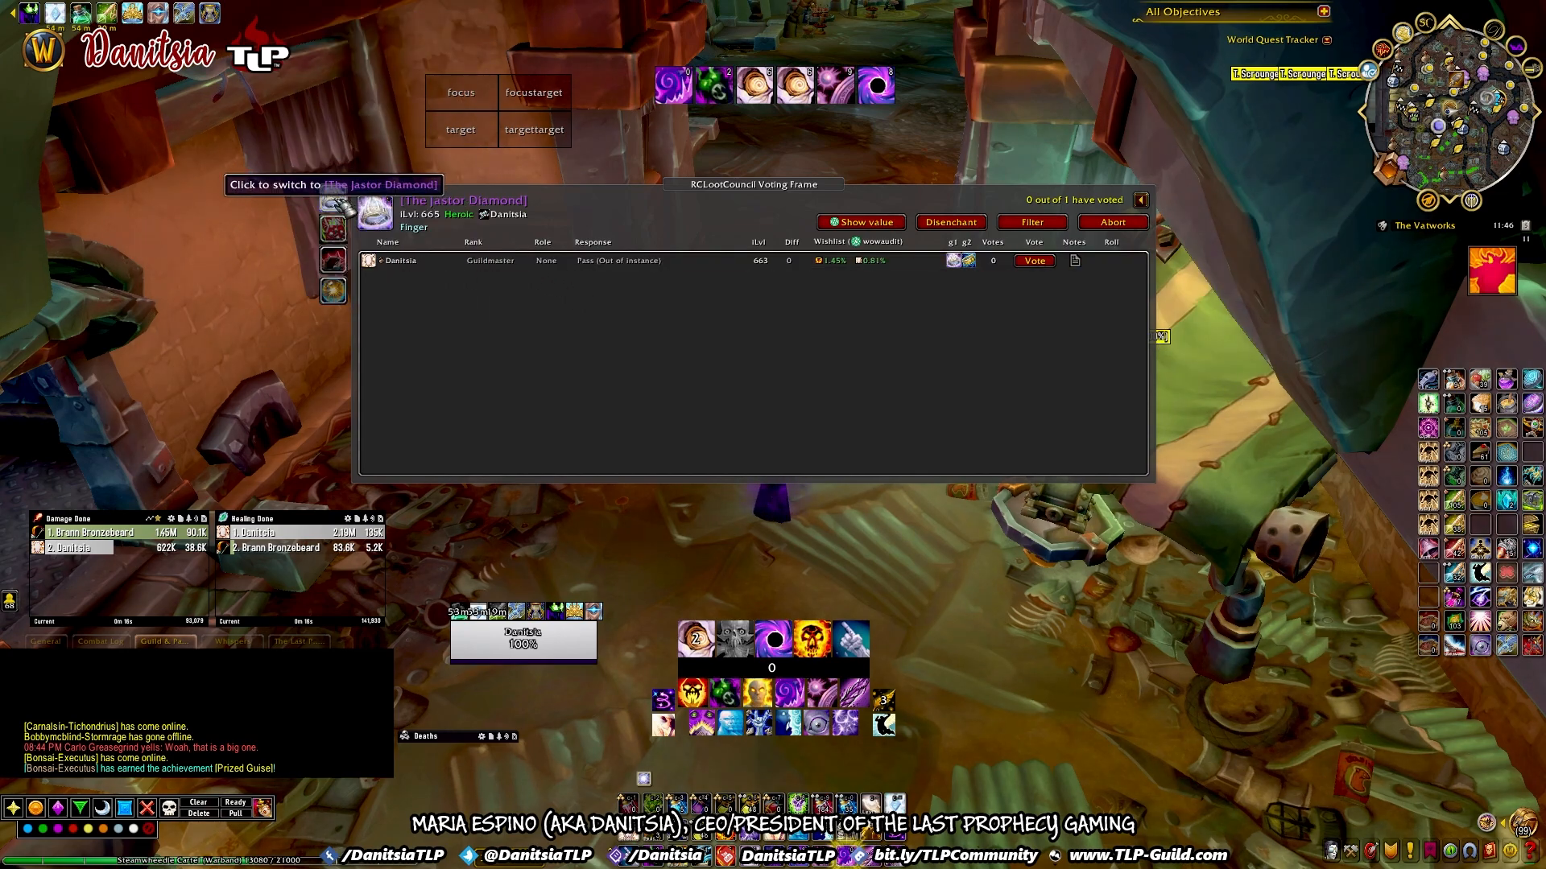
Step: Review the candidate's responses and wishlist values for Titan of Industry, Chromebustible Bomb Suit and Eye of Kezan in the voting frame
left_click(345, 229)
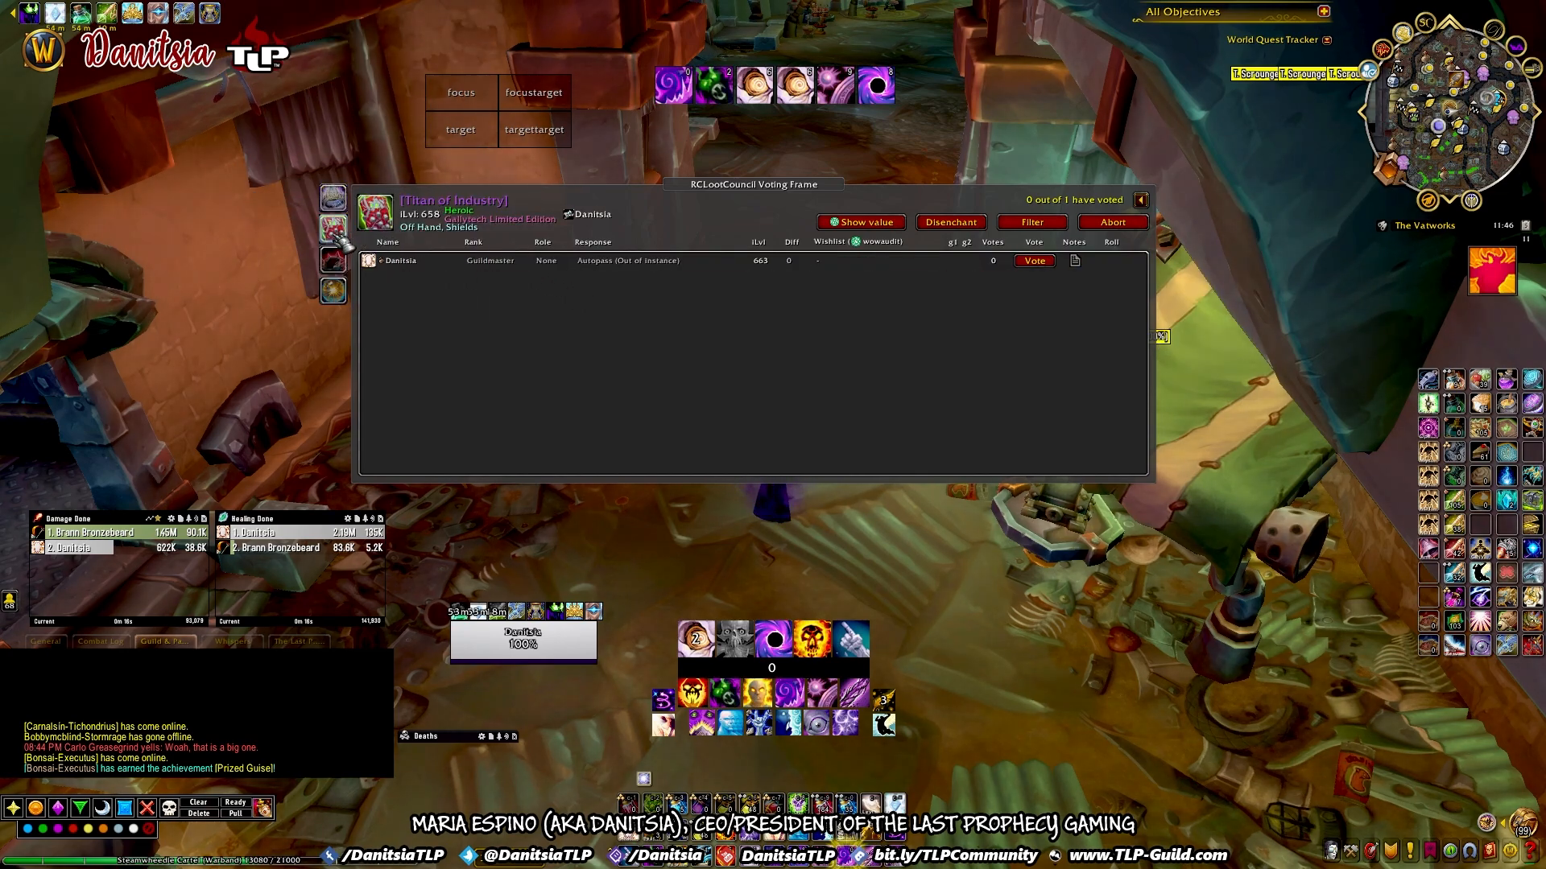
mouse_move(394, 226)
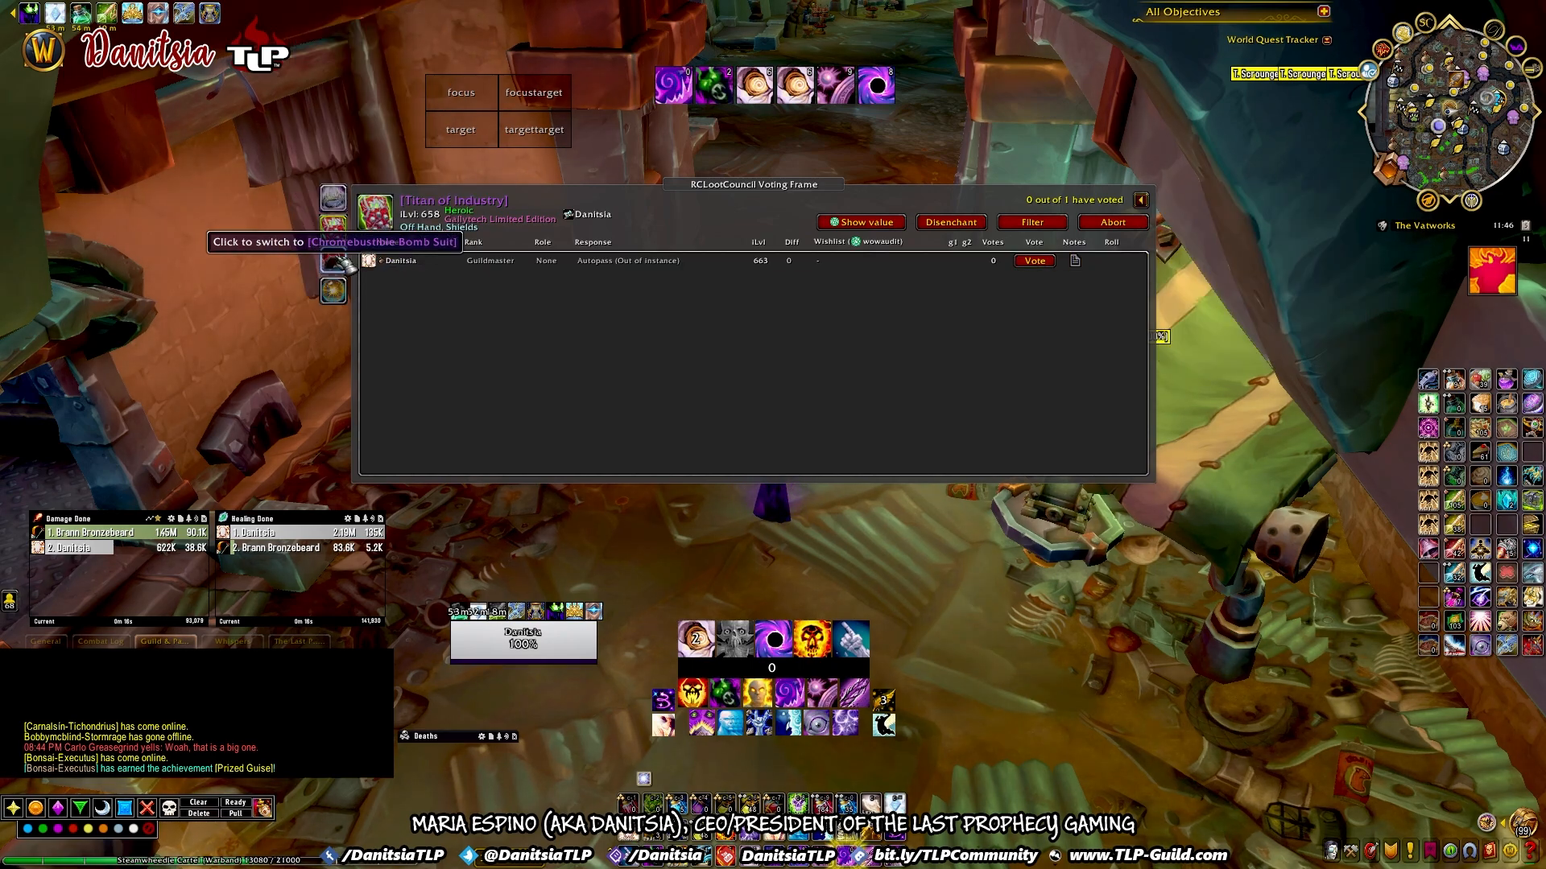
left_click(342, 261)
mouse_move(385, 228)
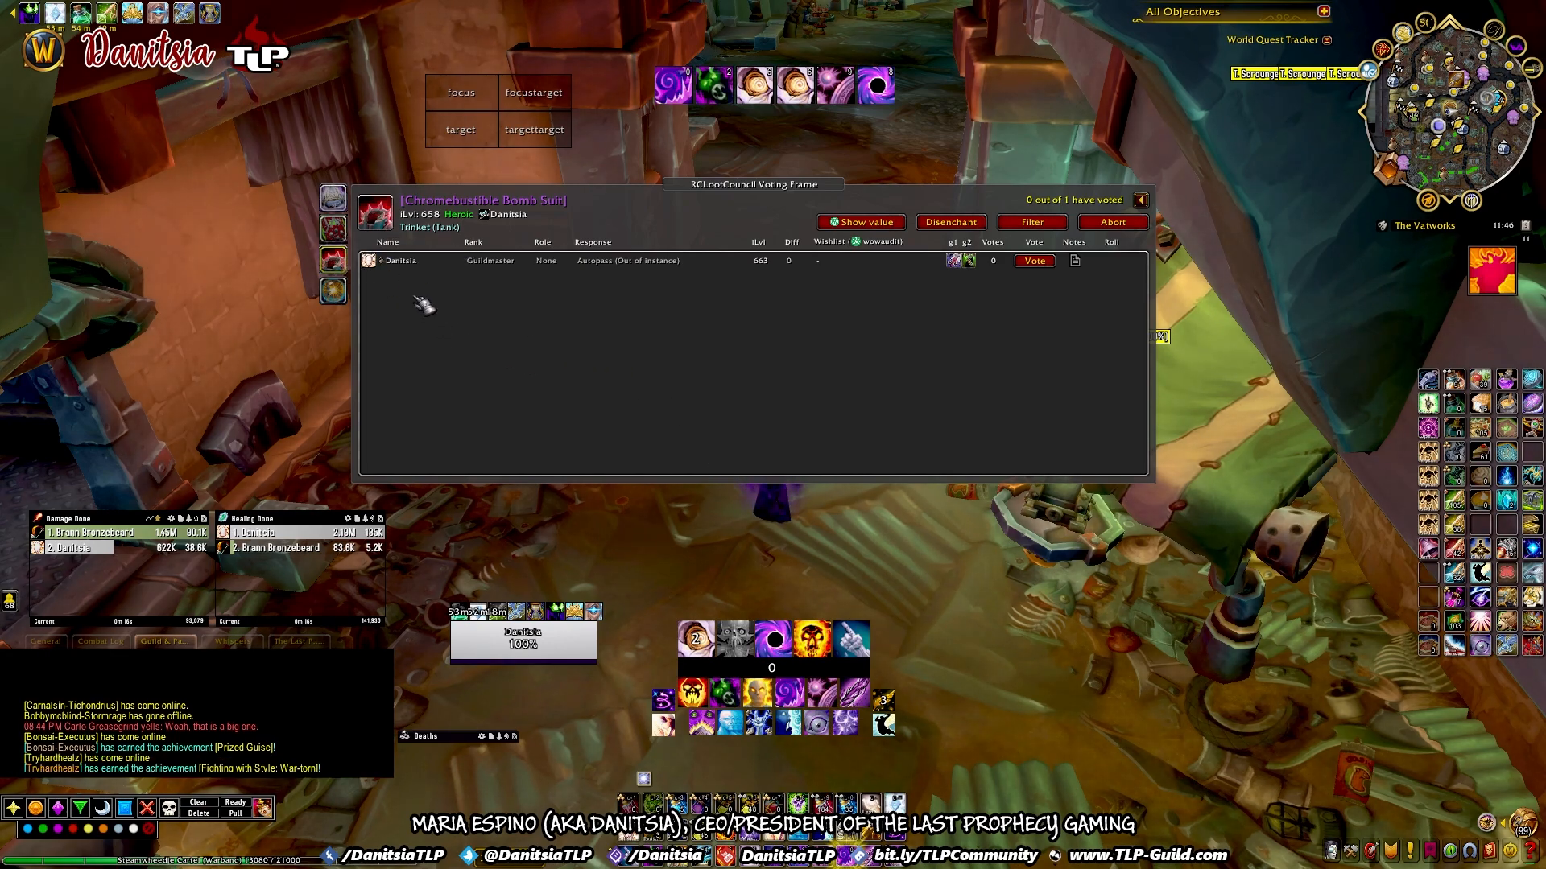
left_click(333, 290)
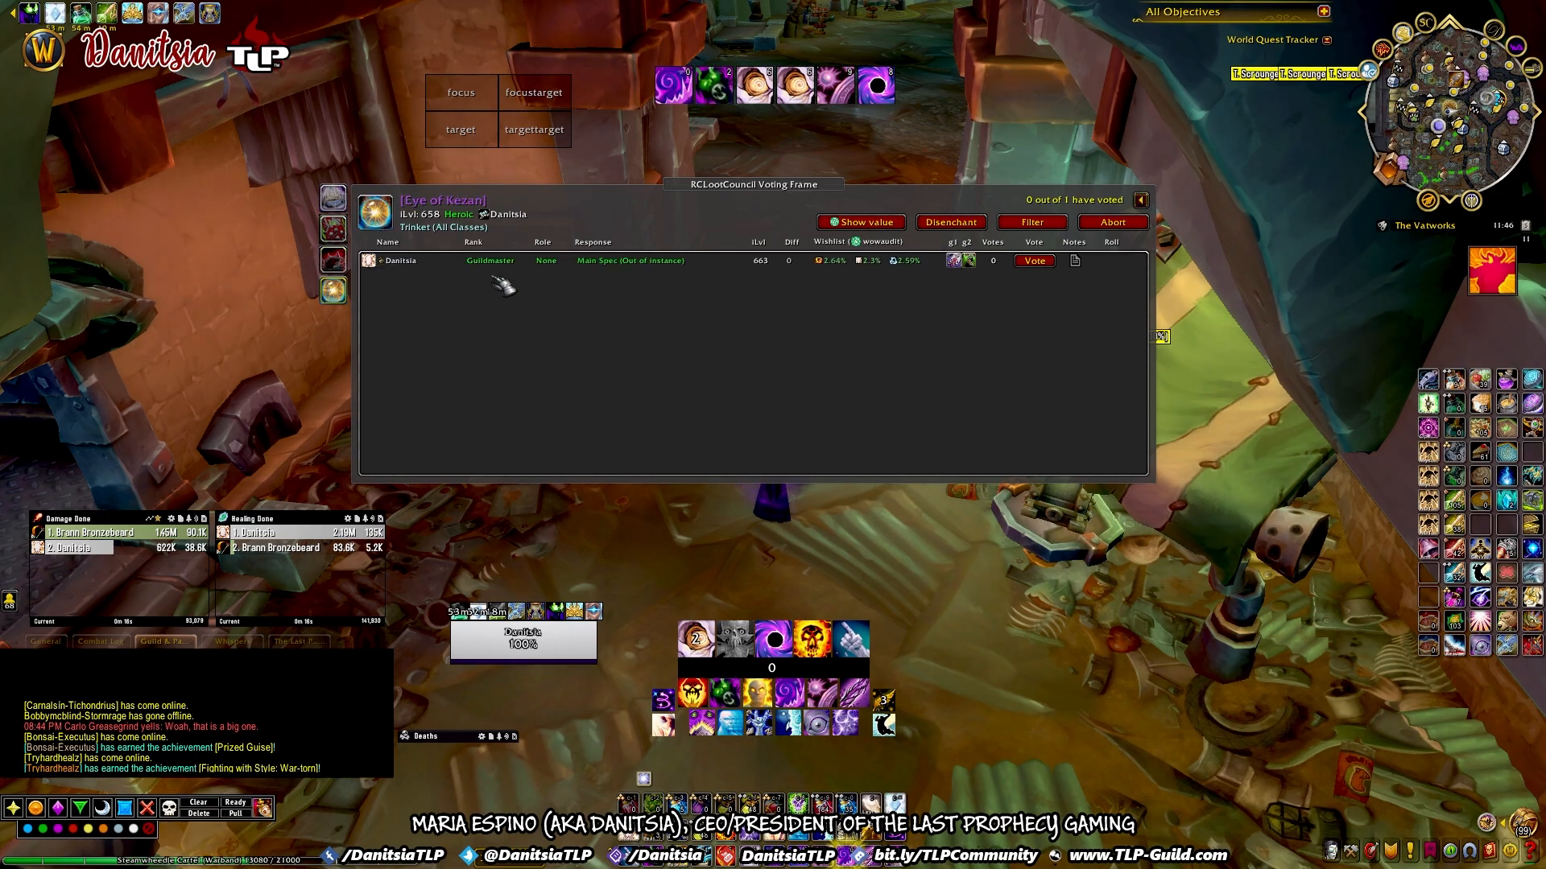
mouse_move(837, 274)
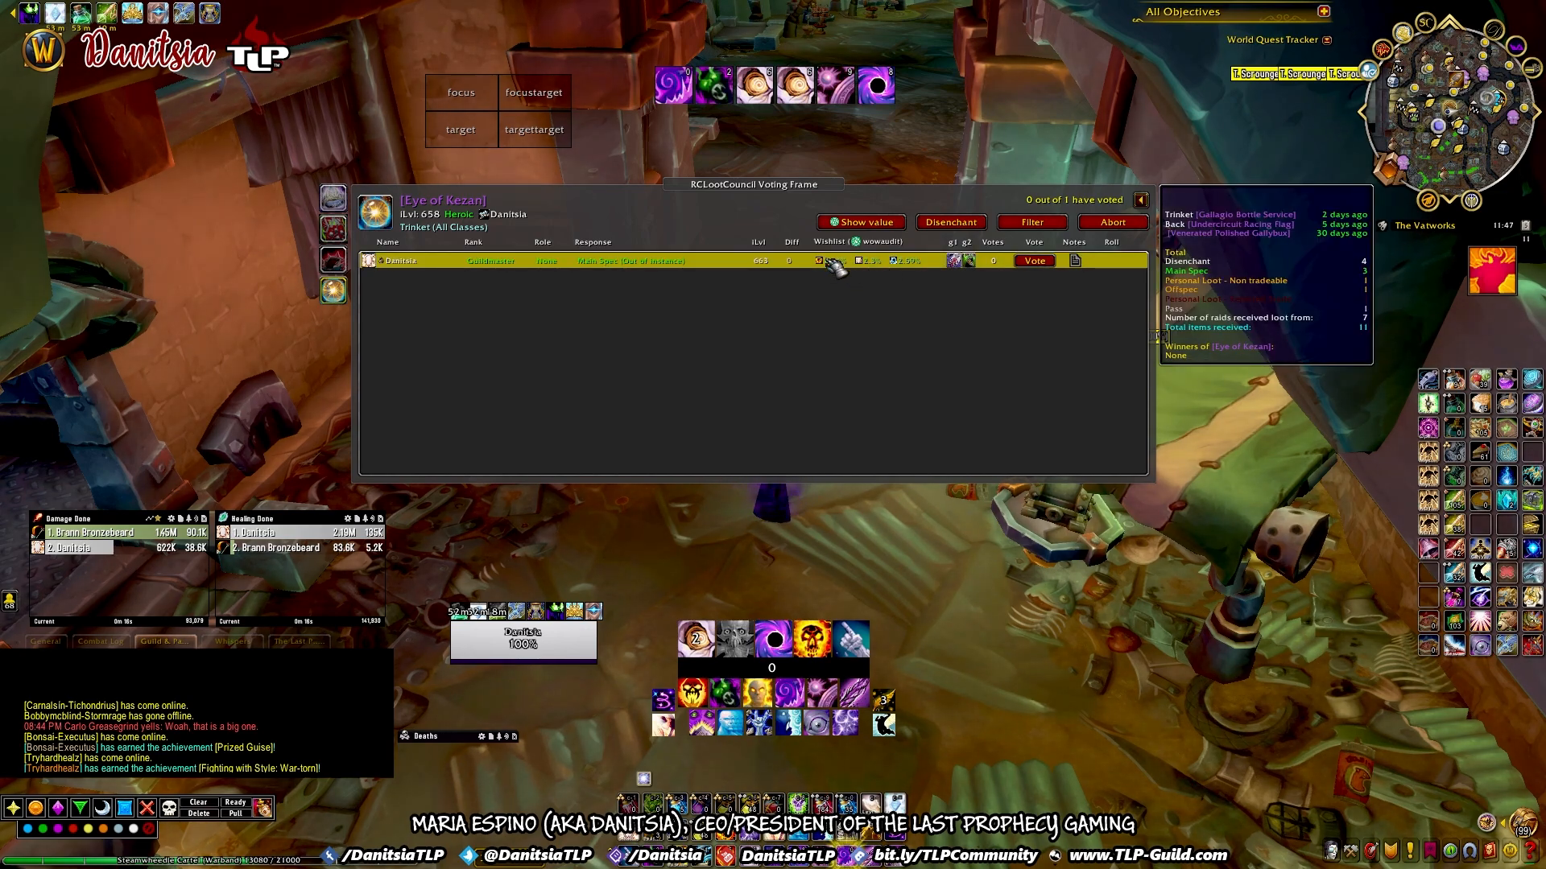
mouse_move(956, 267)
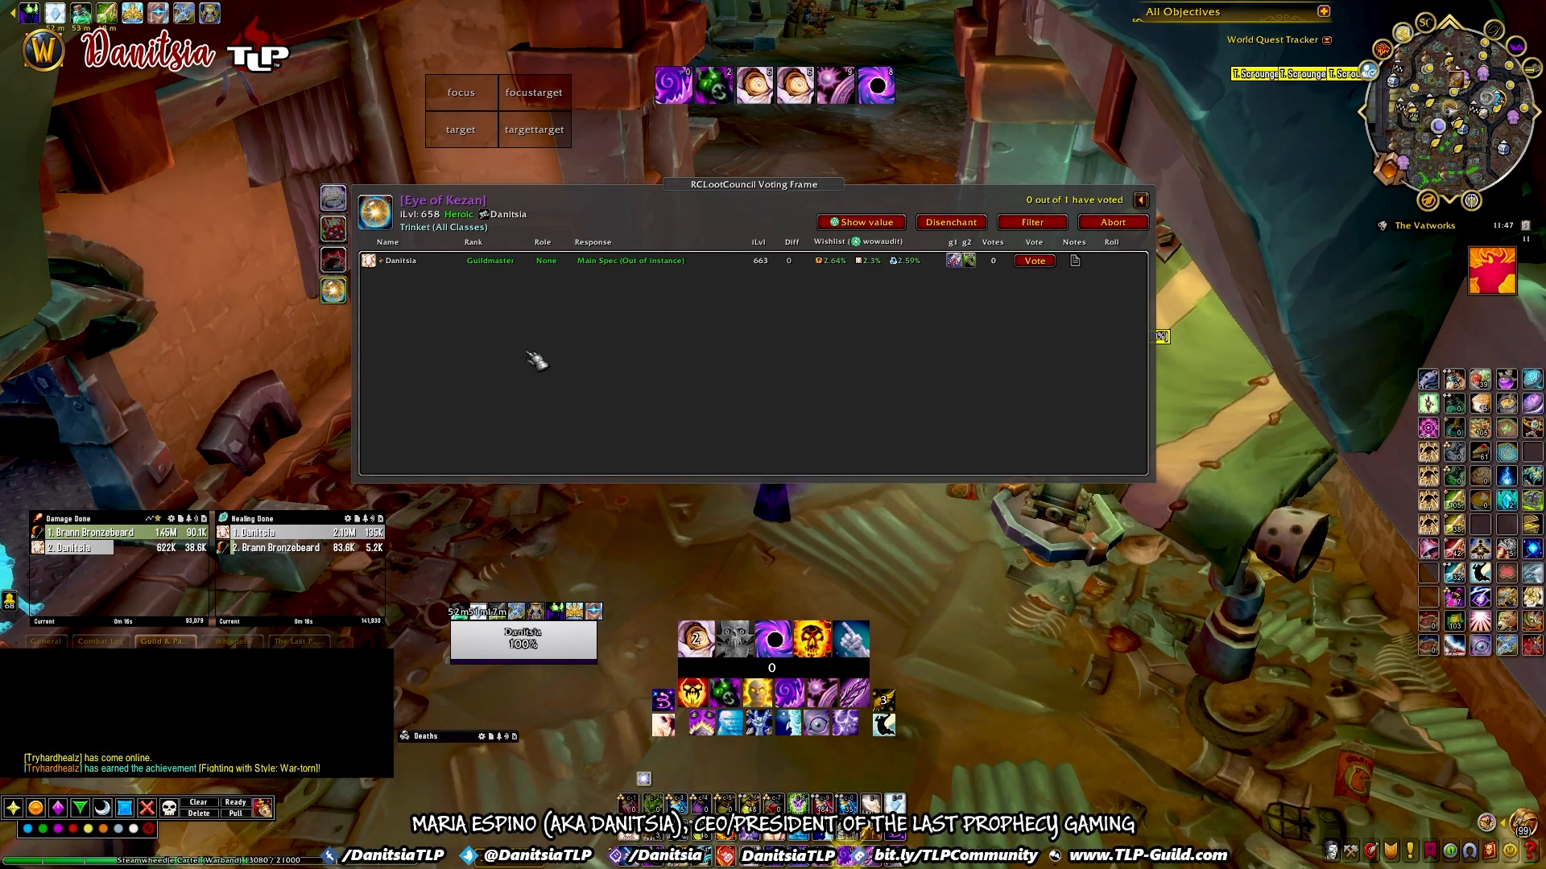
mouse_move(387, 267)
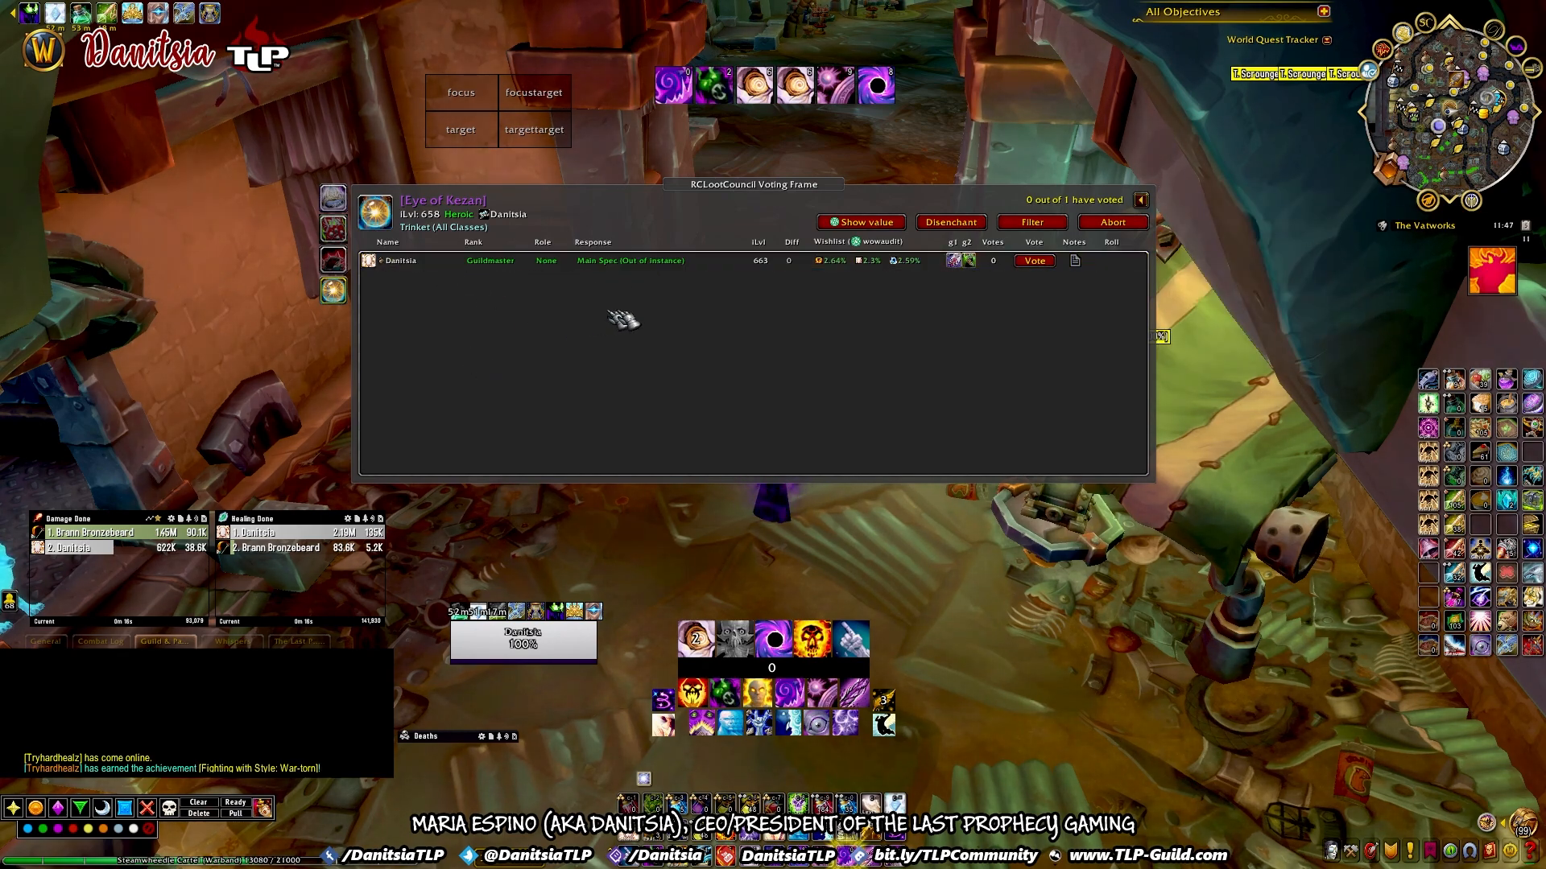
mouse_move(894, 270)
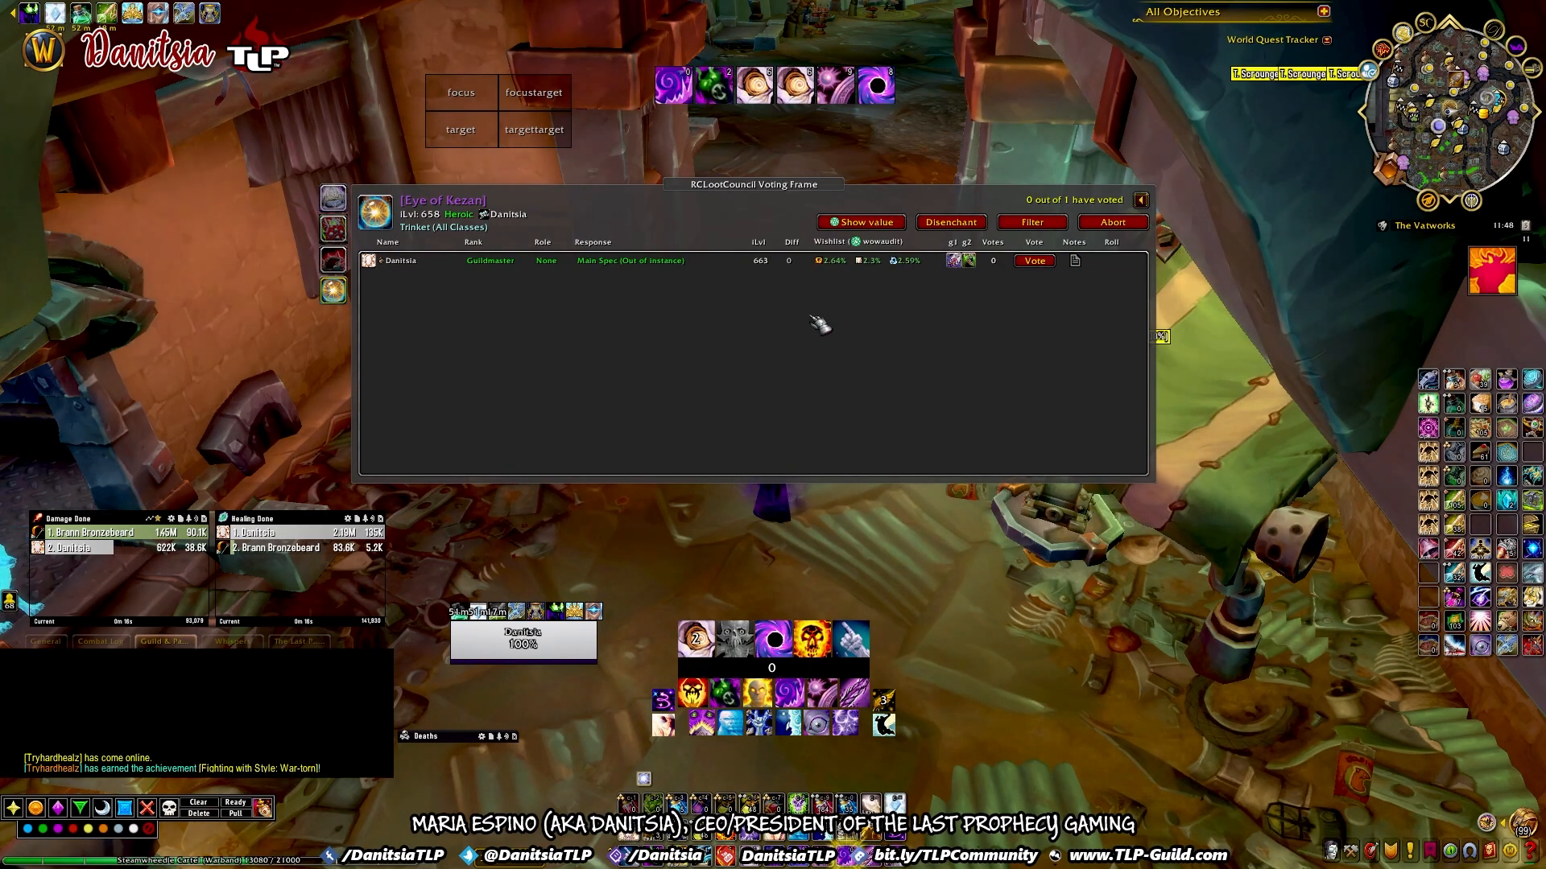
mouse_move(475, 259)
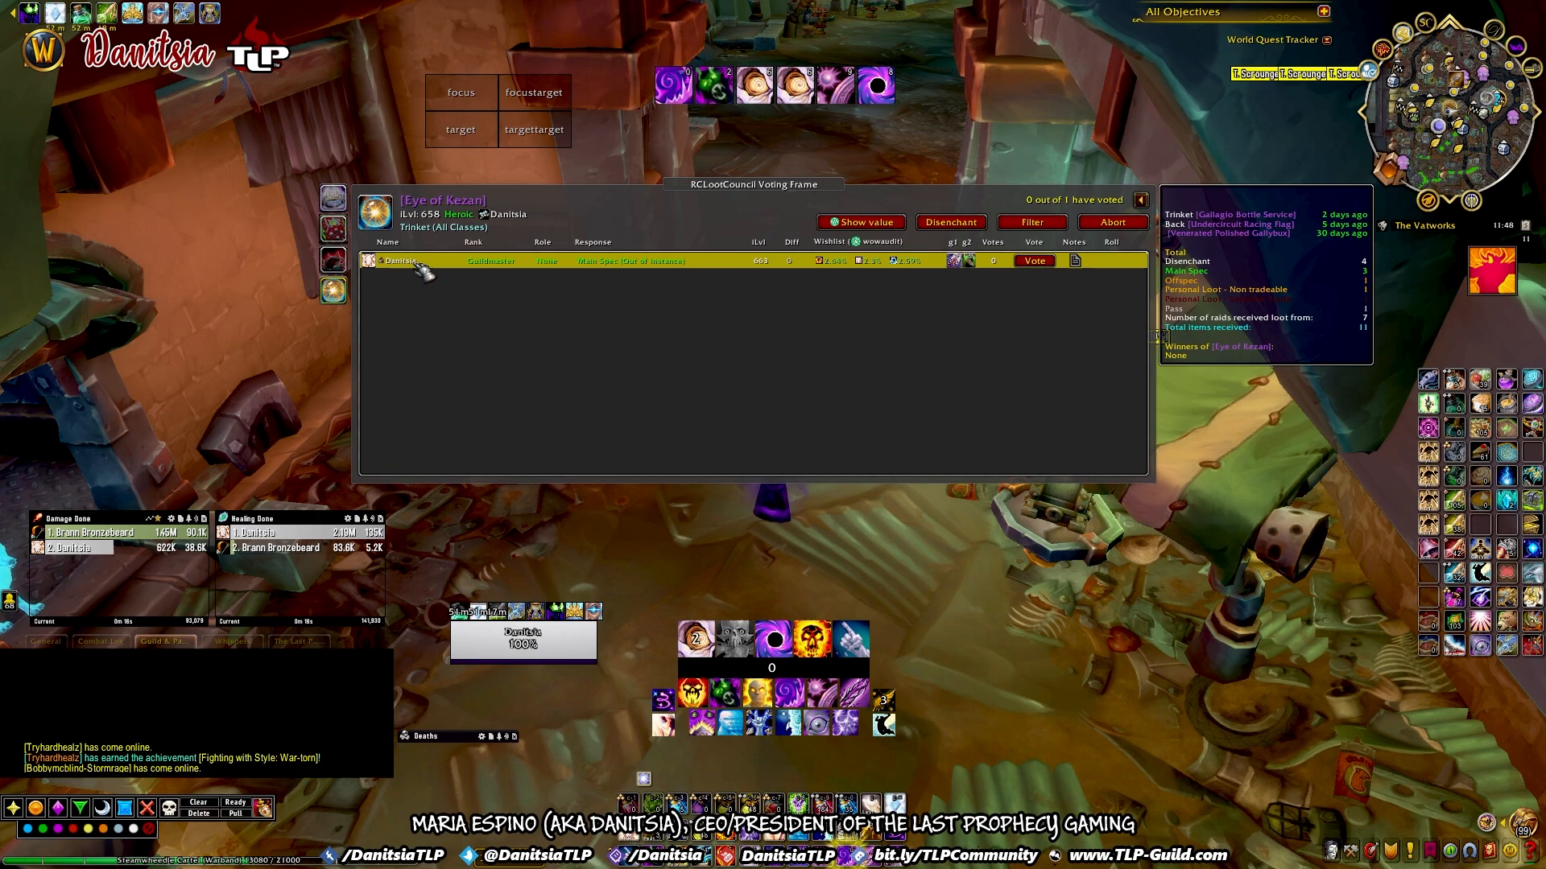
Step: Add rolls for the Eye of Kezan candidate and abort the loot session
right_click(427, 268)
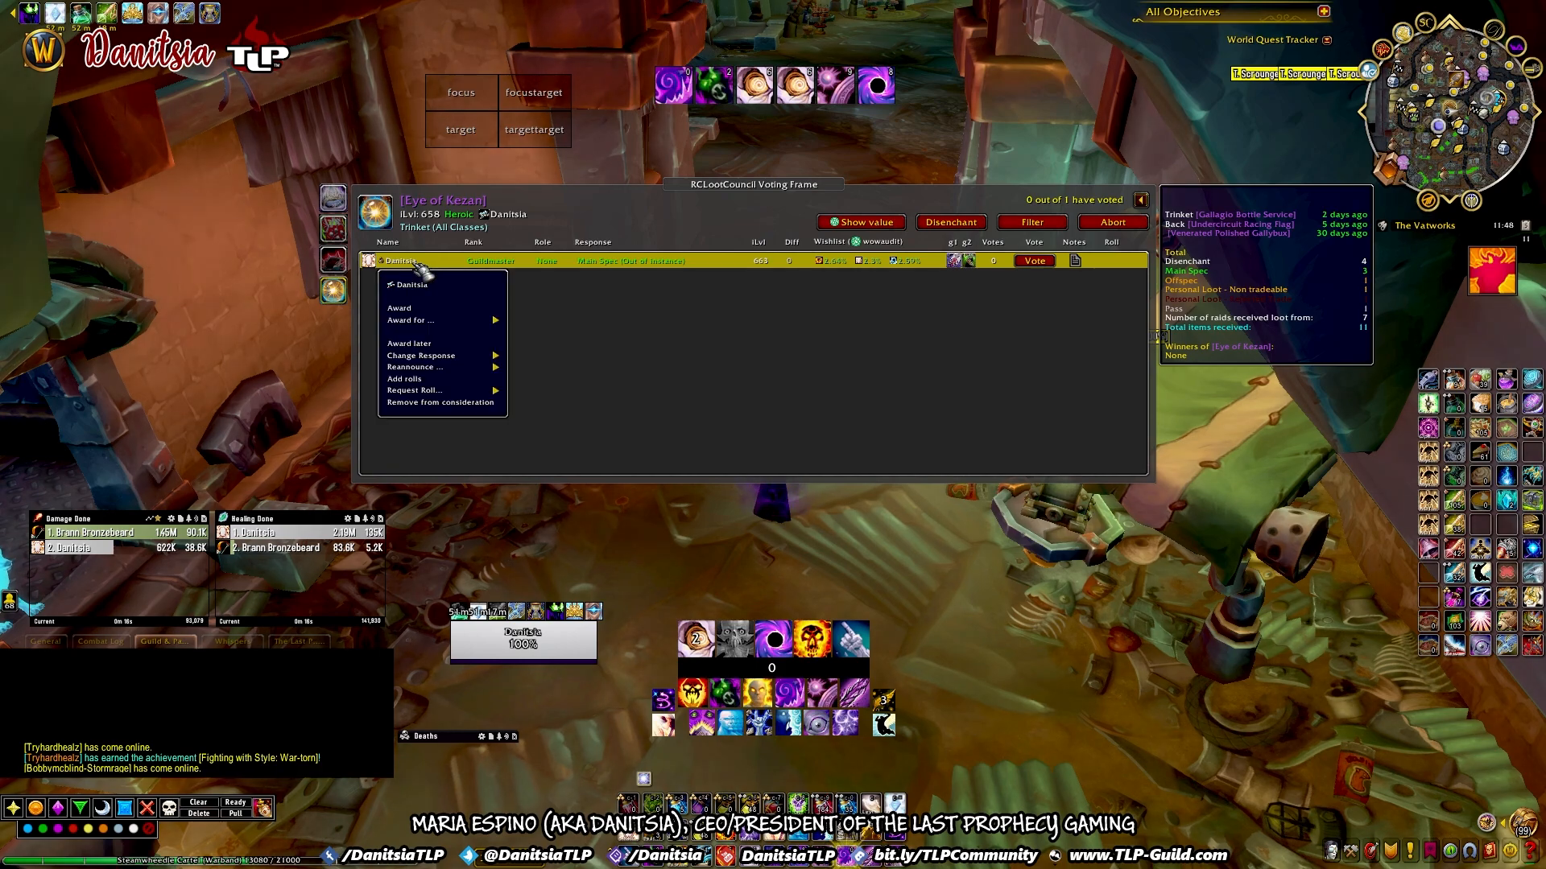
left_click(432, 382)
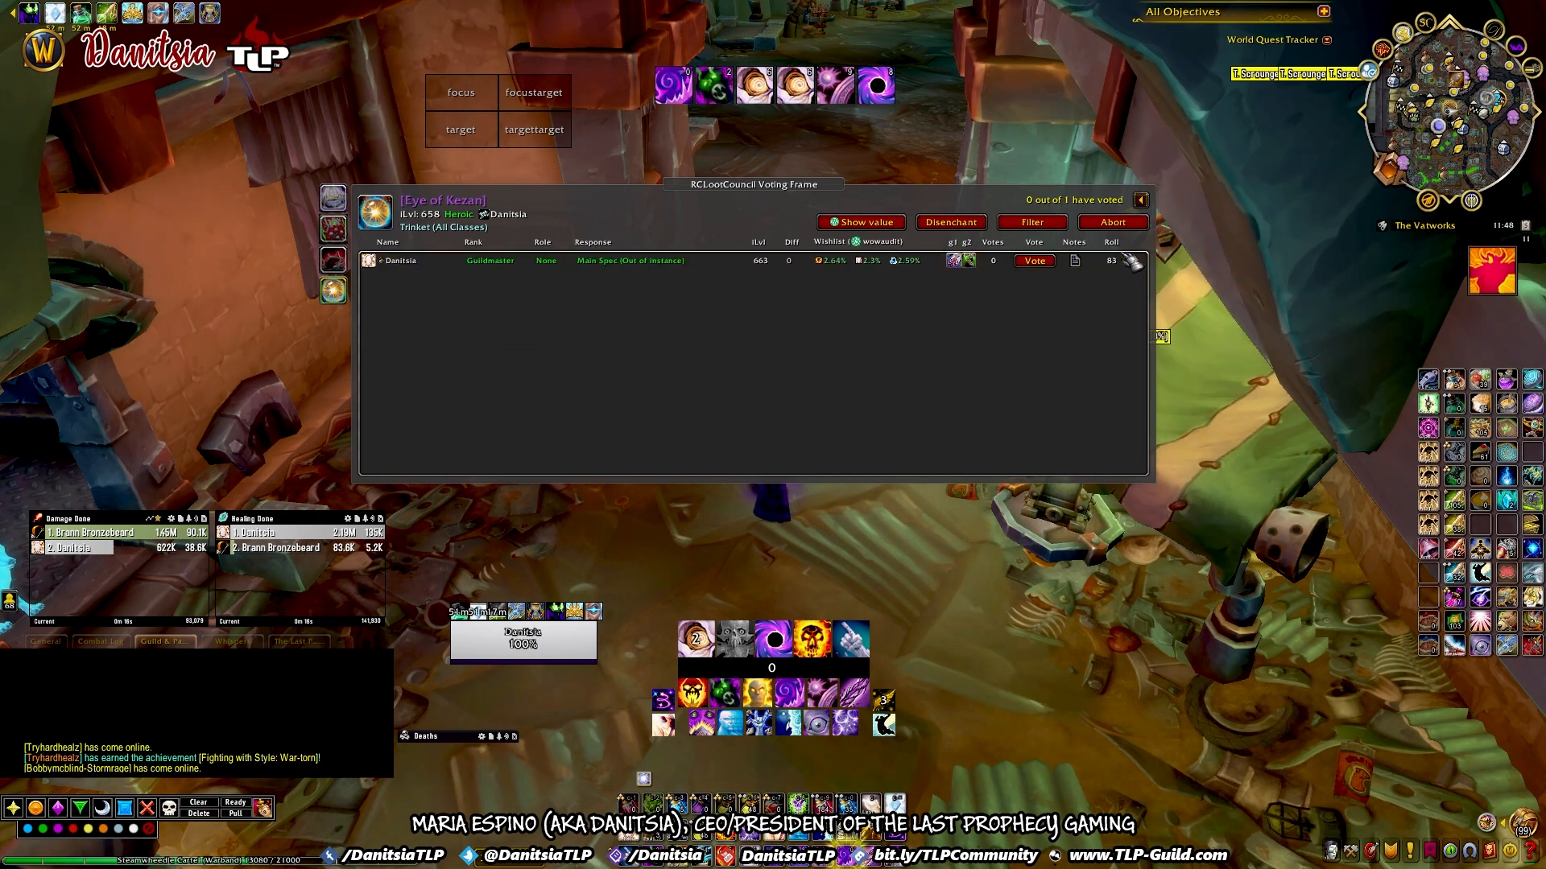
mouse_move(1127, 266)
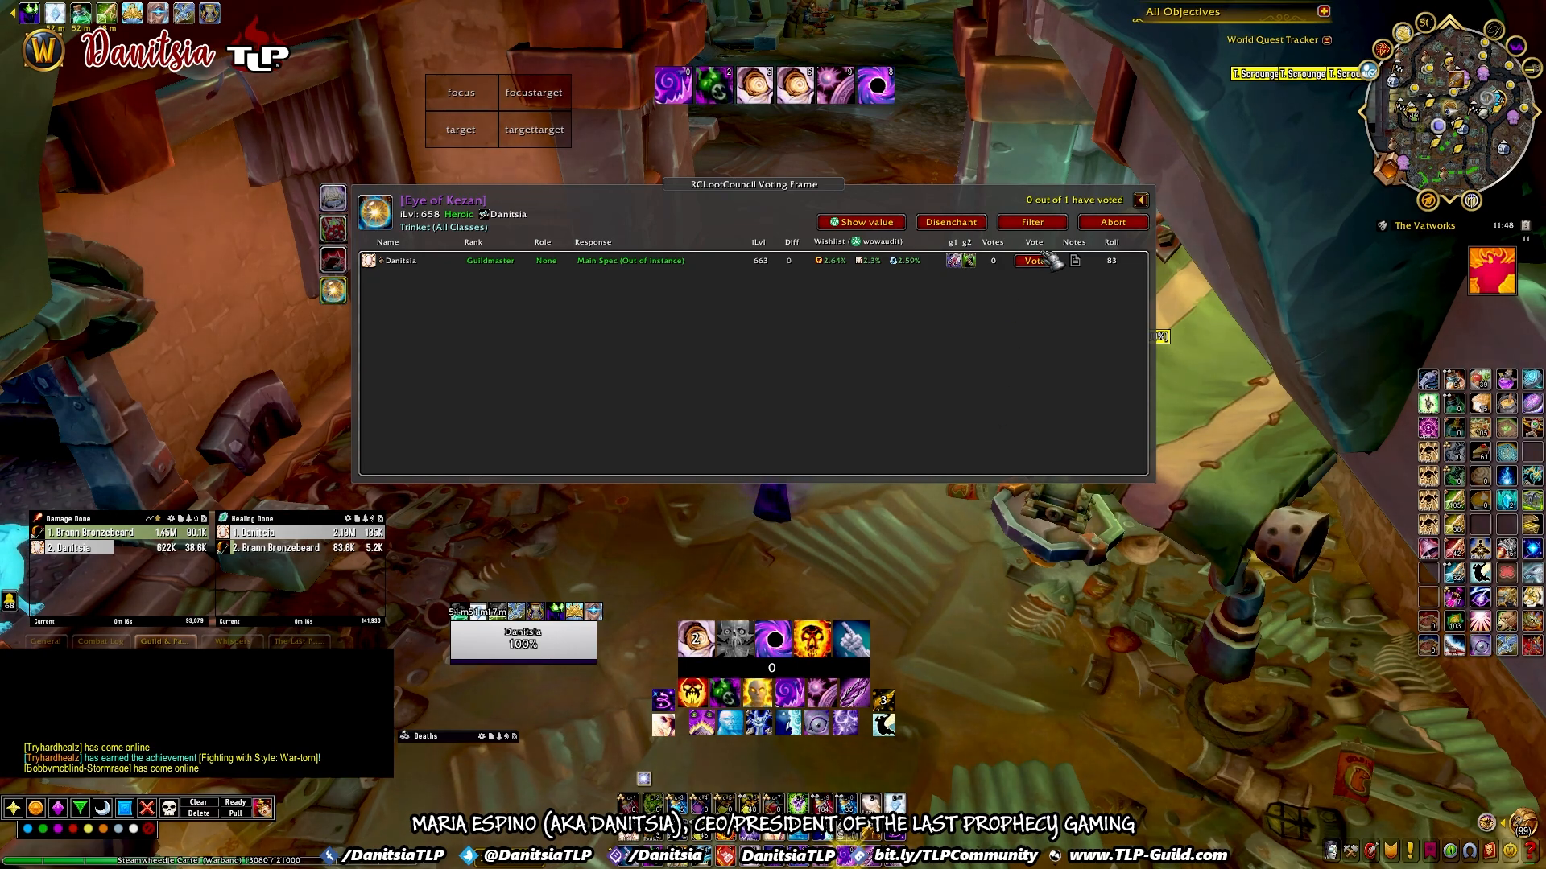
left_click(1141, 225)
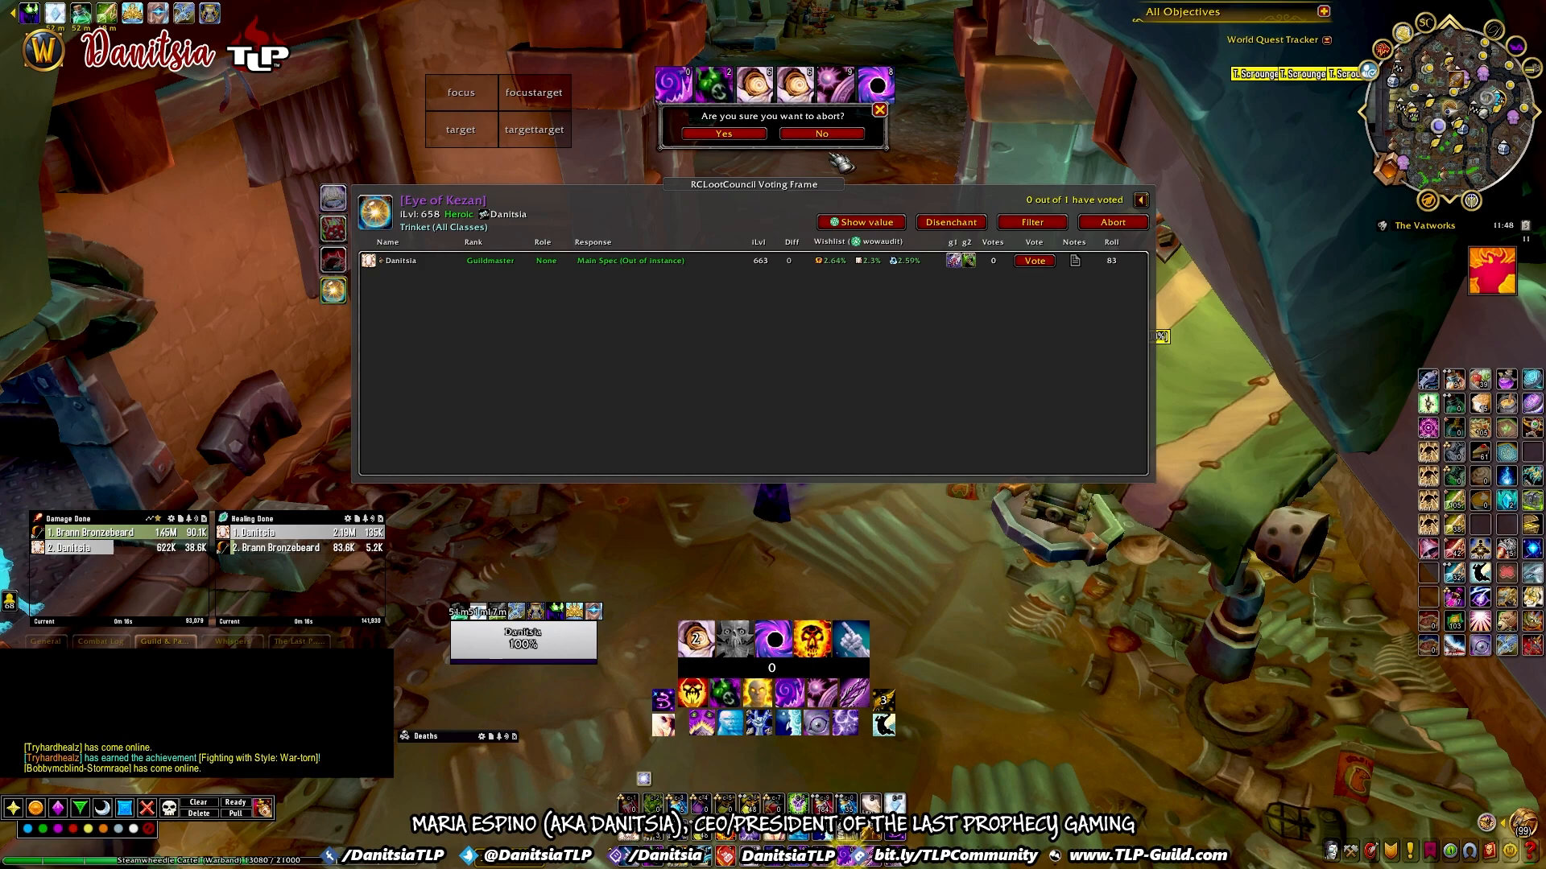
left_click(723, 134)
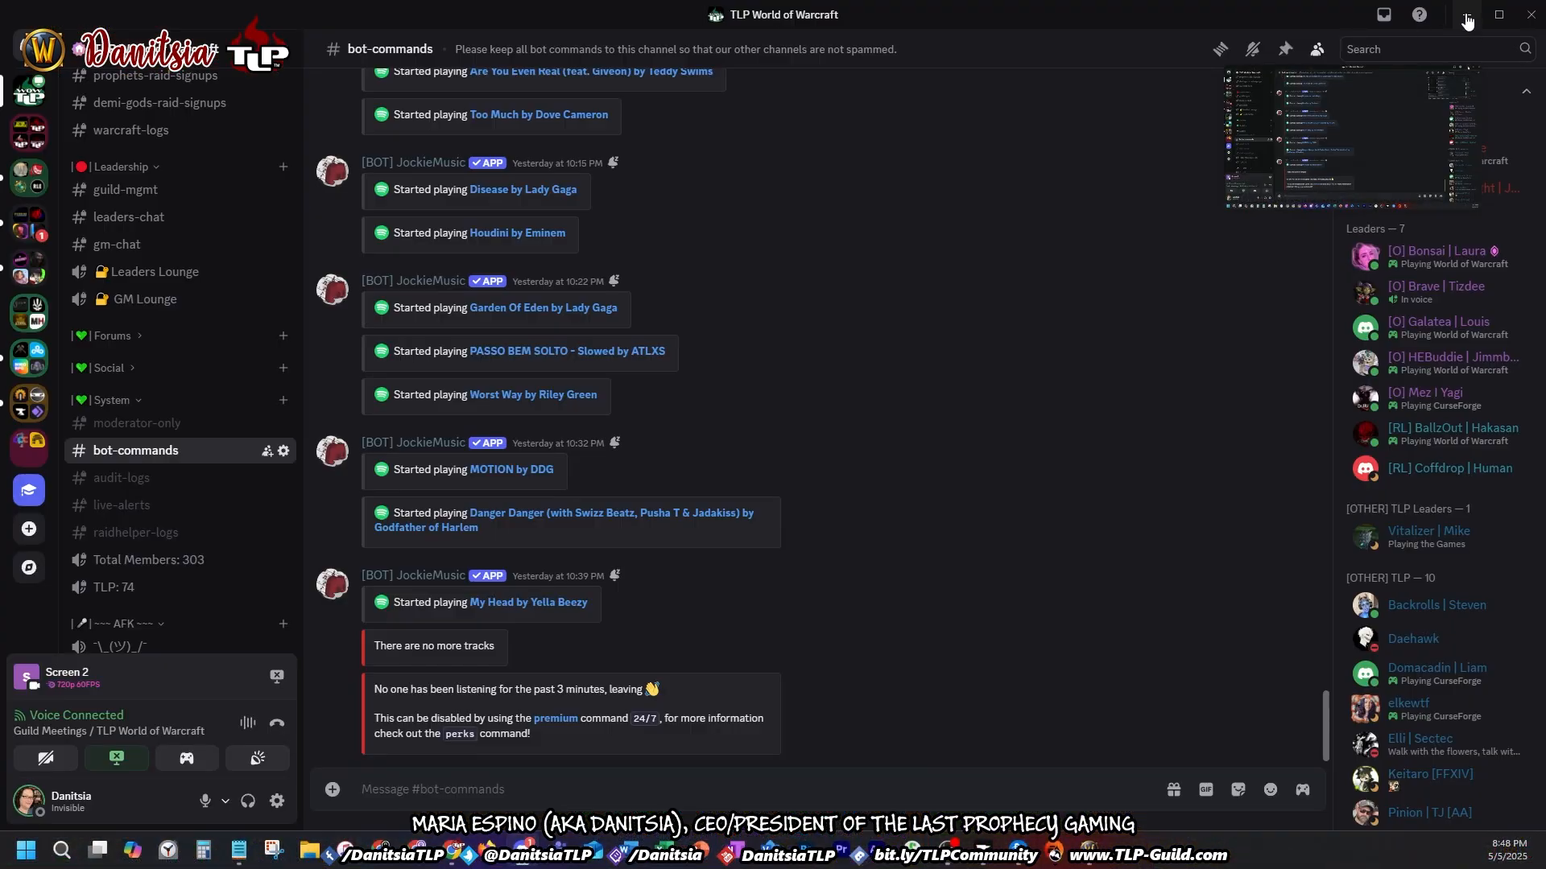
Step: Switch to the Raidbots Droptimizer report in the browser and examine its boss summary and ranked item DPS list
left_click(1466, 22)
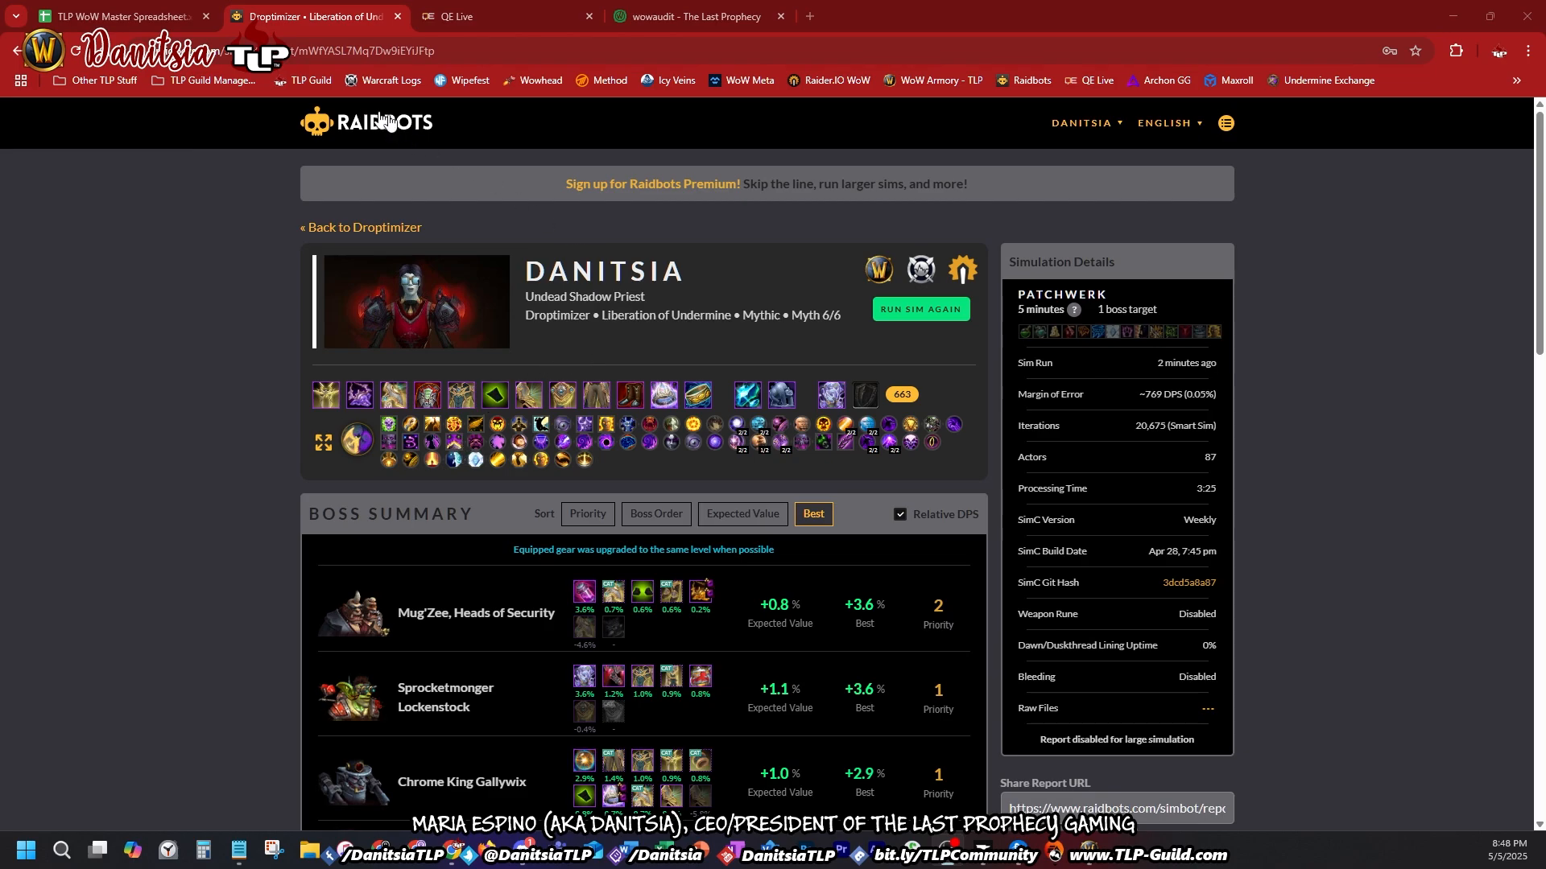
scroll(735, 393, "down", 5)
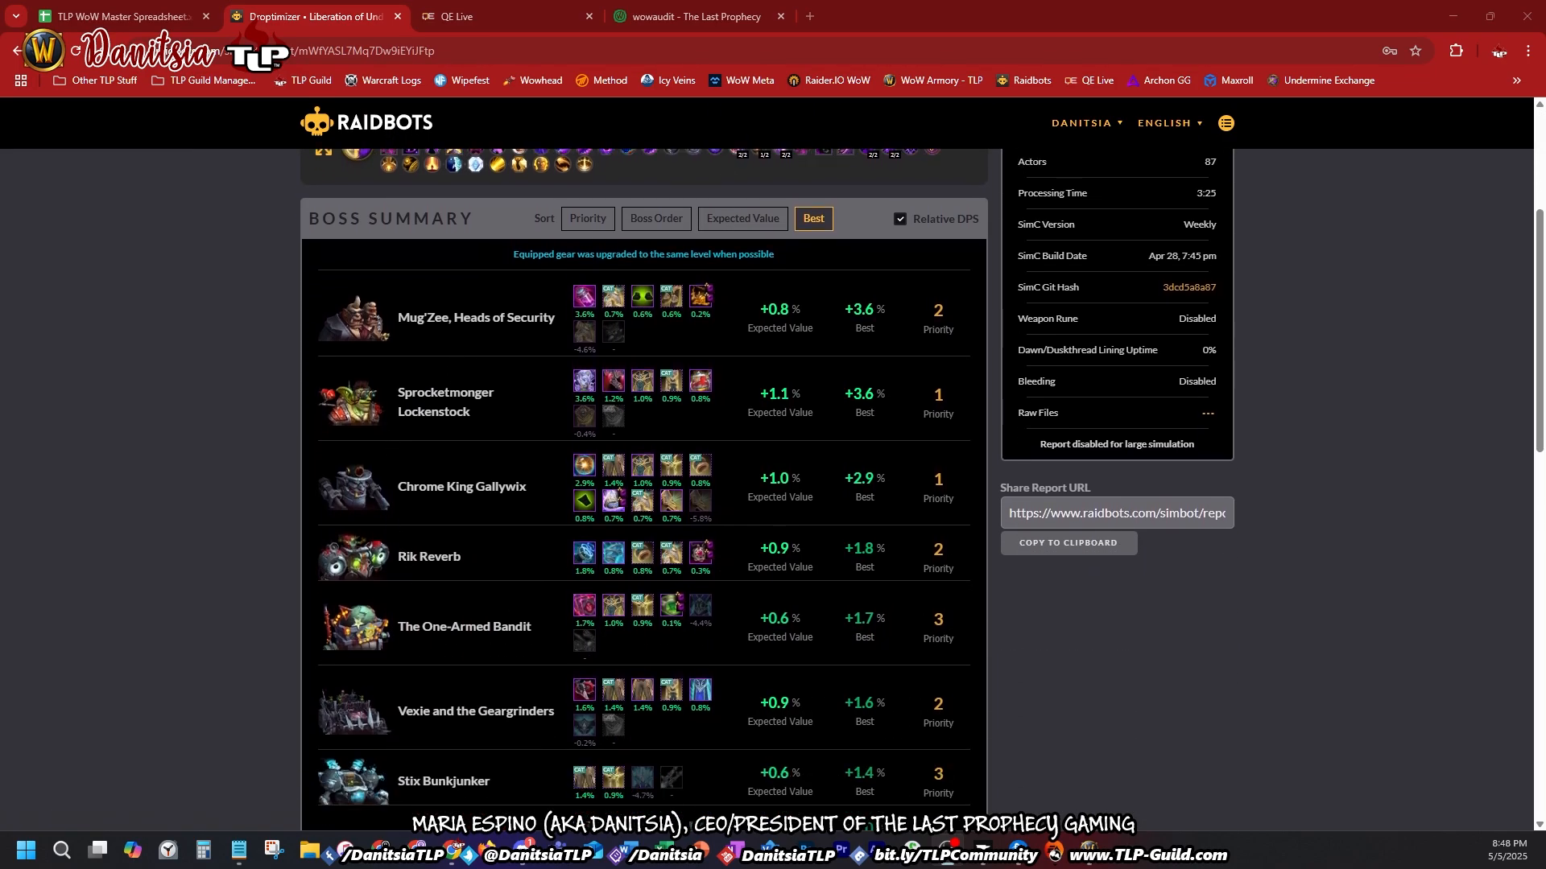
scroll(426, 576, "down", 2)
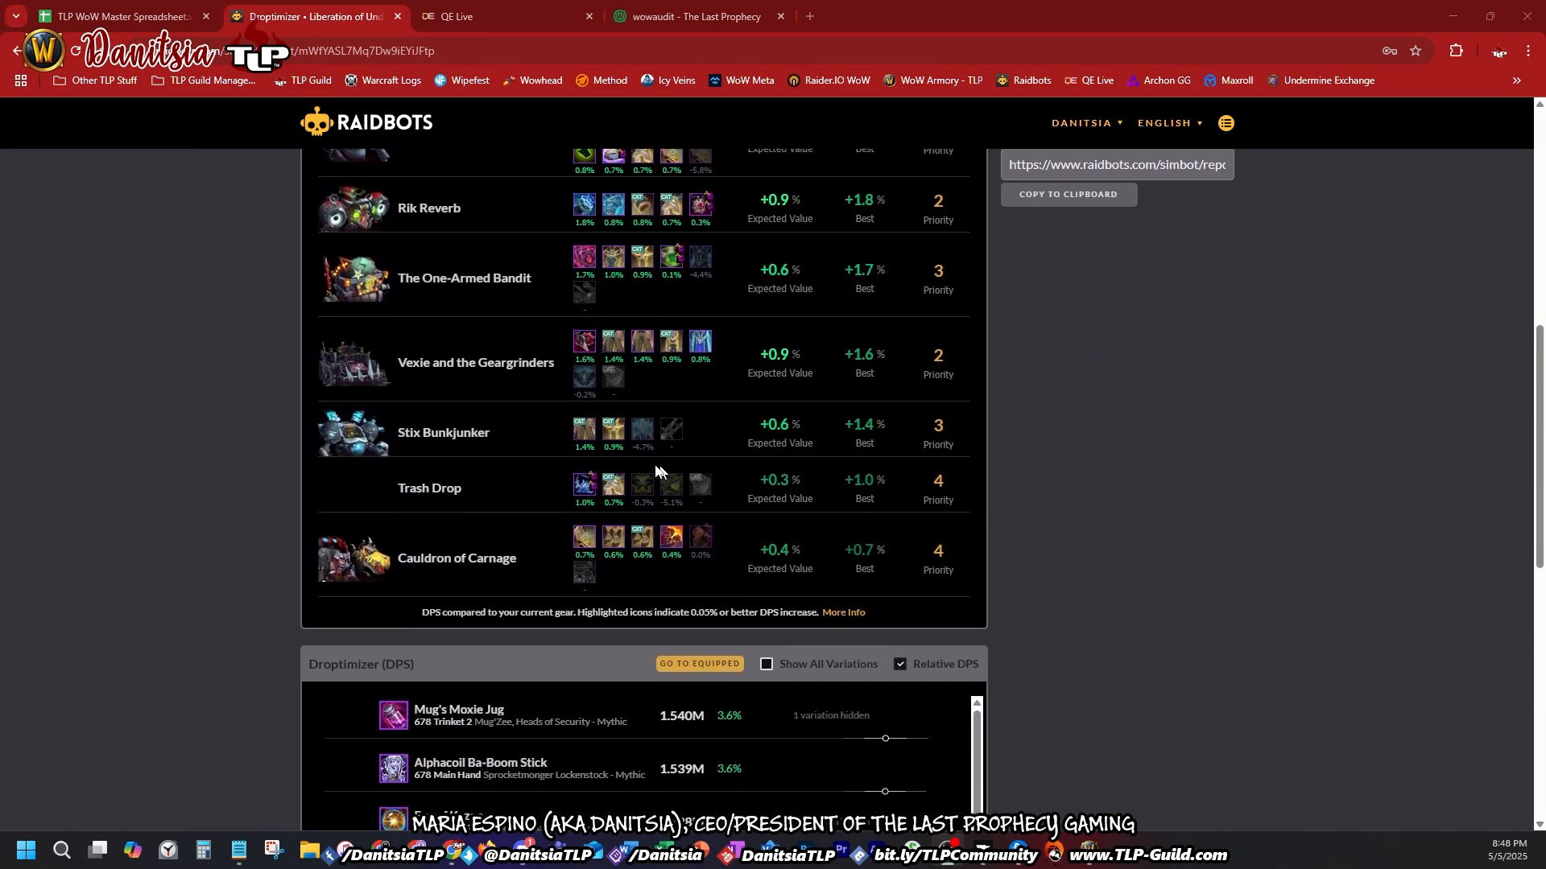
scroll(813, 362, "up", 4)
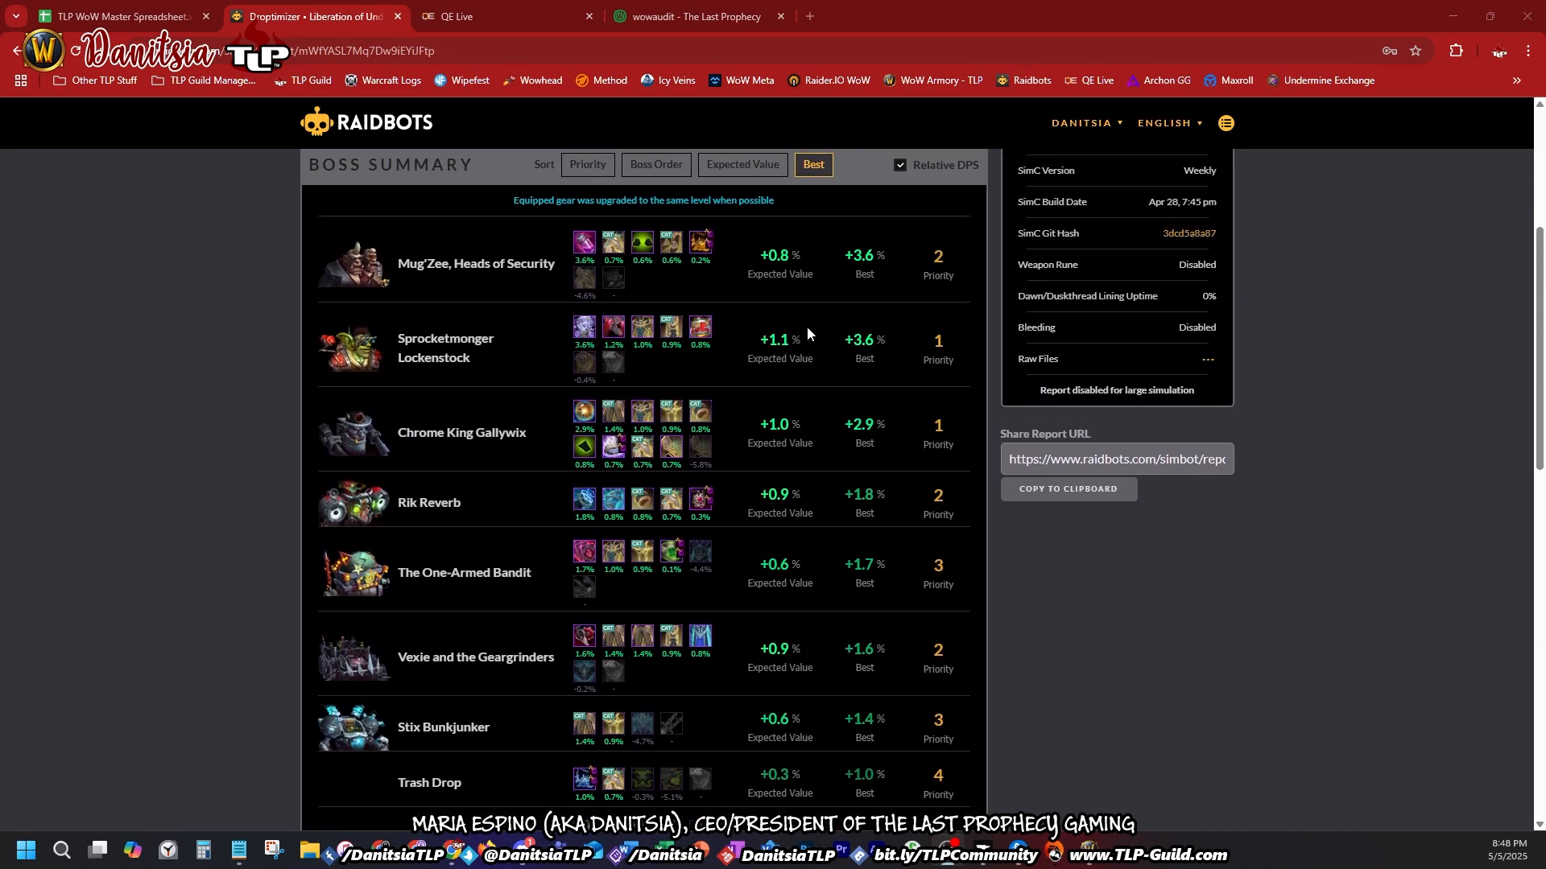
scroll(805, 402, "down", 6)
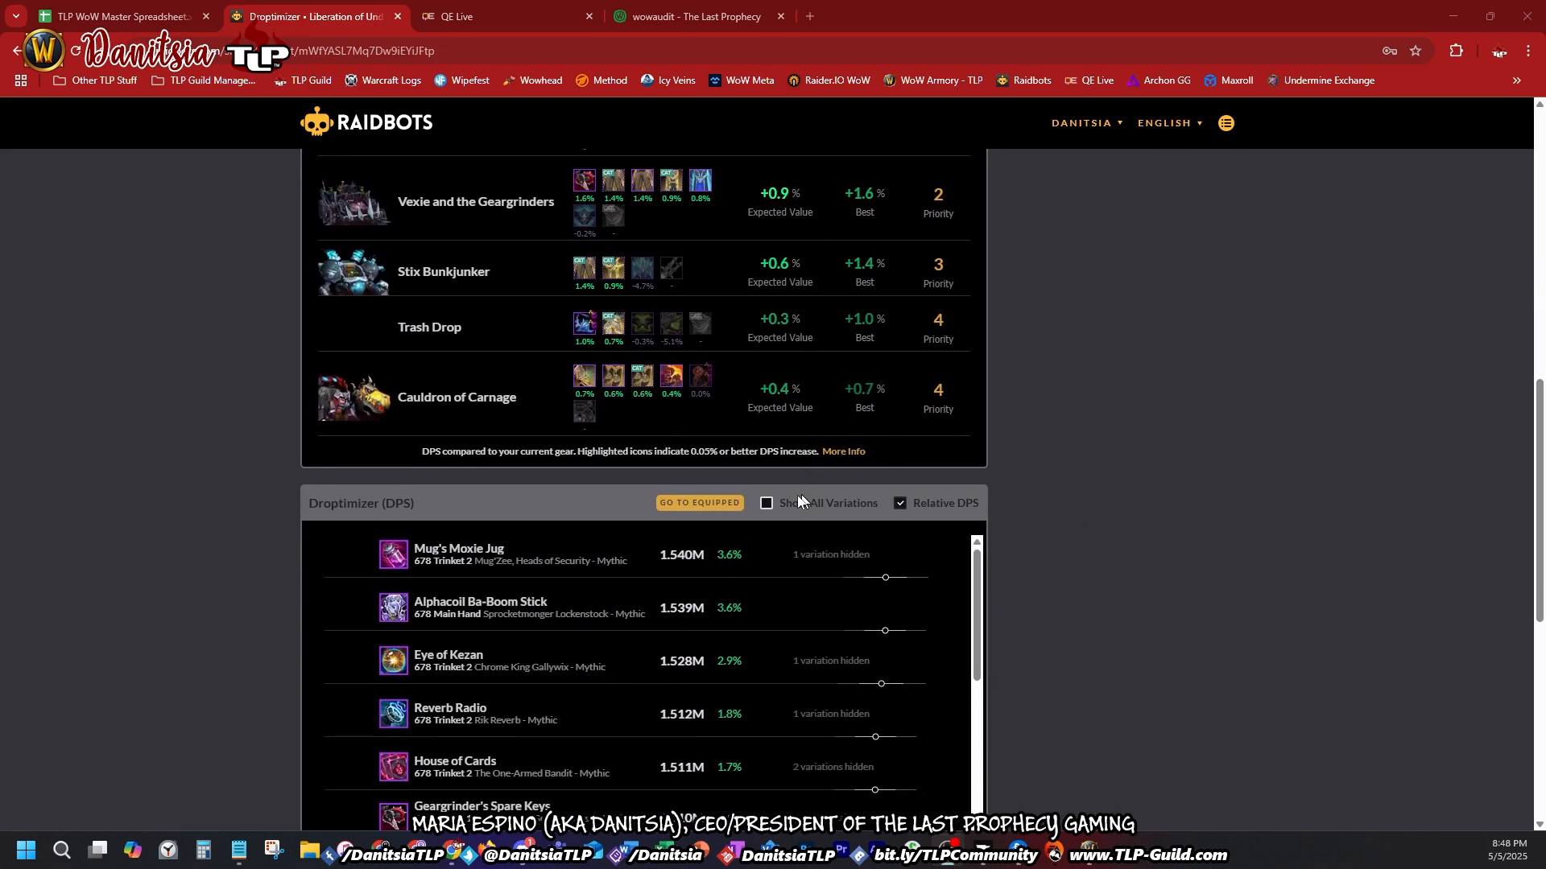
scroll(302, 611, "down", 3)
scroll(329, 645, "down", 8)
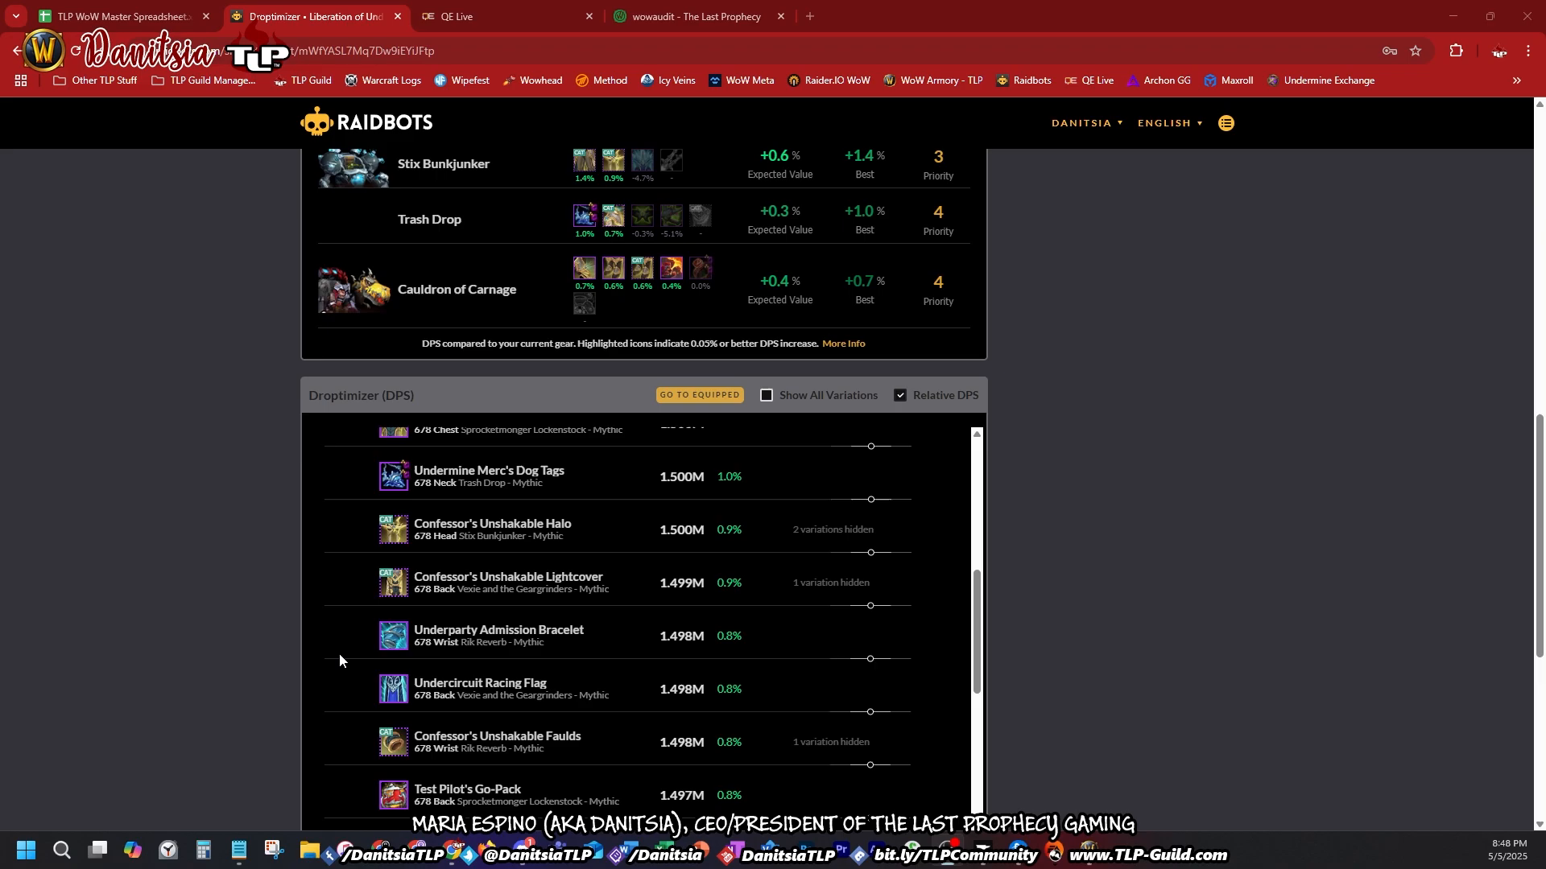
scroll(344, 659, "down", 5)
scroll(1127, 632, "down", 4)
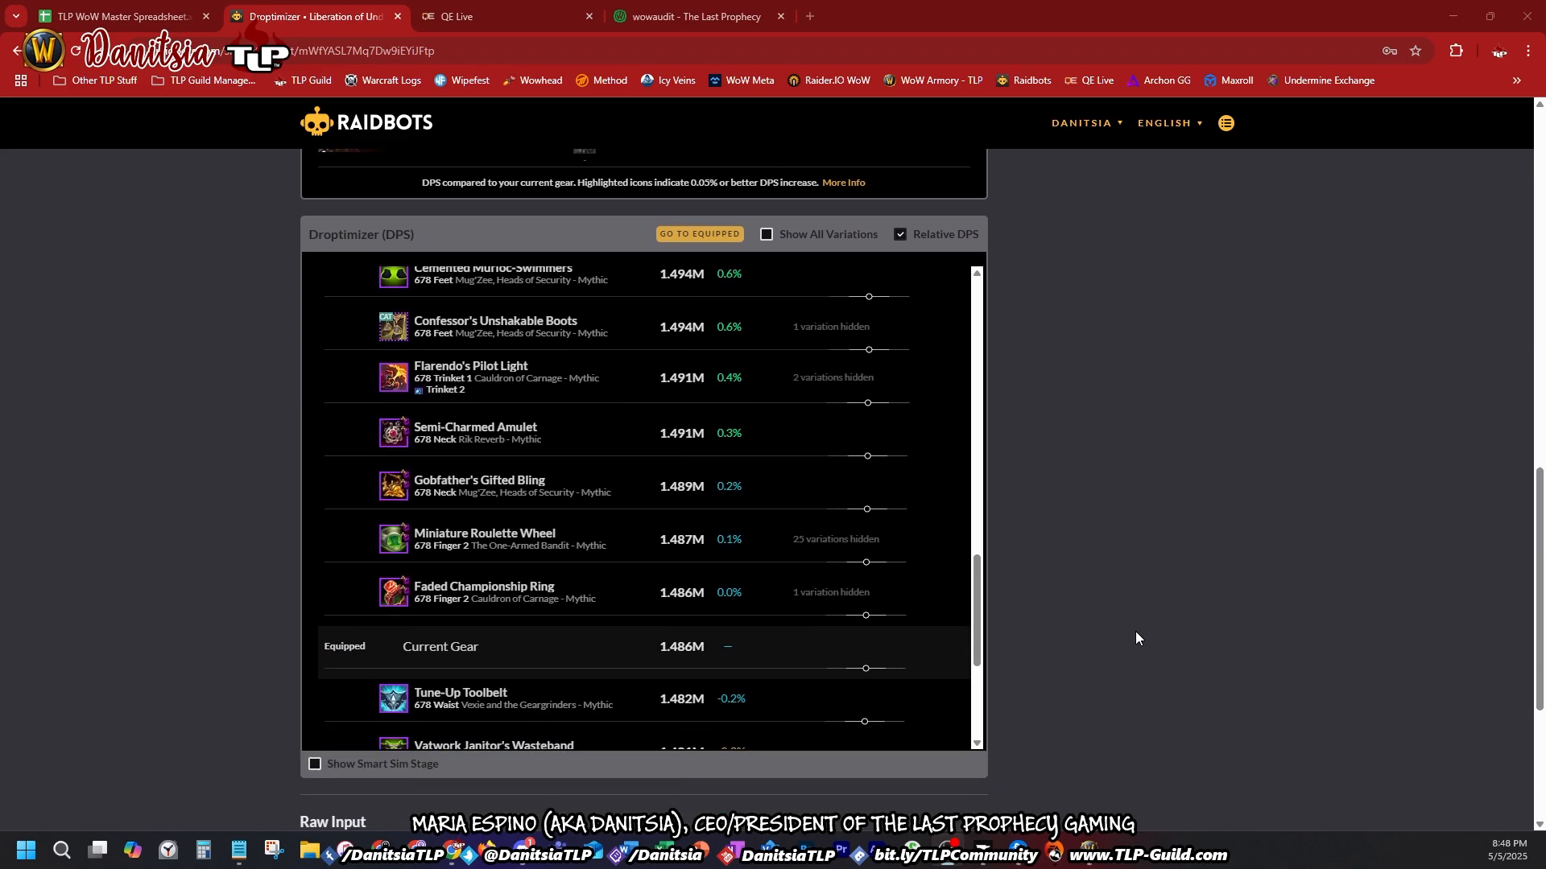
scroll(1066, 615, "up", 12)
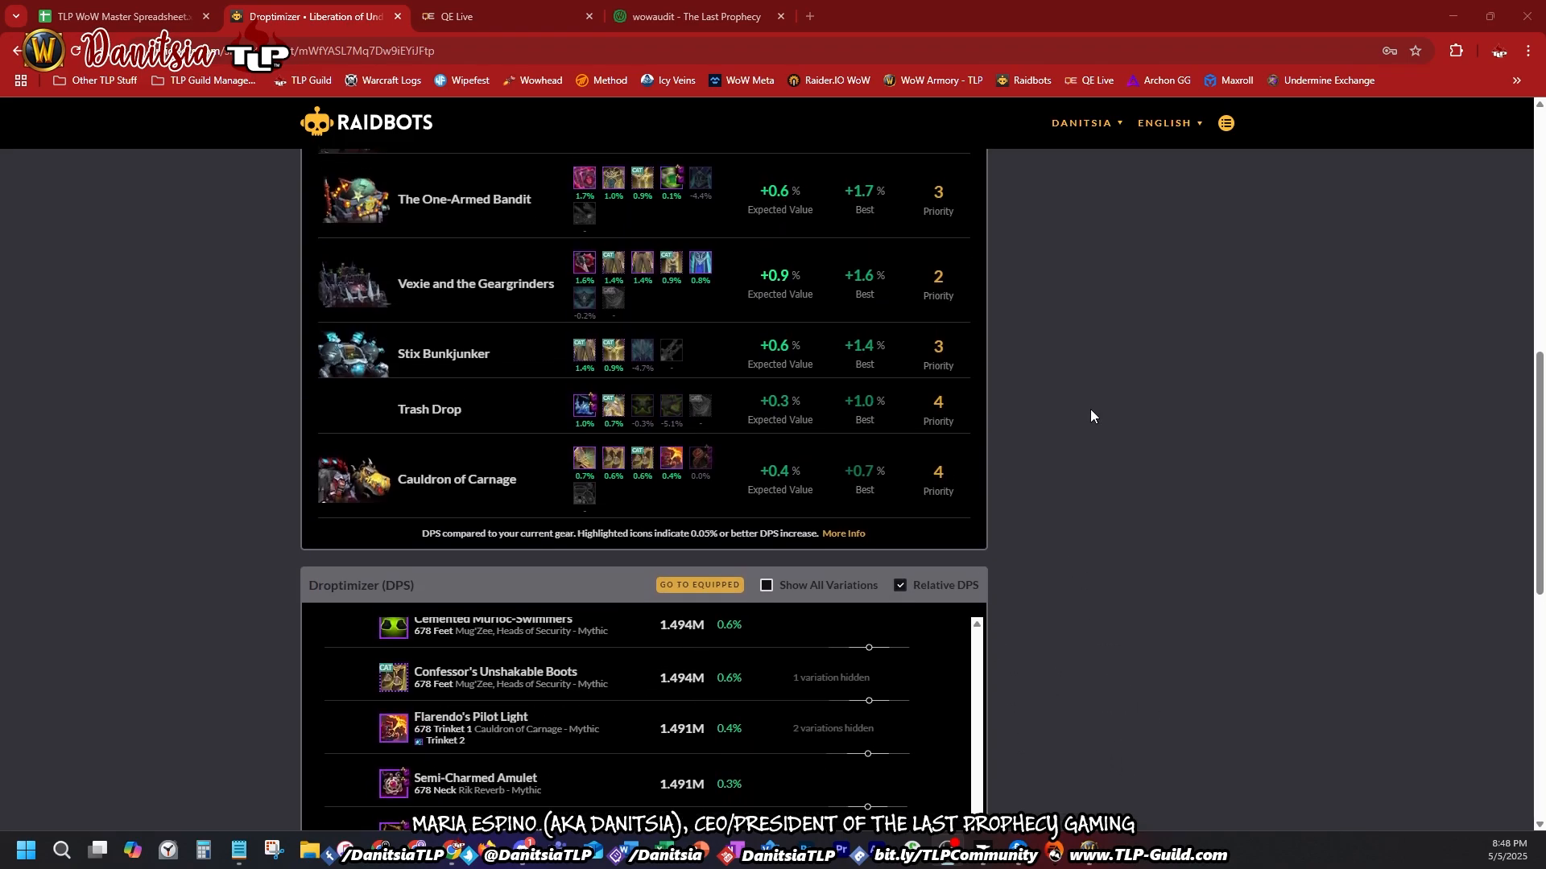
scroll(1090, 409, "up", 2)
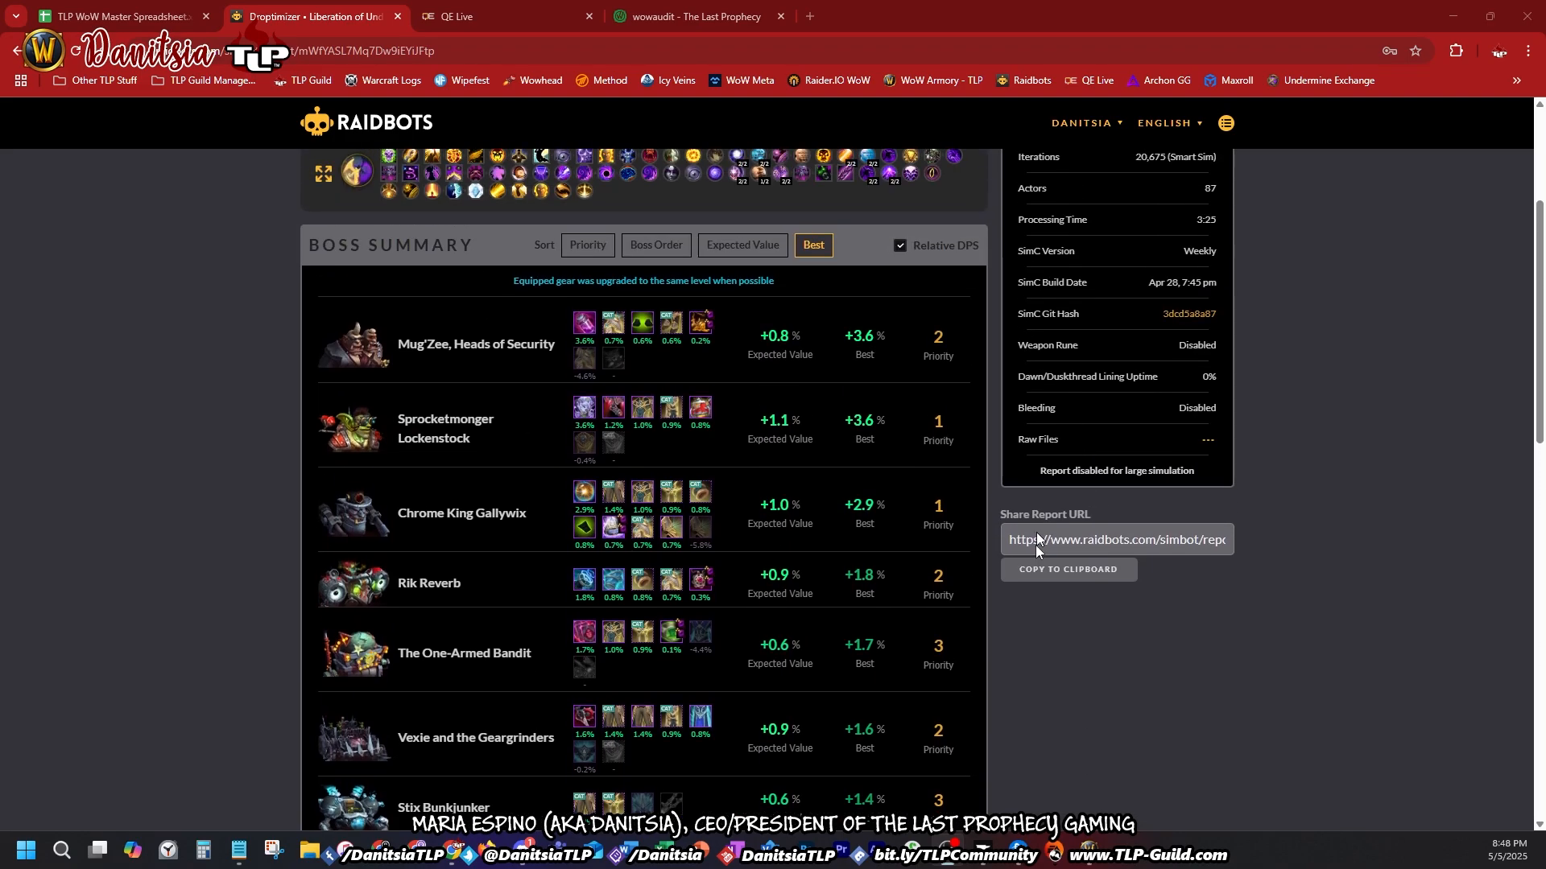
Step: Copy the share URL of the Mythic Droptimizer report to the clipboard
left_click(1064, 569)
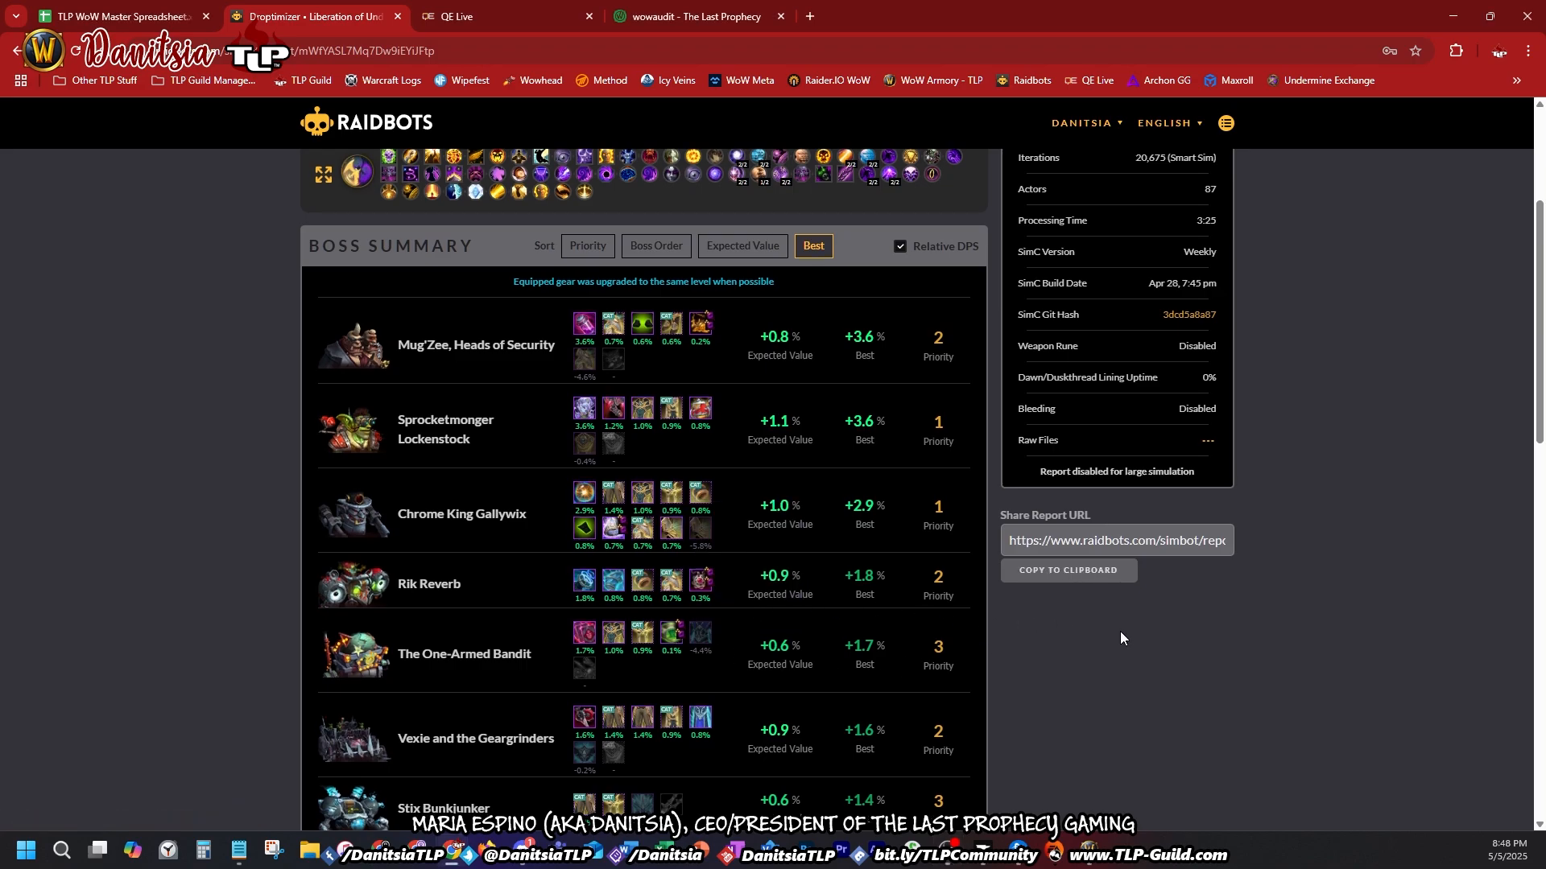
scroll(1008, 429, "up", 2)
scroll(949, 243, "up", 1)
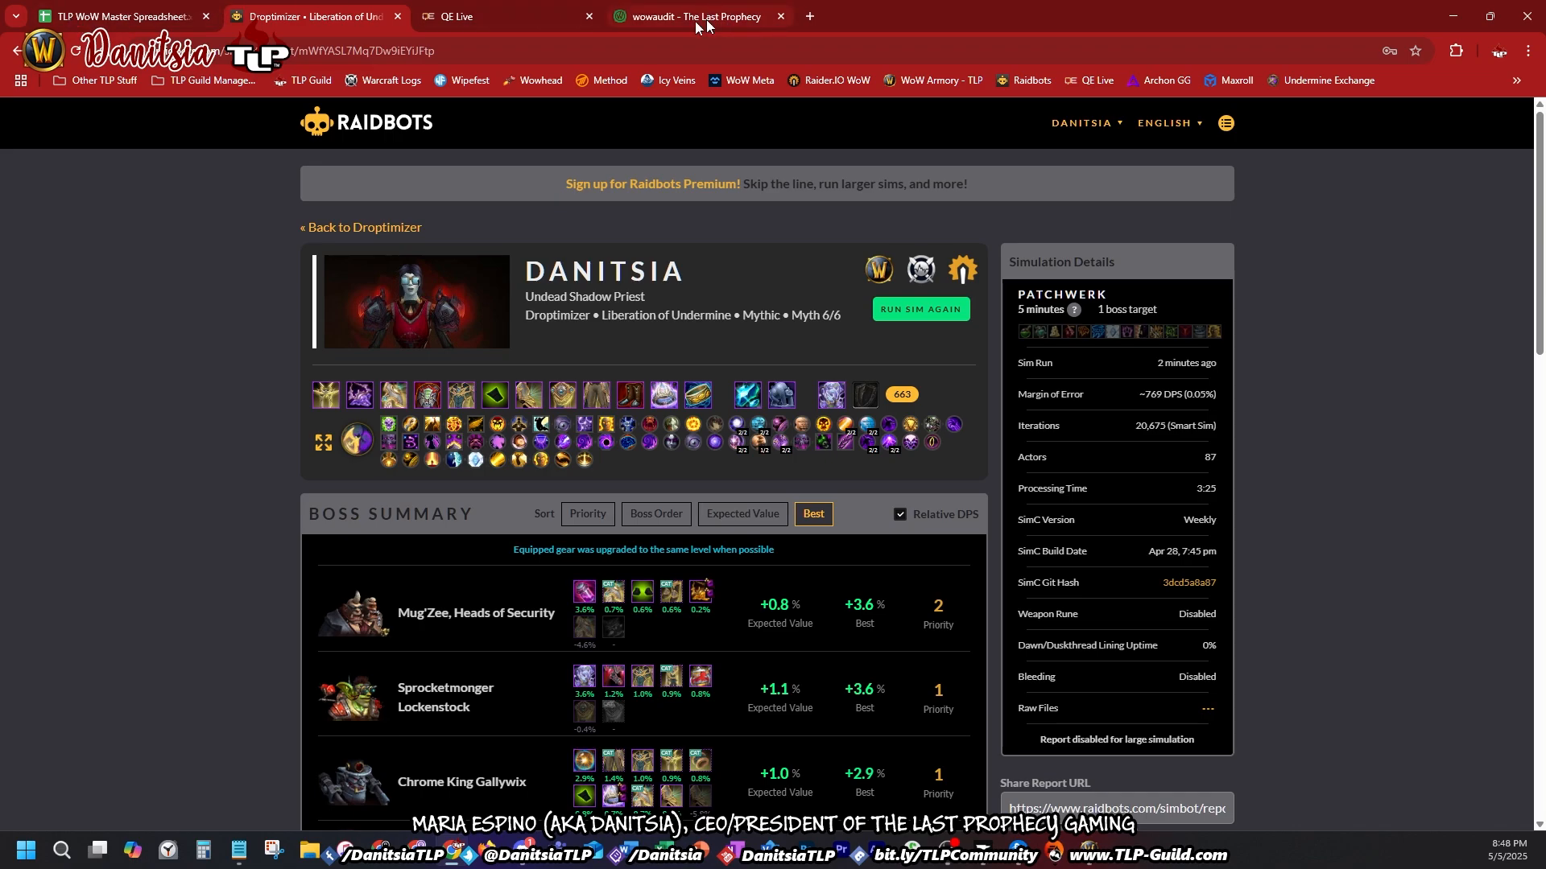
Step: Open the personal wishlist on the wowaudit site and look through the Mythic items by slot
left_click(500, 19)
left_click(699, 16)
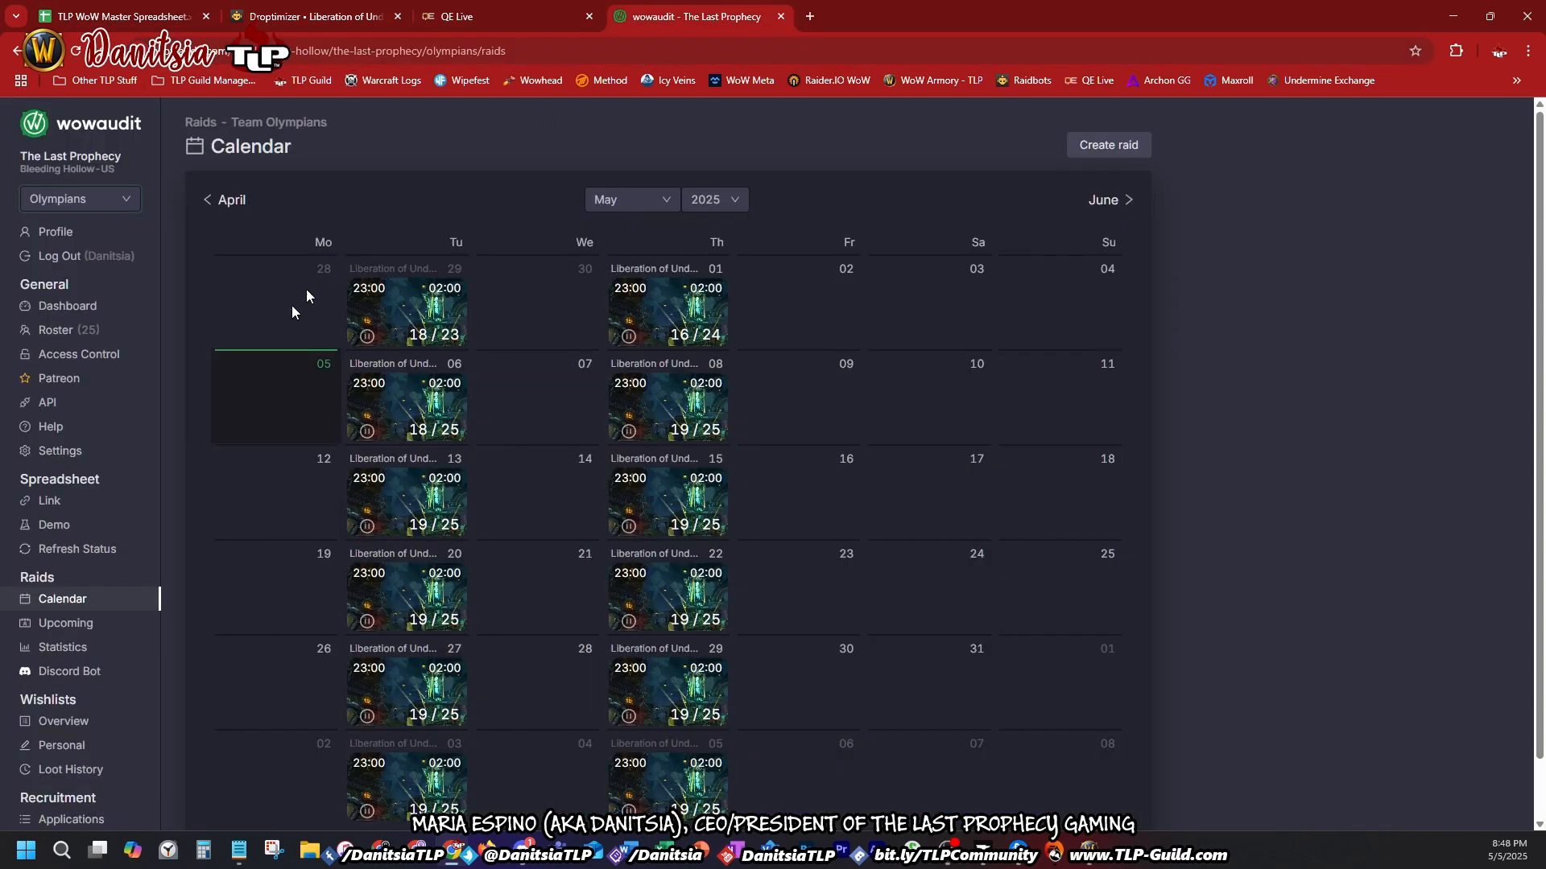
left_click(66, 752)
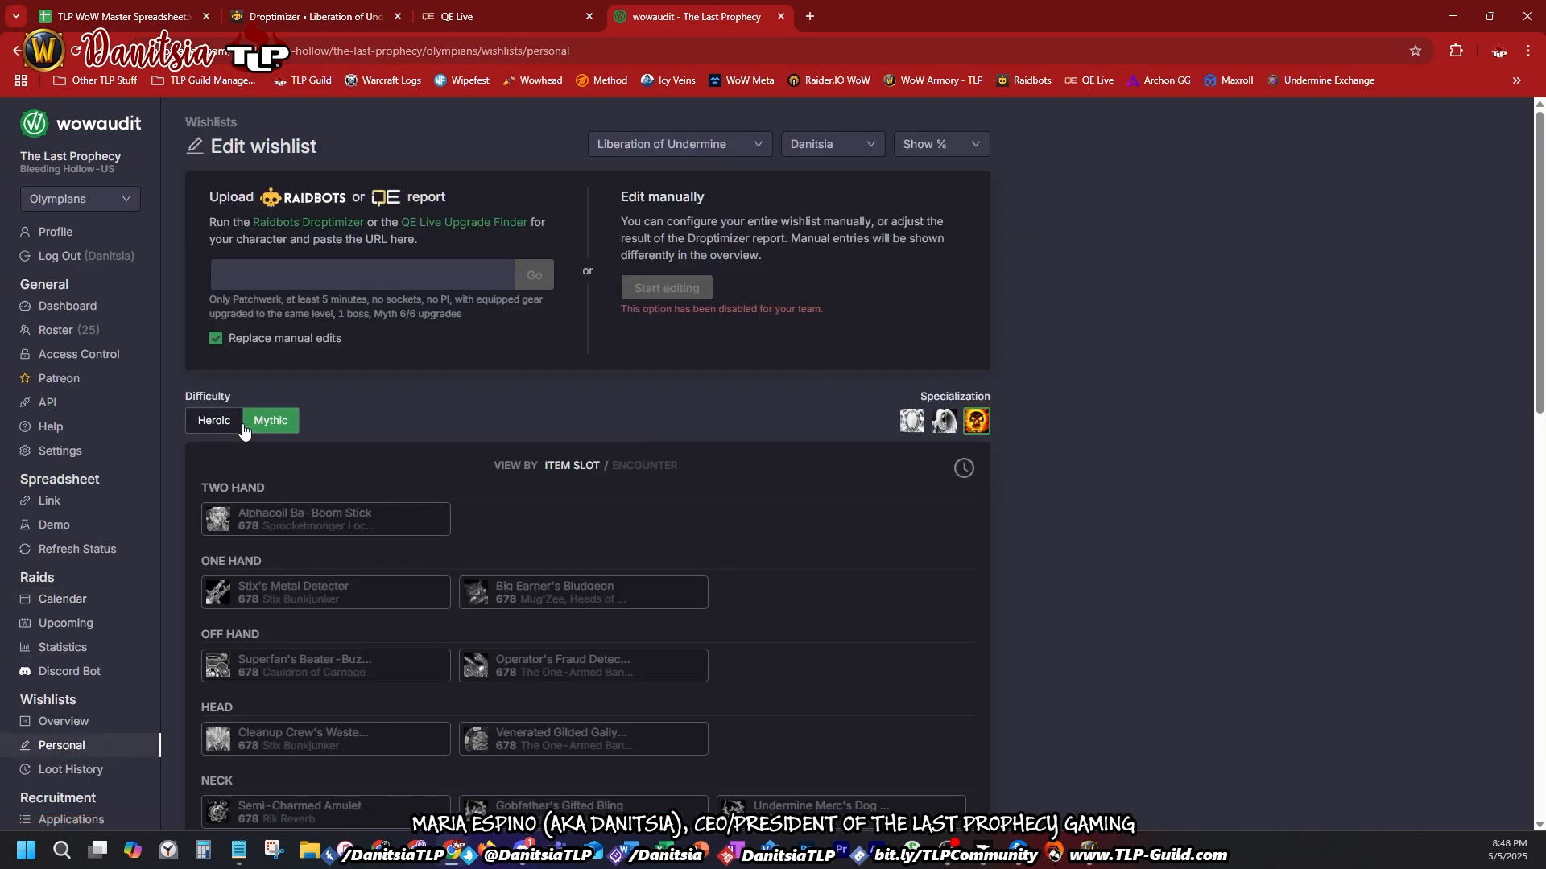
scroll(855, 673, "down", 7)
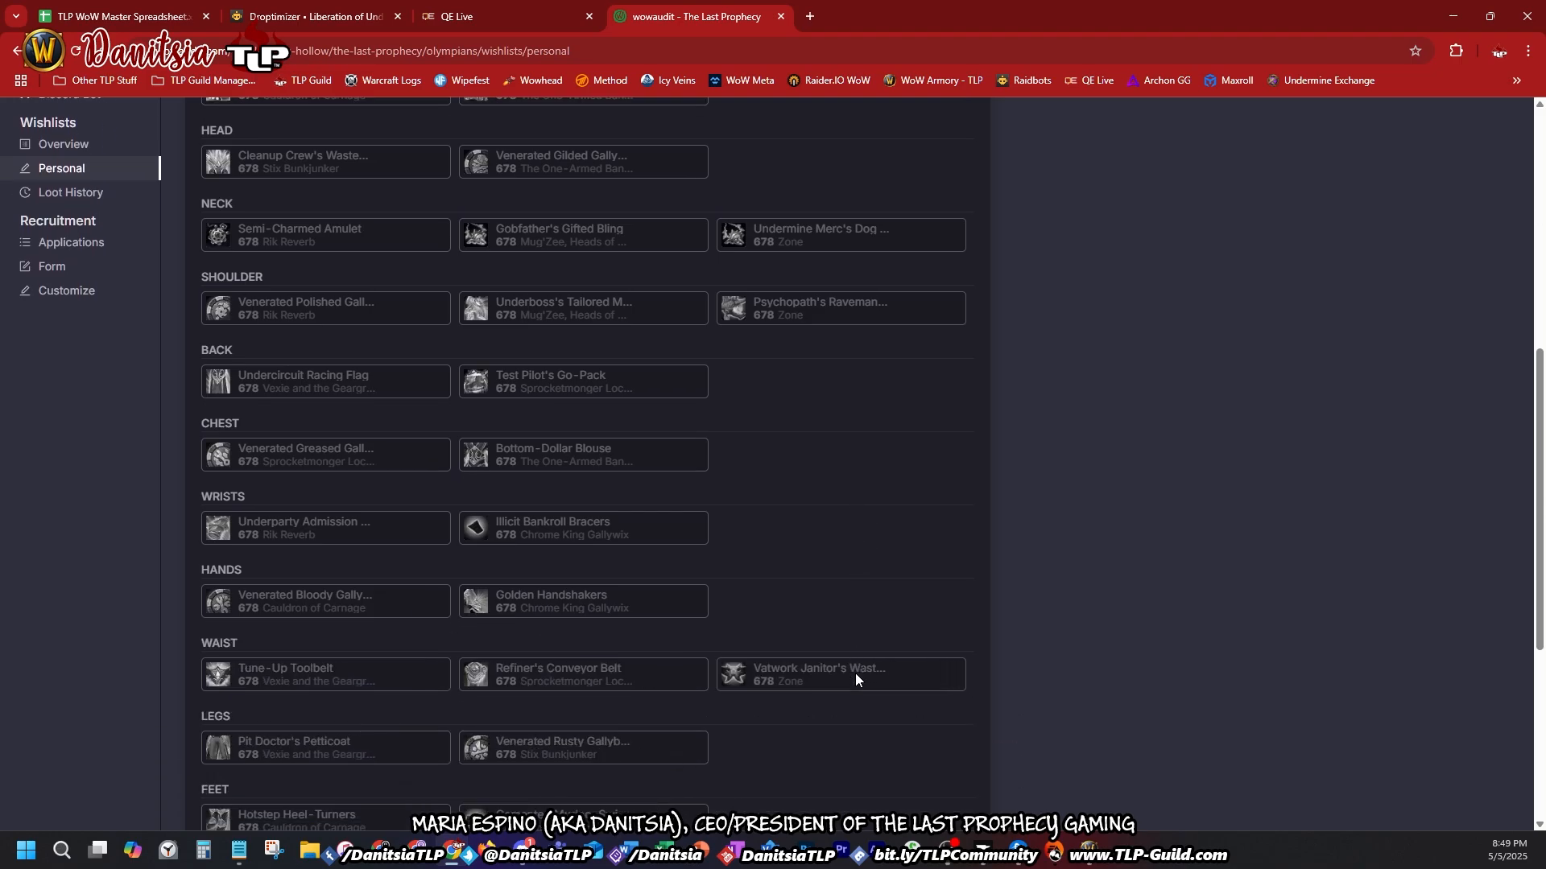
scroll(855, 673, "down", 5)
scroll(810, 626, "up", 4)
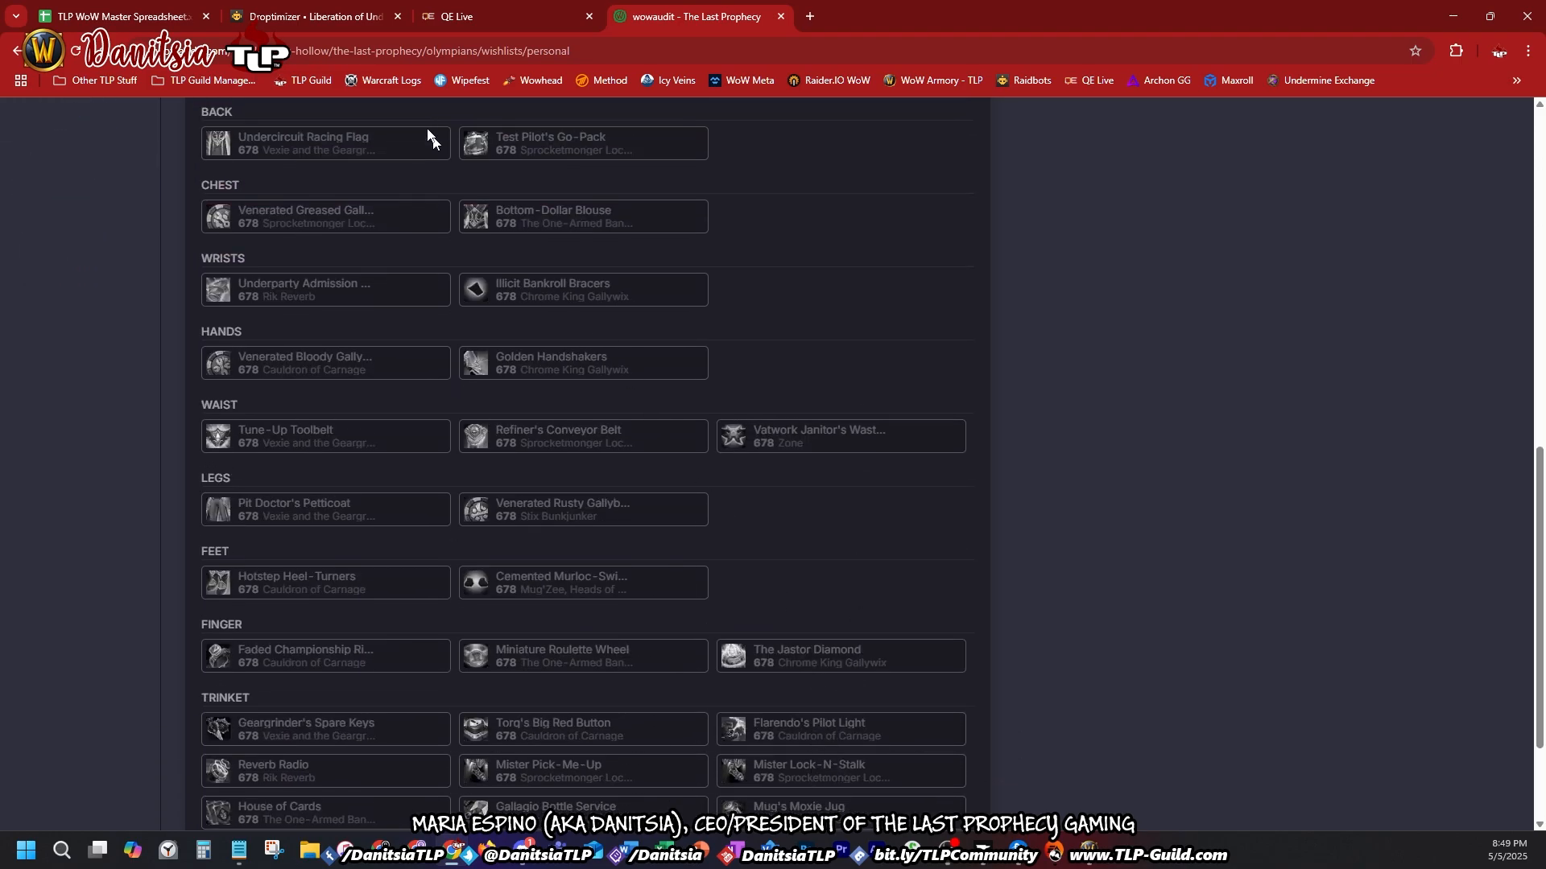
scroll(399, 398, "up", 8)
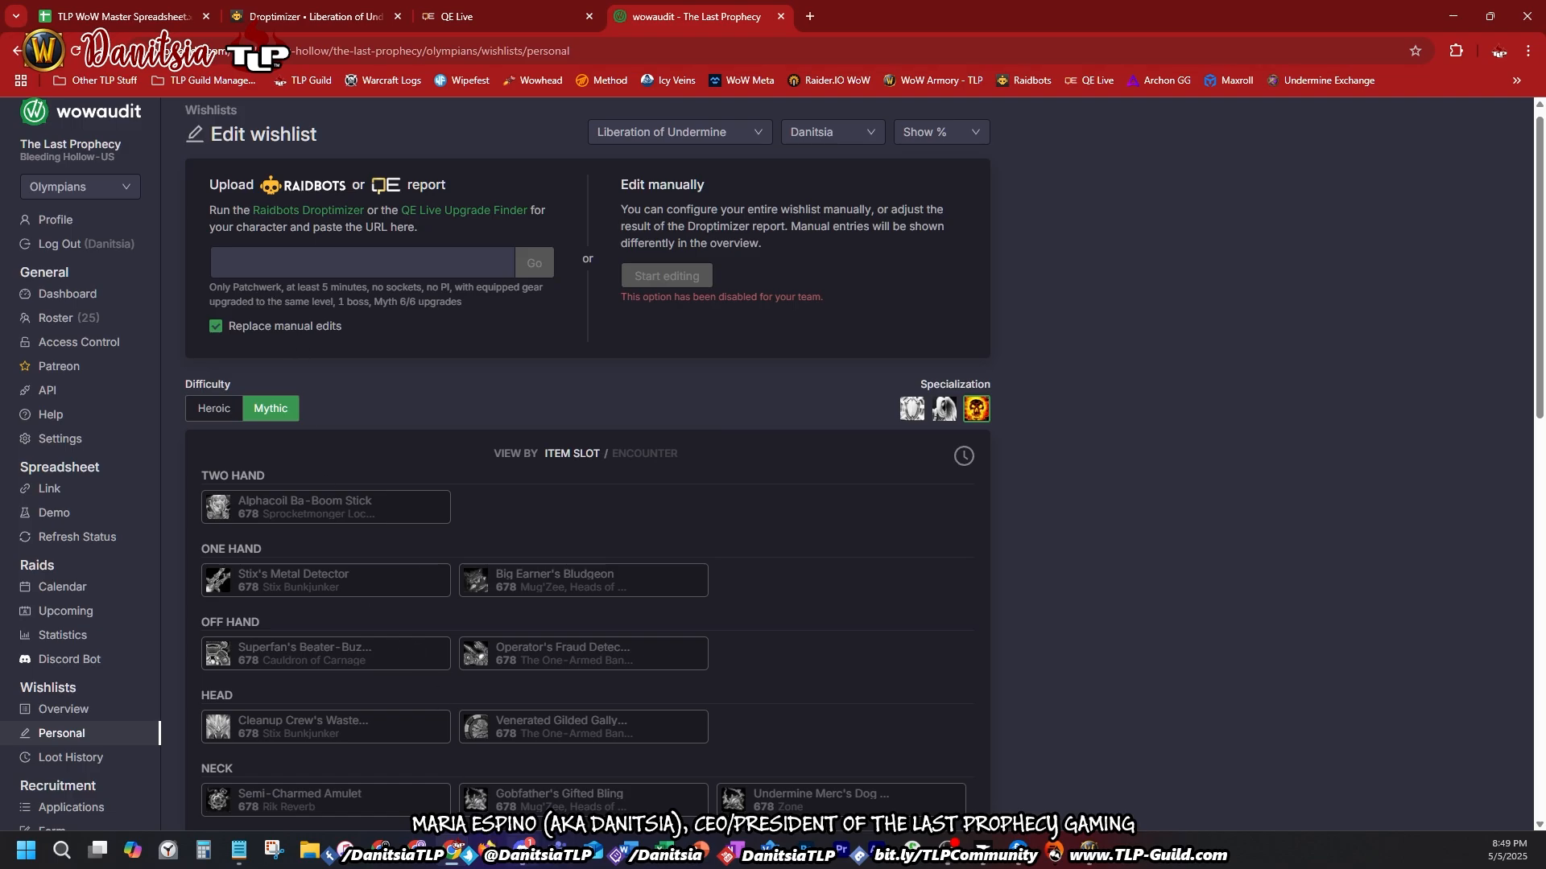
Step: Switch to Discord, submit the copied Droptimizer report URL with wowaudit's /wishlist command in bot-commands, and dismiss the bot's reply
left_click(525, 852)
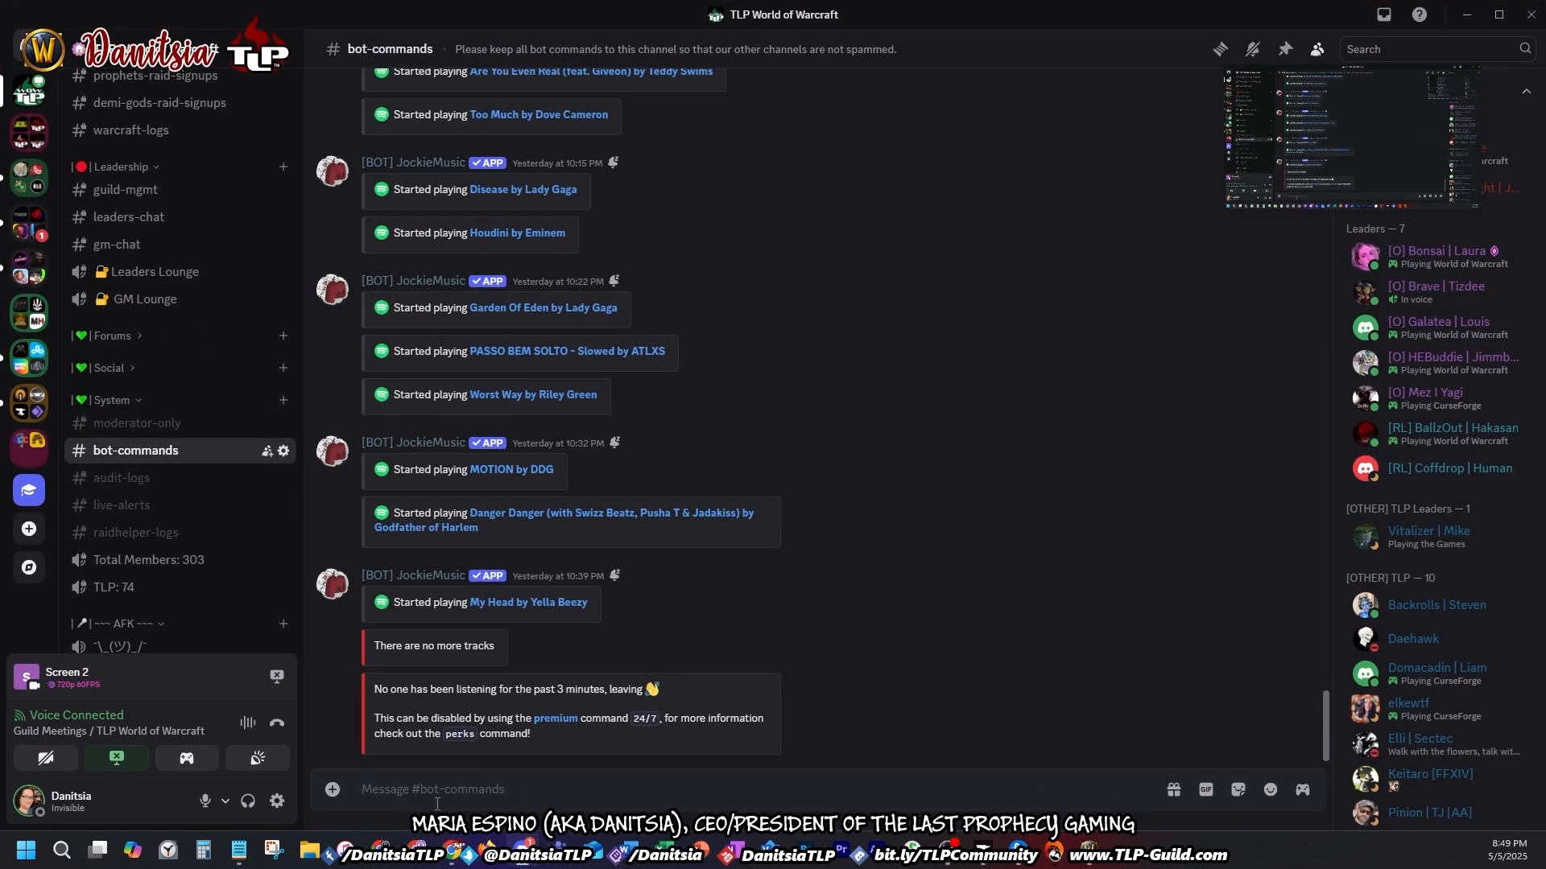
type("/")
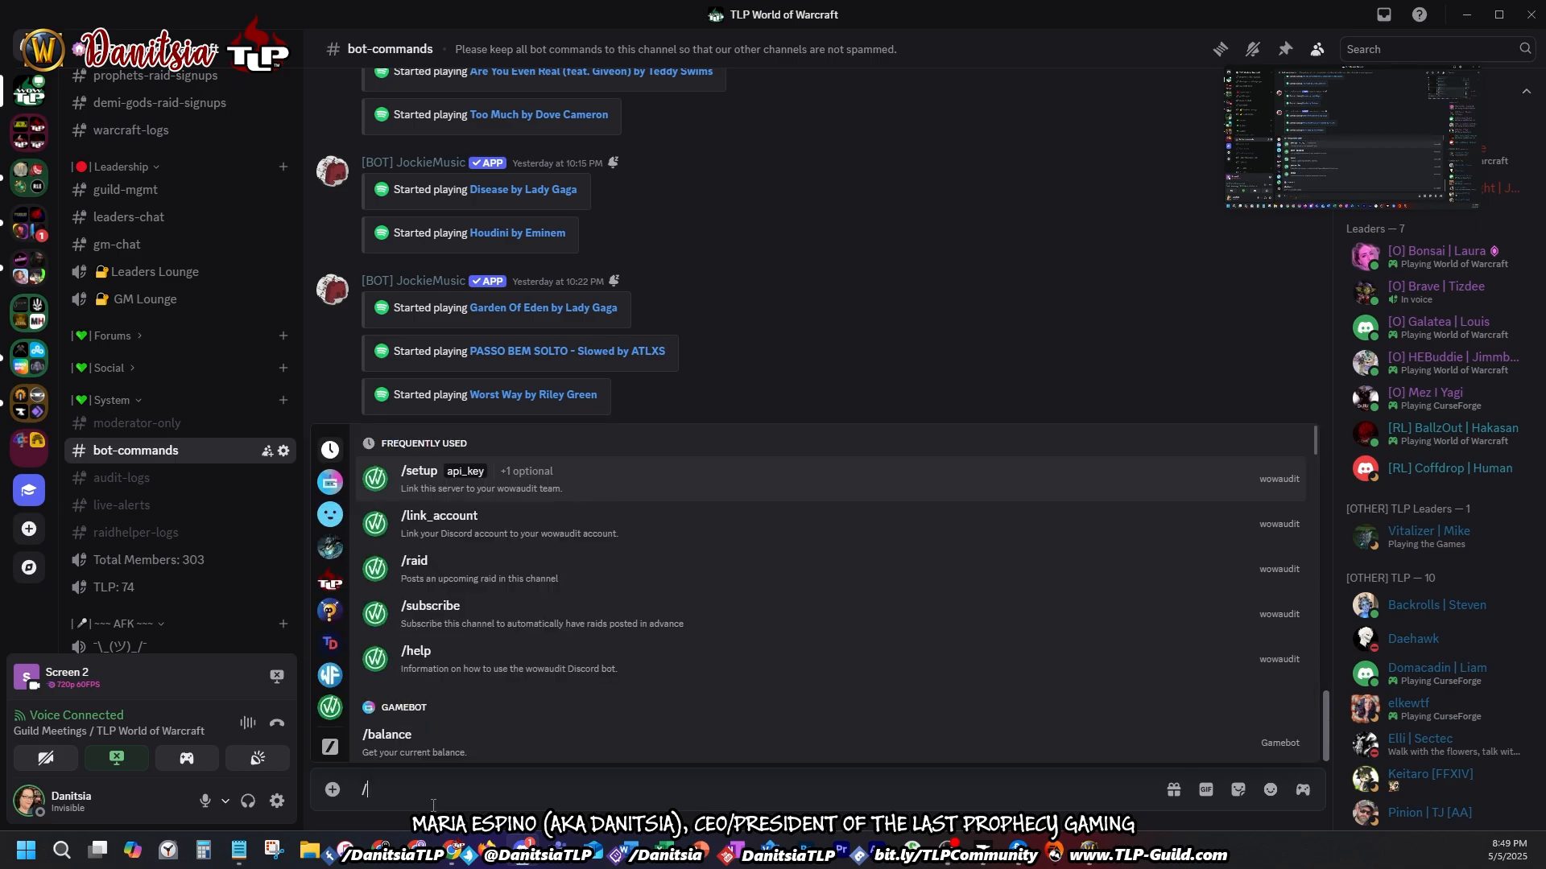
type("wishli")
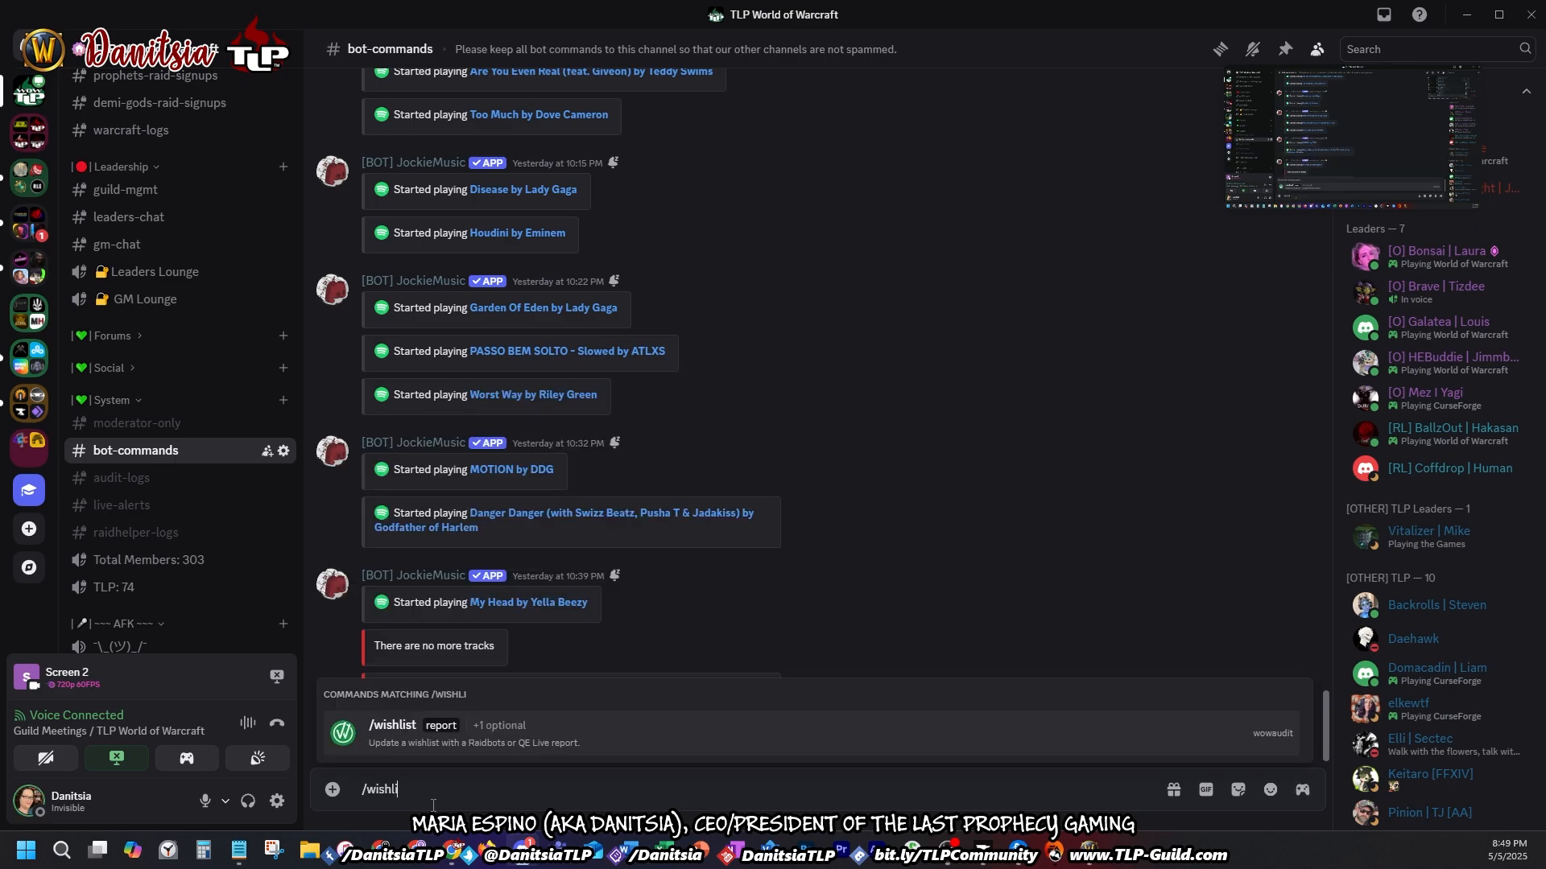
type("st")
key("Tab")
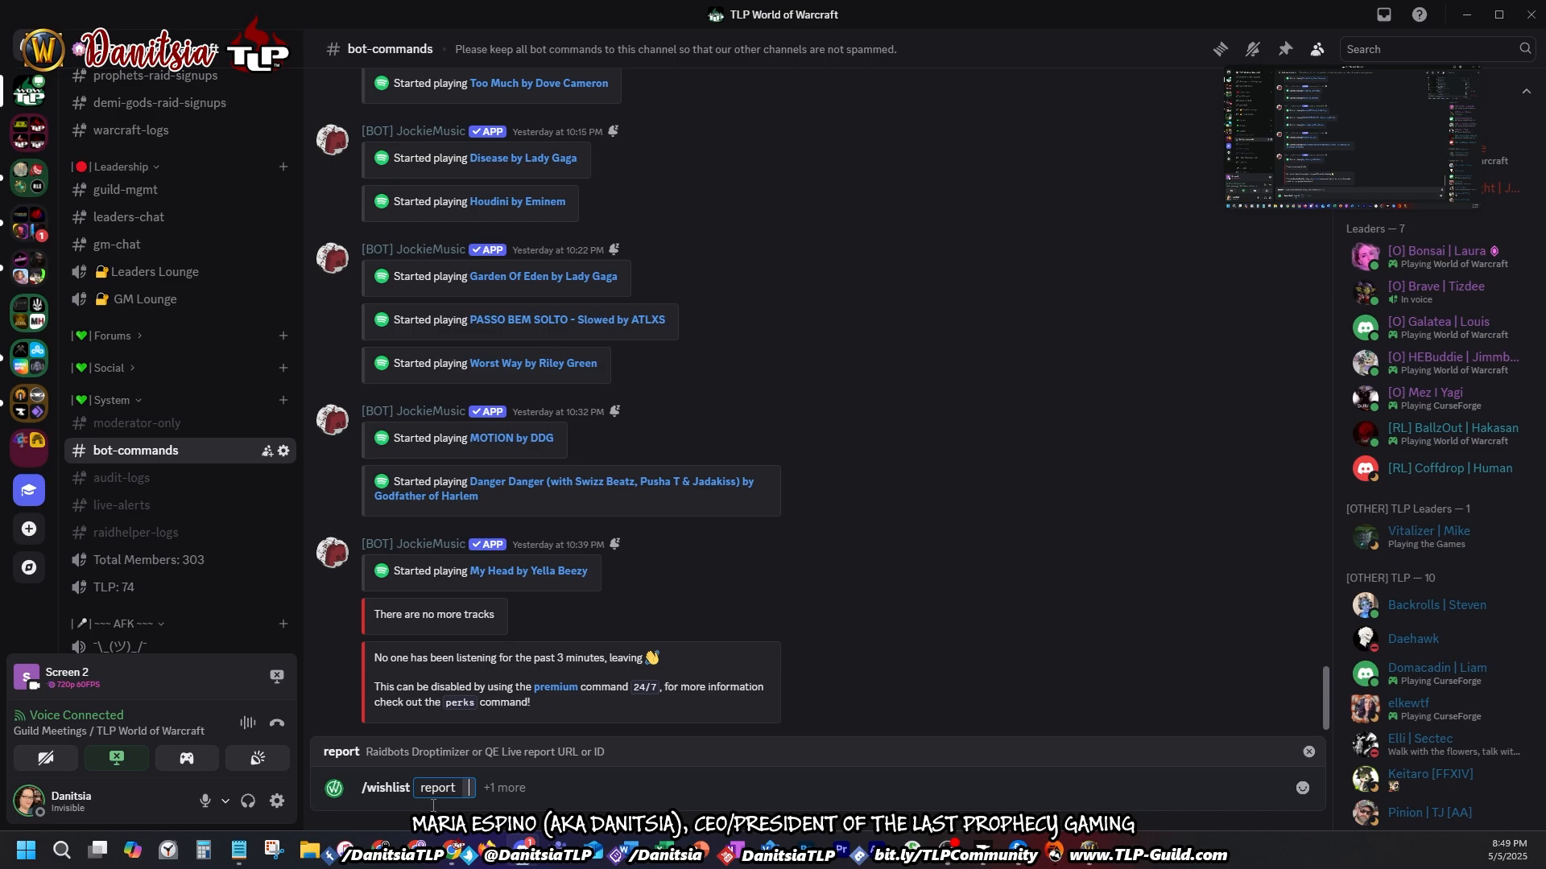
key("ctrl+v")
key("Return")
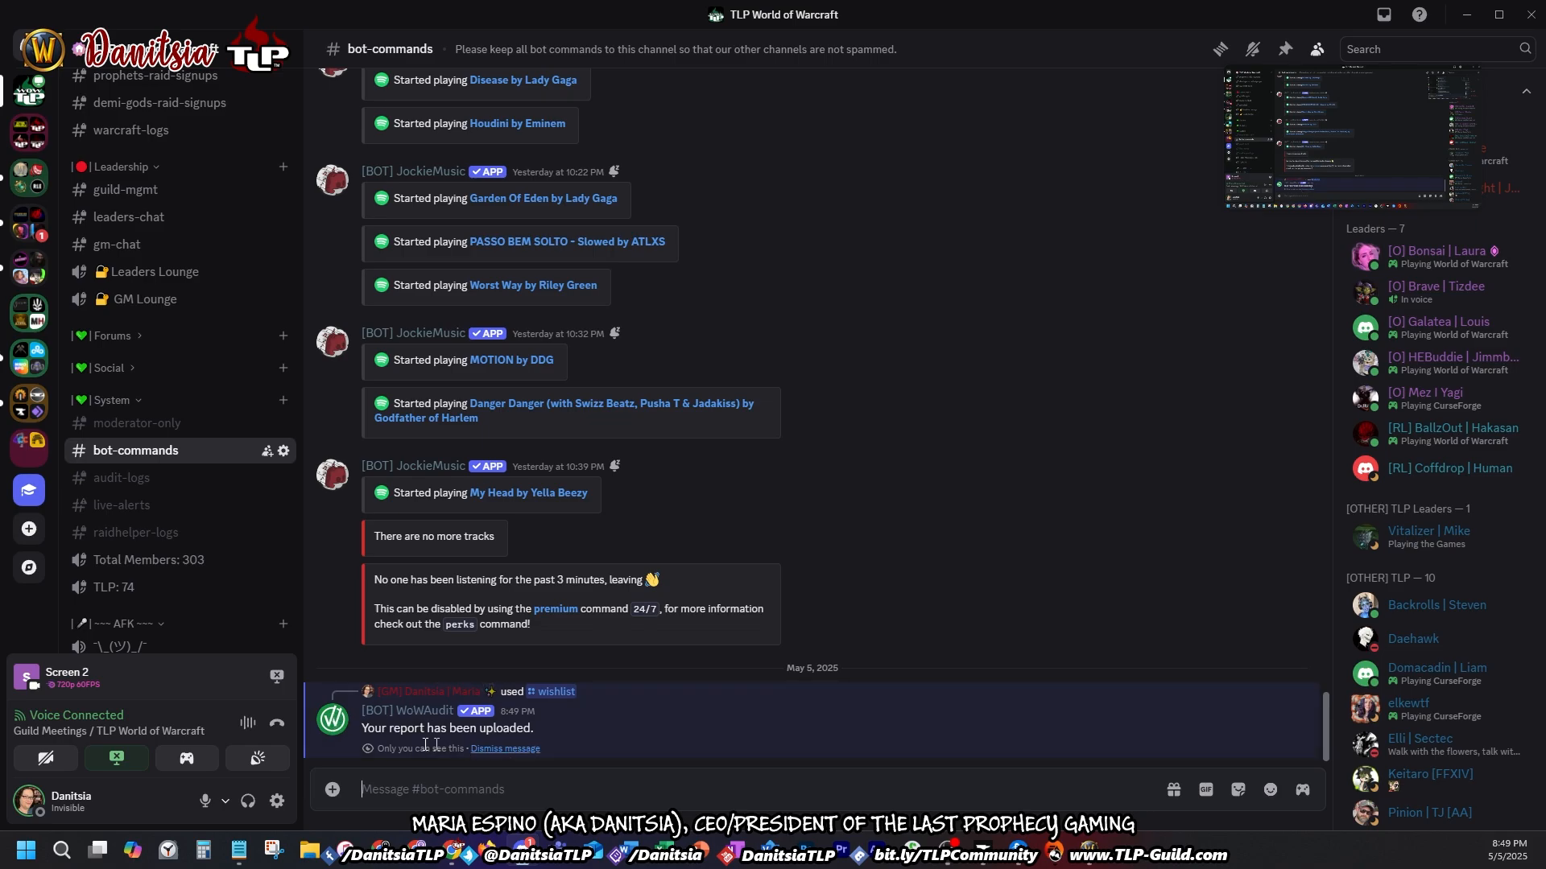
left_click(516, 752)
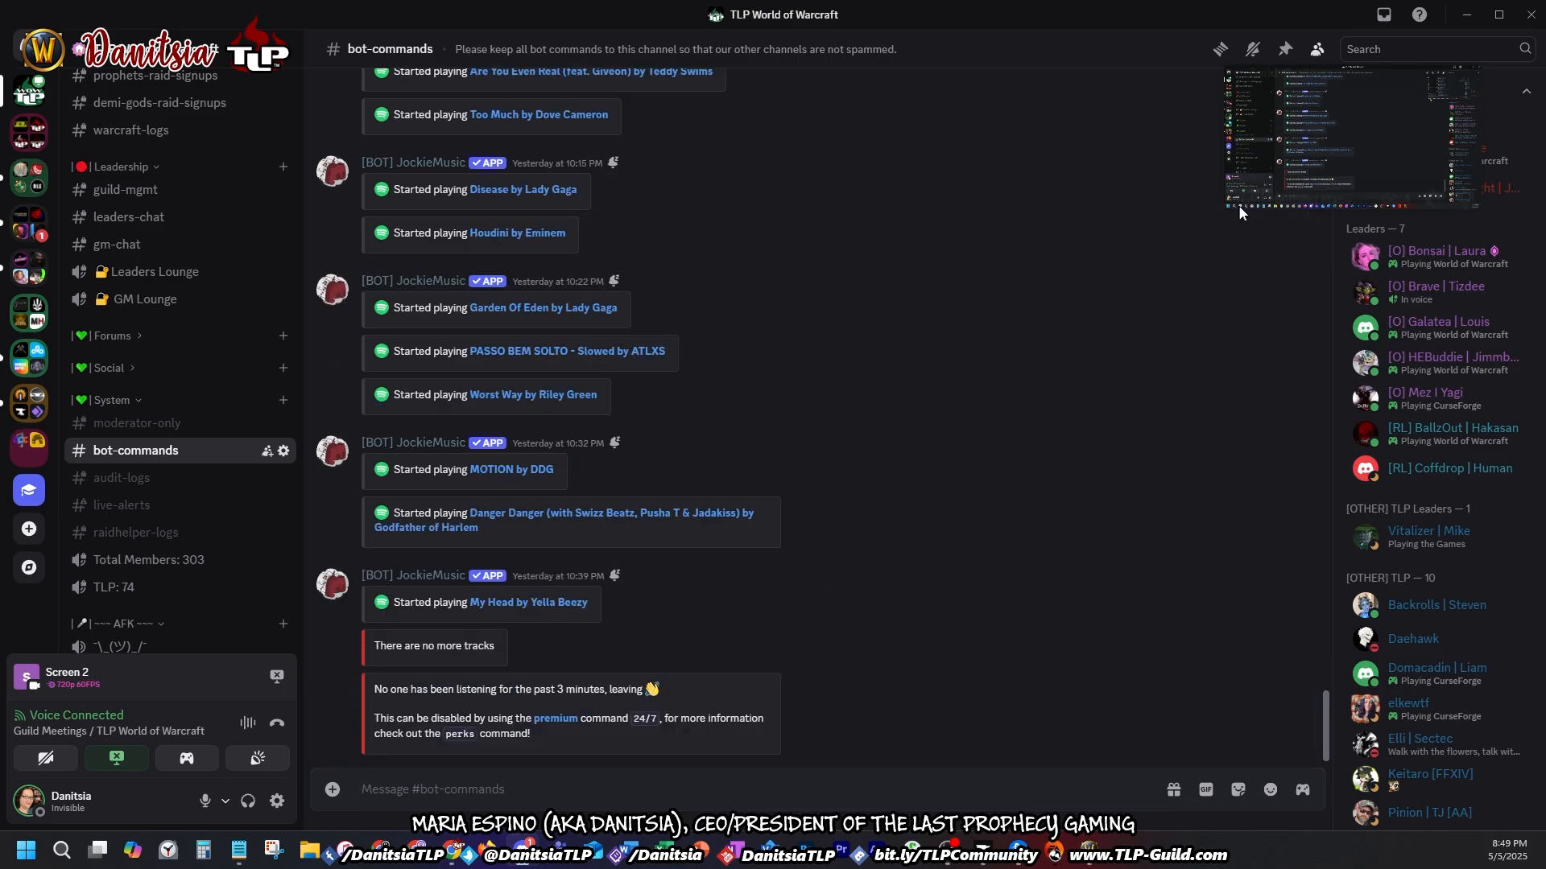
Step: Return to the browser, reload the personal wishlist on wowaudit, and look through the Mythic upgrade percentages by item slot
left_click(1466, 15)
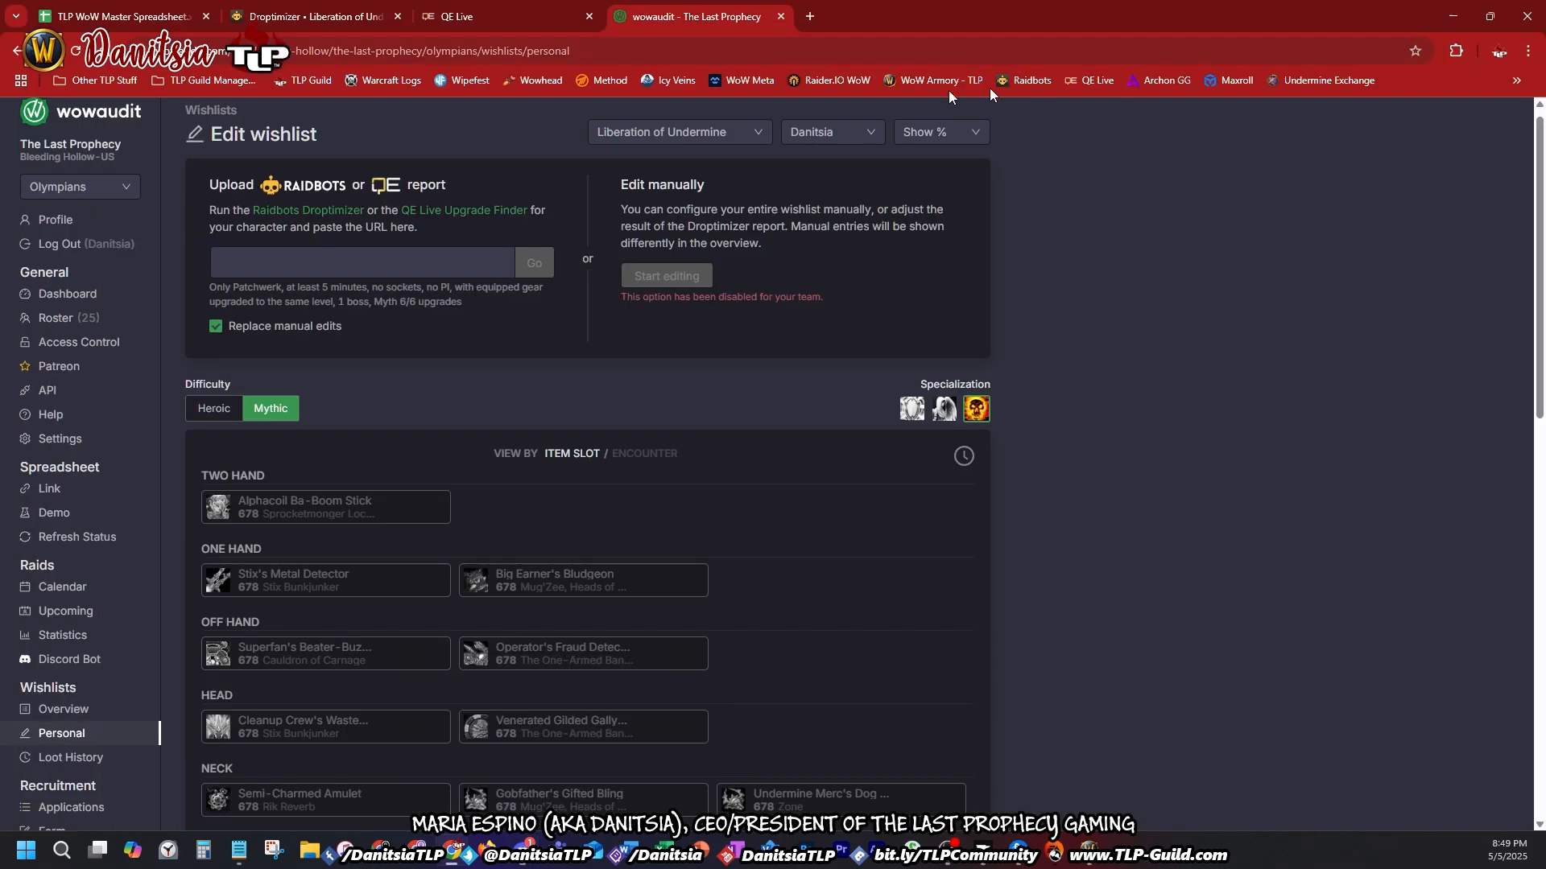
left_click(75, 51)
scroll(966, 622, "down", 1)
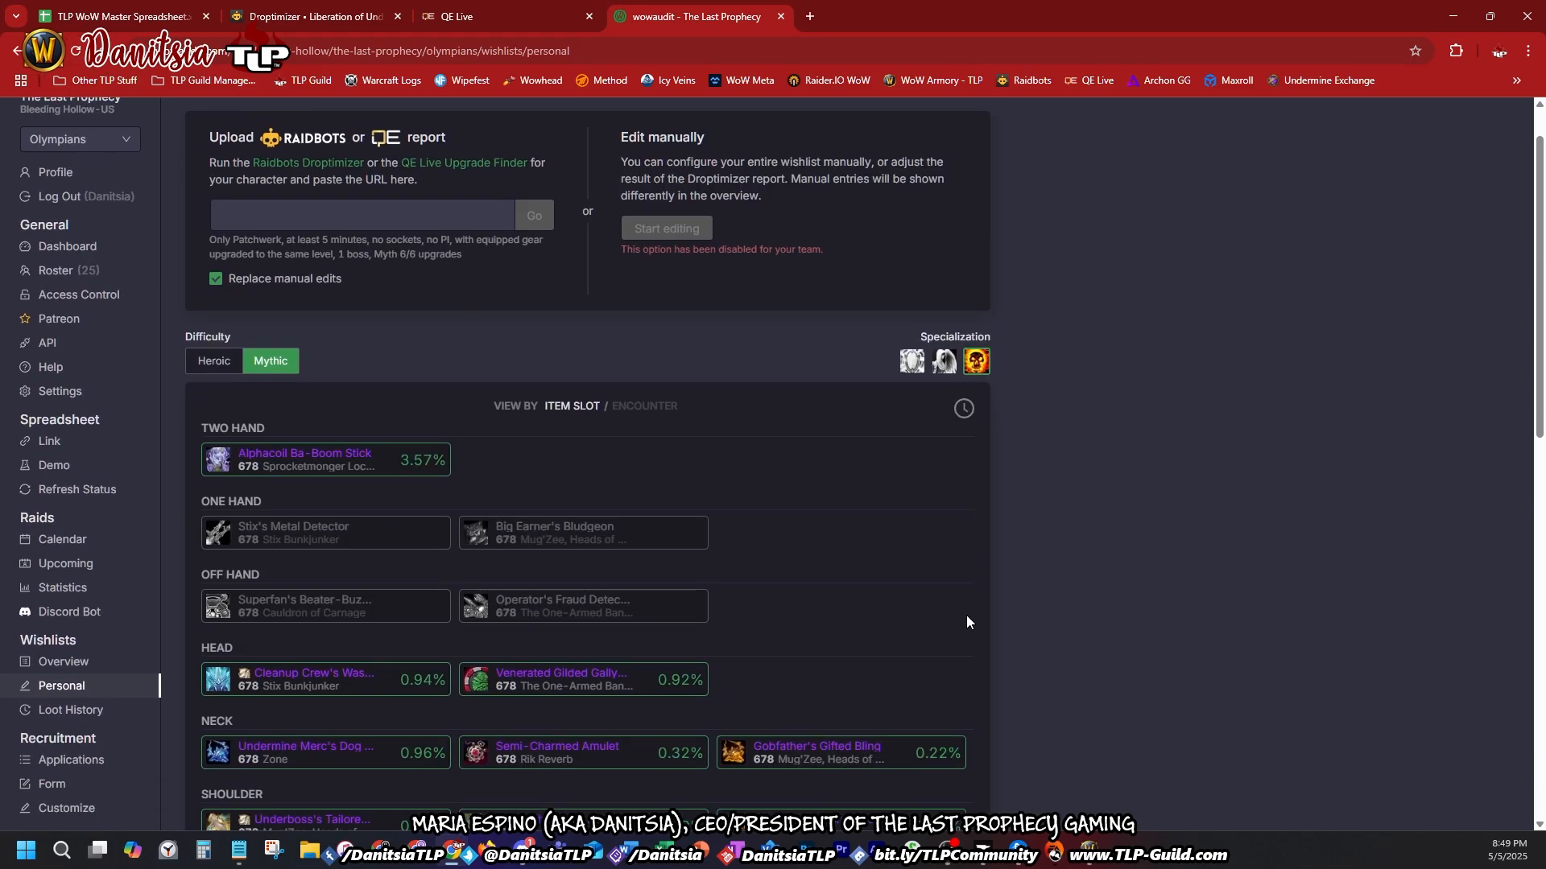
scroll(966, 621, "down", 5)
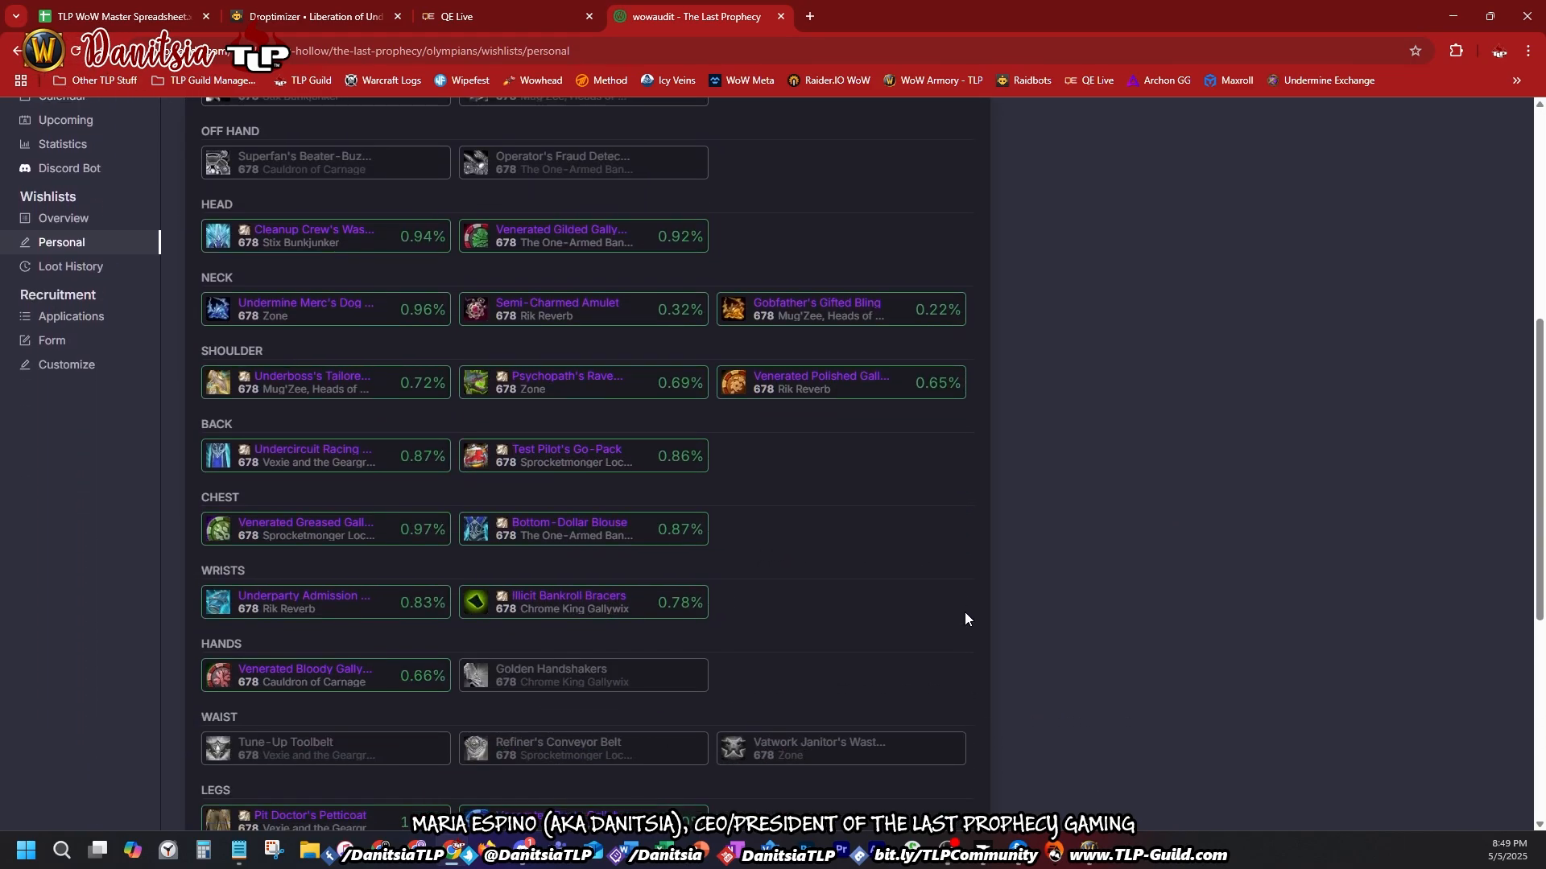
scroll(966, 613, "down", 6)
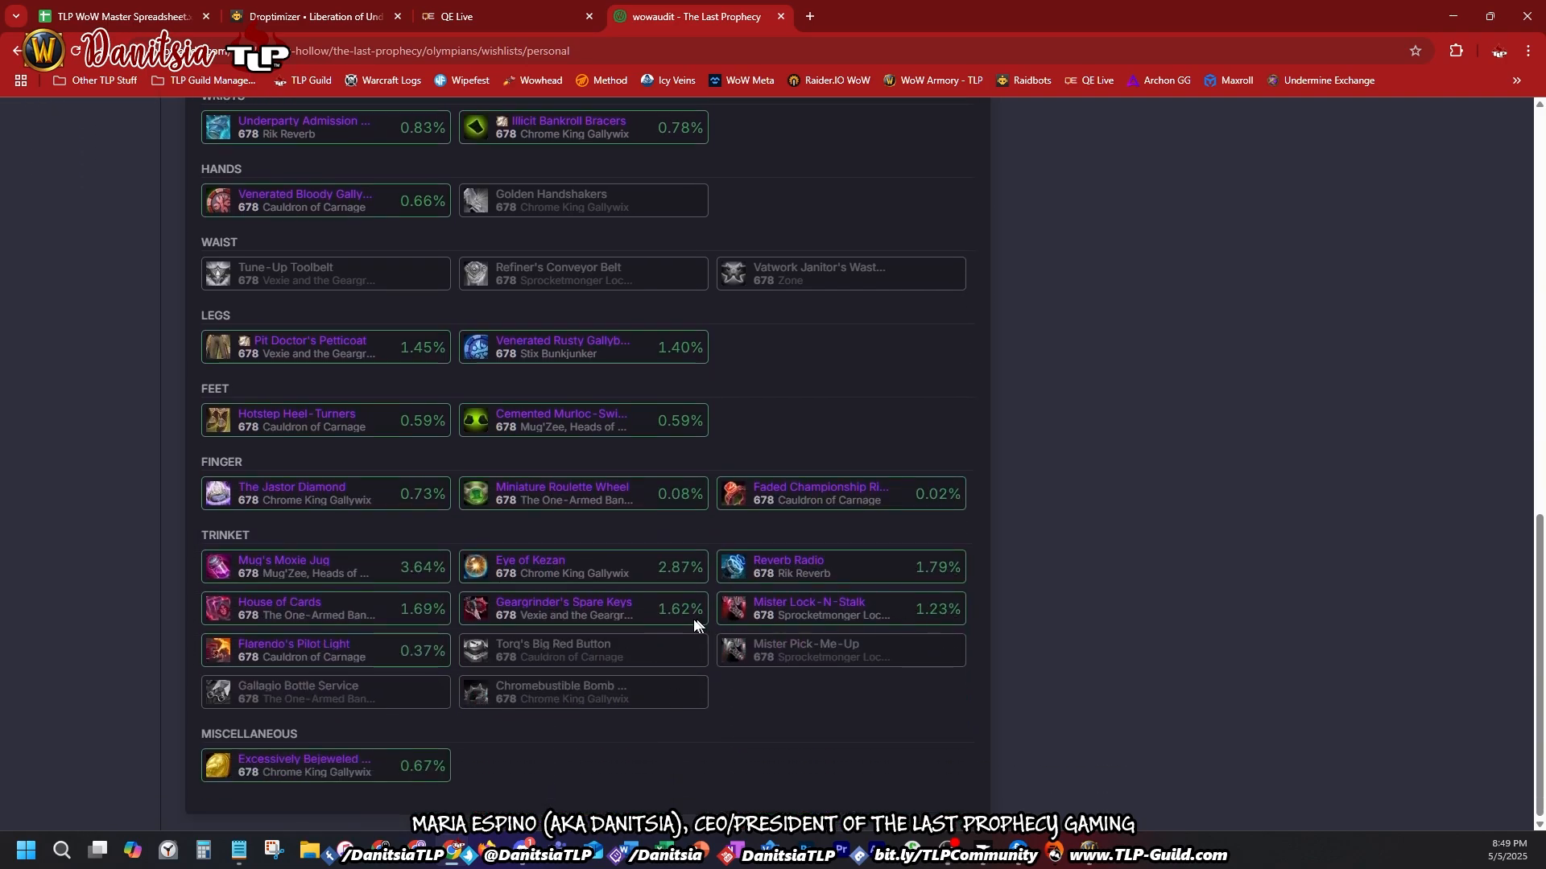
scroll(453, 673, "up", 10)
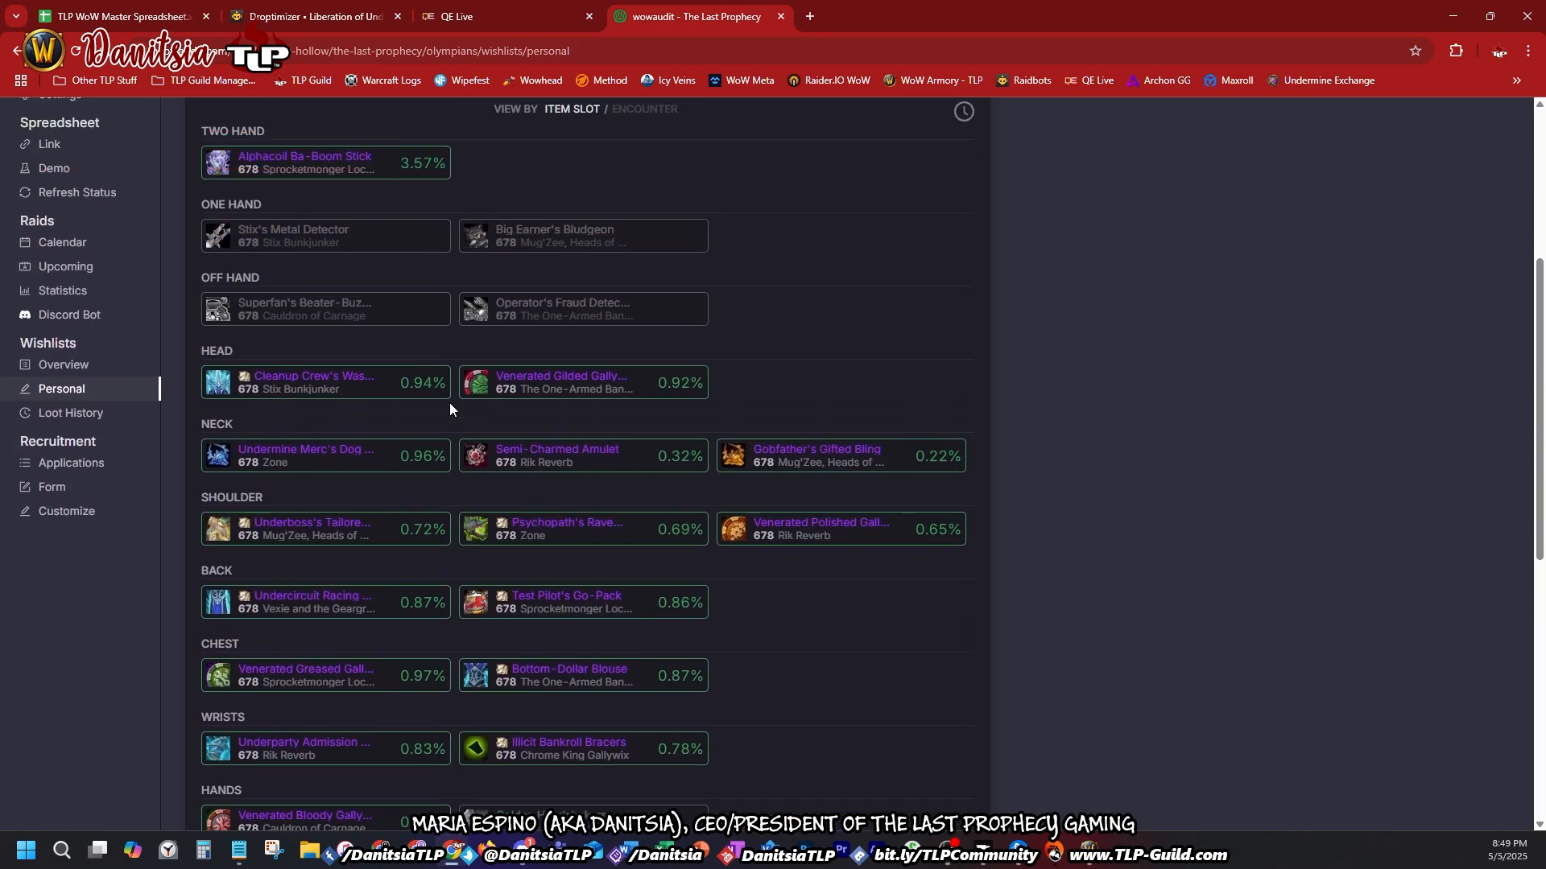
scroll(438, 327, "up", 2)
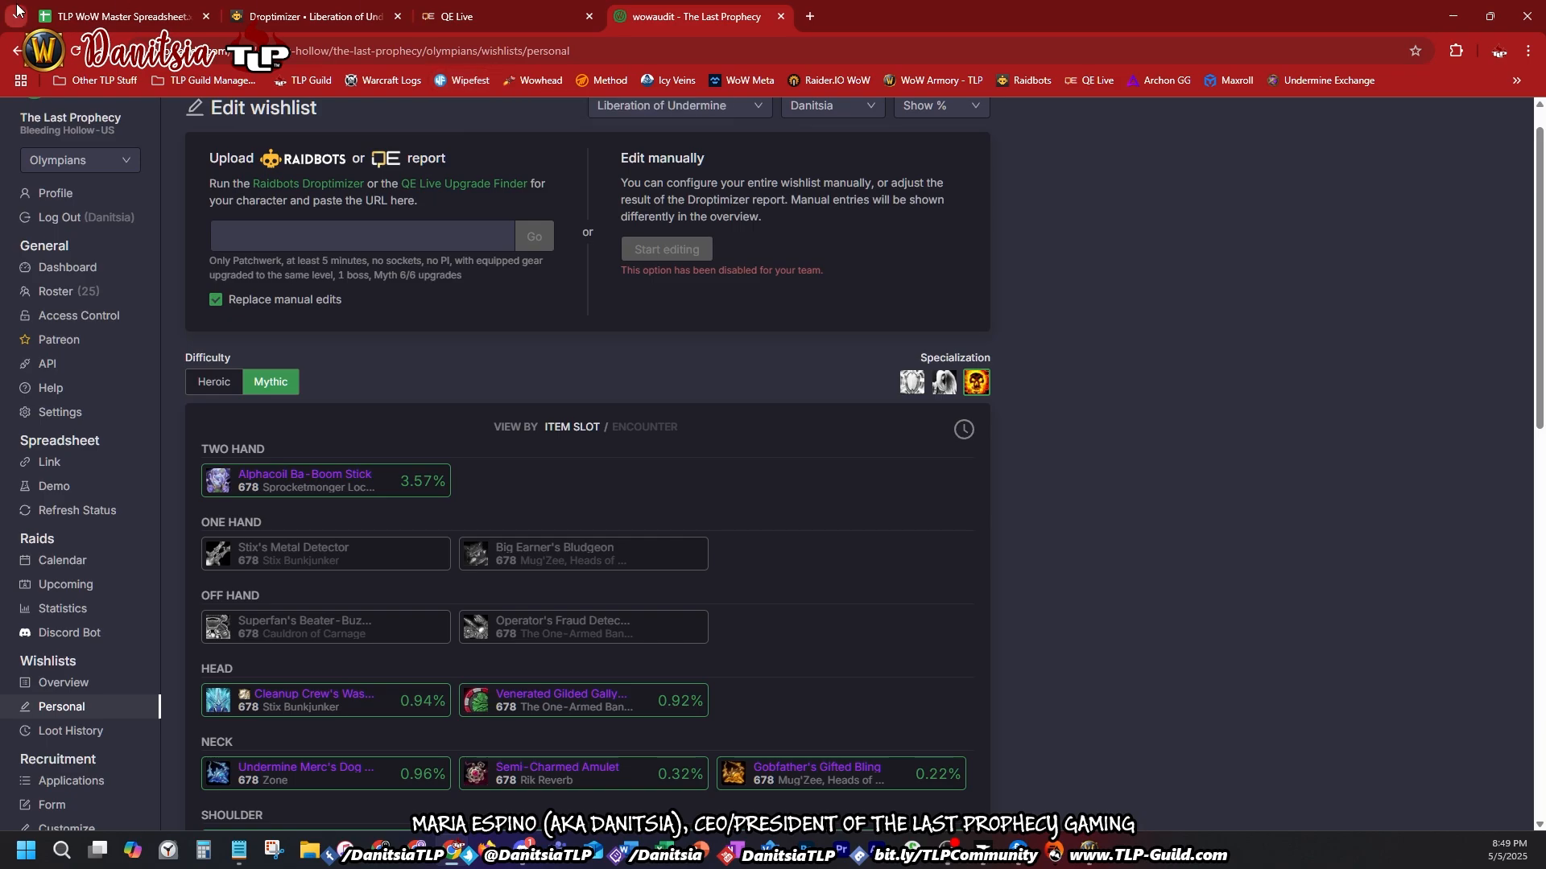
Step: Show the Droptimizer and QE Live reports saved in the Drop Upgrades bookmark folder, and close the QE Live report page
left_click(295, 6)
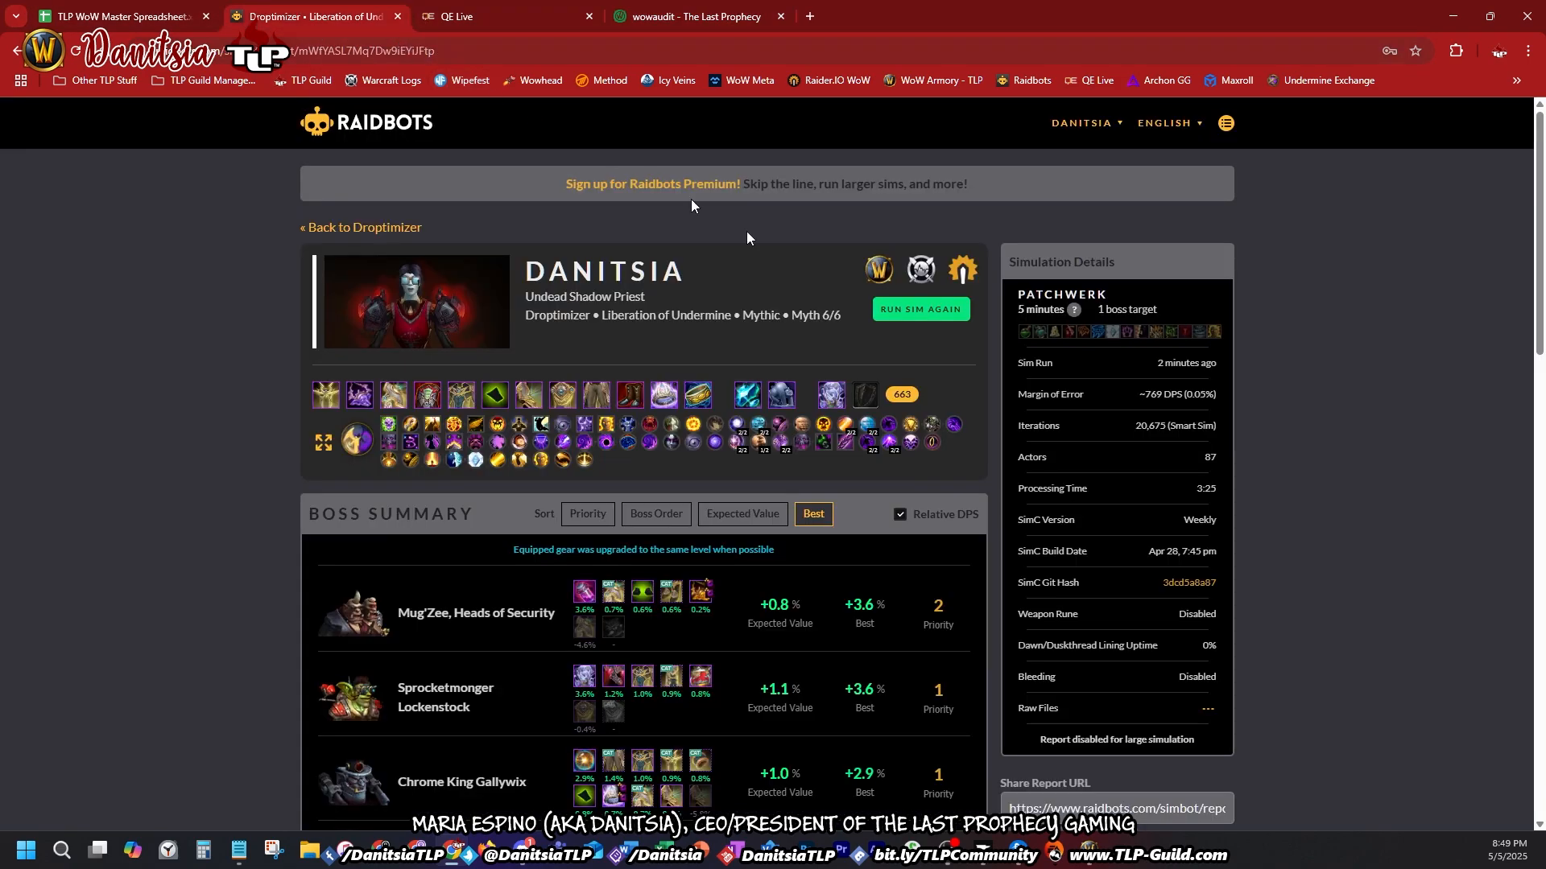
left_click(489, 15)
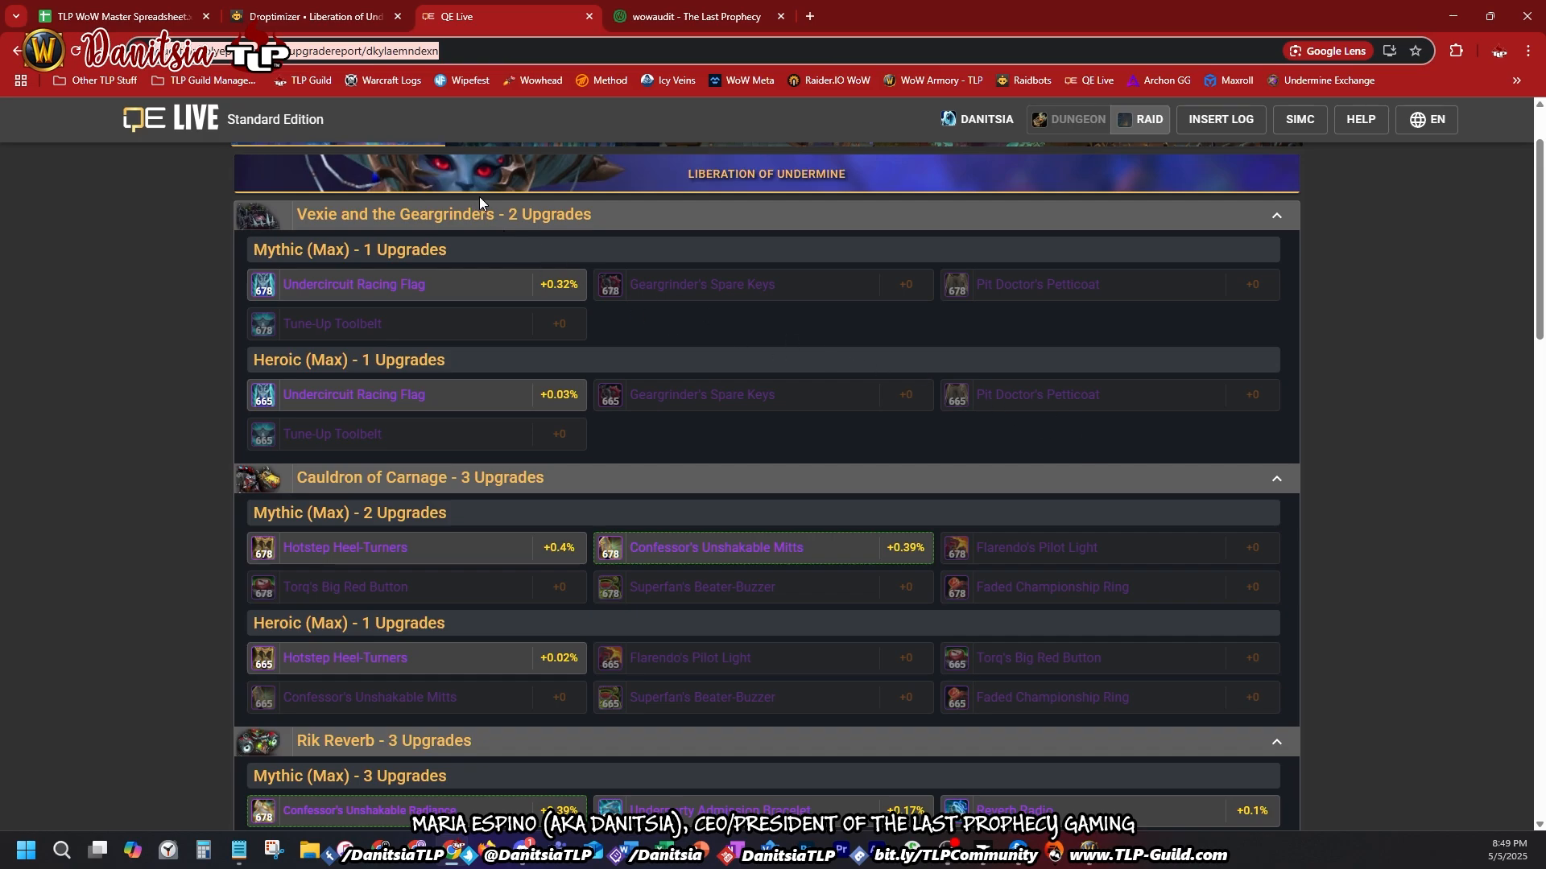
left_click(291, 16)
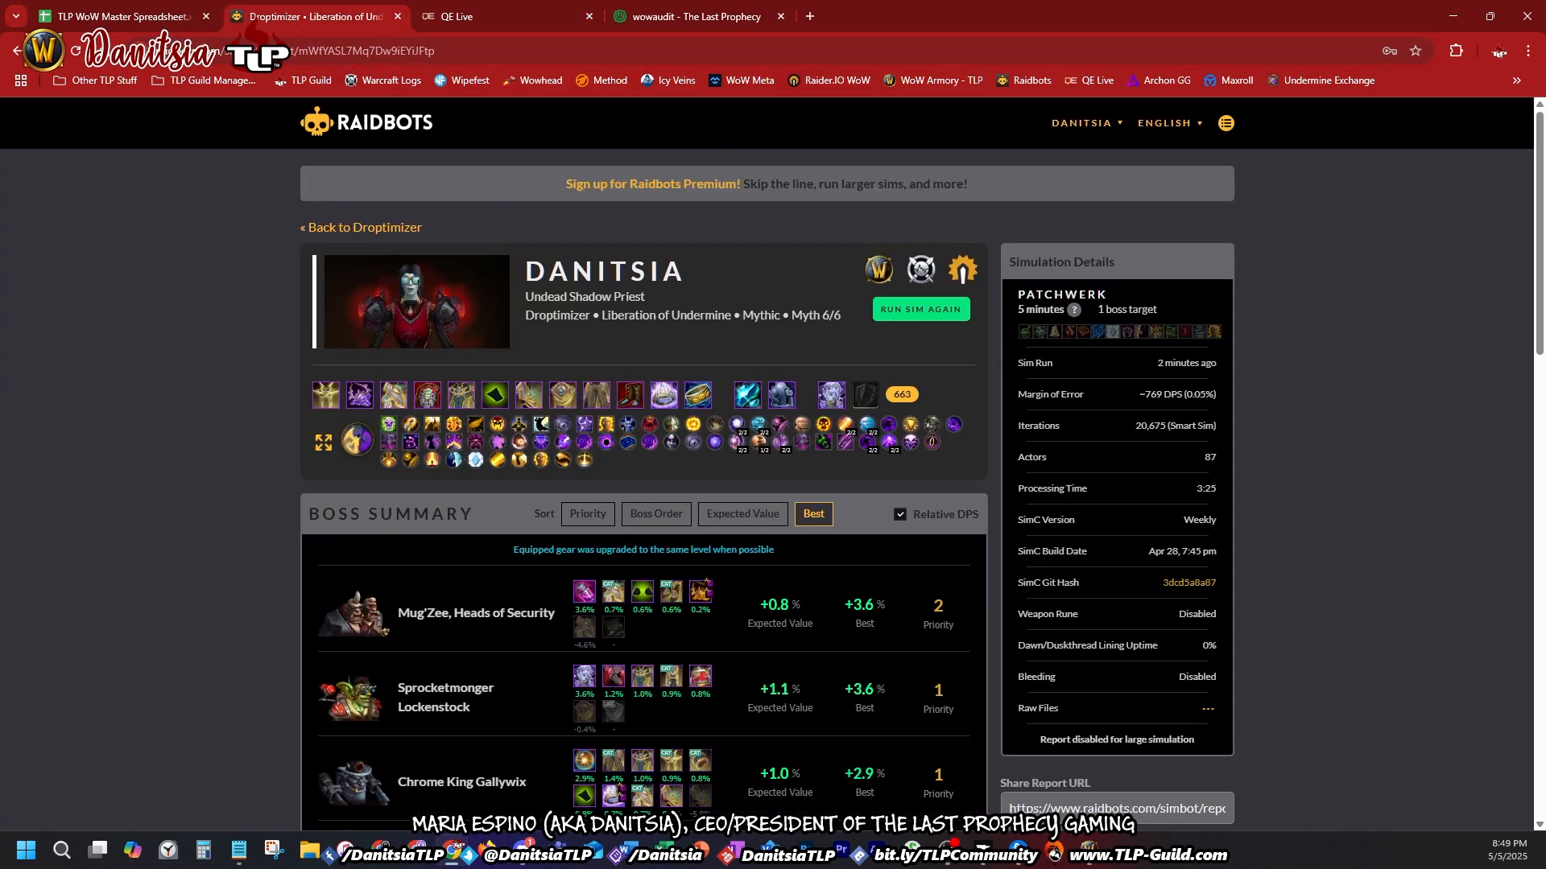
left_click_drag(138, 51, 1125, 172)
left_click(1513, 83)
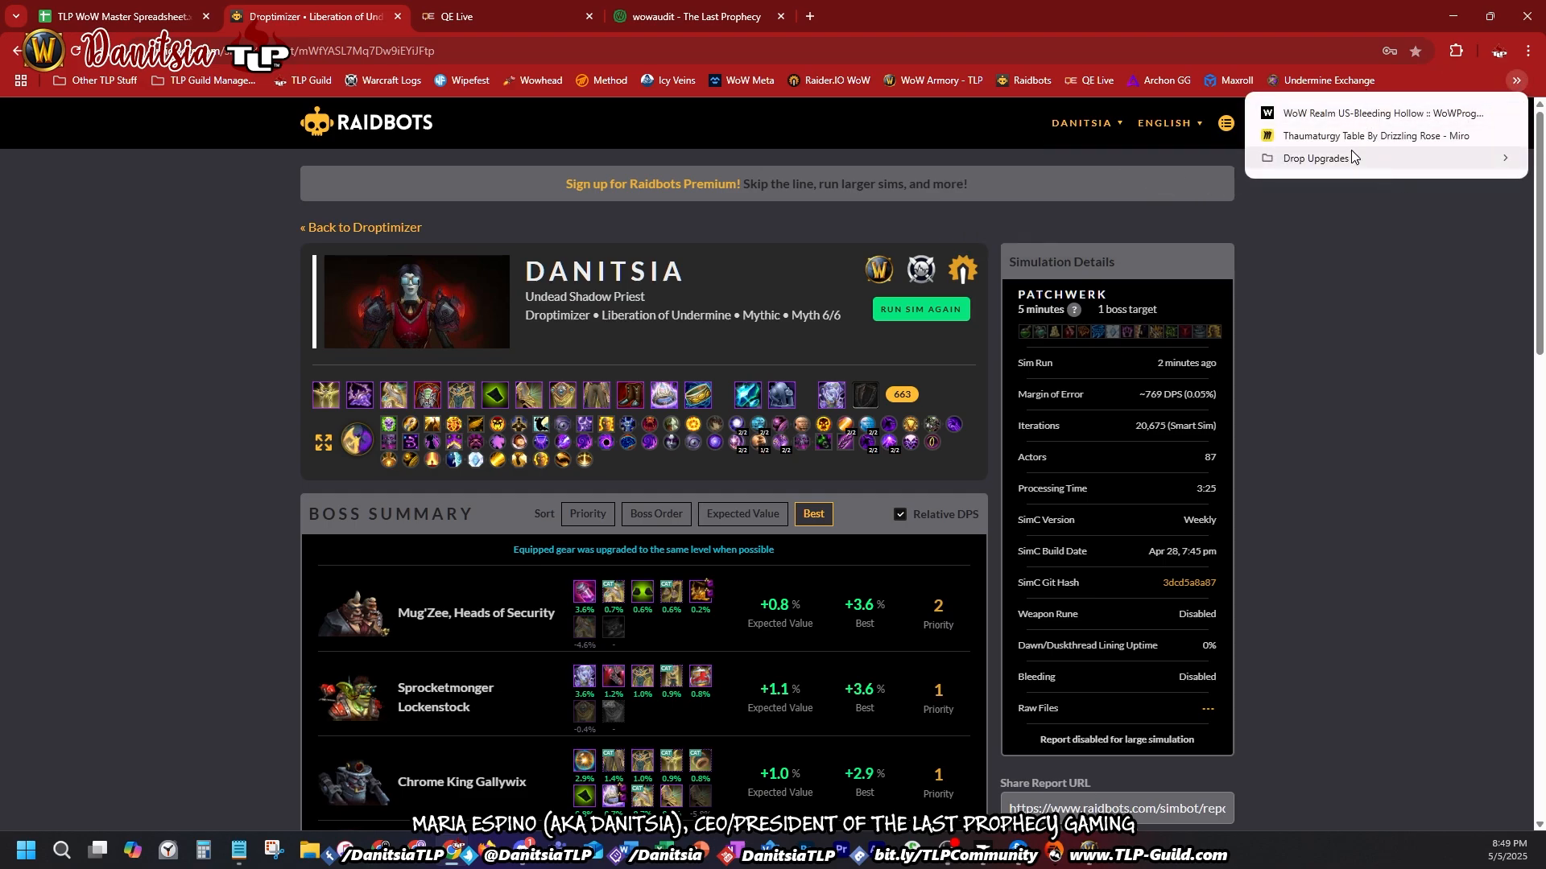
mouse_move(1340, 168)
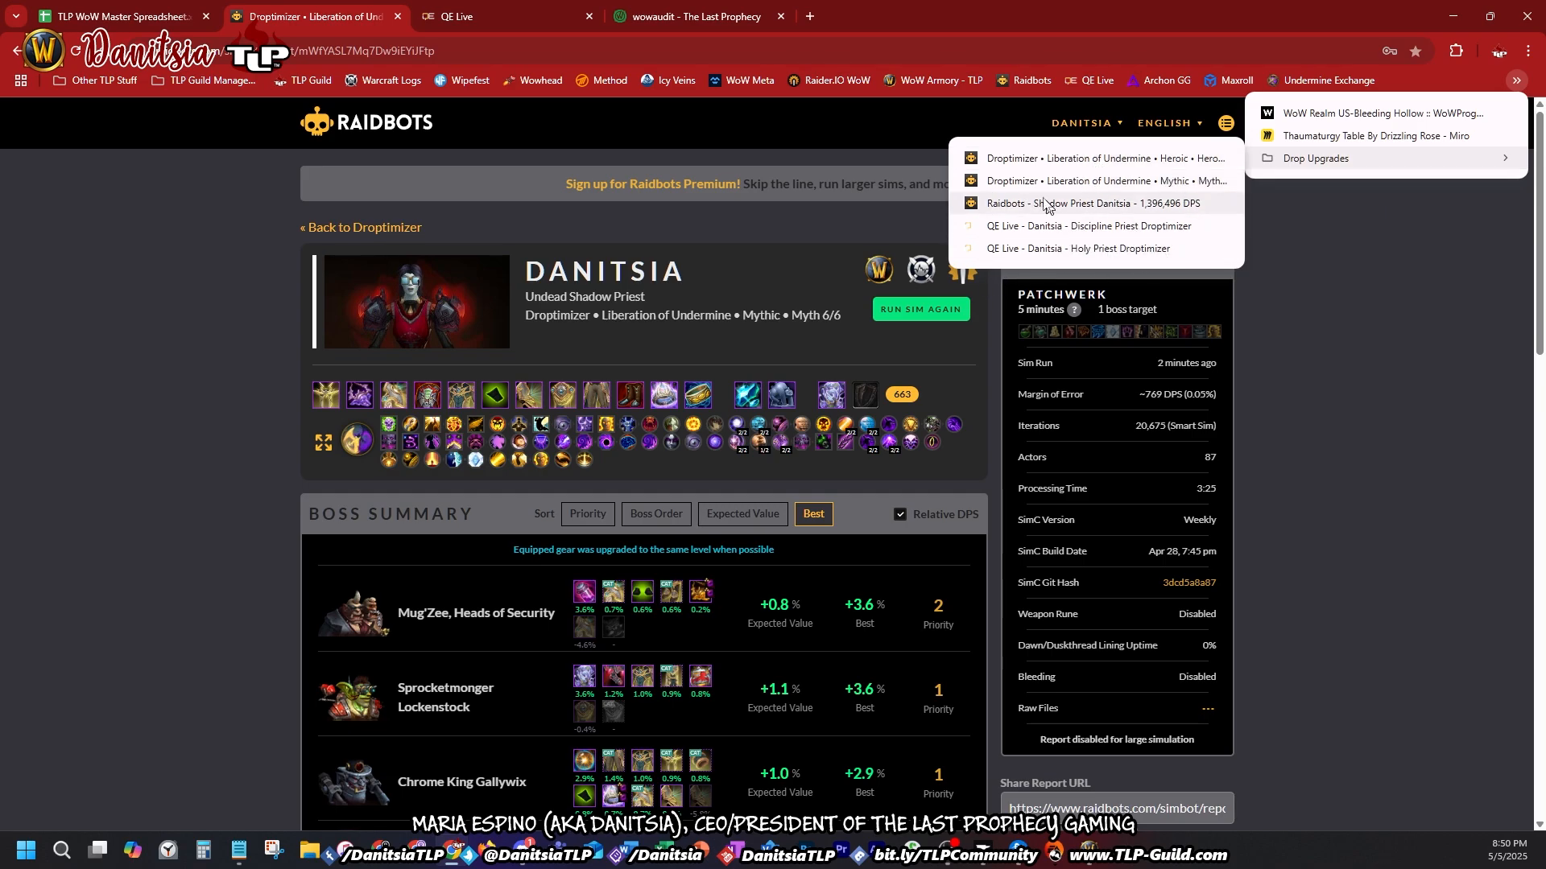
left_click(489, 16)
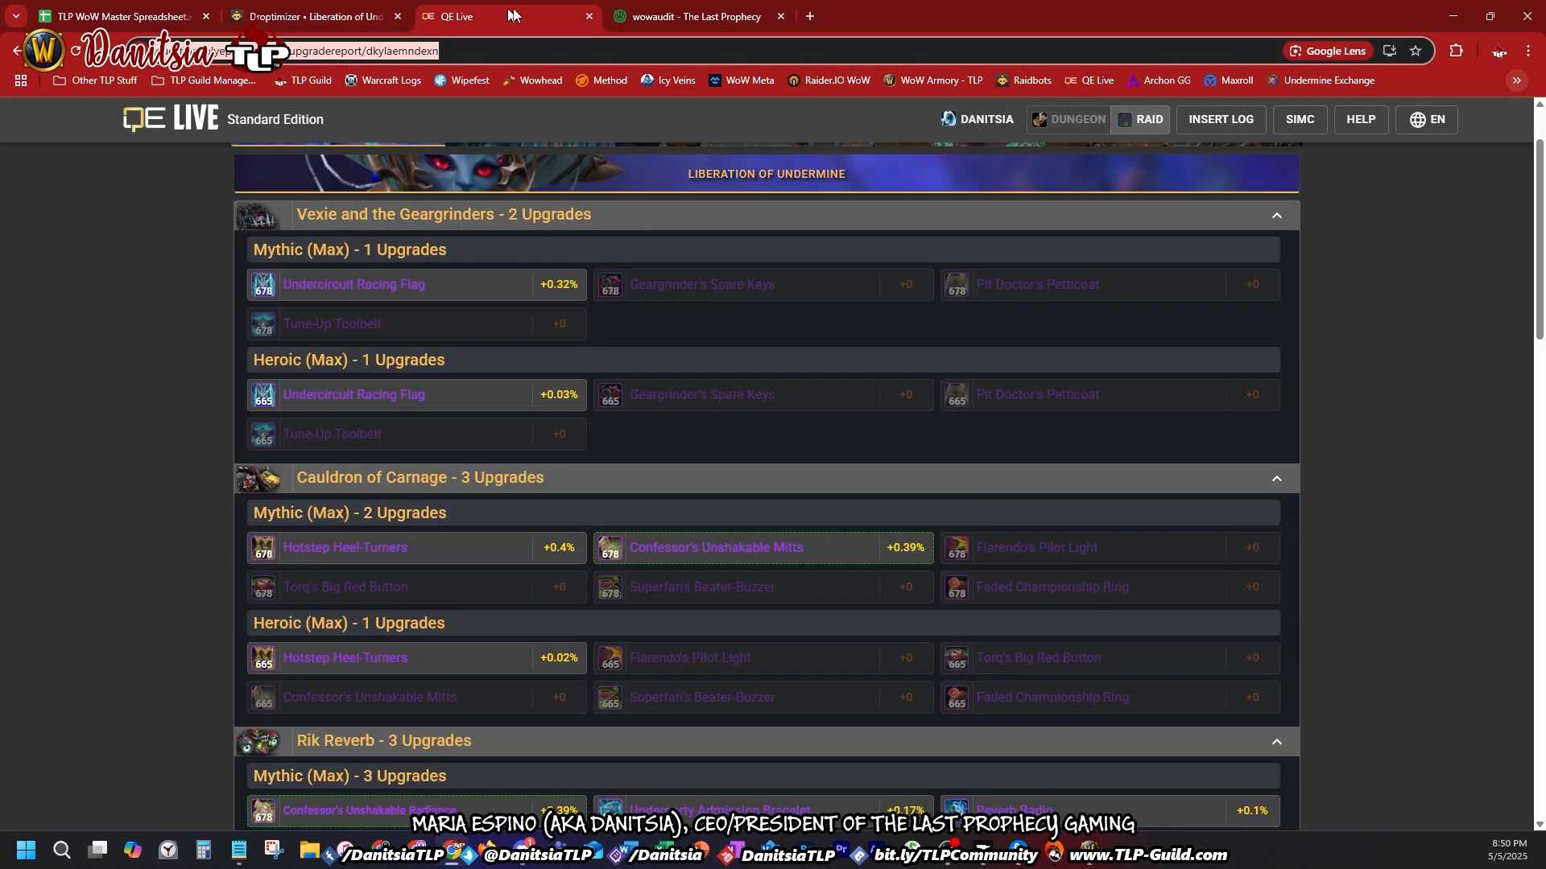
left_click(590, 16)
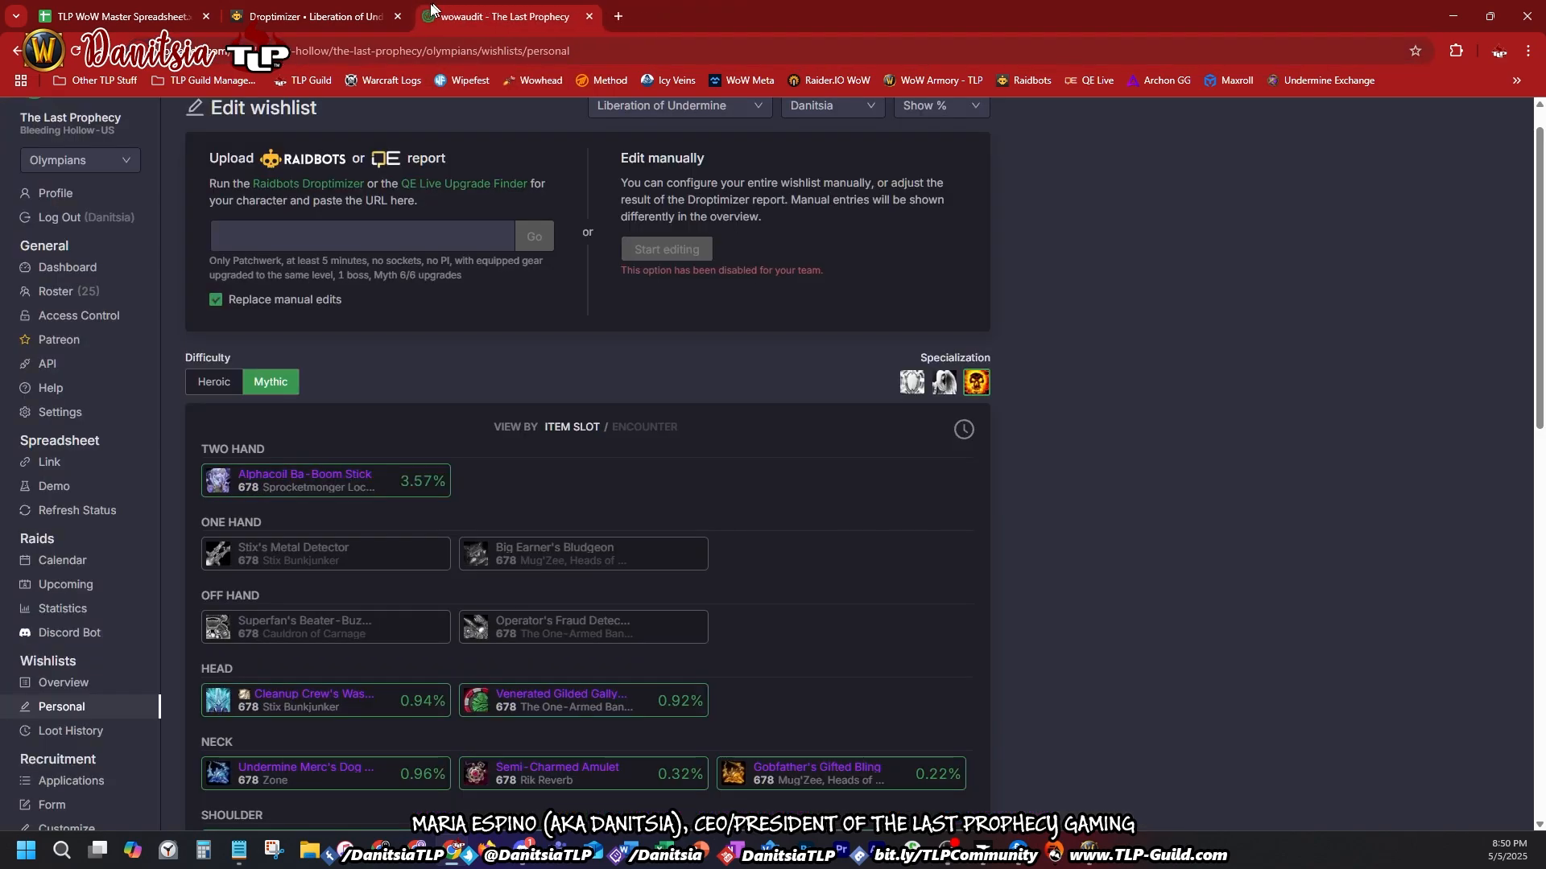
Step: Switch to Discord and look through the server's member, raid management and leadership channels
key("alt+Tab")
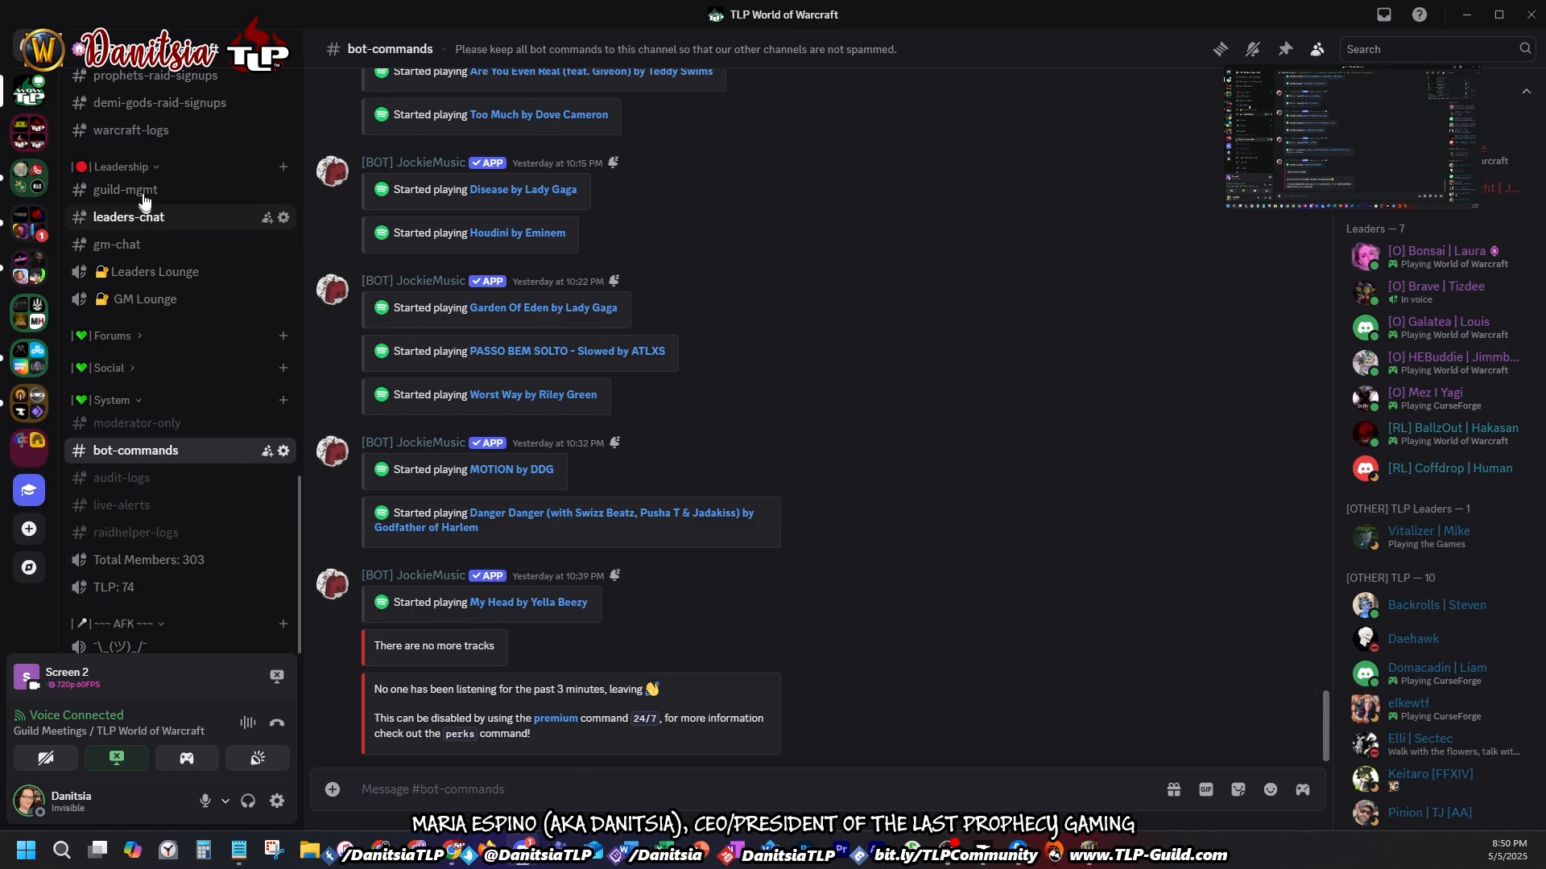
scroll(200, 282, "up", 5)
scroll(200, 281, "up", 10)
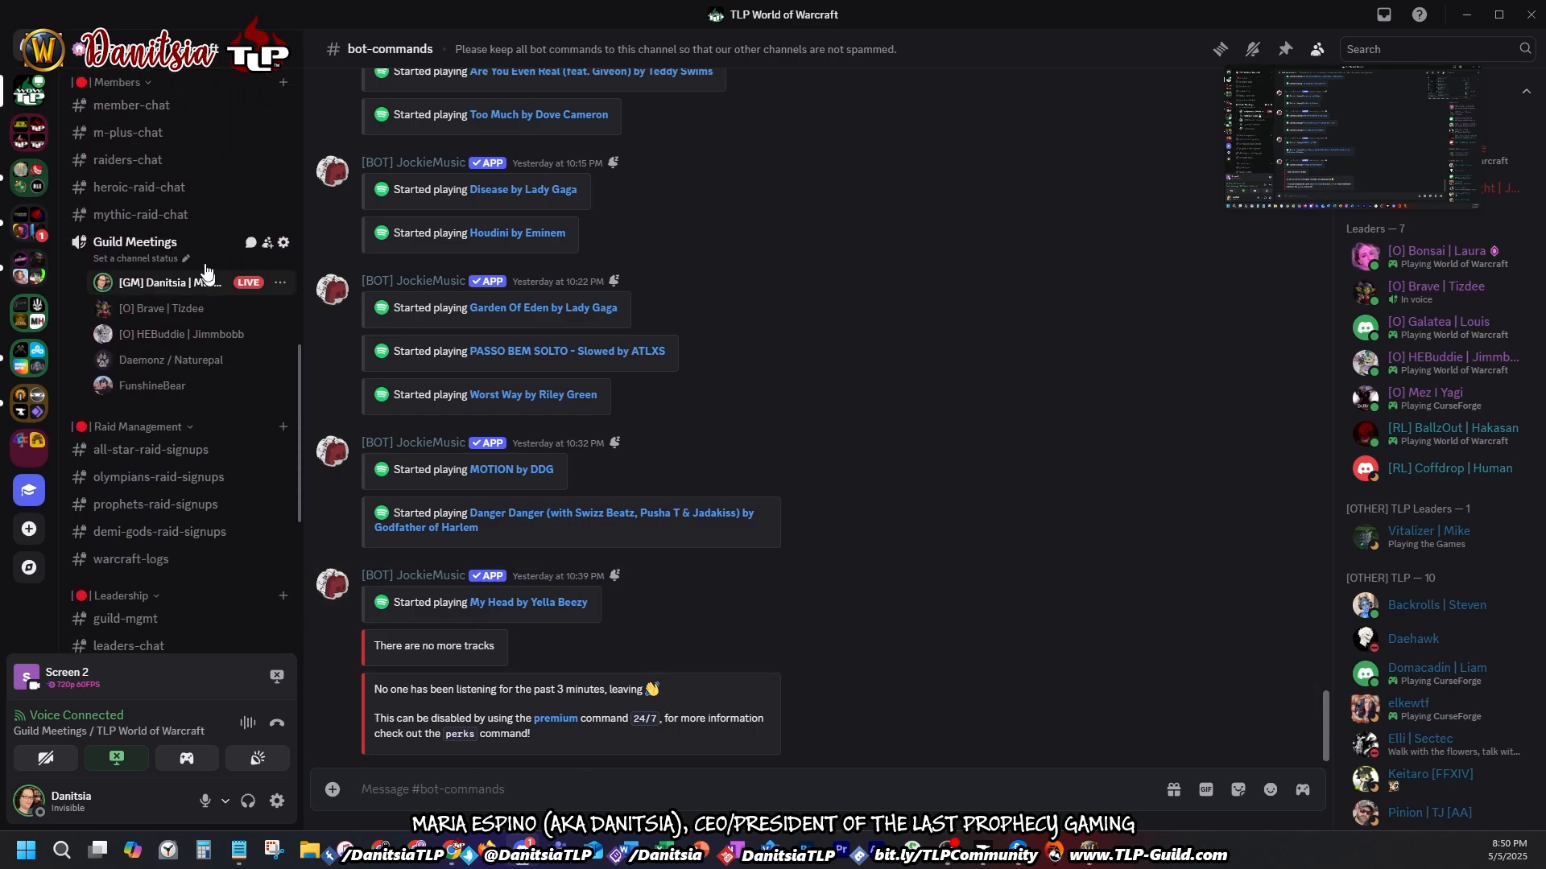
scroll(215, 266, "up", 3)
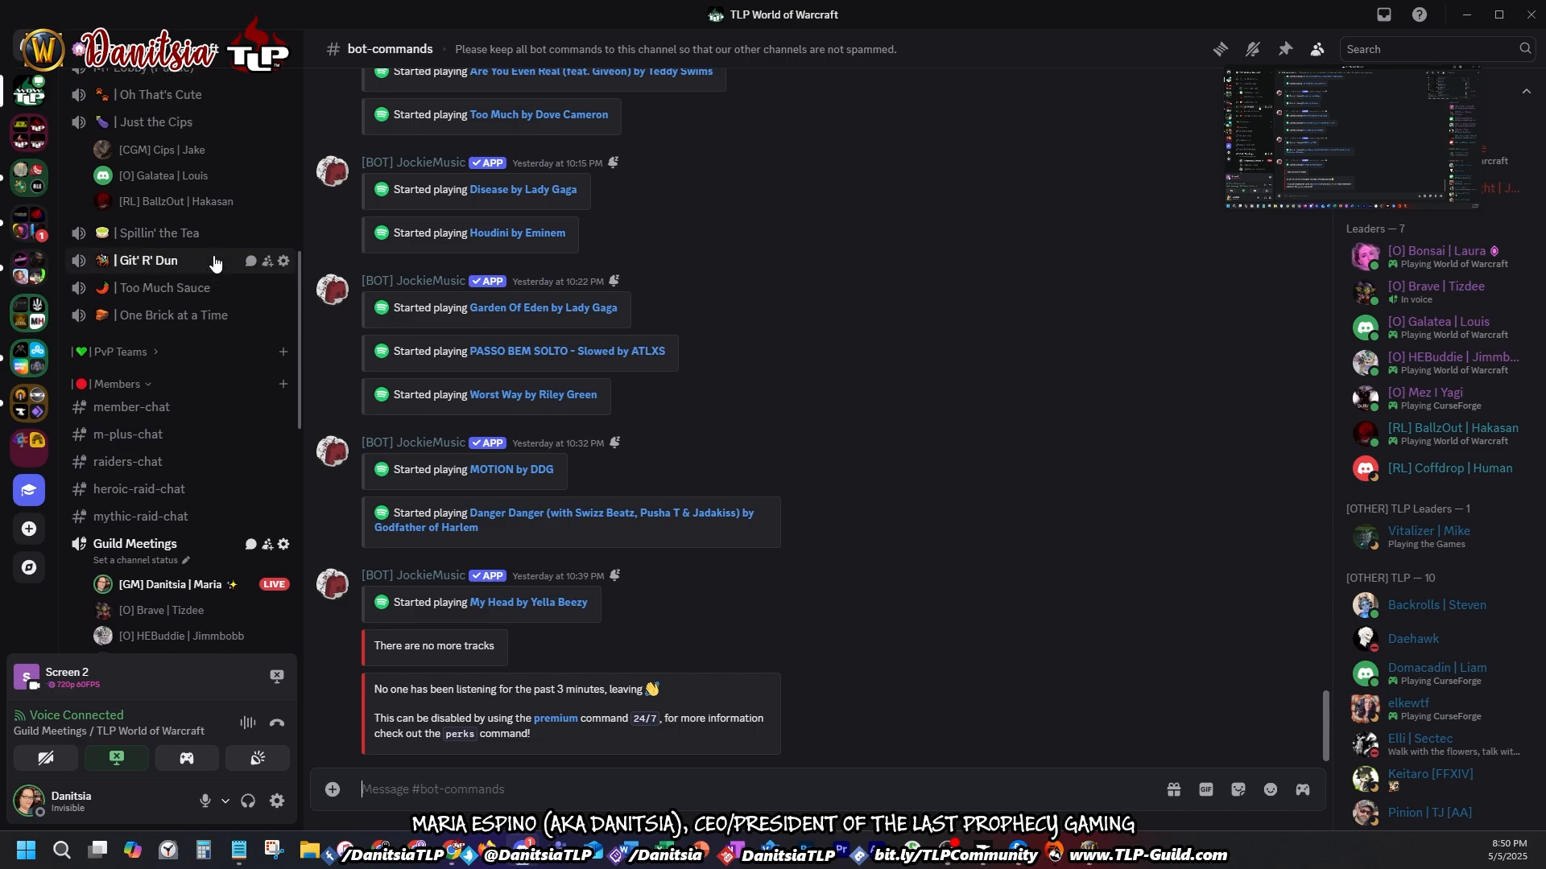
scroll(214, 265, "down", 4)
scroll(200, 449, "down", 3)
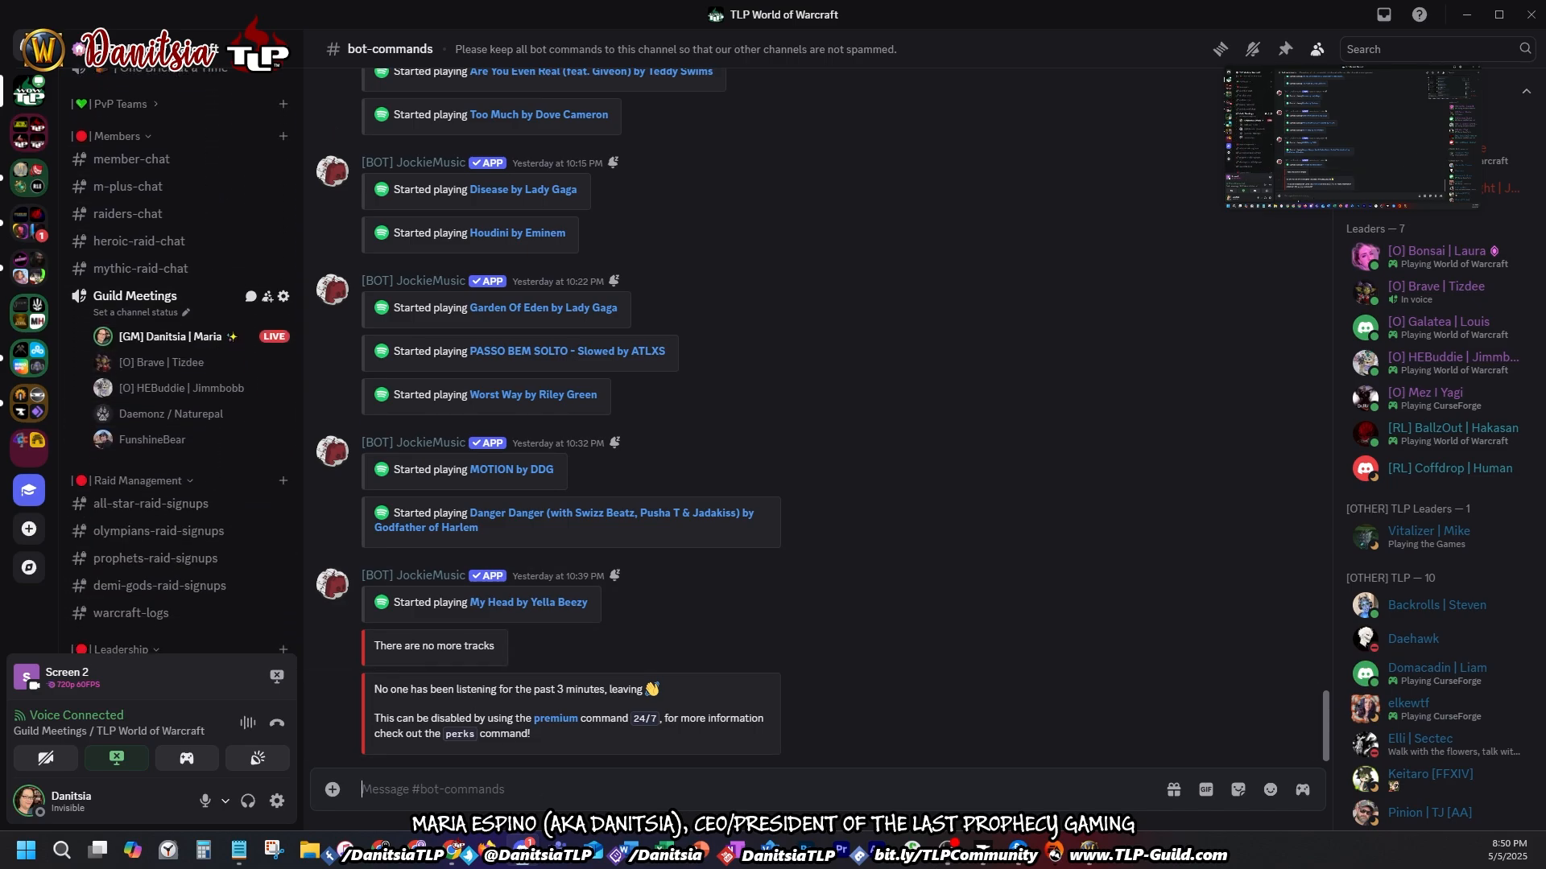
Step: Switch to the browser and open the M+ signup sheet in the TLP WoW Master Spreadsheet
key("alt+Tab")
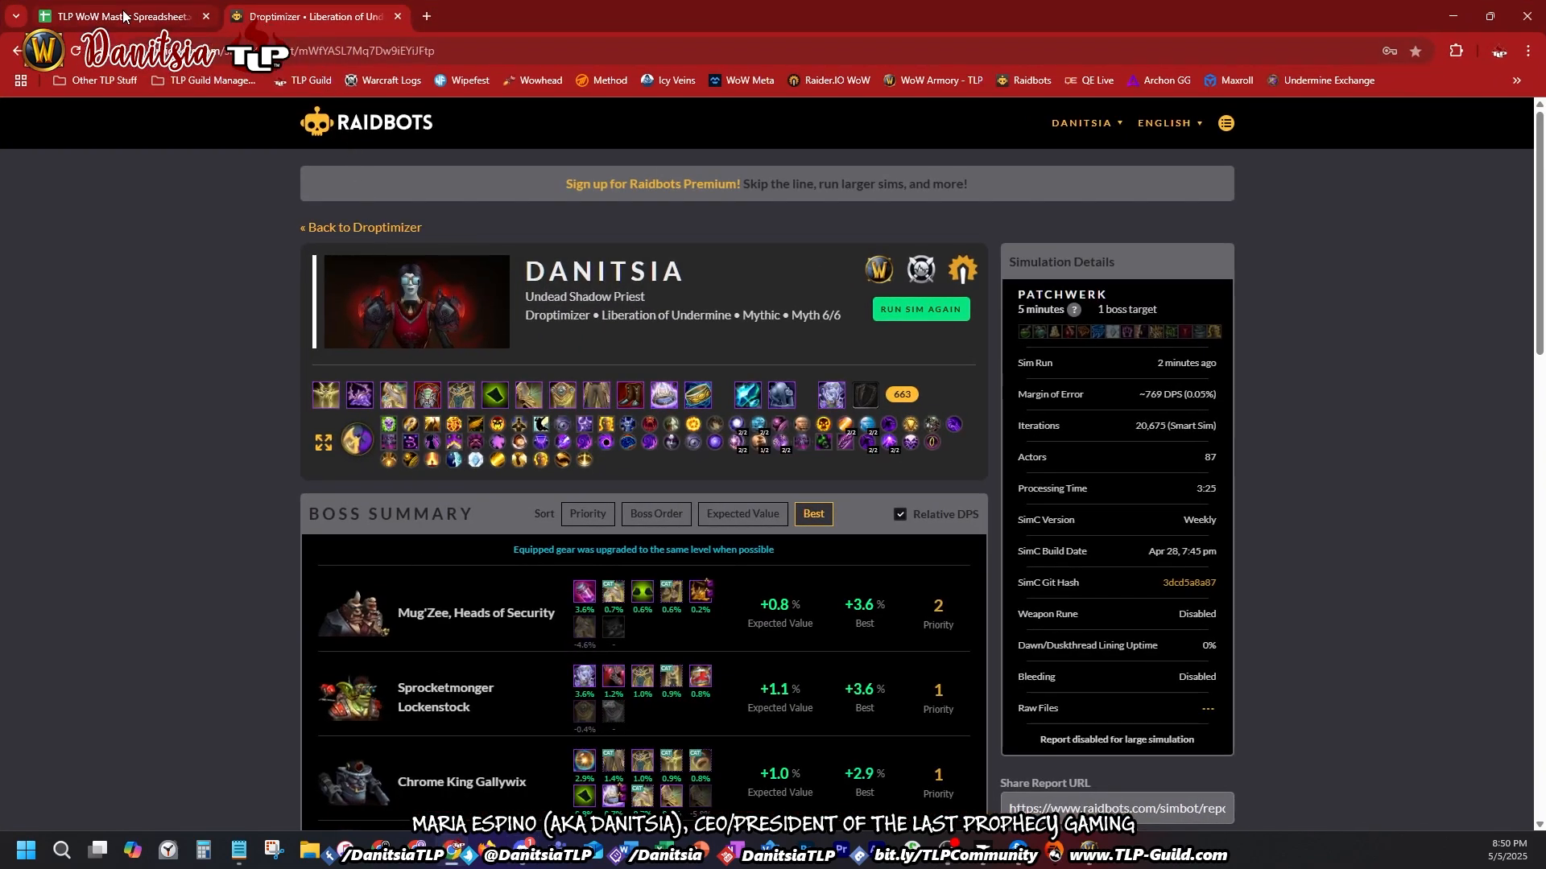
left_click(124, 16)
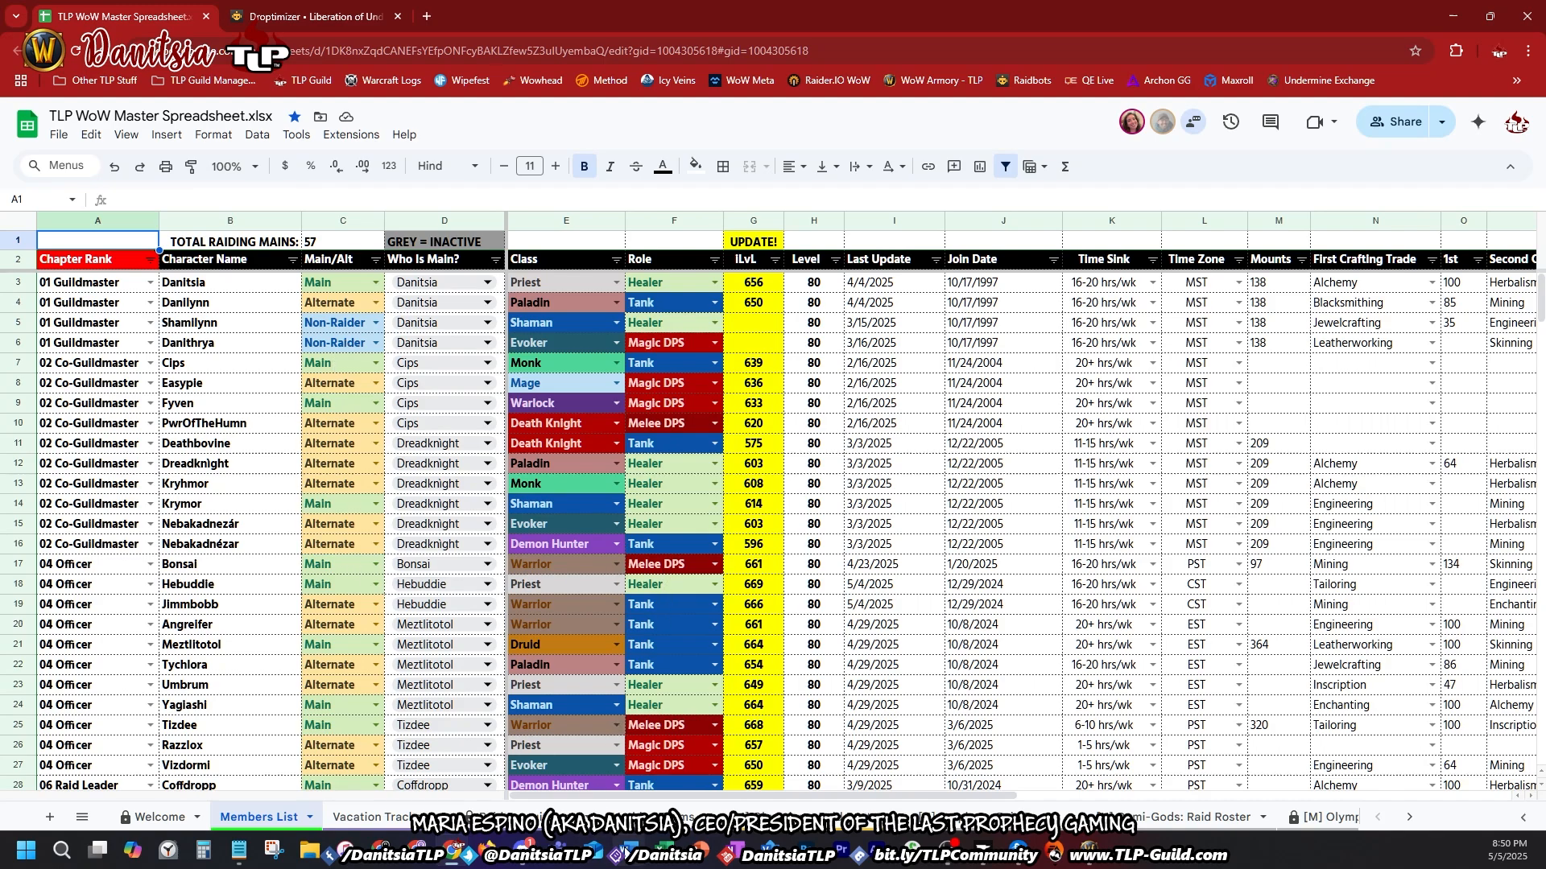
left_click(660, 816)
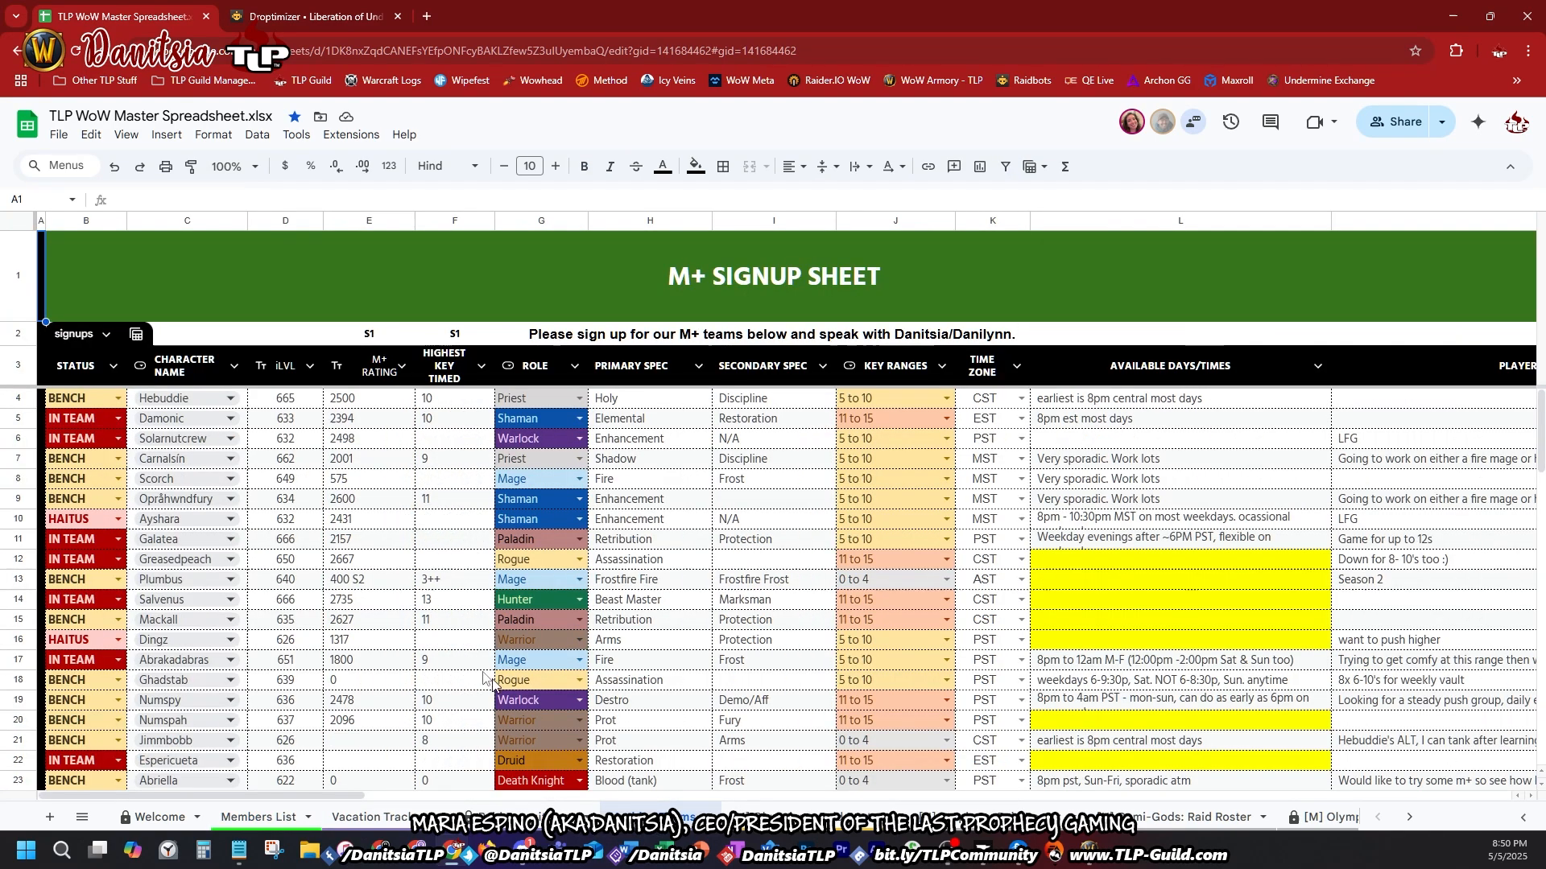
Step: Examine the M+ signup rows for status, key ranges and available days, and bring the team rosters beside them into view
scroll(338, 556, "down", 8)
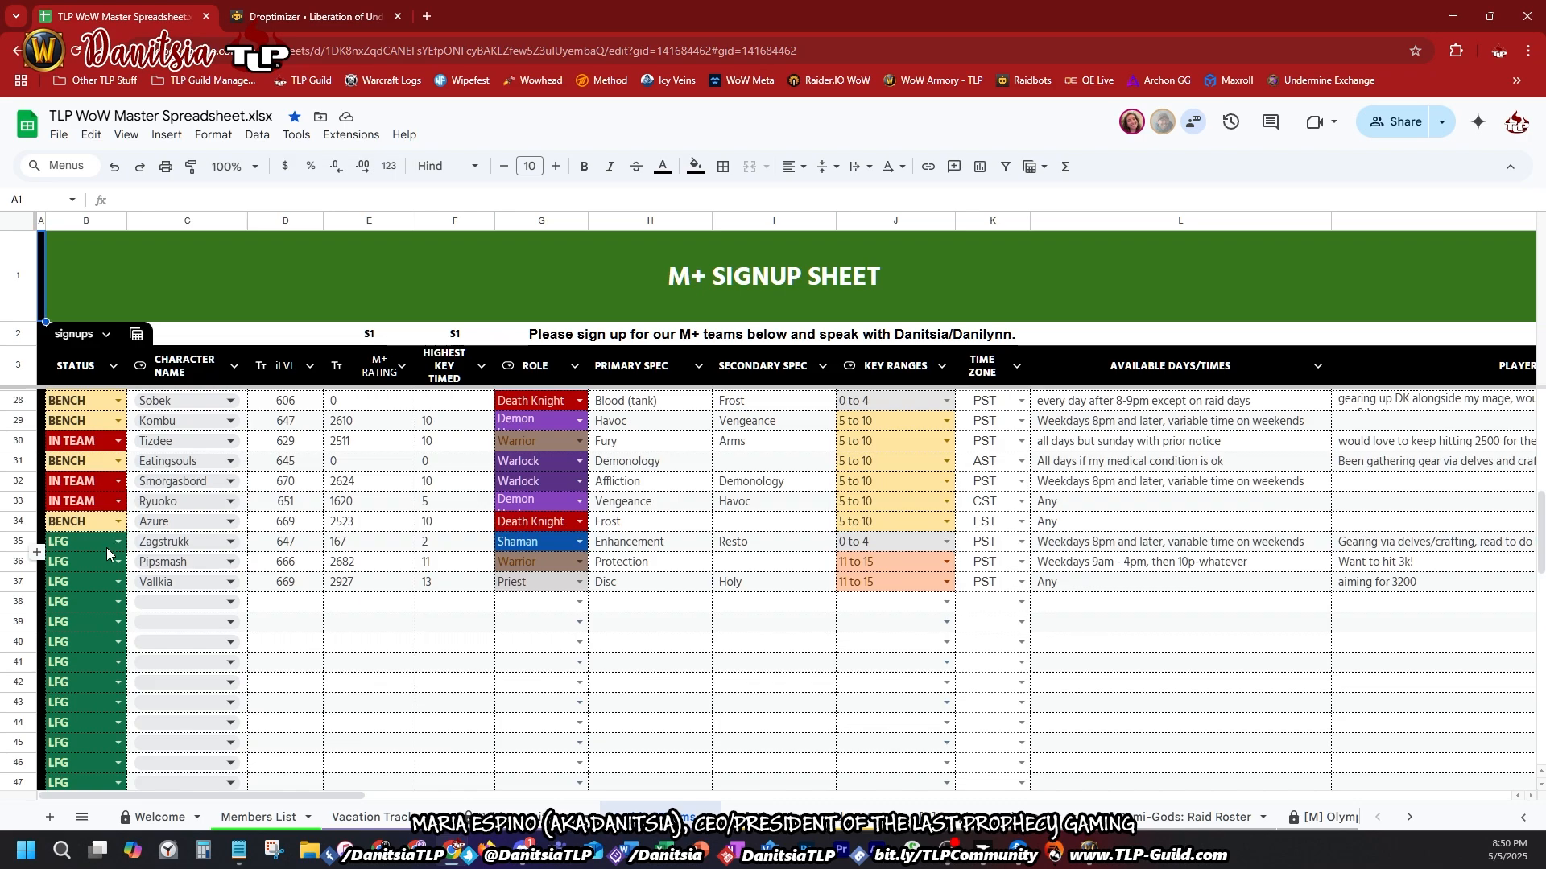
scroll(117, 553, "up", 3)
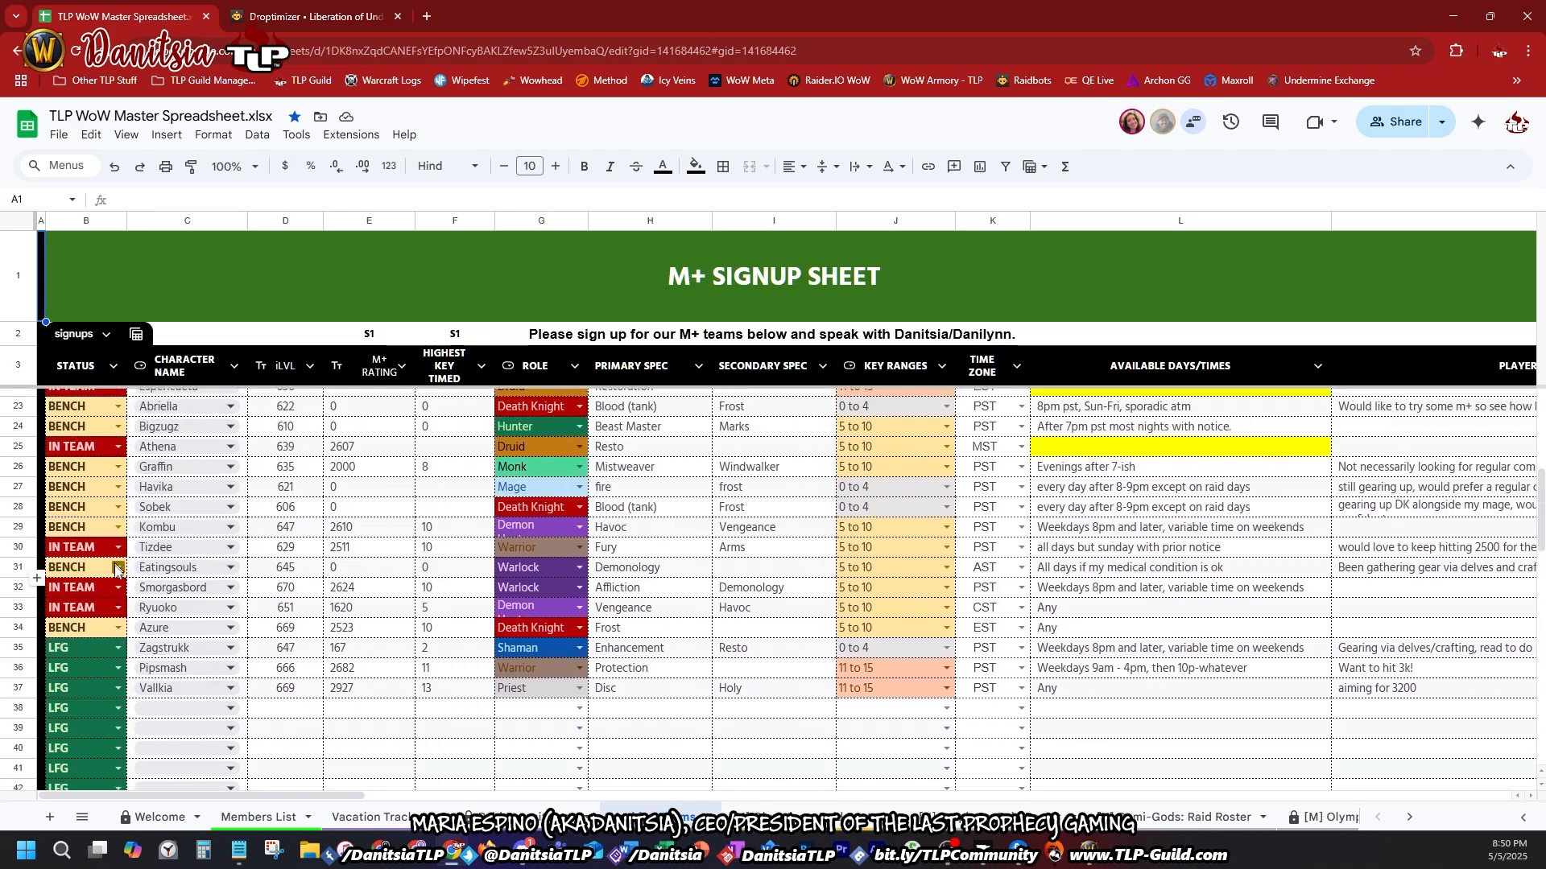
scroll(165, 517, "up", 5)
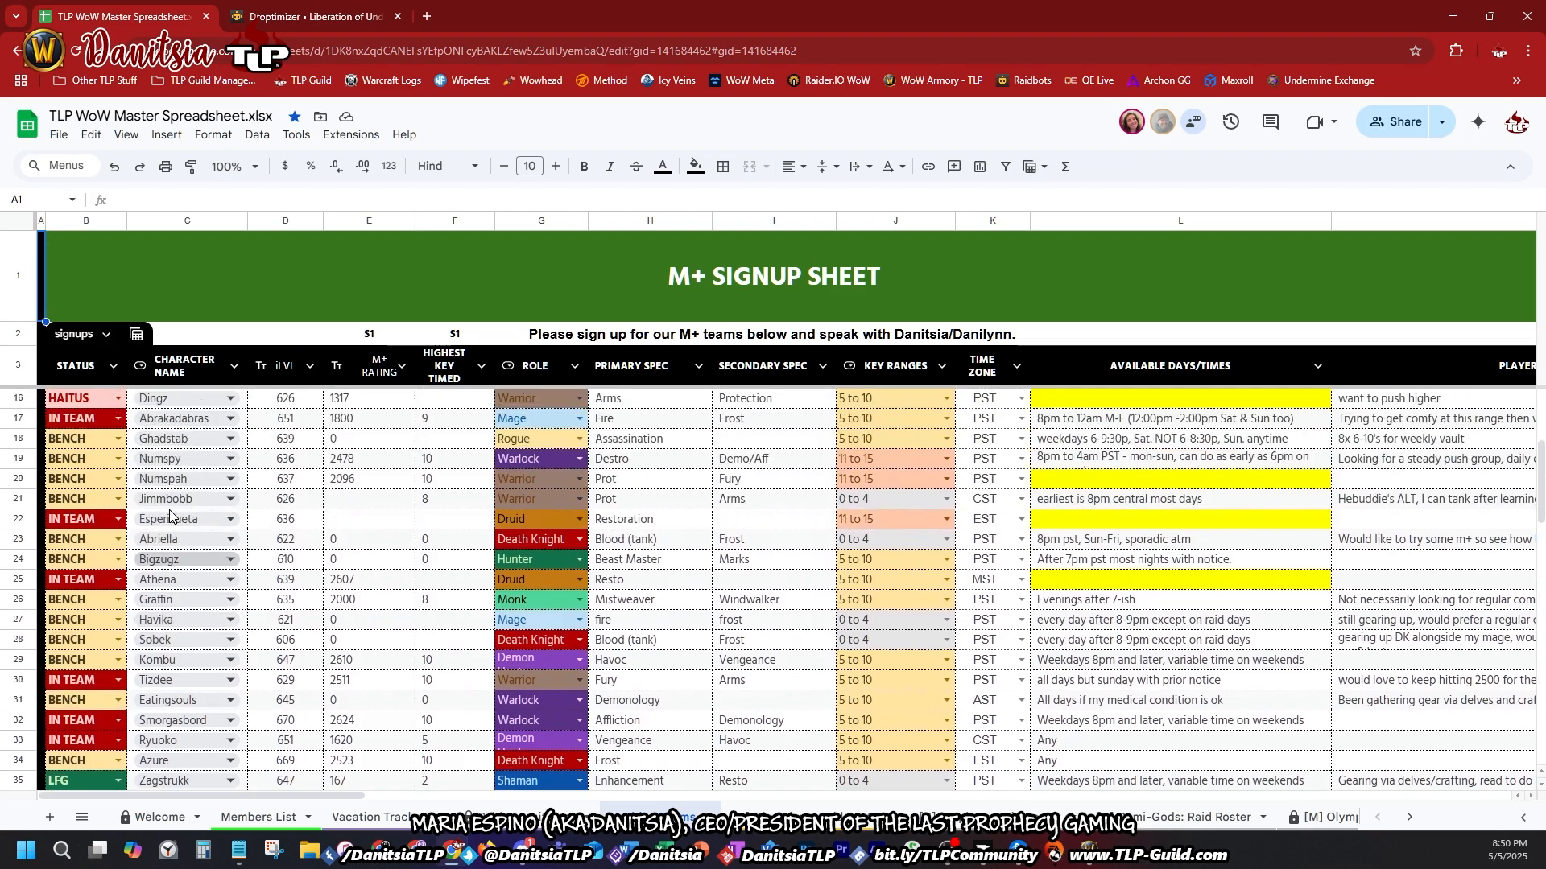
scroll(165, 517, "up", 4)
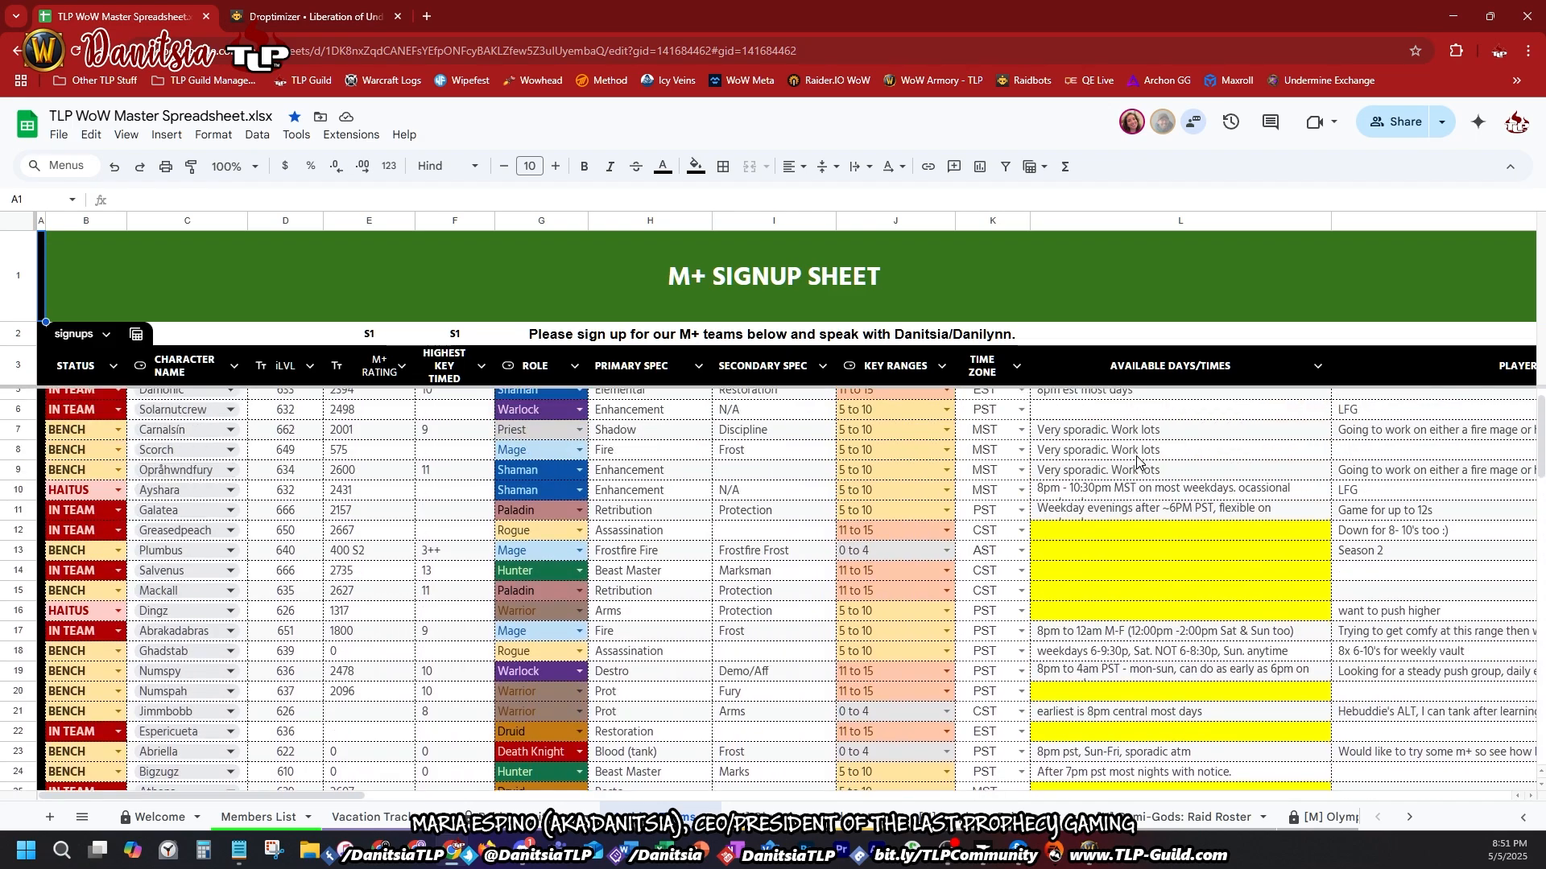
left_click(1137, 456)
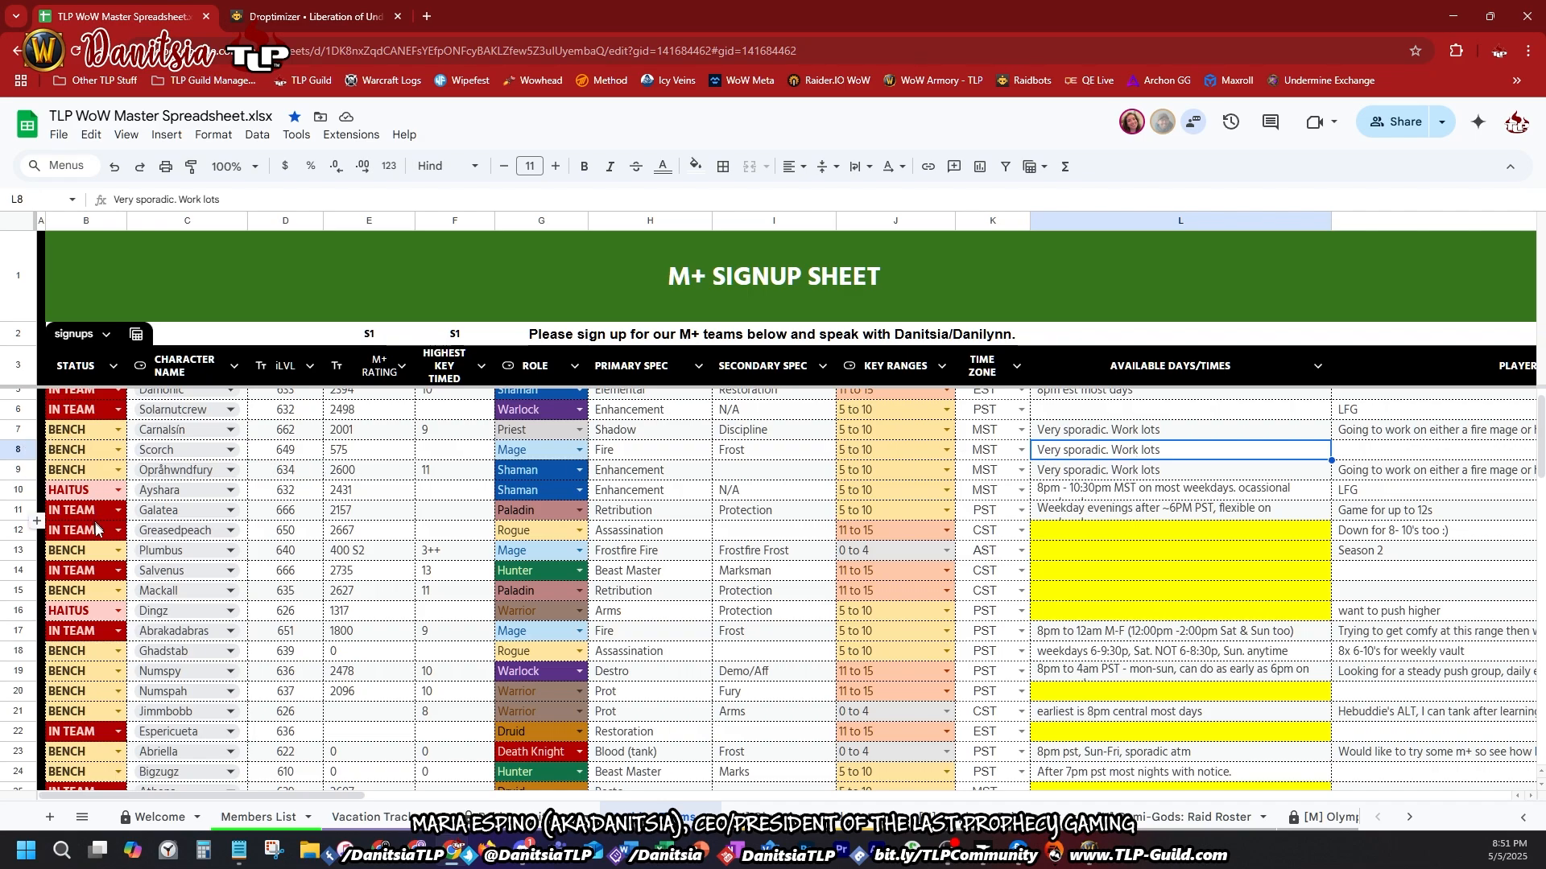
scroll(239, 652, "down", 4)
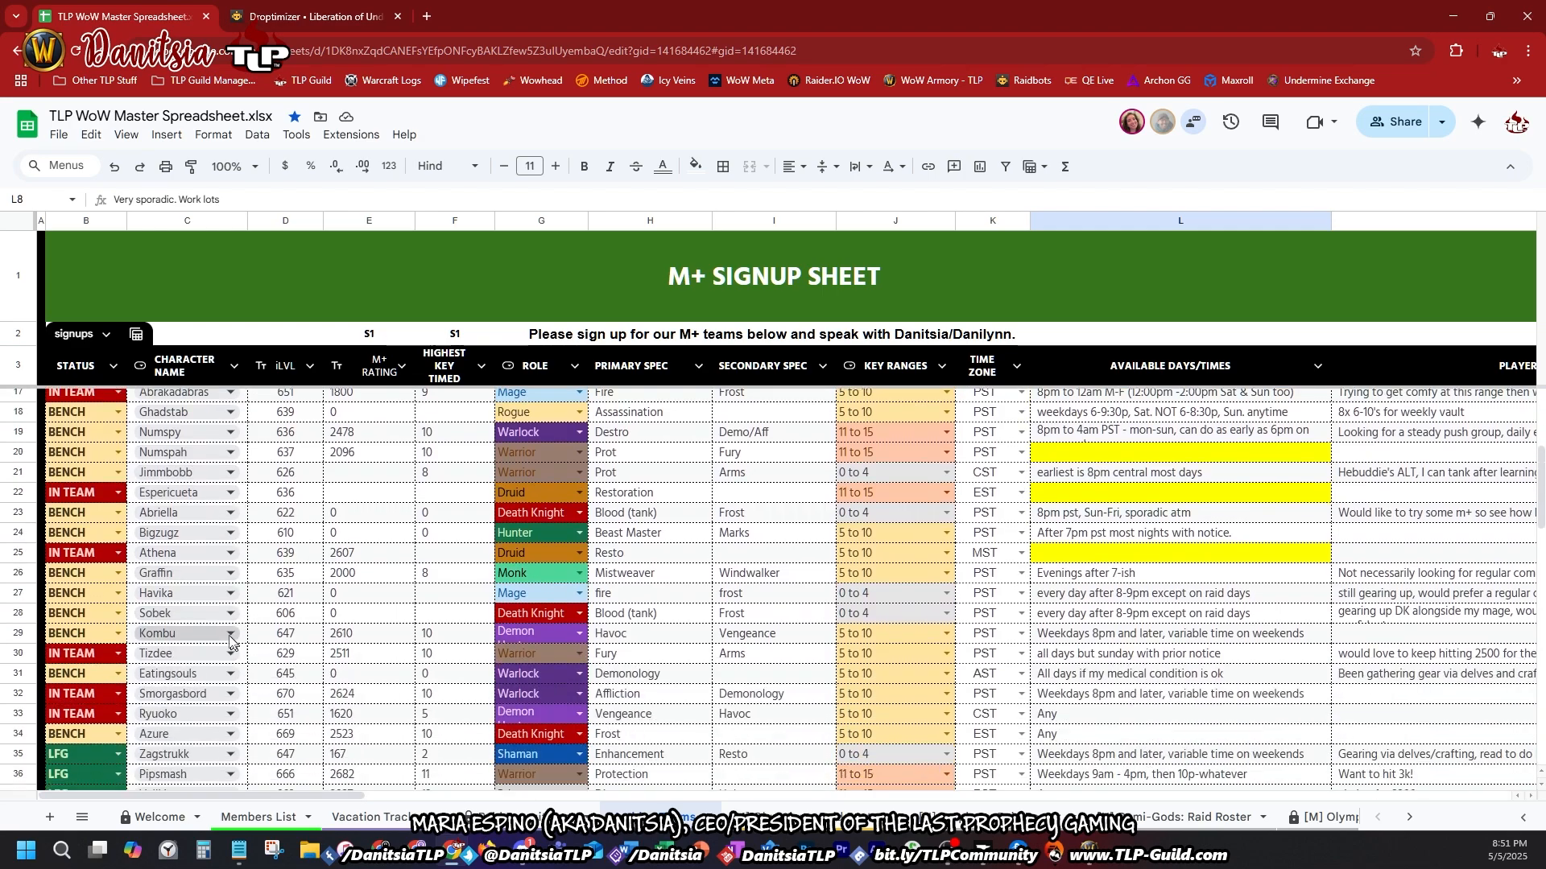
scroll(184, 556, "up", 5)
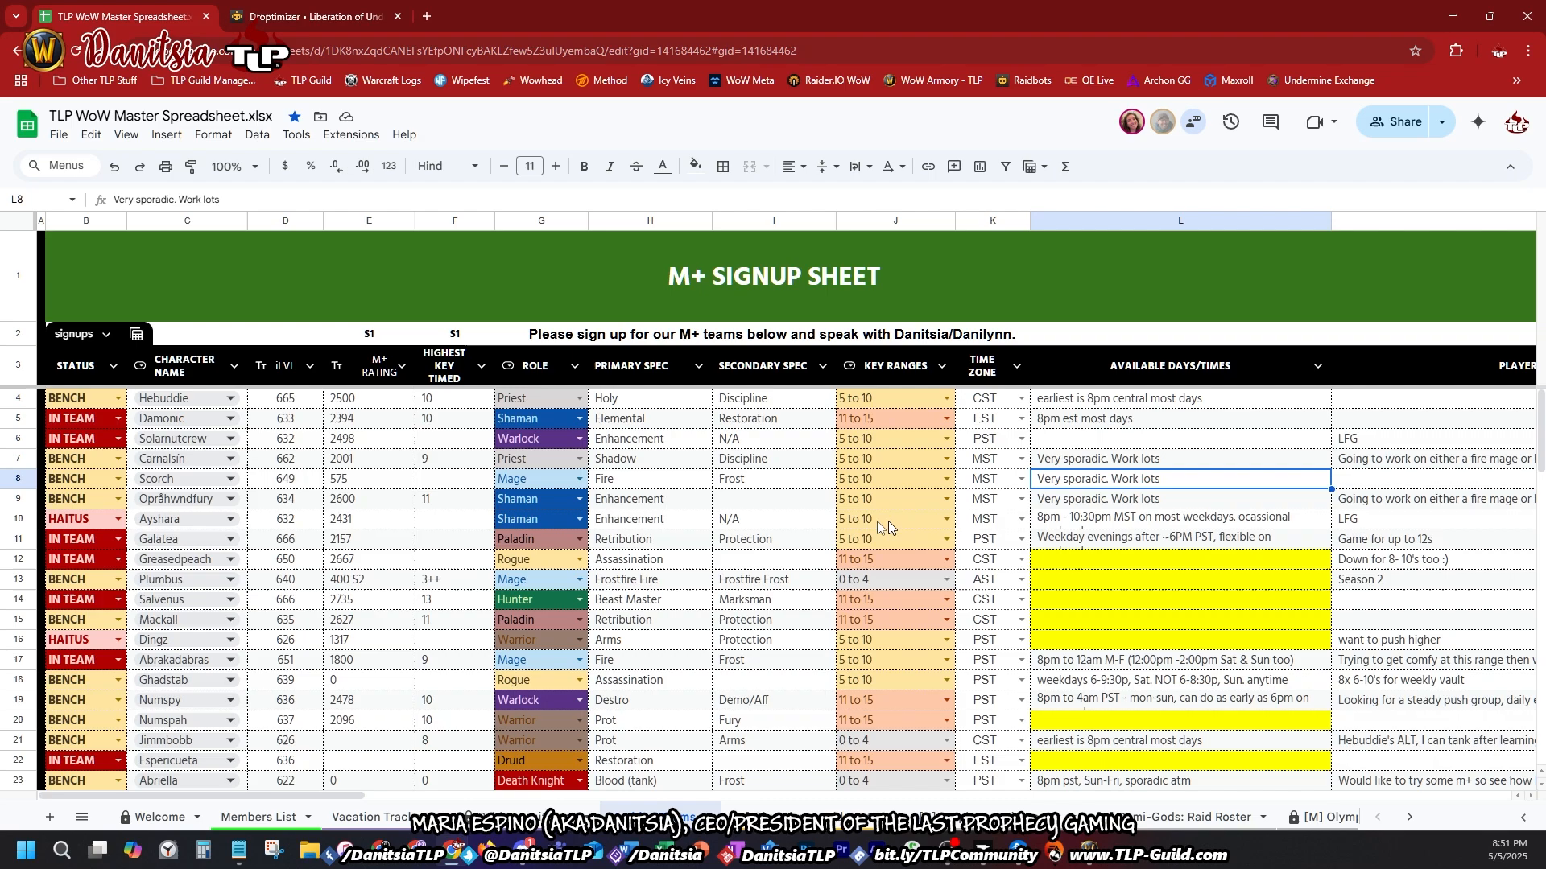
scroll(839, 687, "down", 2)
scroll(840, 687, "down", 6)
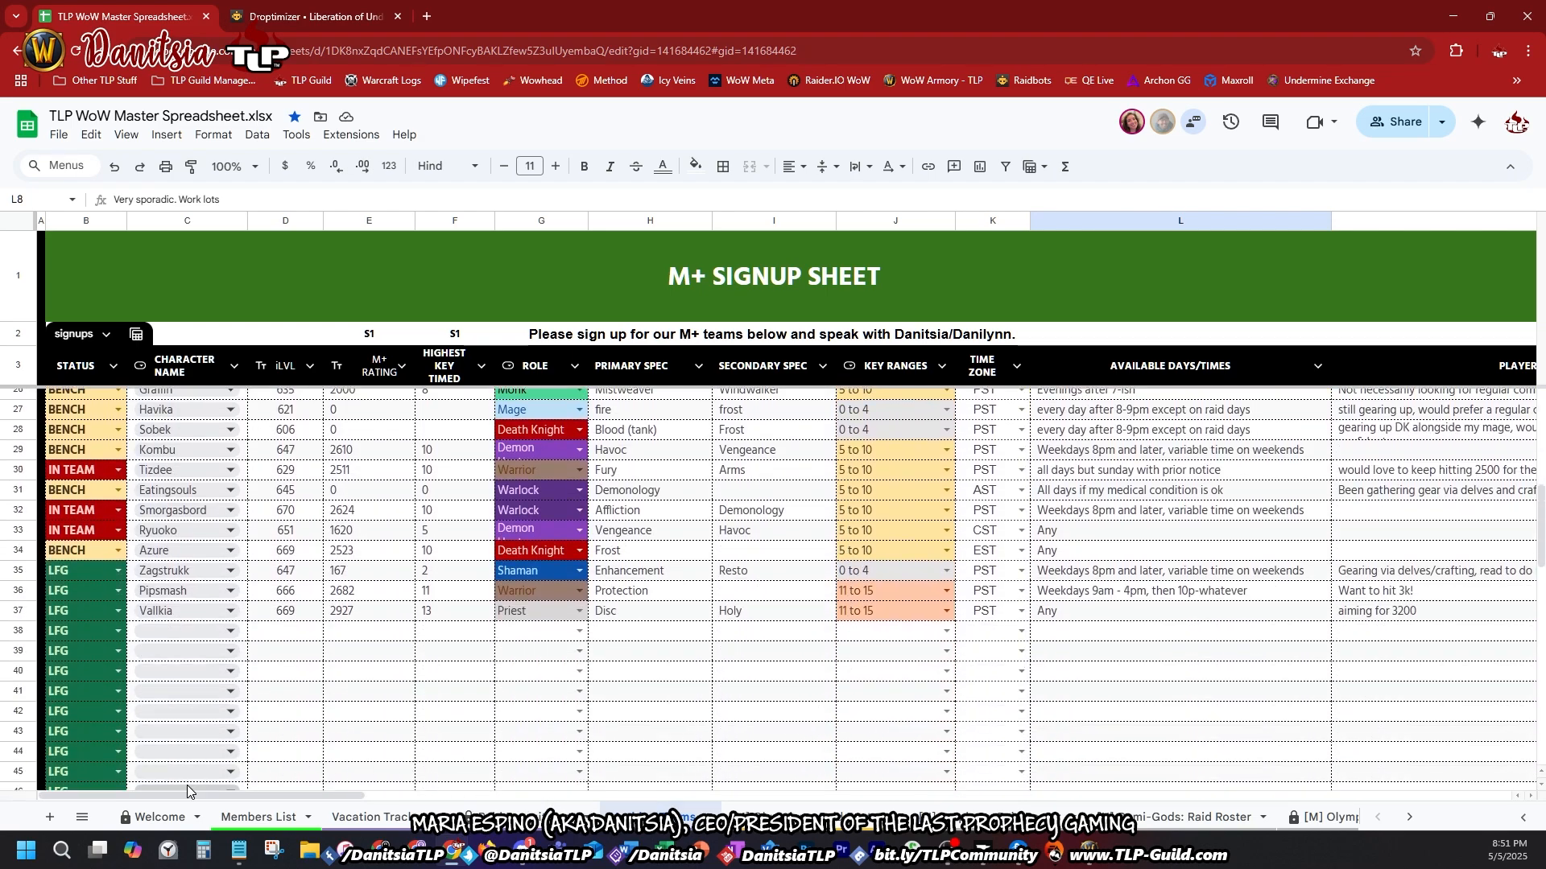
left_click_drag(182, 795, 563, 663)
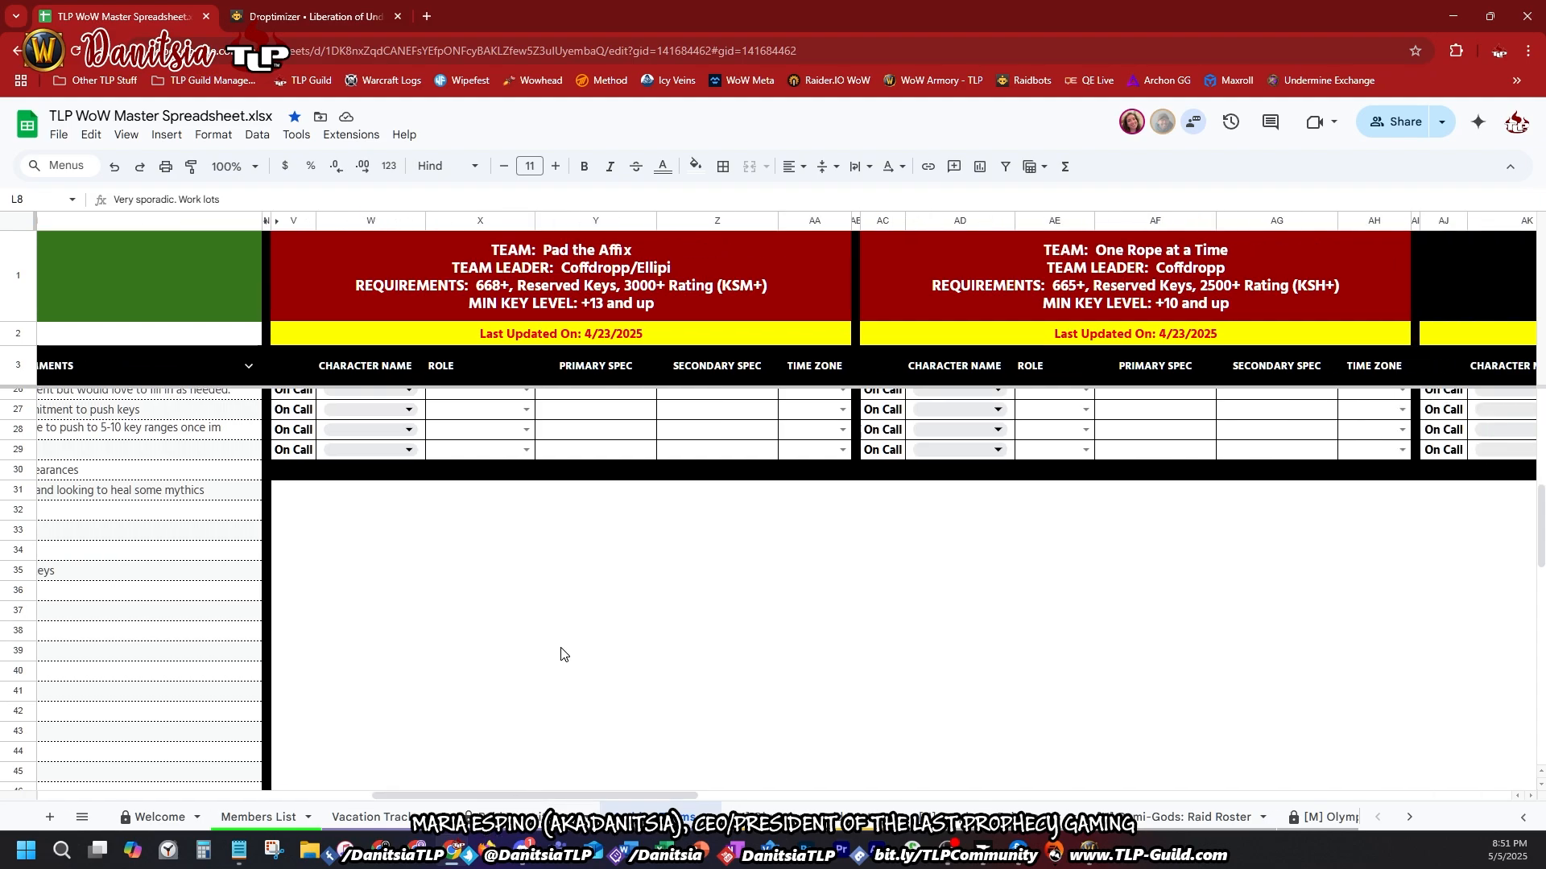
Step: Examine the Pad the Affix team's roster and its weekly schedule of available times
scroll(587, 616, "up", 7)
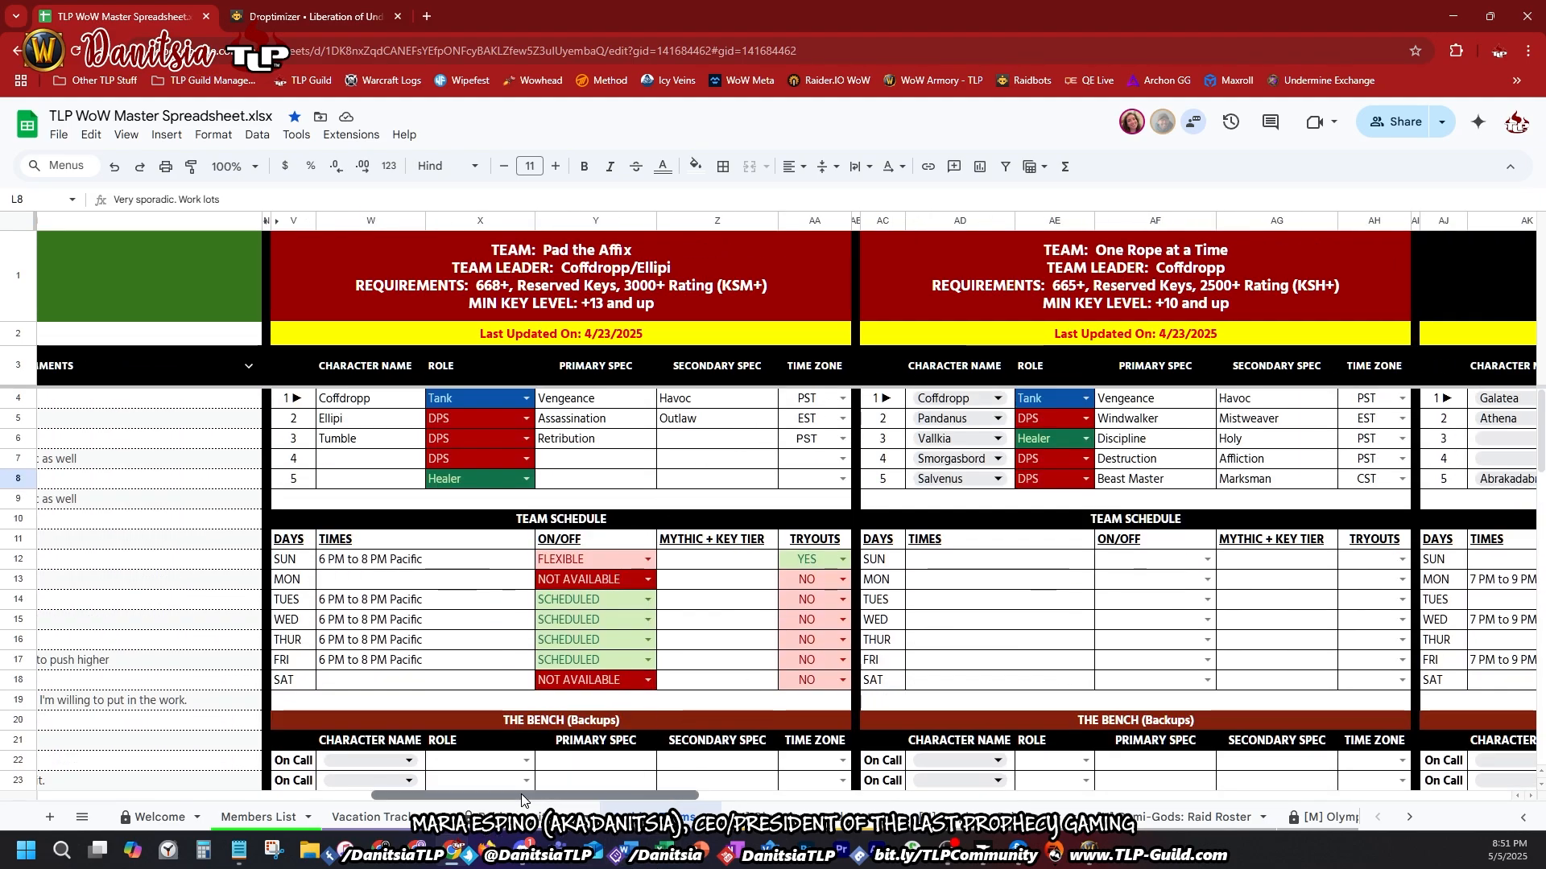
left_click_drag(520, 794, 521, 694)
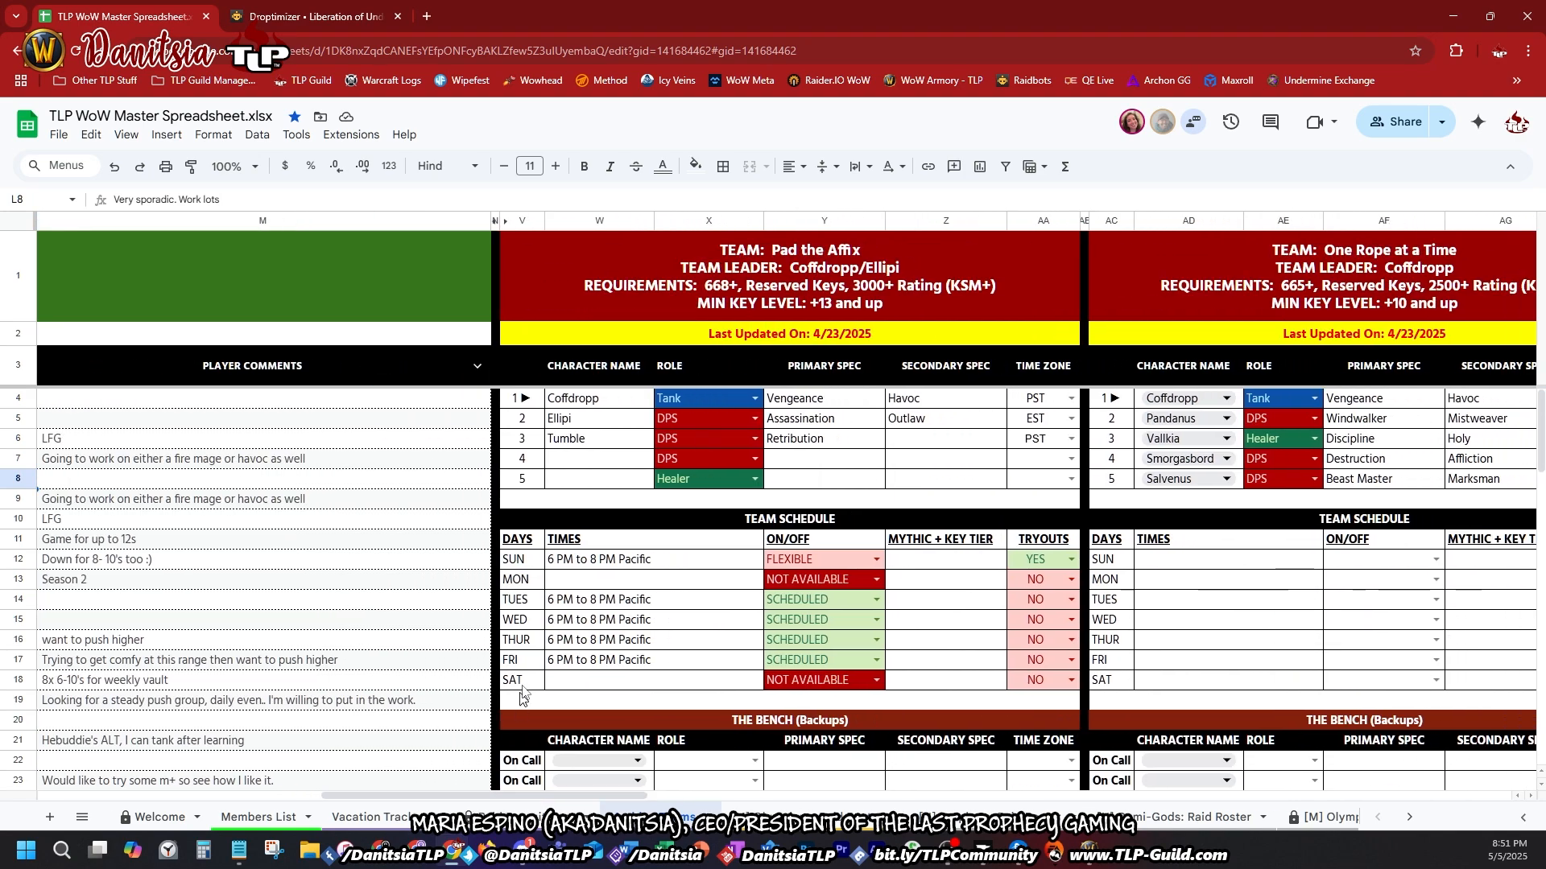
left_click(668, 590)
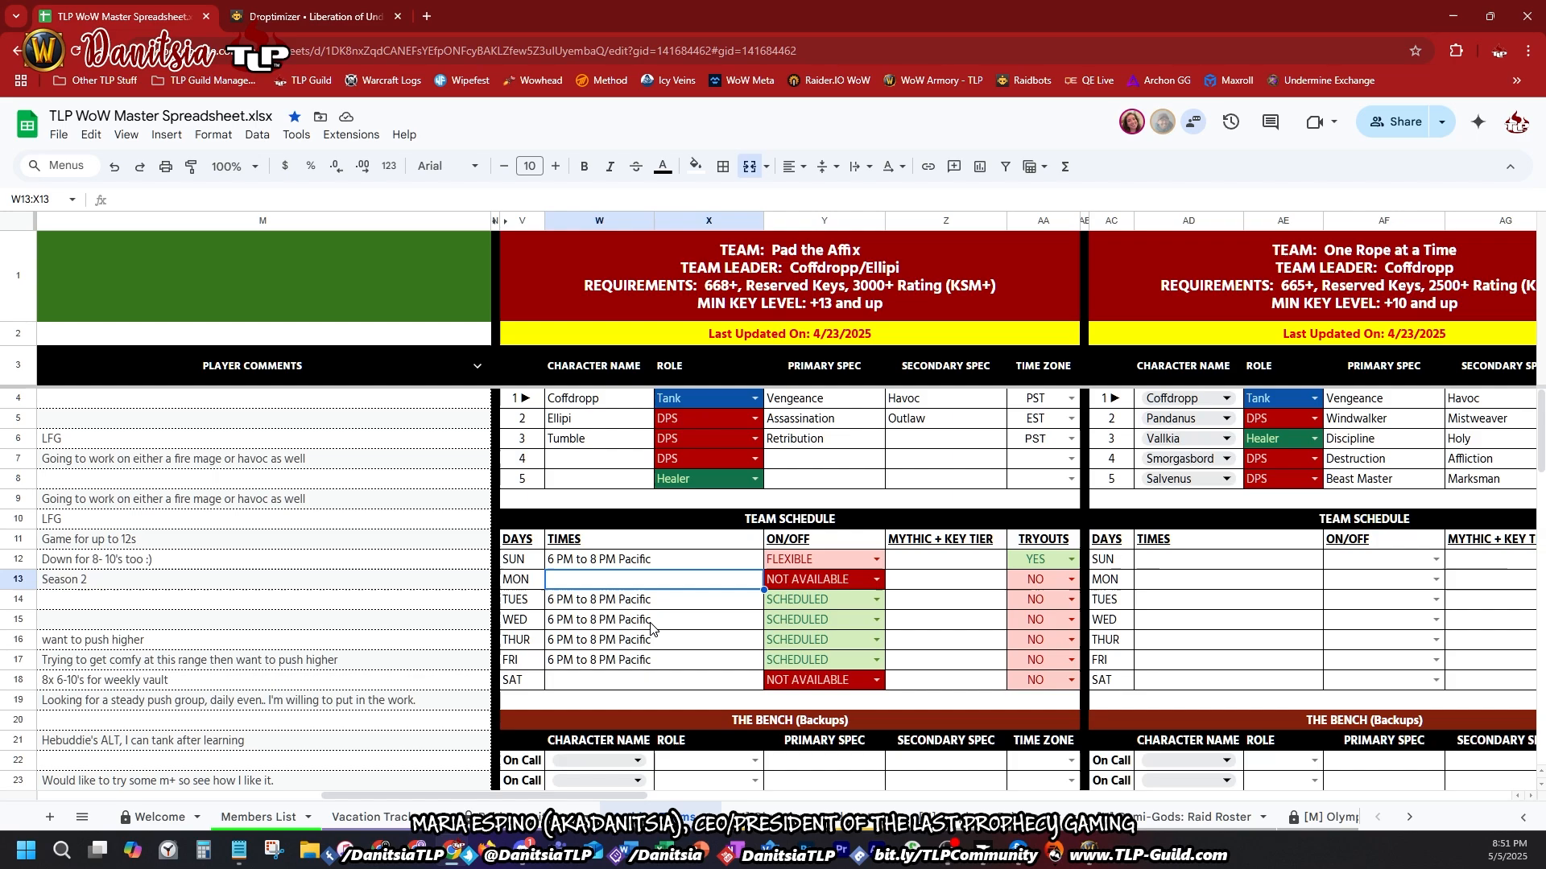
left_click(656, 624)
left_click(652, 642)
left_click(649, 667)
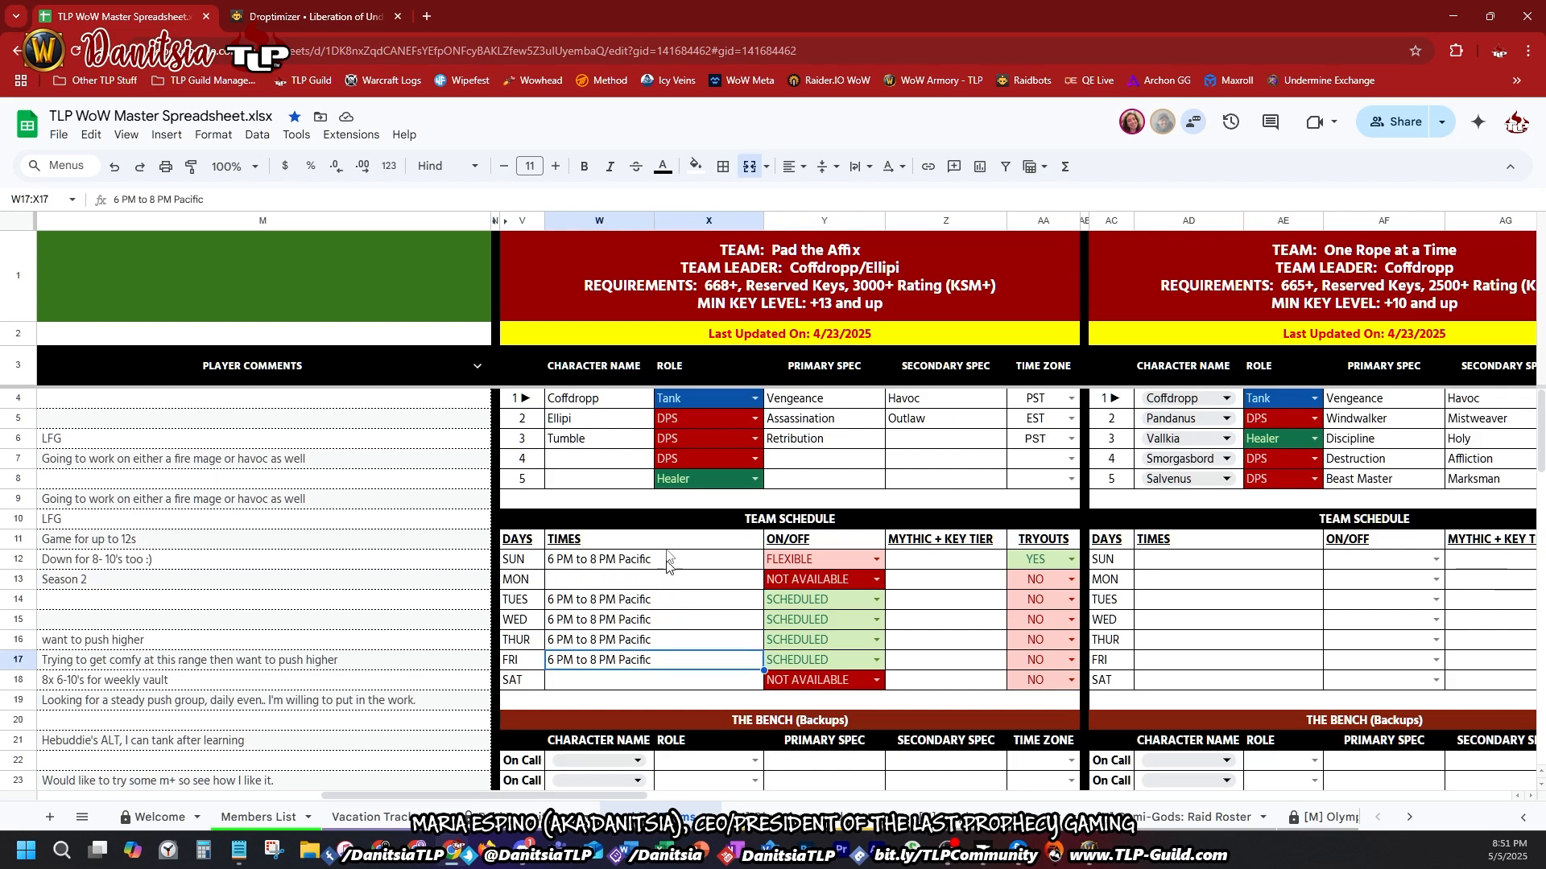
Step: Return to the M+ signup table and look through its rows from start to end
left_click_drag(583, 801, 301, 801)
scroll(417, 599, "down", 2)
scroll(417, 604, "down", 6)
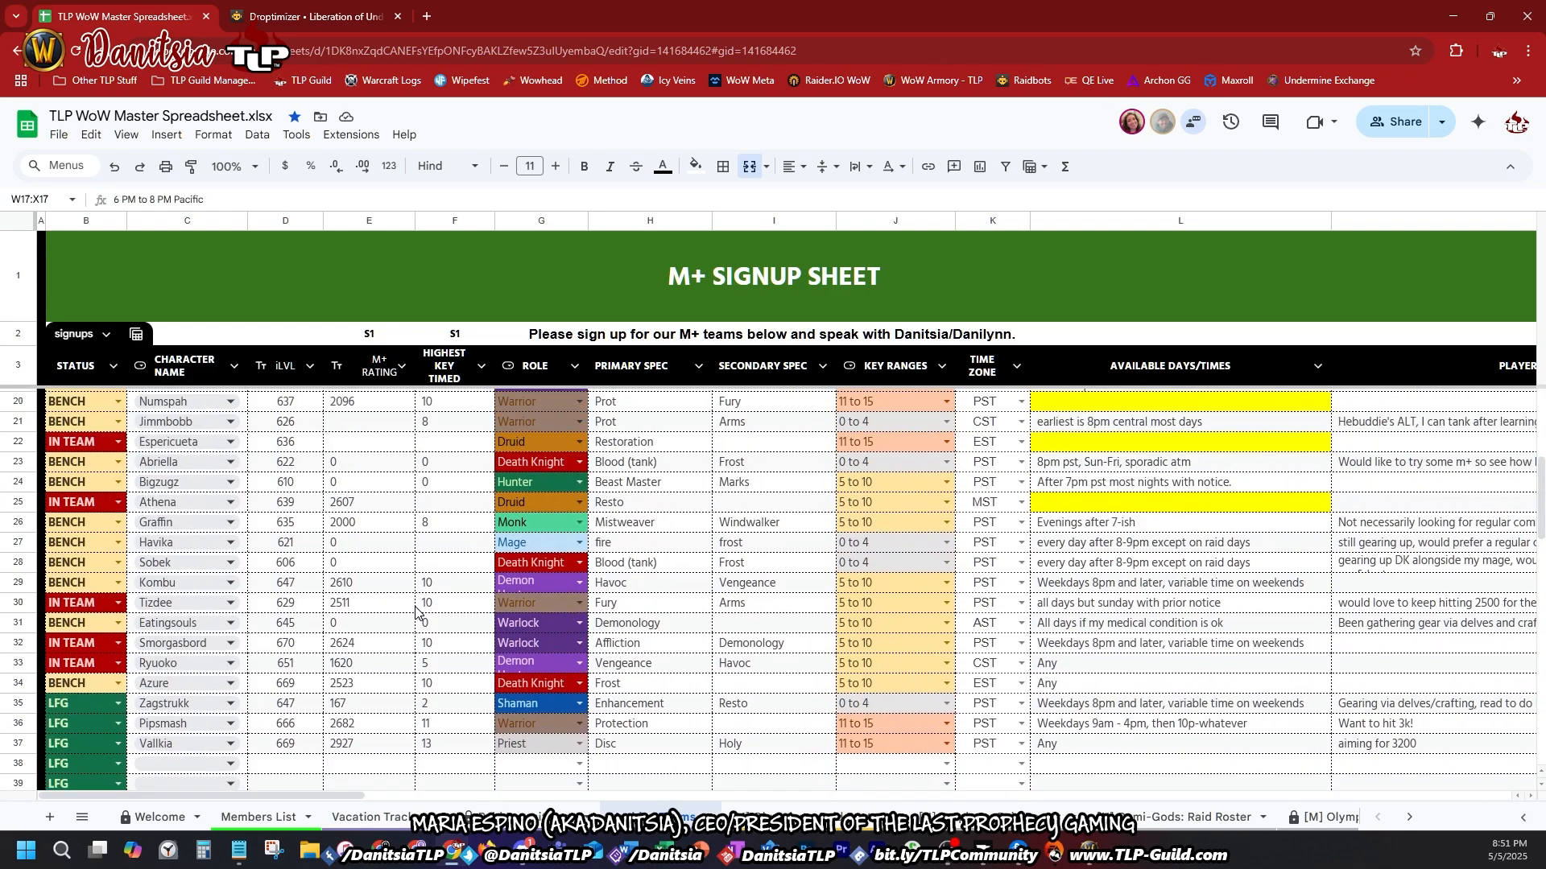
scroll(417, 612, "up", 8)
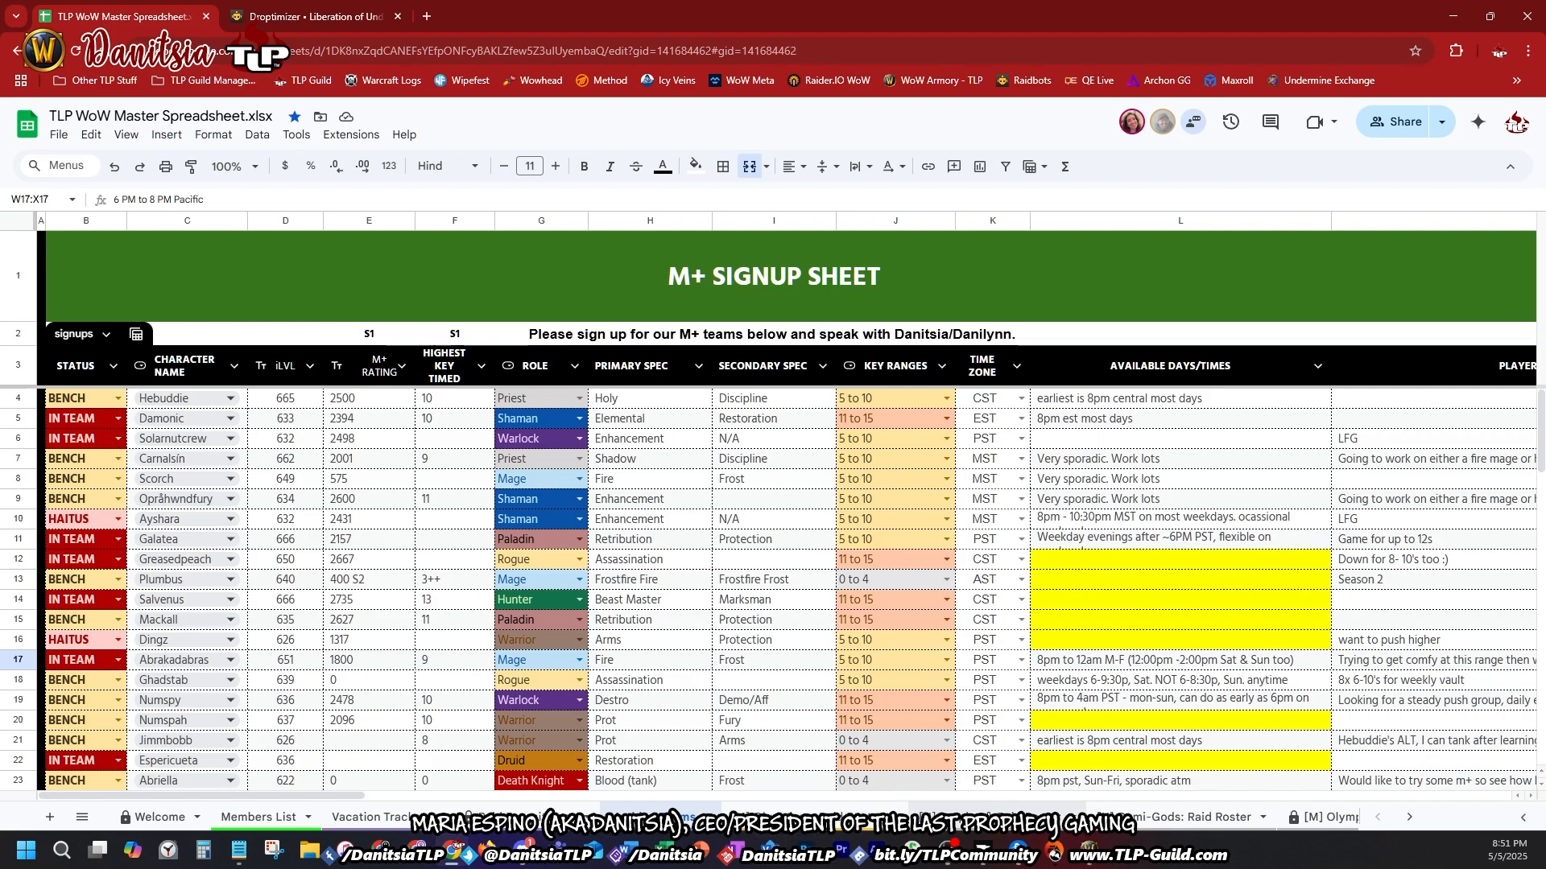
Step: Open the neighbouring raid signup sheet and set the status of the Vengeance Demon Hunter in row 32 to ON TEAM
left_click(997, 818)
scroll(714, 640, "down", 2)
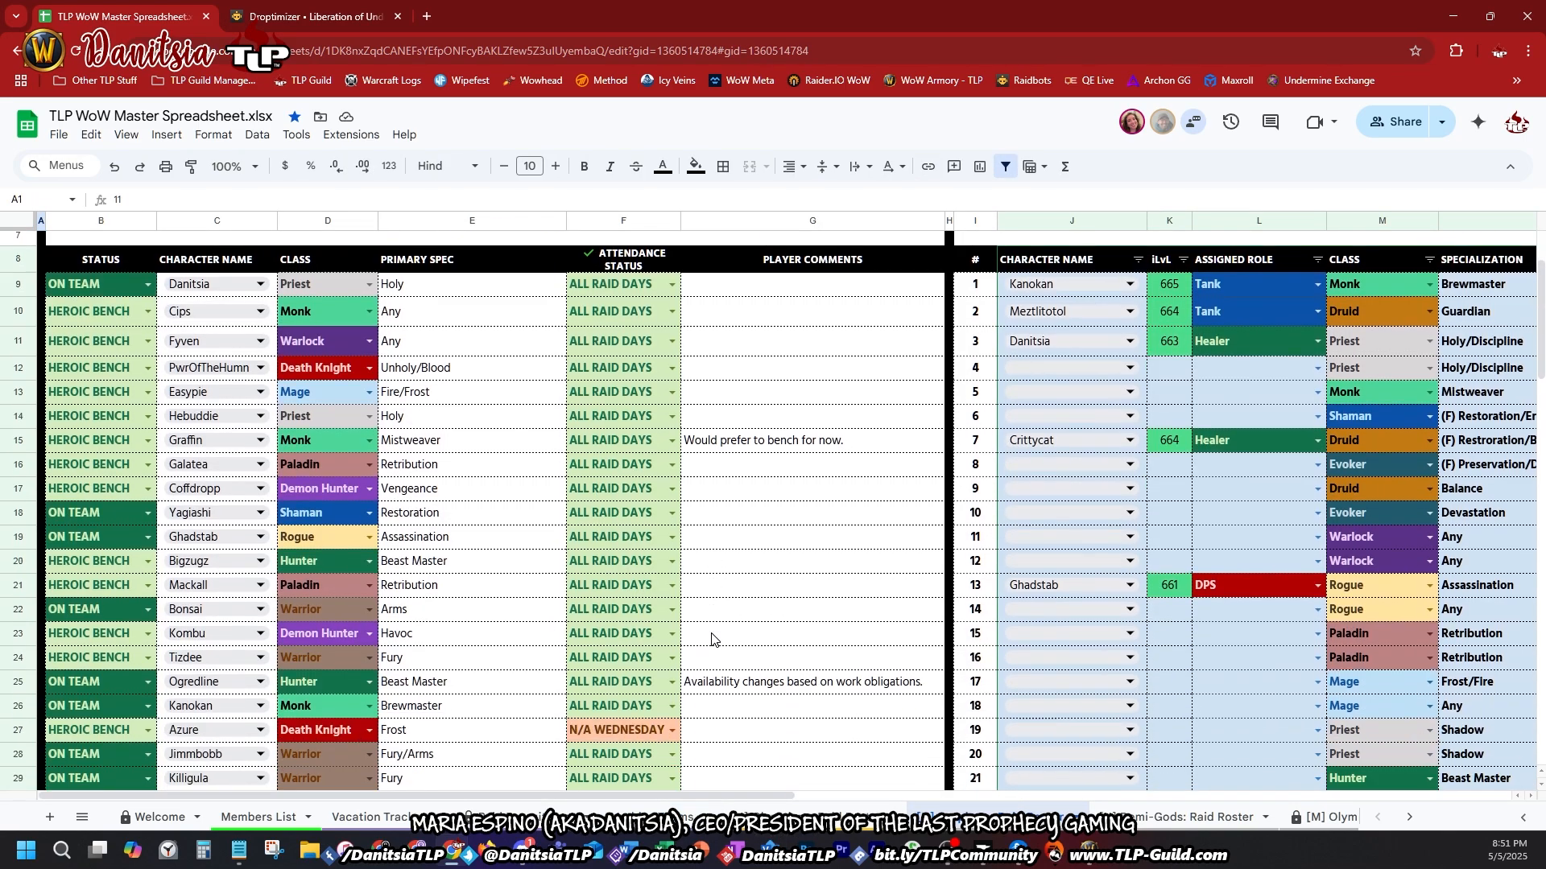
scroll(712, 639, "down", 5)
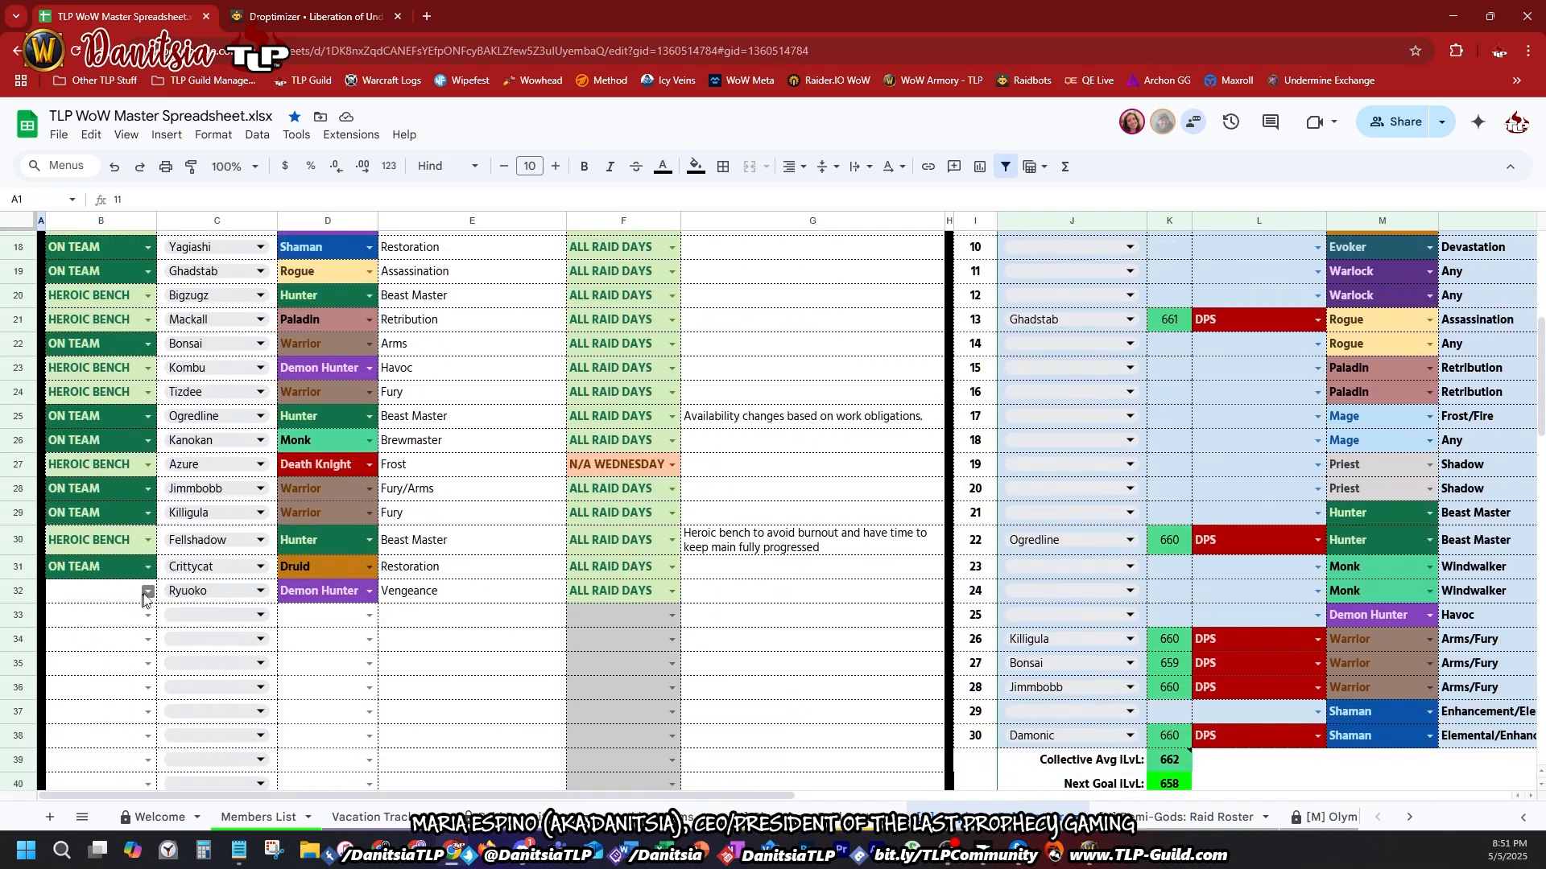
left_click(148, 593)
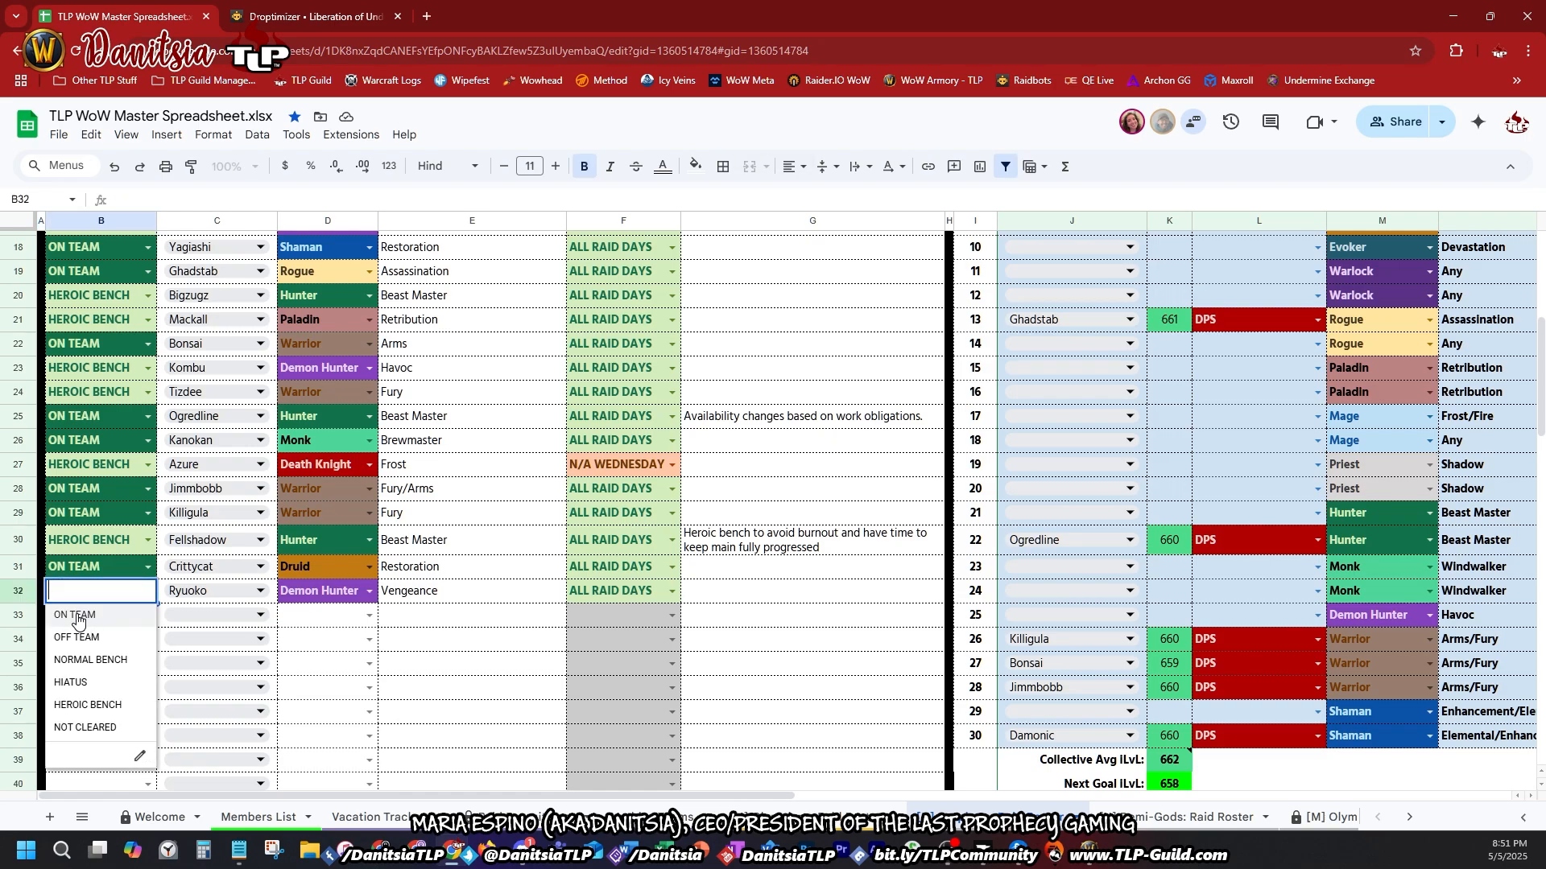
left_click(76, 615)
scroll(599, 515, "up", 2)
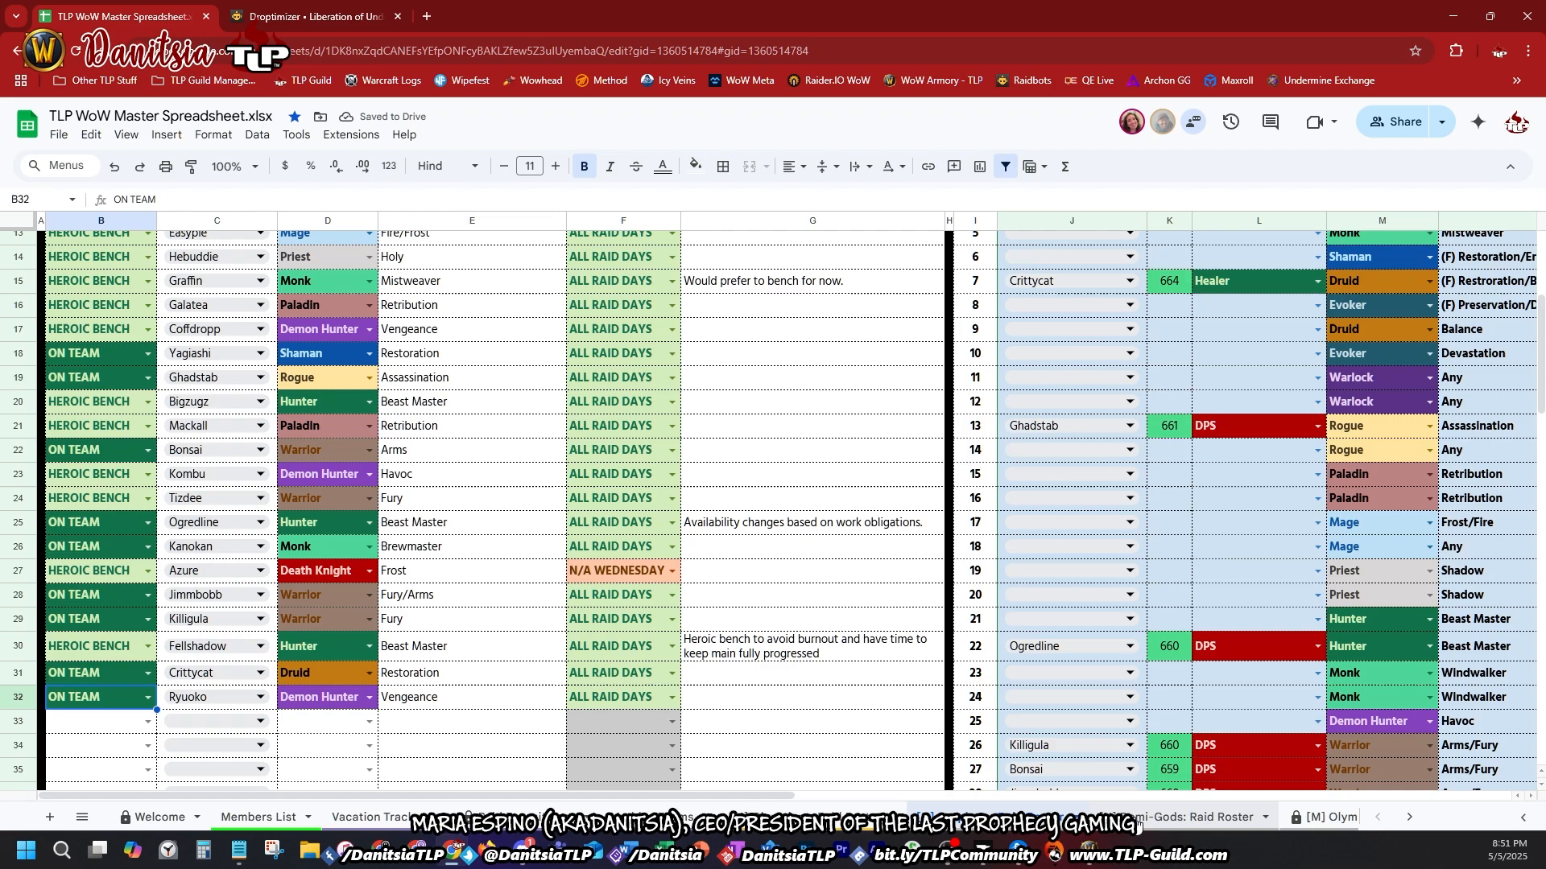
Step: View the Demi-Gods signup, and check the Olympians signup's status choices and minimum item level requirement
left_click(1139, 821)
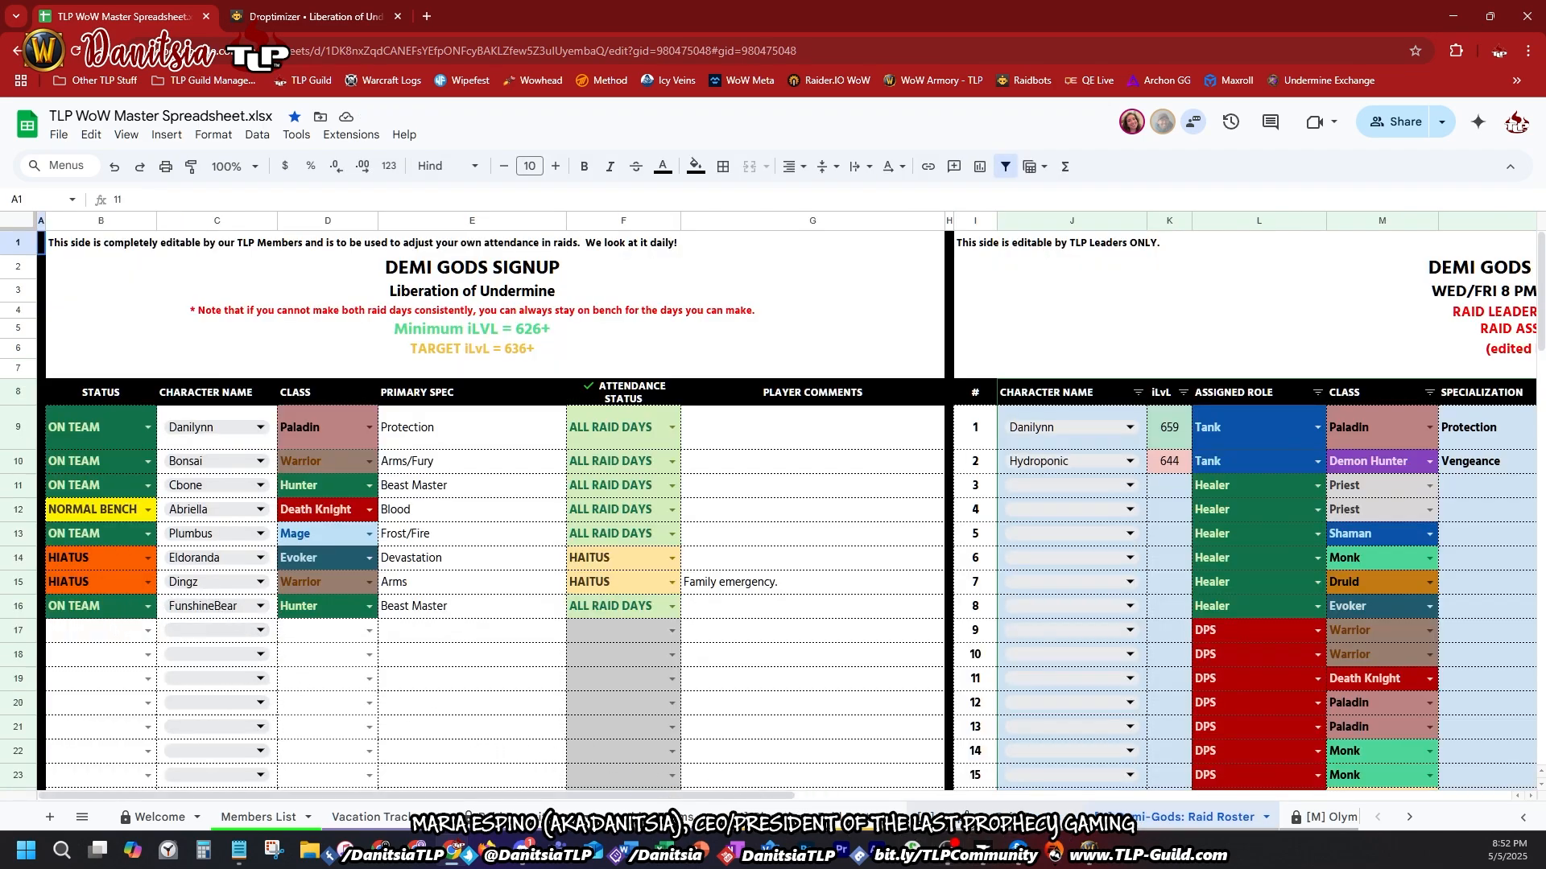
left_click(986, 820)
left_click(809, 819)
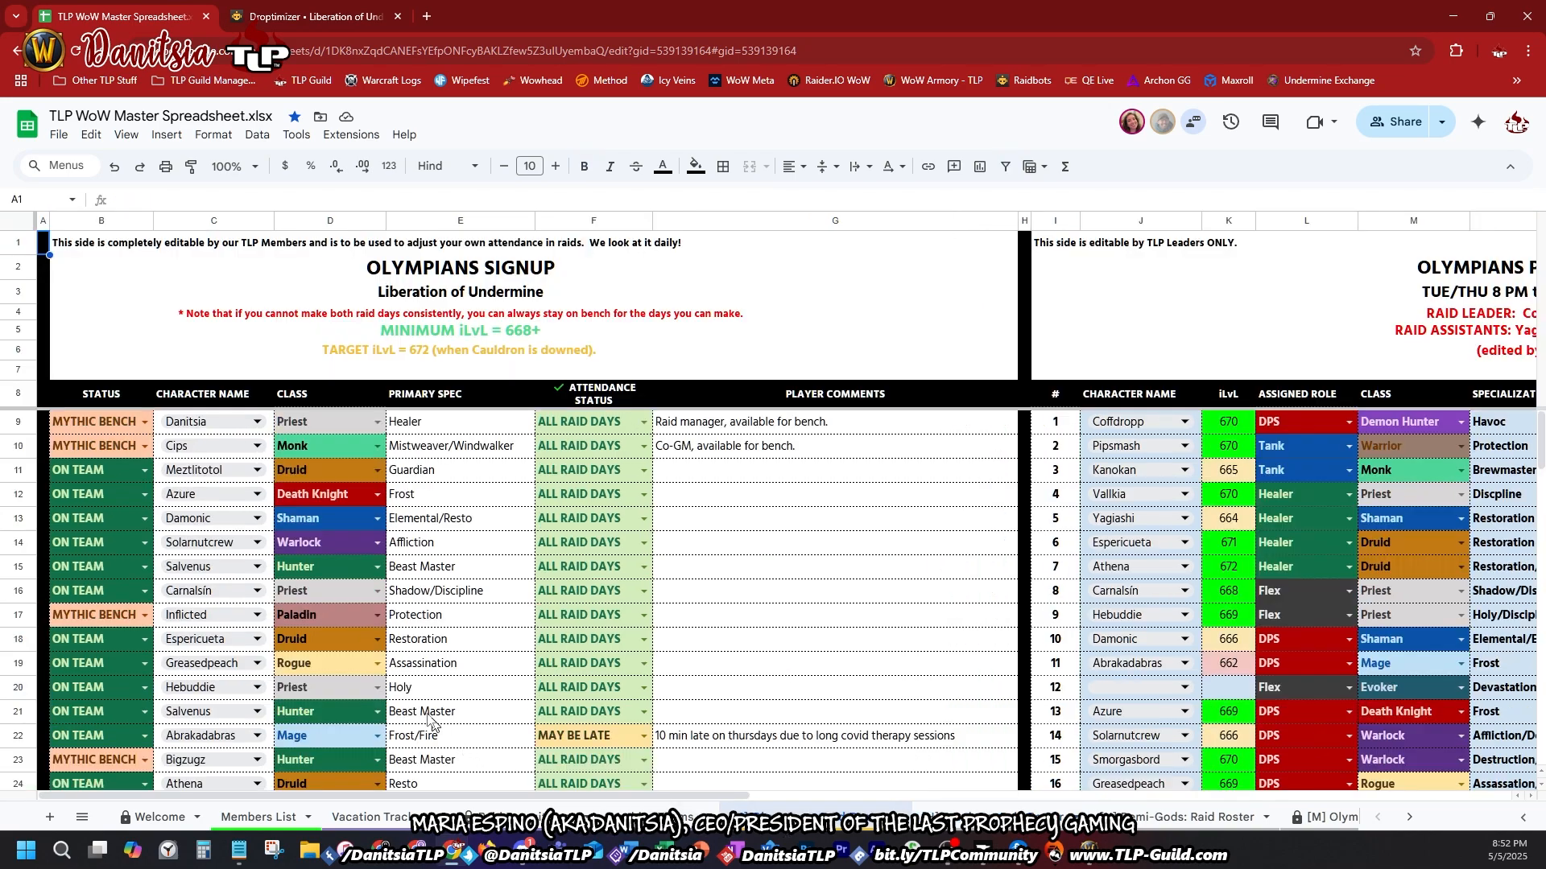
scroll(430, 719, "down", 6)
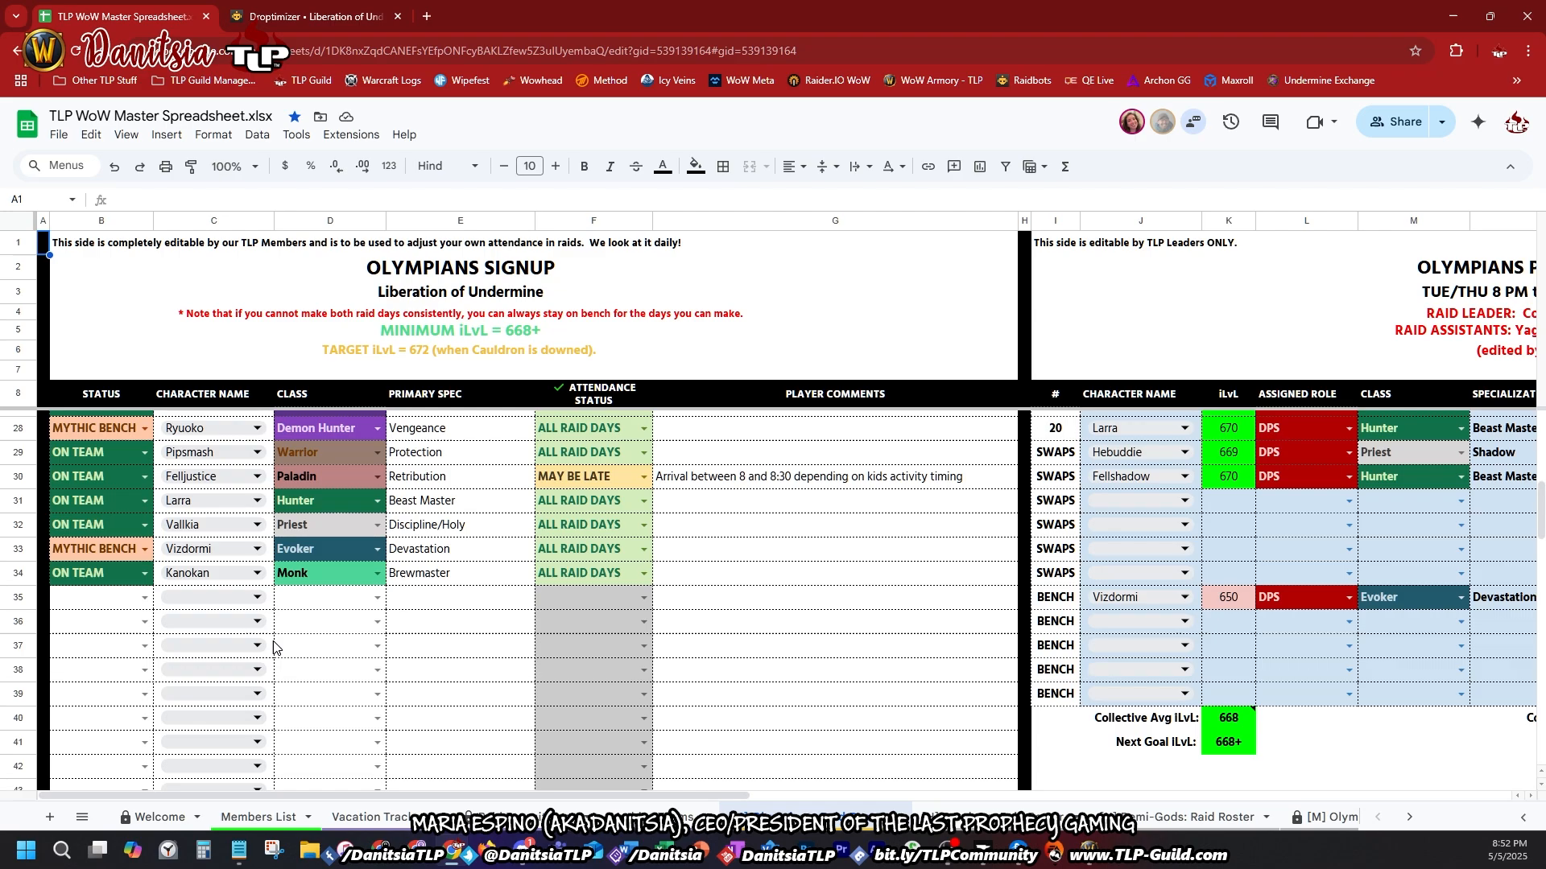
left_click(143, 598)
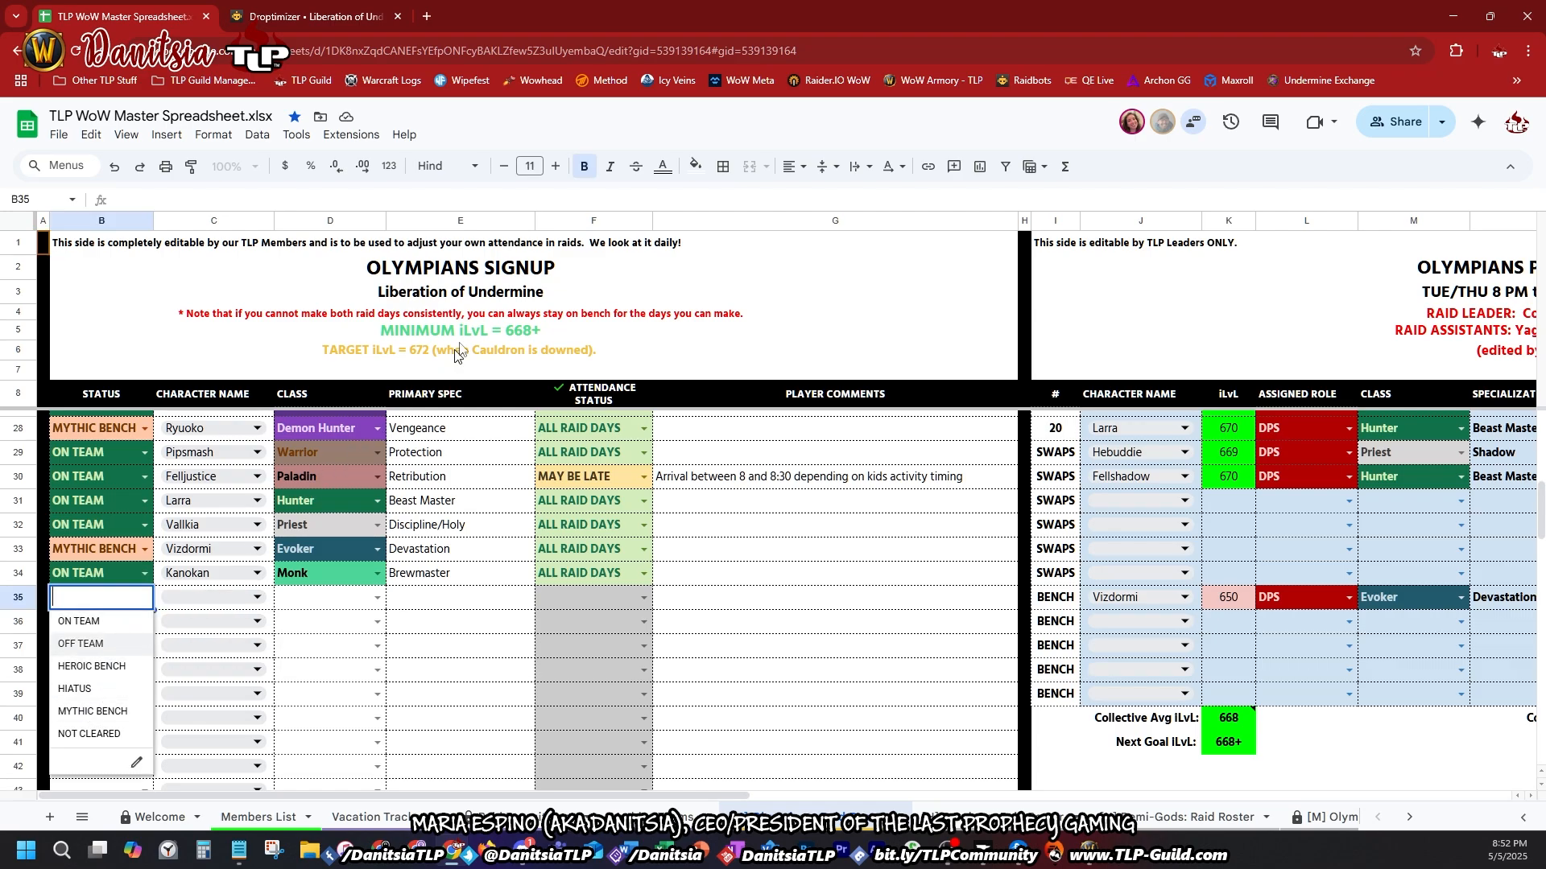
left_click(491, 331)
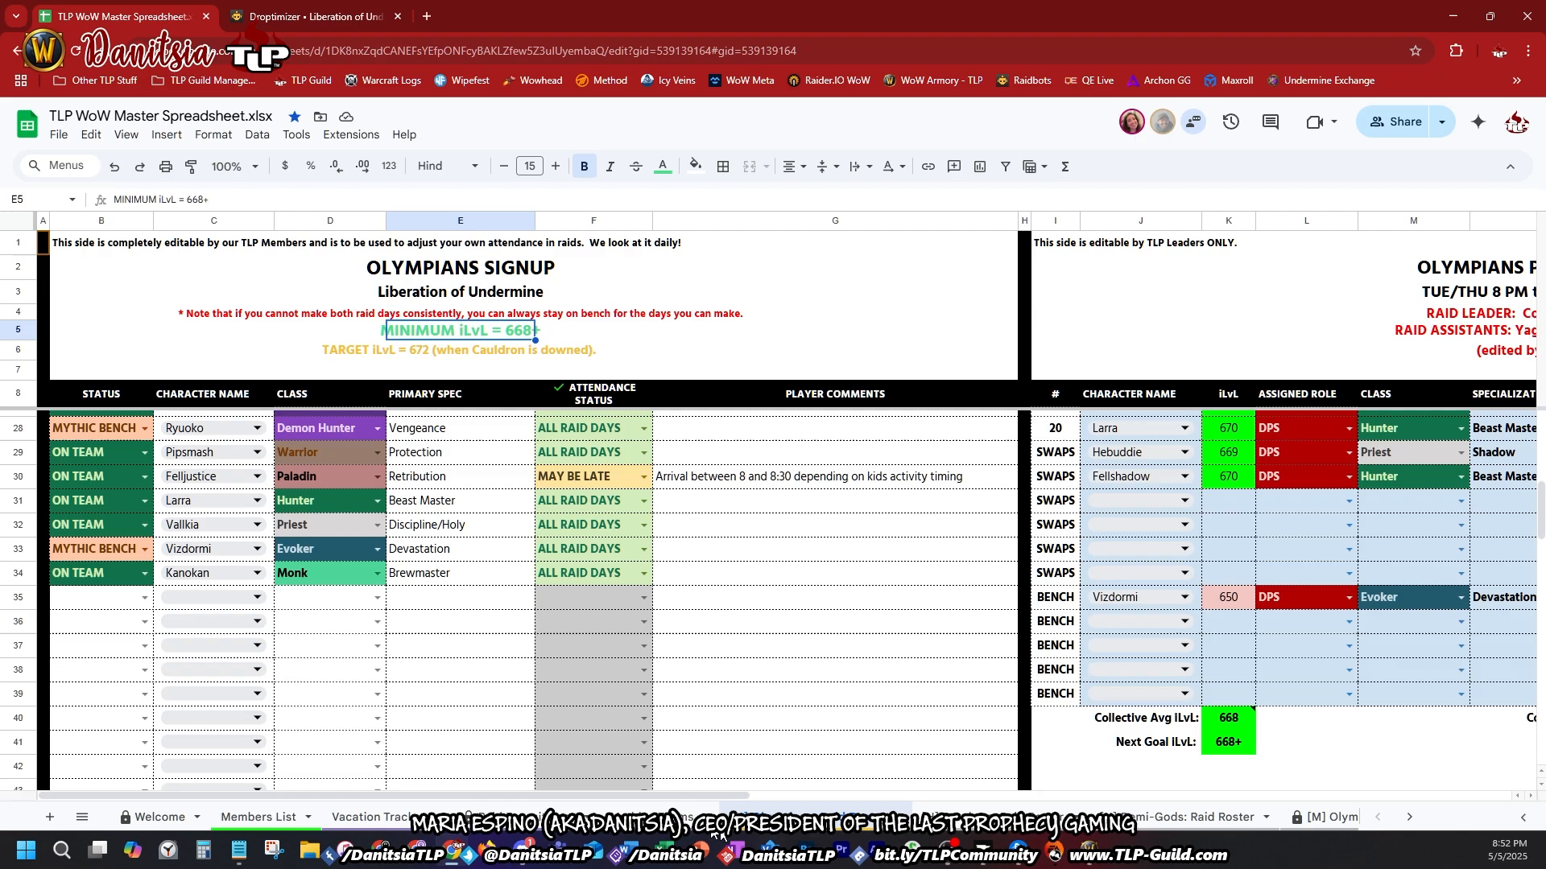
Step: Check the collective average DPS and next DPS goal in the Olympians primary roster, and return to the signup side
left_click_drag(574, 795, 1133, 806)
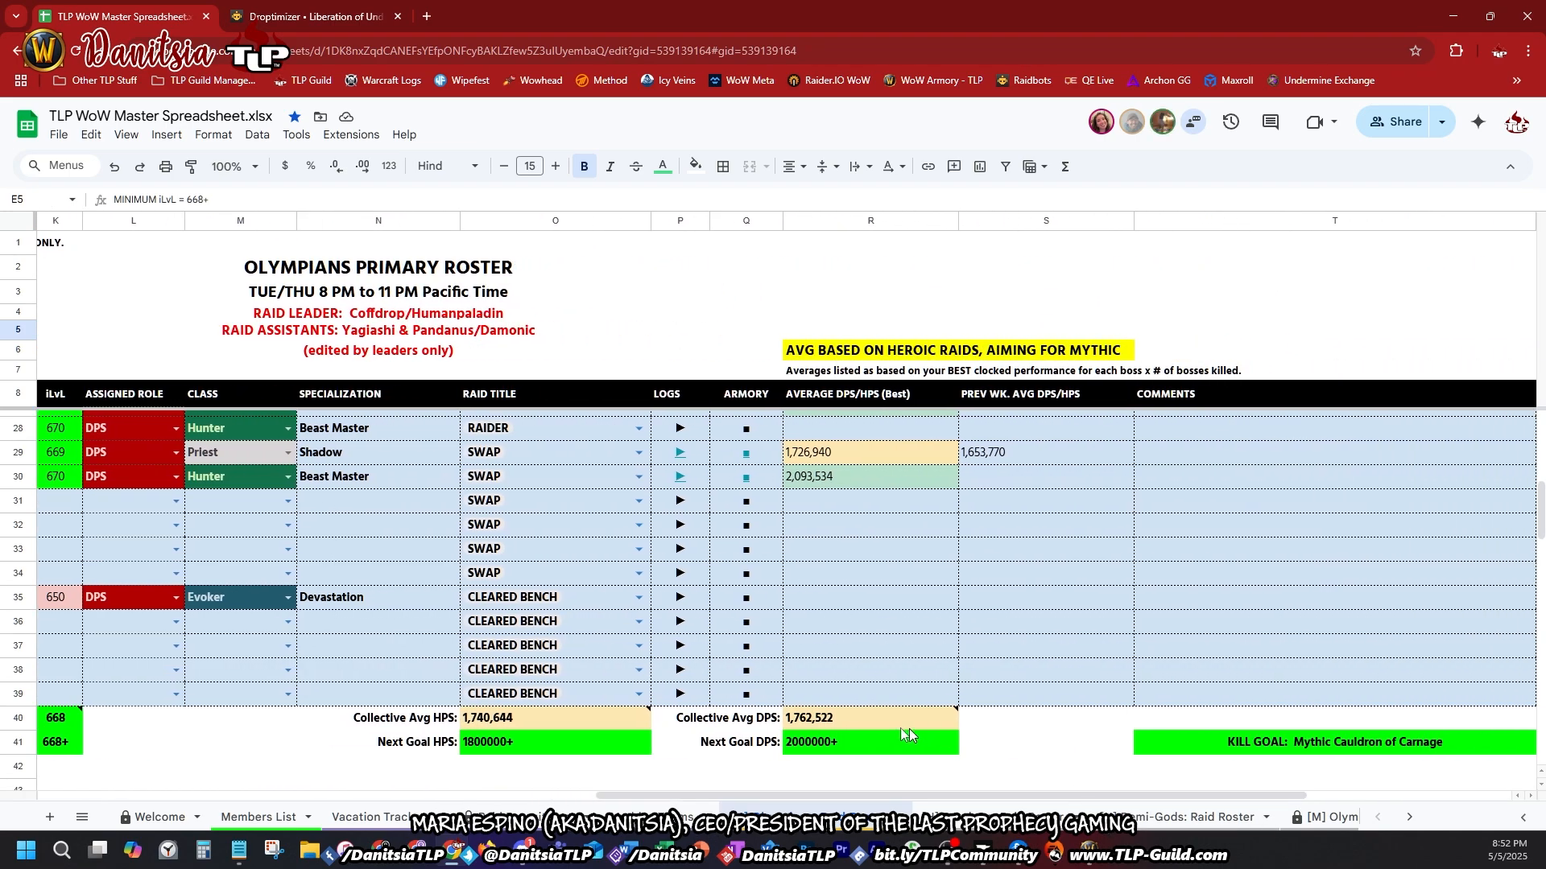
left_click(813, 721)
left_click(830, 746)
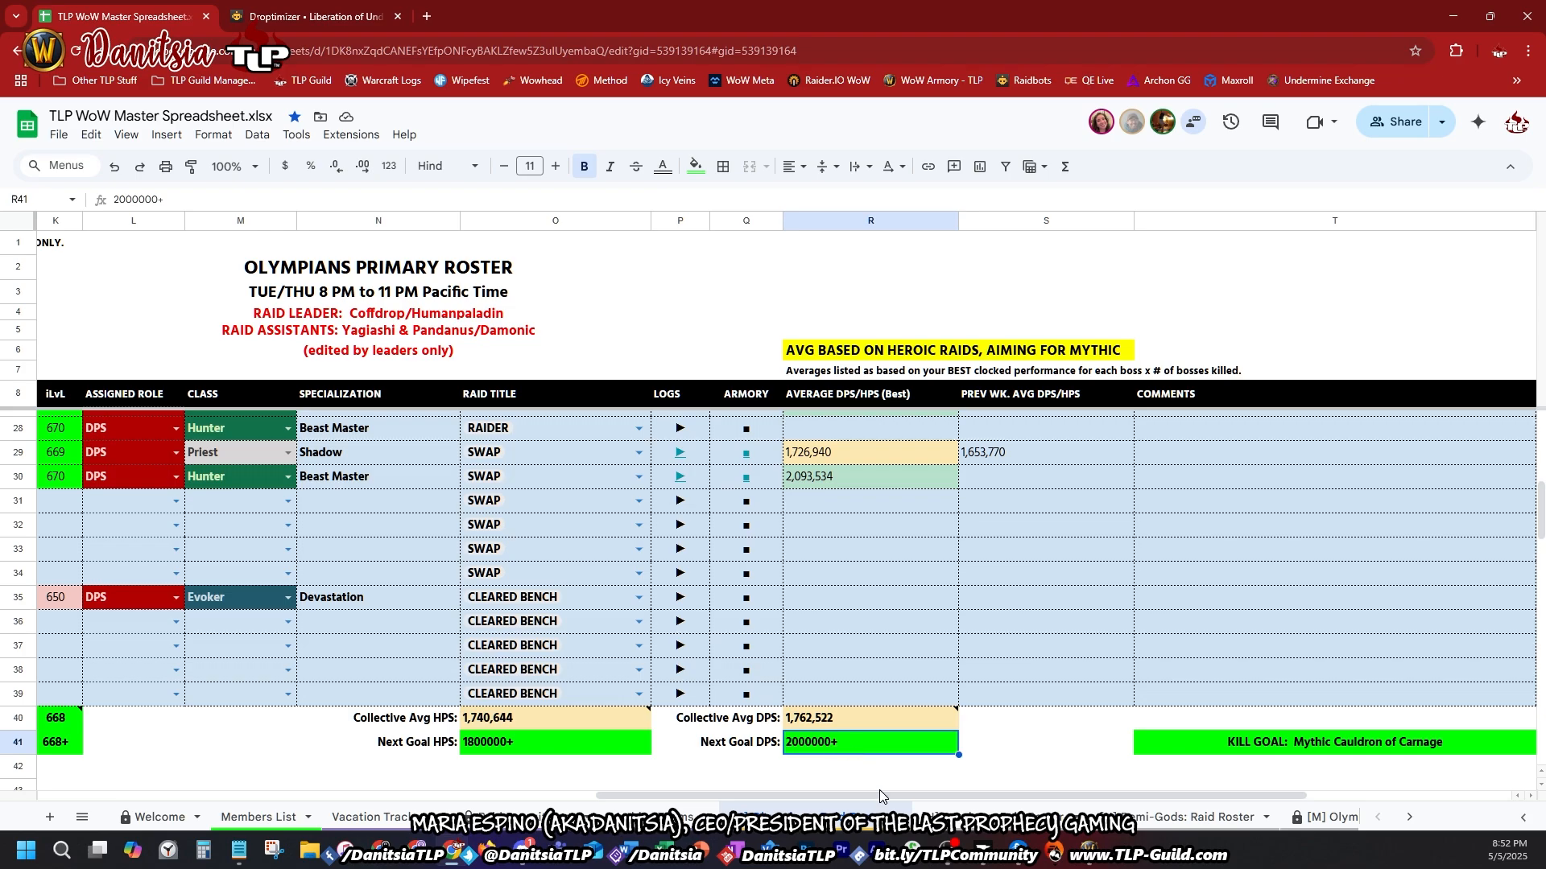
left_click_drag(876, 792, 316, 795)
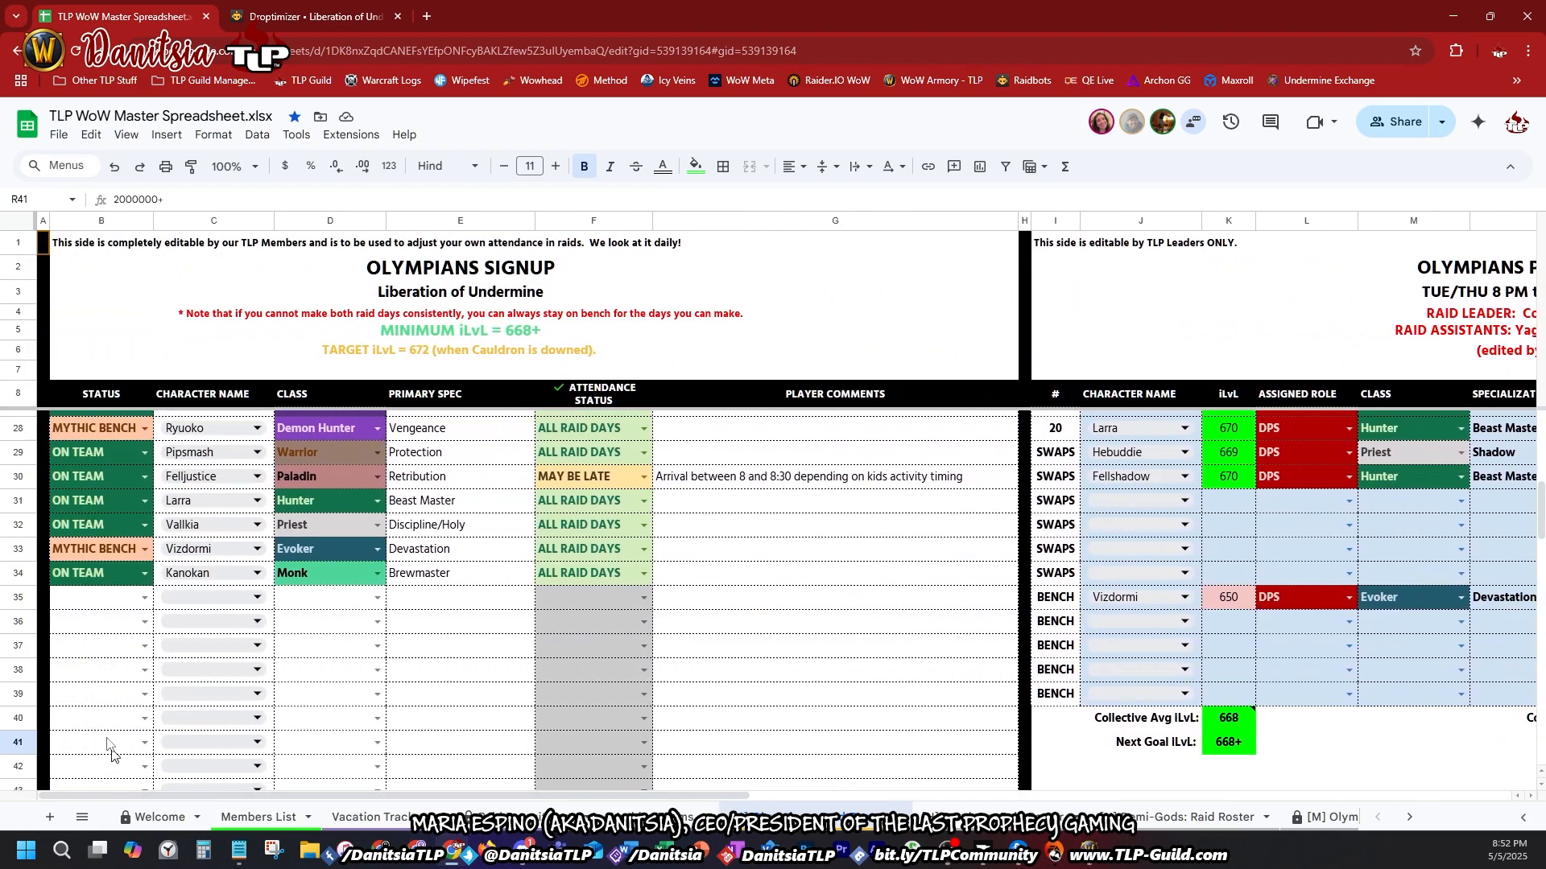
Step: Reselect MYTHIC BENCH as the status of the Devastation Evoker in row 33, and view the Olympians roster's next DPS goal
left_click(145, 550)
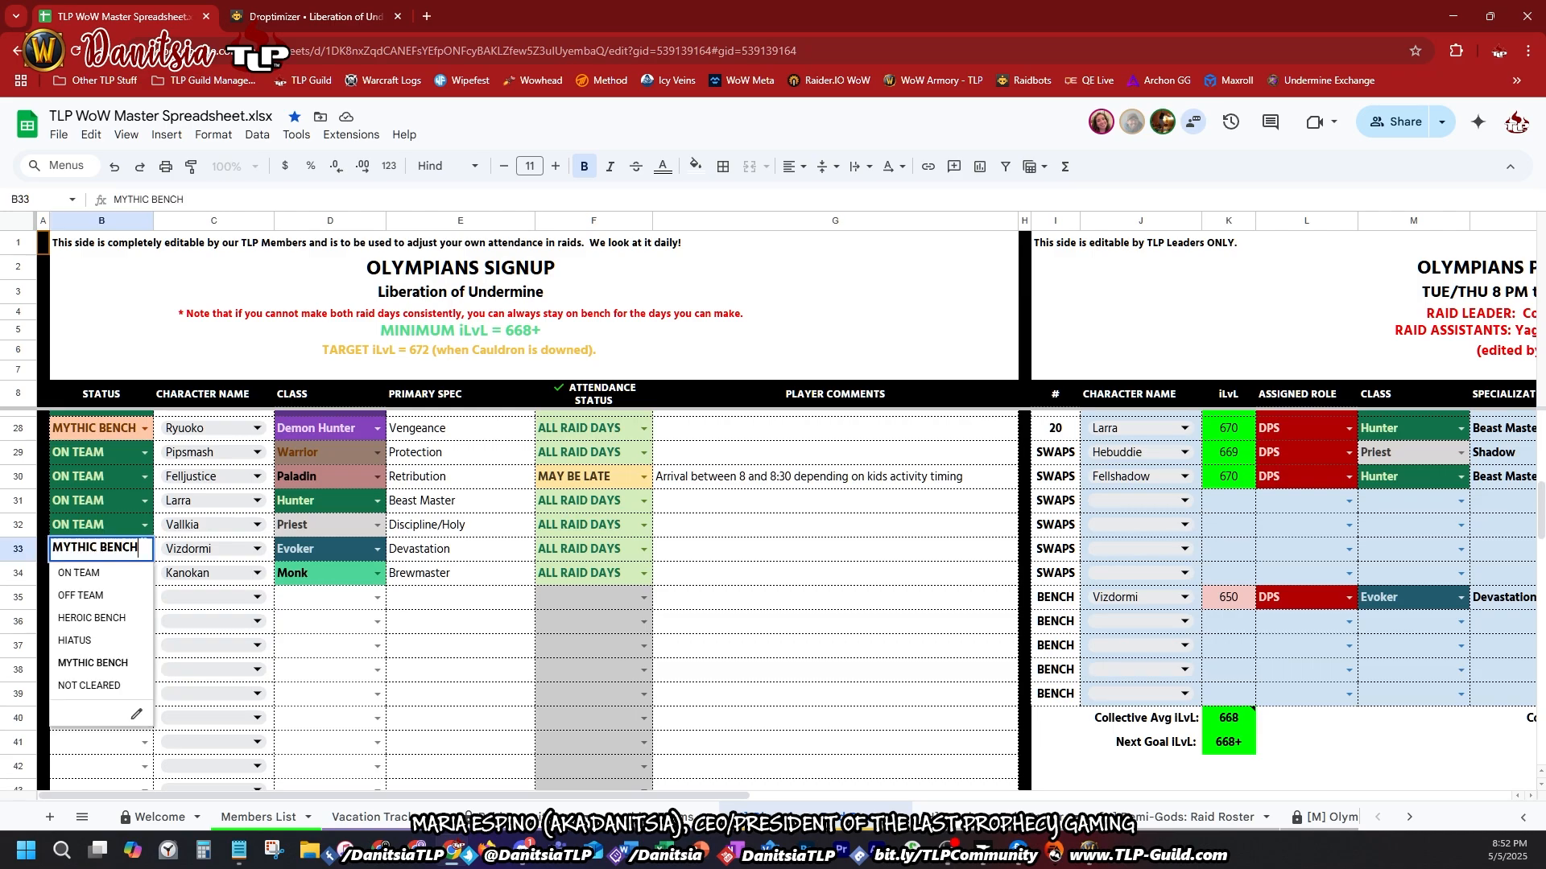
left_click(84, 662)
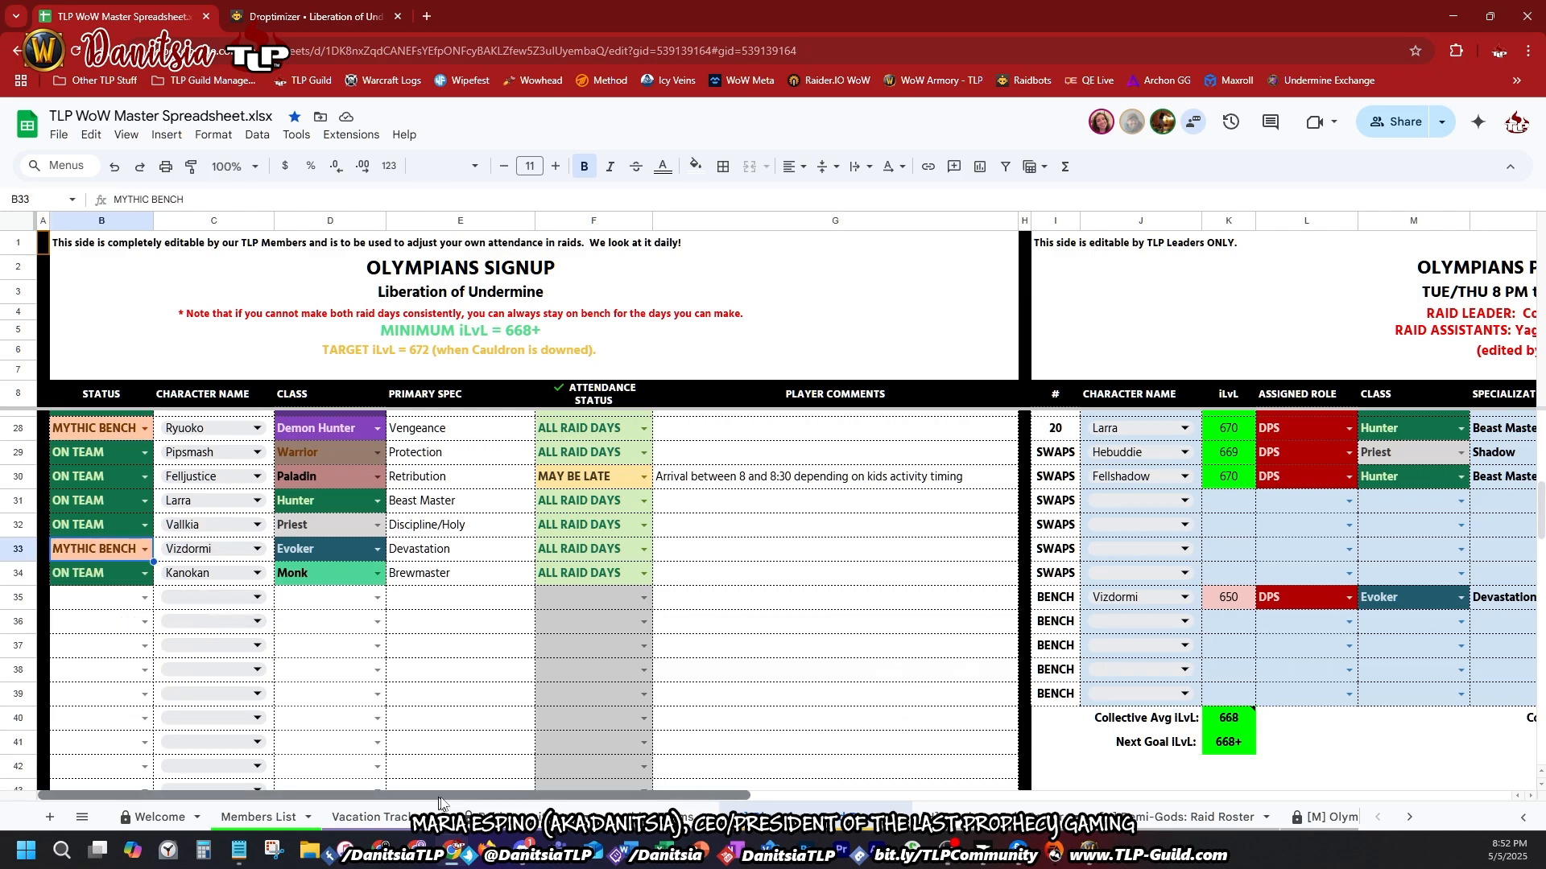
left_click_drag(449, 800, 853, 797)
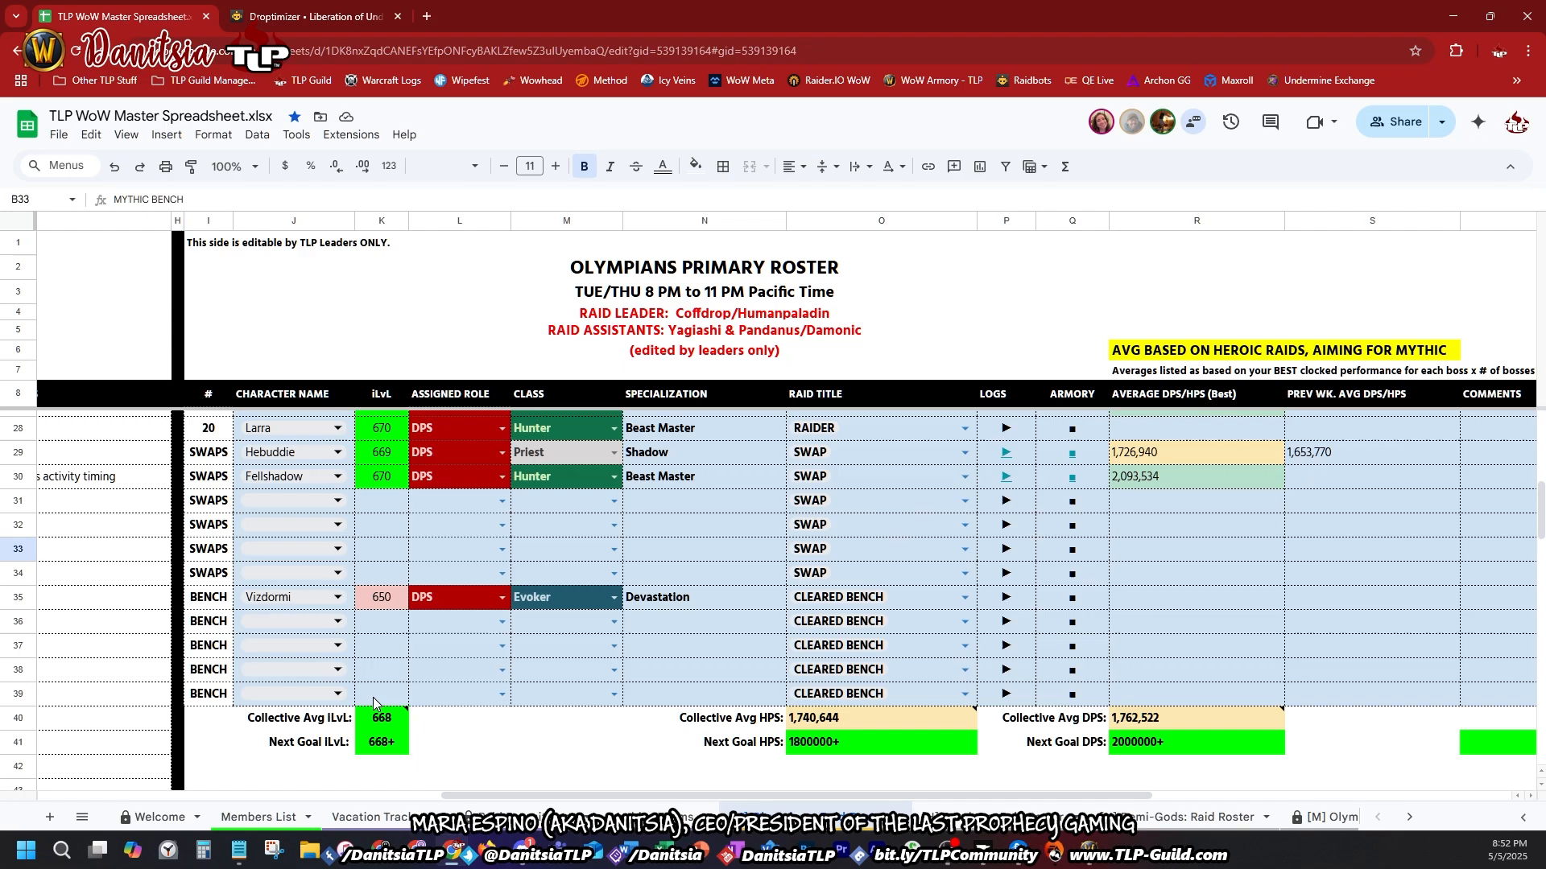
left_click(1160, 755)
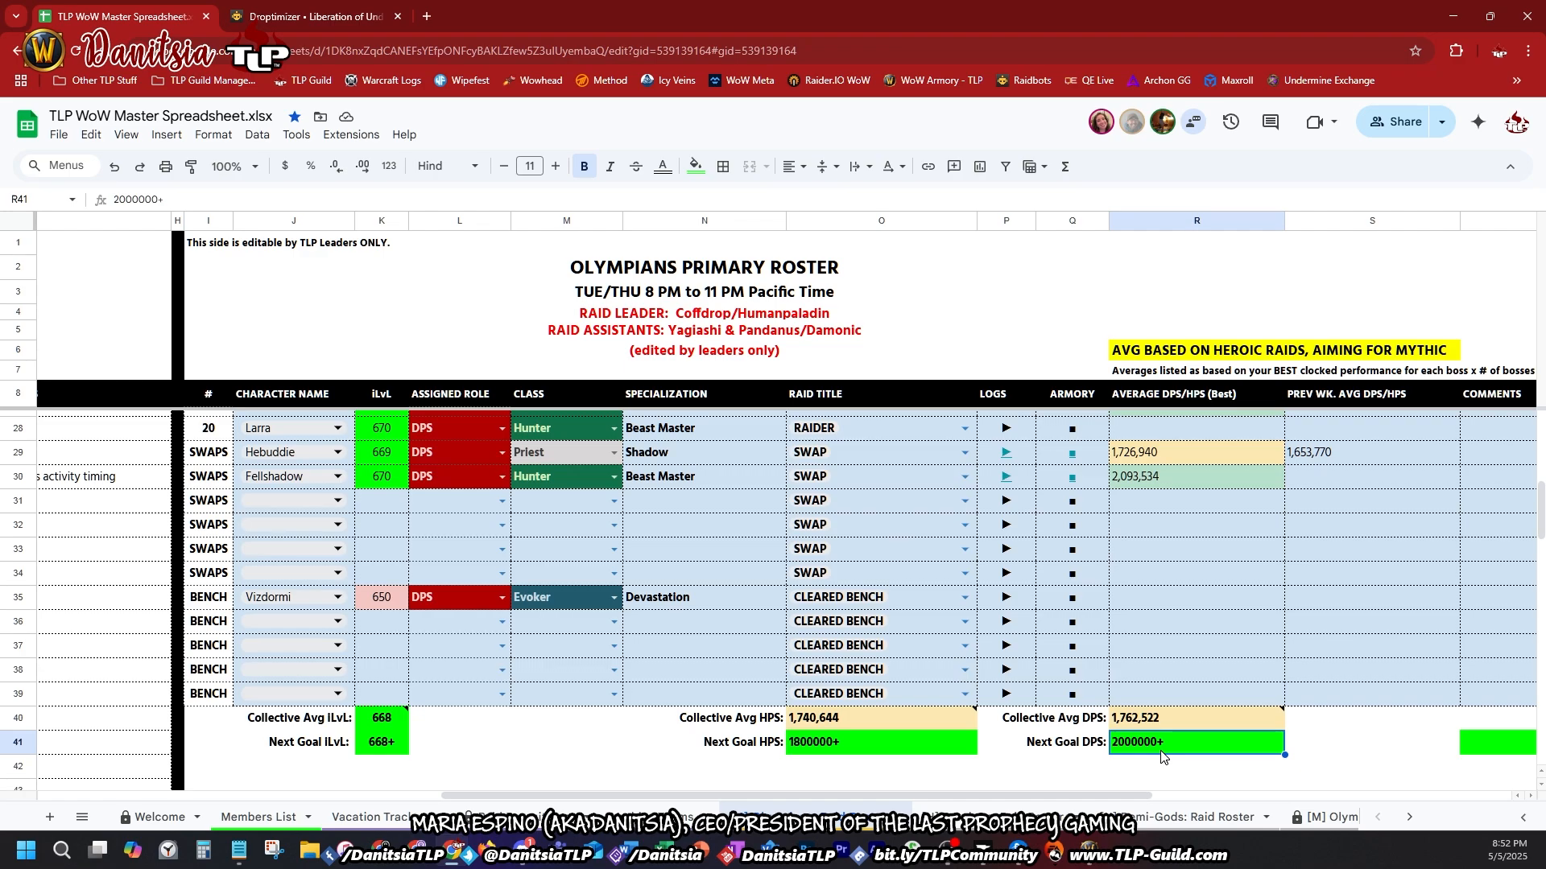
Step: Show the Raidbots Droptimizer report, and return to the Olympians signup in the TLP WoW Master Spreadsheet
left_click(278, 20)
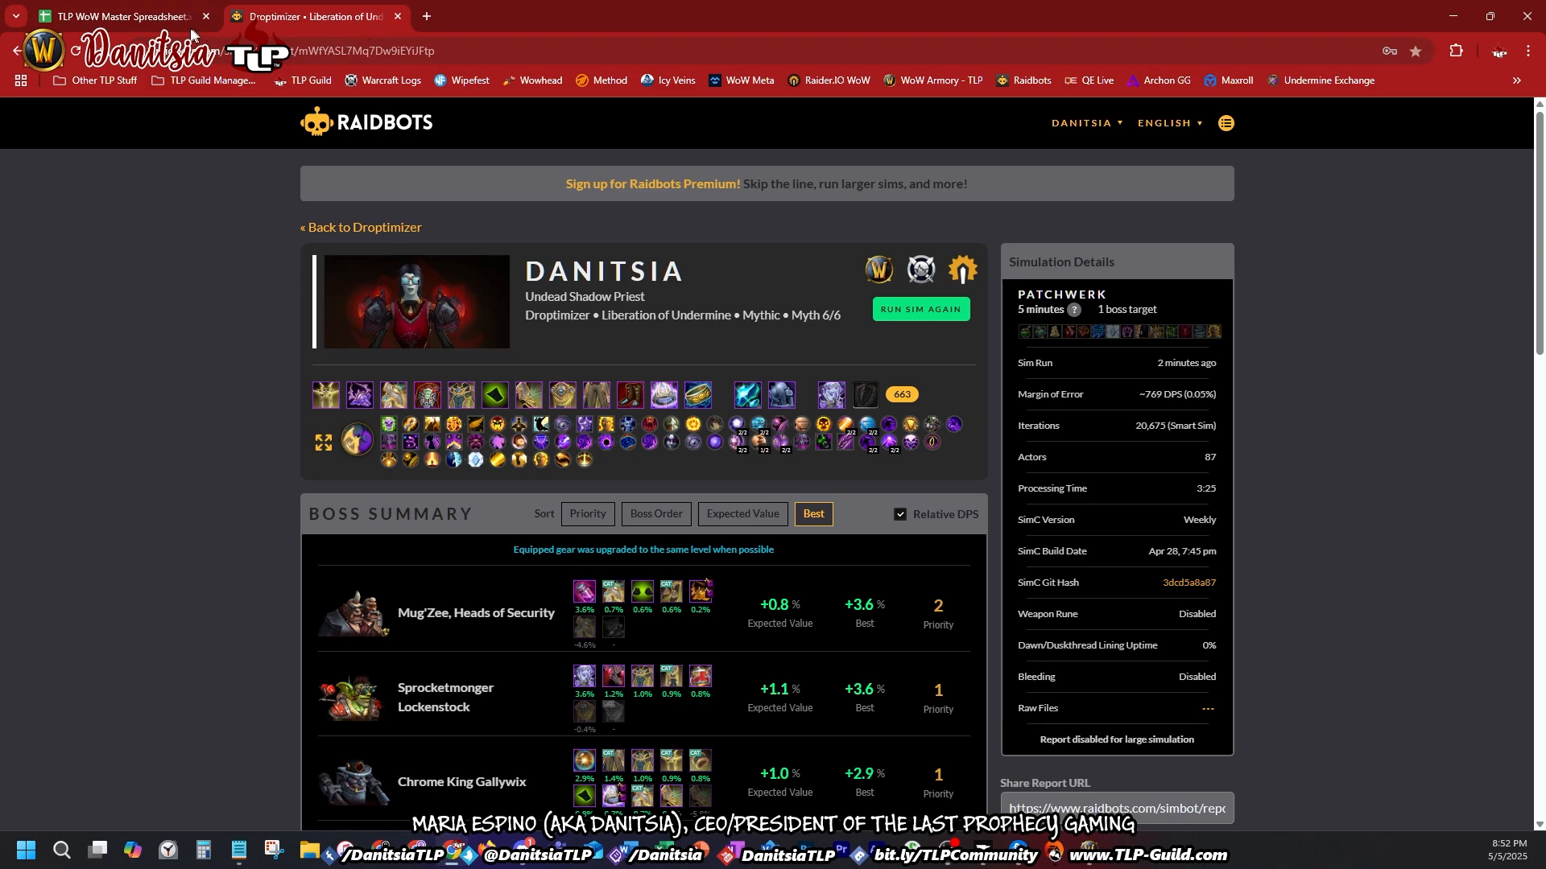
key("alt+Tab")
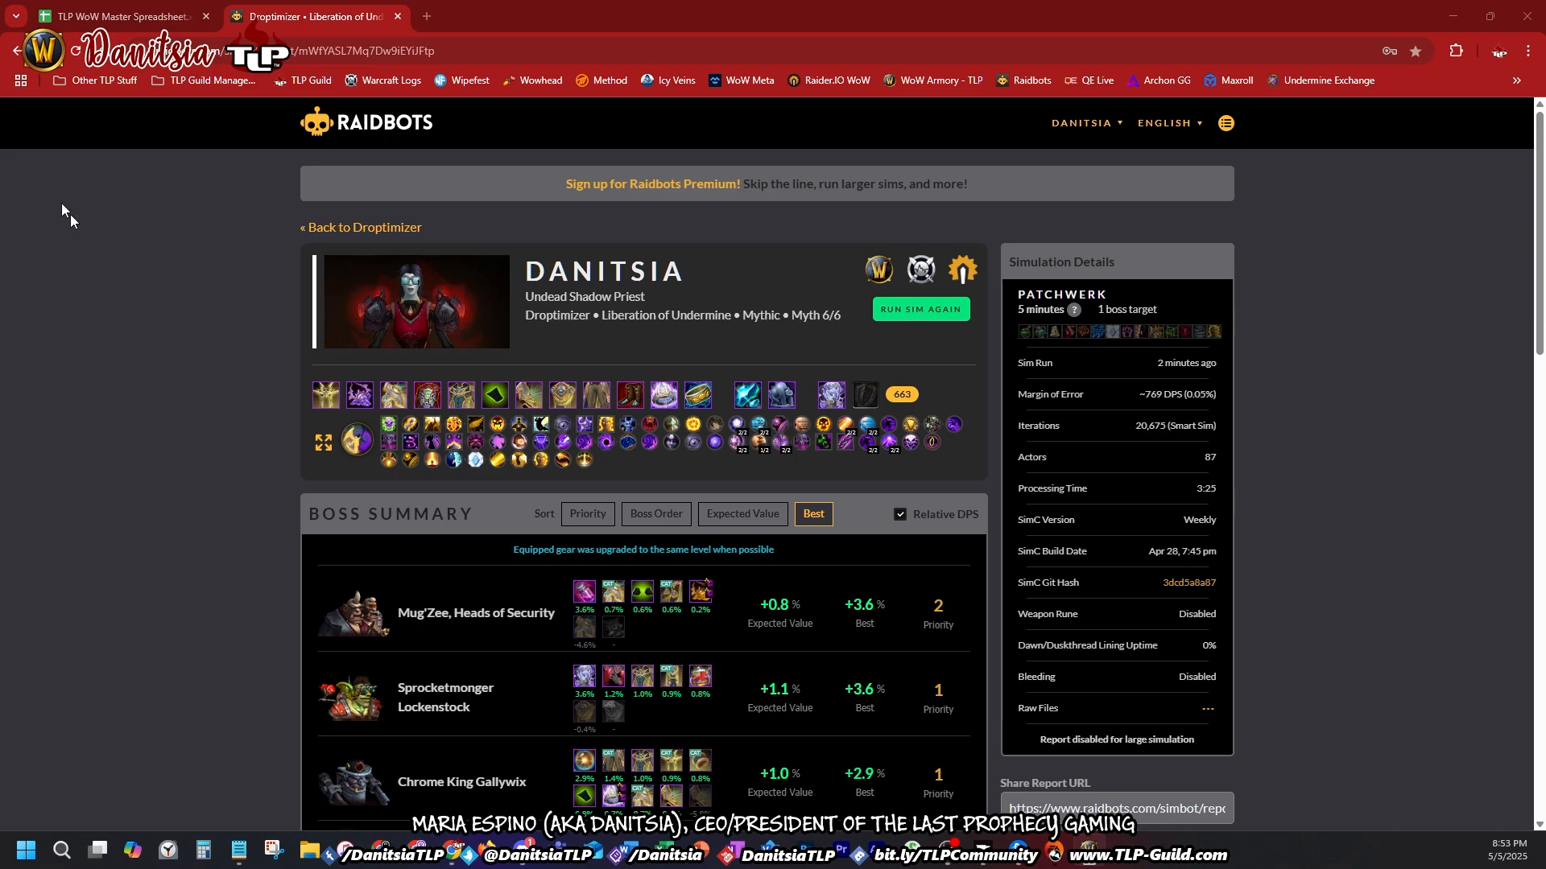
left_click(113, 15)
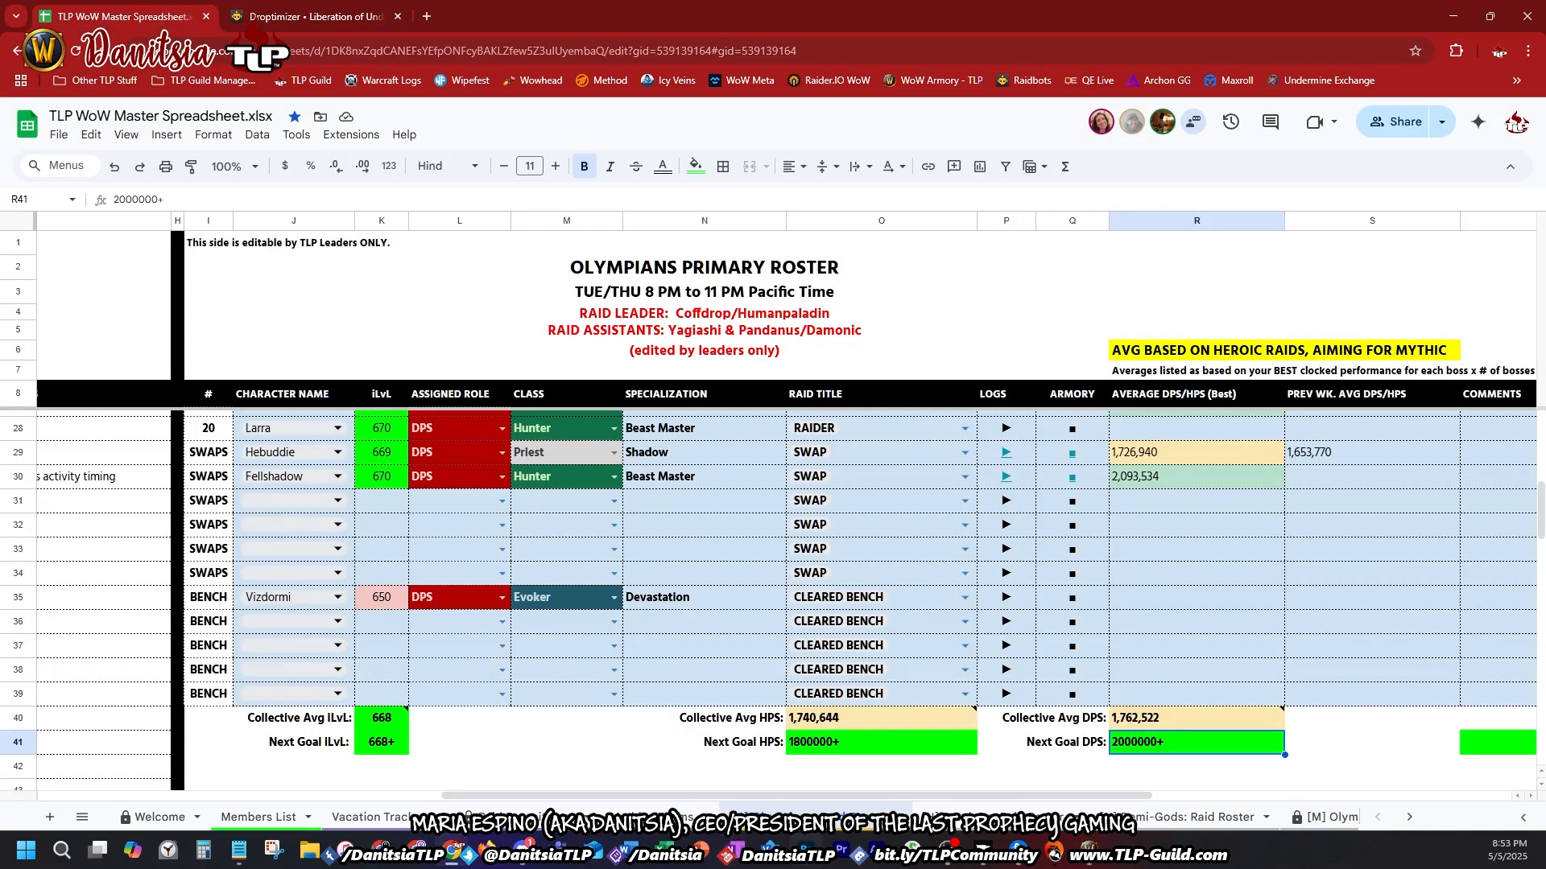
left_click_drag(724, 796, 0, 792)
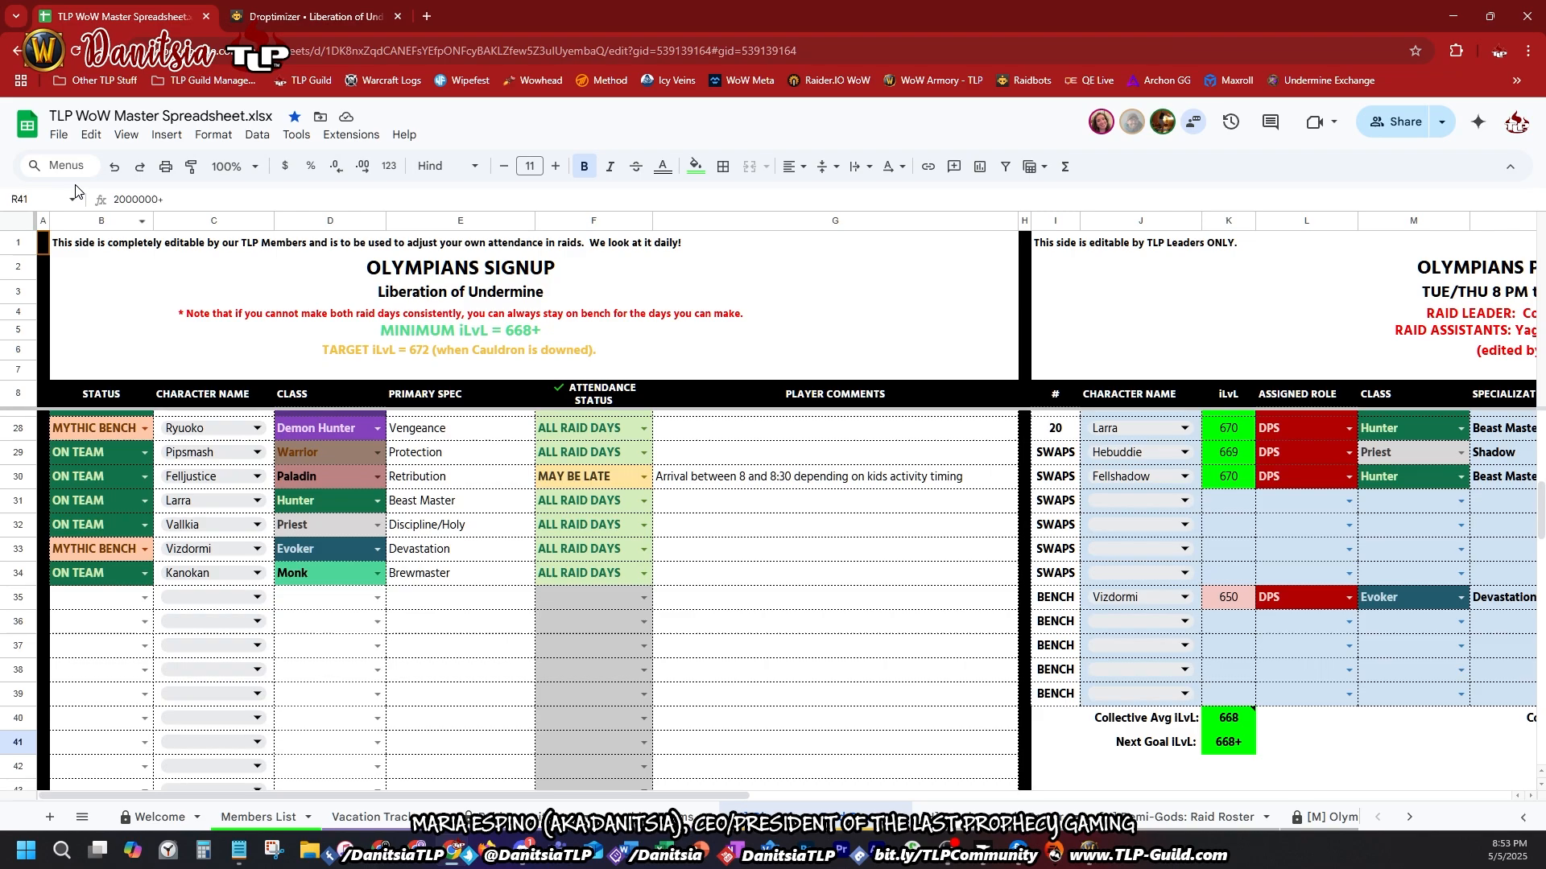
Step: Open TLP AO Master Spreadsheet.xlsx from the Sheets file list and look through its sheets up to the crafter signups
left_click(21, 124)
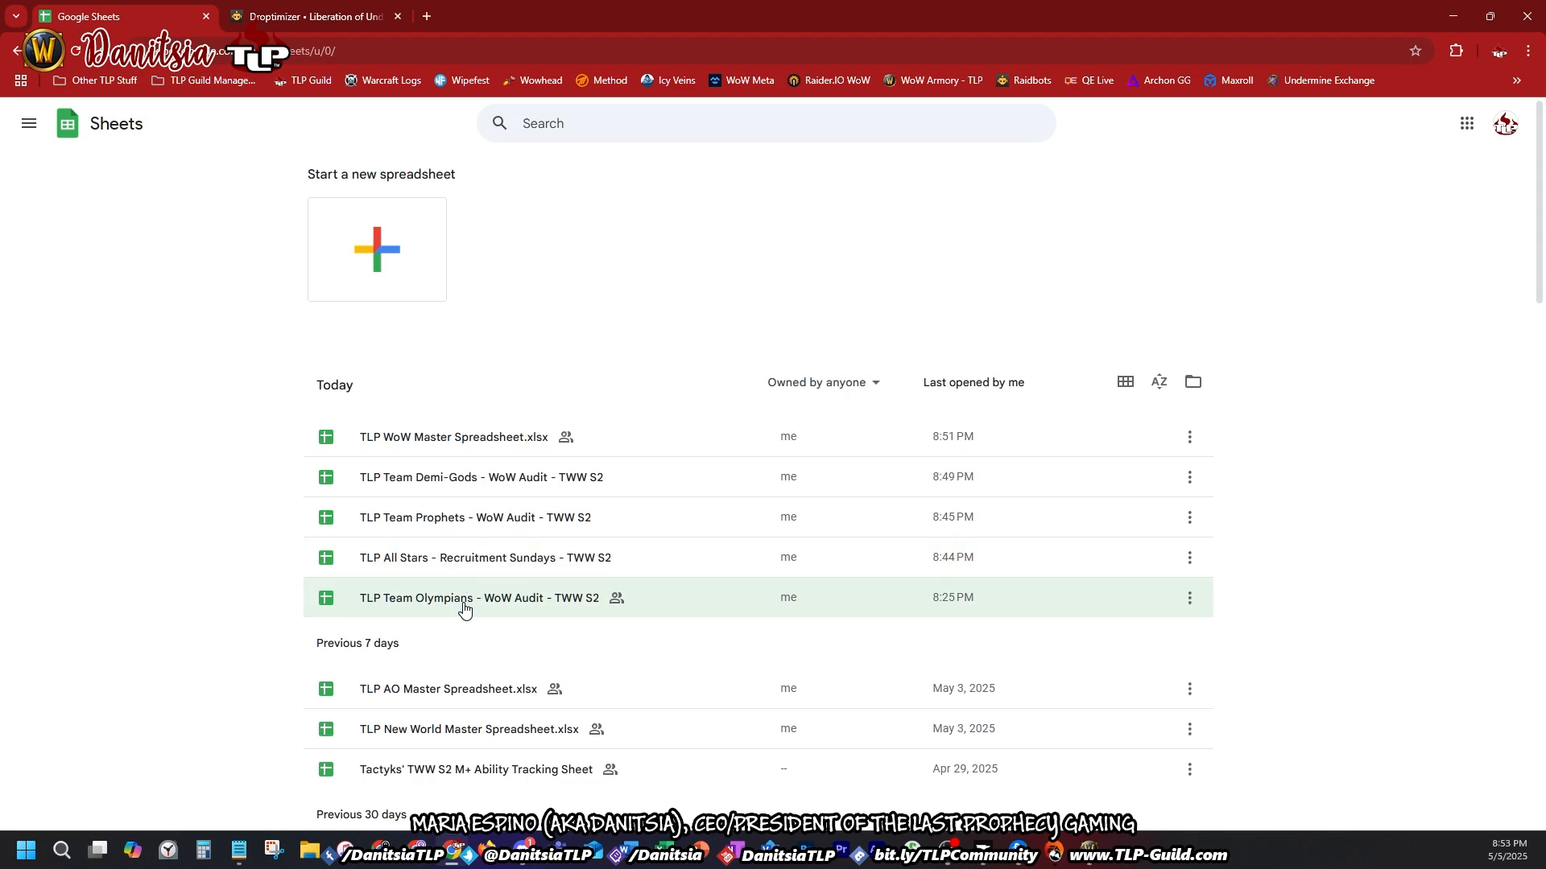
scroll(475, 660, "down", 1)
left_click(417, 608)
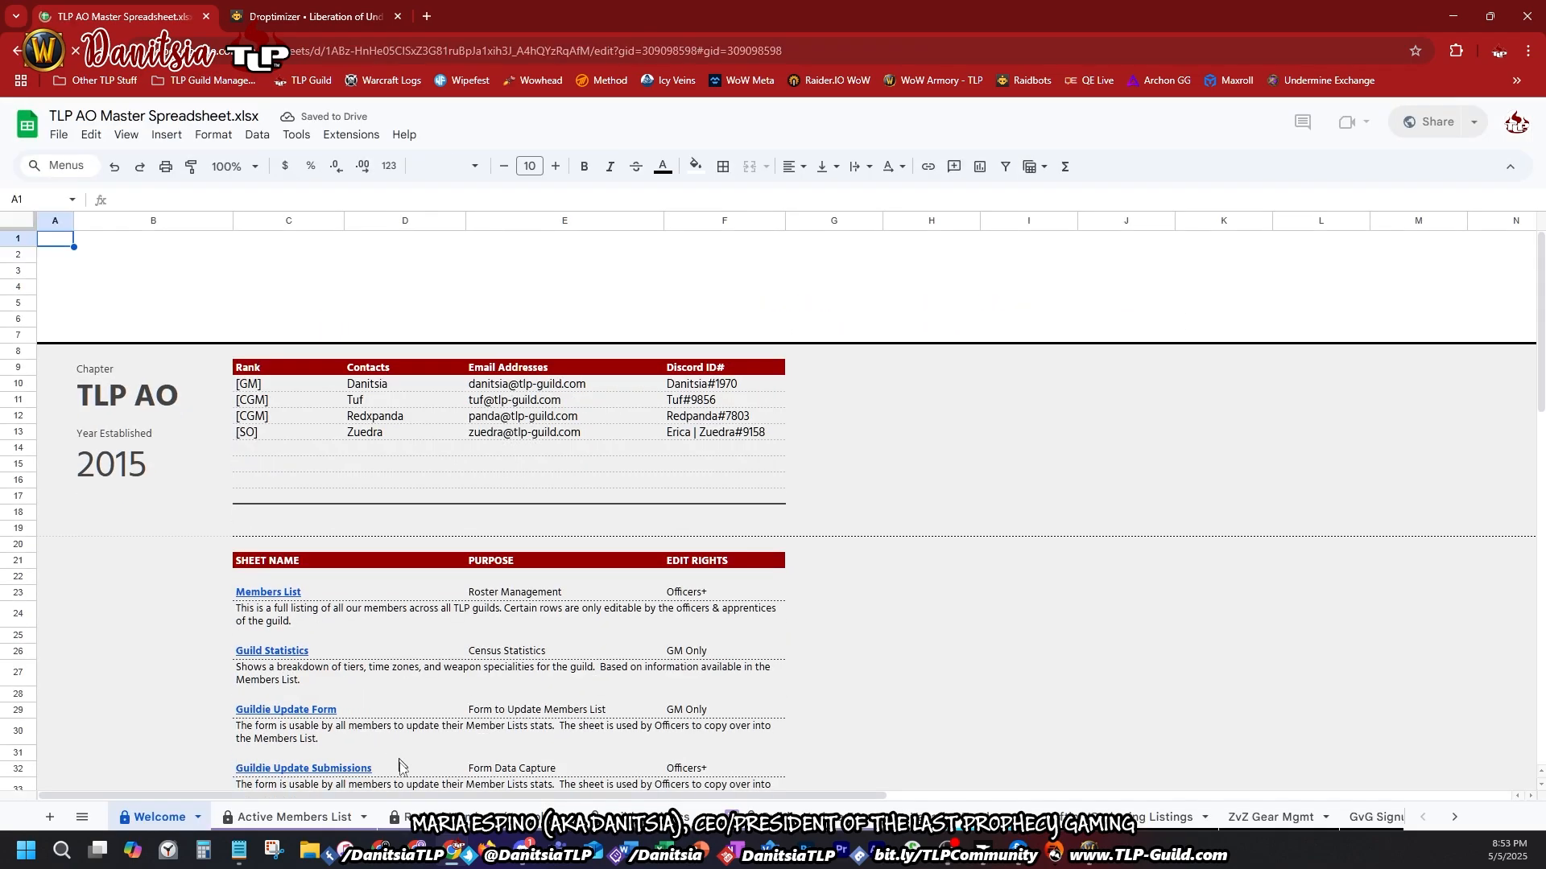
left_click(649, 815)
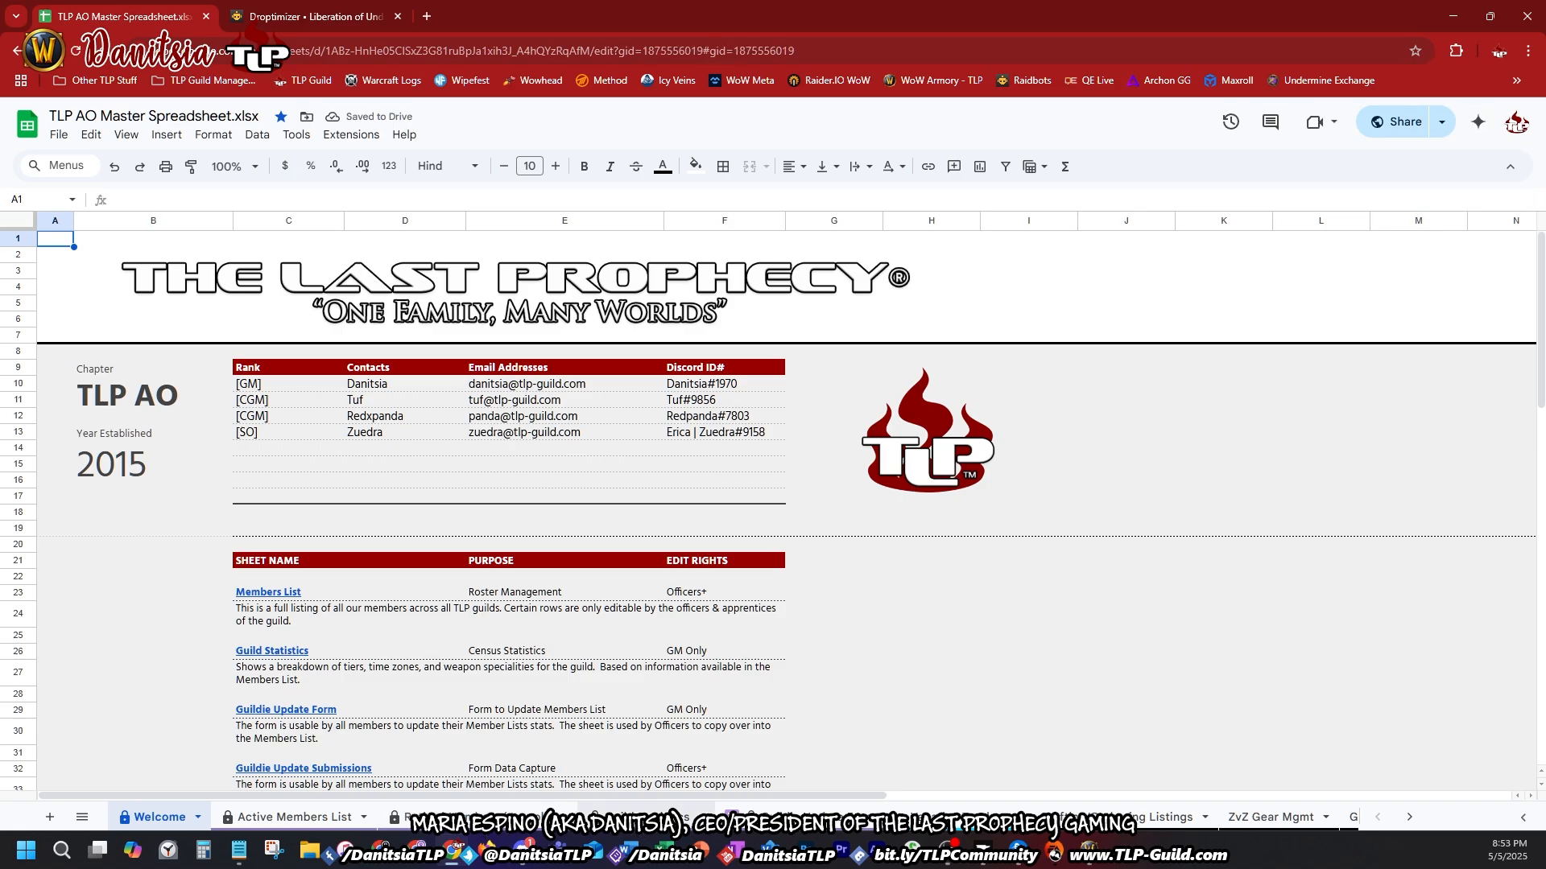
left_click(816, 814)
left_click(964, 816)
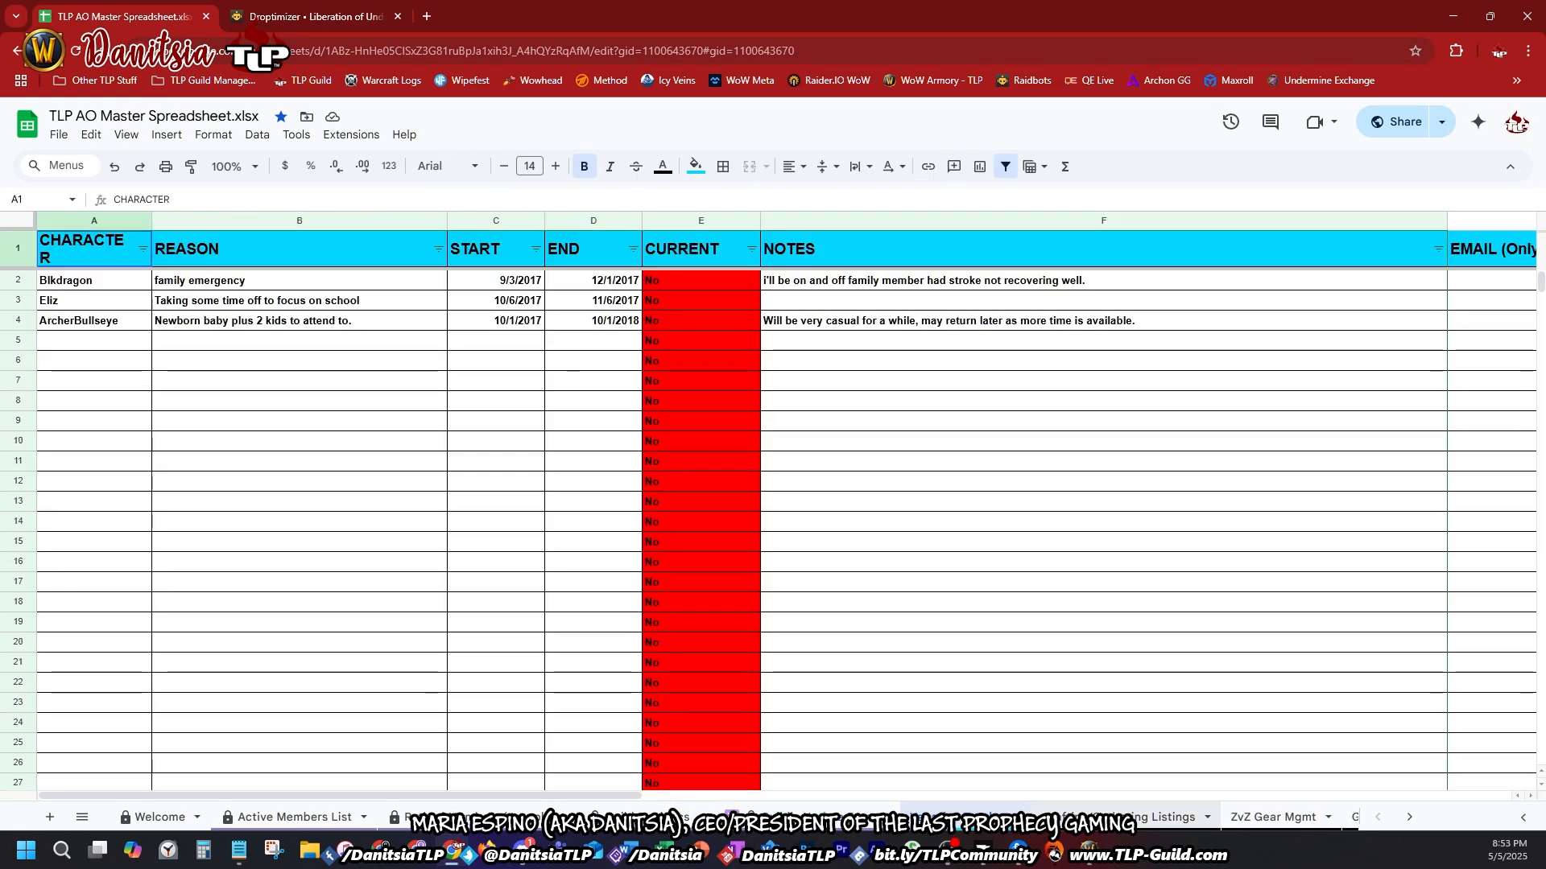
left_click(1121, 817)
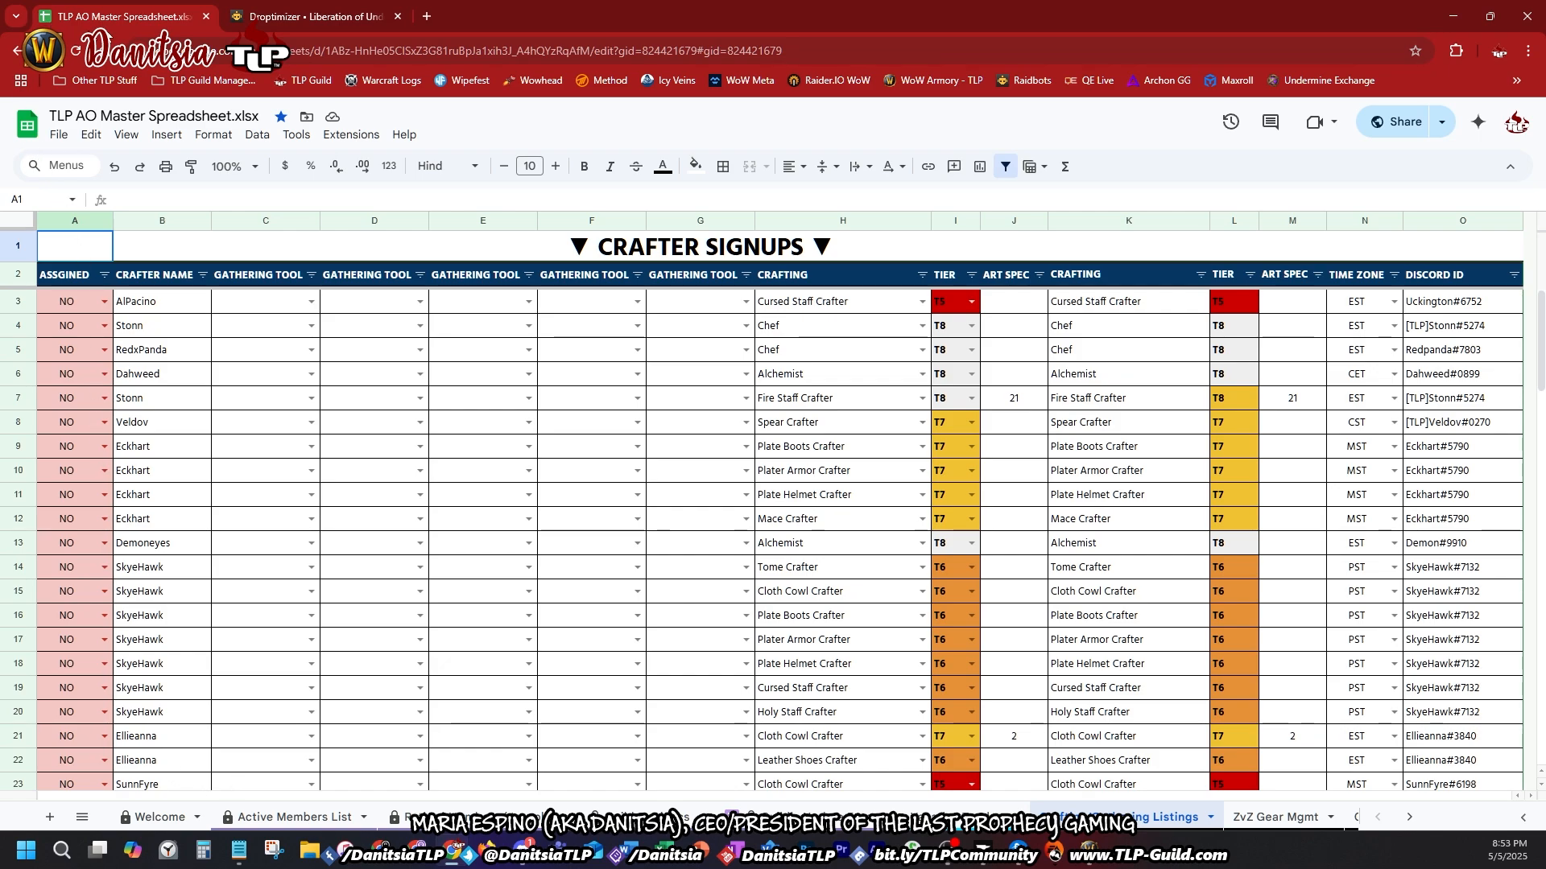
Step: Open TLP New World Master Spreadsheet.xlsx, view its Active Members List, and go back to the Welcome sheet
left_click(26, 123)
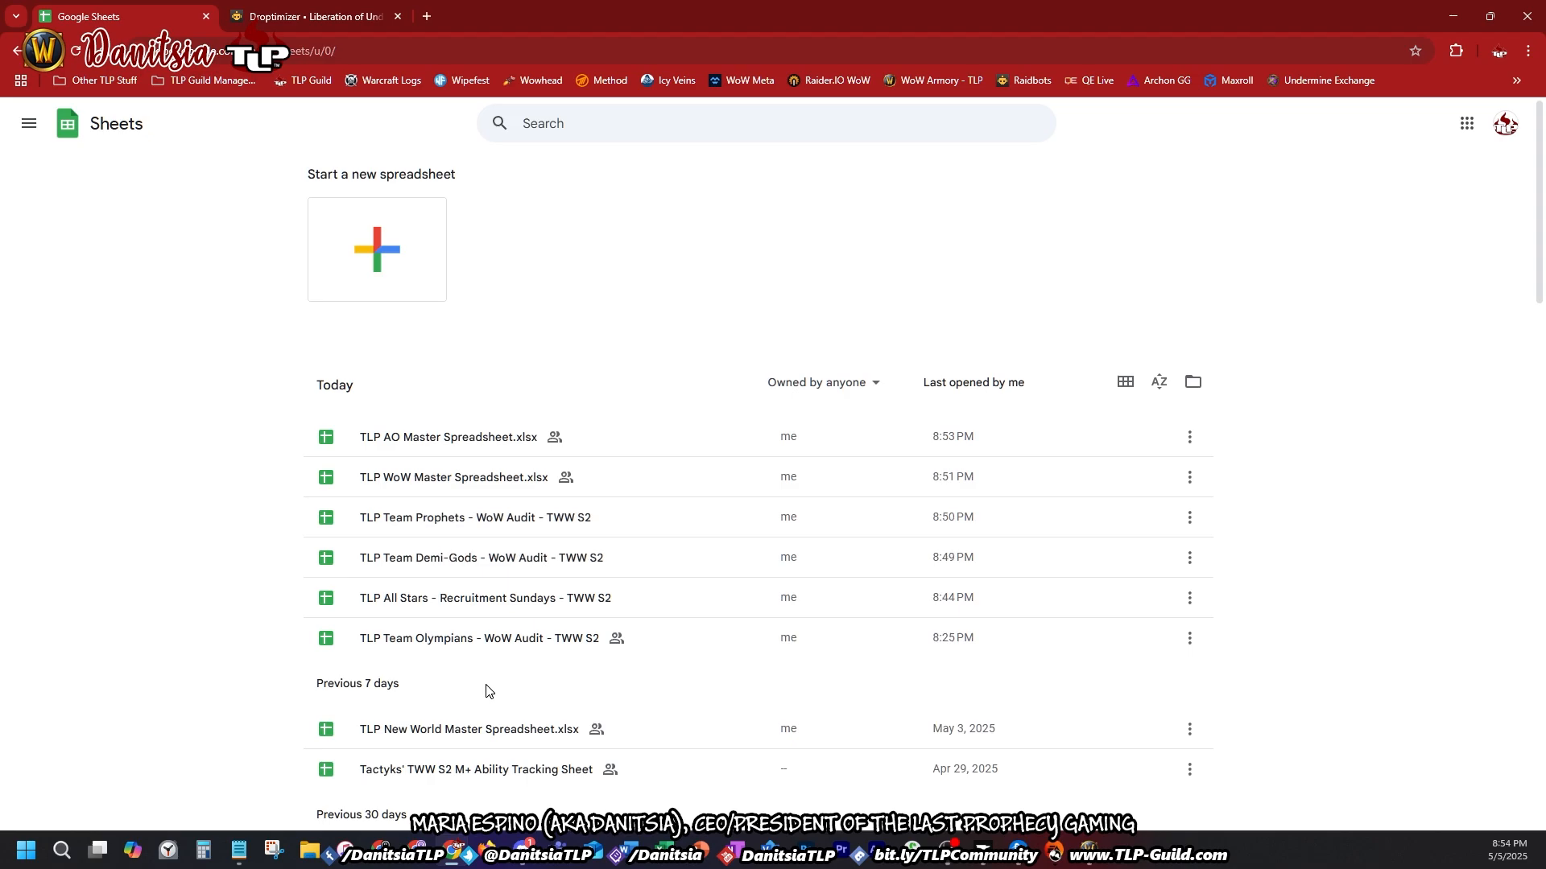
scroll(467, 697, "down", 1)
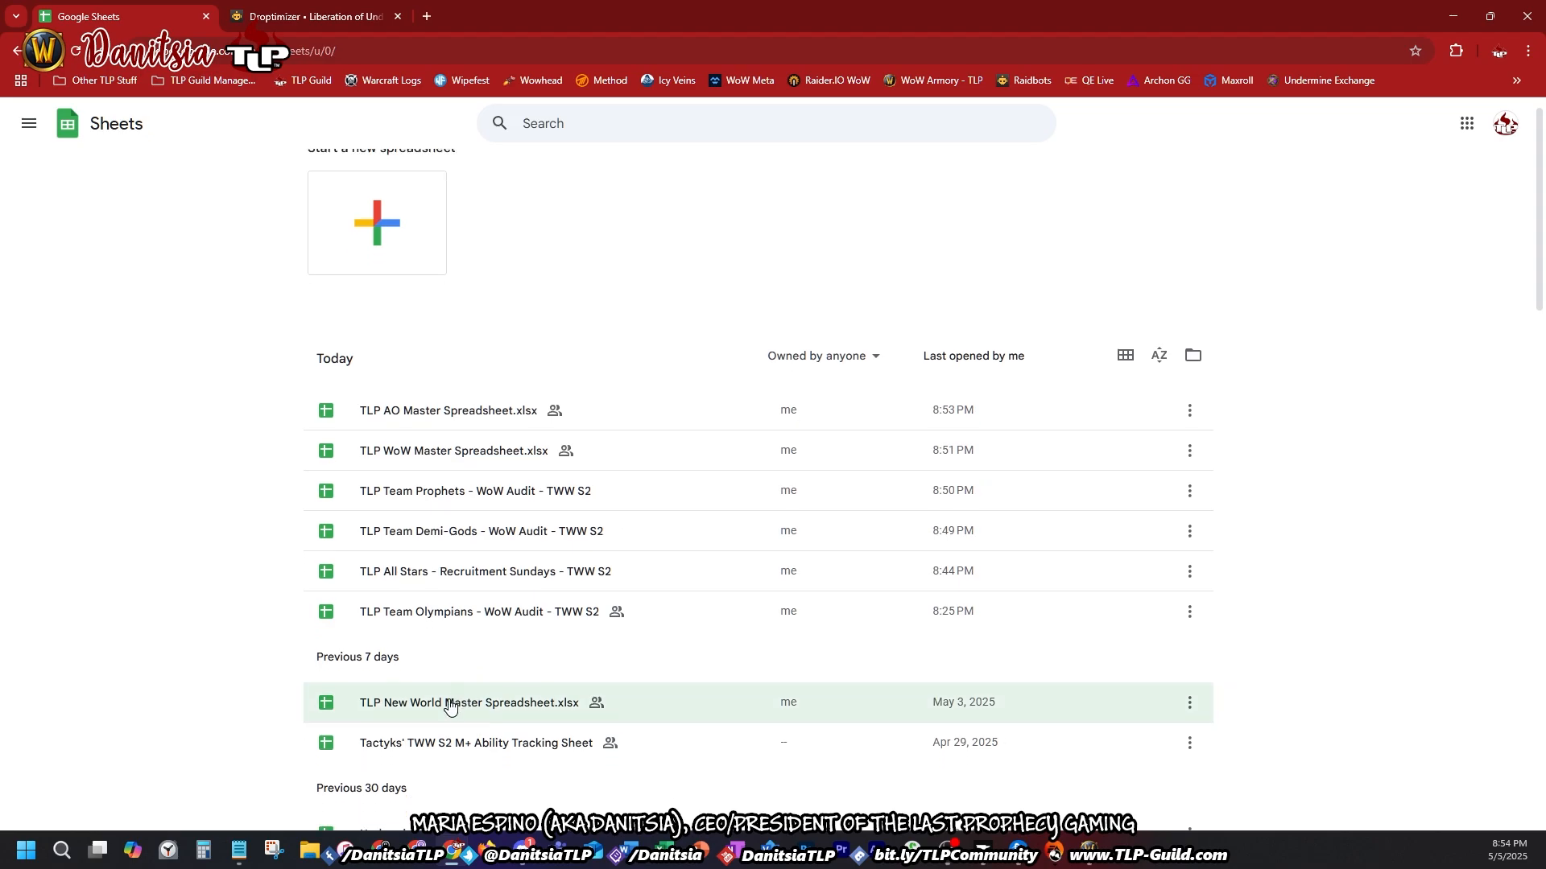
left_click(450, 703)
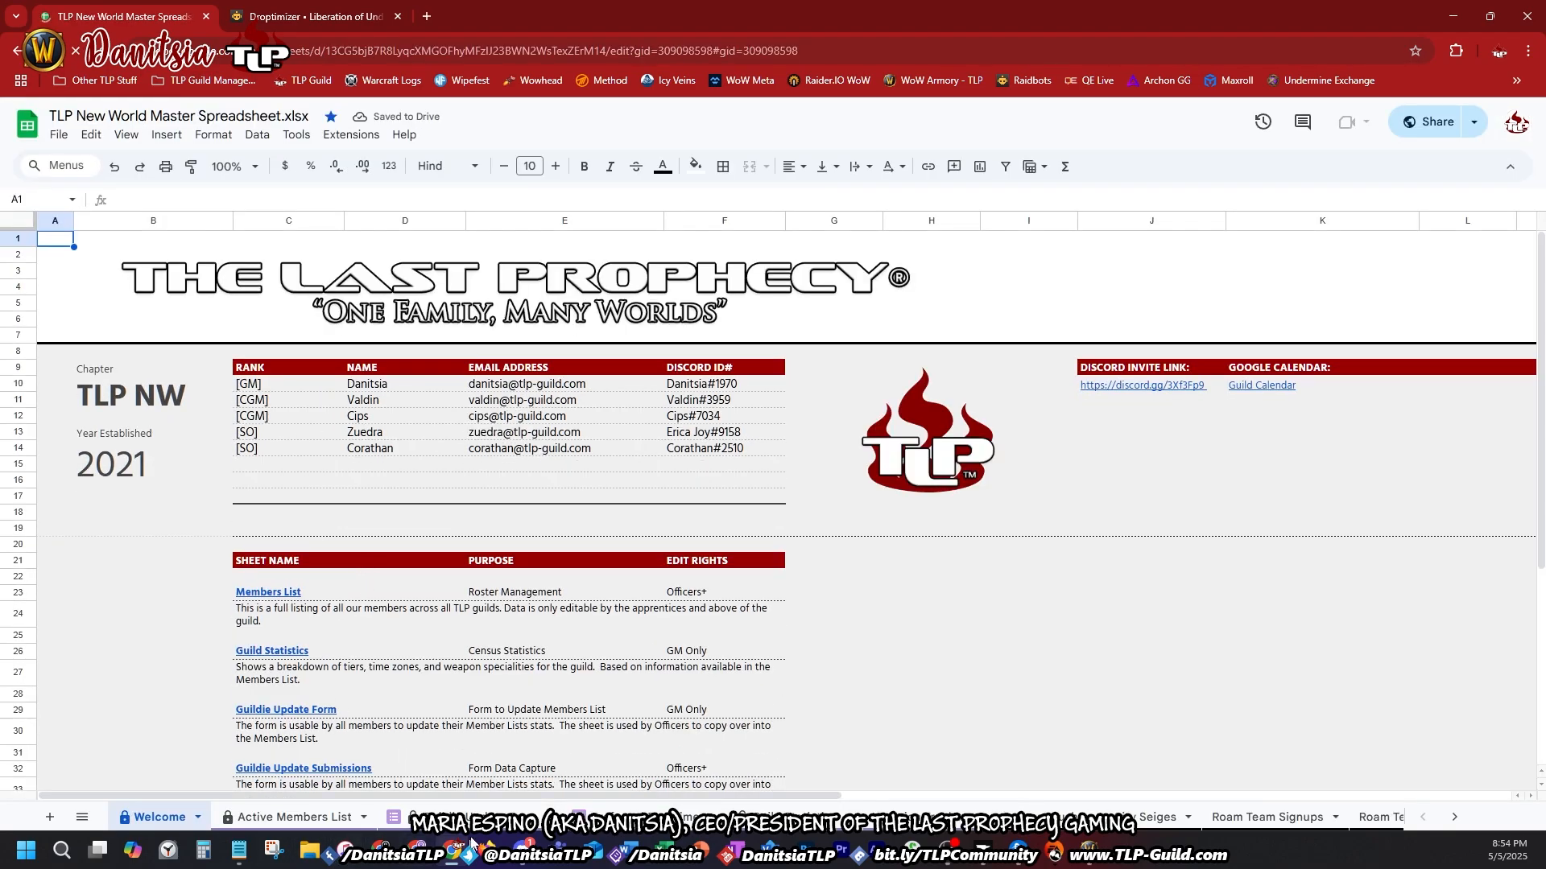
left_click(311, 817)
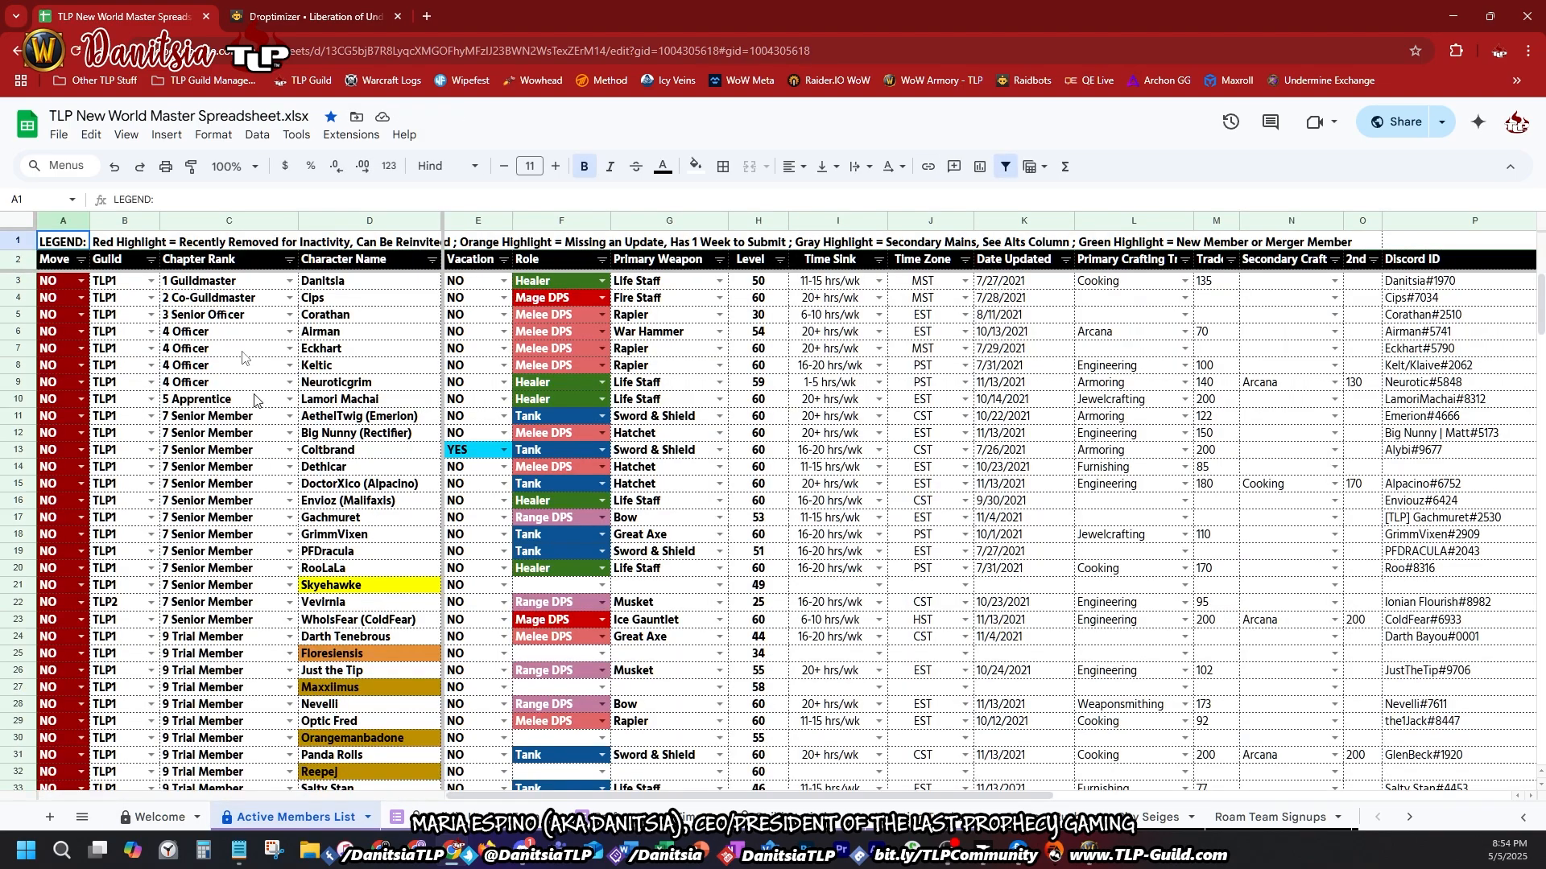
left_click(17, 50)
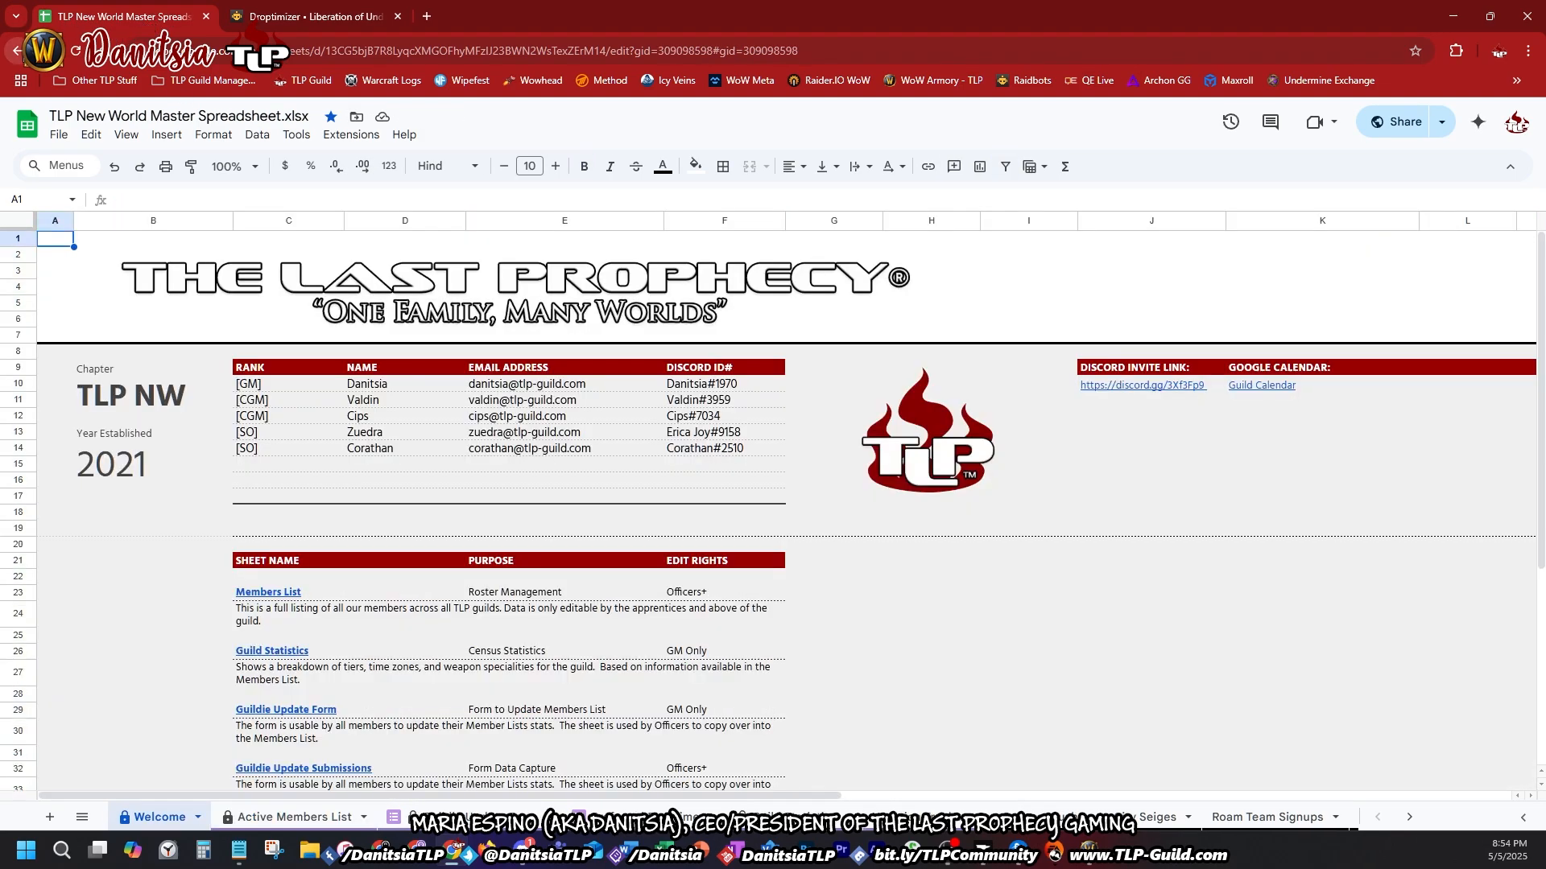